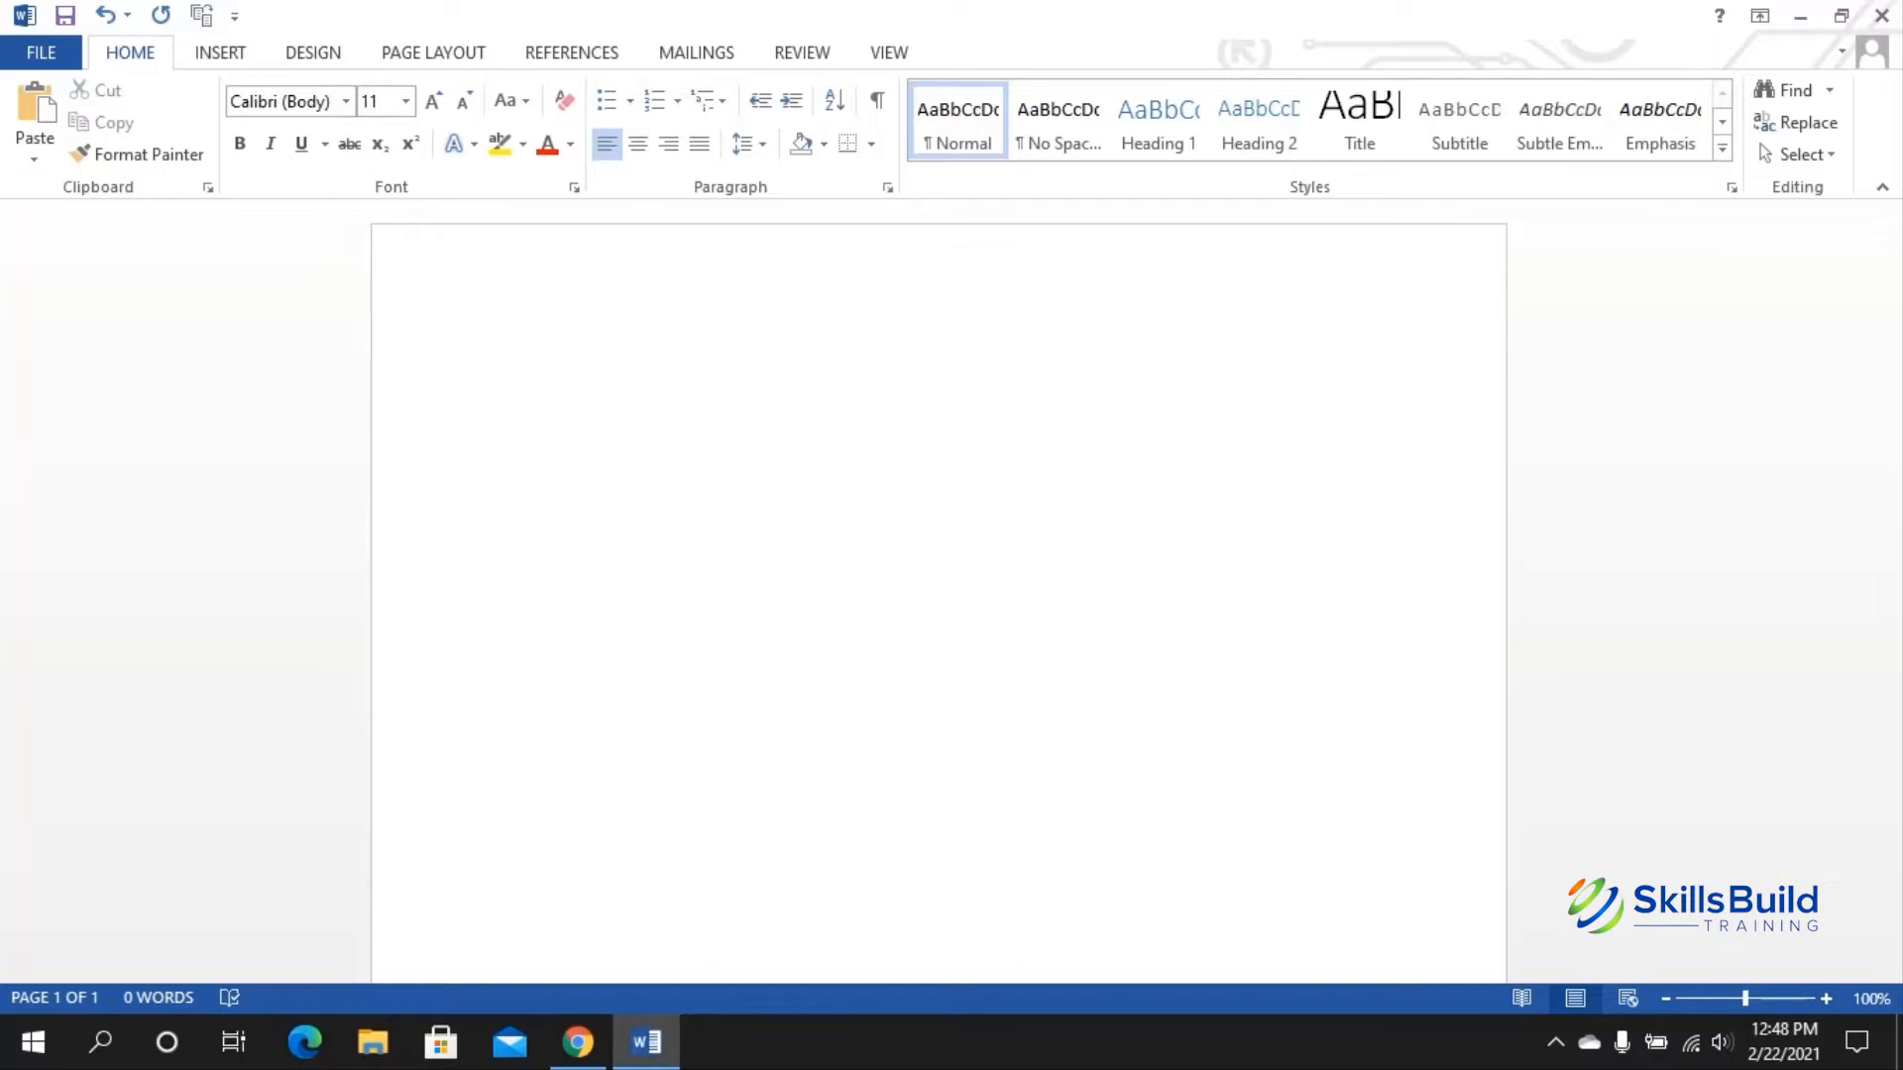
# Step: Generate two paragraphs of three-sentence sample text in the blank document with =rand(2,3)
pyautogui.write('=rand()')
pyautogui.press('Left')
pyautogui.write('2,3')
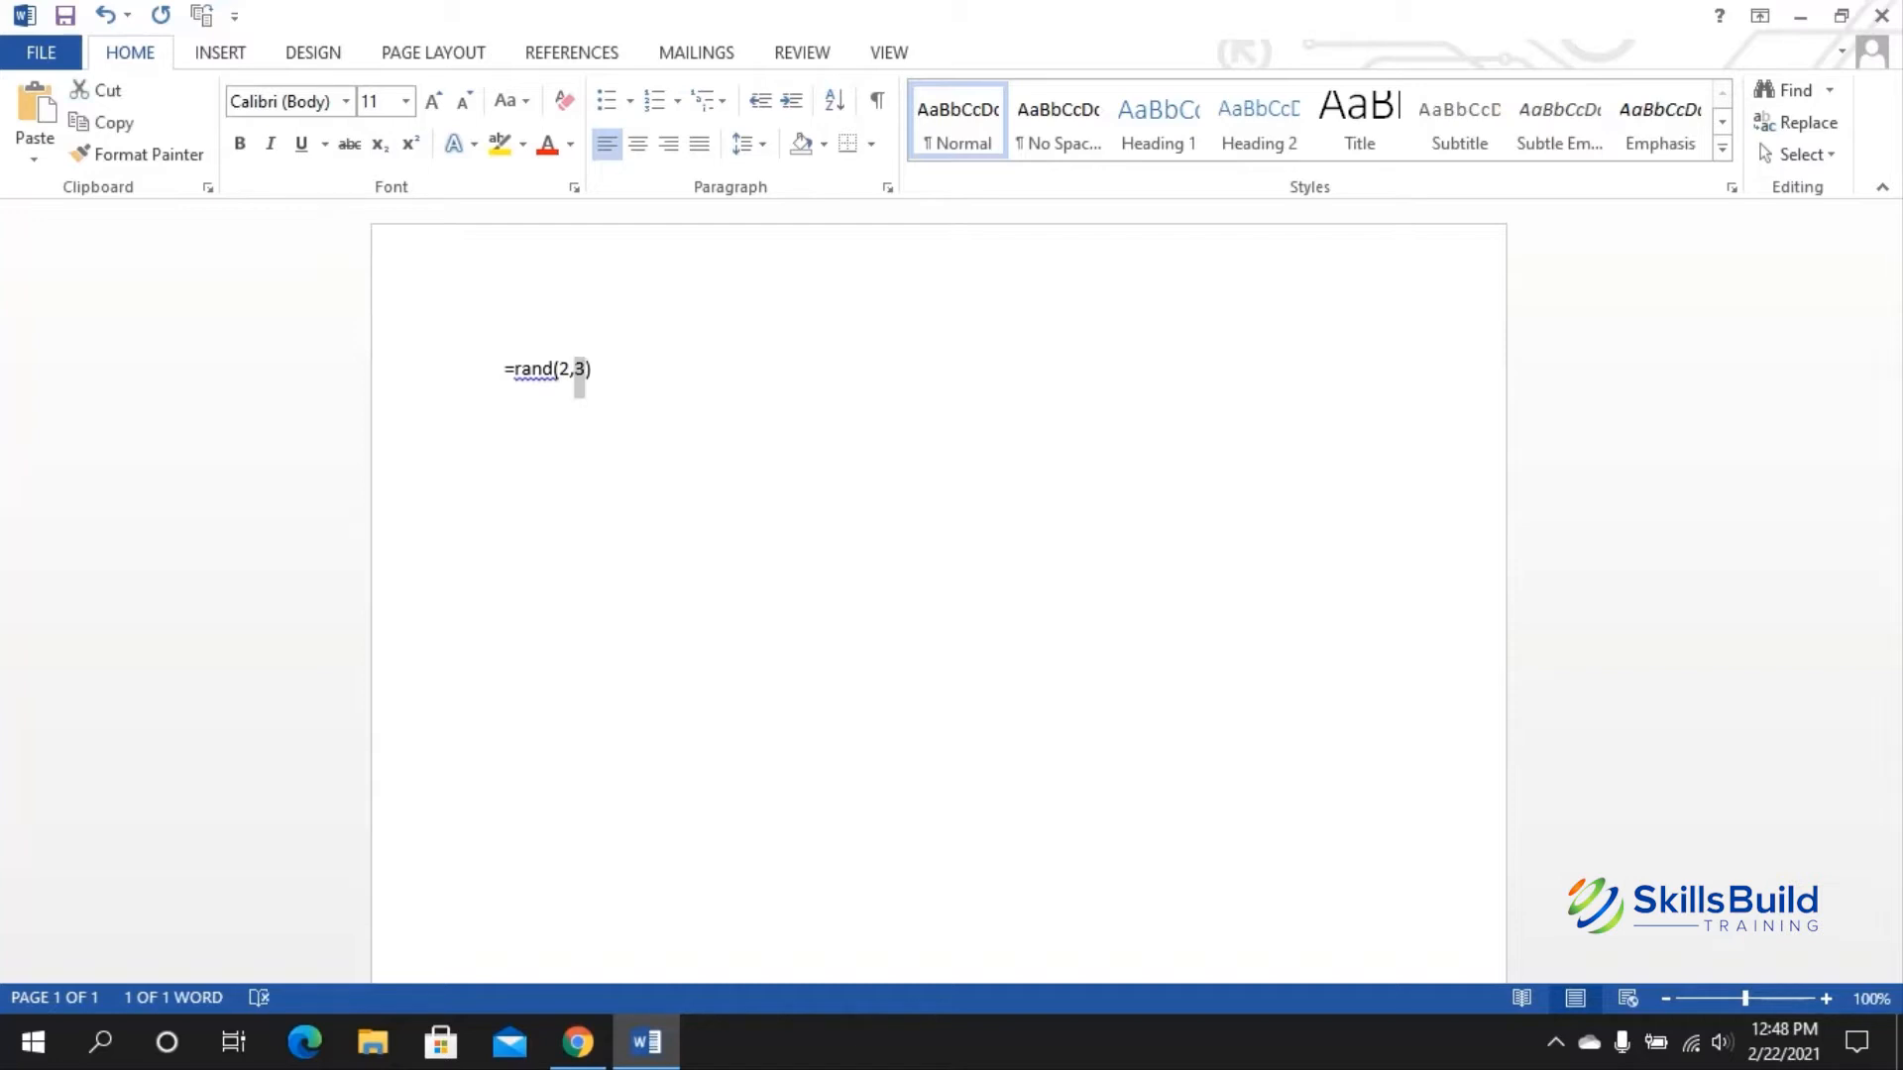
pyautogui.press('Left')
pyautogui.press('Left')
pyautogui.hotkey('shift', 'Left')
pyautogui.press('Right')
pyautogui.press('Right')
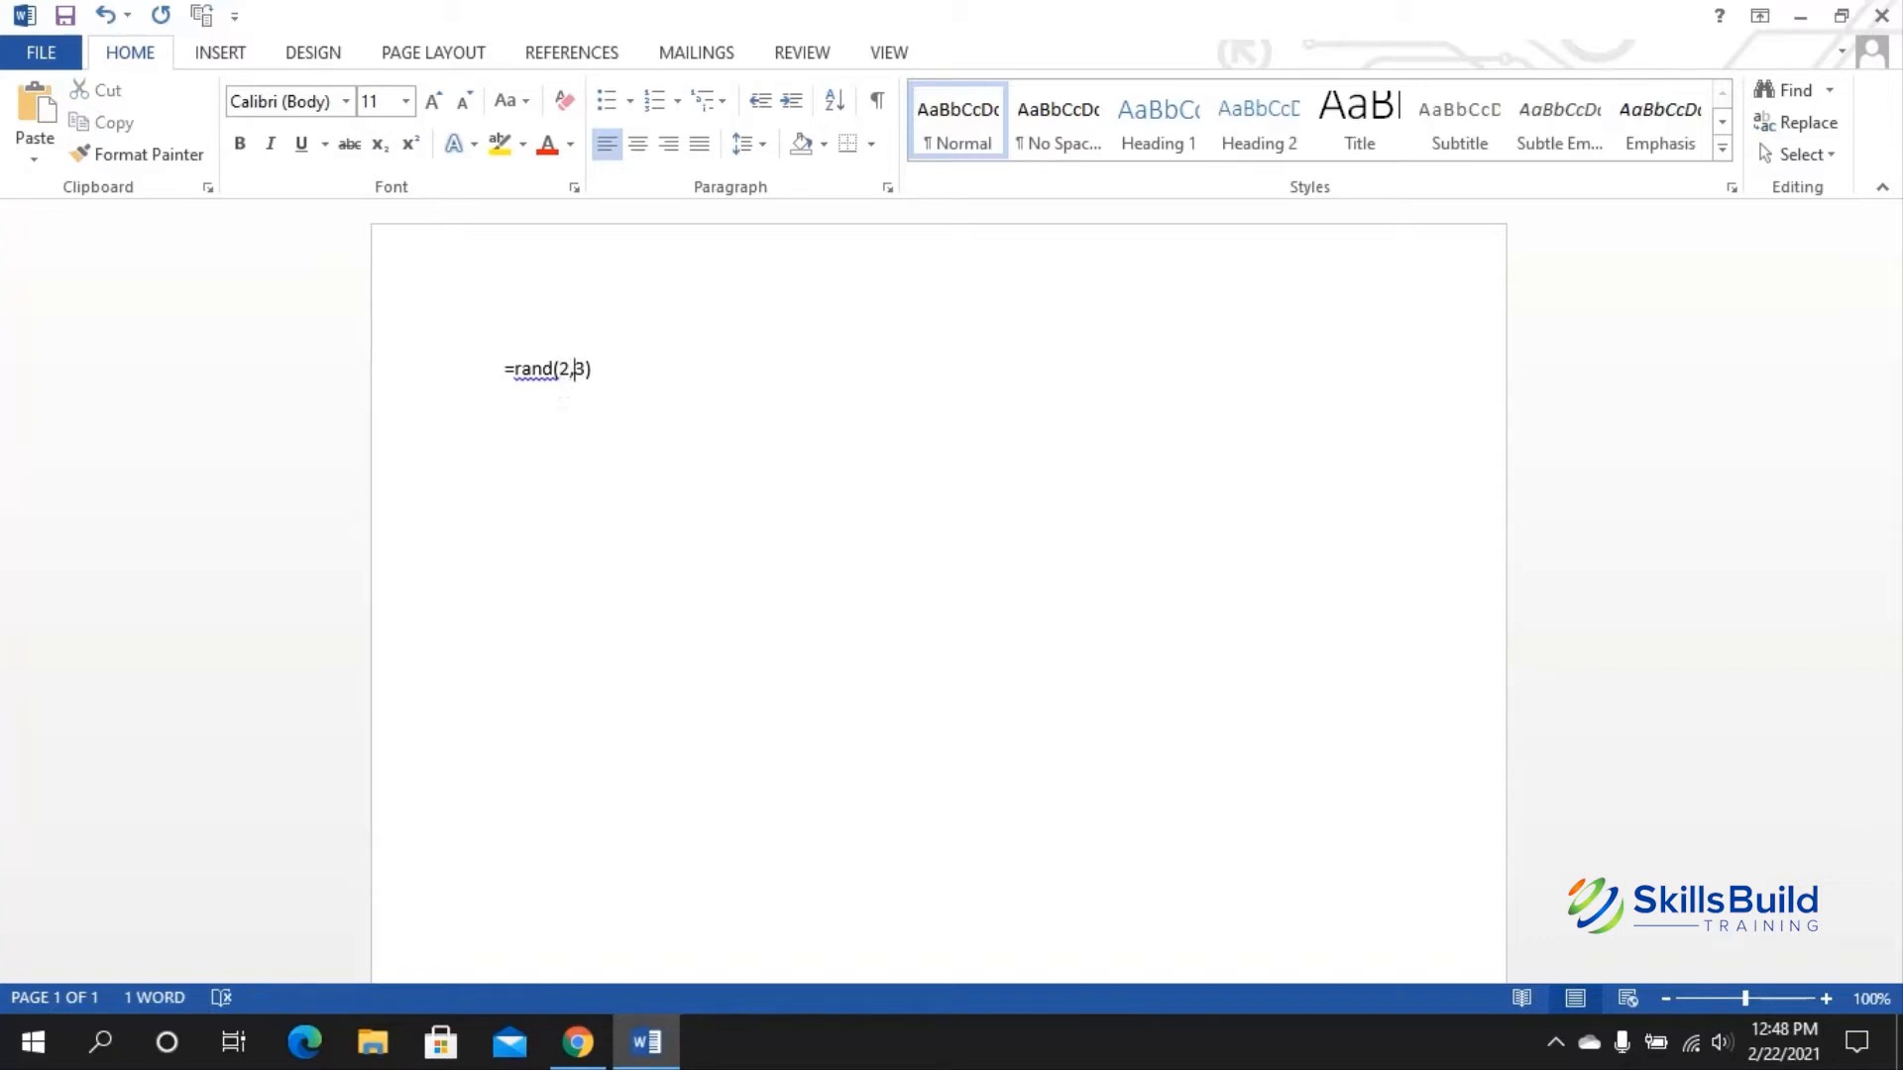
pyautogui.hotkey('shift', 'Right')
pyautogui.press('Right')
pyautogui.press('Right')
pyautogui.press('Return')
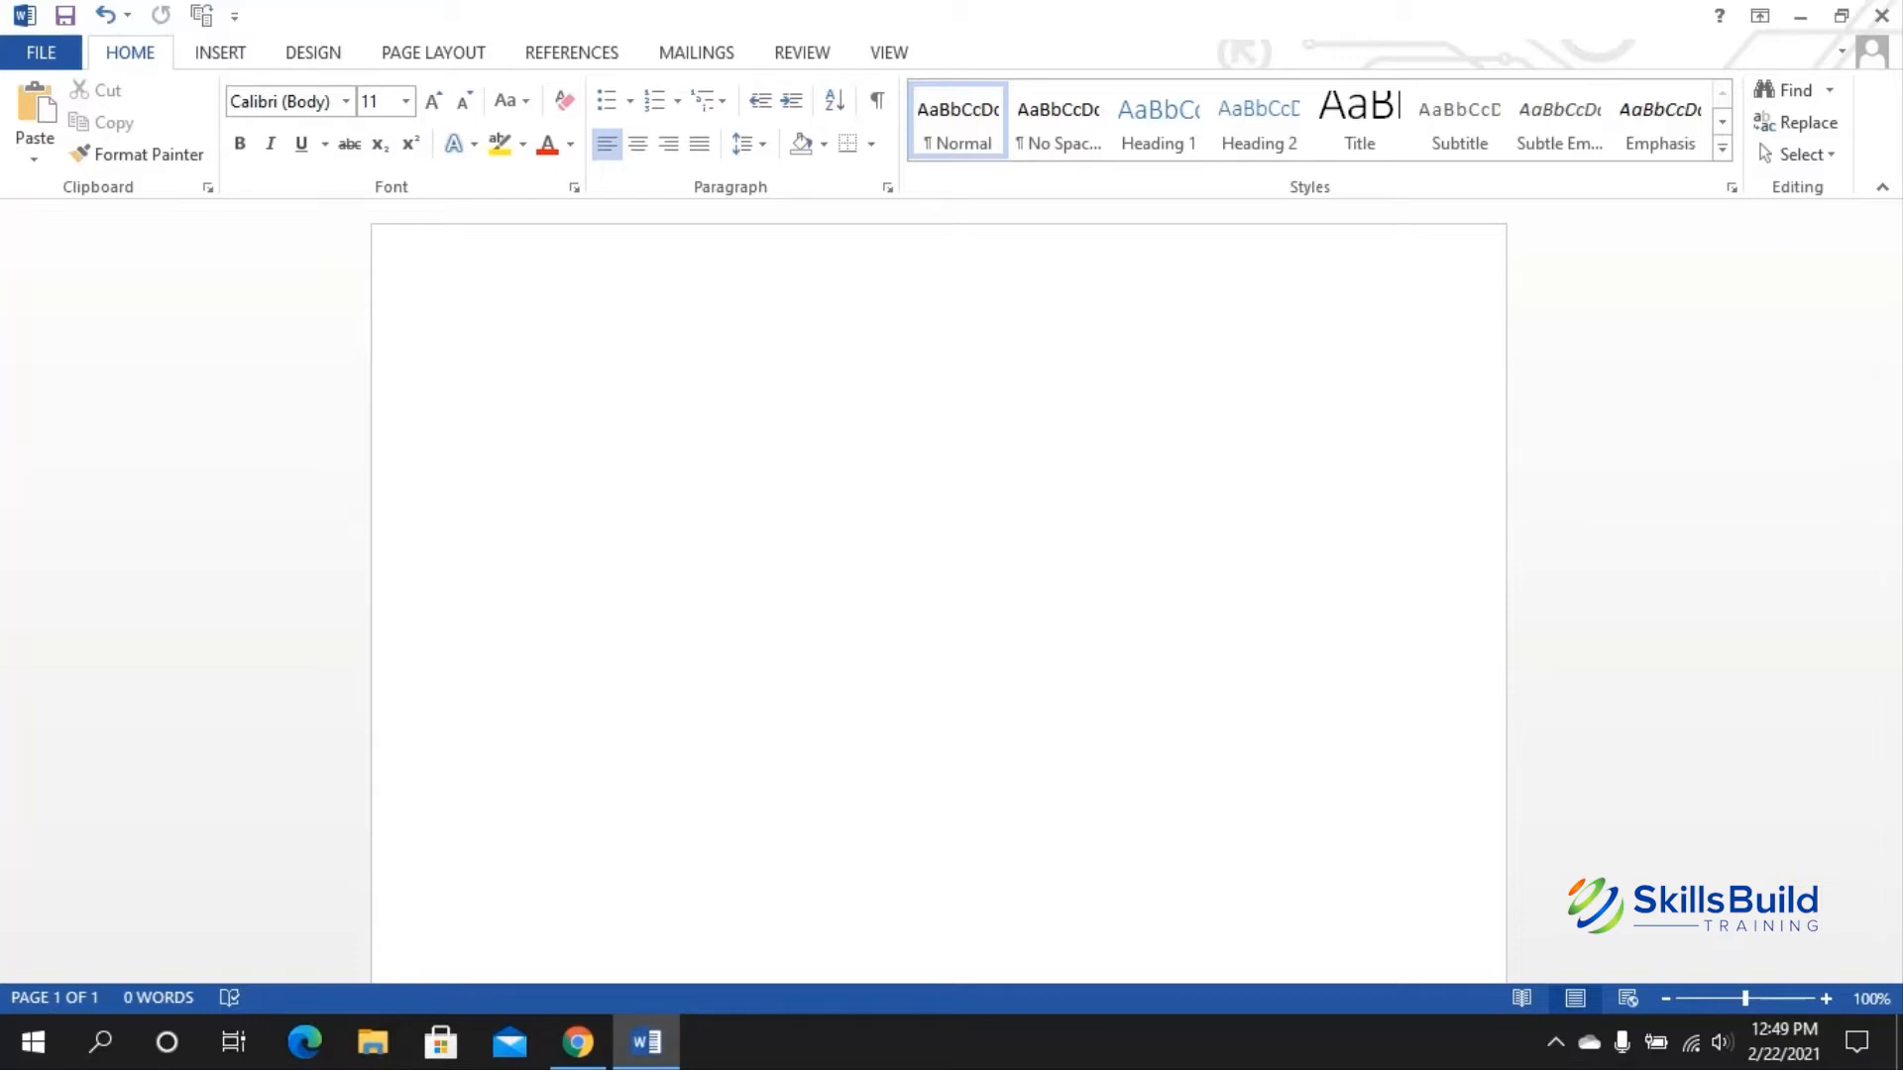
# Step: Create a one-row, twelve-column table in the blank document from a line of thirteen plus signs separated by tabs
pyautogui.write('+')
pyautogui.press('Tab')
pyautogui.write('+')
pyautogui.press('Tab')
pyautogui.write('+')
pyautogui.press('Tab')
pyautogui.write('+')
pyautogui.press('Tab')
pyautogui.write('+\t+\t+\t+\t+\t+\t+\t+\t+\t\t+')
pyautogui.press('BackSpace')
pyautogui.press('BackSpace')
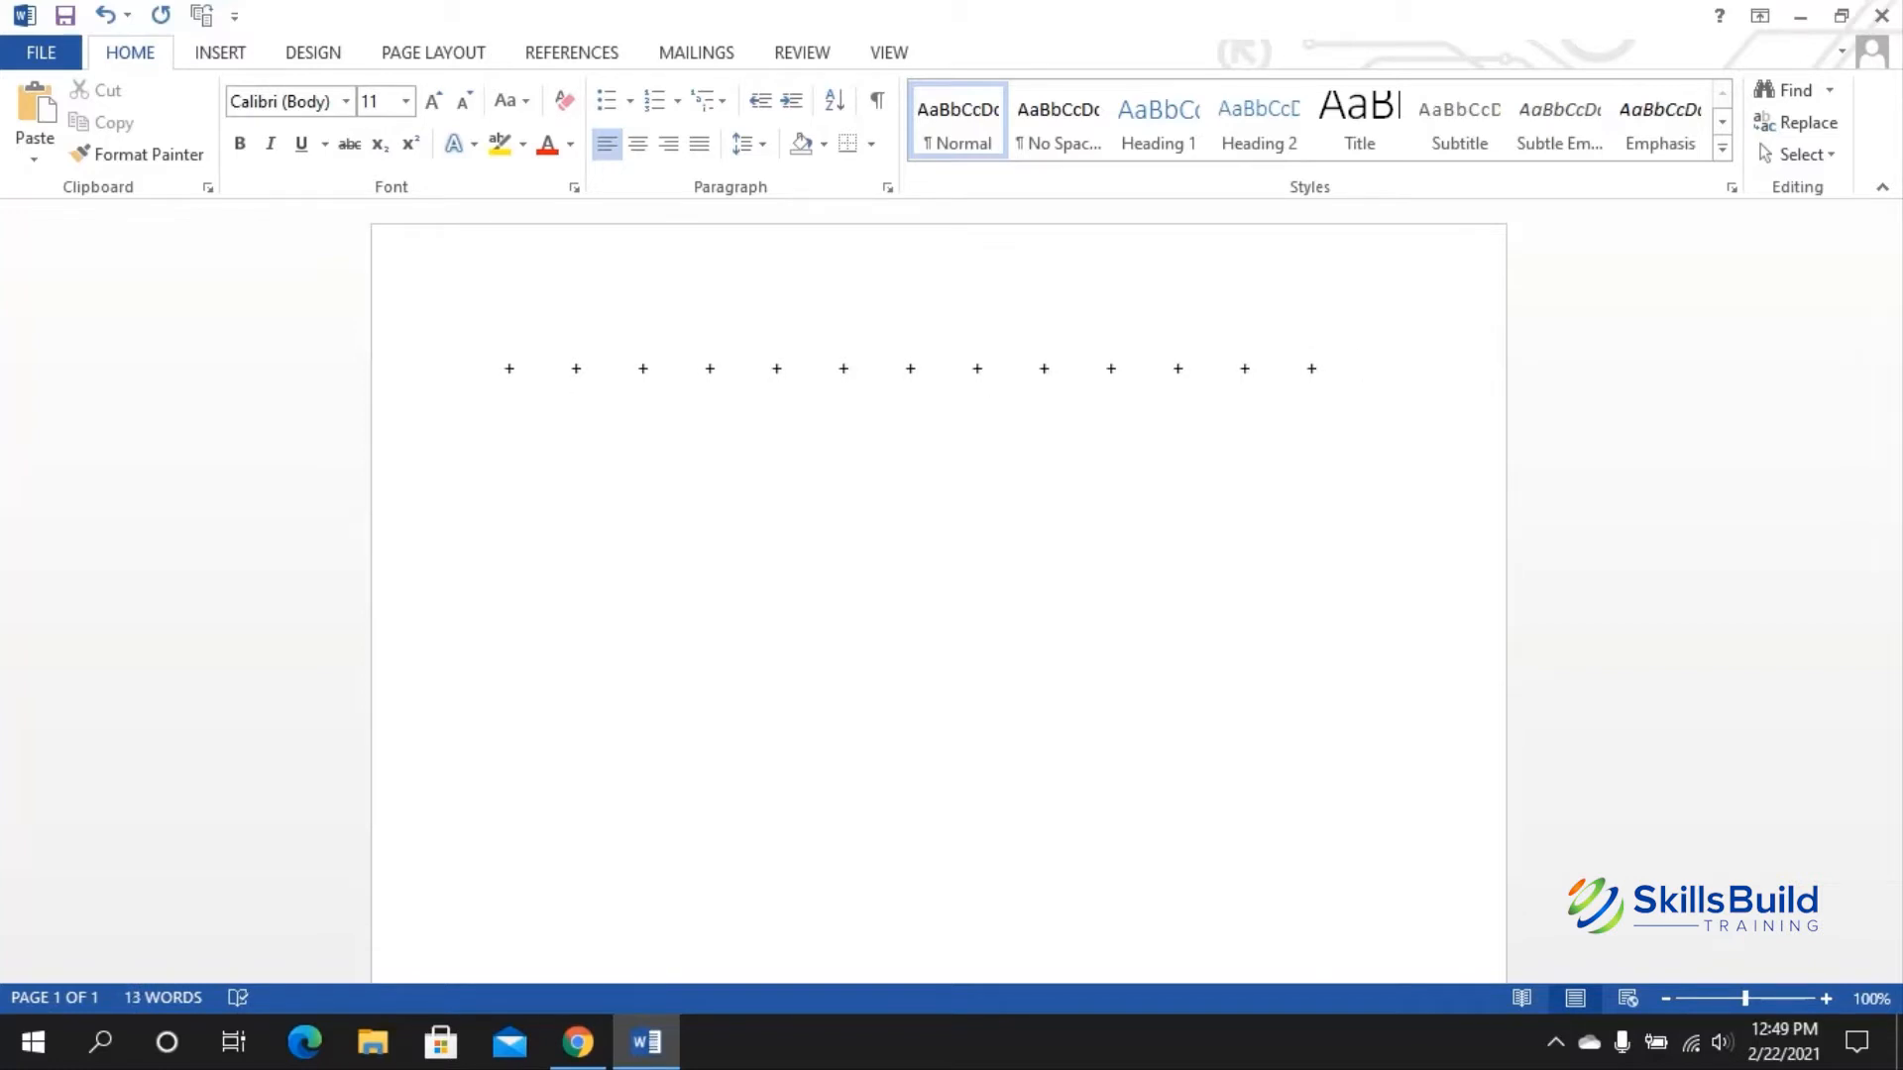
pyautogui.press('Return')
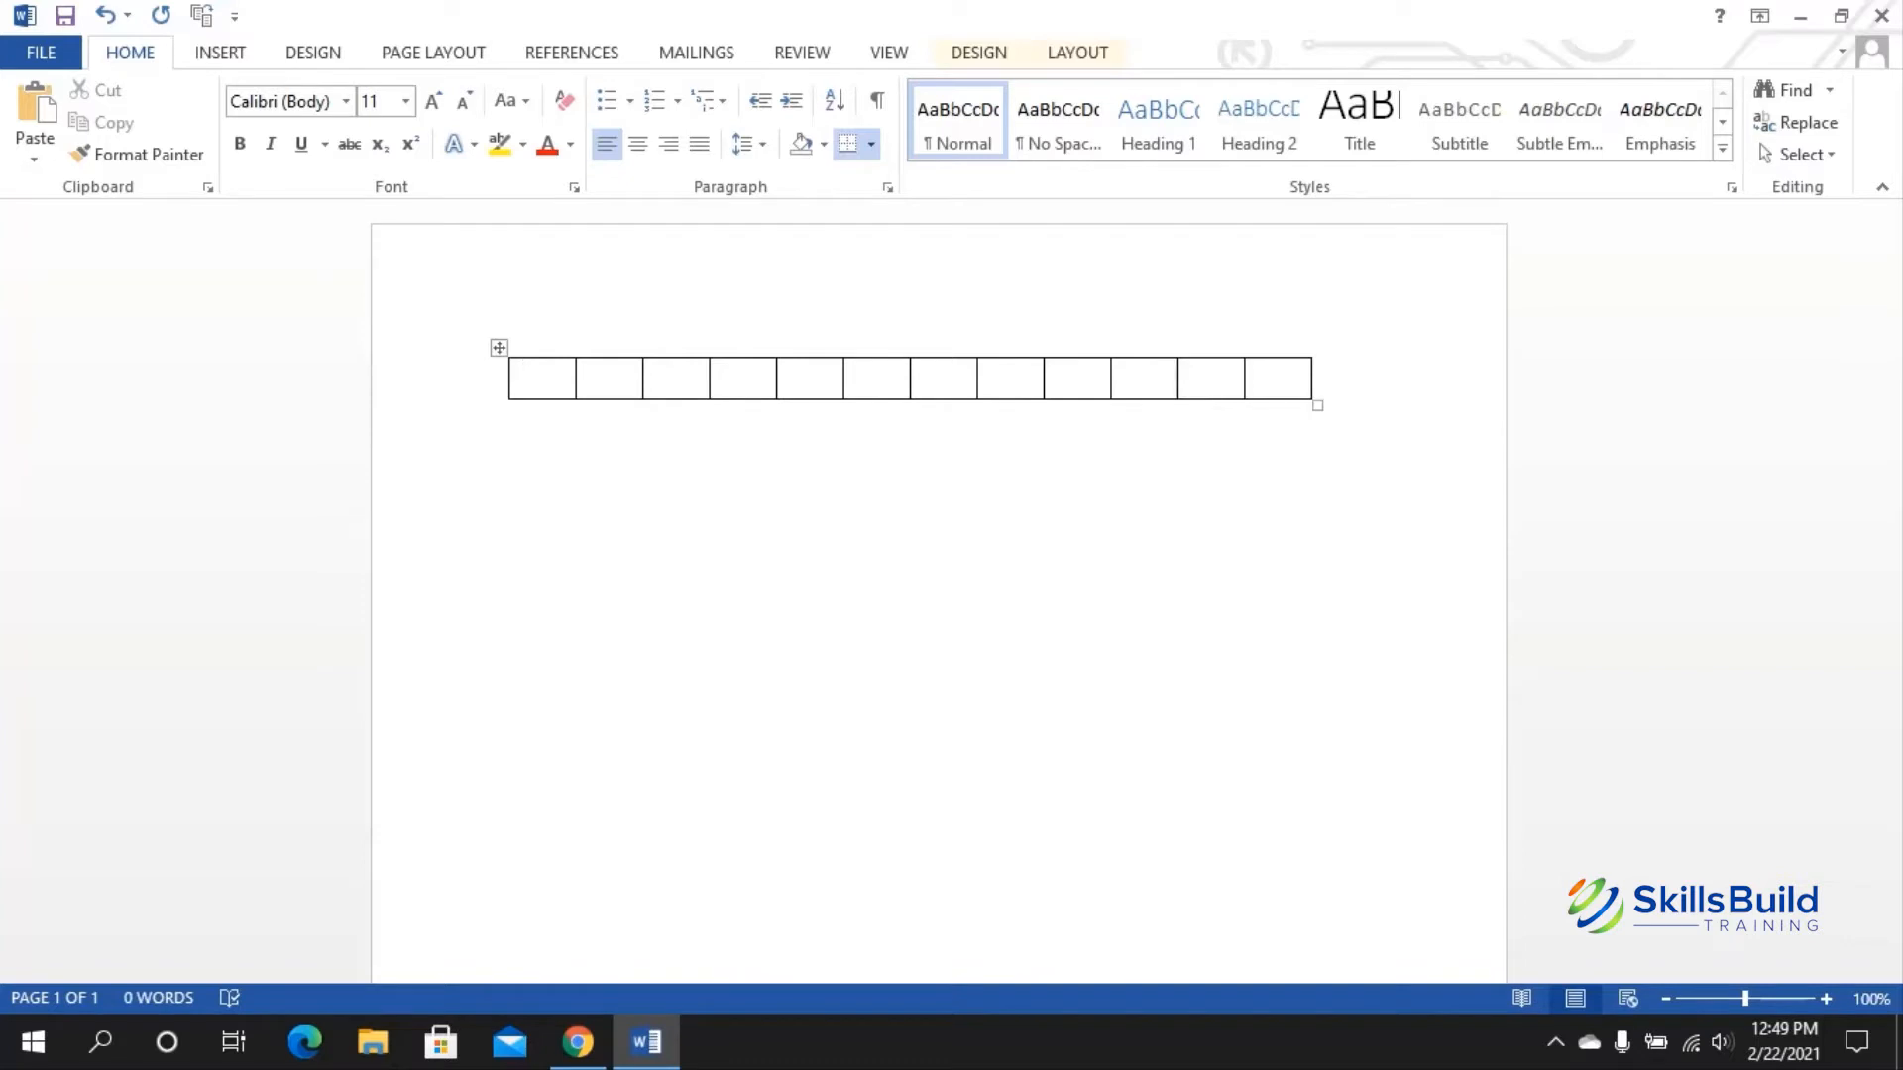
# Step: Add three more rows below the table's first row, working from the end of the table
pyautogui.press('Right')
pyautogui.press('Right')
pyautogui.press('Right')
pyautogui.press('Right')
pyautogui.press('Right')
pyautogui.press('Right')
pyautogui.press('Right')
pyautogui.press('Right')
pyautogui.press('Right')
pyautogui.press('Right')
pyautogui.press('Right')
pyautogui.press('Right')
pyautogui.press('Left')
pyautogui.press('Left')
pyautogui.press('Right')
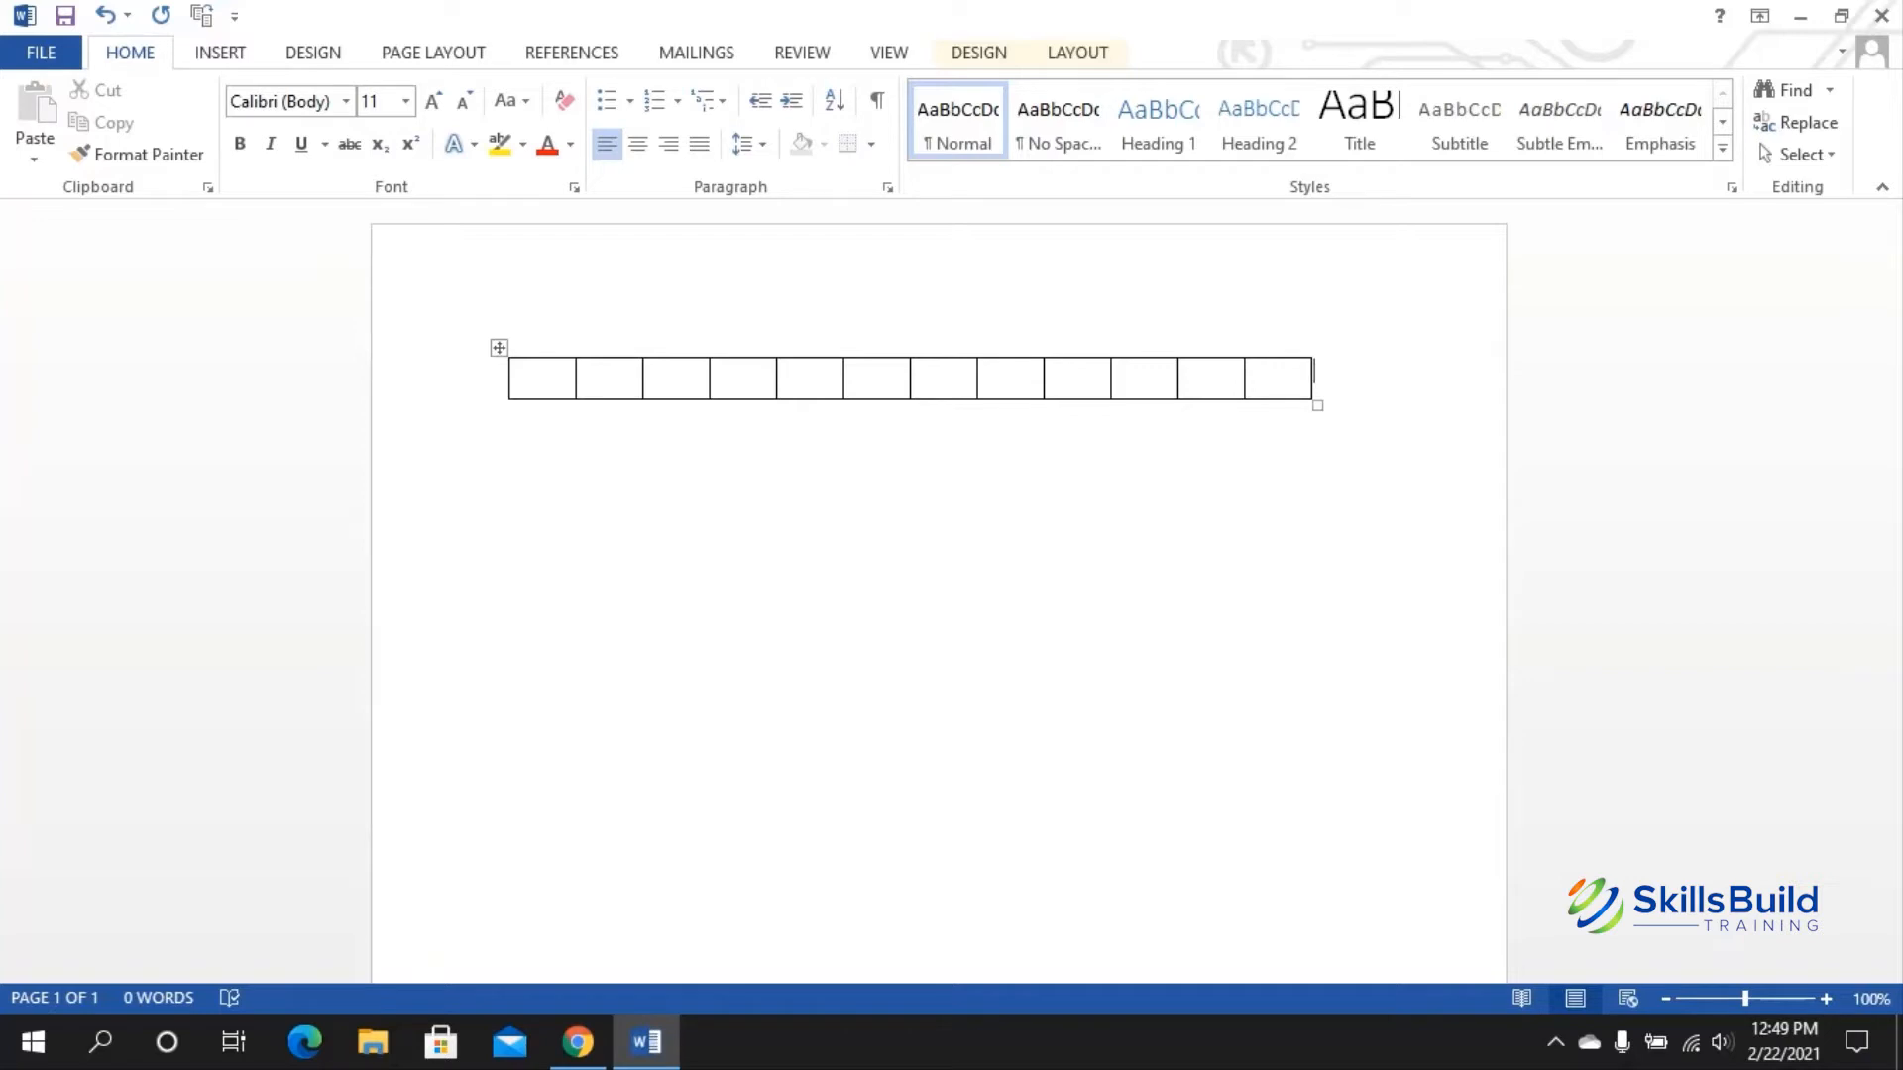
pyautogui.press('Return')
pyautogui.press('Down')
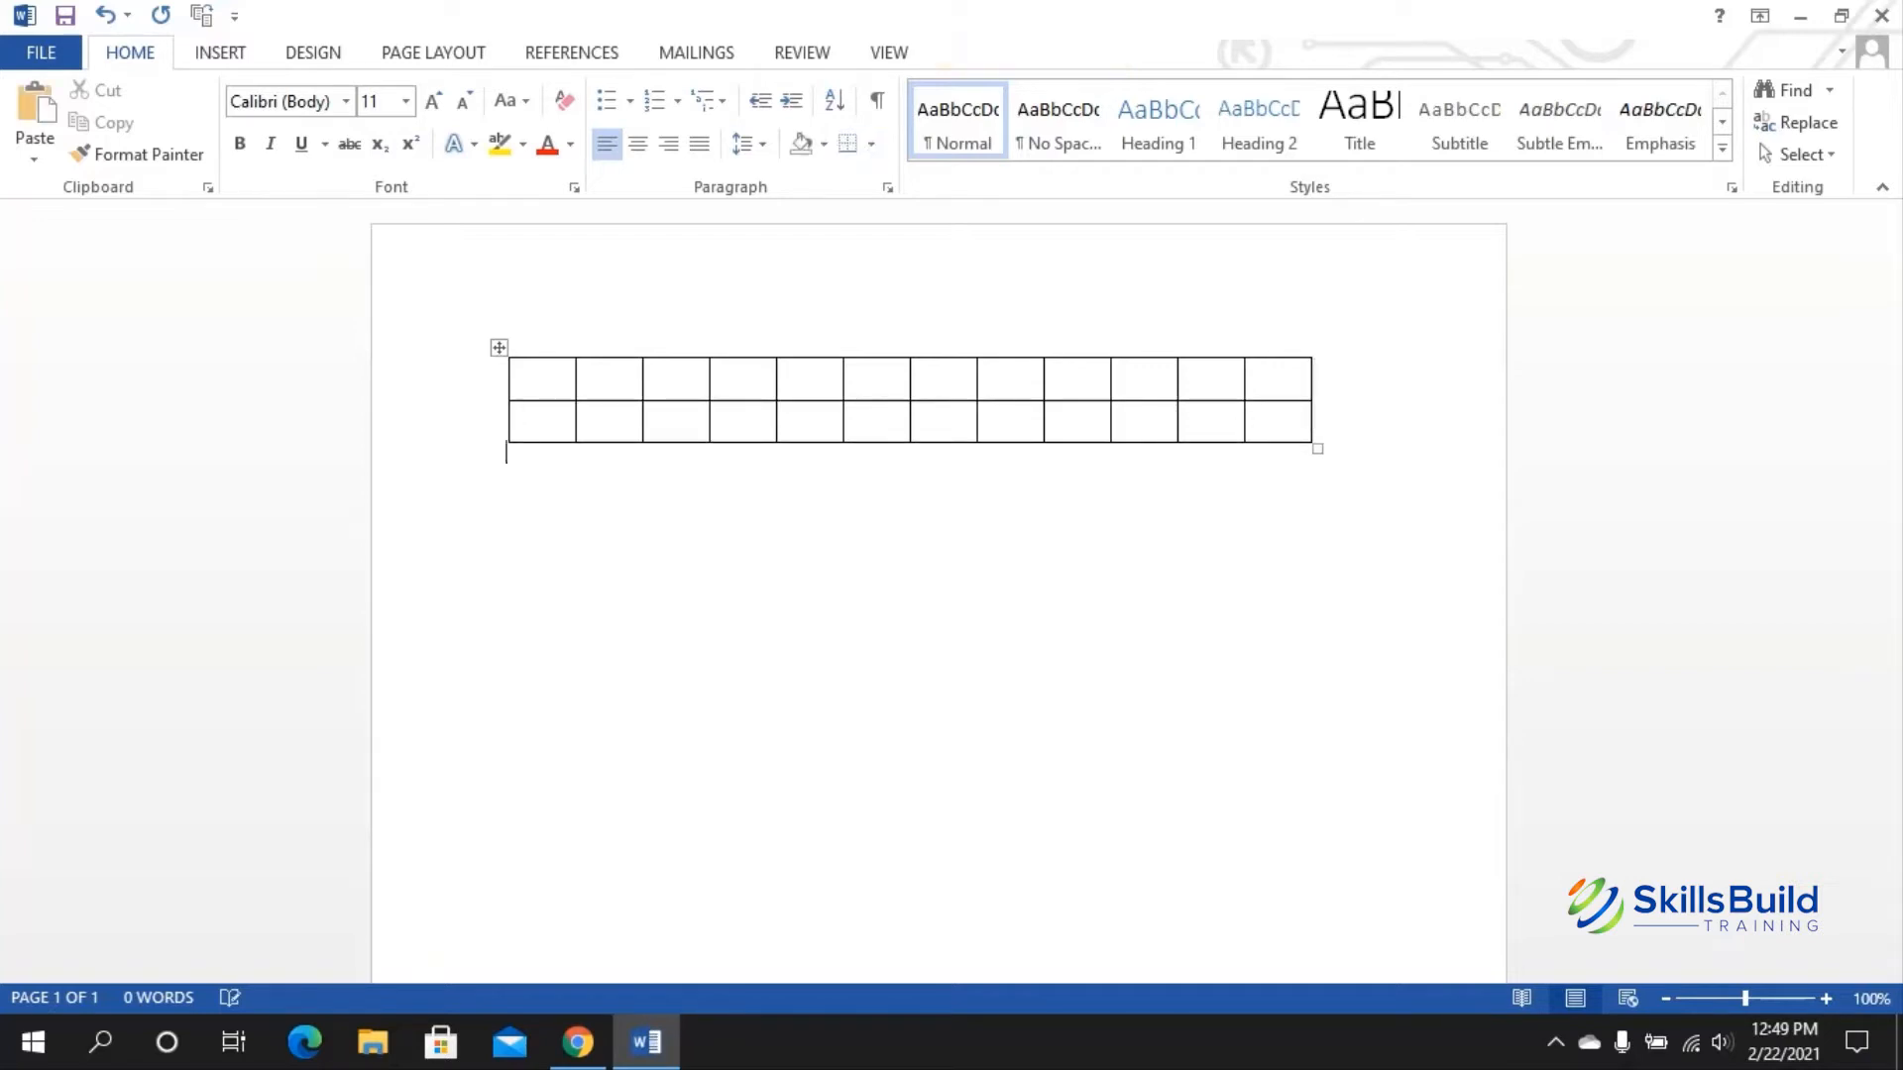
pyautogui.press('Left')
pyautogui.press('Return')
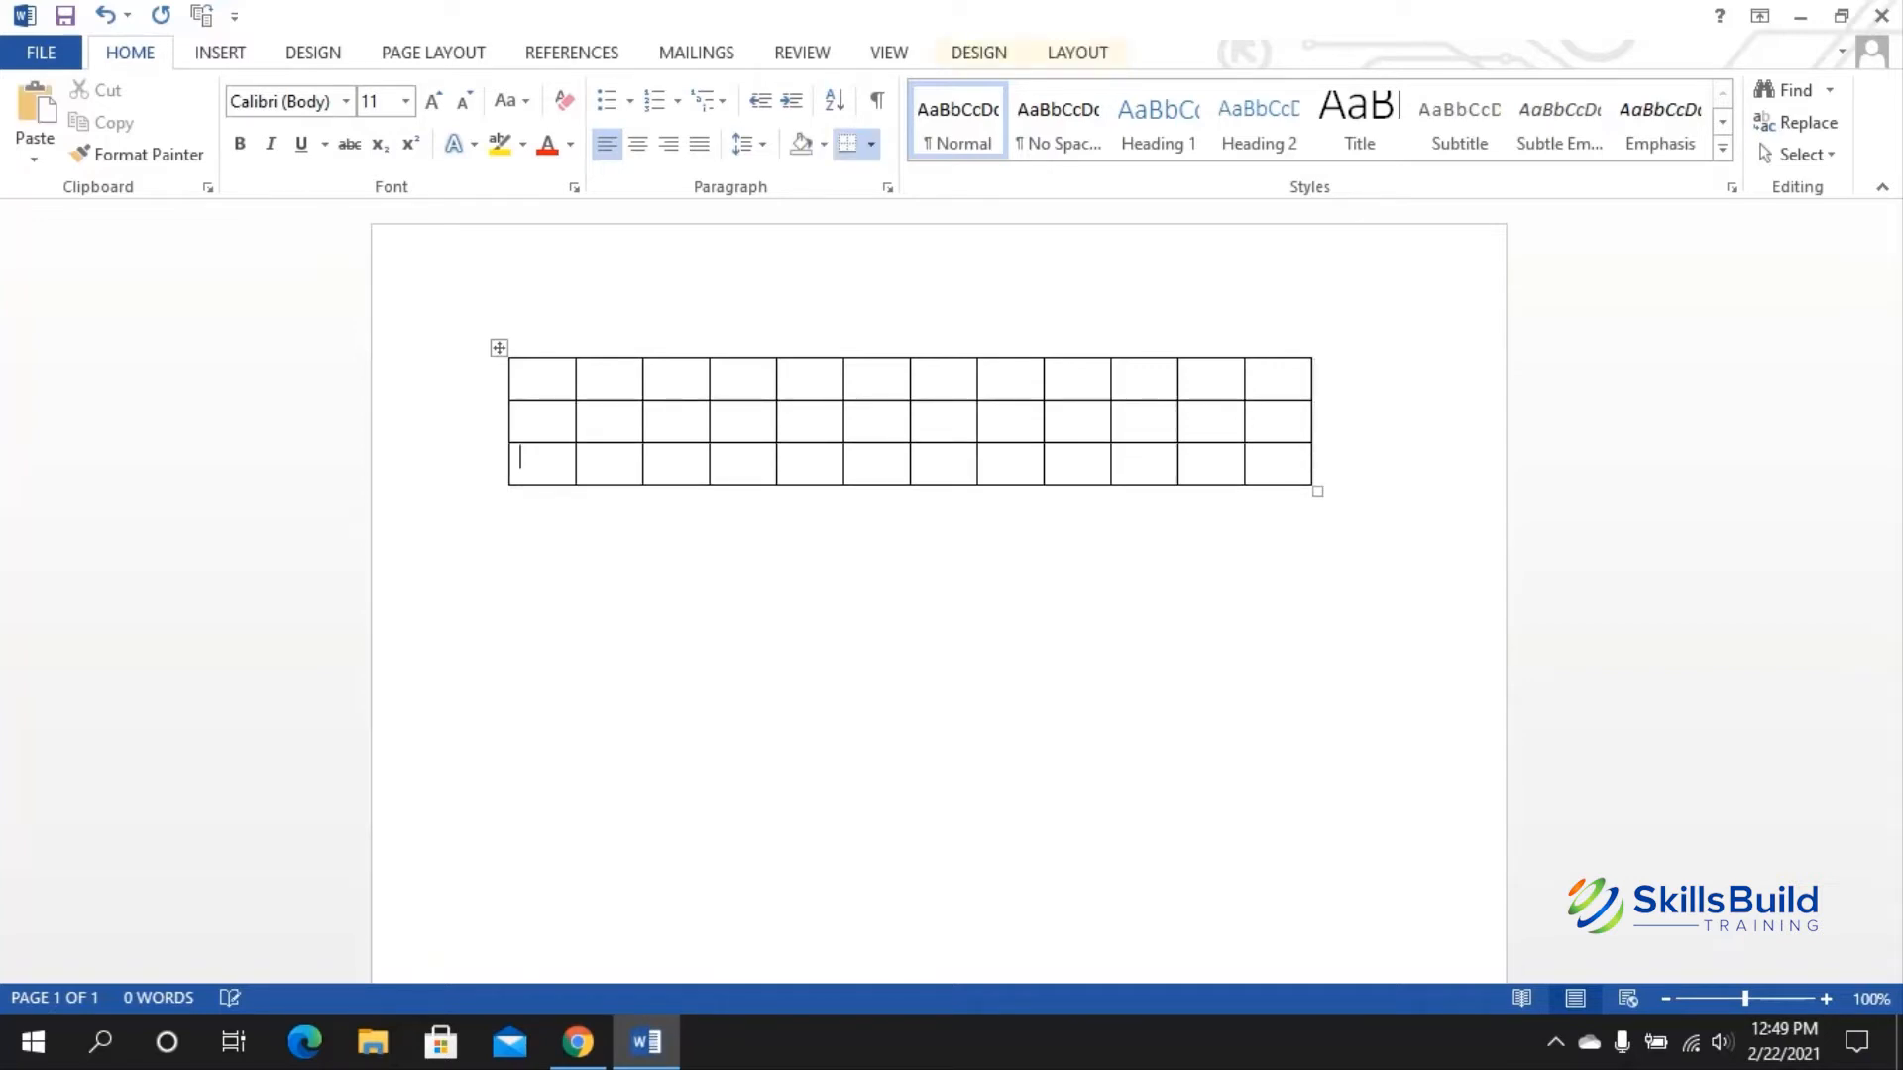
pyautogui.press('Down')
pyautogui.press('Left')
pyautogui.press('Return')
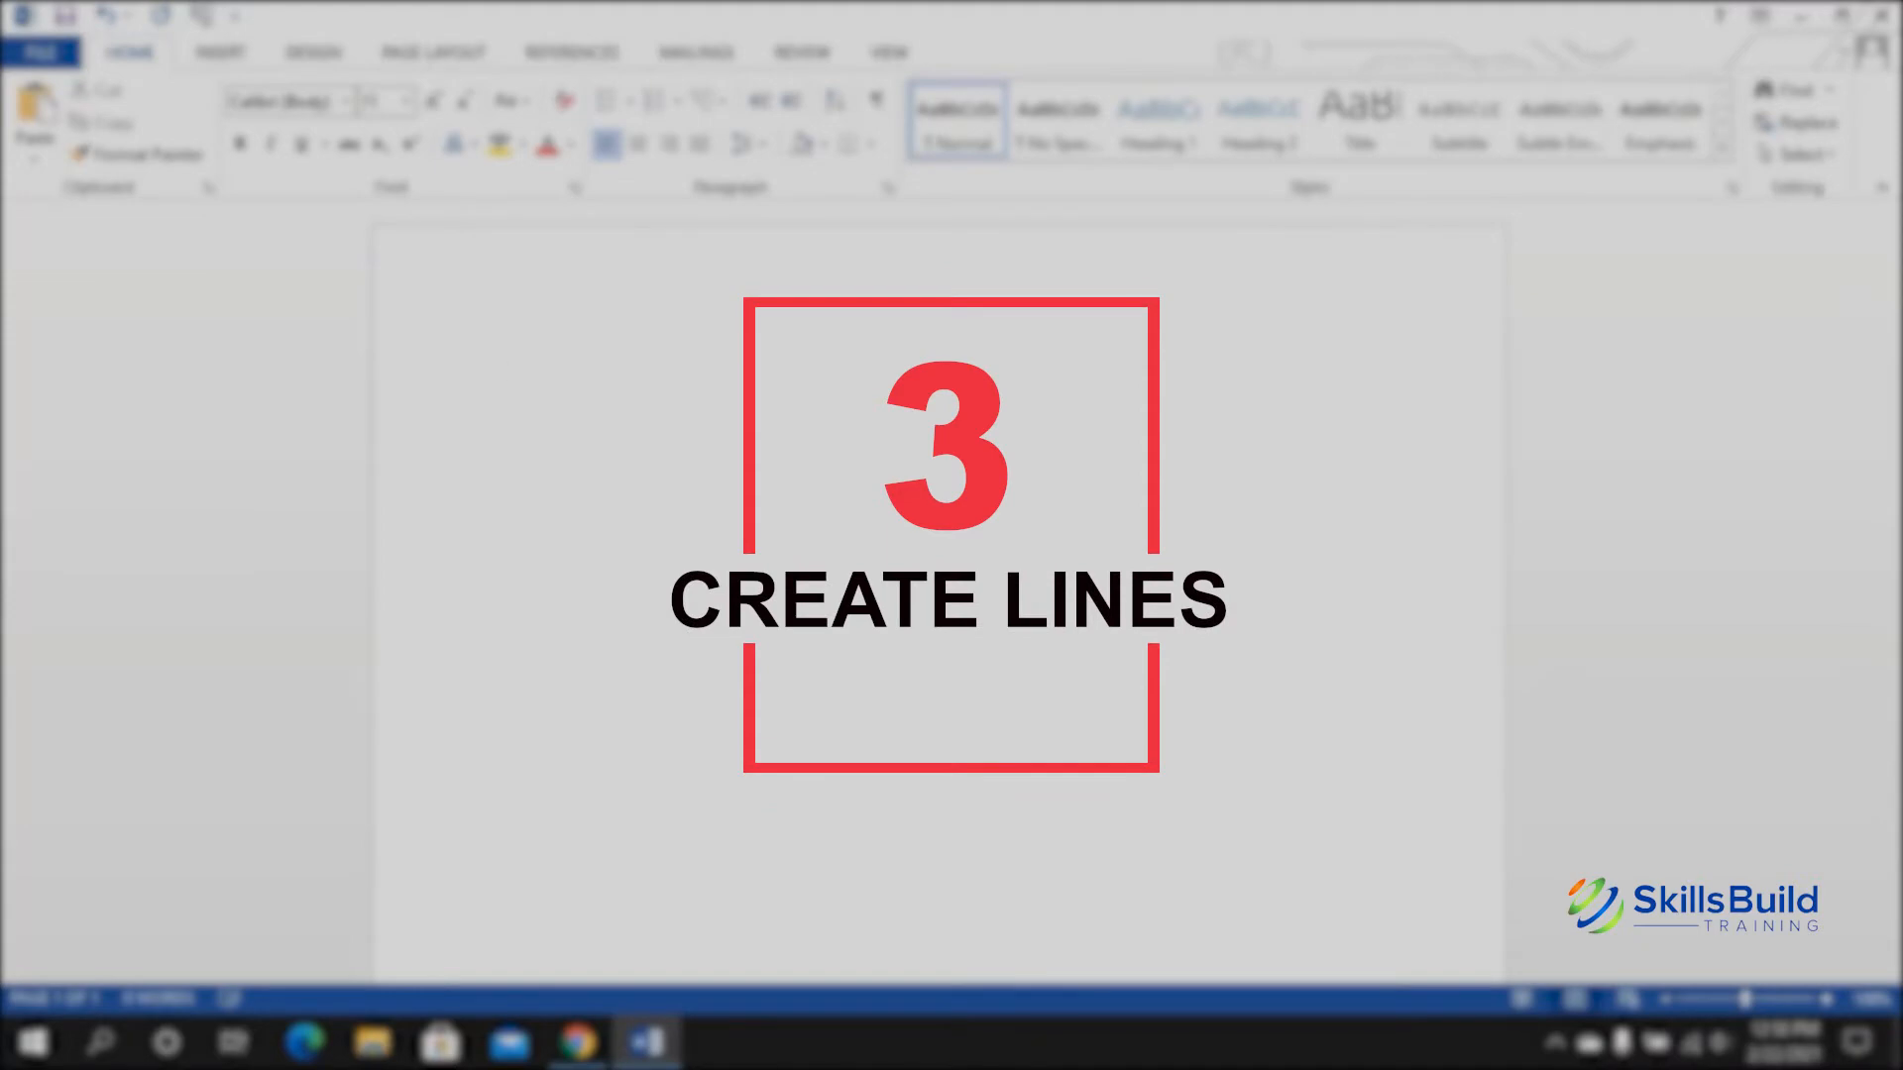
# Step: Create five automatic horizontal lines, one below another, from the patterns ---, ###, ===, *** and ___
pyautogui.write('---')
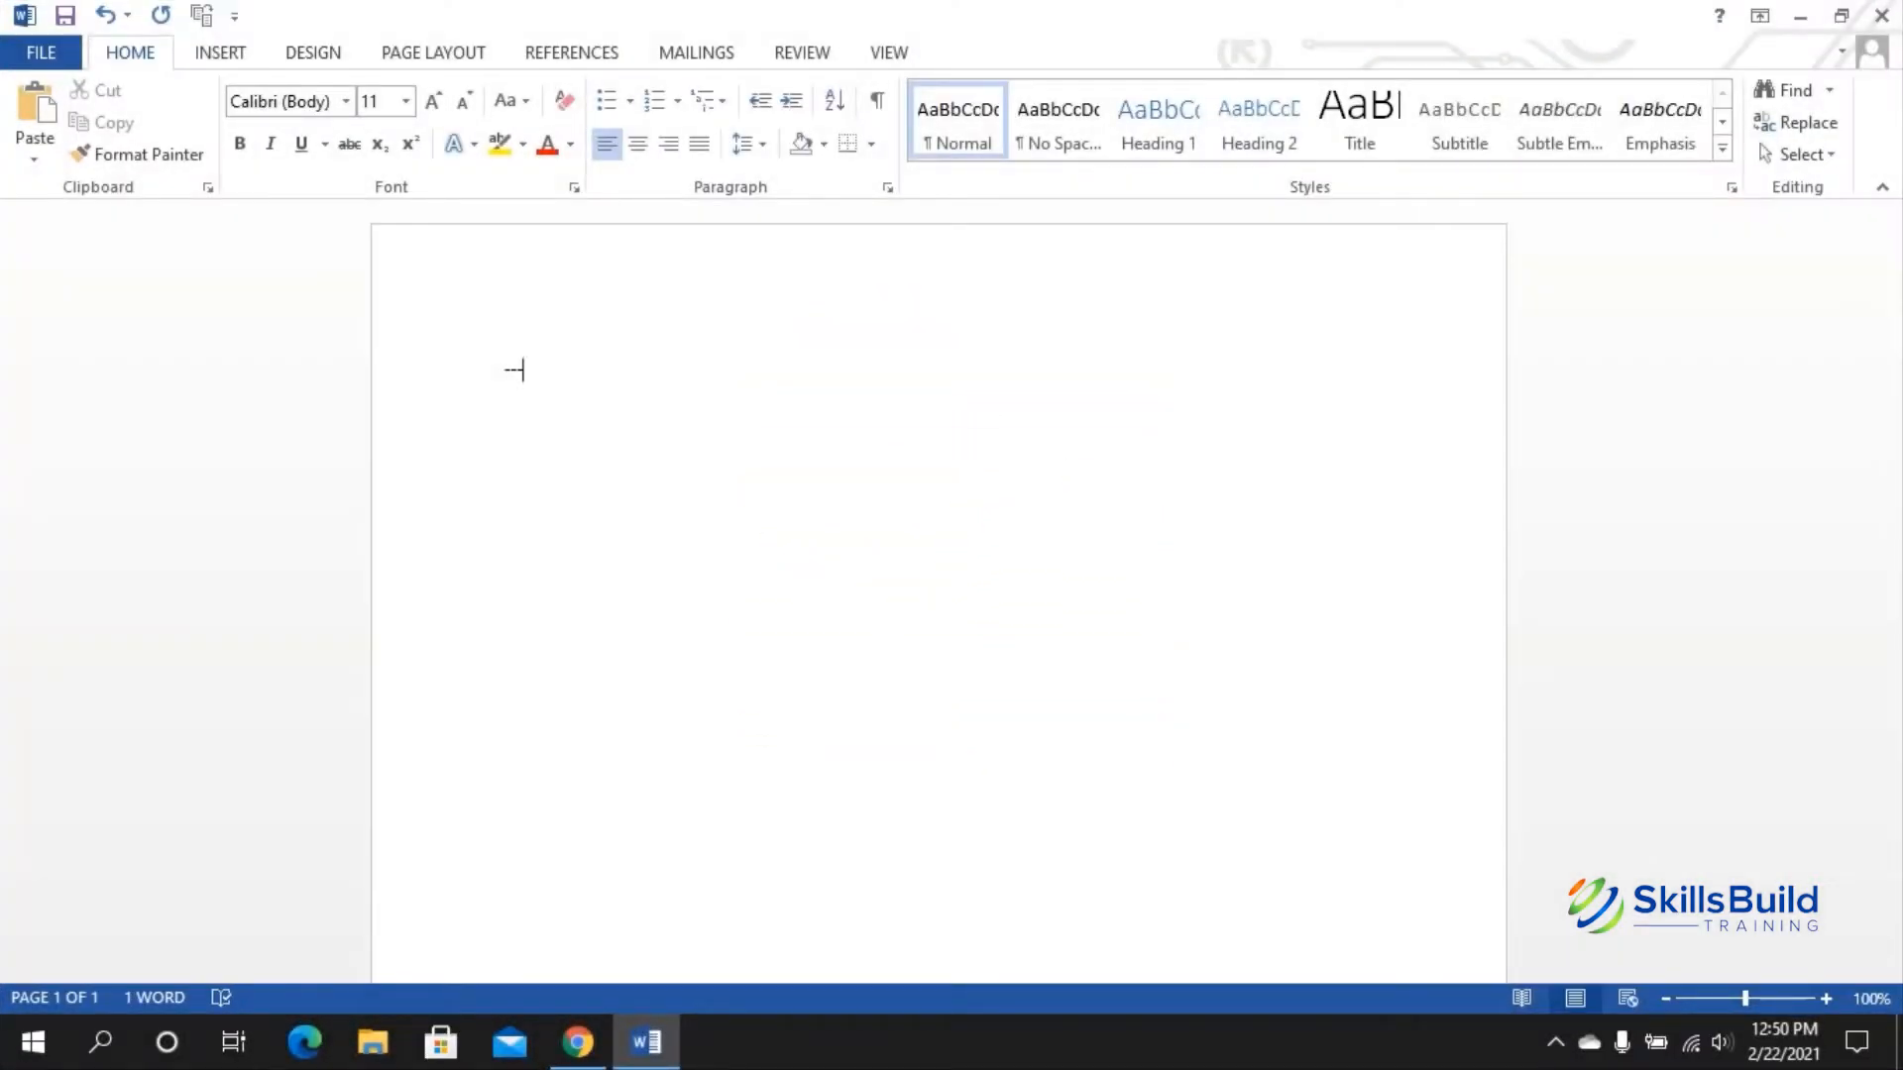
pyautogui.press('Return')
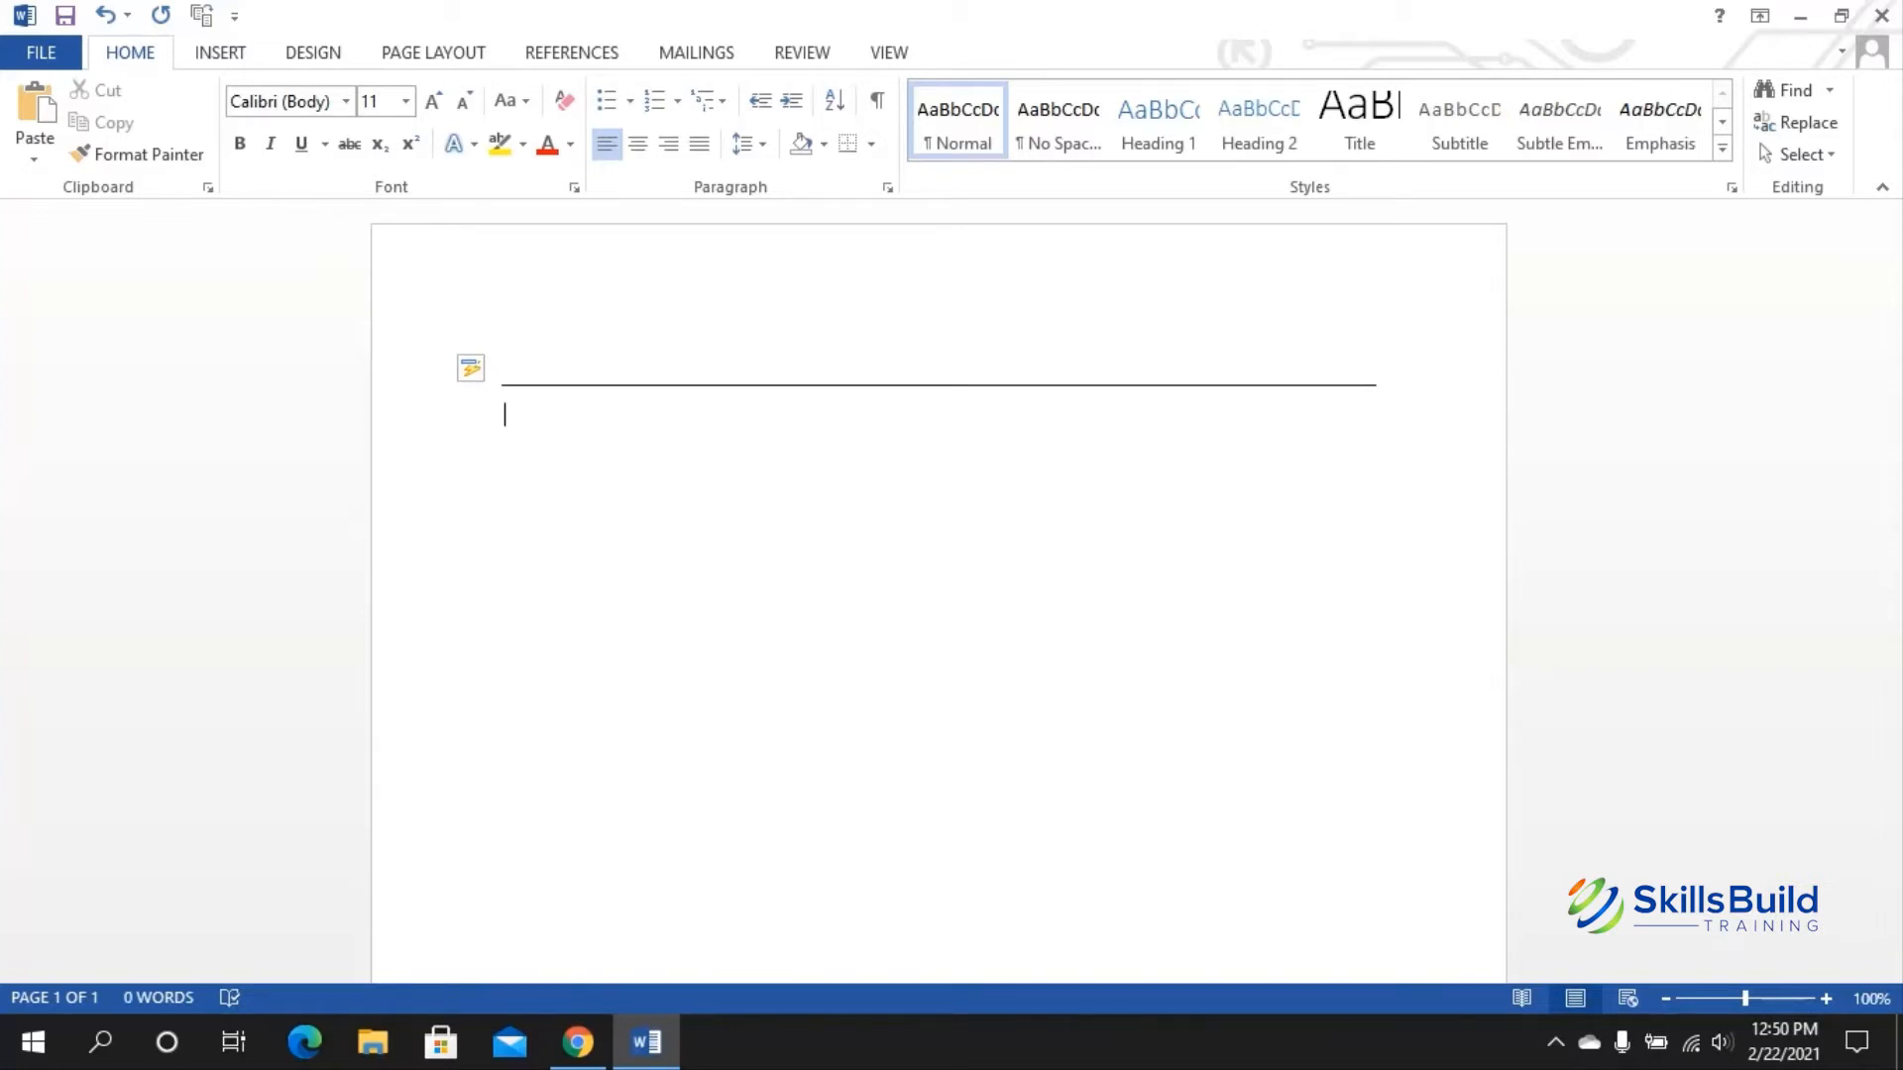
pyautogui.write('###')
pyautogui.press('Return')
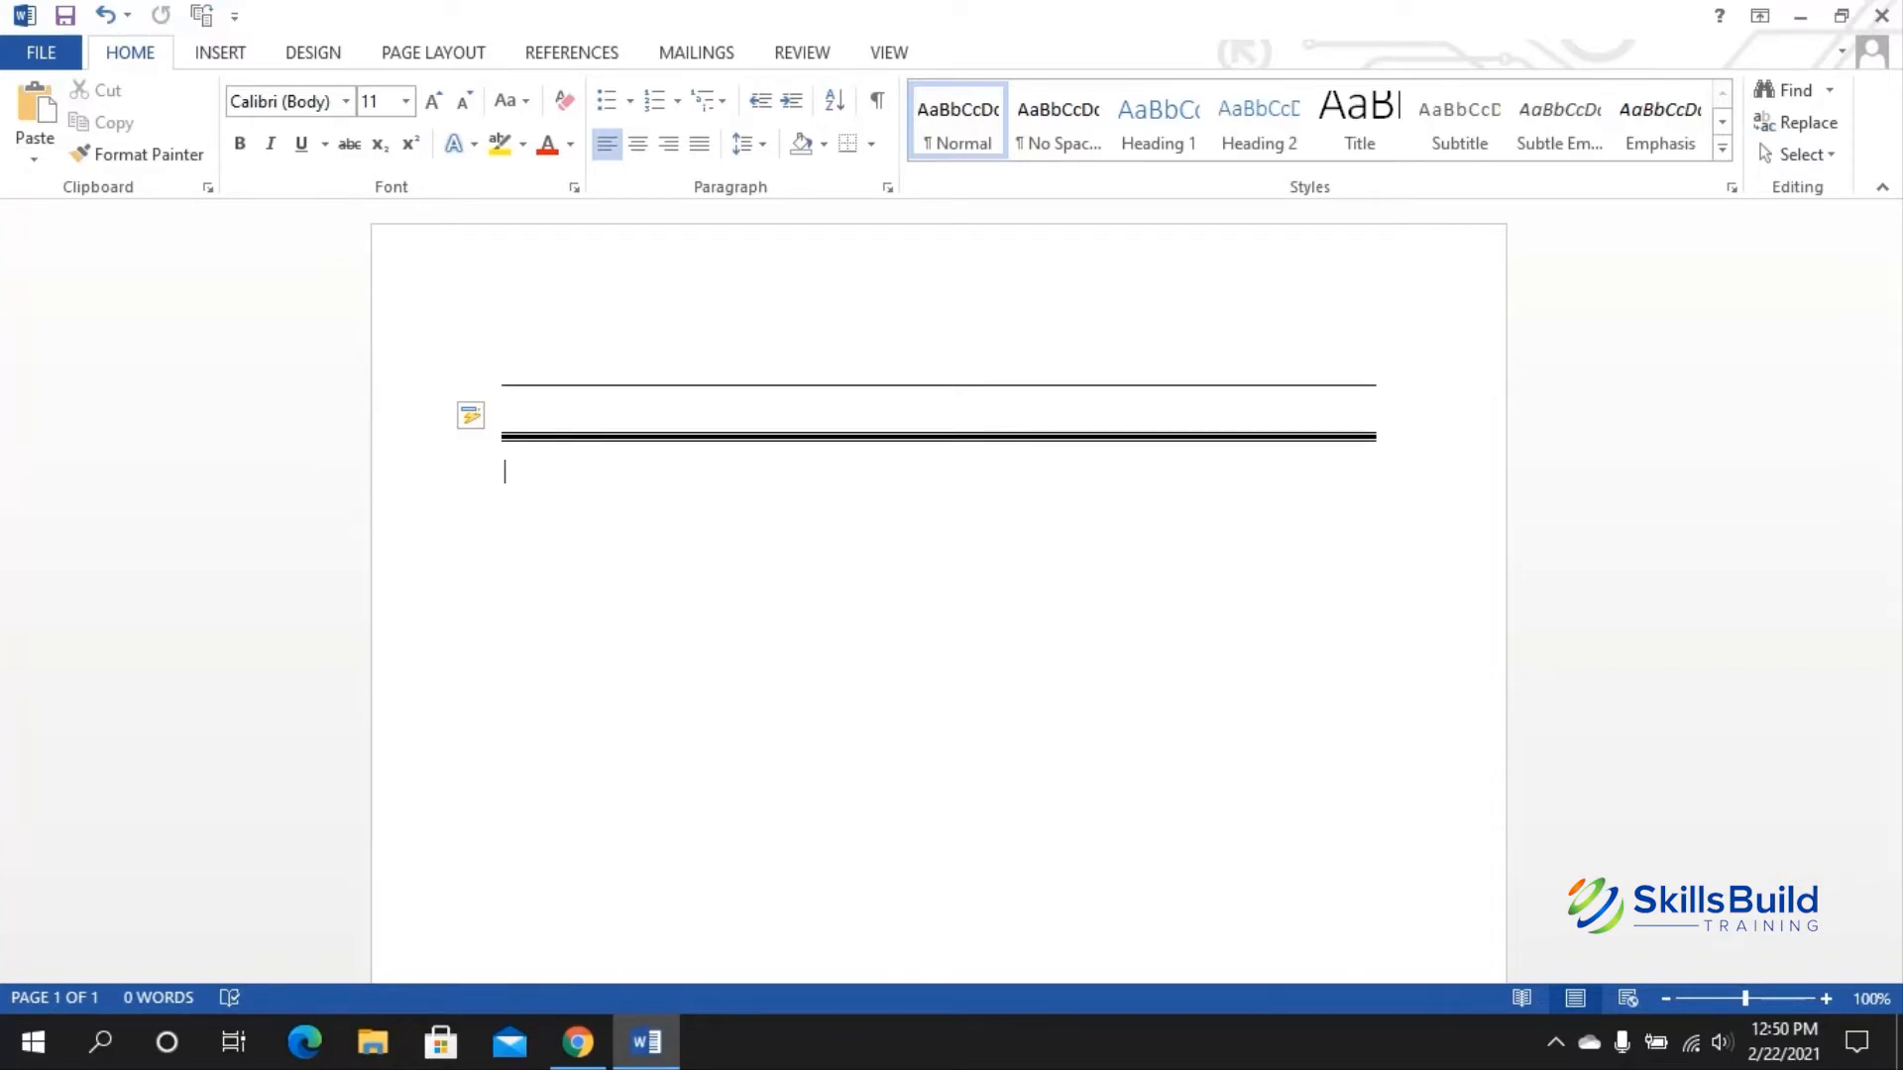
pyautogui.write('===')
pyautogui.press('Return')
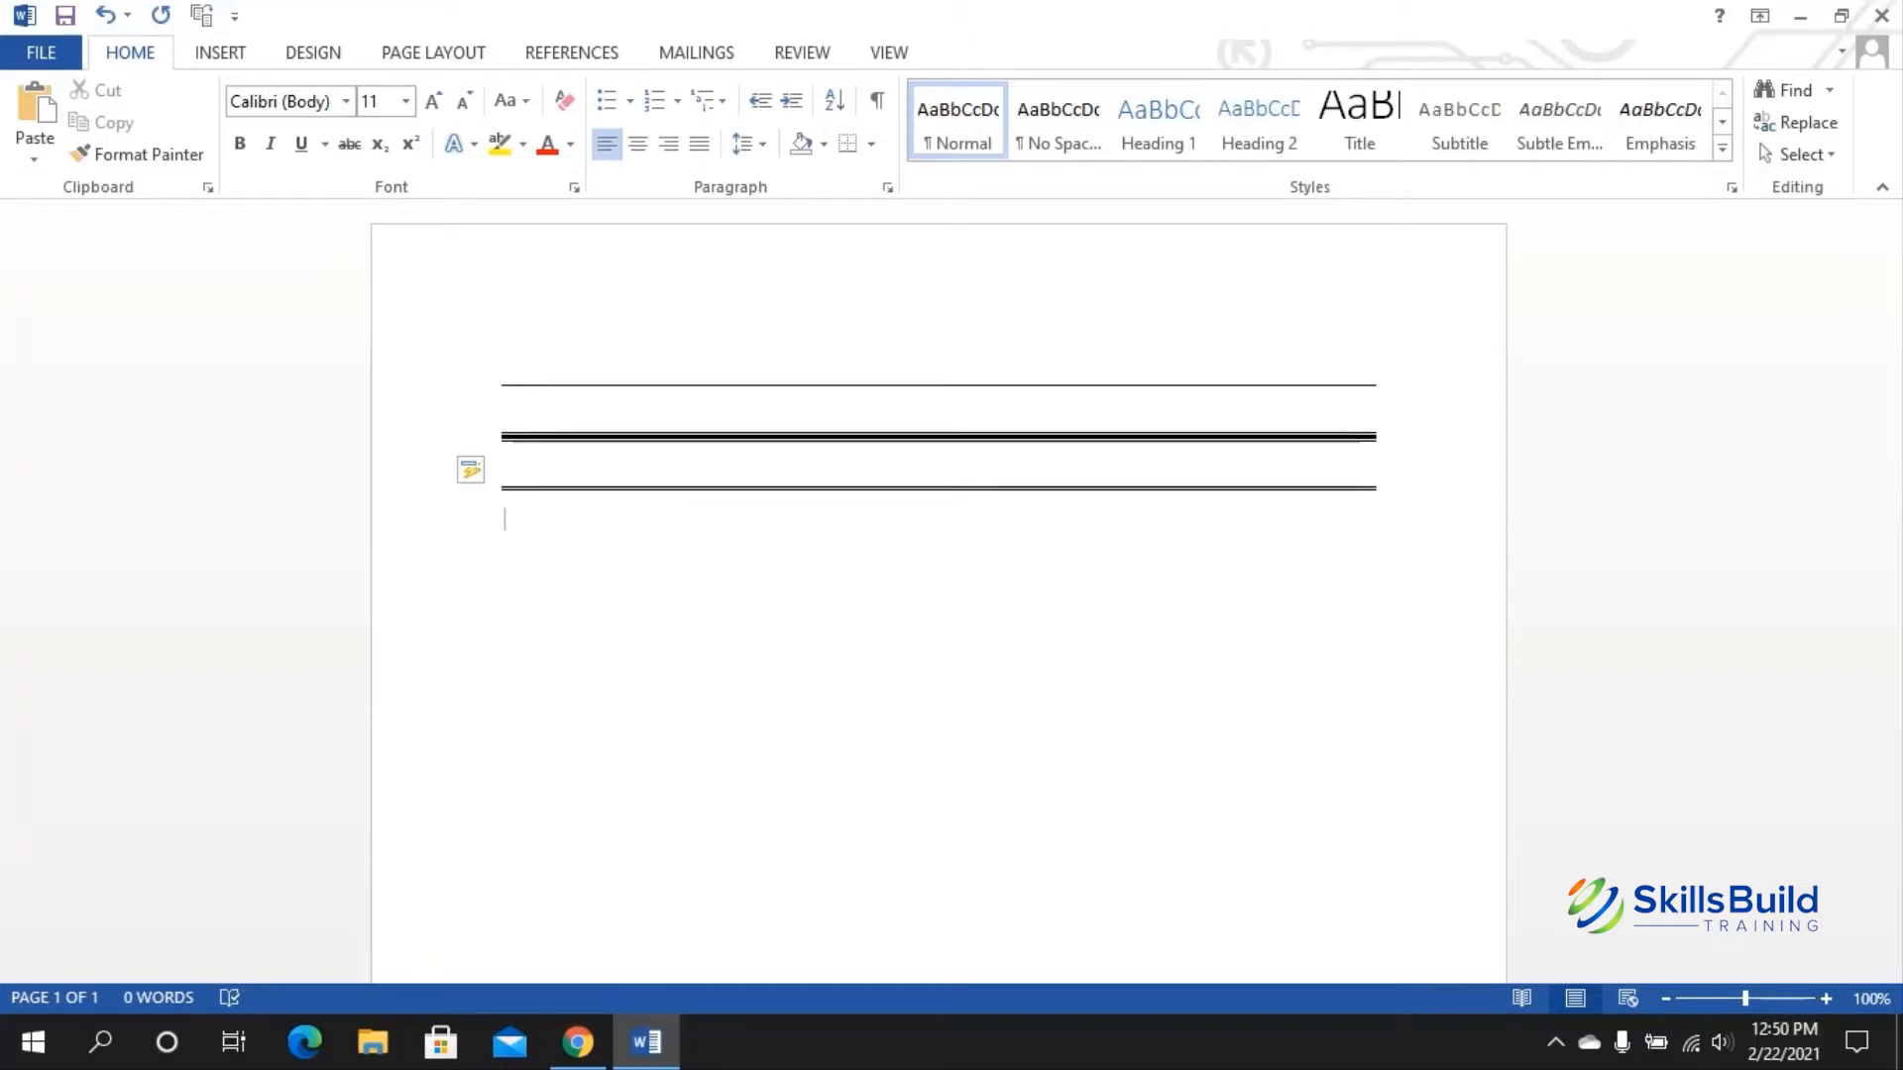
pyautogui.write('***')
pyautogui.press('Return')
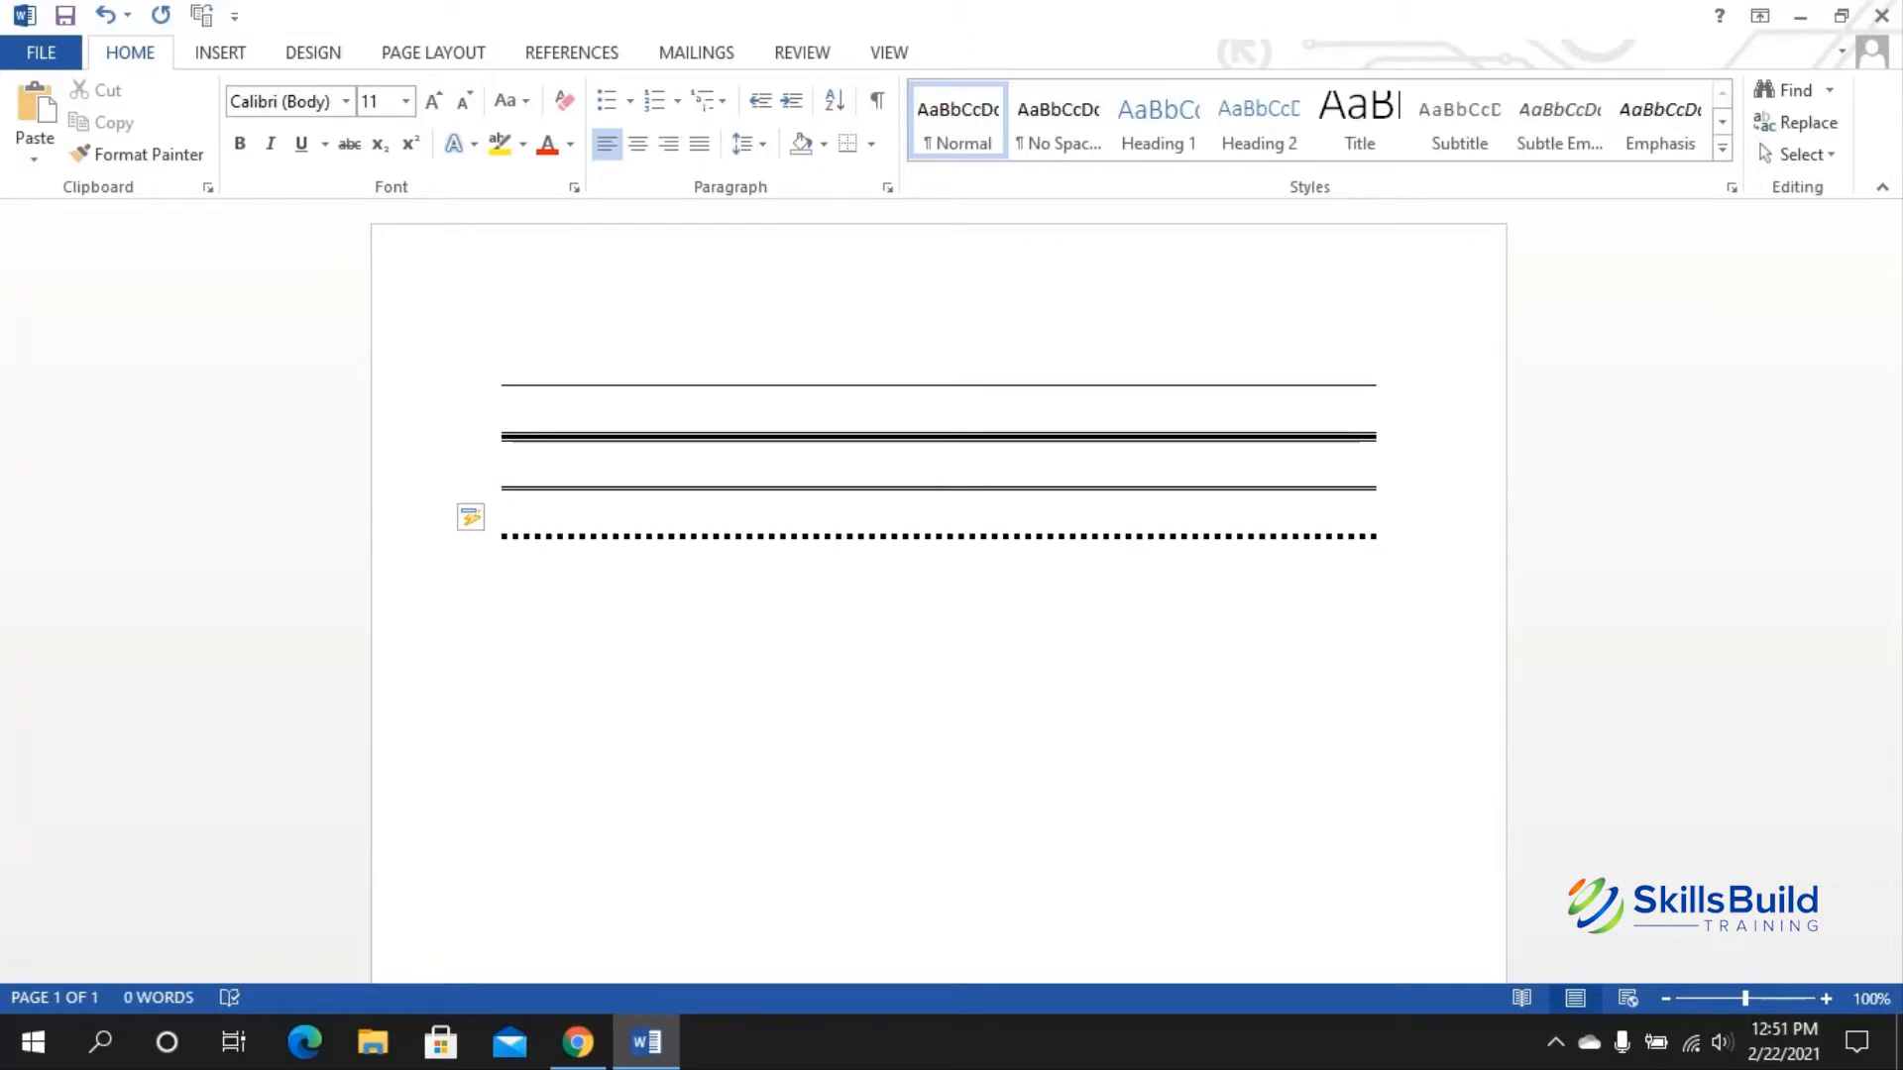
pyautogui.write('___')
pyautogui.press('Return')
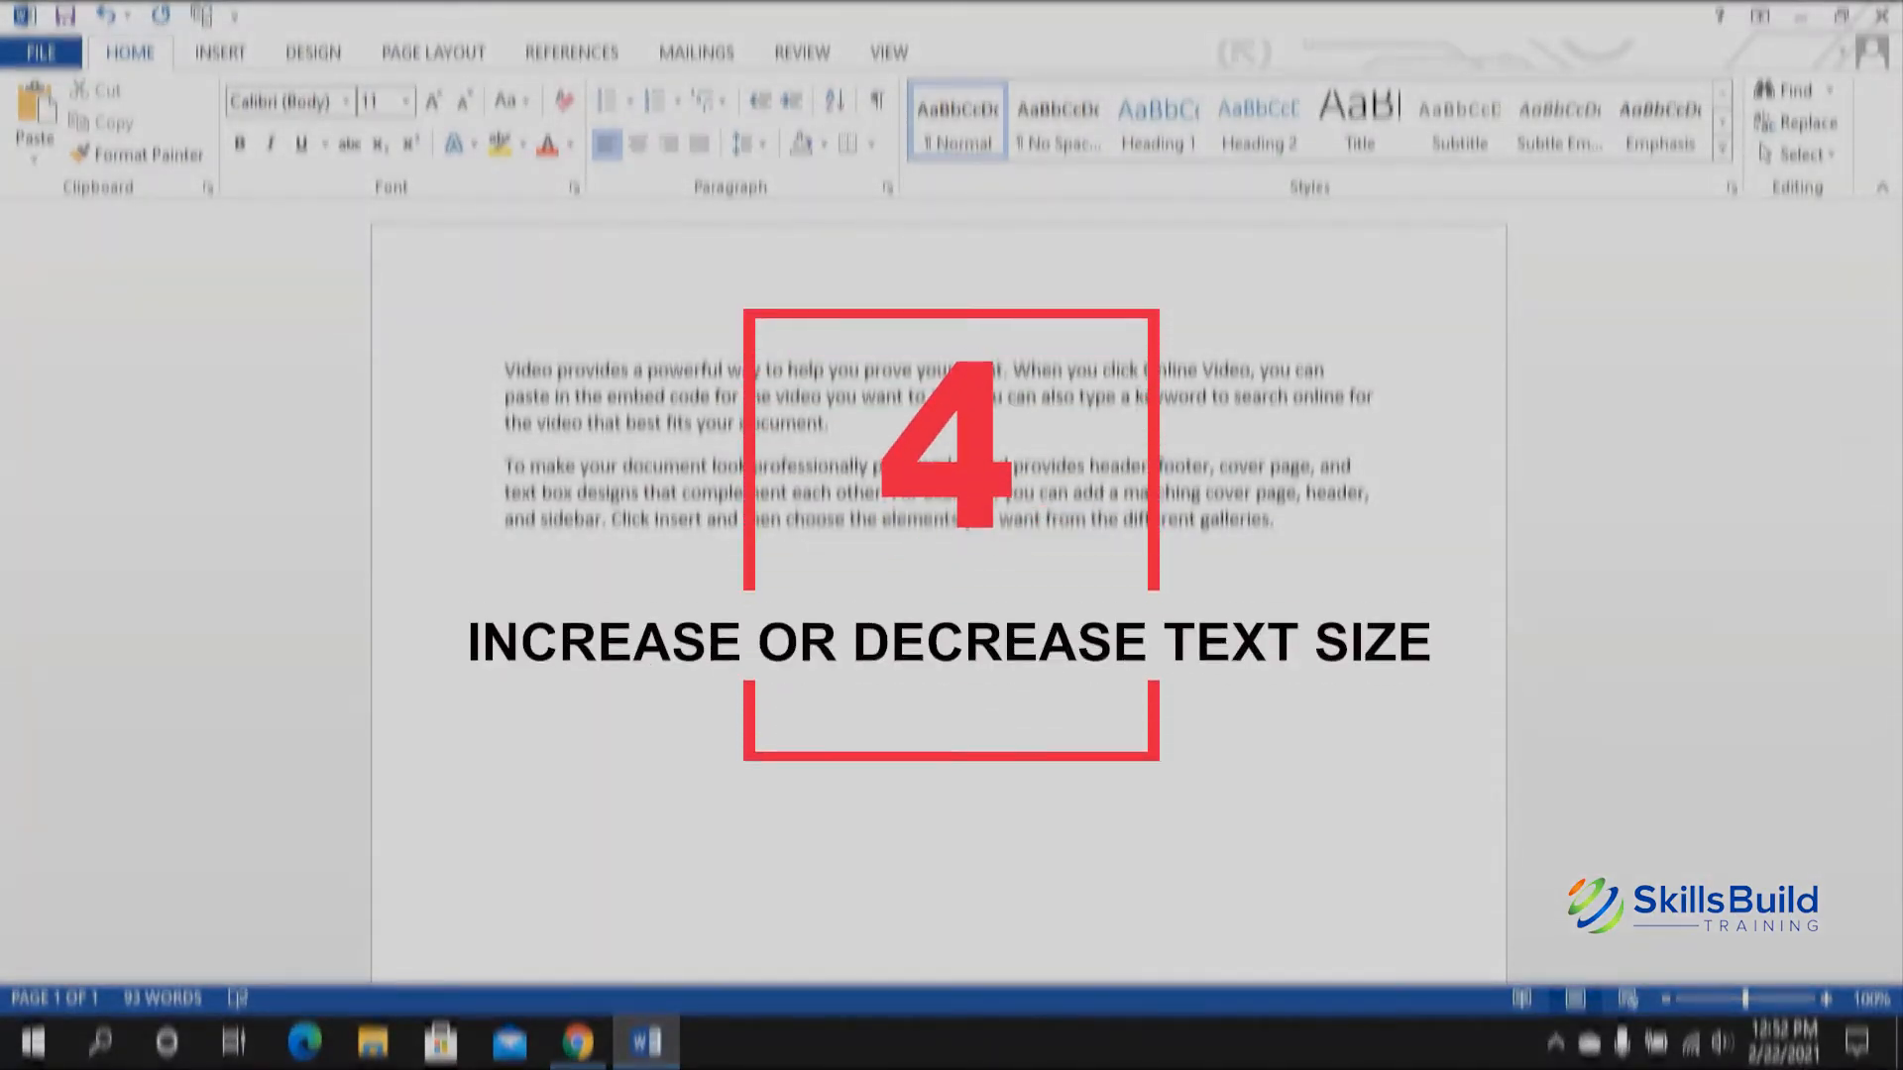
# Step: Select the word "provides" in the first sentence and shrink its font size to 8 pt
pyautogui.hotkey('shift', 'Right')
pyautogui.hotkey('shift', 'Right')
pyautogui.hotkey('shift', 'Right')
pyautogui.hotkey('shift', 'Right')
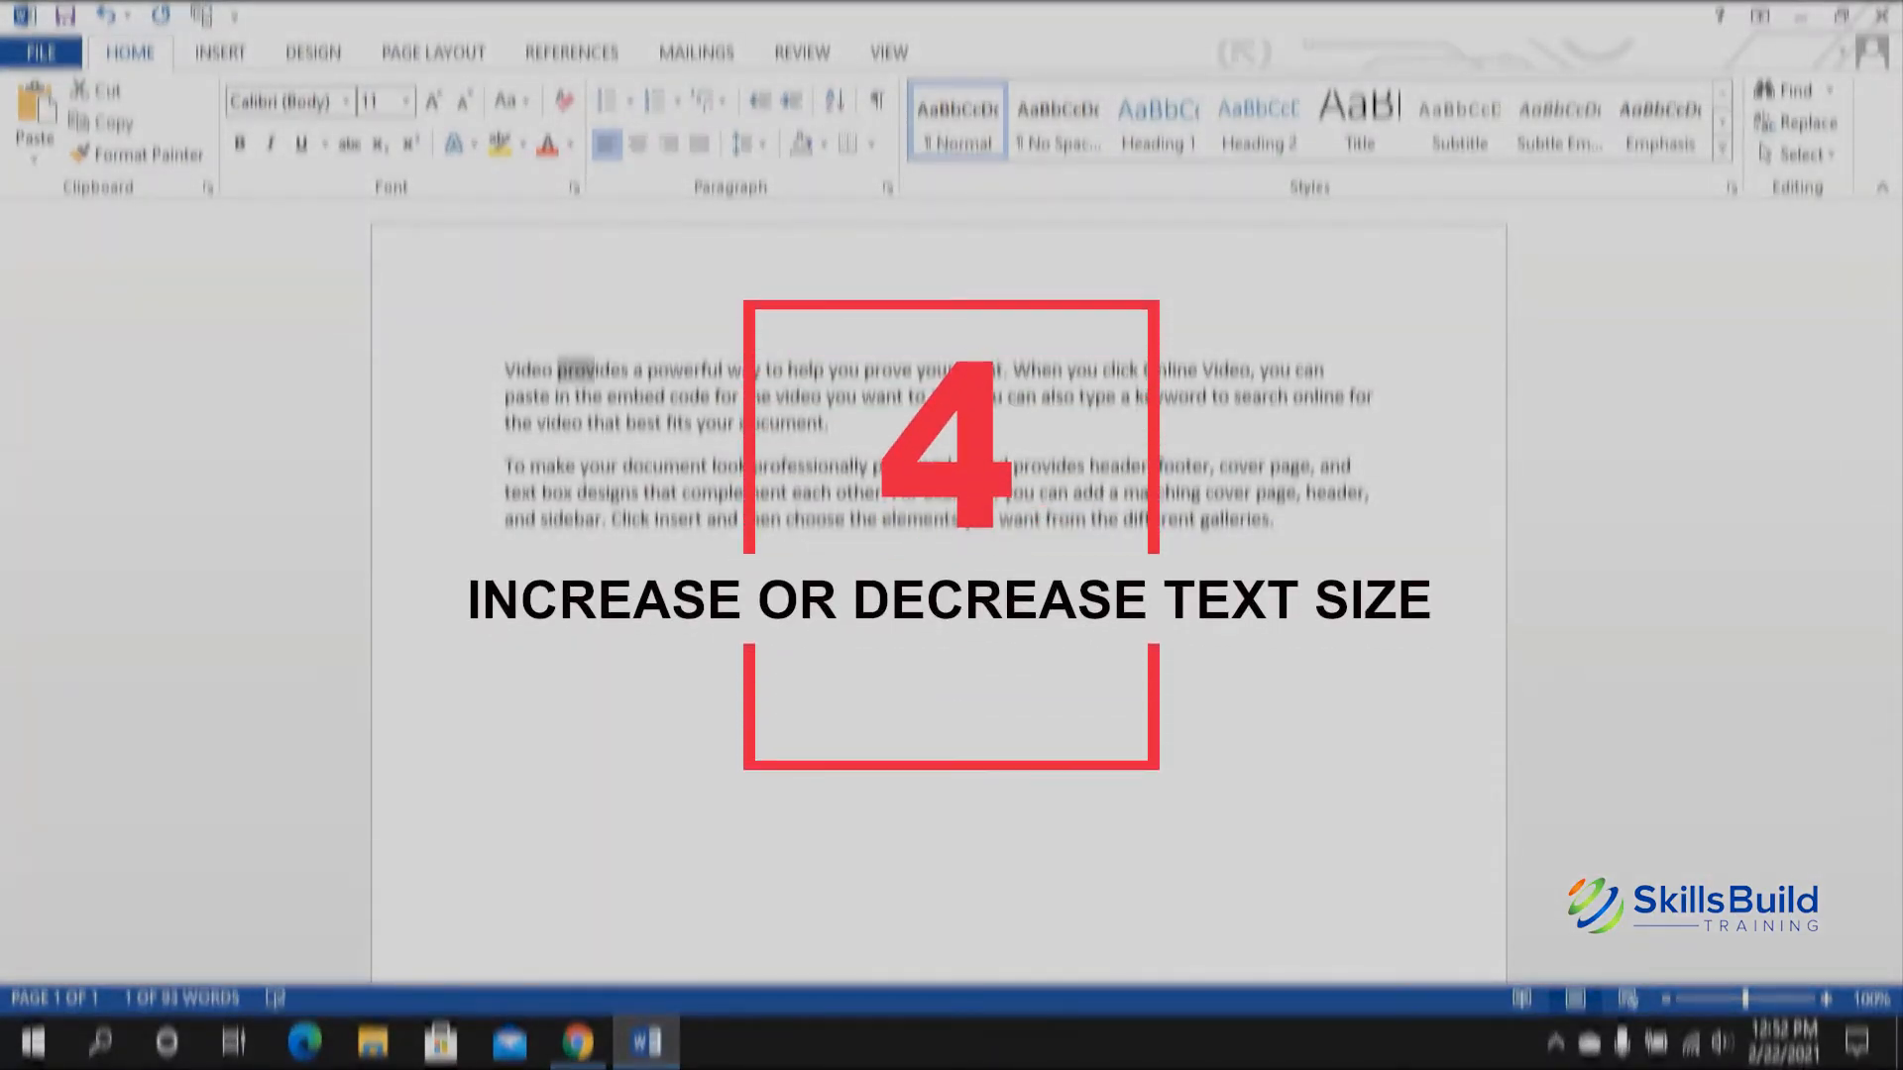
pyautogui.hotkey('shift', 'Right')
pyautogui.hotkey('shift', 'Right')
pyautogui.hotkey('shift', 'Right')
pyautogui.hotkey('shift', 'Right')
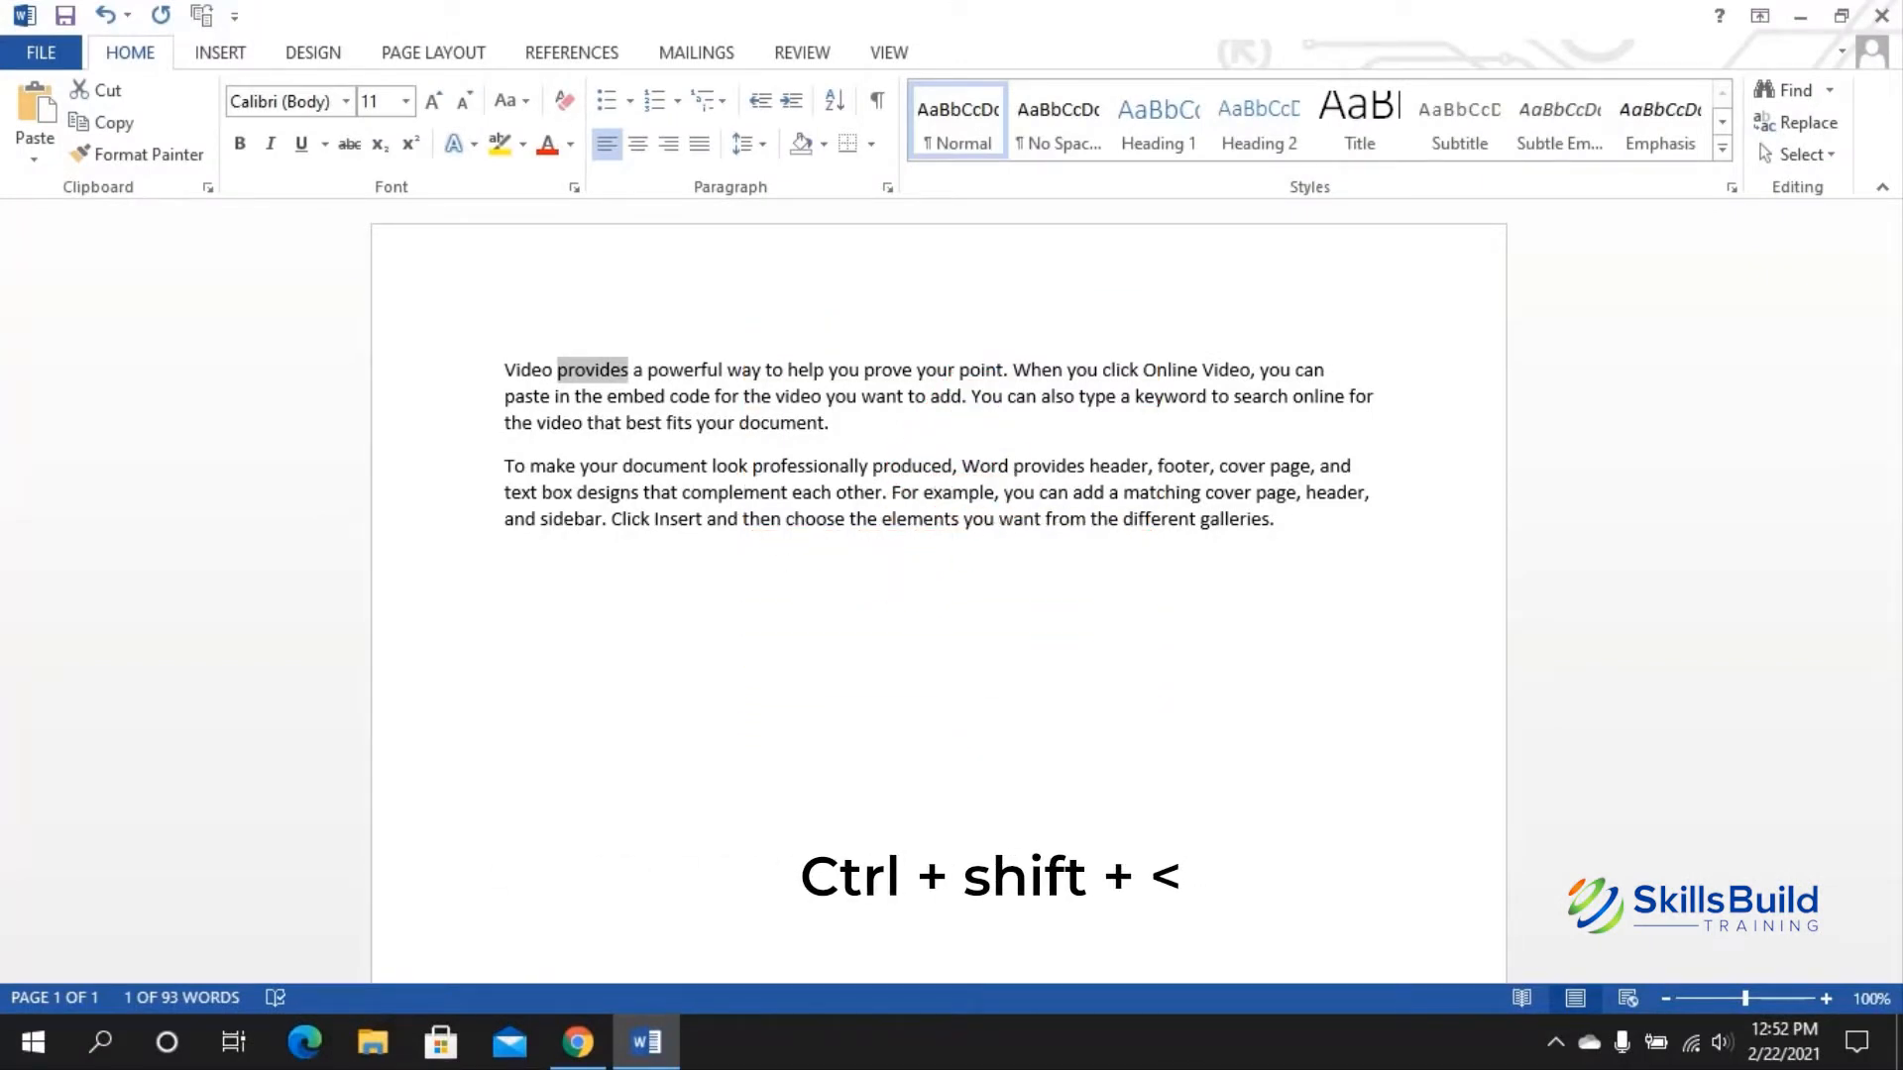
pyautogui.press('ctrl+shift+less')
pyautogui.press('ctrl+shift+less')
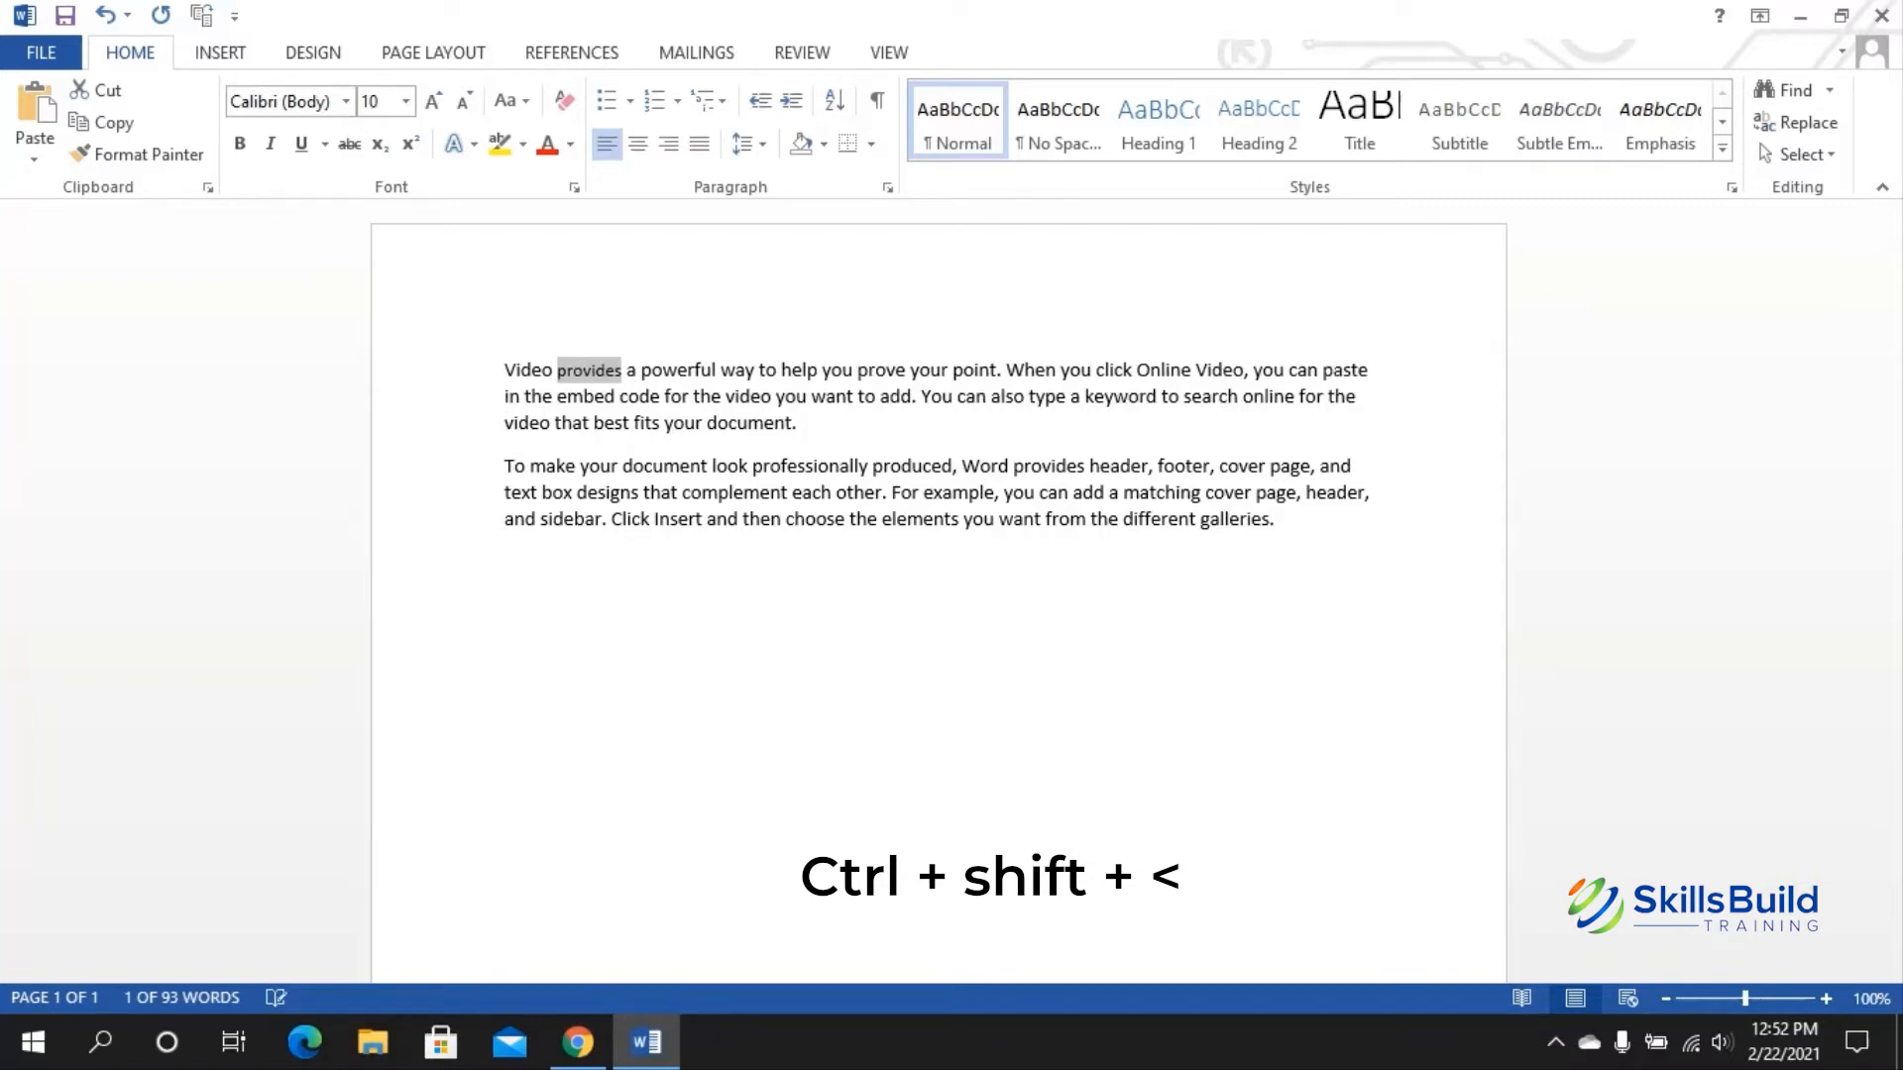
pyautogui.press('ctrl+shift+less')
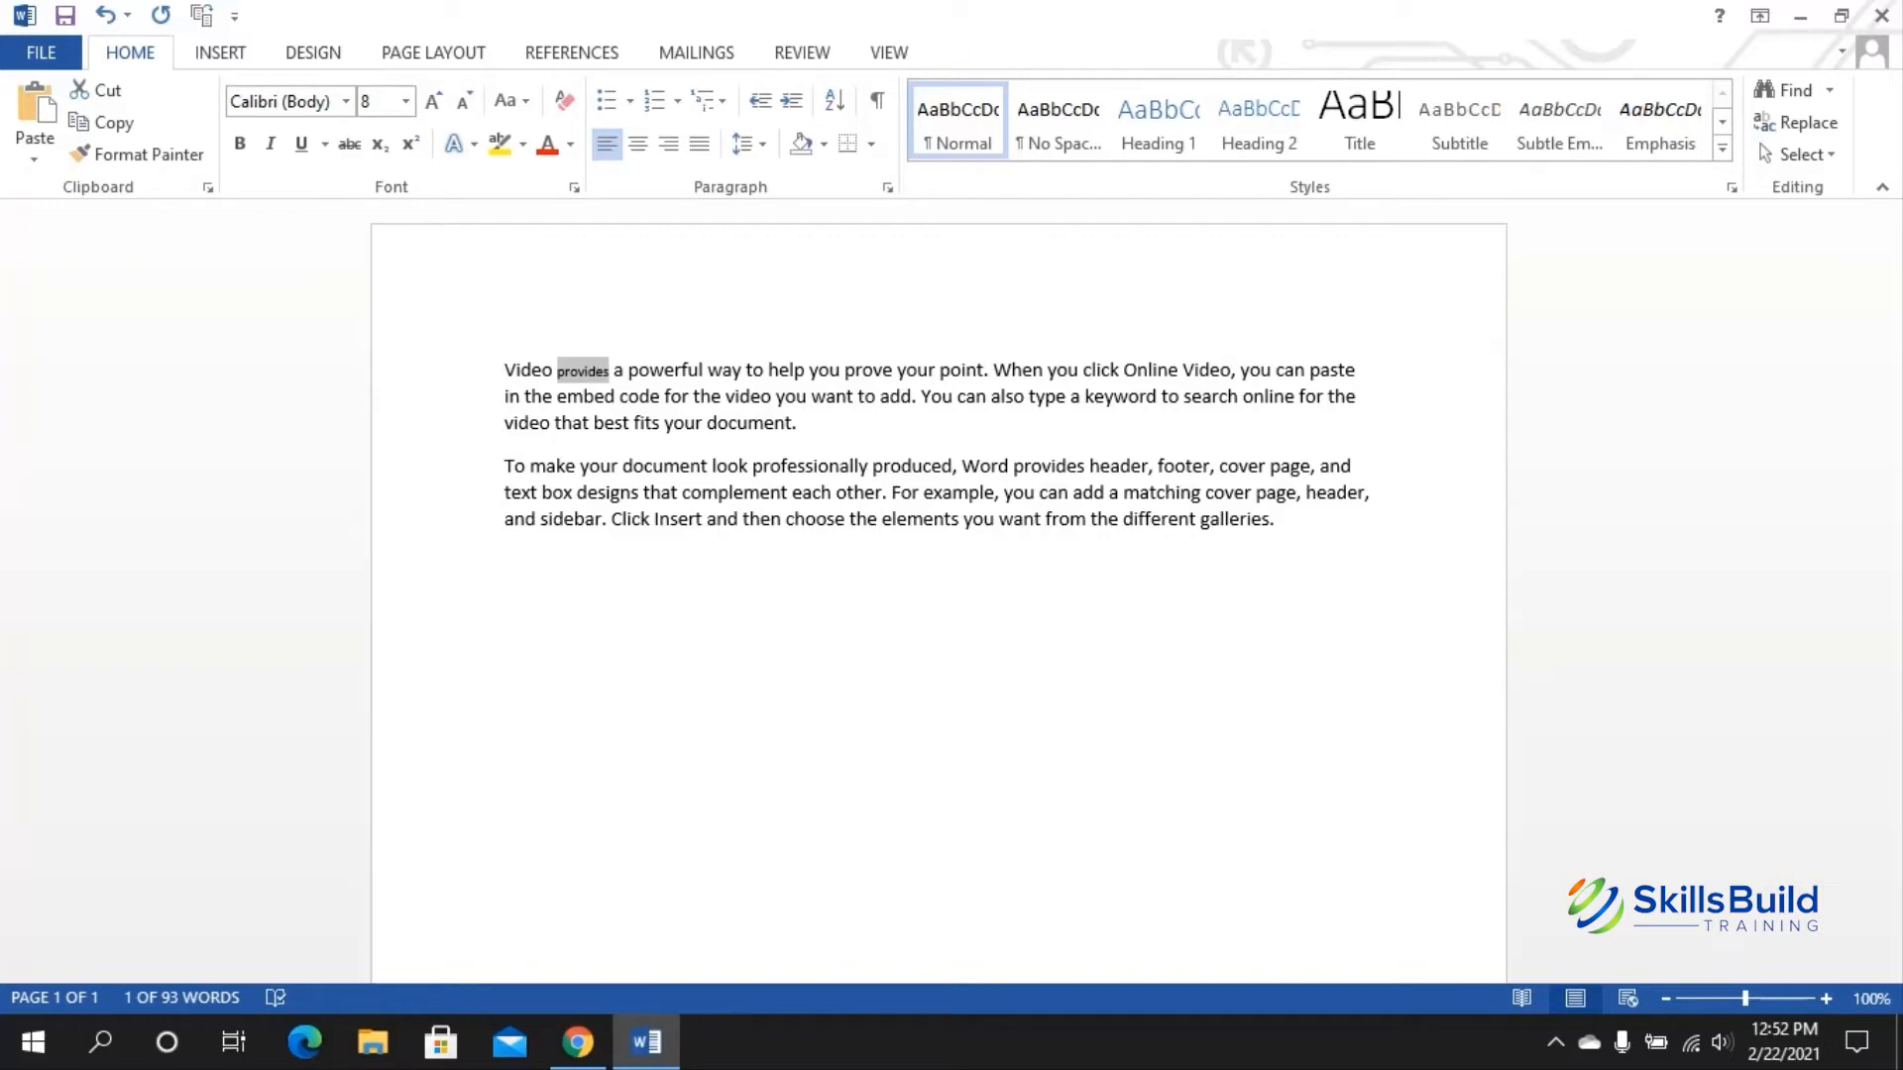
# Step: Enlarge the selected word "provides" through the preset font sizes to 22 pt
pyautogui.hotkey('ctrl', 'shift', '>')
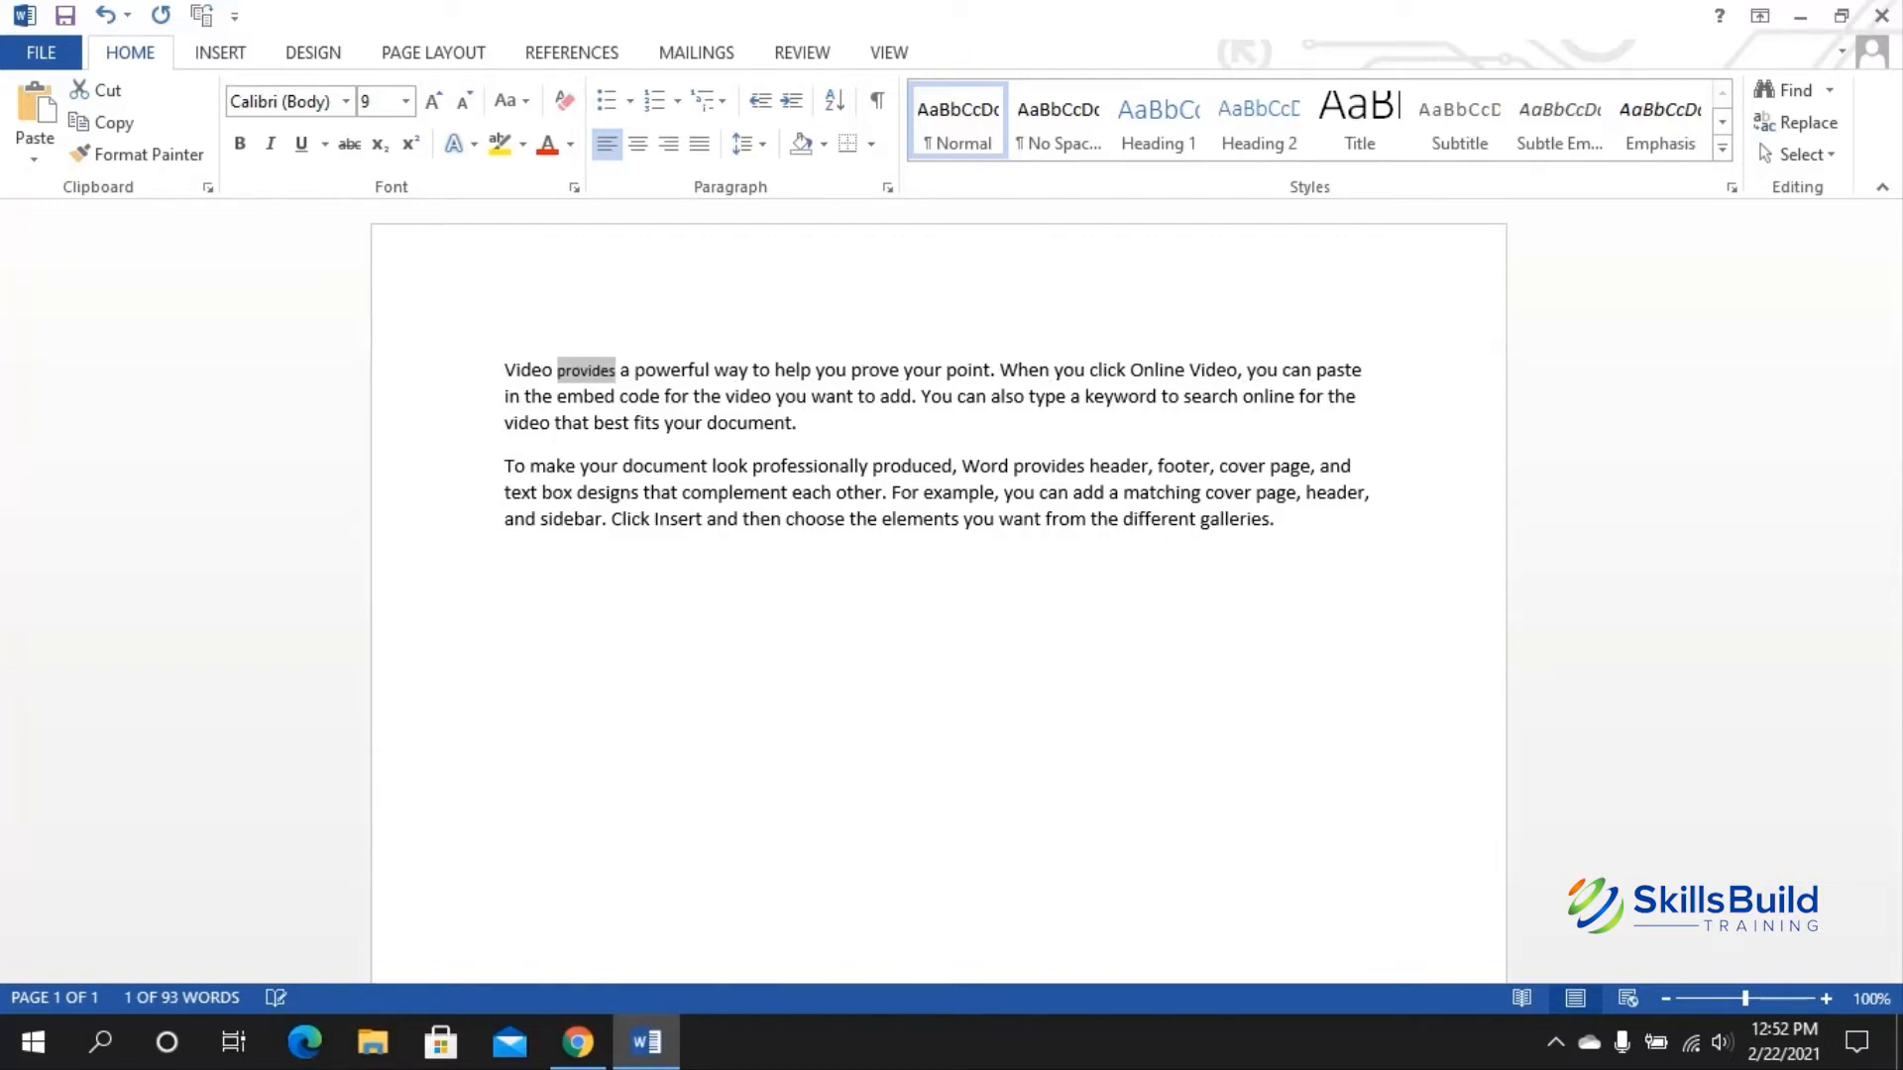
pyautogui.hotkey('ctrl', 'shift', '>')
pyautogui.hotkey('ctrl', 'shift', '>')
pyautogui.hotkey('ctrl', 'shift', '>')
pyautogui.hotkey('ctrl', 'shift', '>')
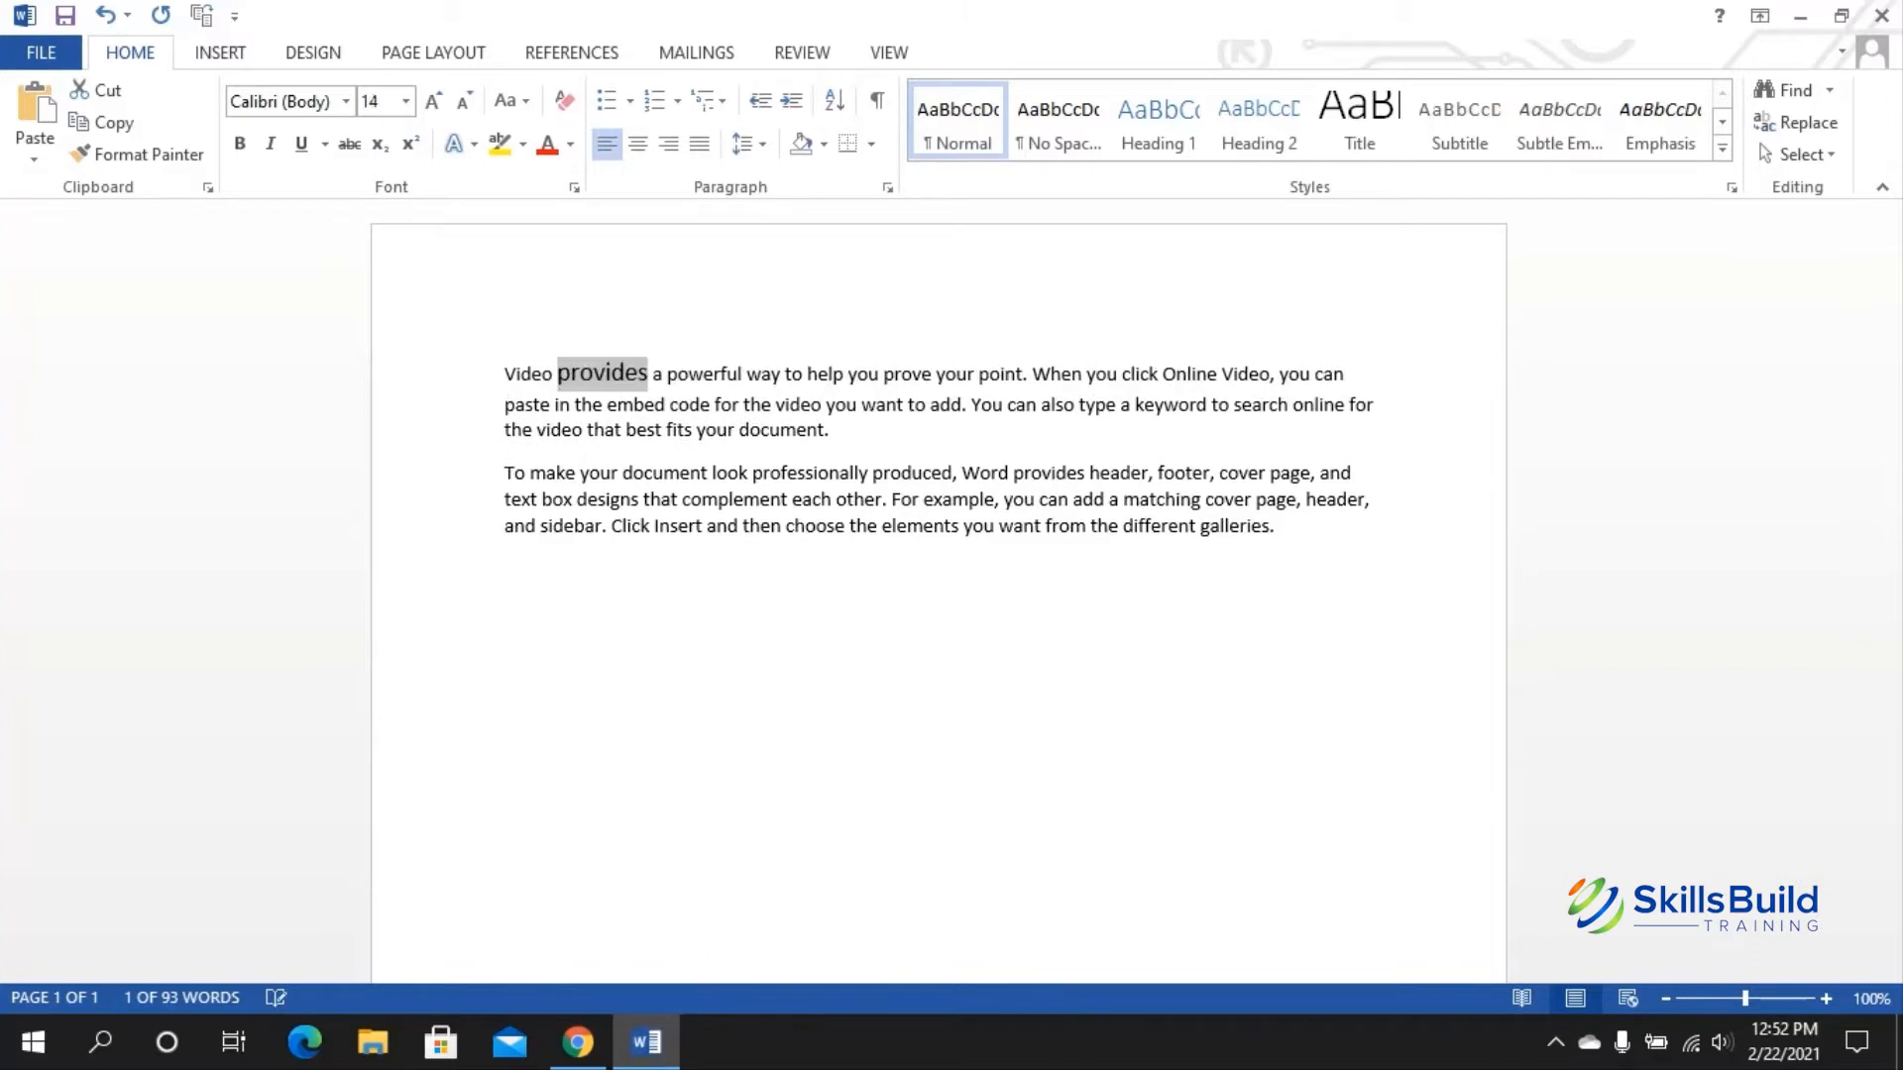
pyautogui.hotkey('ctrl', 'shift', '>')
pyautogui.hotkey('ctrl', 'shift', '>')
pyautogui.hotkey('ctrl', 'shift', '>')
pyautogui.hotkey('ctrl', 'shift', '>')
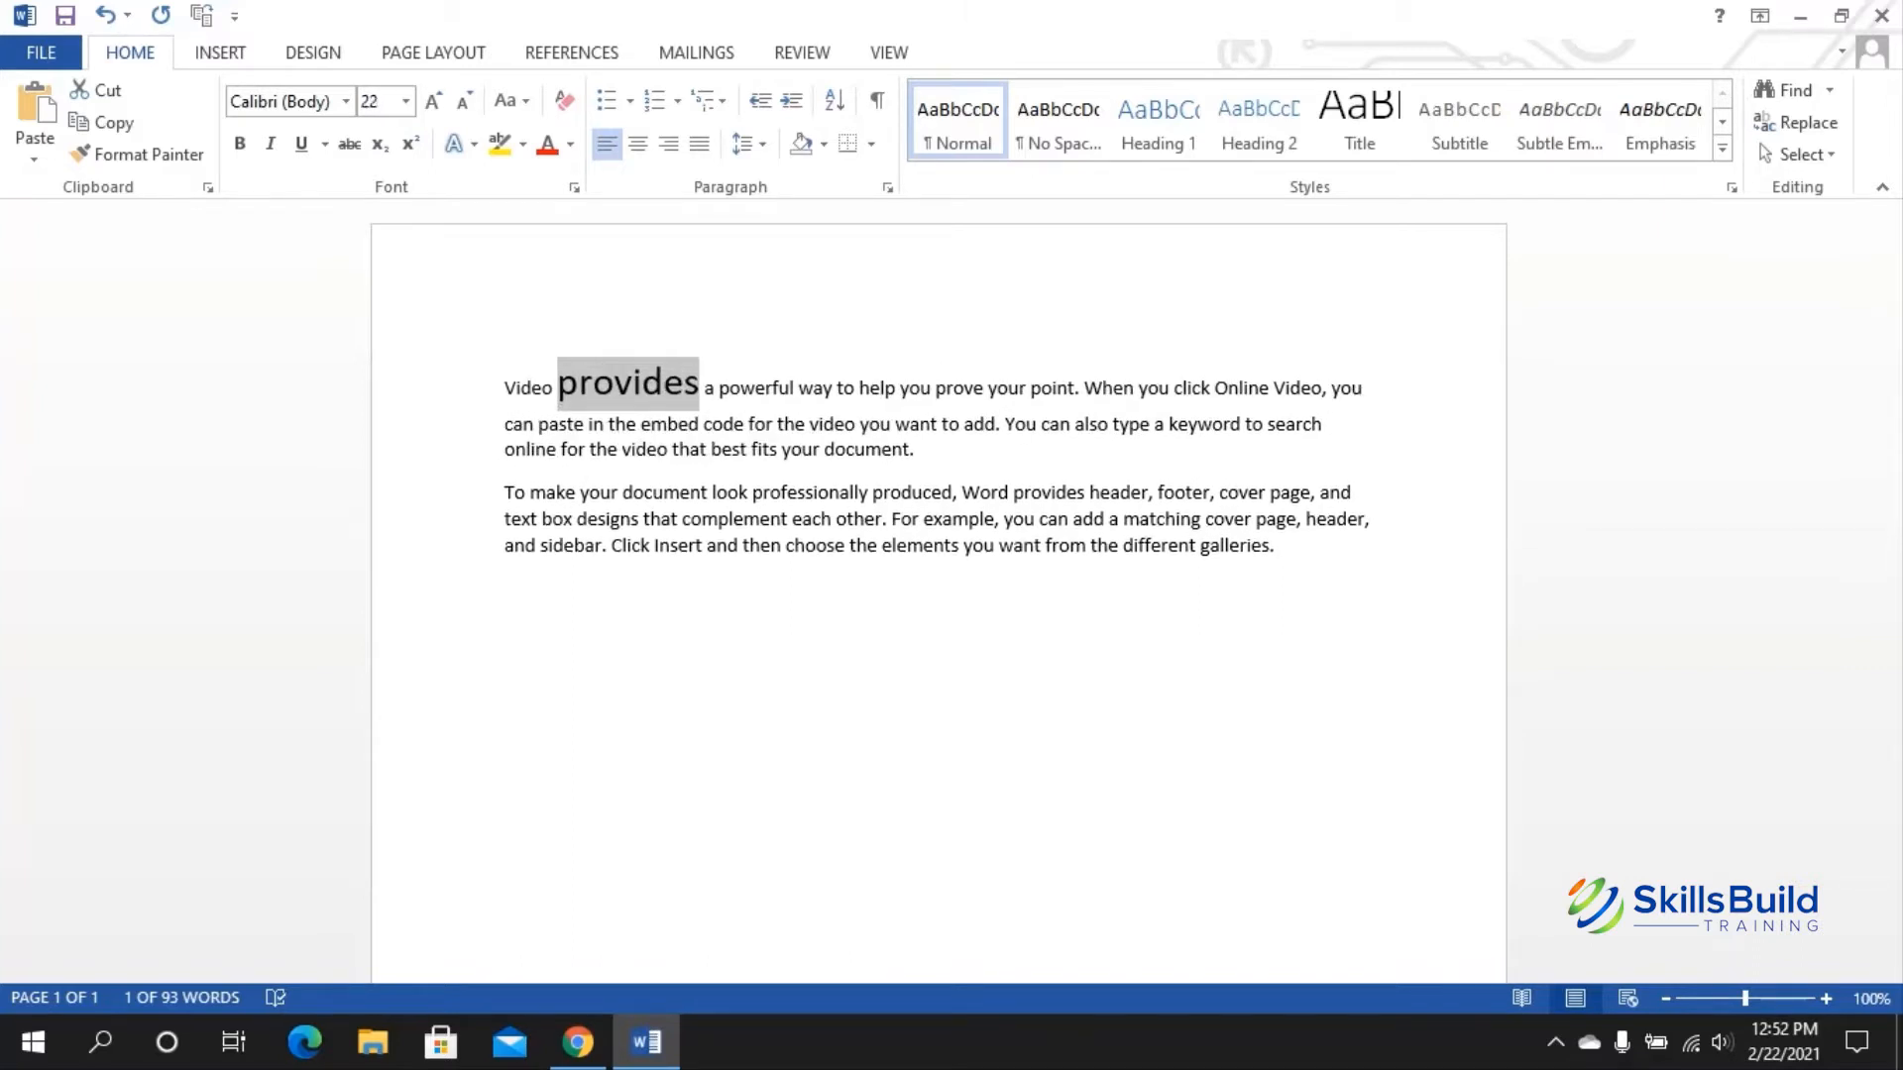
# Step: Reduce the font size of "provides" one point at a time to 11 pt
pyautogui.hotkey('ctrl', '[')
pyautogui.hotkey('ctrl', '[')
pyautogui.hotkey('ctrl', '[')
pyautogui.hotkey('ctrl', '[')
pyautogui.hotkey('ctrl', '[')
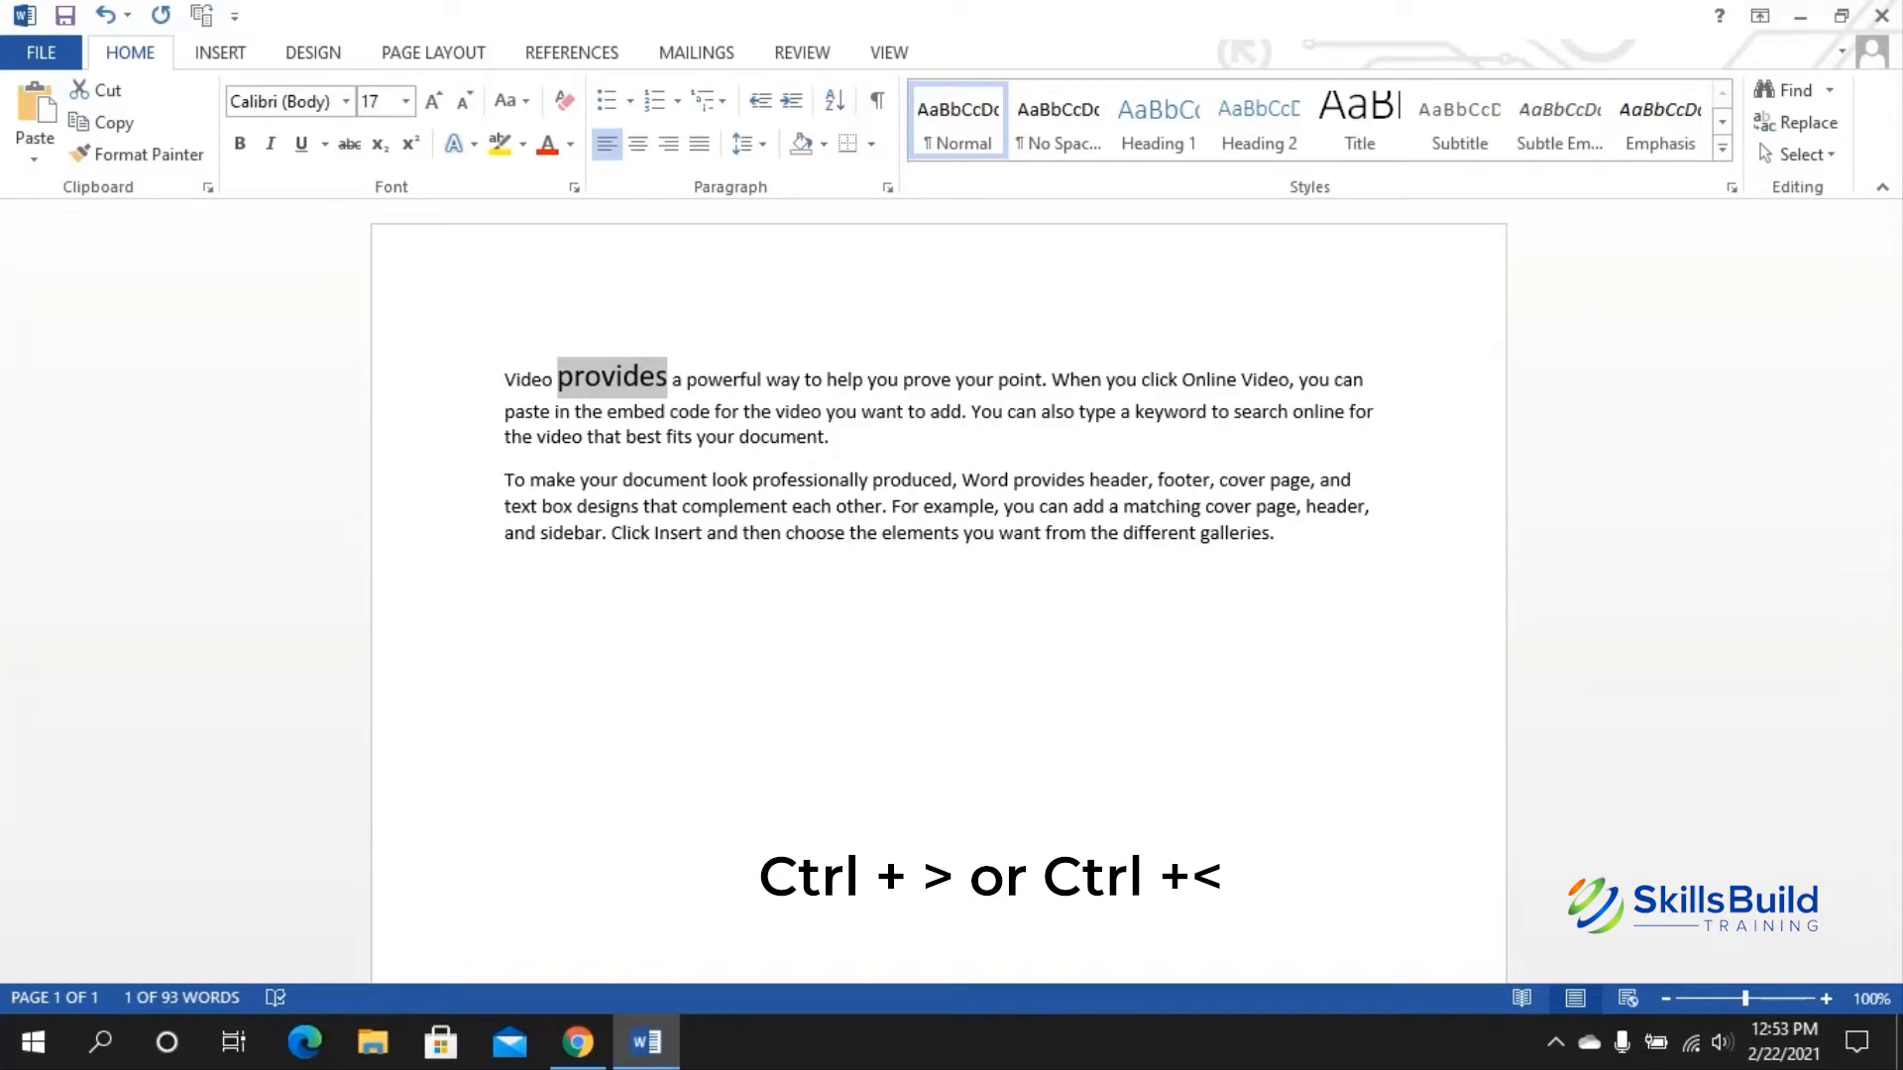
pyautogui.hotkey('ctrl', '[')
pyautogui.hotkey('ctrl', '[')
pyautogui.hotkey('ctrl', '[')
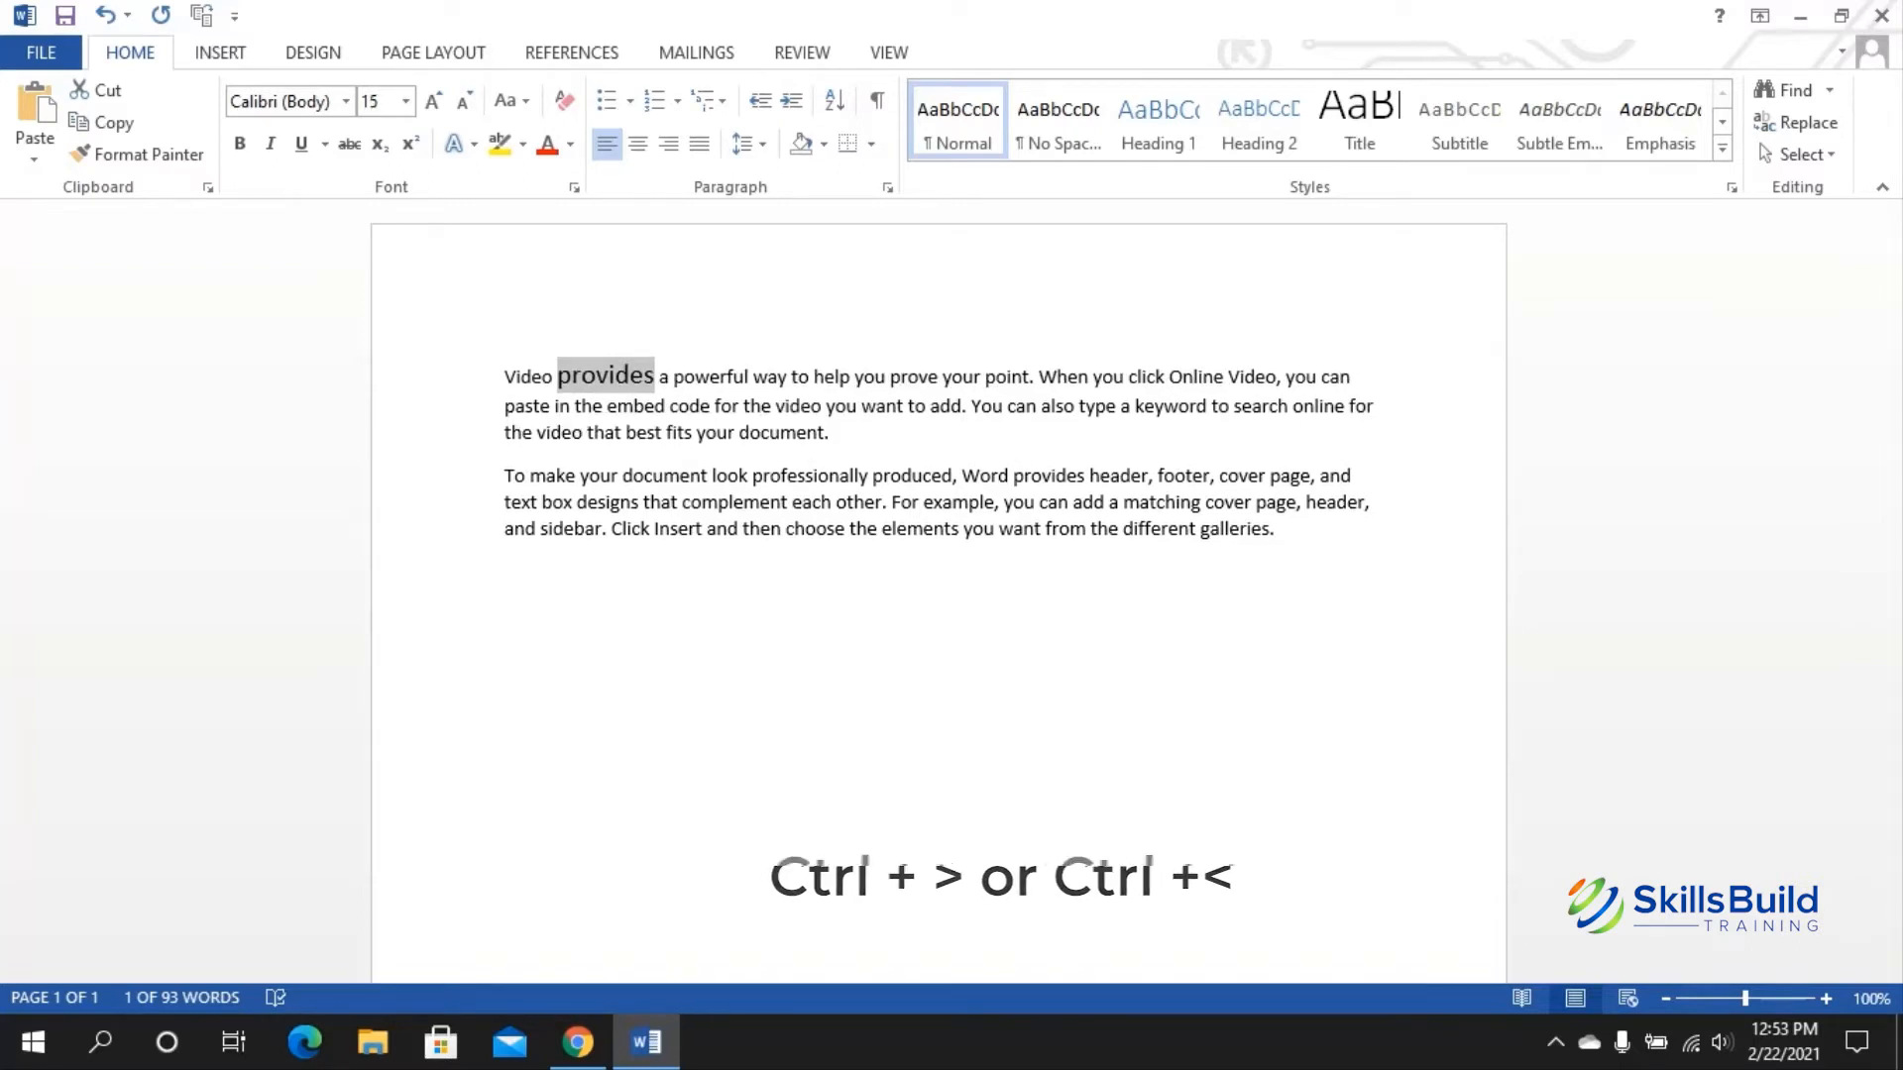
pyautogui.hotkey('ctrl', '[')
pyautogui.hotkey('ctrl', '[')
pyautogui.hotkey('ctrl', '[')
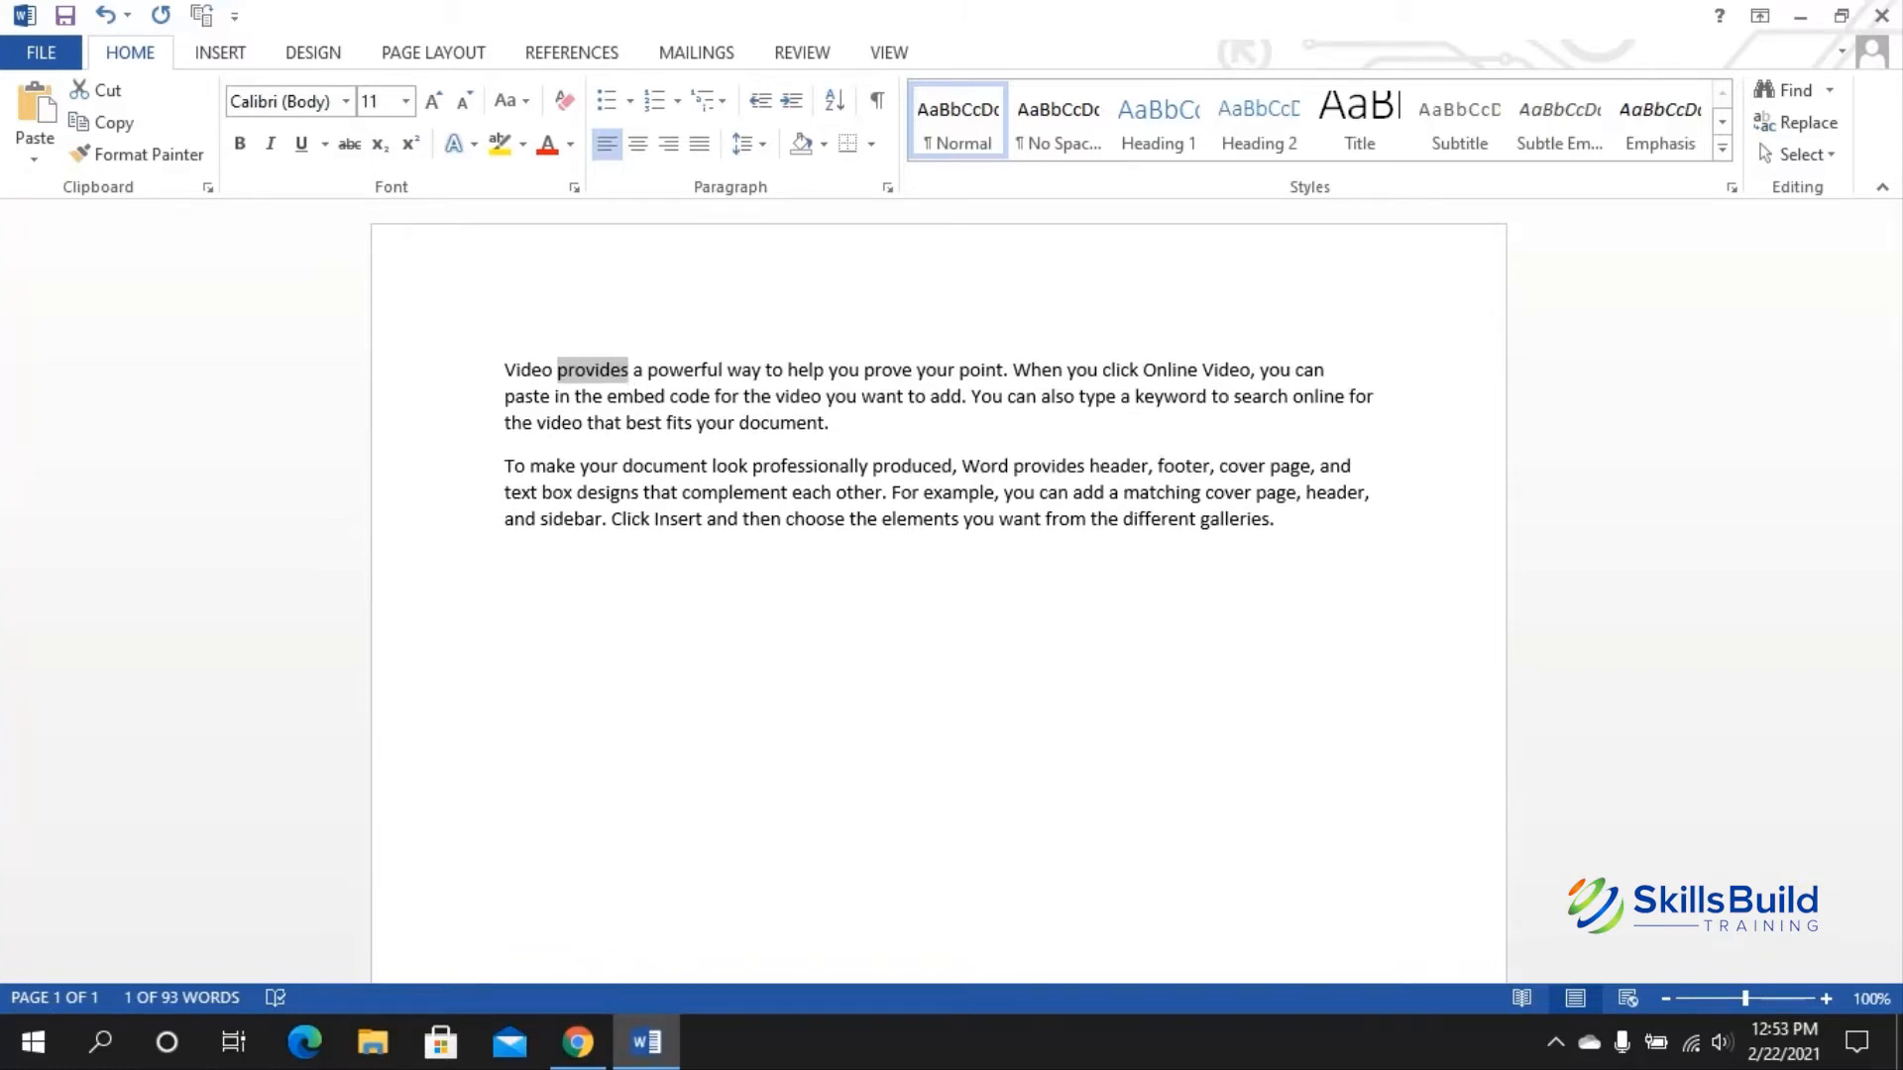
# Step: Increase the font size of "provides" in the first sentence one point at a time
pyautogui.hotkey('ctrl', ']')
pyautogui.hotkey('ctrl', ']')
pyautogui.hotkey('ctrl', ']')
pyautogui.hotkey('ctrl', ']')
pyautogui.hotkey('ctrl', ']')
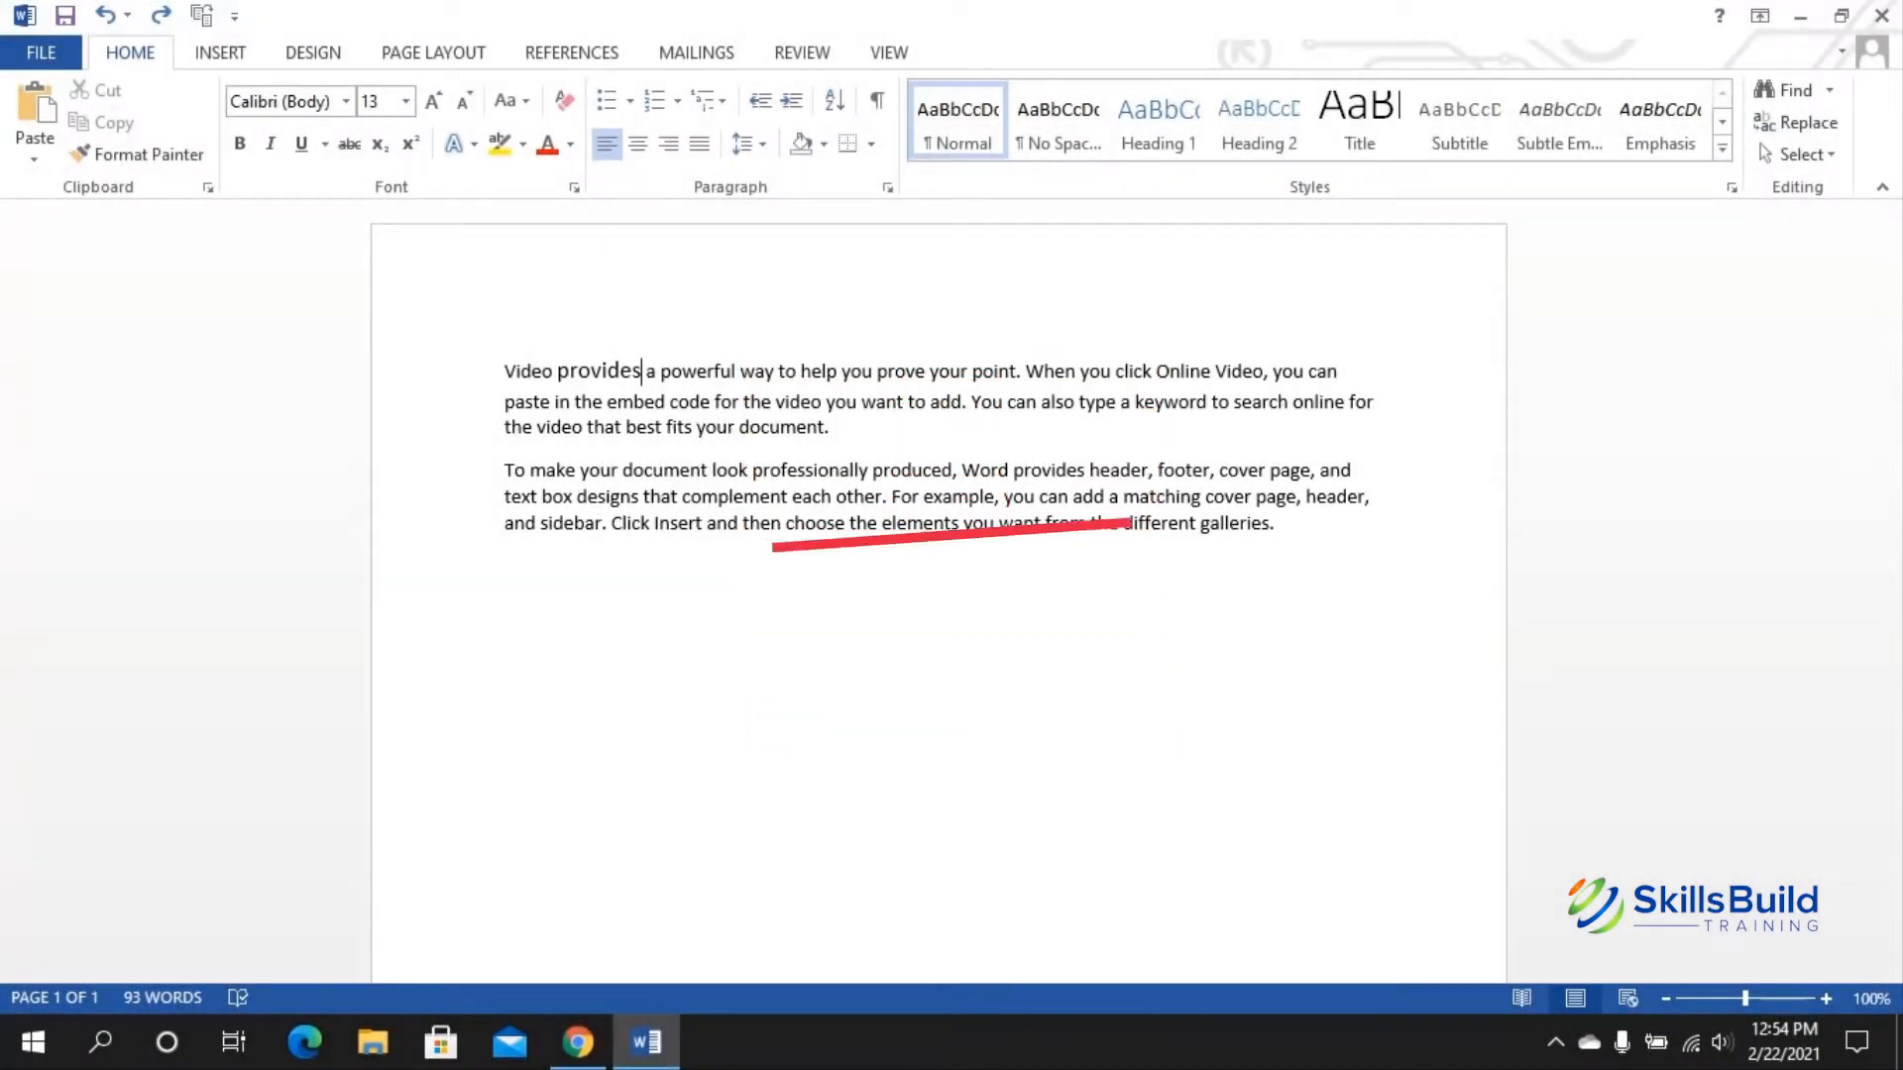
# Step: Move the insertion point forward word by word from "provides" through the rest of the first sentence
pyautogui.press('Right')
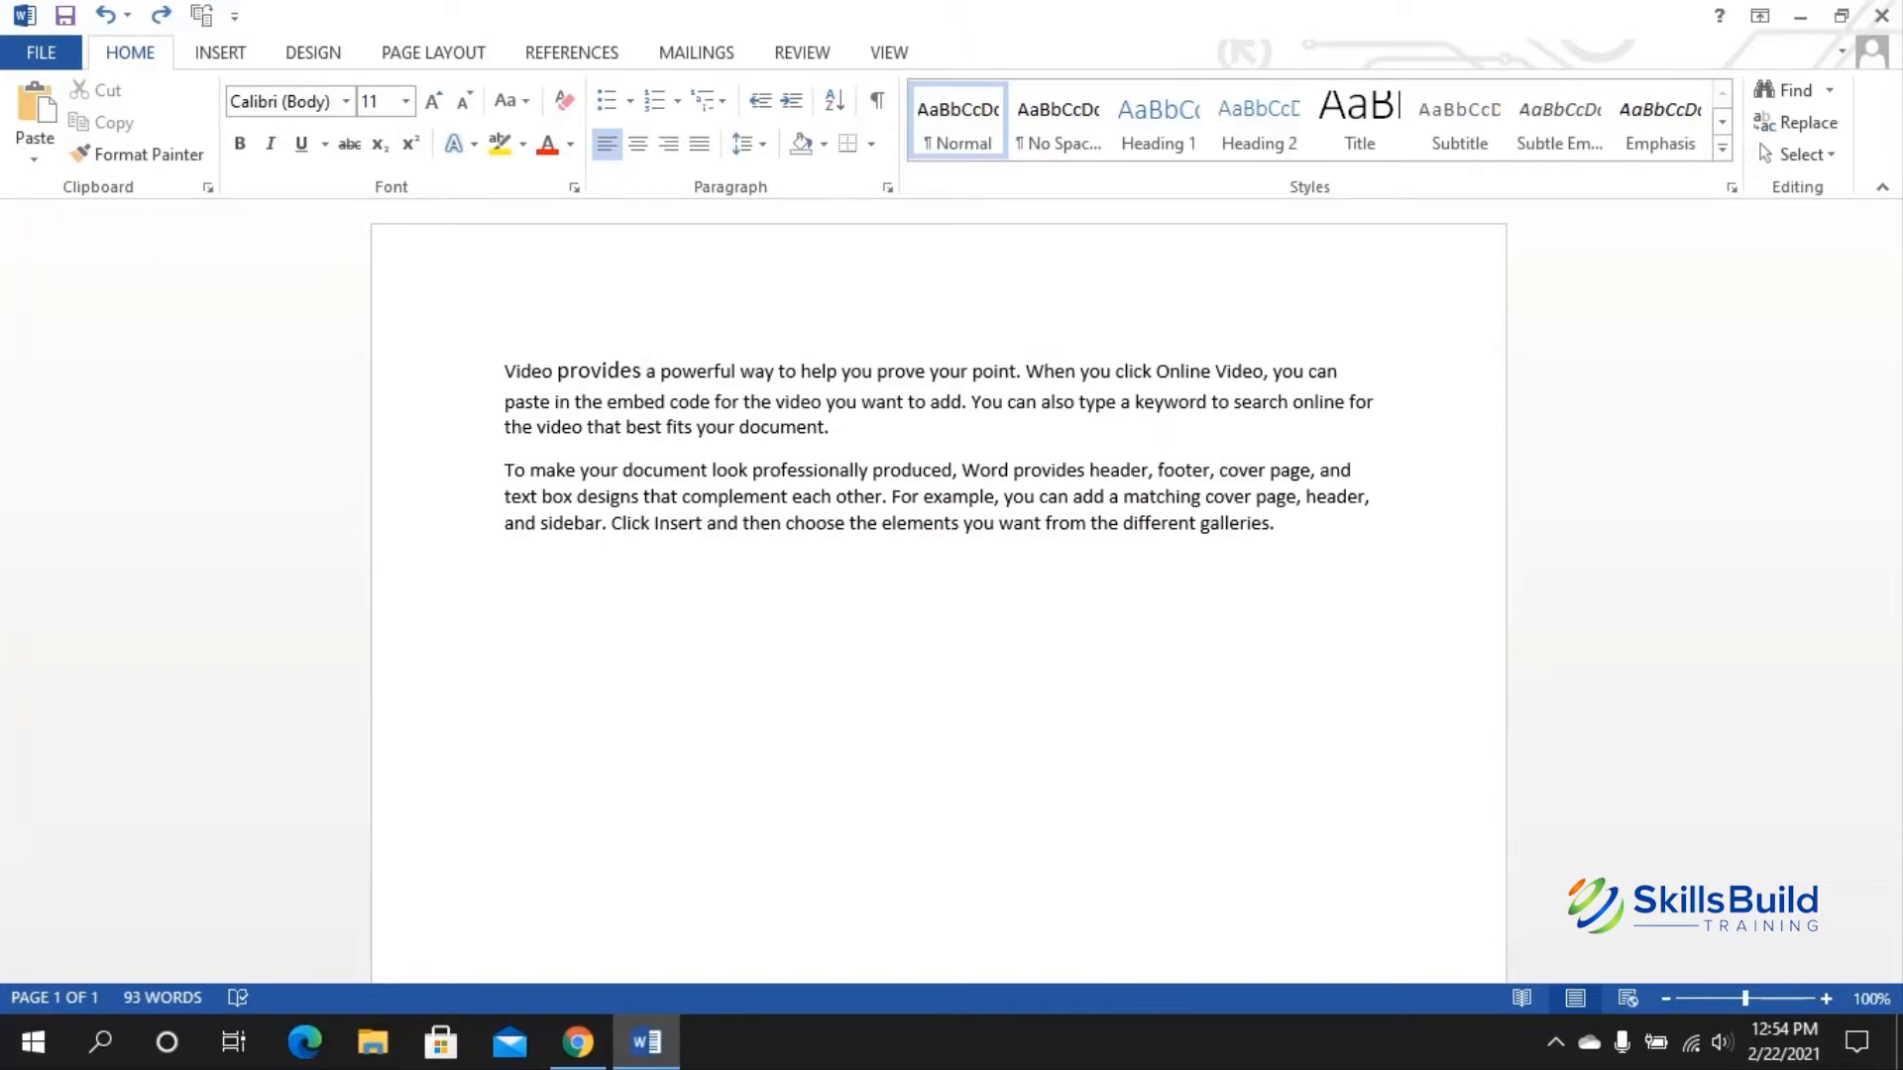
pyautogui.hotkey('ctrl', 'Right')
pyautogui.hotkey('ctrl', 'Right')
pyautogui.hotkey('ctrl', 'Right')
pyautogui.hotkey('ctrl', 'Right')
pyautogui.hotkey('ctrl', 'Right')
pyautogui.hotkey('ctrl', 'Right')
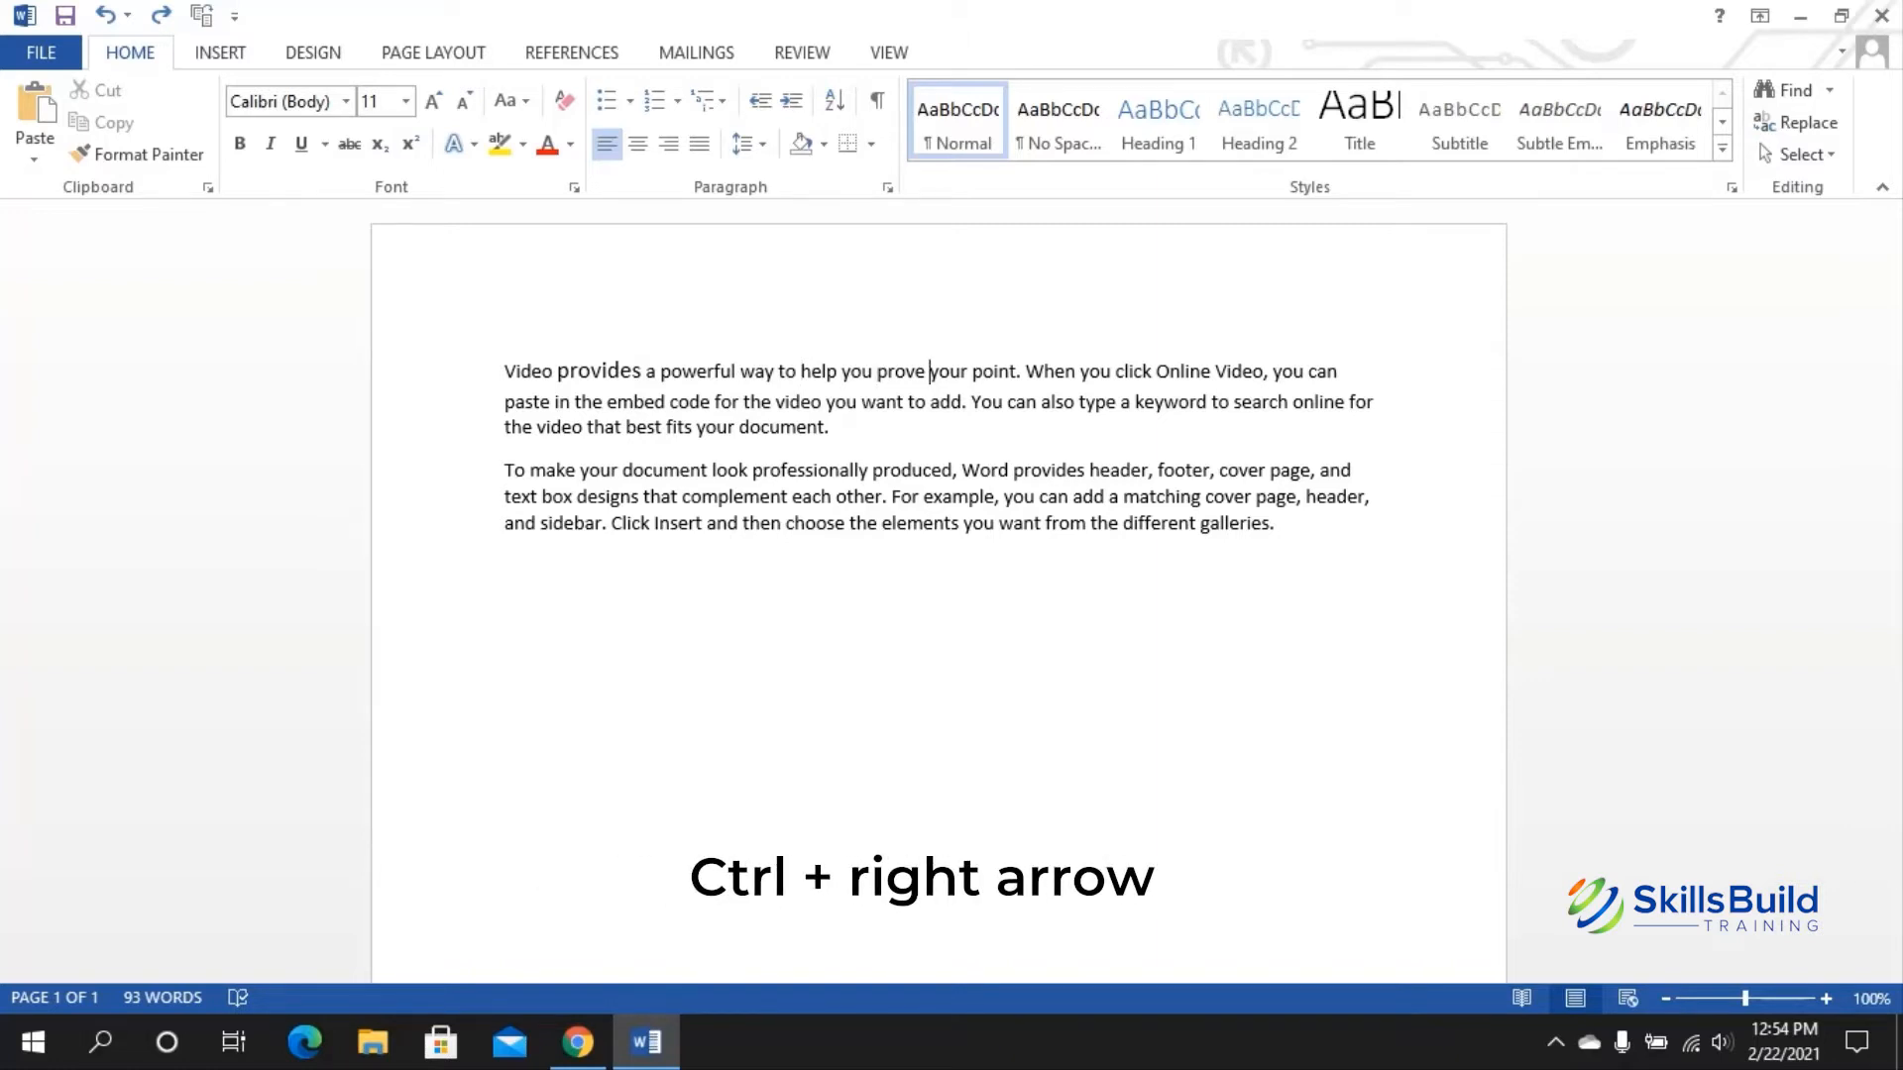
pyautogui.hotkey('ctrl', 'Right')
pyautogui.hotkey('ctrl', 'Right')
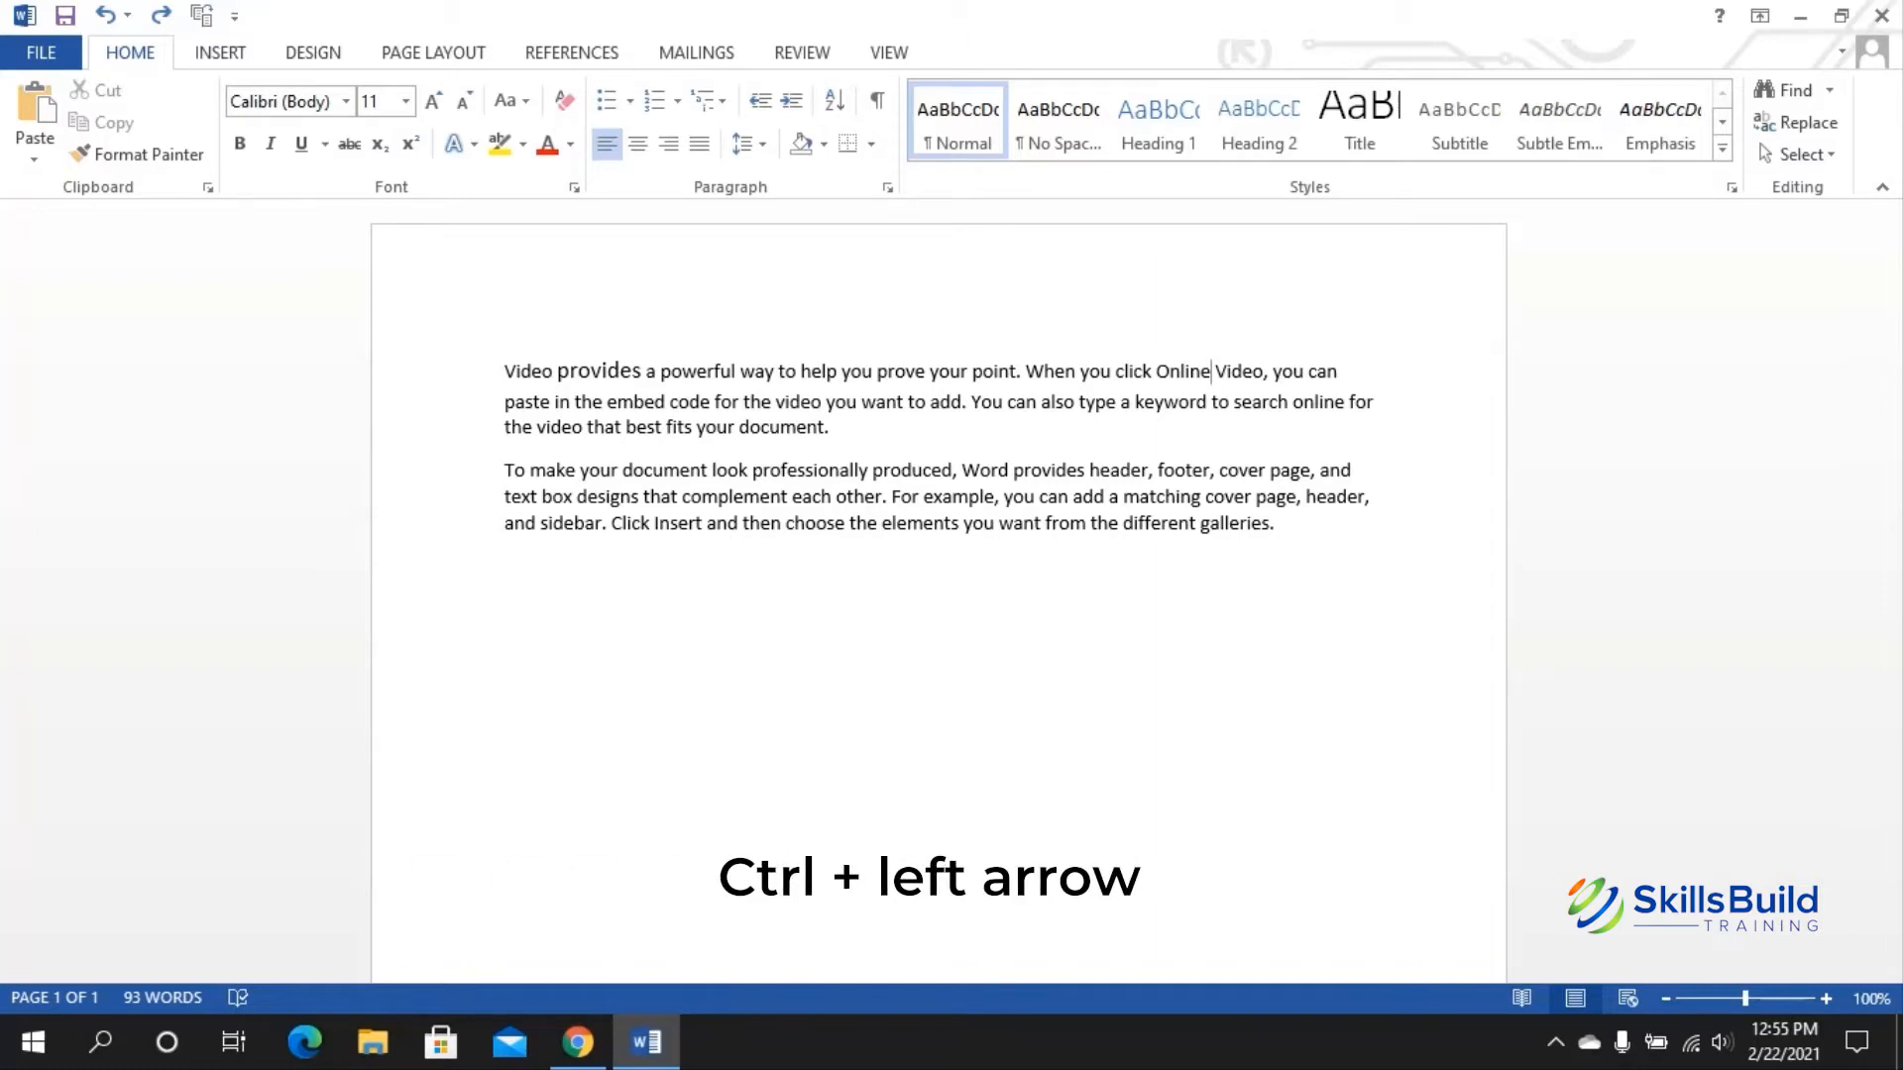
# Step: Move the insertion point backward word by word from "Online" in the second sentence
pyautogui.hotkey('ctrl', 'Left')
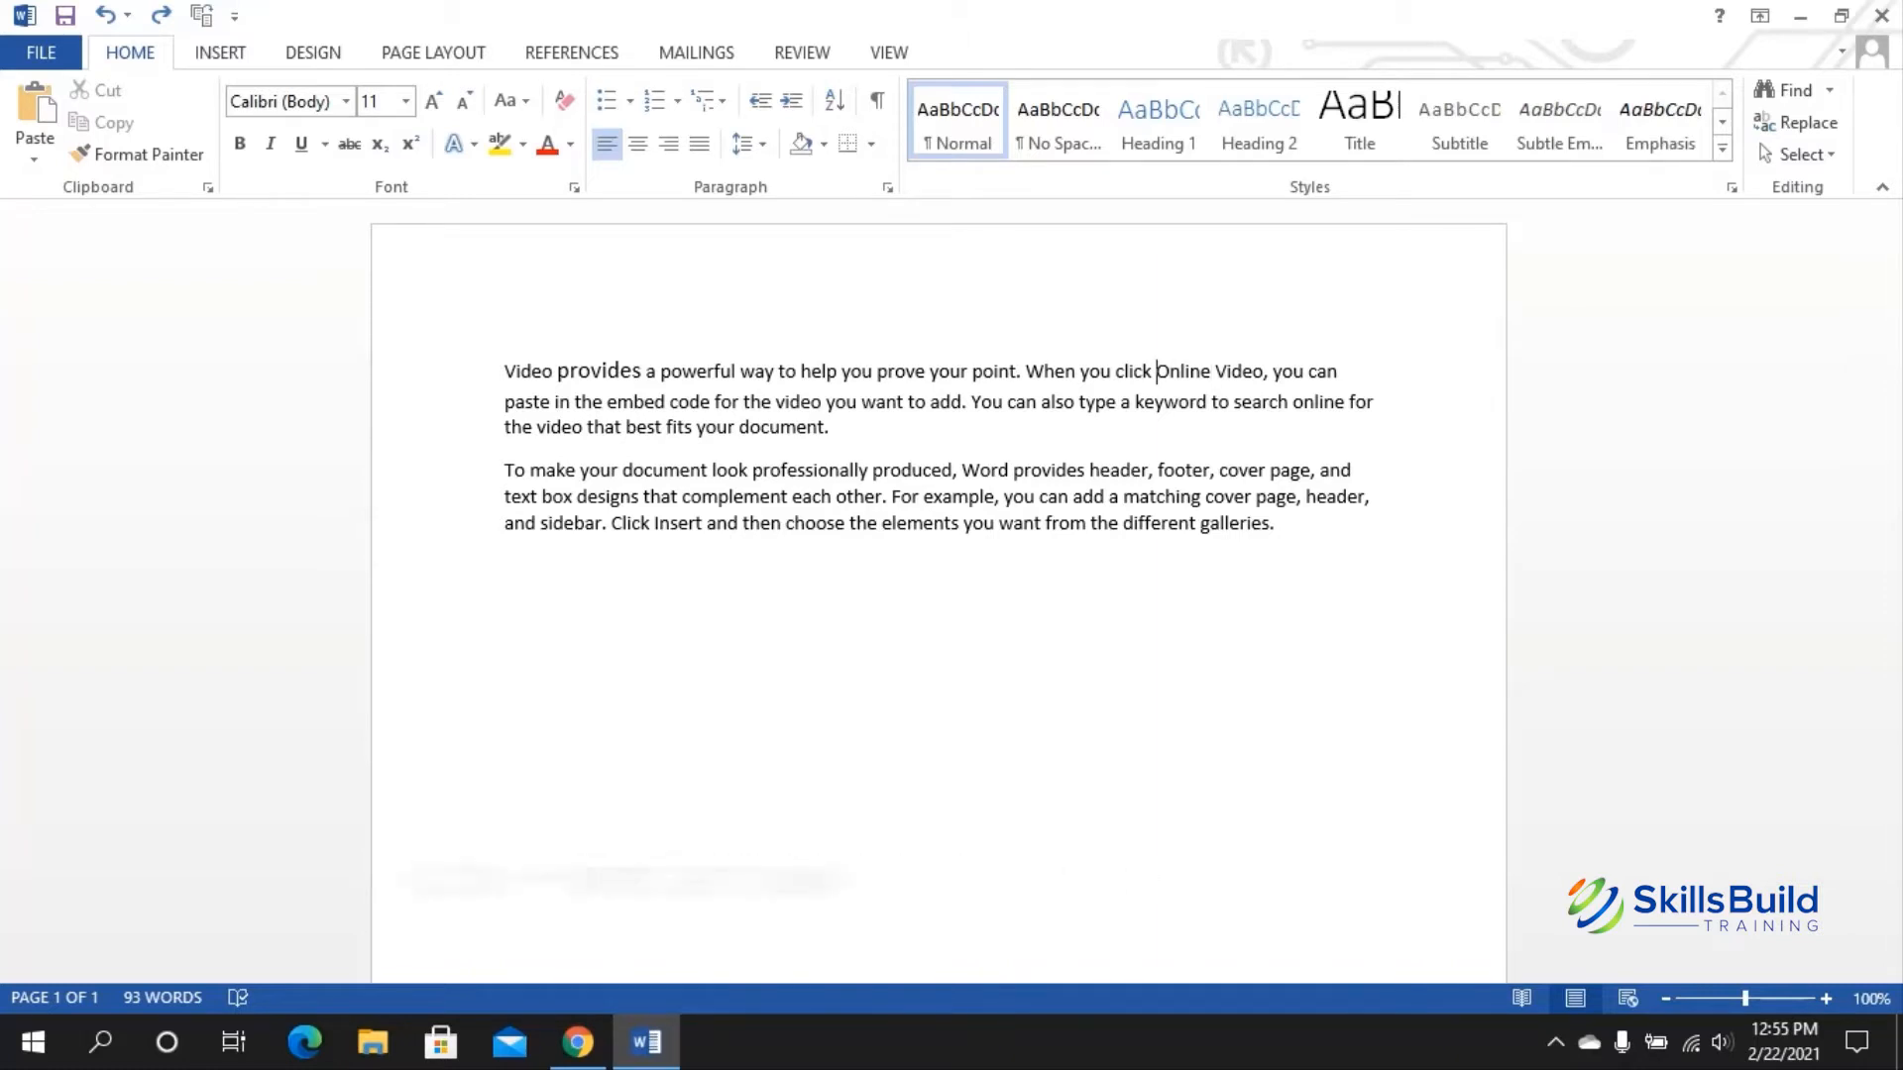
pyautogui.hotkey('ctrl', 'Left')
pyautogui.hotkey('ctrl', 'Left')
pyautogui.hotkey('ctrl', 'Left')
# Step: Move the insertion point up through the text, and jump it down by one paragraph
pyautogui.press('Up')
pyautogui.press('Up')
pyautogui.press('Up')
pyautogui.press('Up')
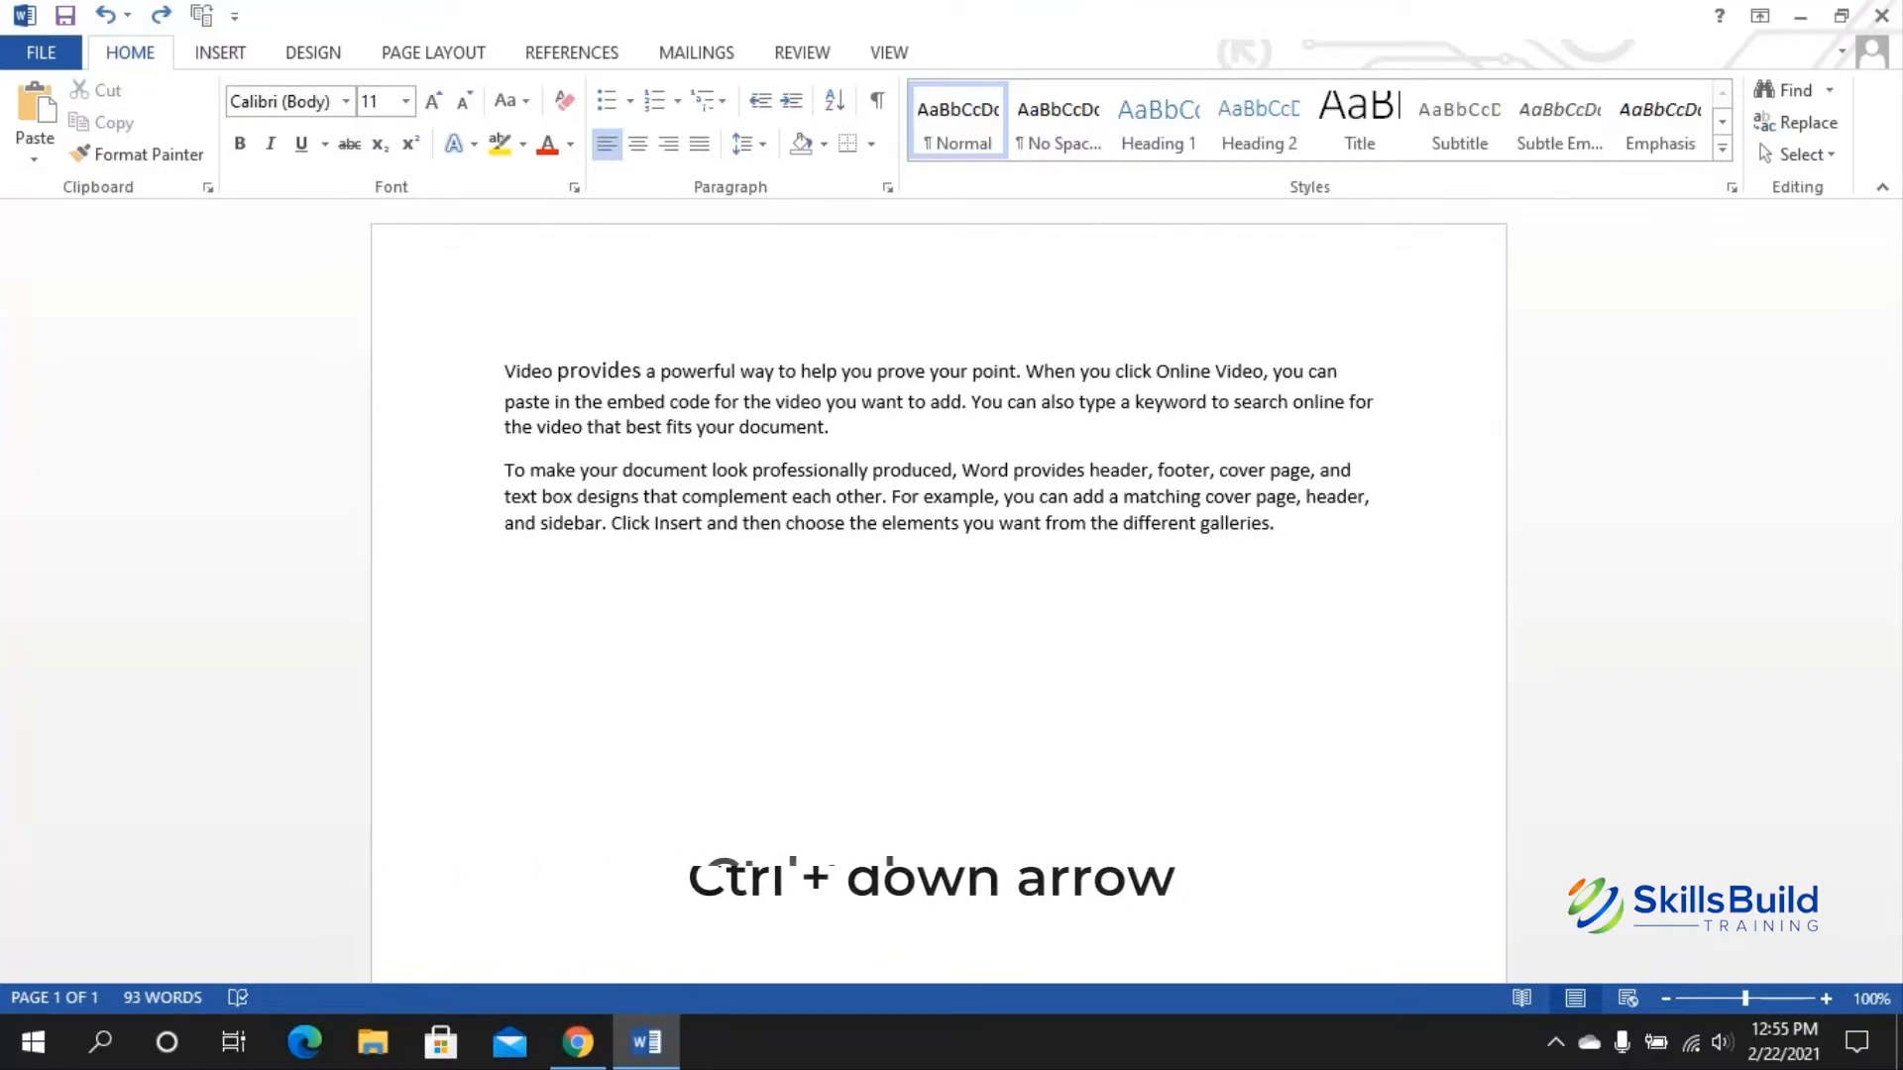
pyautogui.hotkey('ctrl', 'Down')
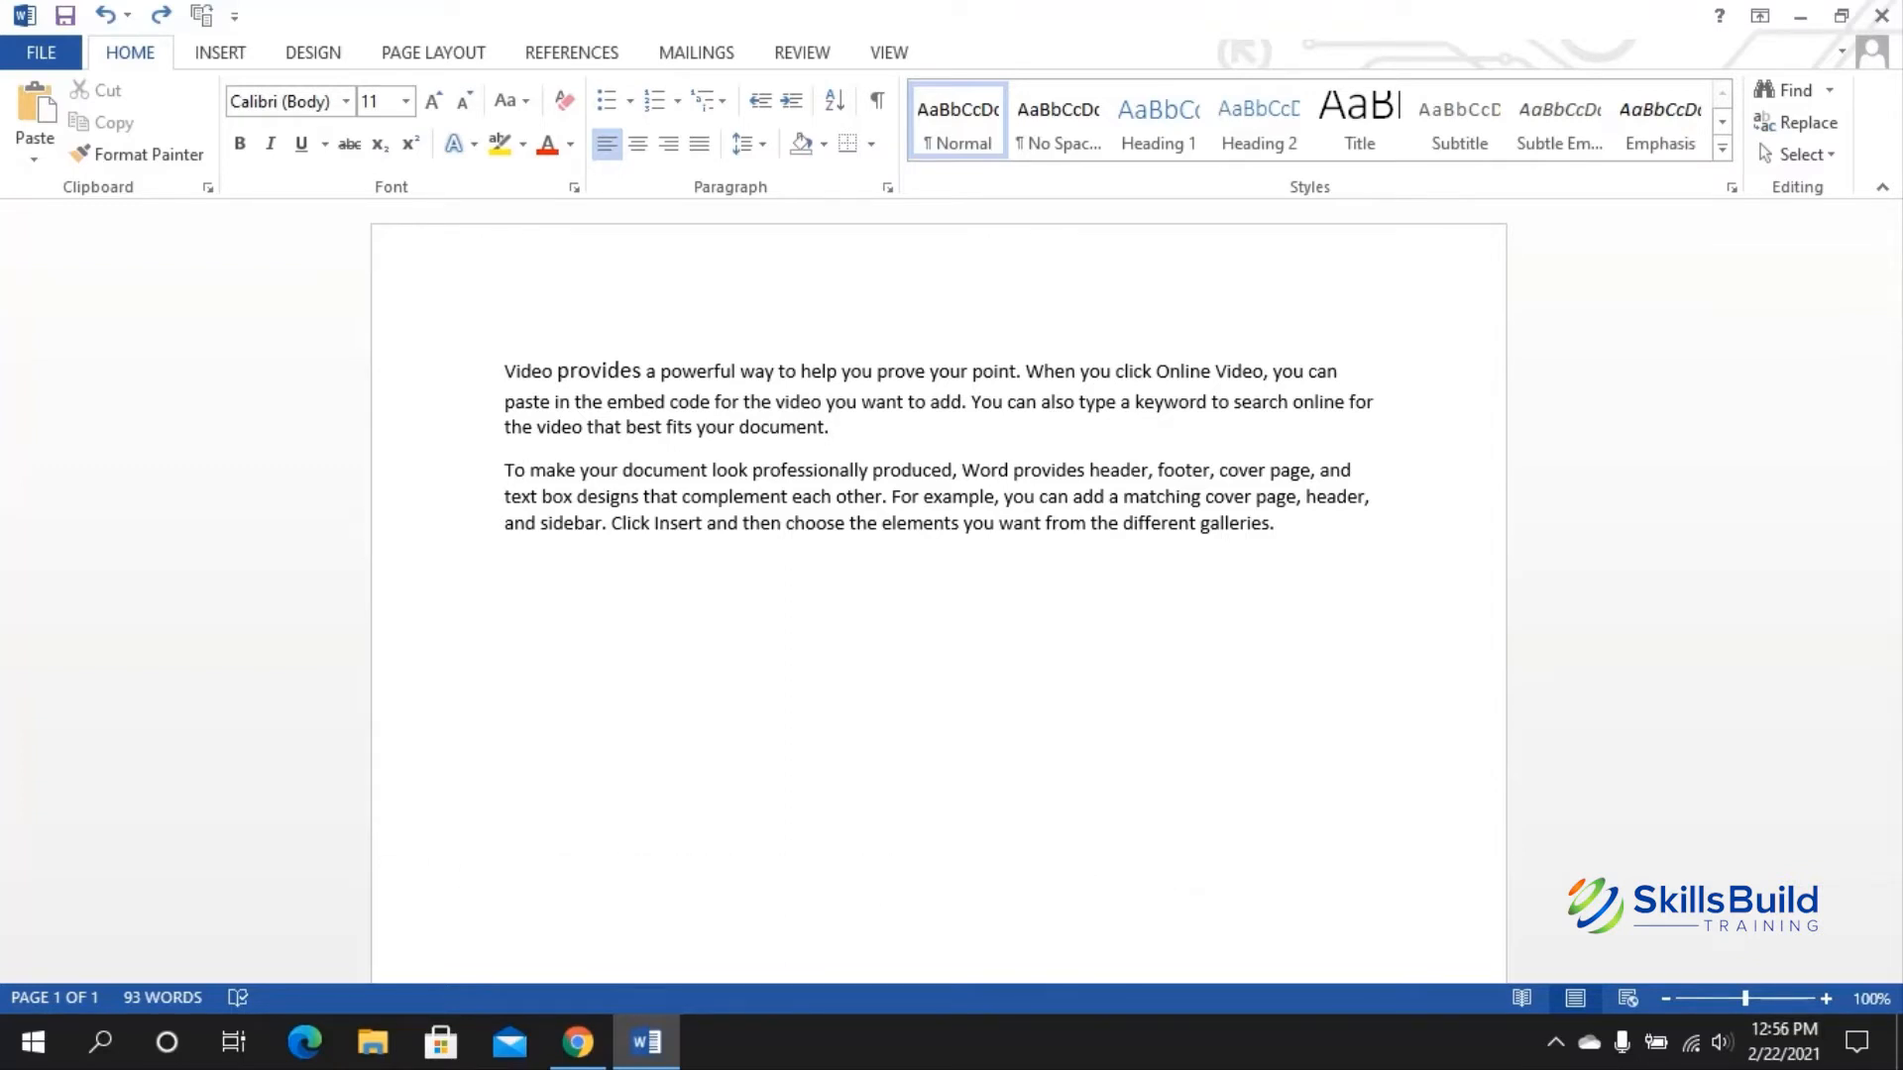
# Step: Select the words "paste in the embed code for the video" word by word in the first paragraph's second line
pyautogui.hotkey('ctrl', 'shift', 'Right')
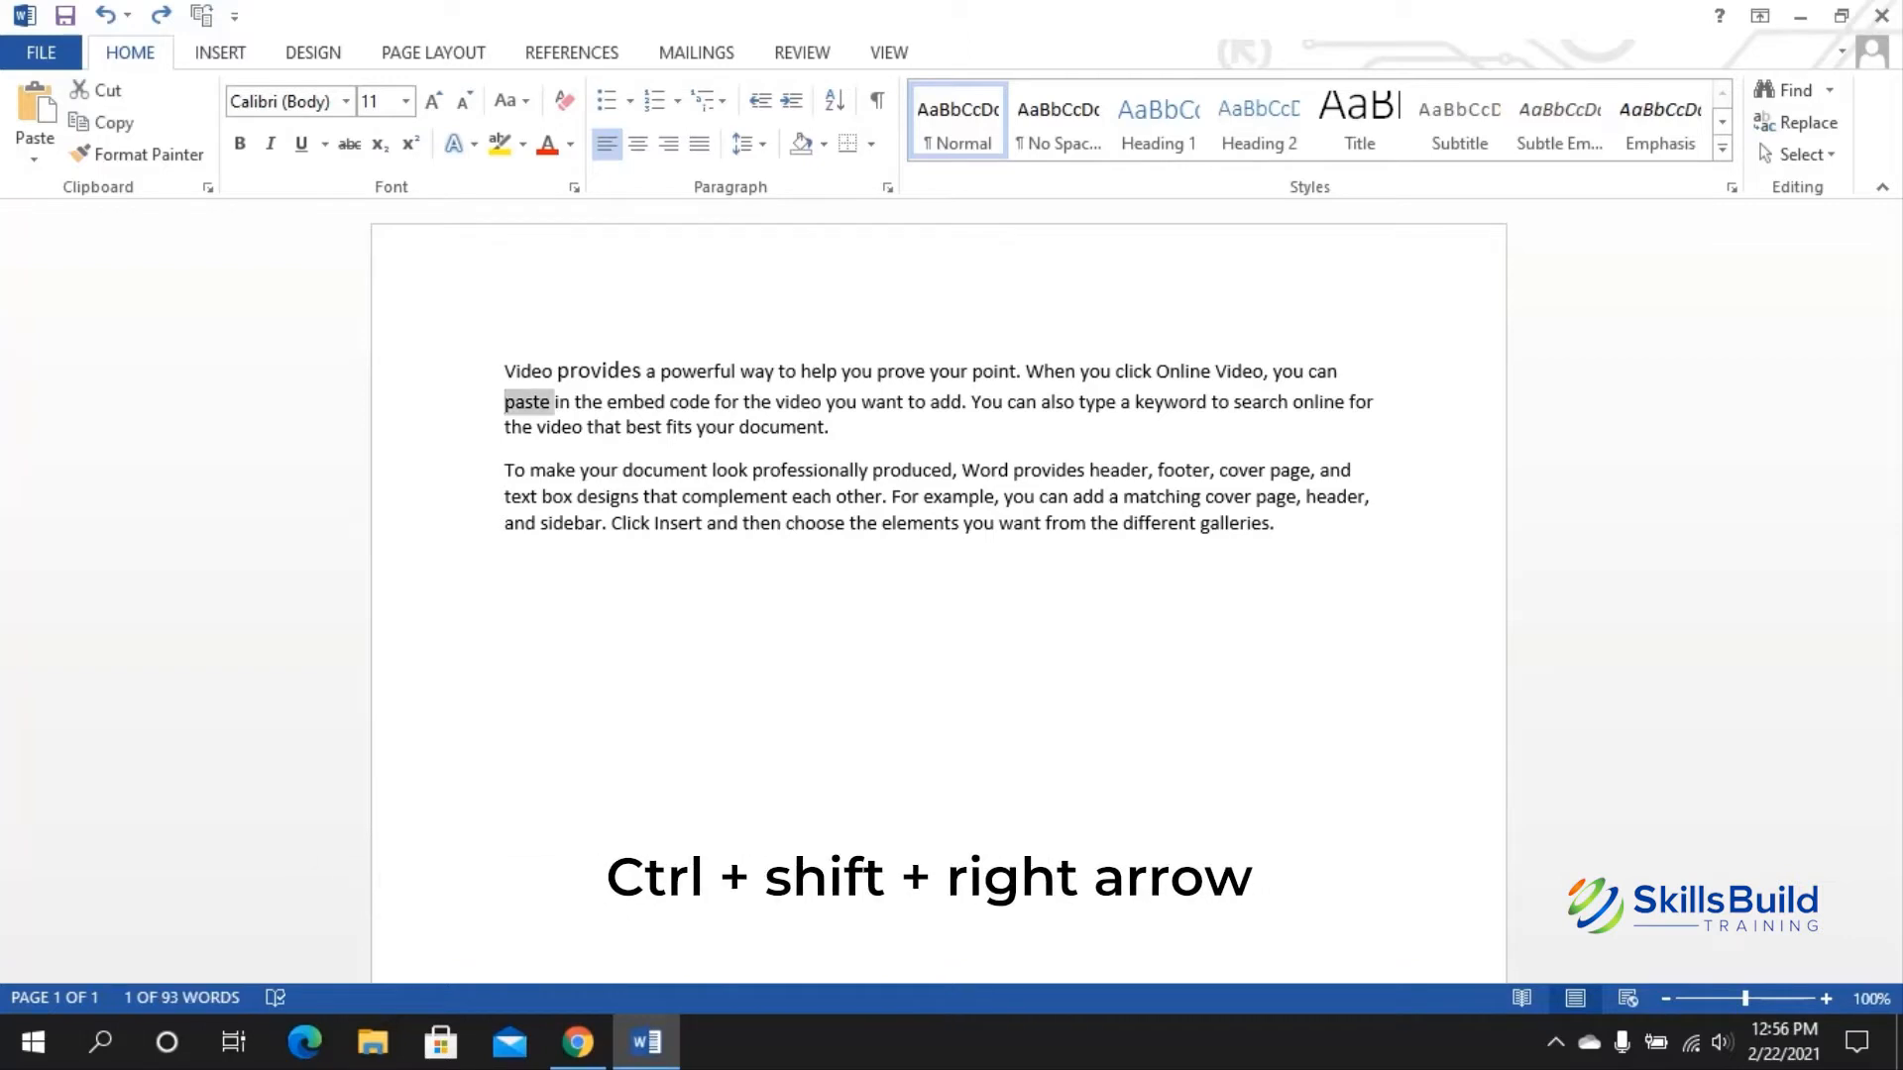
pyautogui.hotkey('ctrl', 'shift', 'Right')
pyautogui.hotkey('ctrl', 'shift', 'Right')
pyautogui.hotkey('ctrl', 'shift', 'Right')
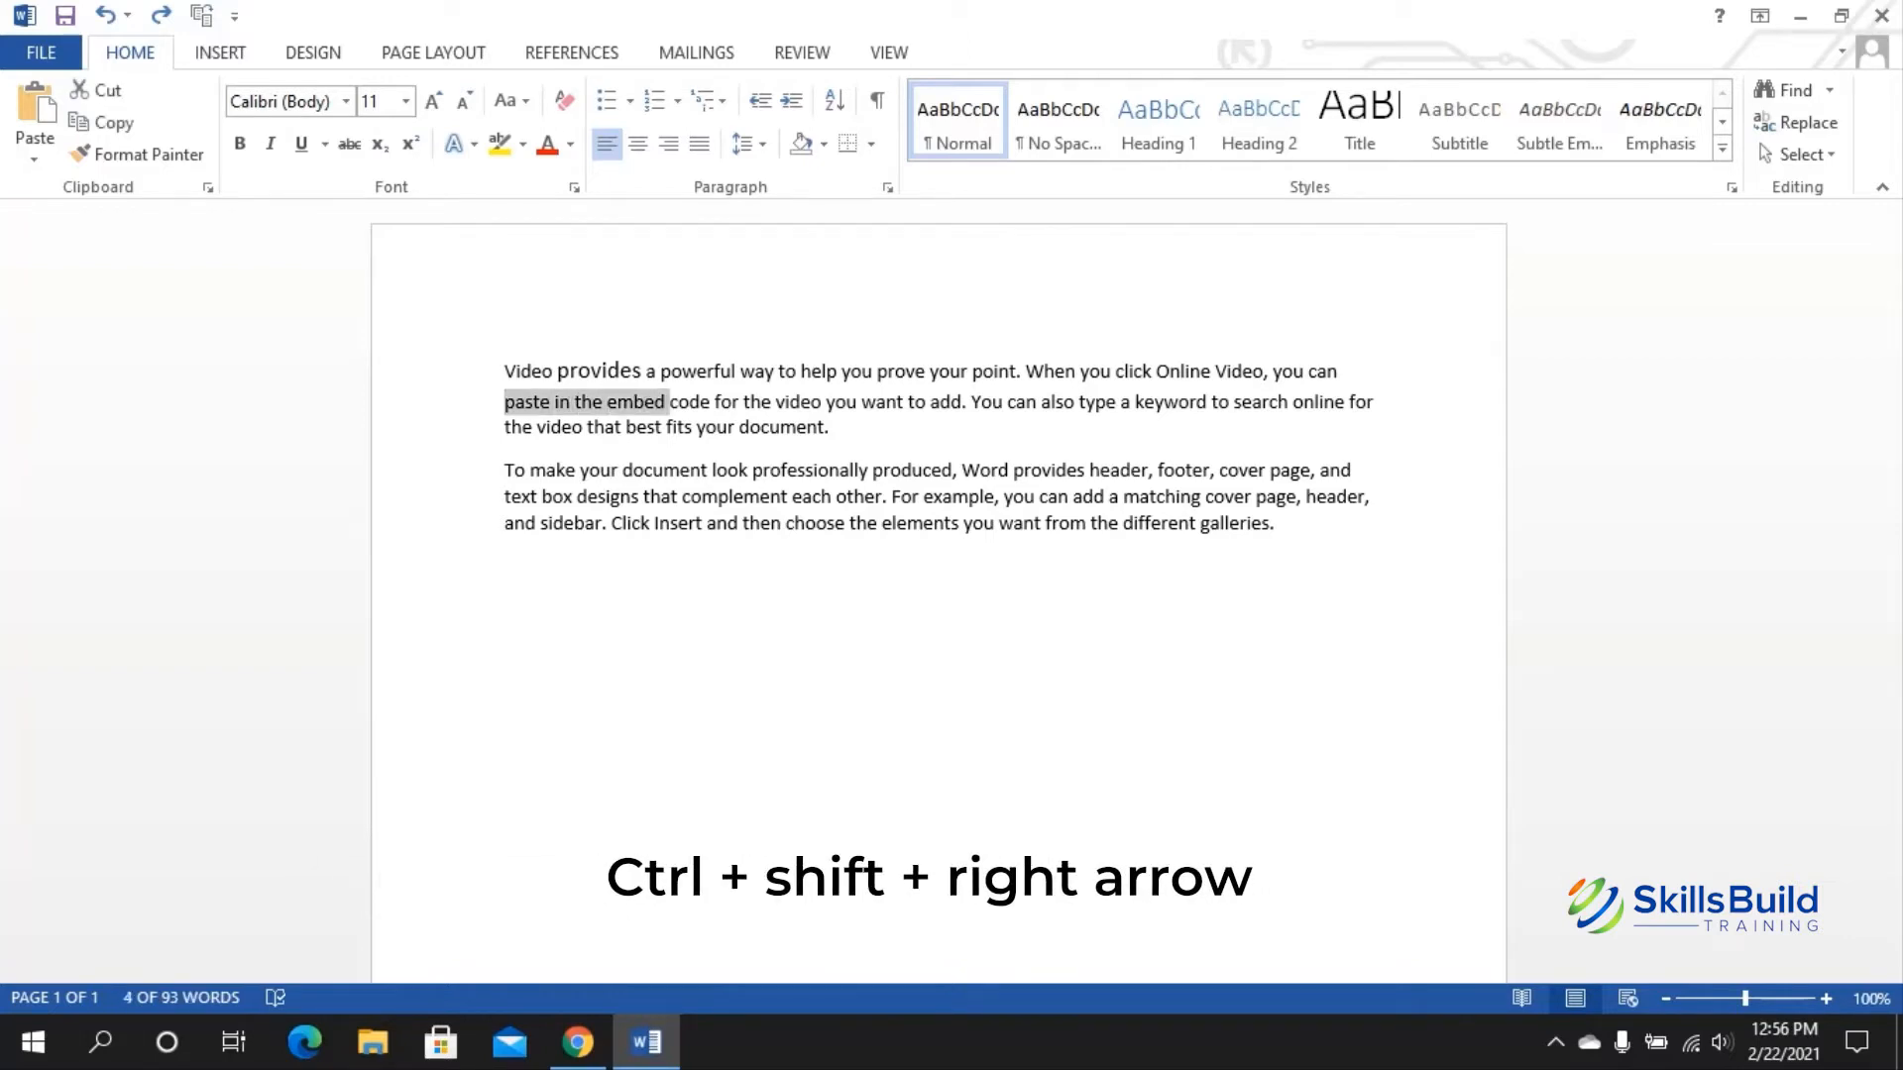
pyautogui.hotkey('ctrl', 'shift', 'Right')
pyautogui.hotkey('ctrl', 'shift', 'Right')
pyautogui.hotkey('ctrl', 'shift', 'Right')
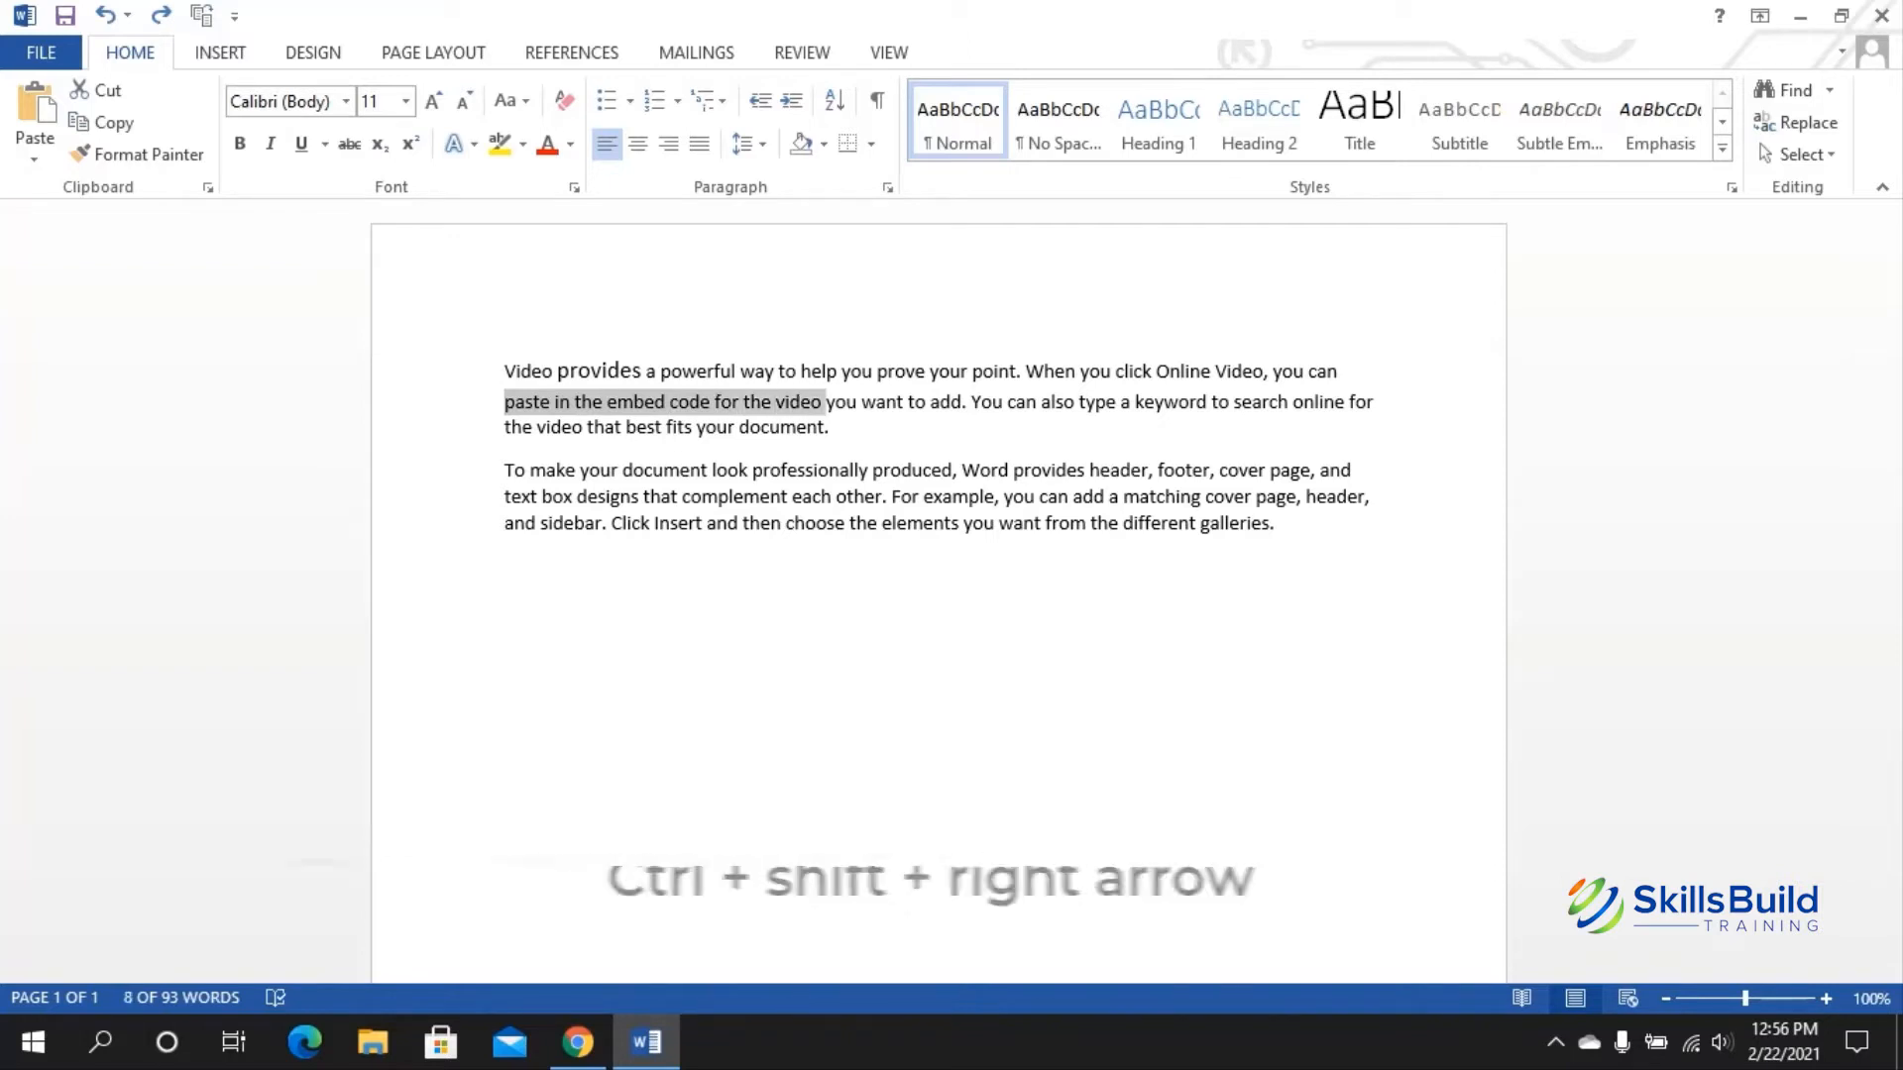
# Step: Clear the selection, jump the insertion point to the end of the document, and return it to the beginning
pyautogui.press('Left')
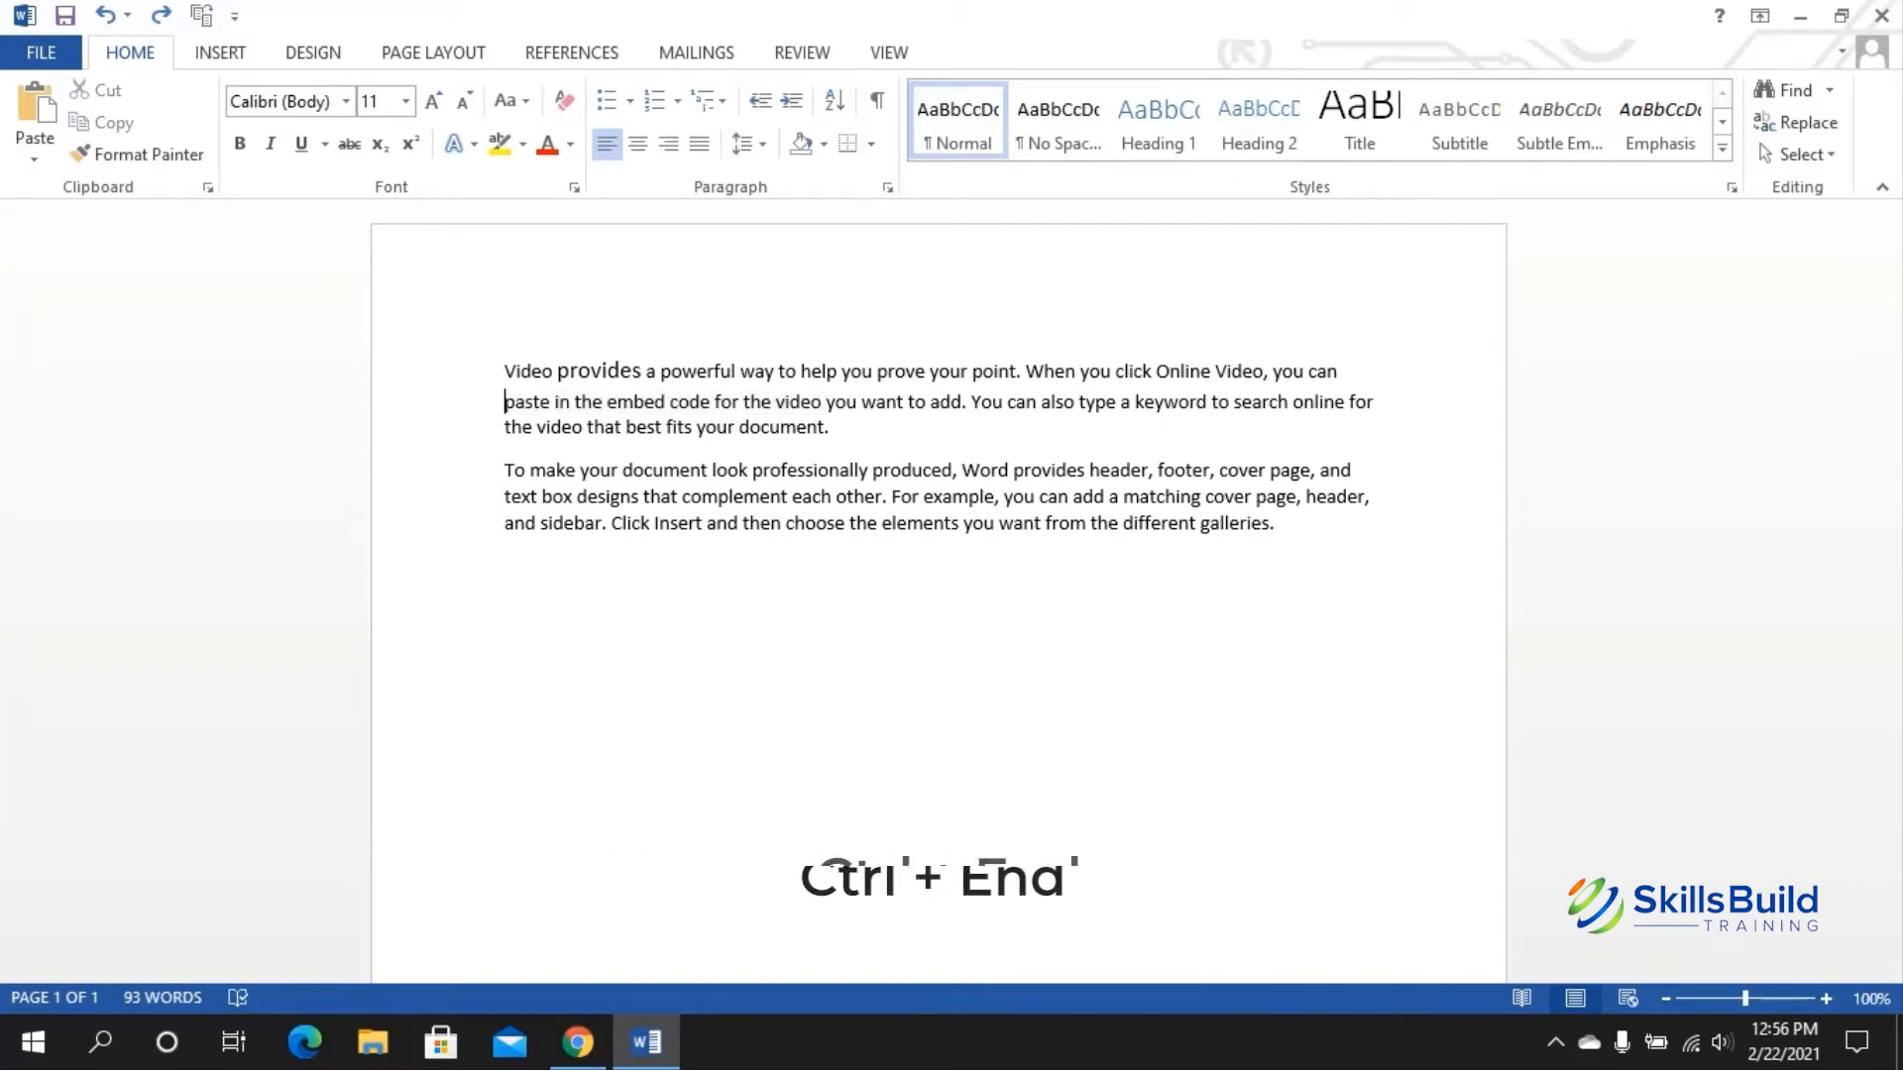
pyautogui.hotkey('ctrl', 'End')
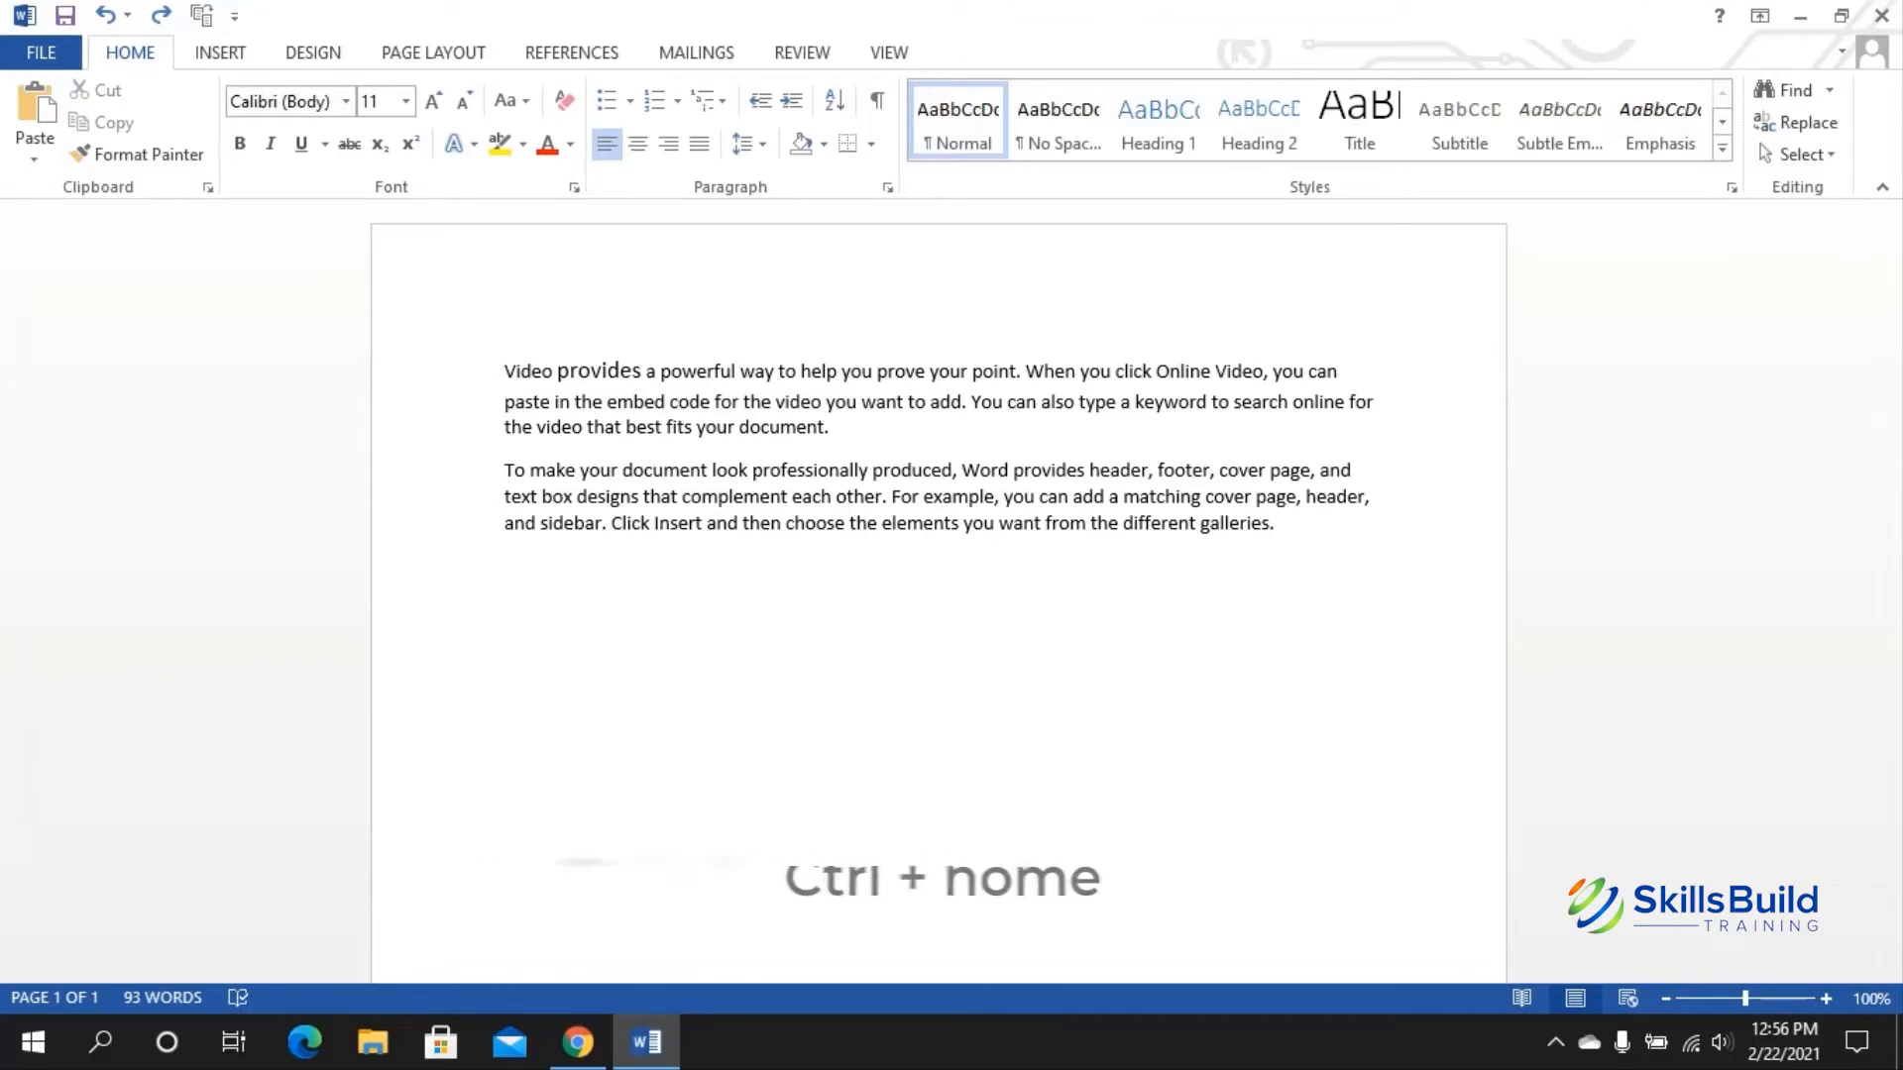
pyautogui.hotkey('ctrl', 'Home')
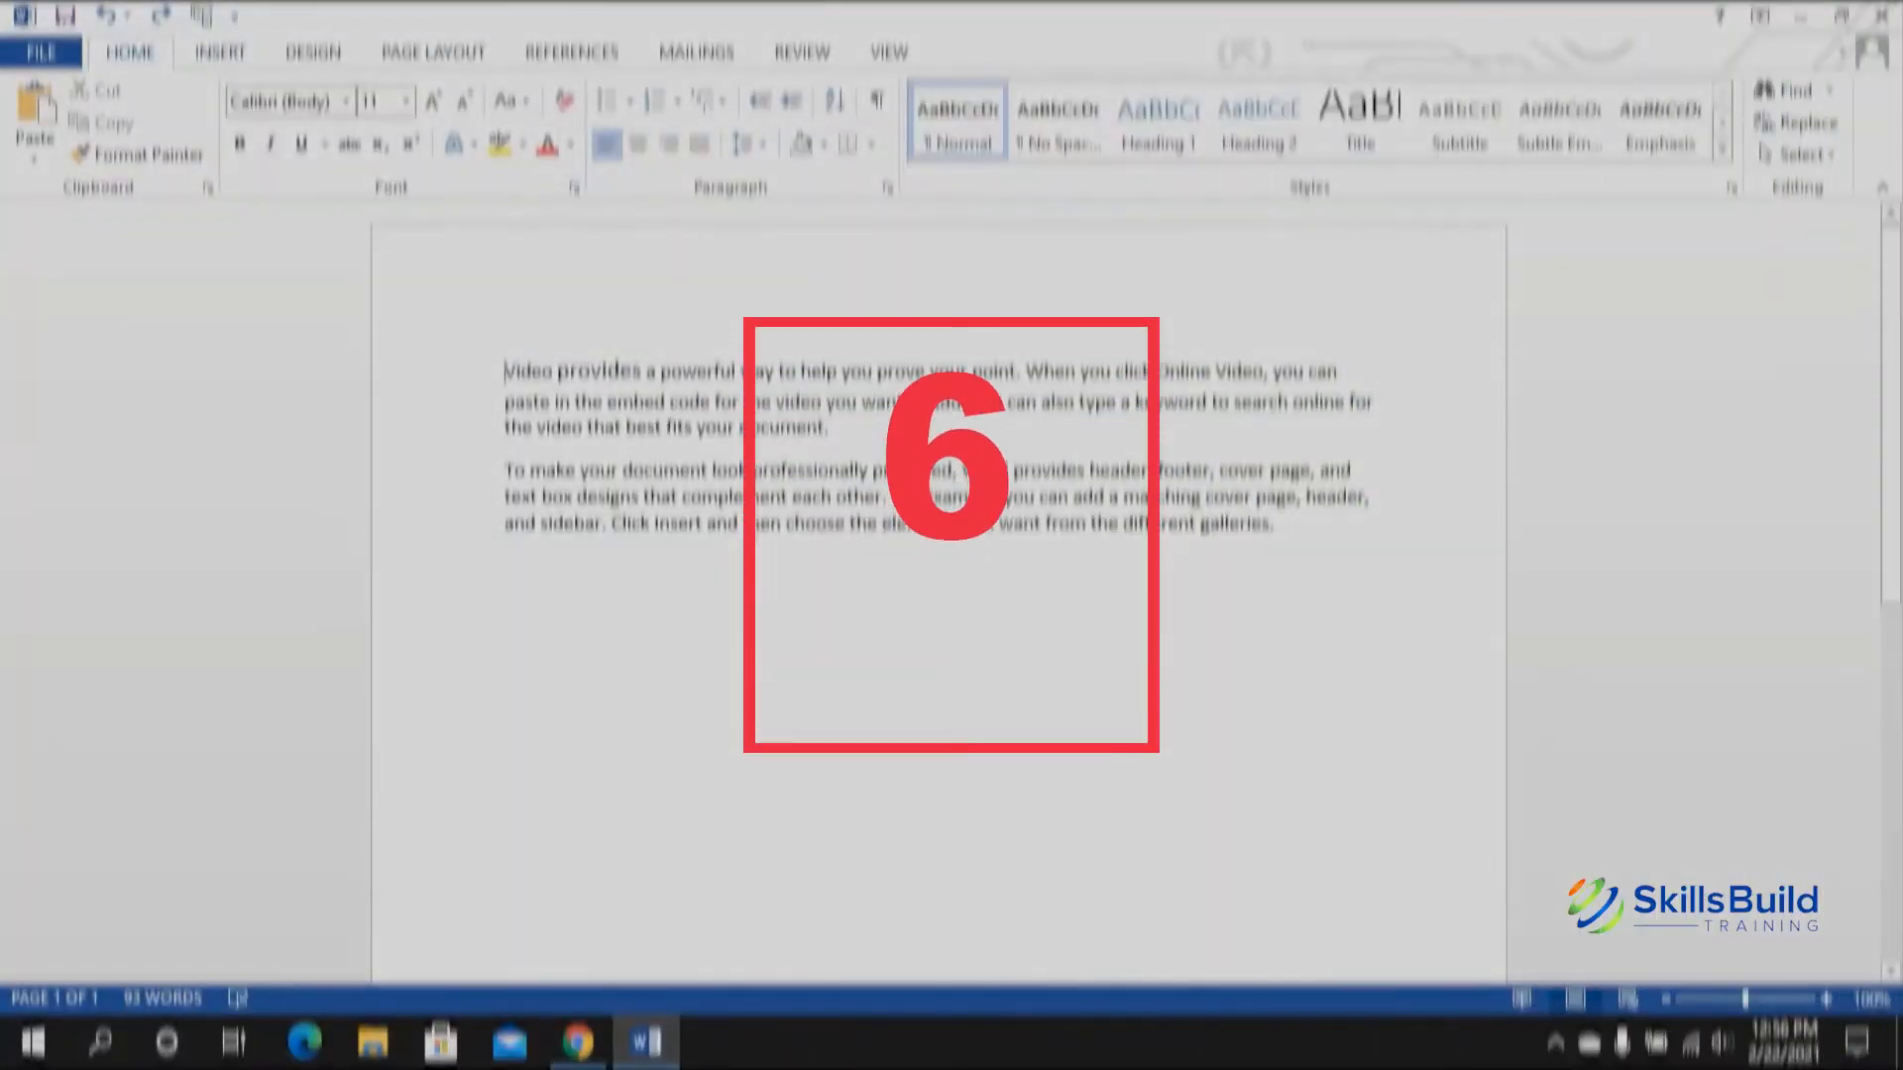
# Step: Select the word "powerful" in the first sentence, and extend the selection to the whole first paragraph
pyautogui.doubleClick(692, 373)
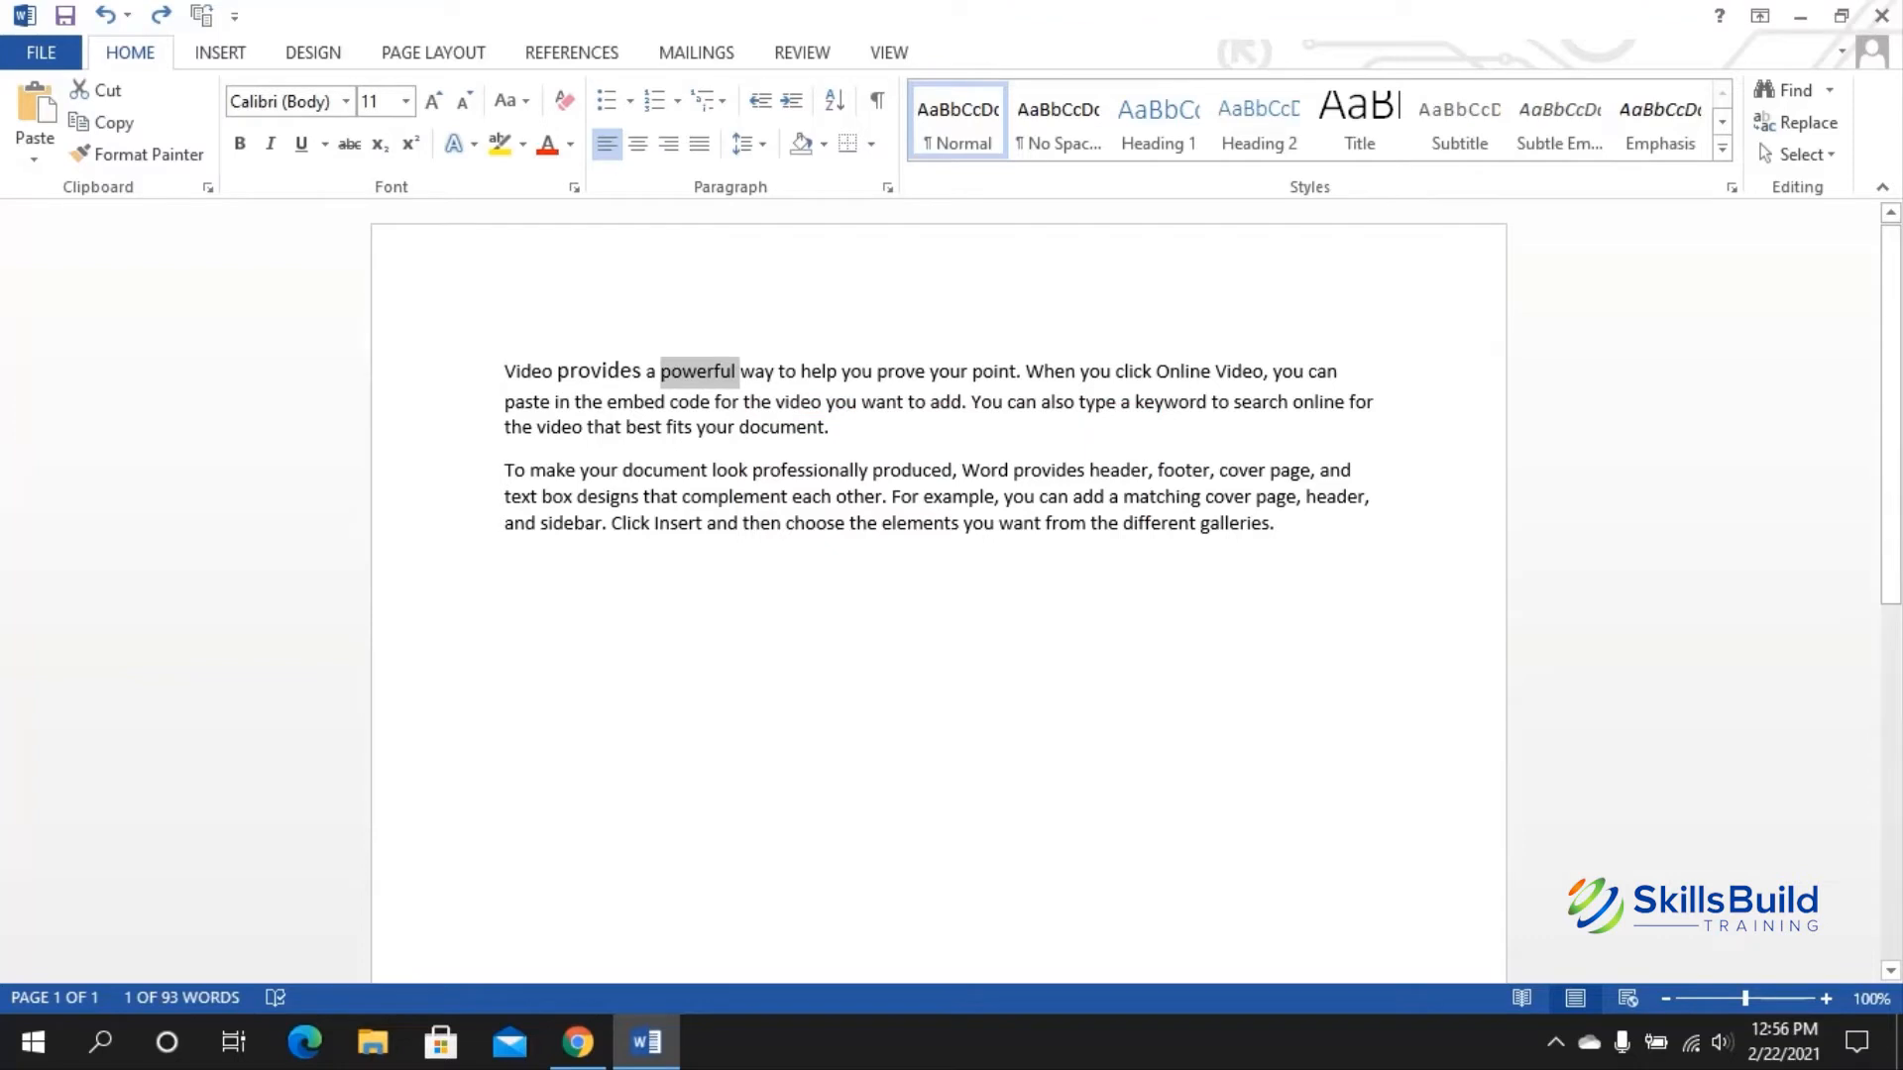
pyautogui.click(697, 373)
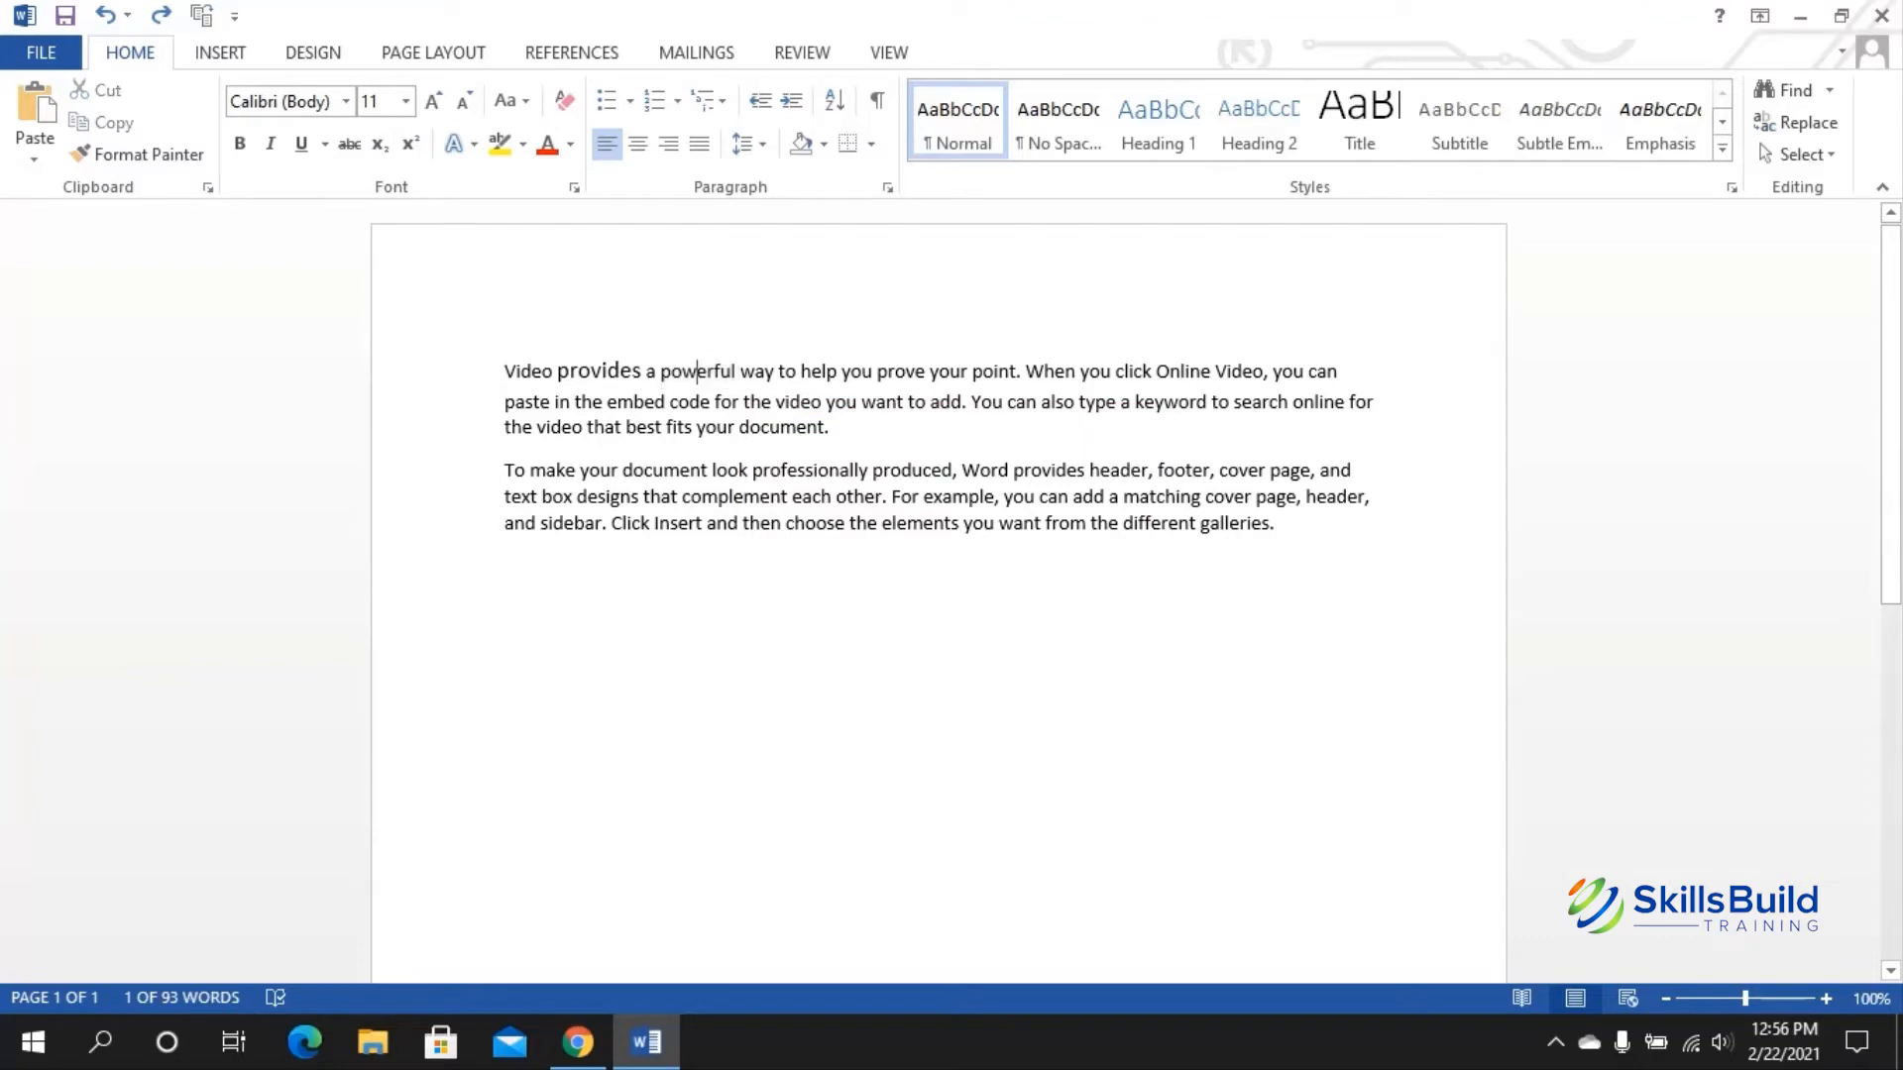
pyautogui.doubleClick(697, 373)
pyautogui.tripleClick(697, 373)
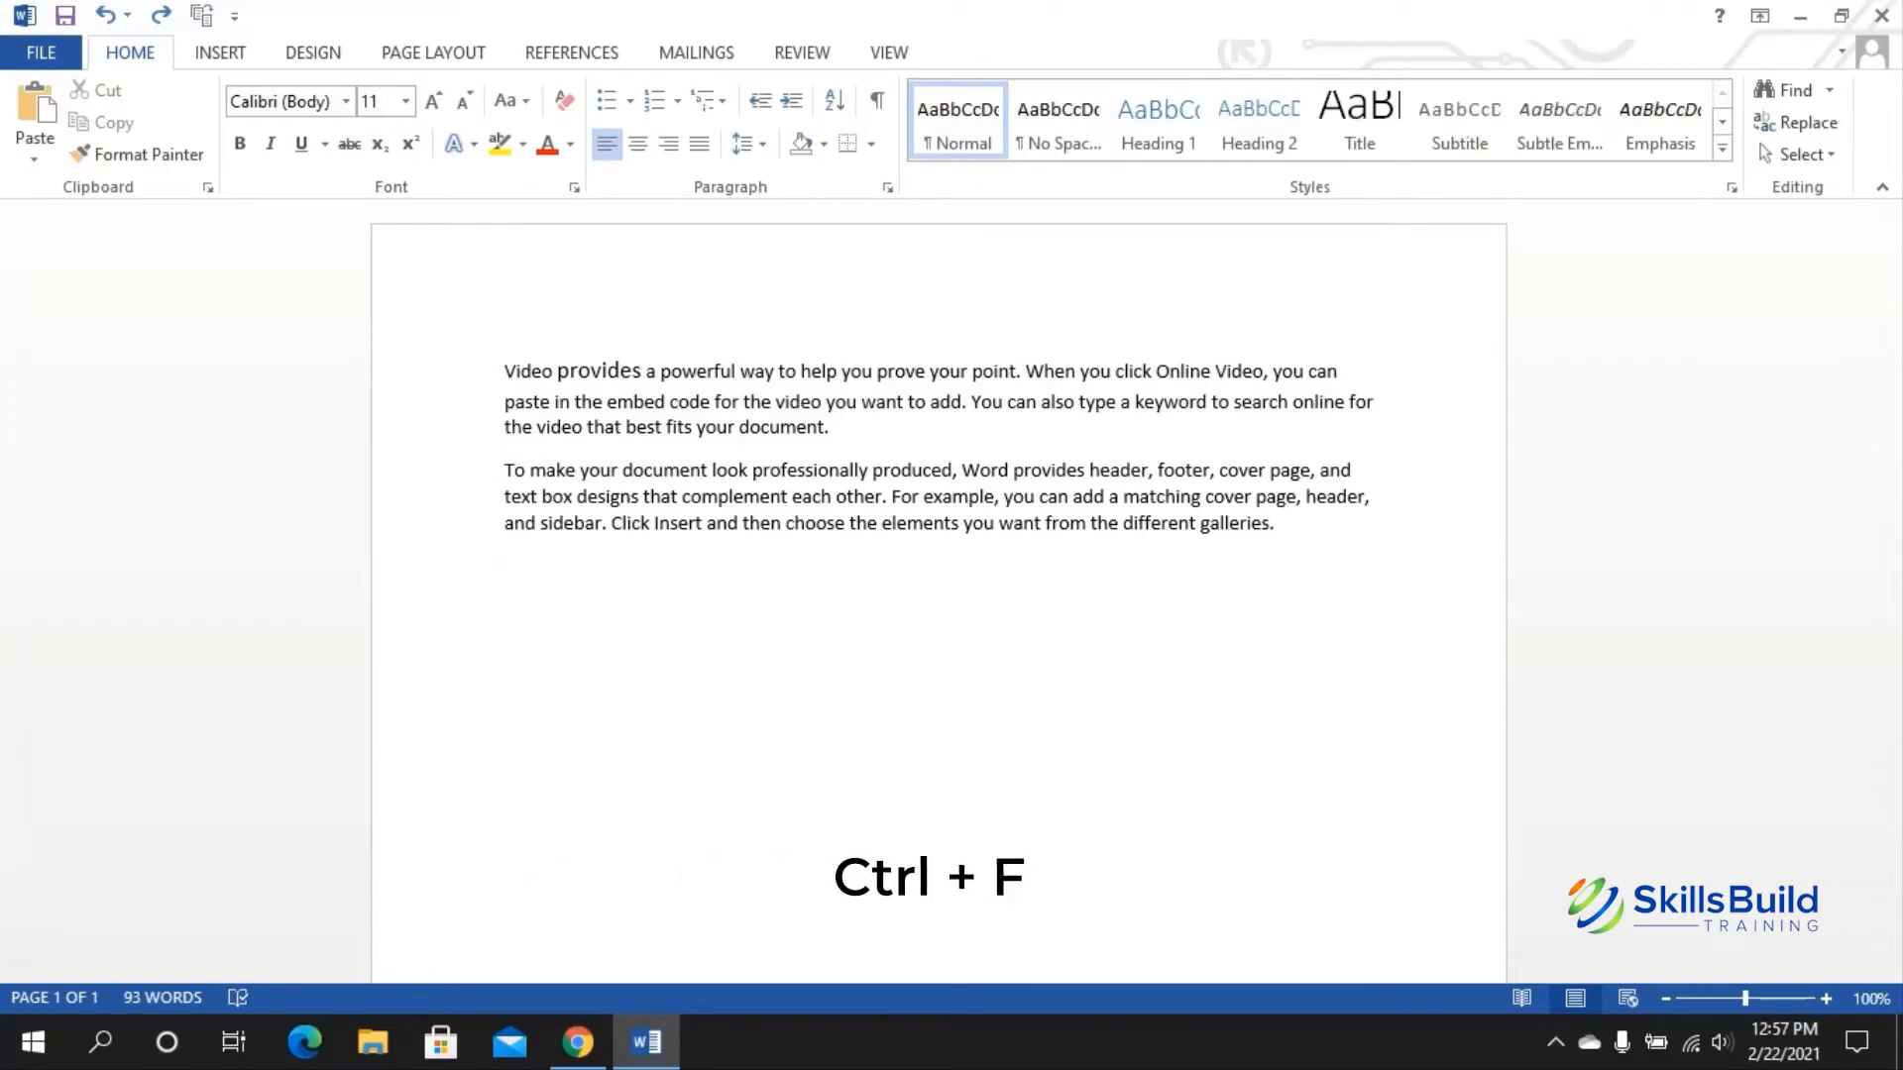
# Step: Search the document for "video"
pyautogui.hotkey('ctrl', 'f')
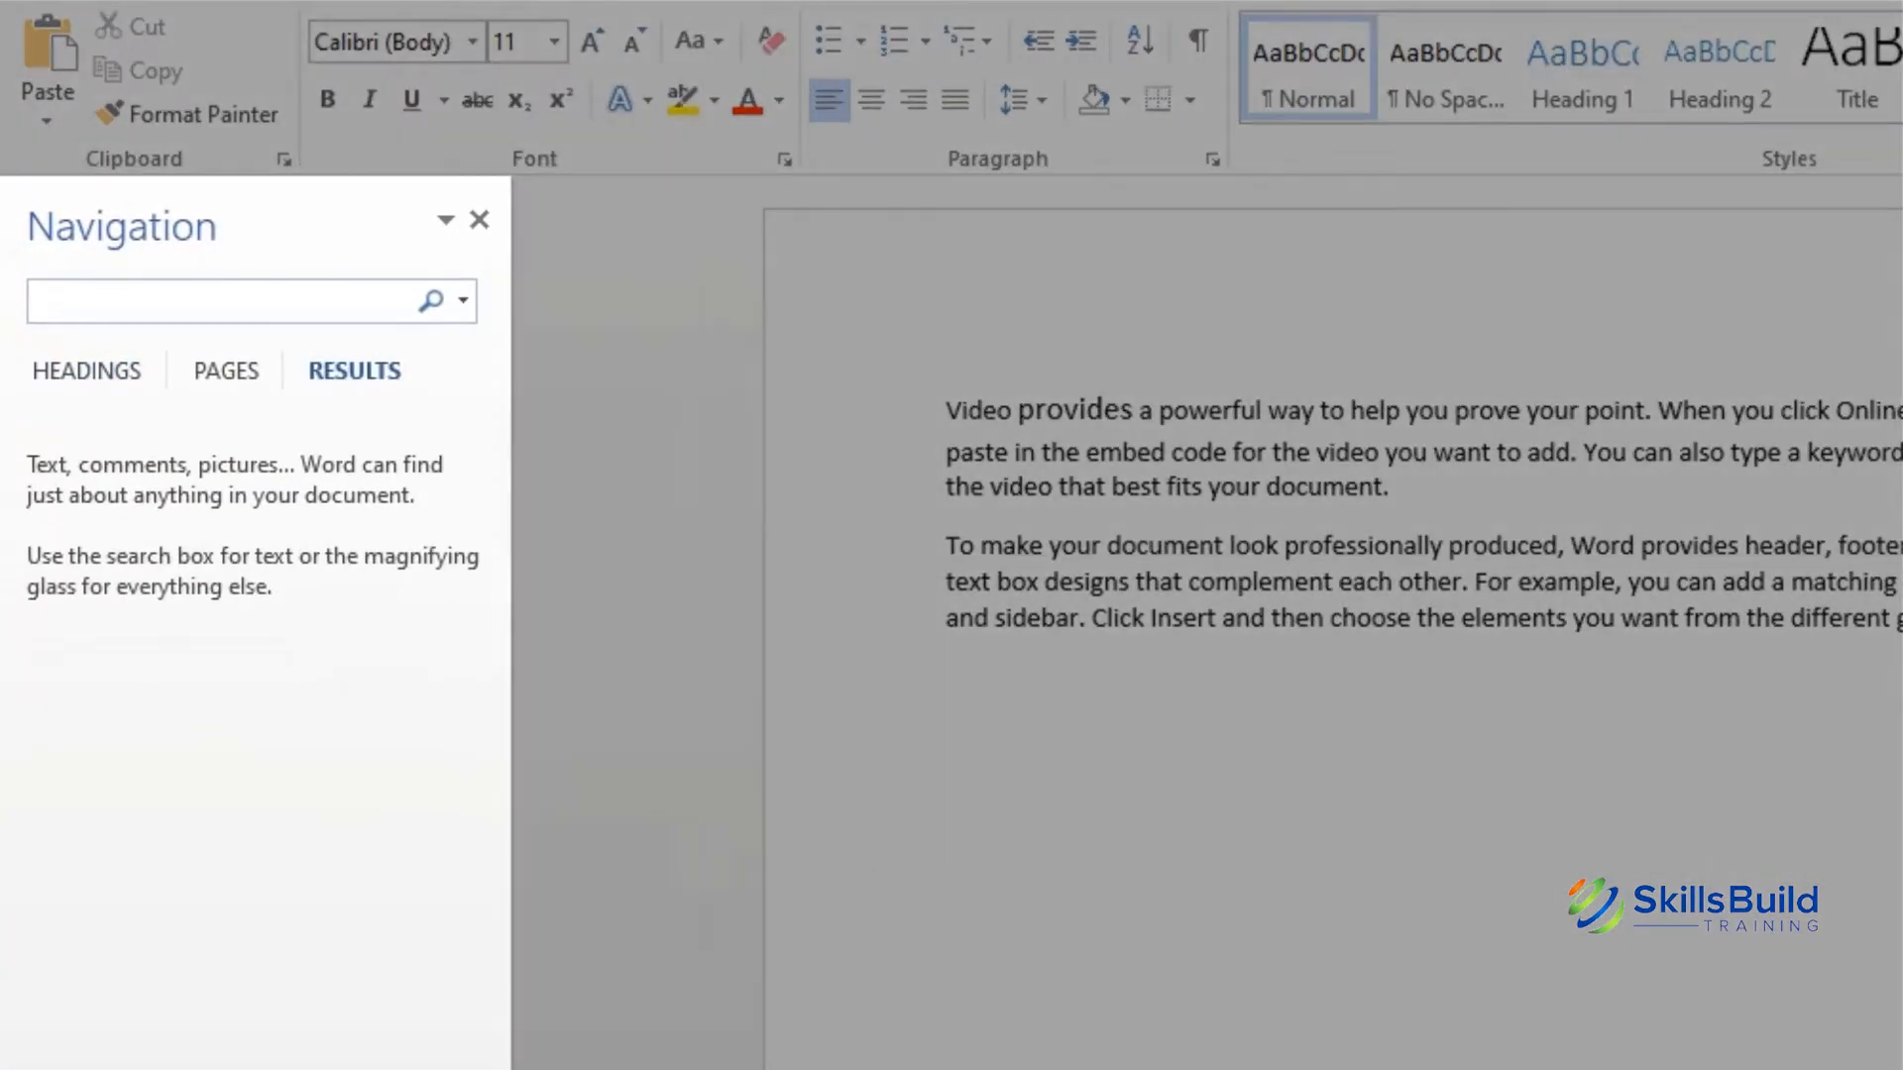
pyautogui.write('video')
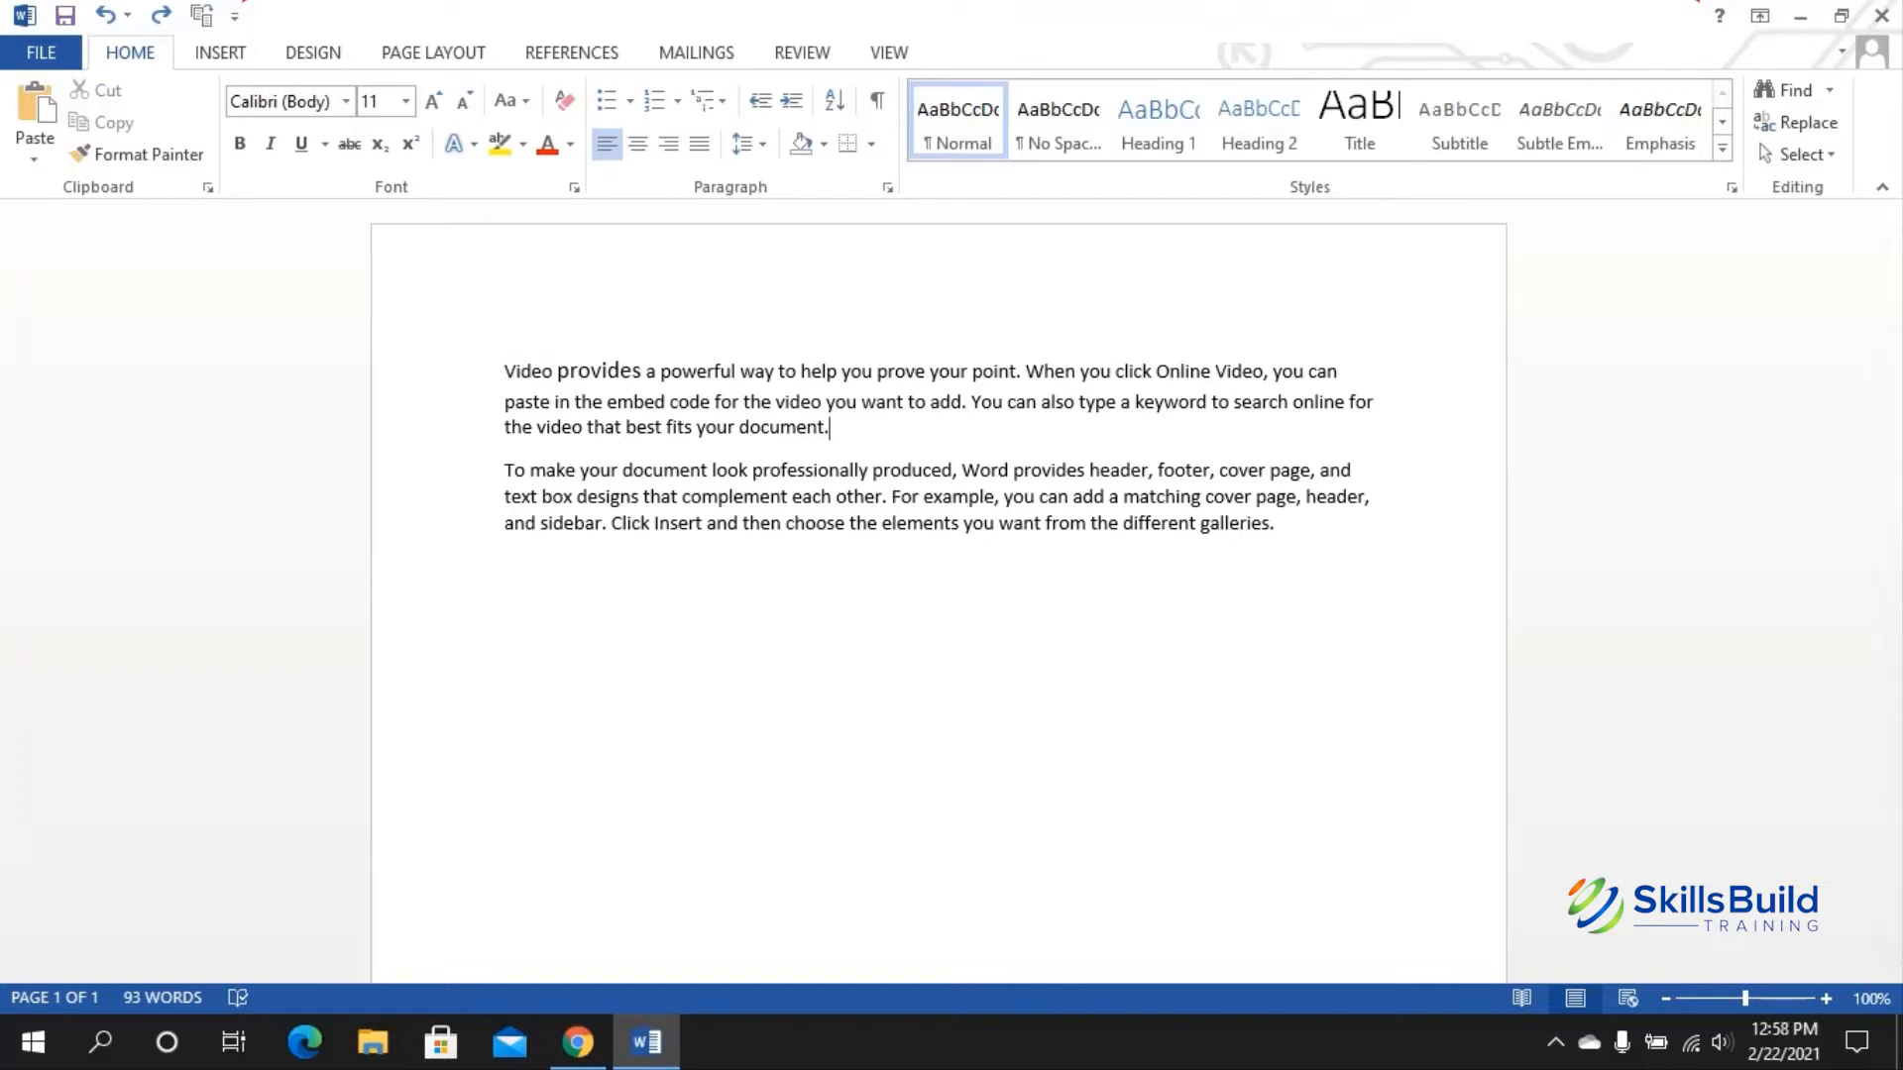
# Step: Delete the words "video that best fits your document" backward word by word, keeping the period that ends the first paragraph
pyautogui.press('Up')
pyautogui.press('Down')
pyautogui.press('Left')
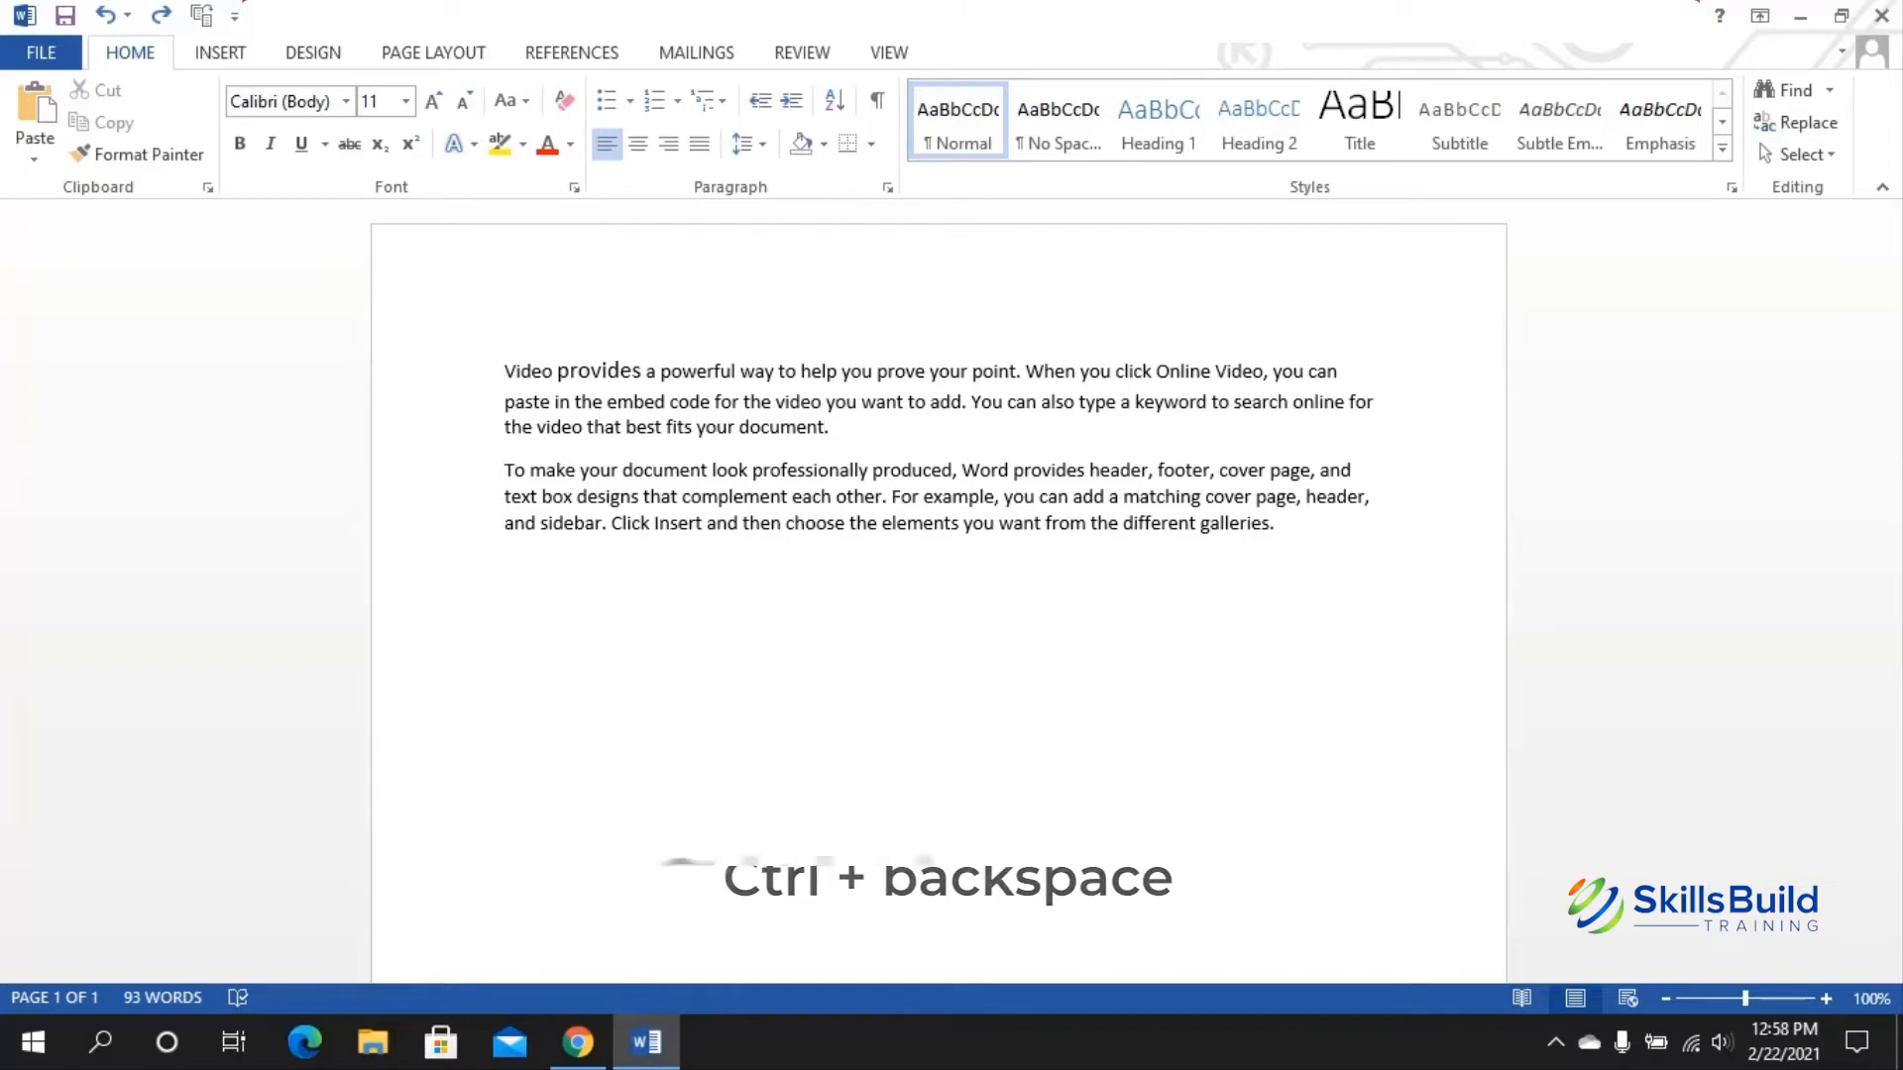
pyautogui.hotkey('ctrl', 'BackSpace')
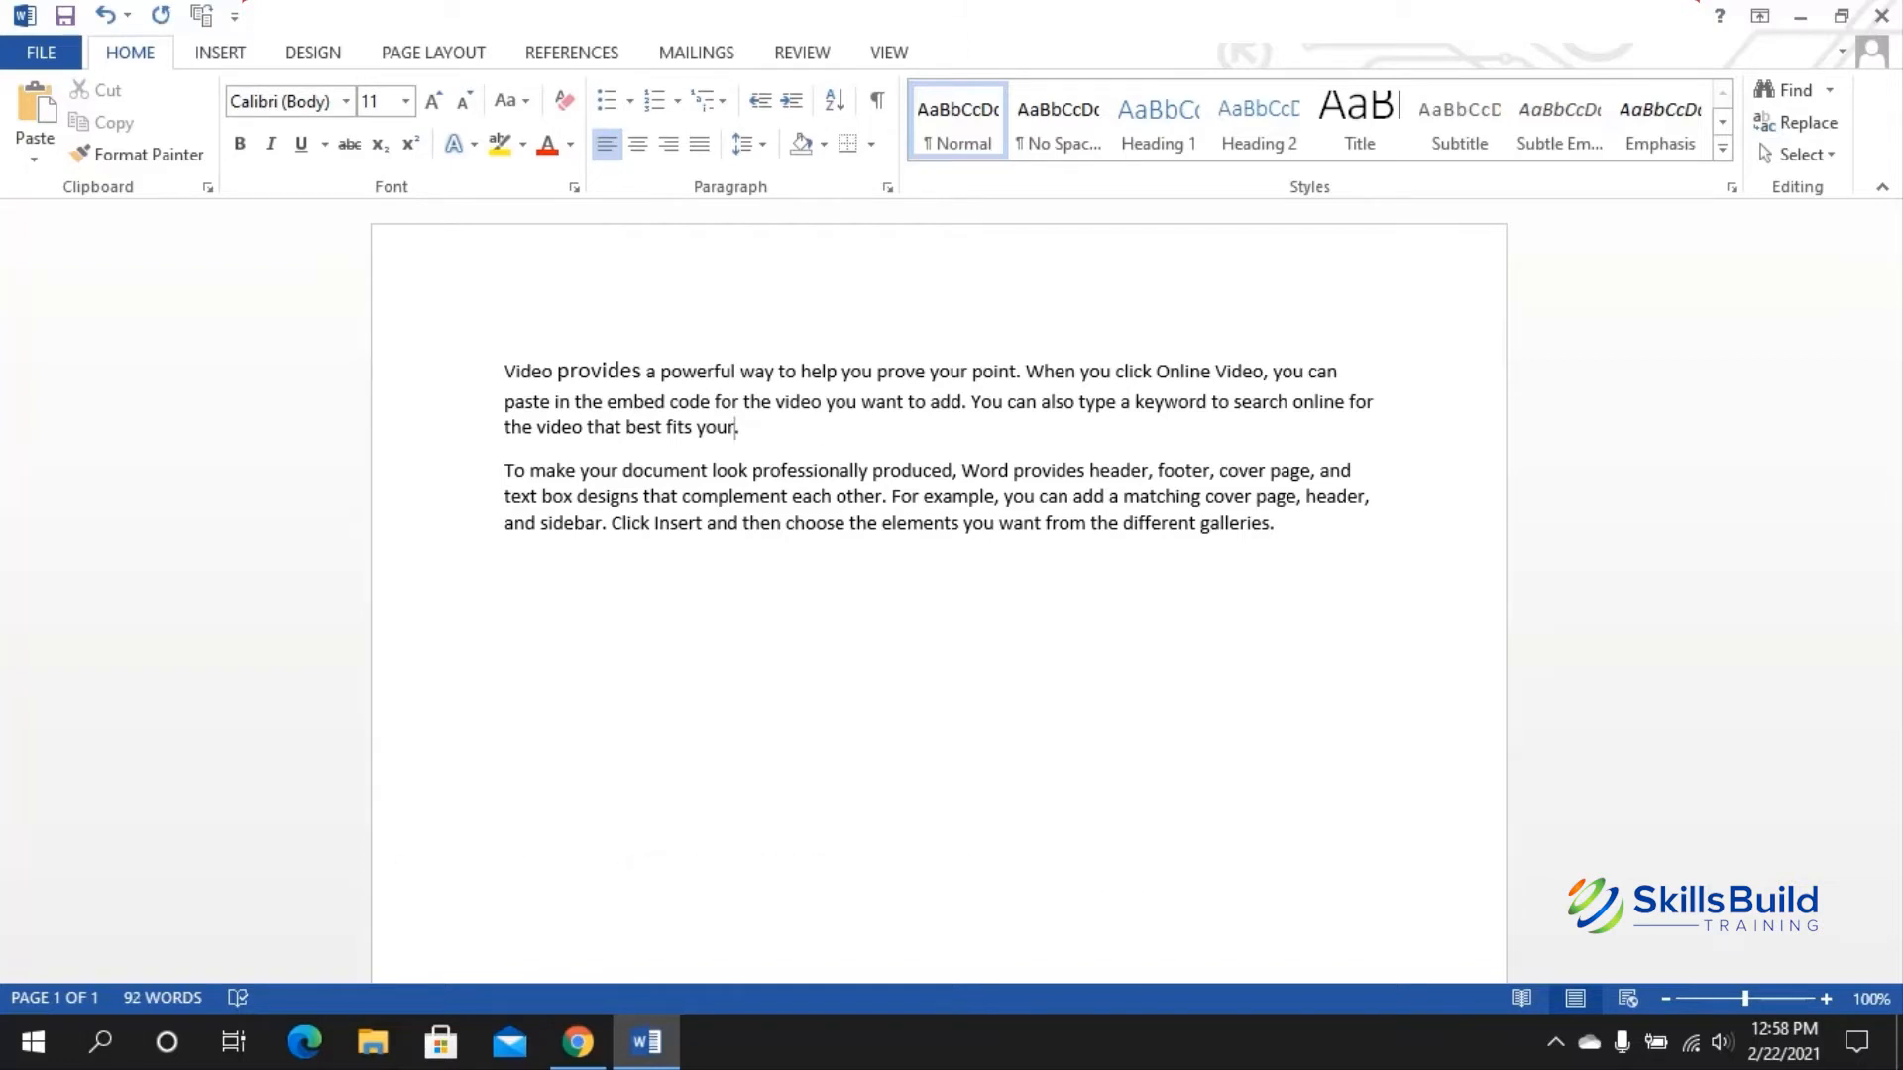
pyautogui.hotkey('ctrl', 'BackSpace')
pyautogui.hotkey('ctrl', 'BackSpace')
pyautogui.hotkey('ctrl', 'BackSpace')
pyautogui.hotkey('ctrl', 'BackSpace')
pyautogui.hotkey('ctrl', 'BackSpace')
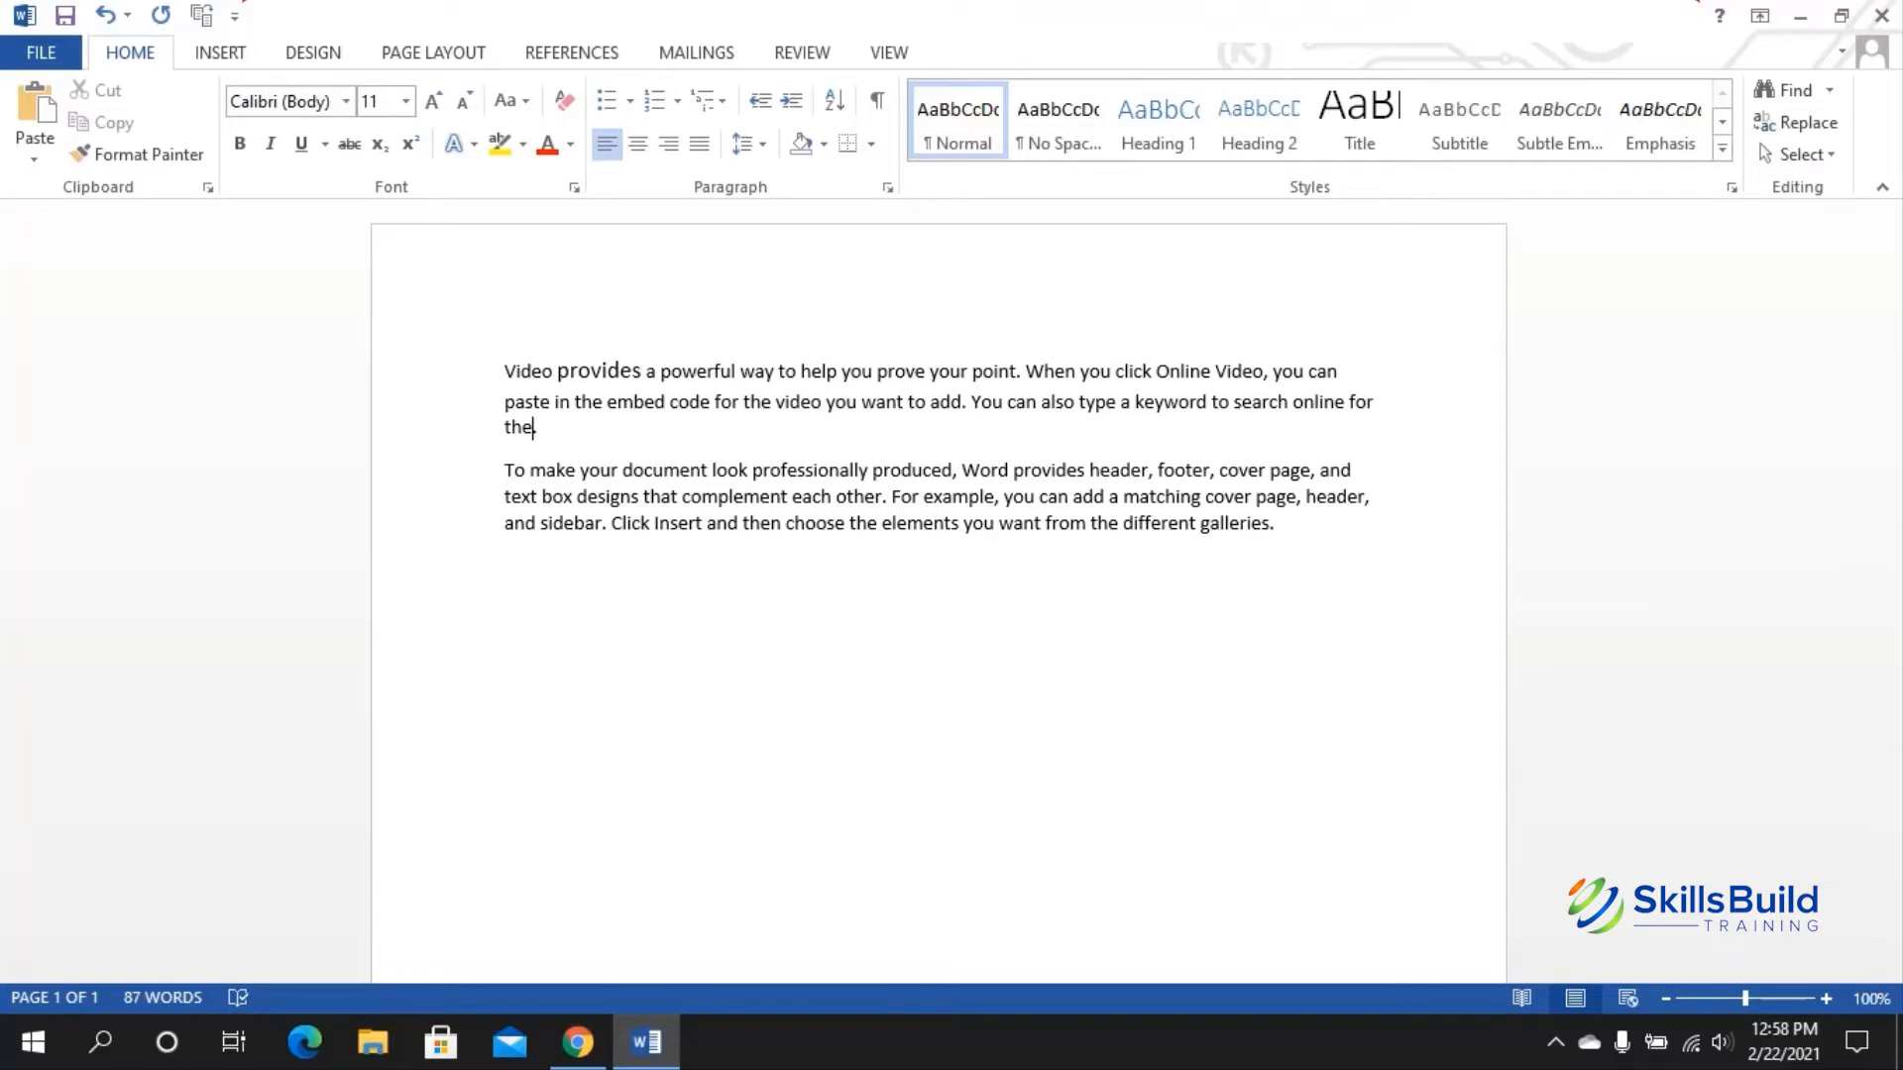
# Step: Delete the words following "Video" in the first sentence one at a time, starting with "provides"
pyautogui.press('Up')
pyautogui.press('Up')
pyautogui.press('Right')
pyautogui.press('Right')
pyautogui.press('Right')
pyautogui.hotkey('ctrl', 'Delete')
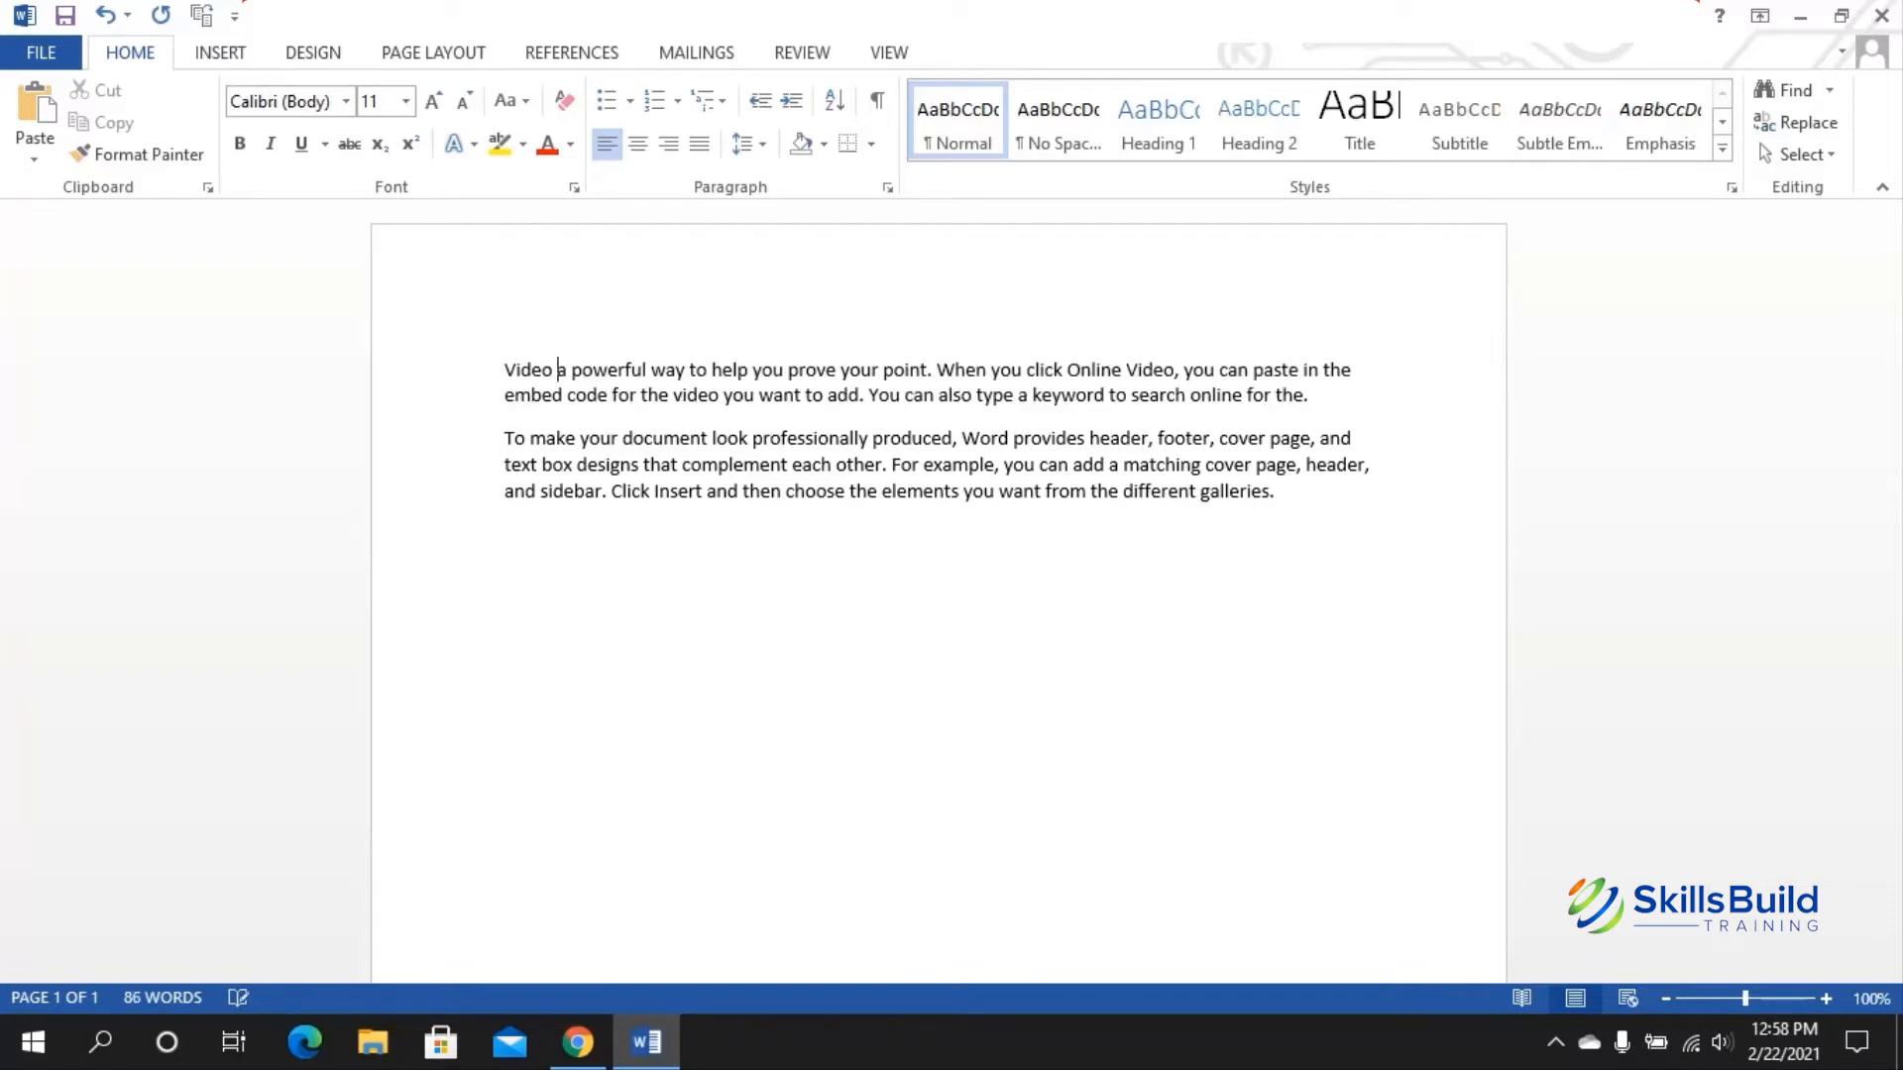
pyautogui.hotkey('ctrl', 'Delete')
pyautogui.hotkey('ctrl', 'Delete')
pyautogui.hotkey('ctrl', 'Delete')
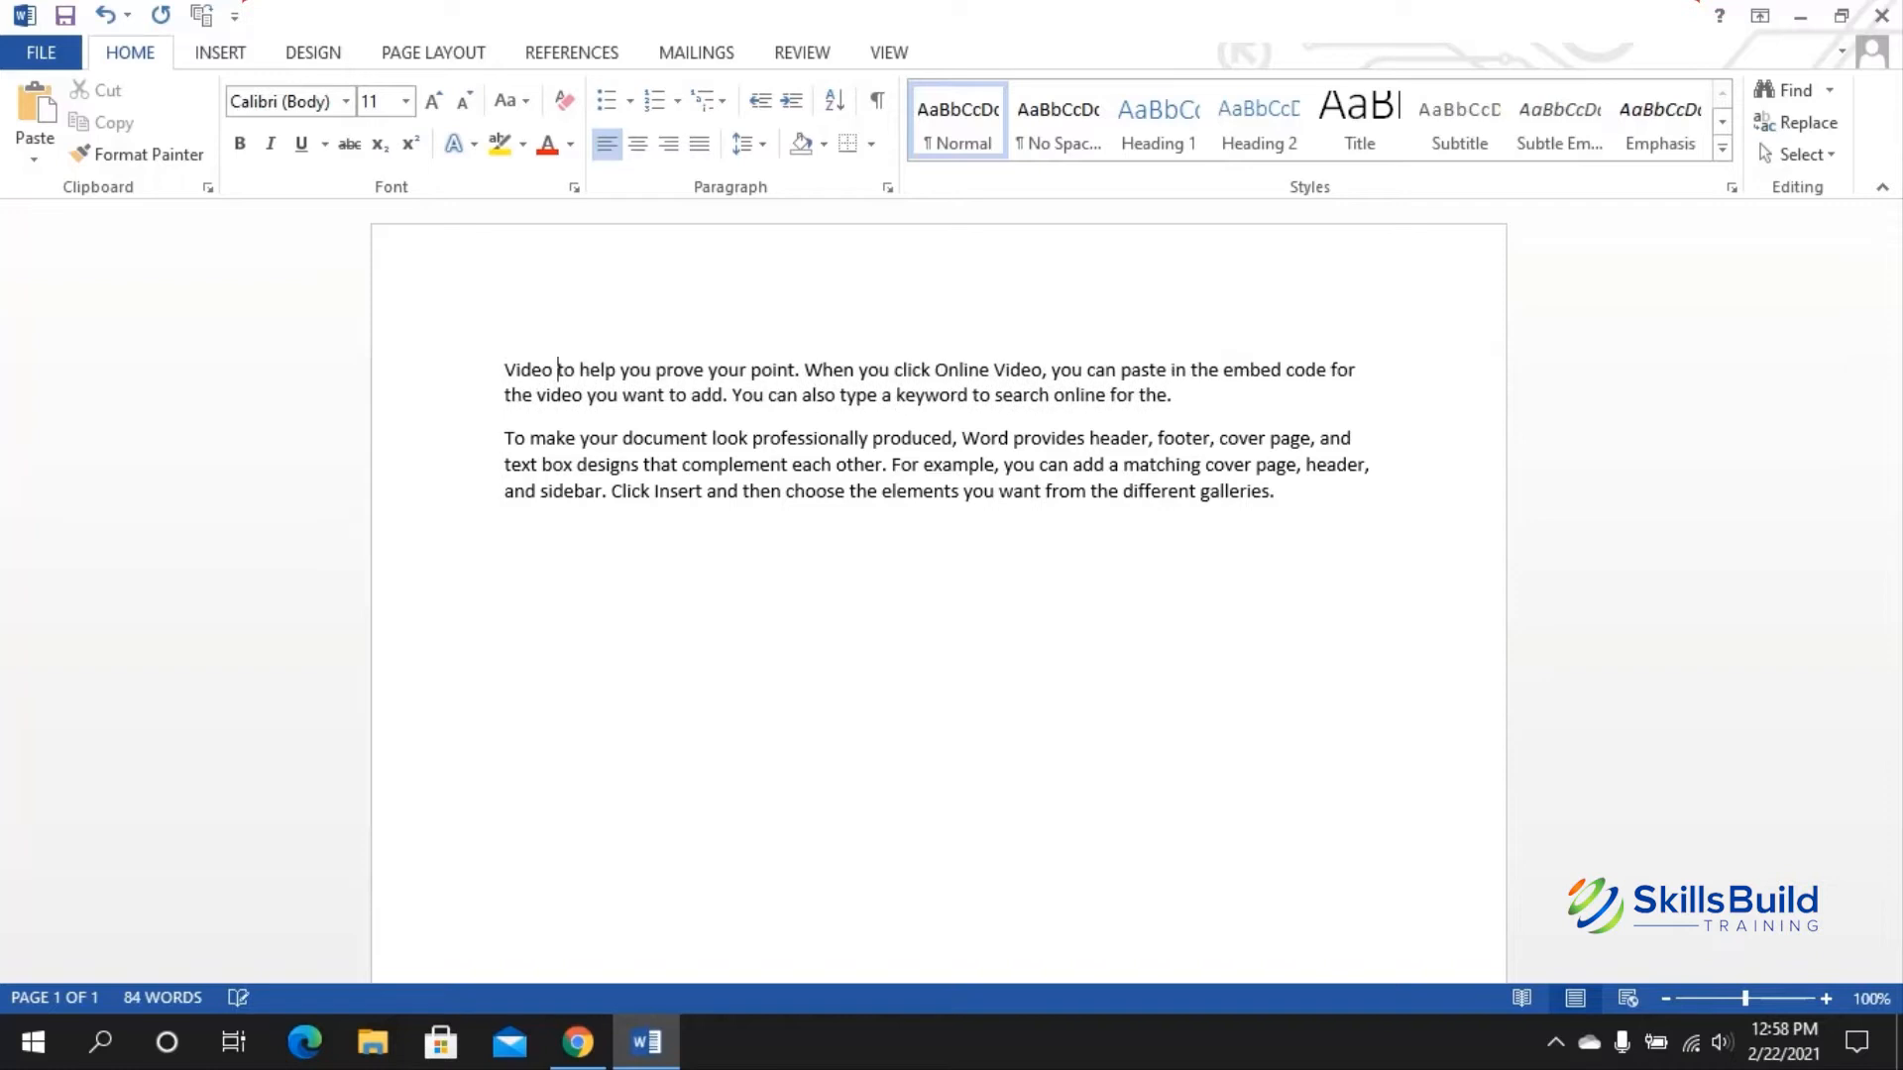
pyautogui.hotkey('ctrl', 'Delete')
pyautogui.hotkey('ctrl', 'Delete')
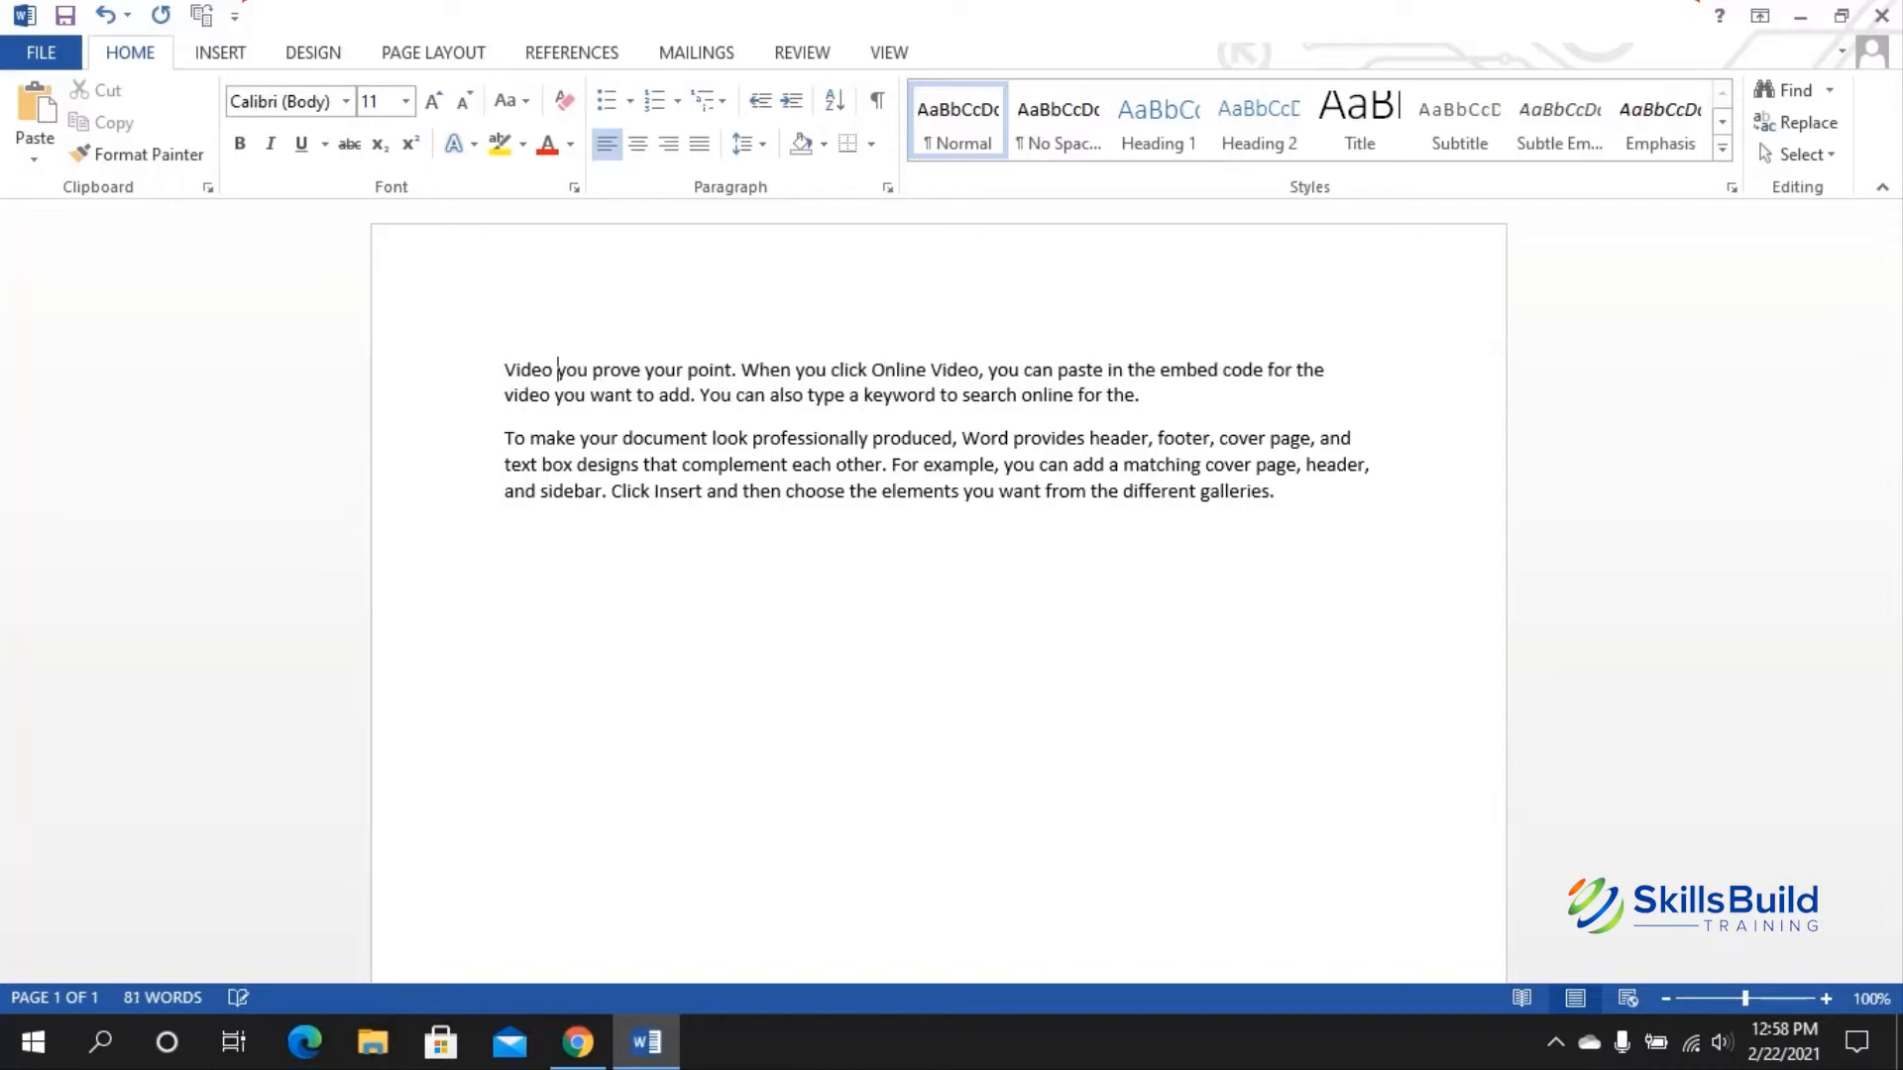
pyautogui.hotkey('ctrl', 'Delete')
pyautogui.hotkey('ctrl', 'Delete')
pyautogui.hotkey('ctrl', 'Delete')
pyautogui.hotkey('ctrl', 'Delete')
pyautogui.hotkey('ctrl', 'Delete')
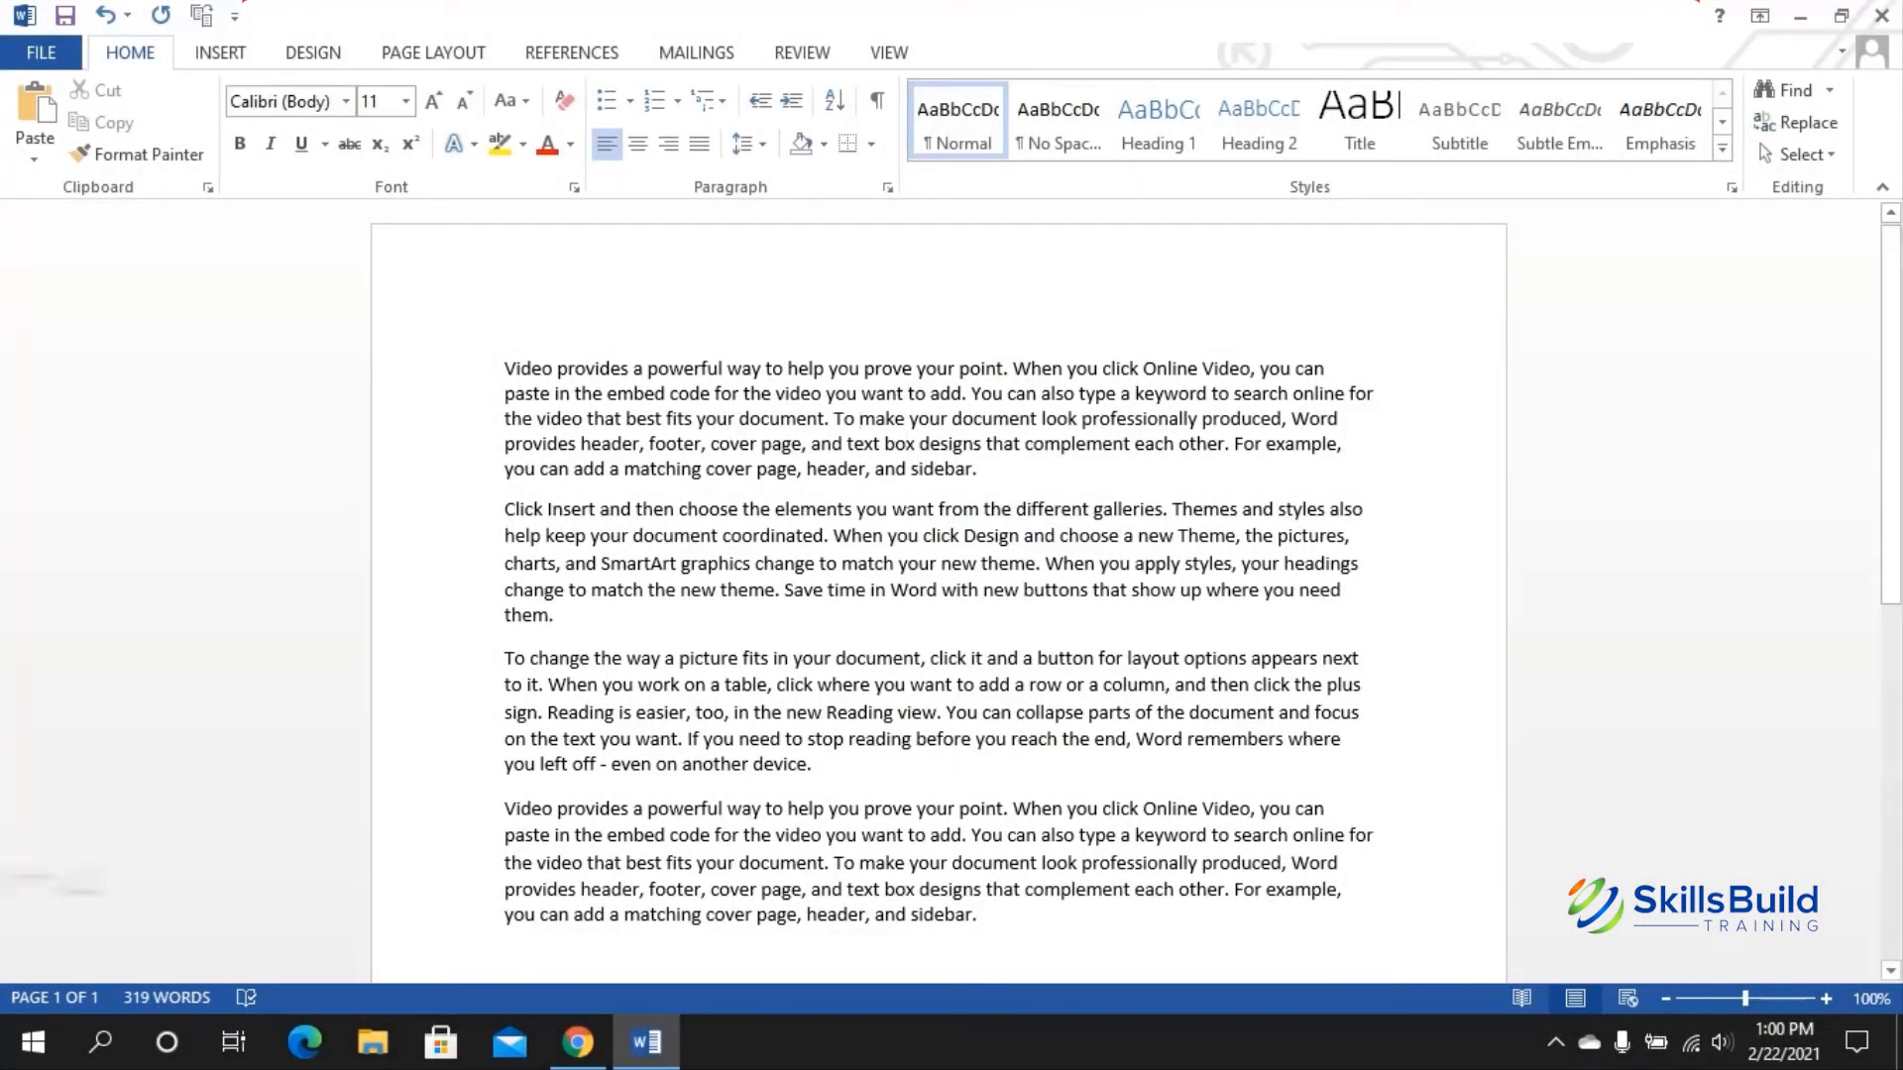
# Step: Set the first paragraph to double line spacing and return it to single line spacing
pyautogui.hotkey('ctrl', '2')
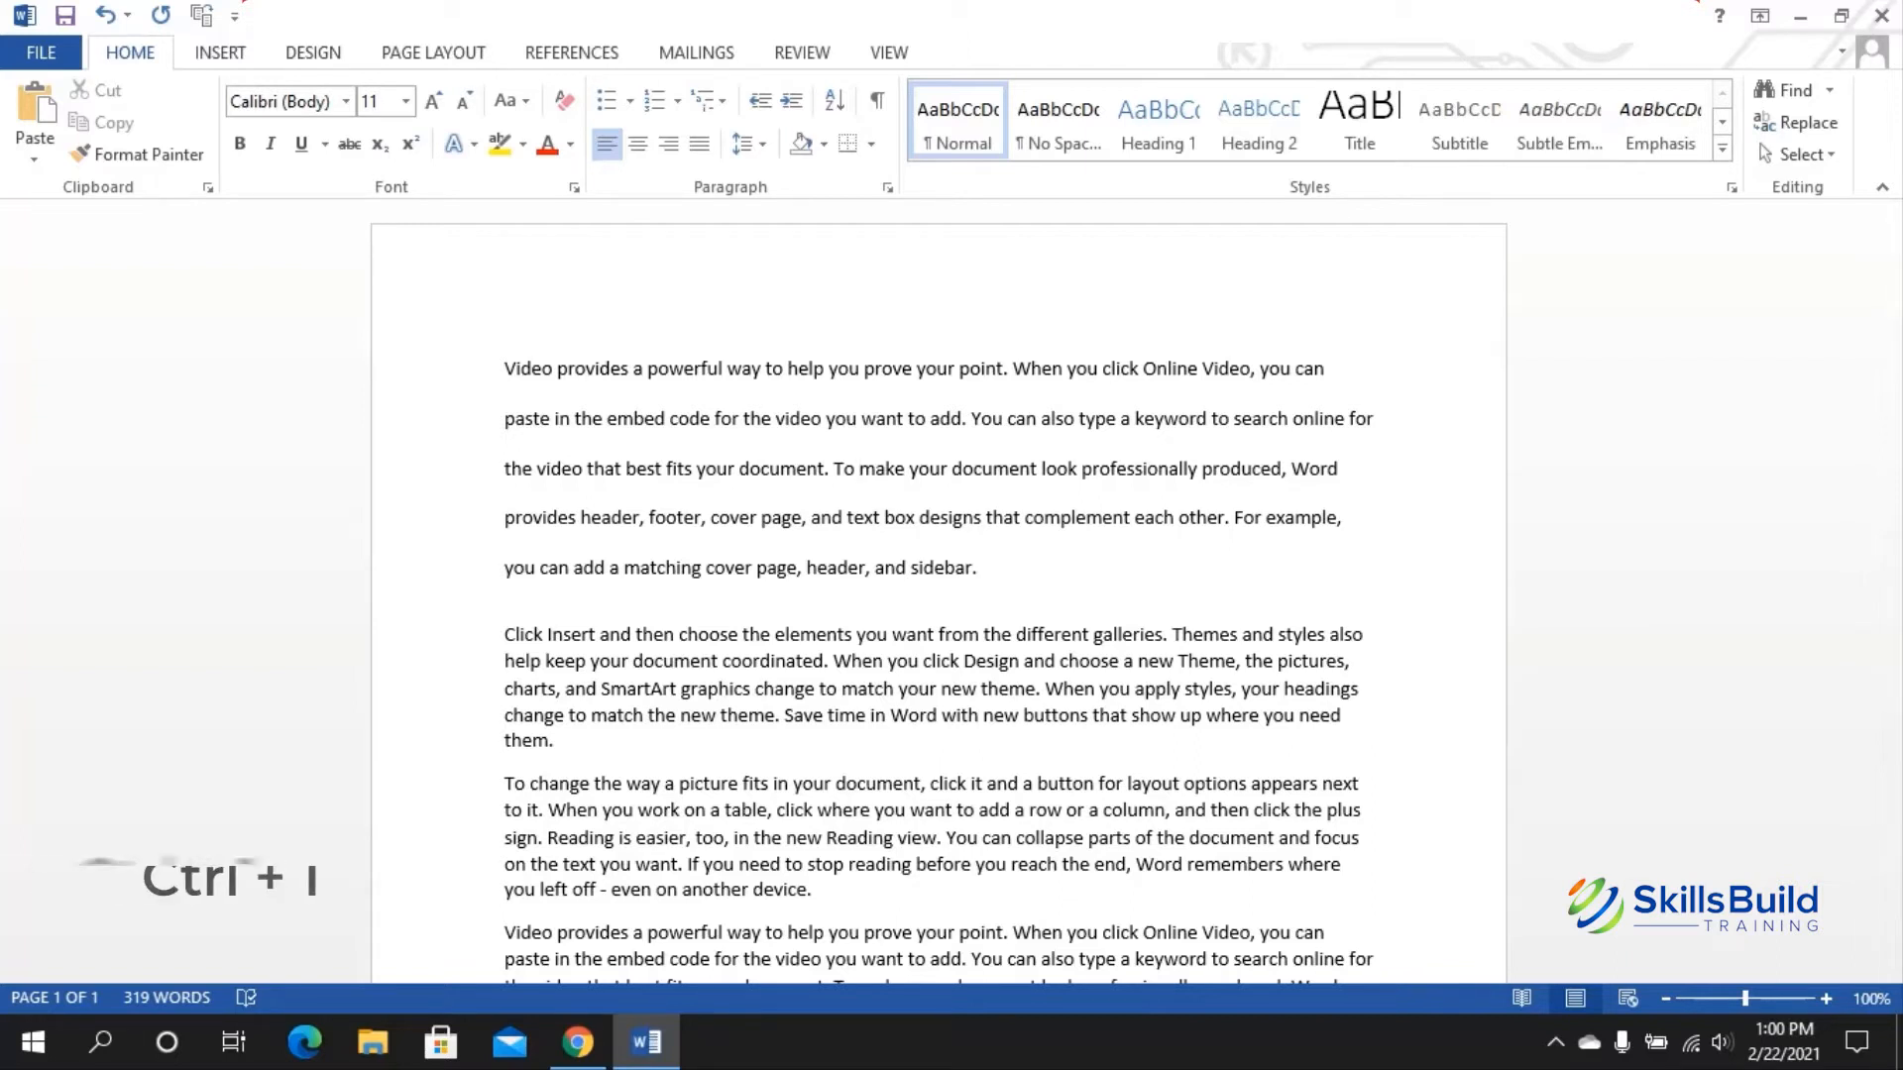
pyautogui.hotkey('ctrl', '1')
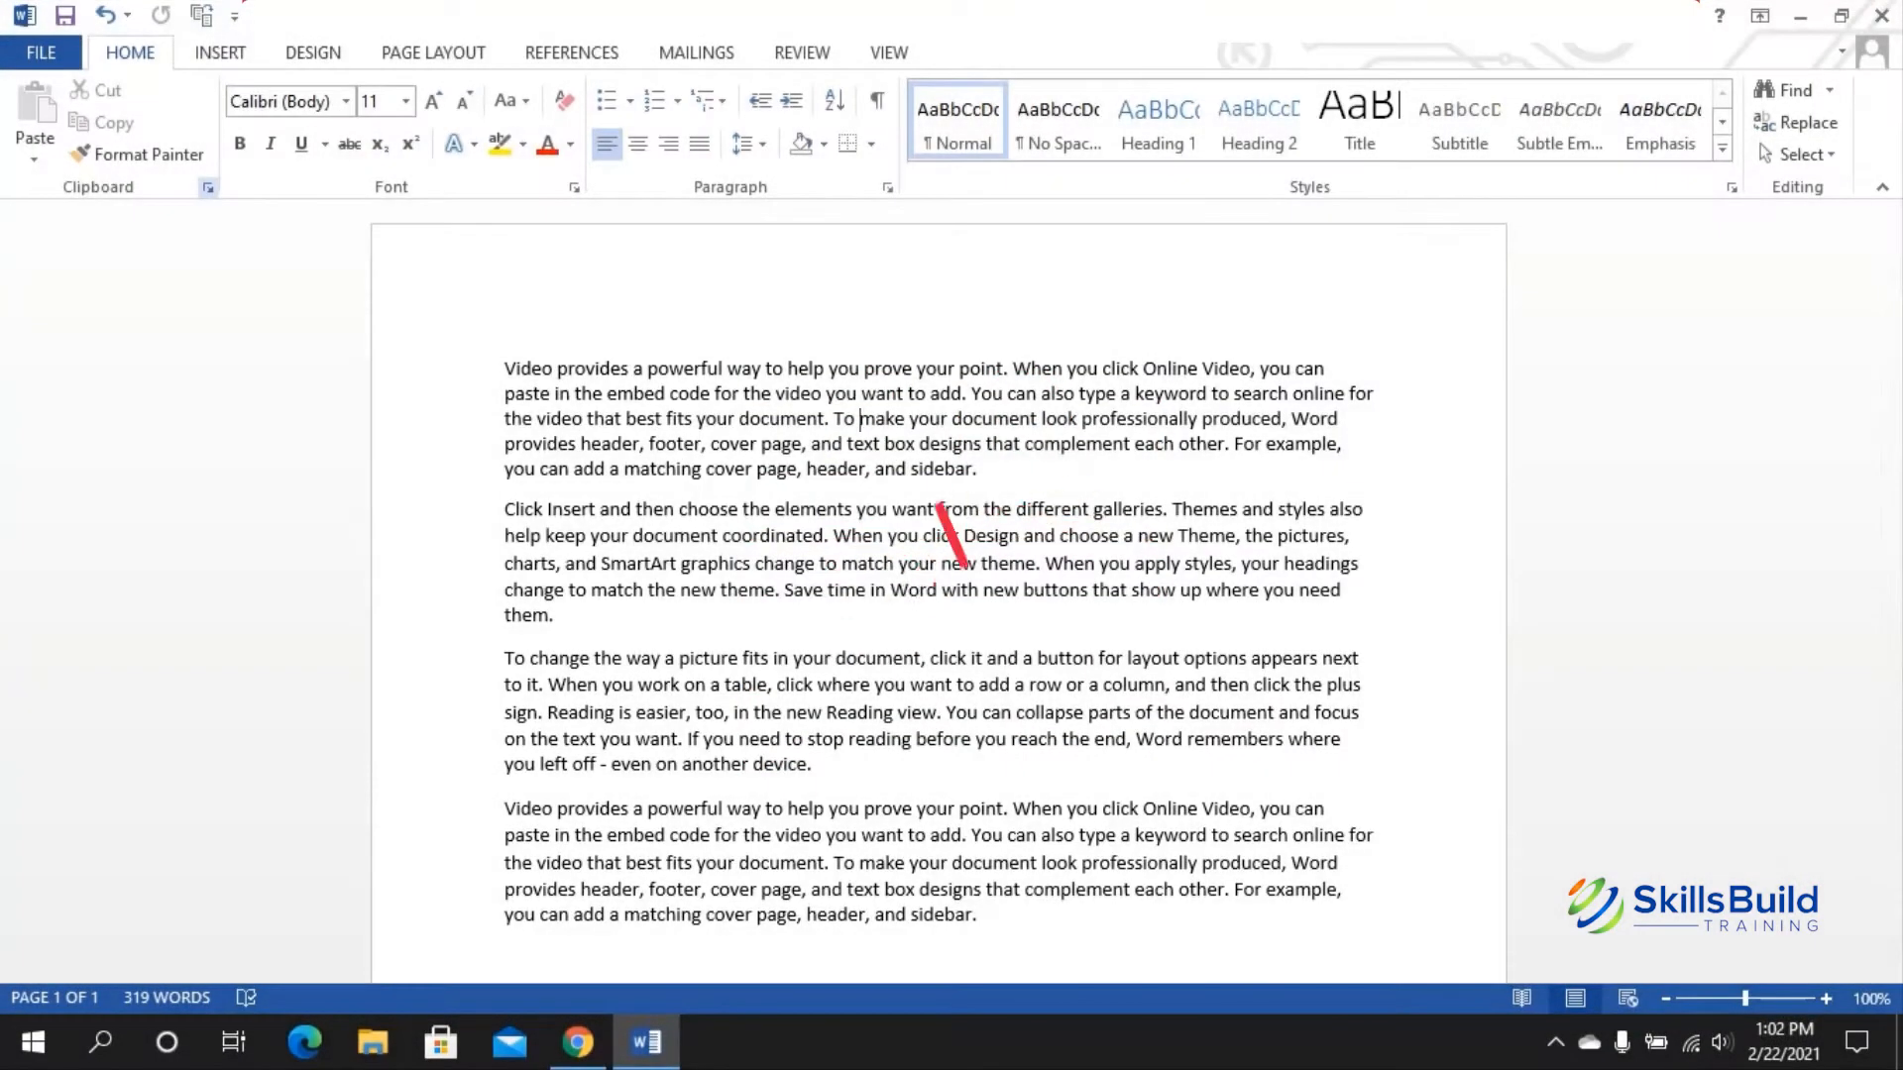
# Step: Show the collected clipboard items and copy the first paragraph's text from "To make your document" through "sidebar"
pyautogui.click(208, 187)
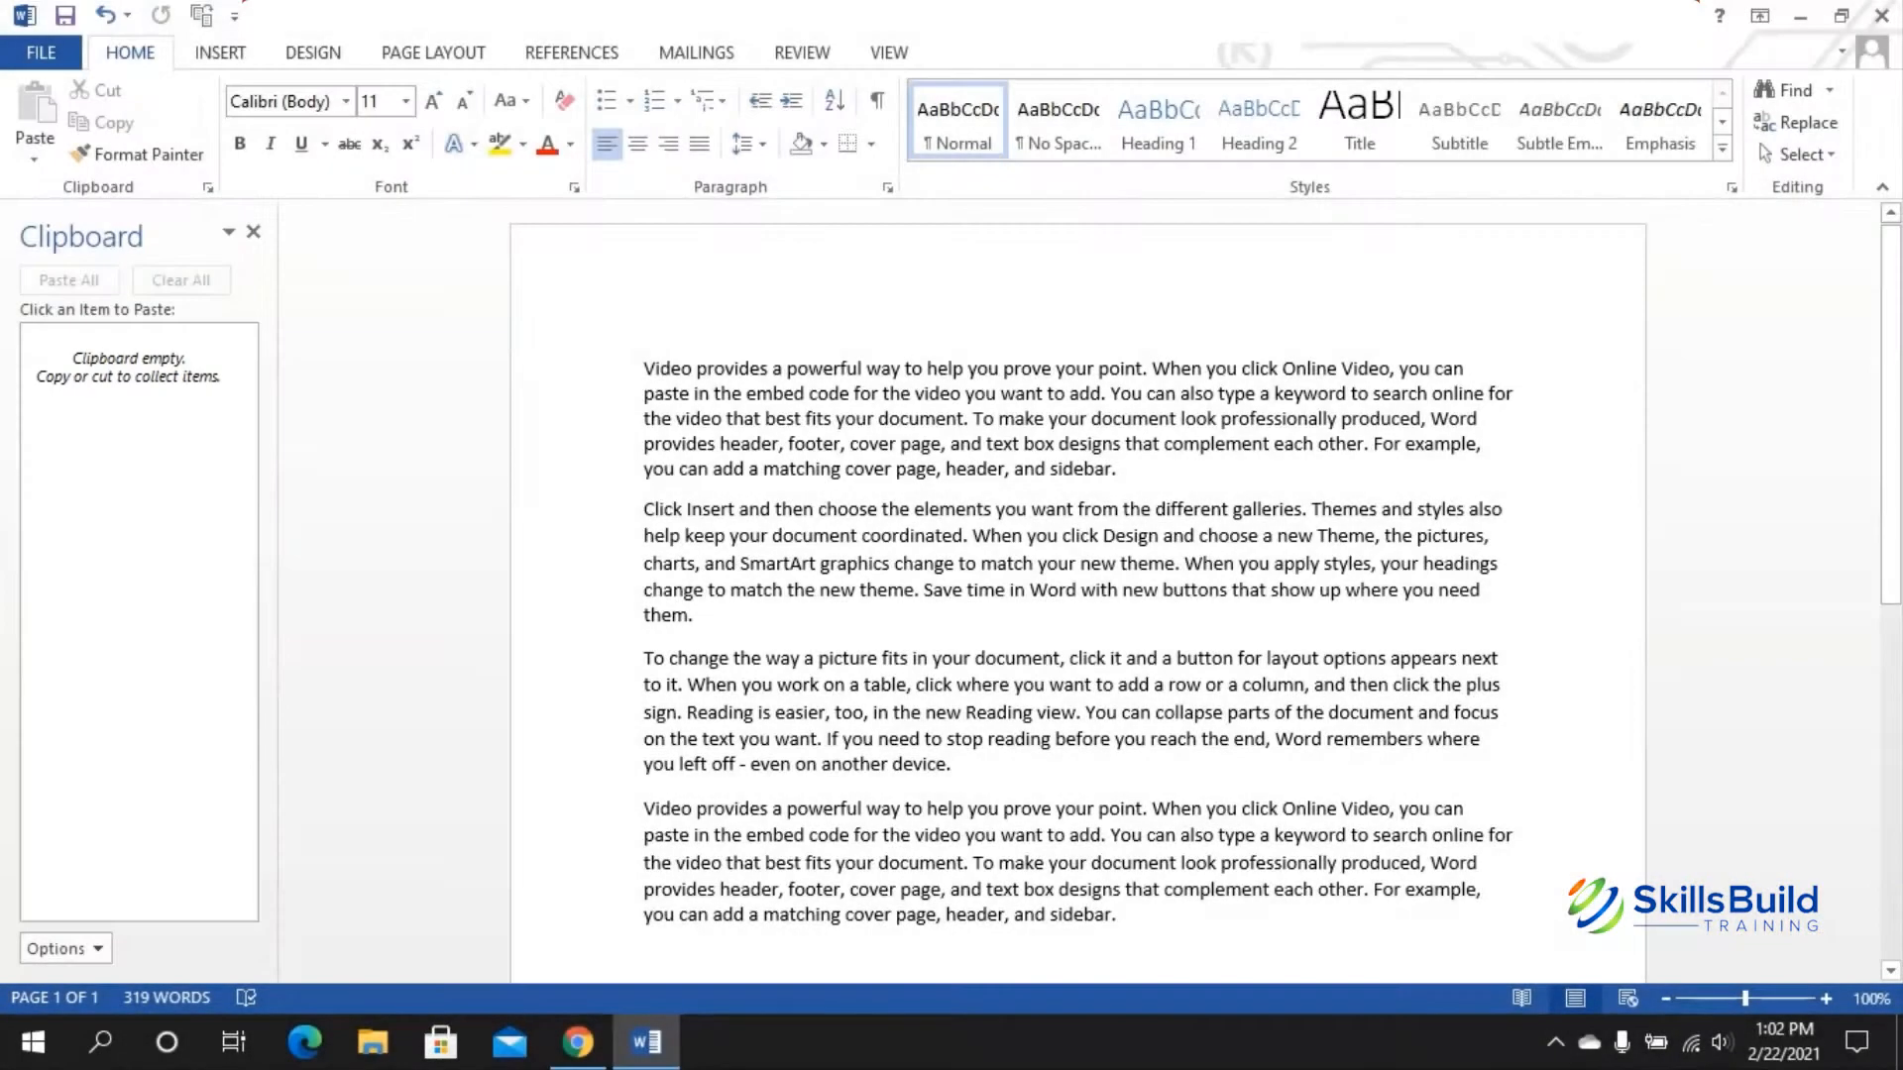
pyautogui.moveTo(974, 420); pyautogui.dragTo(1111, 470)
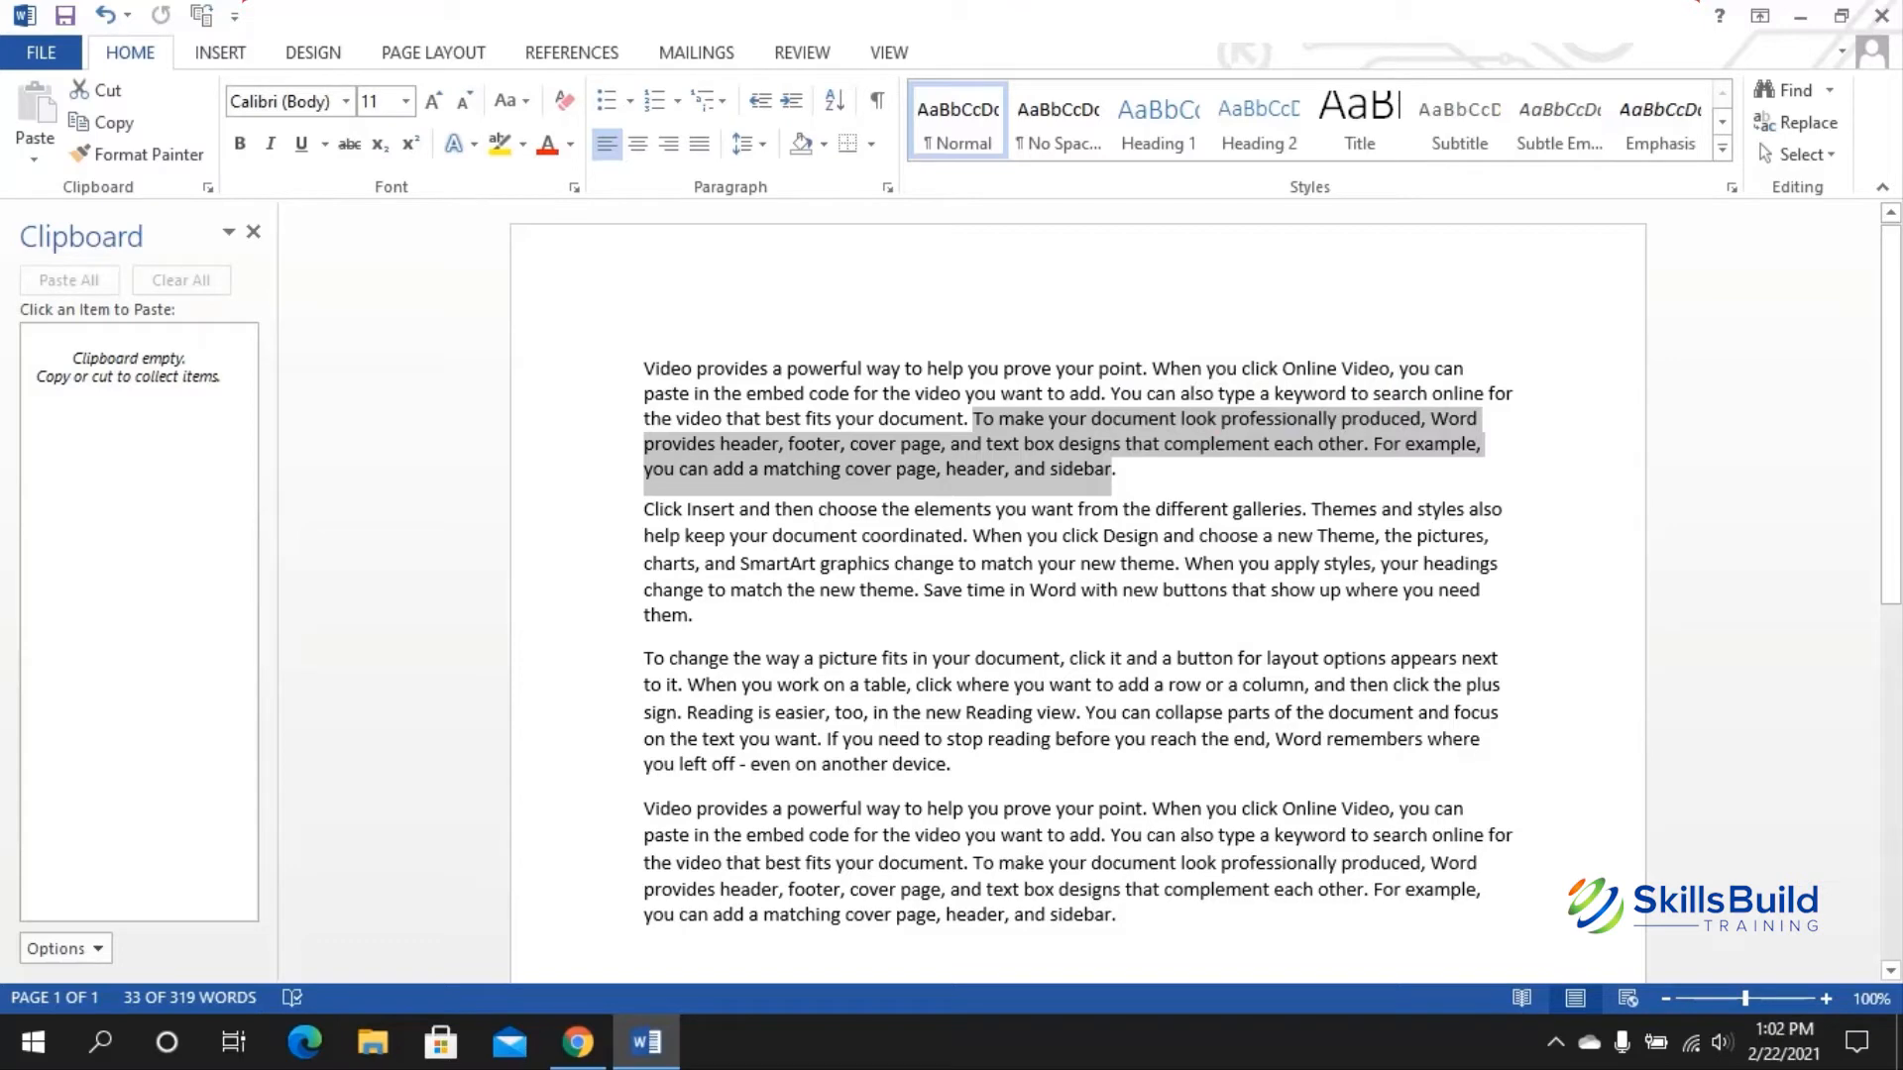
pyautogui.hotkey('ctrl', 'c')
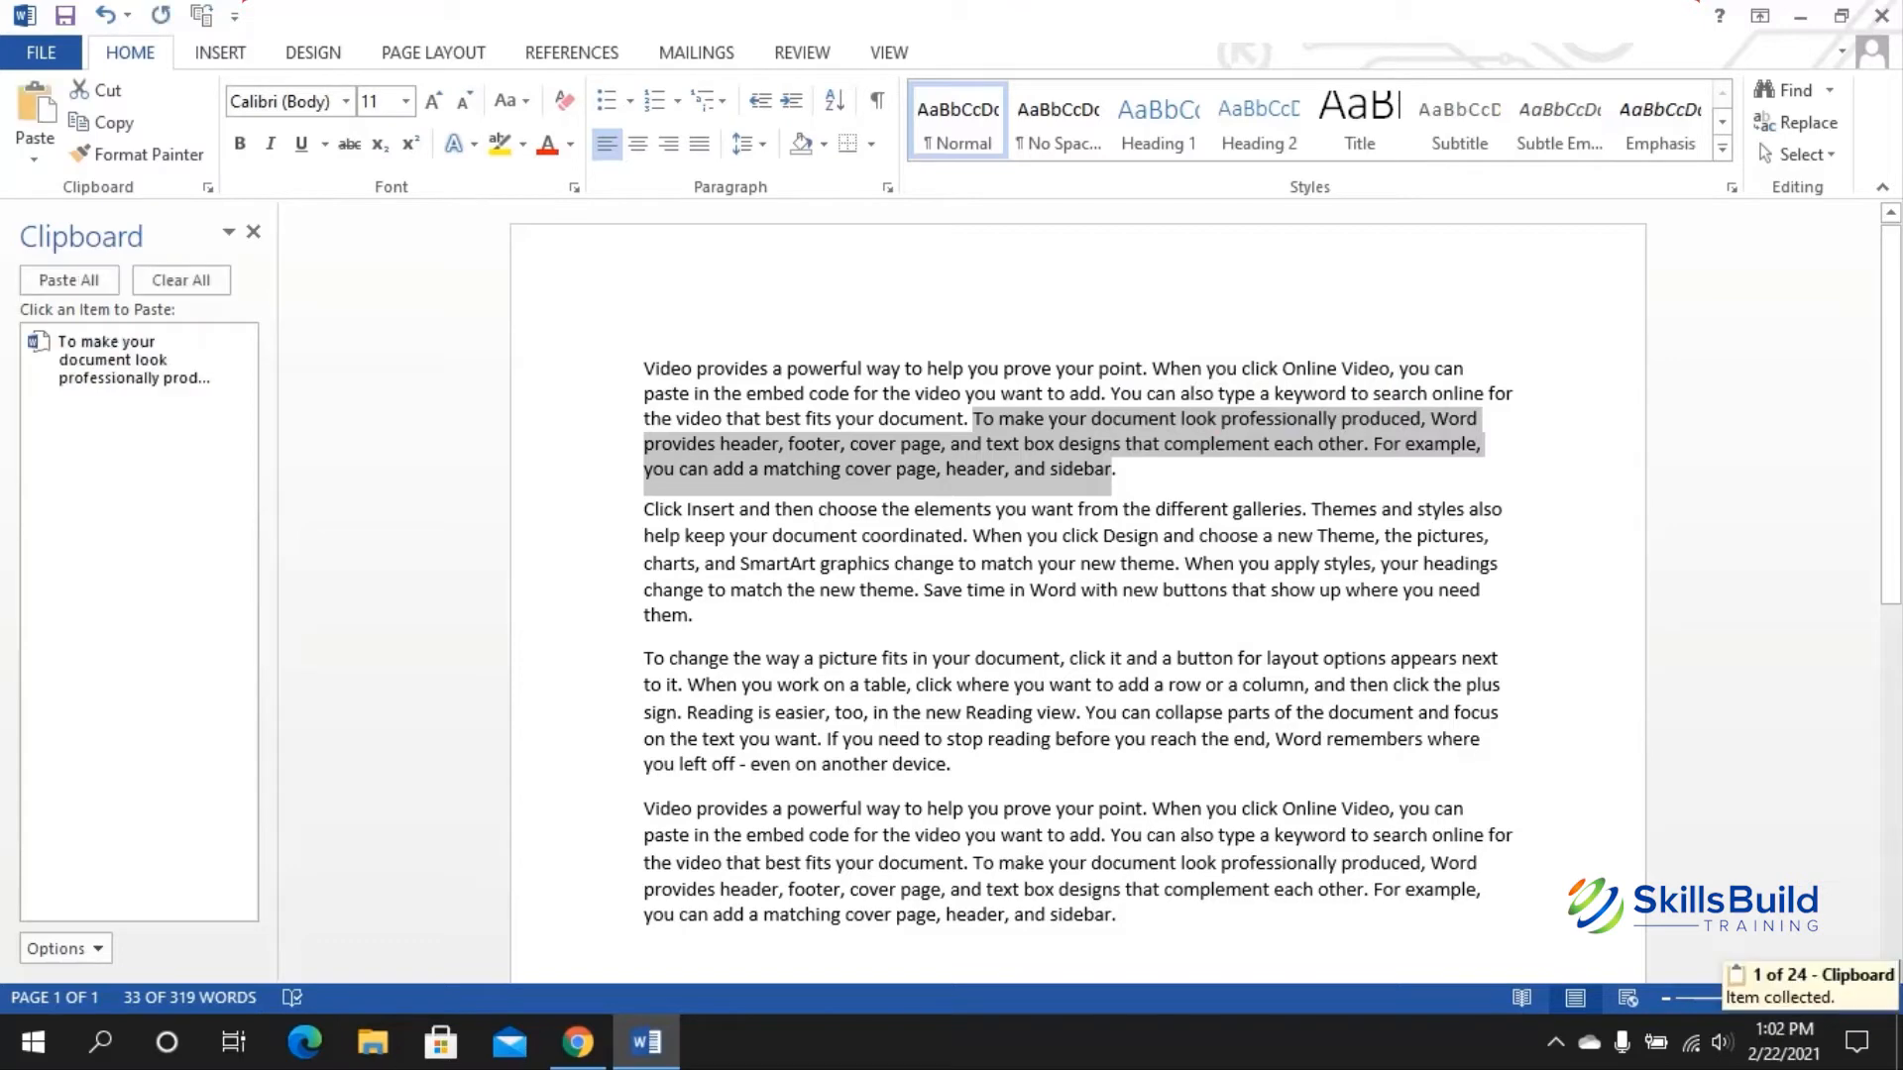
pyautogui.rightClick(960, 454)
pyautogui.click(1021, 506)
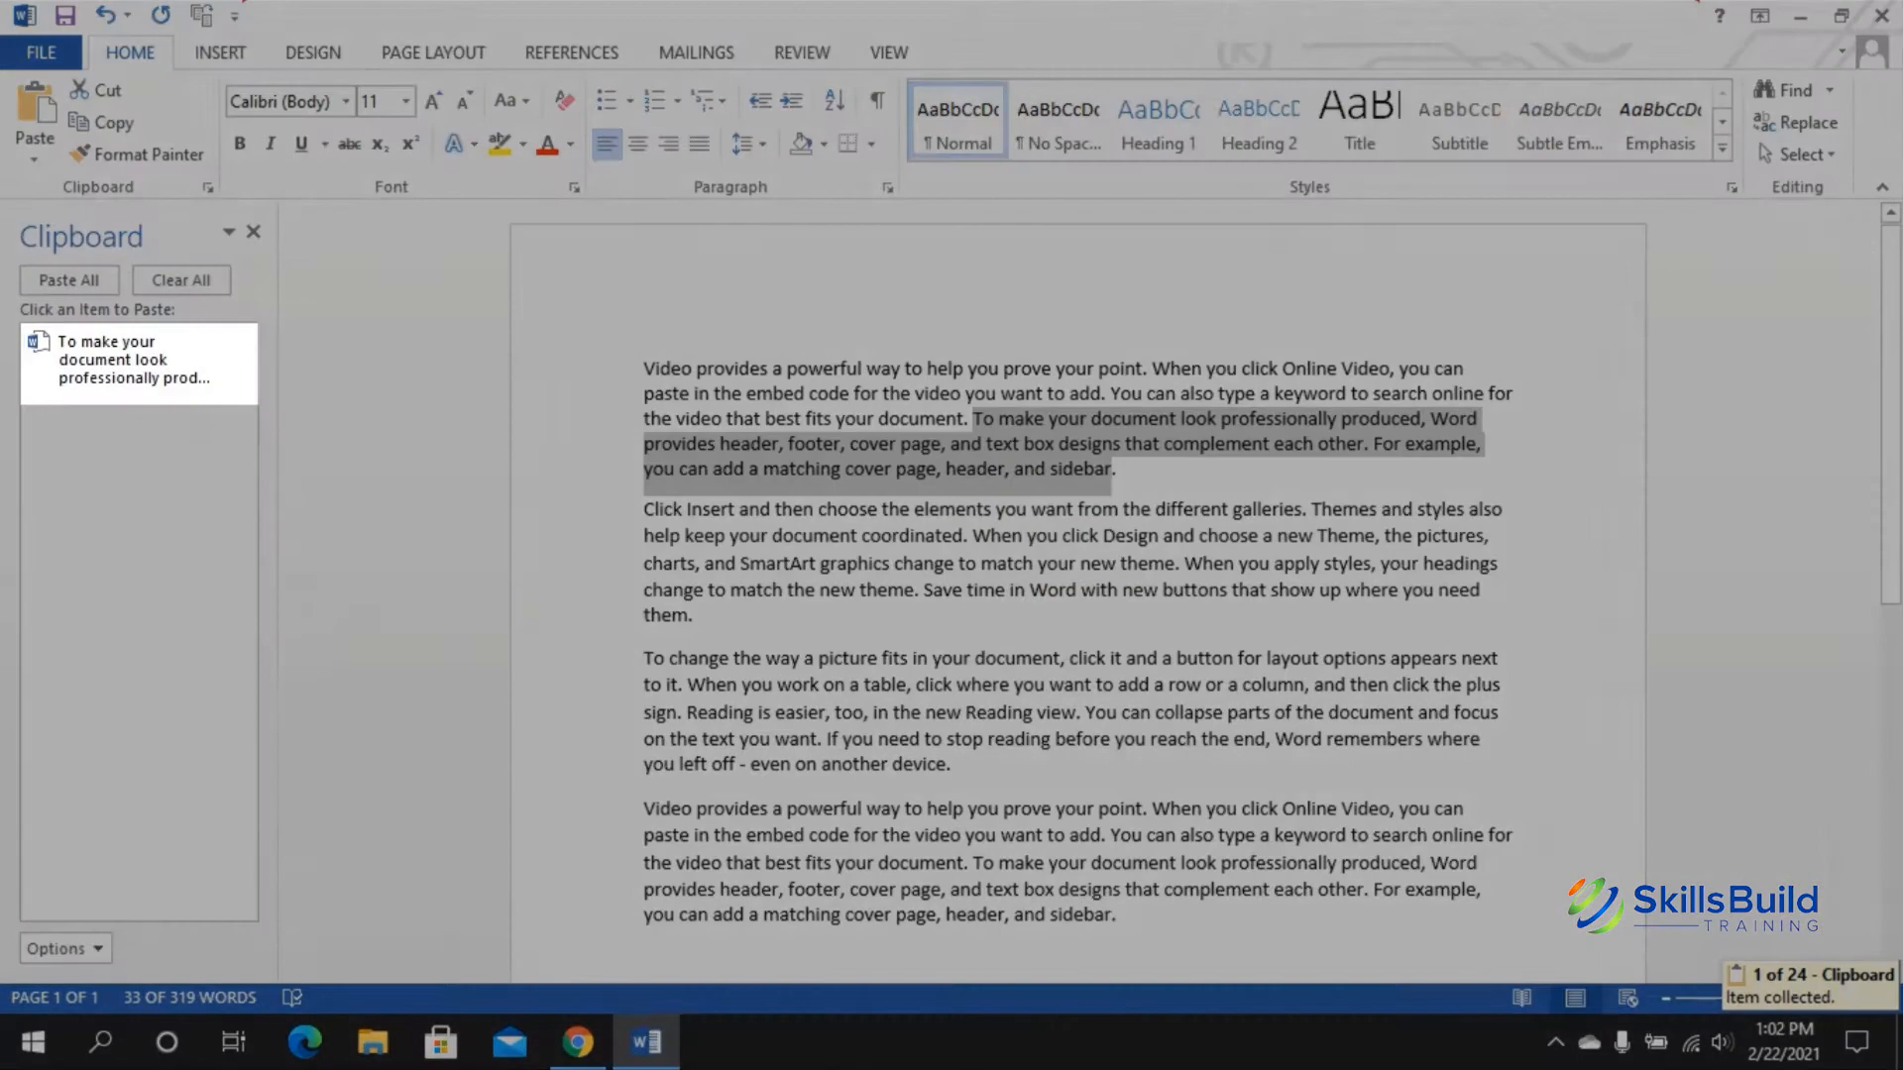
# Step: Copy the second paragraph's last sentence, "Save time in Word with new buttons that show up where you need them."
pyautogui.click(1047, 564)
pyautogui.moveTo(914, 591); pyautogui.dragTo(696, 616)
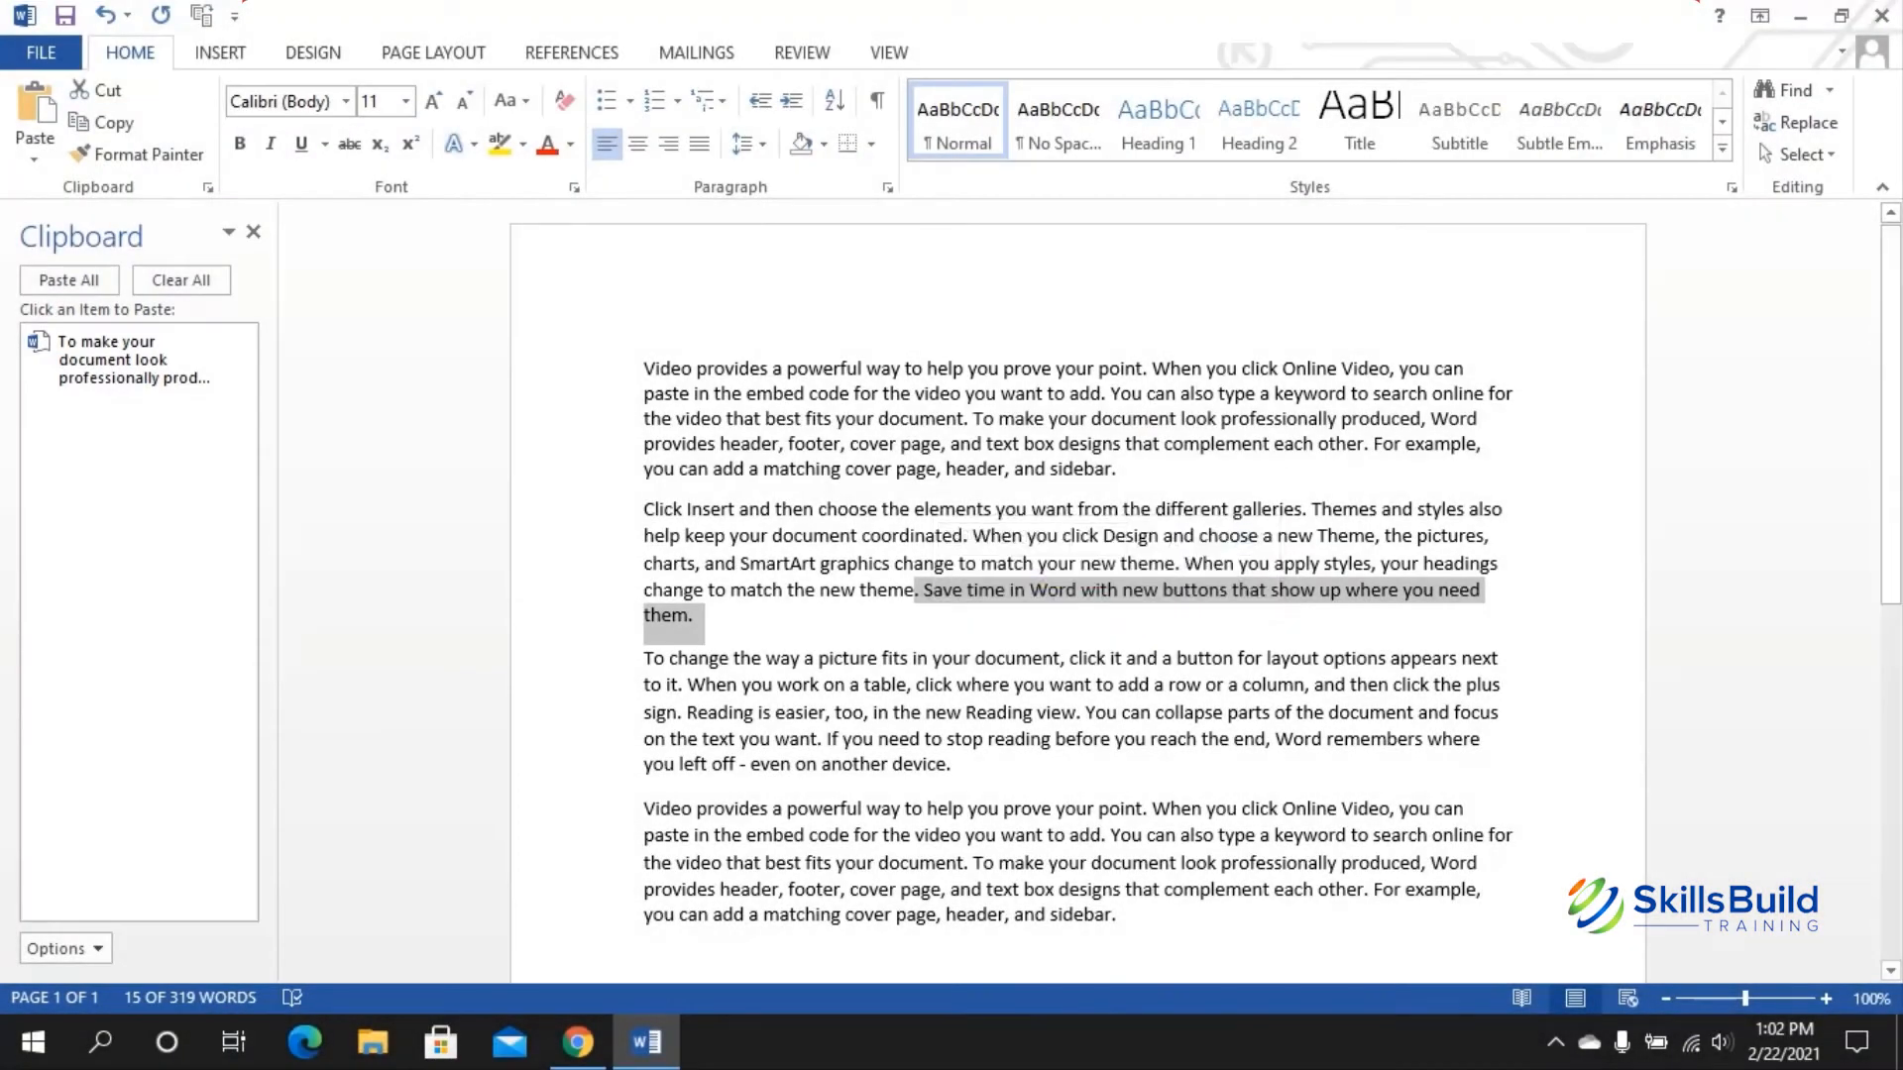
pyautogui.rightClick(1047, 585)
pyautogui.click(1091, 636)
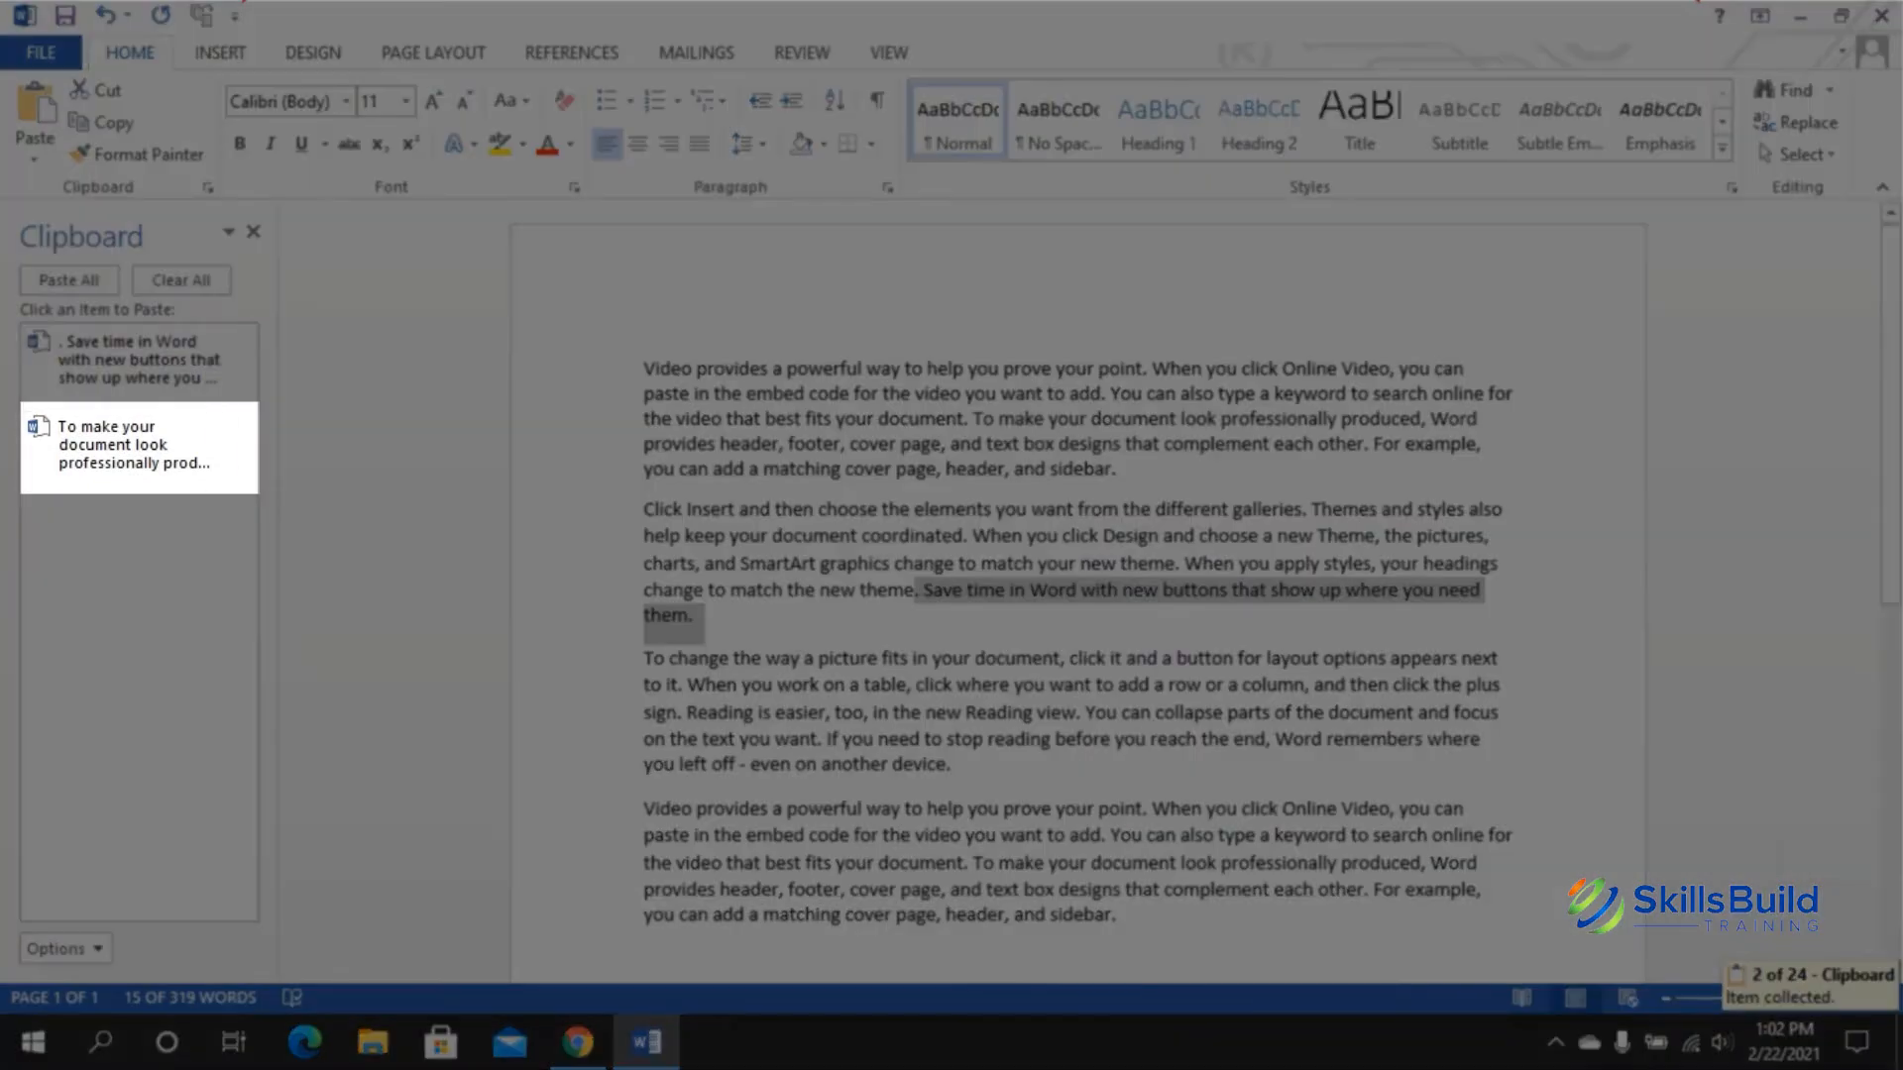
# Step: Copy the whole last paragraph, beginning with "Video provides a powerful way", as another clipboard item
pyautogui.click(870, 764)
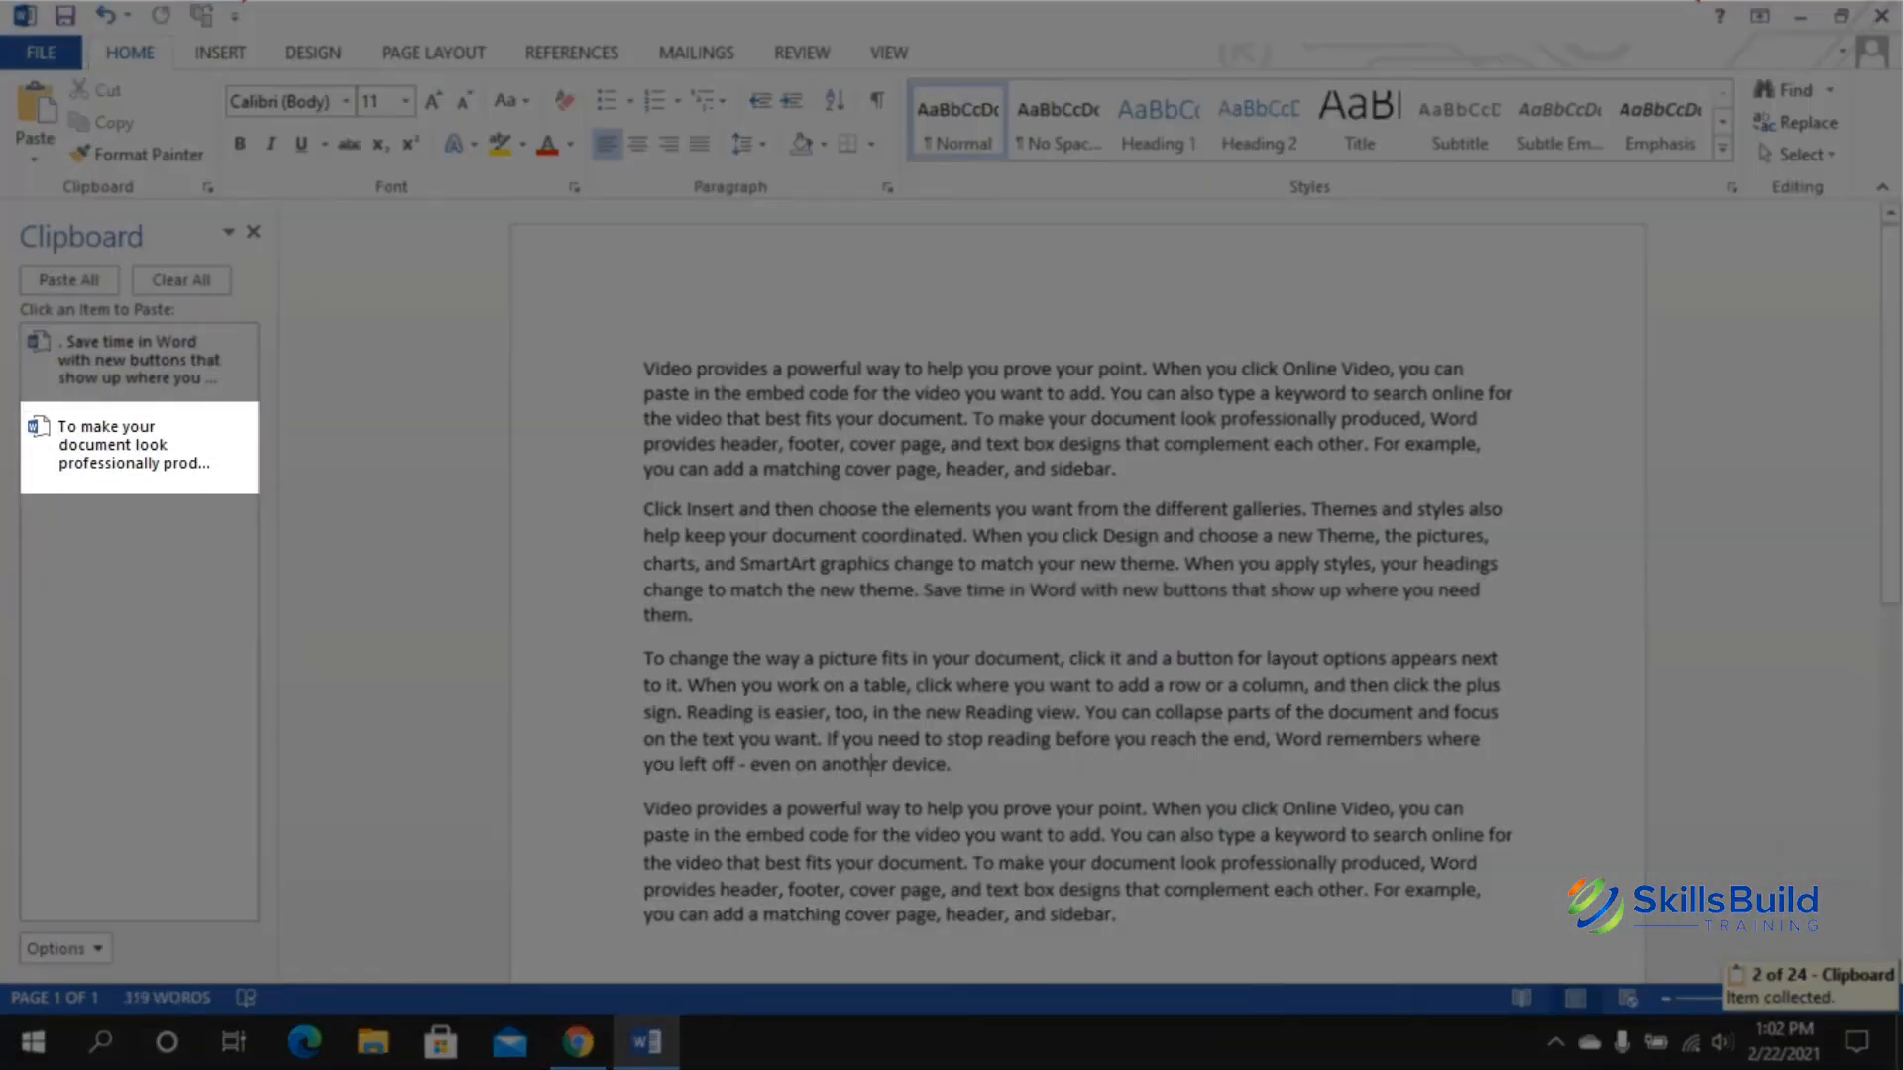
pyautogui.scroll(-3, 1078, 595)
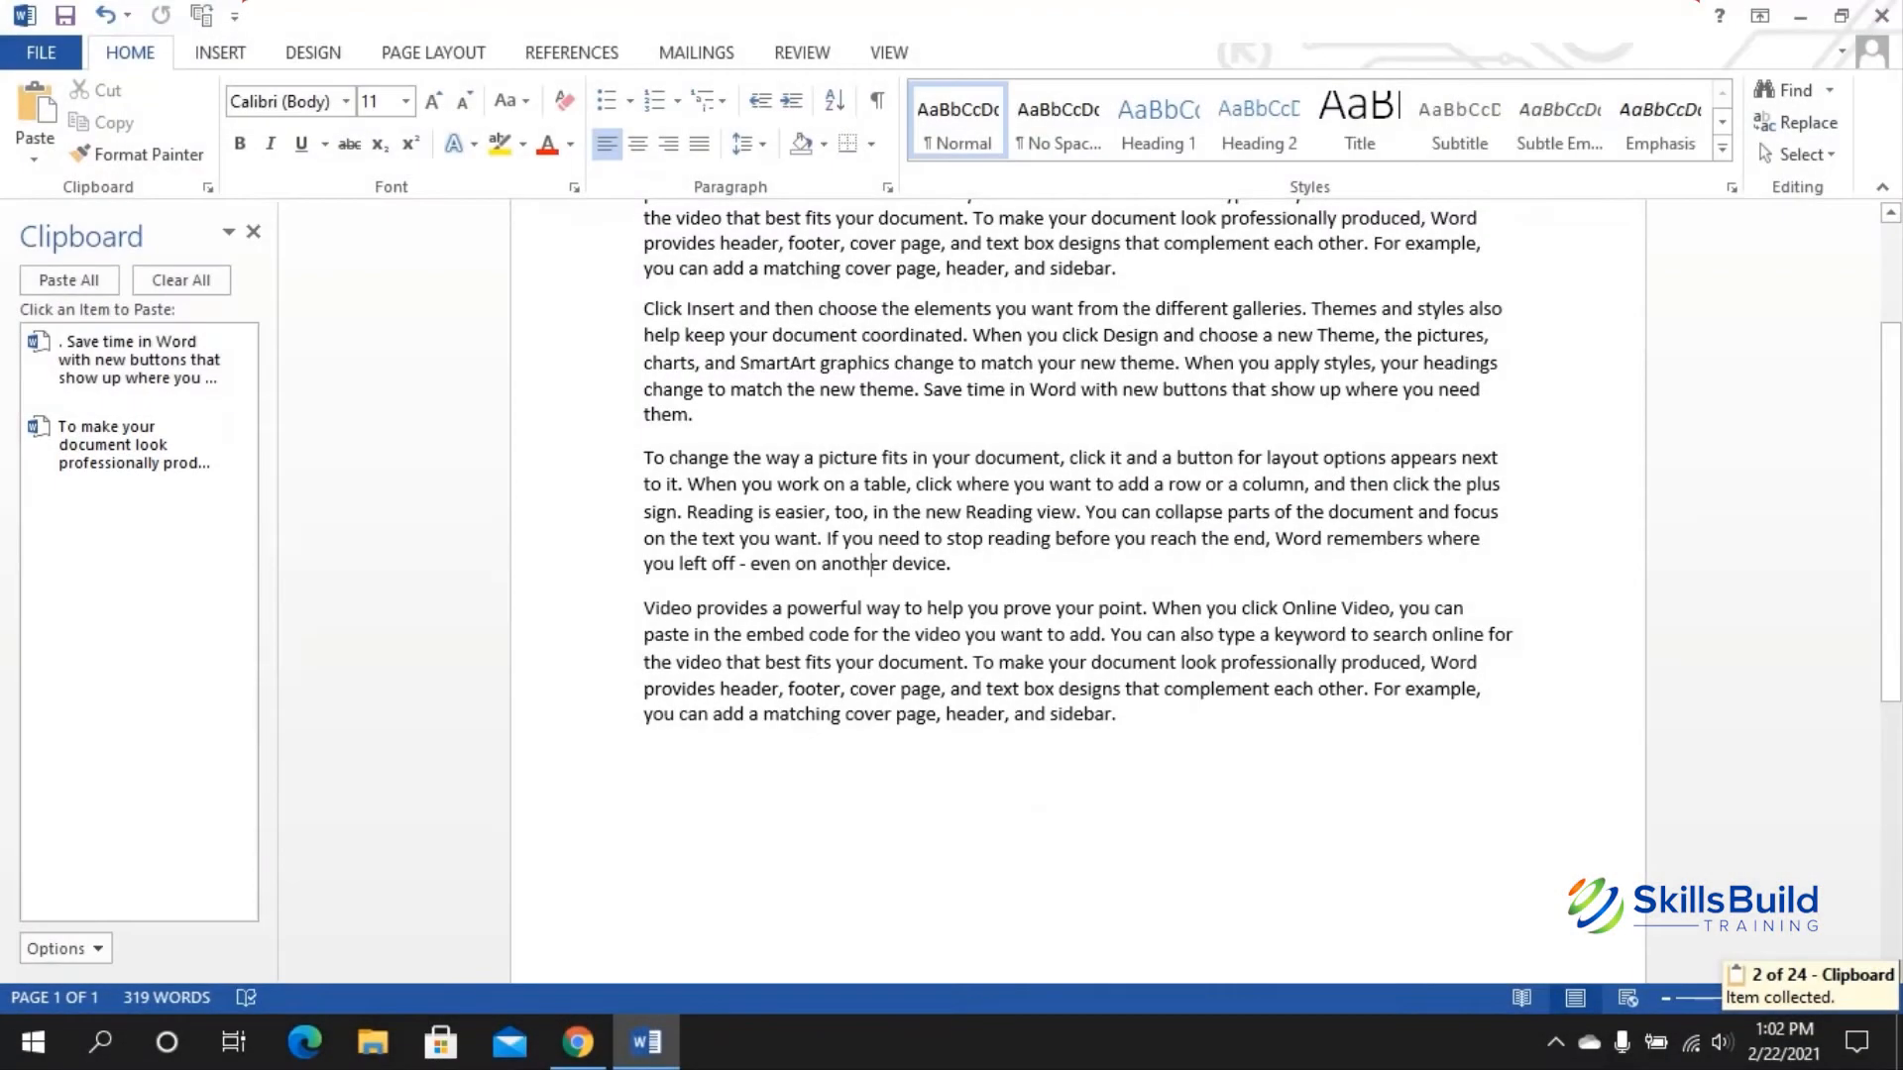
pyautogui.moveTo(644, 607); pyautogui.dragTo(1128, 734)
pyautogui.hotkey('ctrl', 'c')
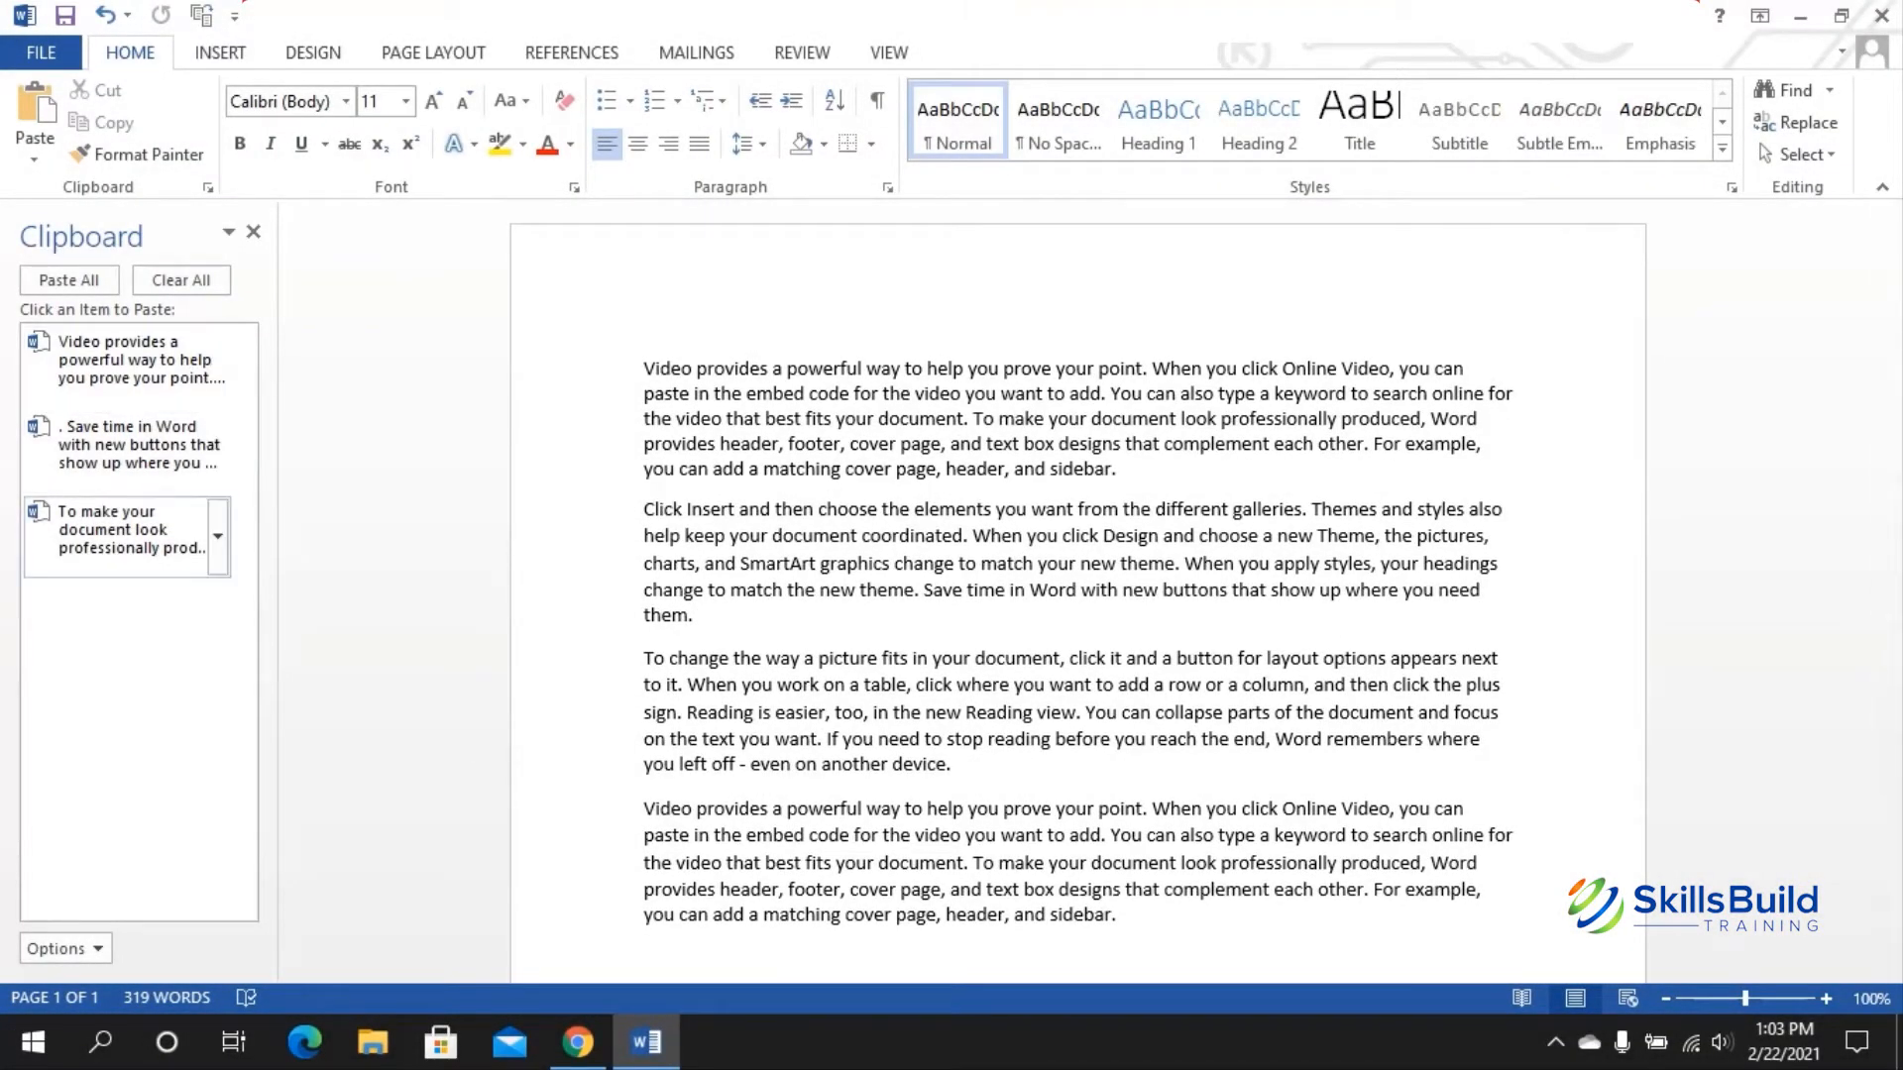
# Step: Paste all collected clipboard items at once in the empty area below the last paragraph
pyautogui.scroll(-3, 1078, 495)
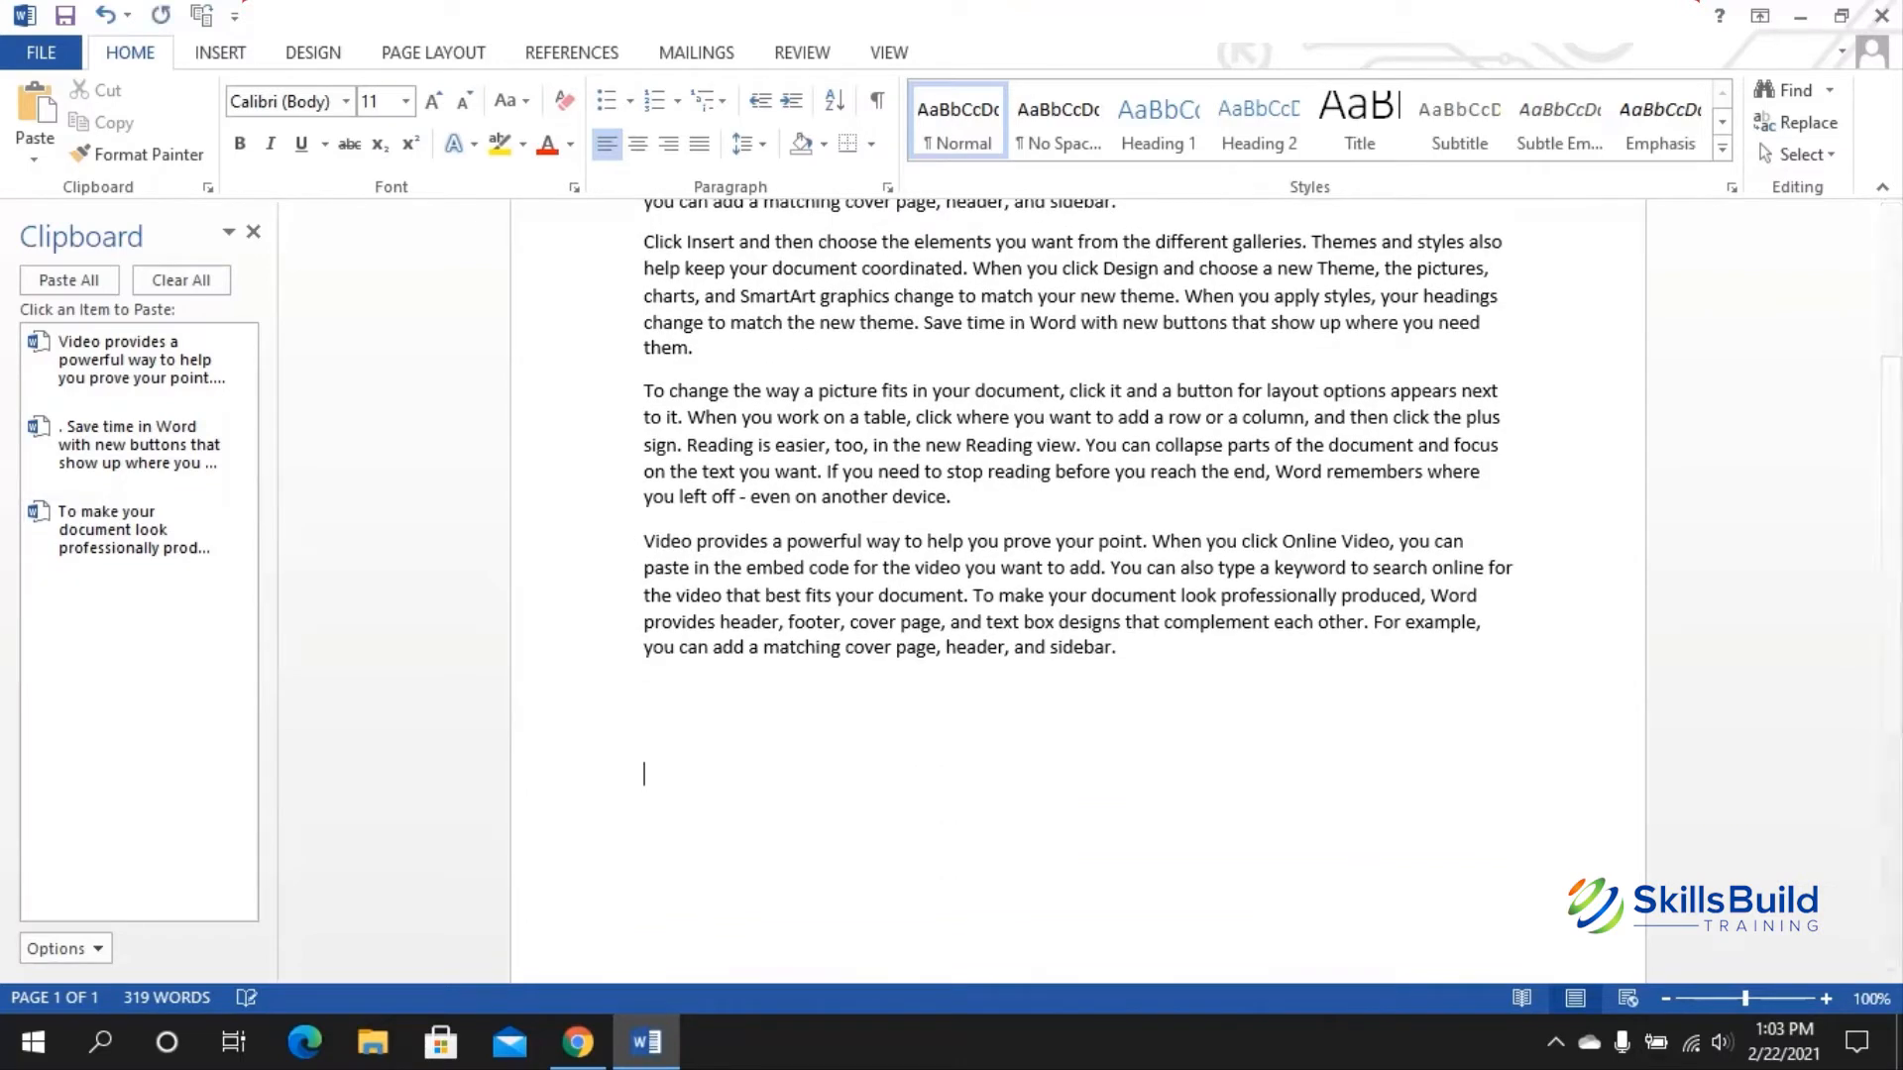
pyautogui.scroll(-5, 1079, 496)
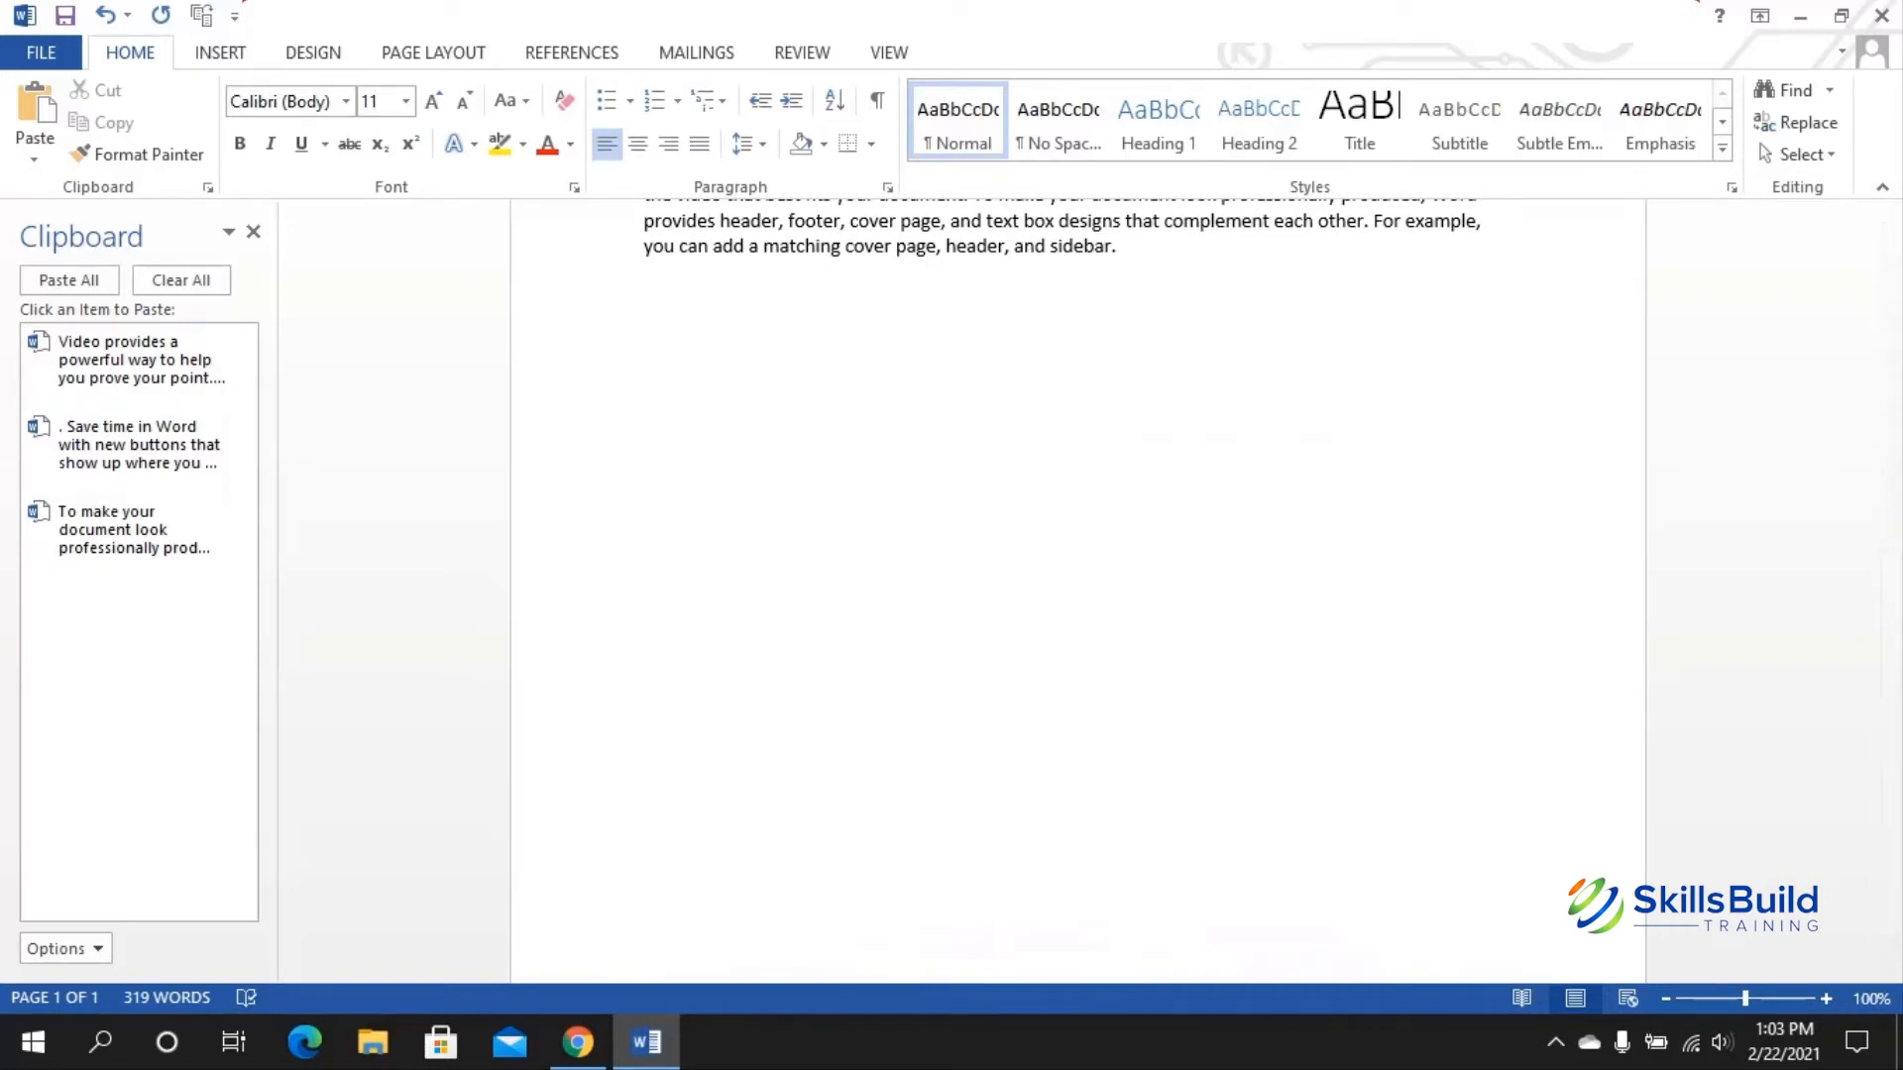
pyautogui.click(69, 280)
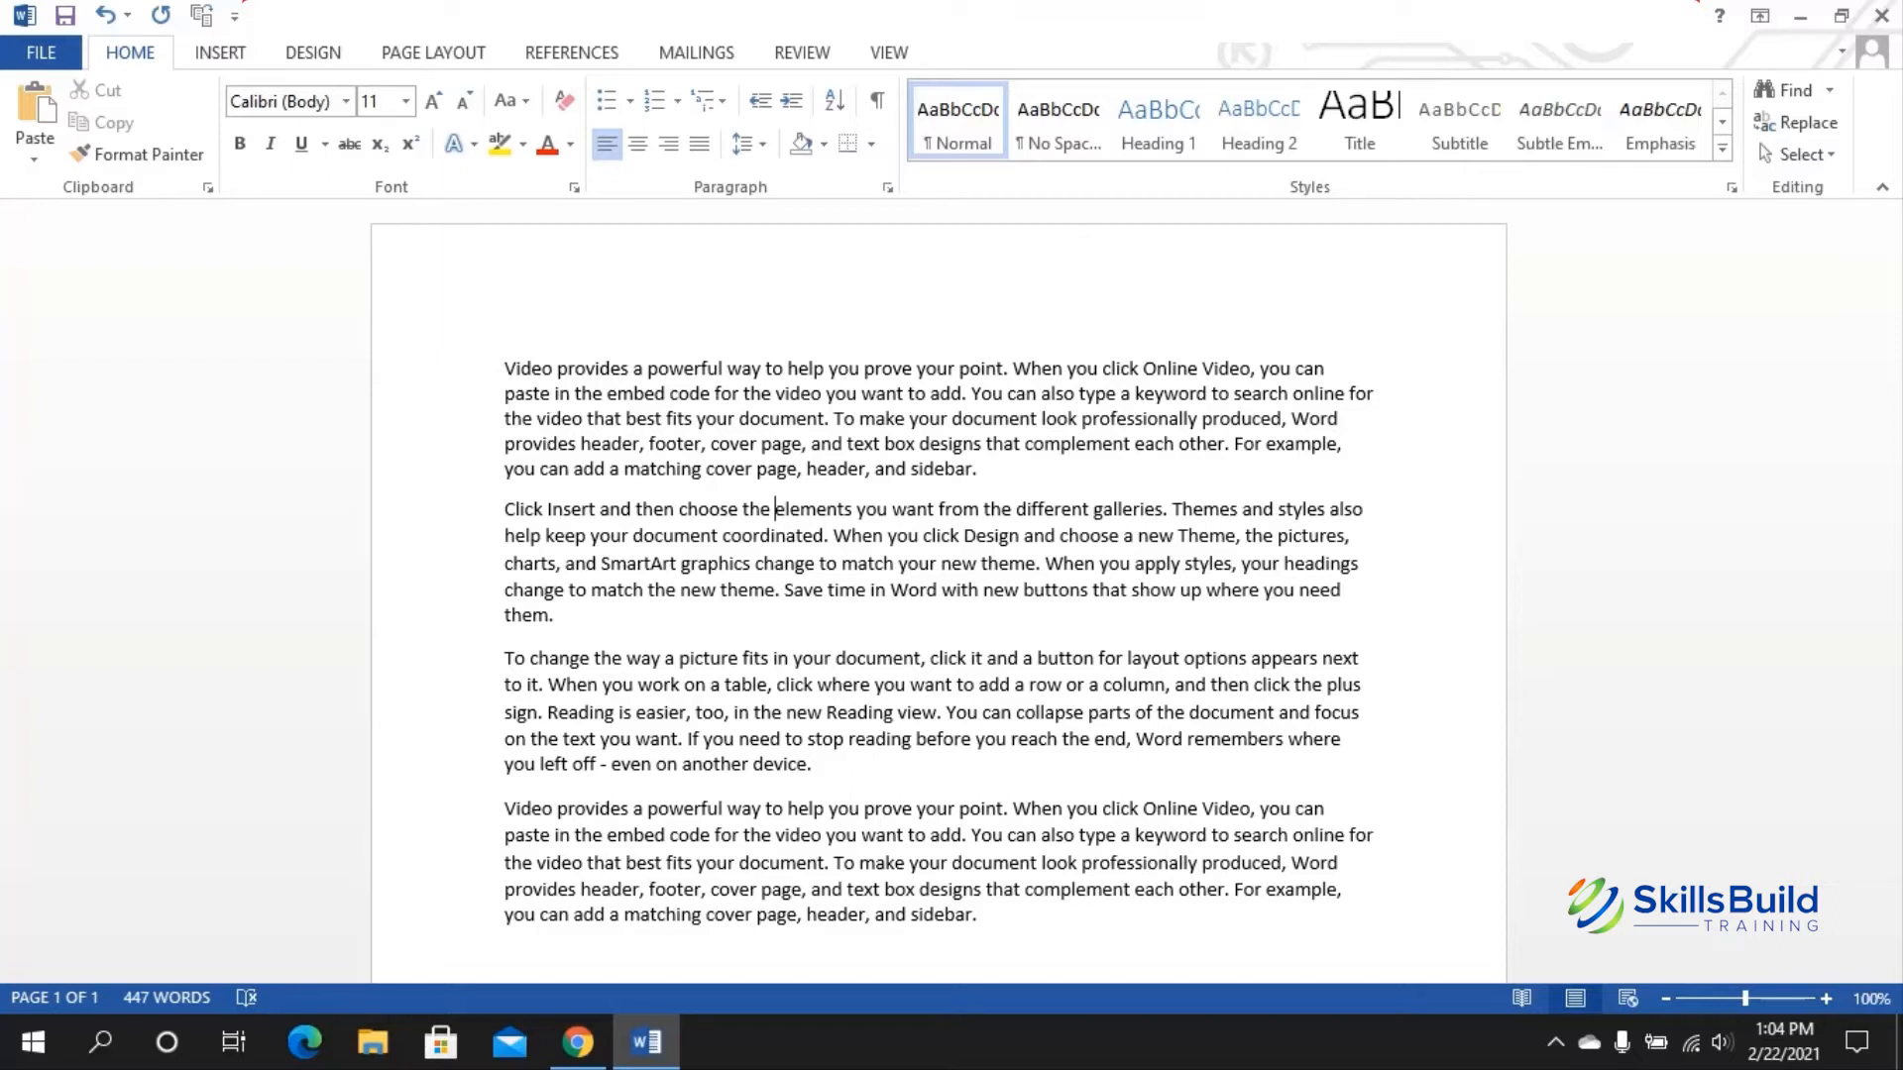
# Step: Share the document by email as an attachment and write "this is the msg" in the message body
pyautogui.click(40, 53)
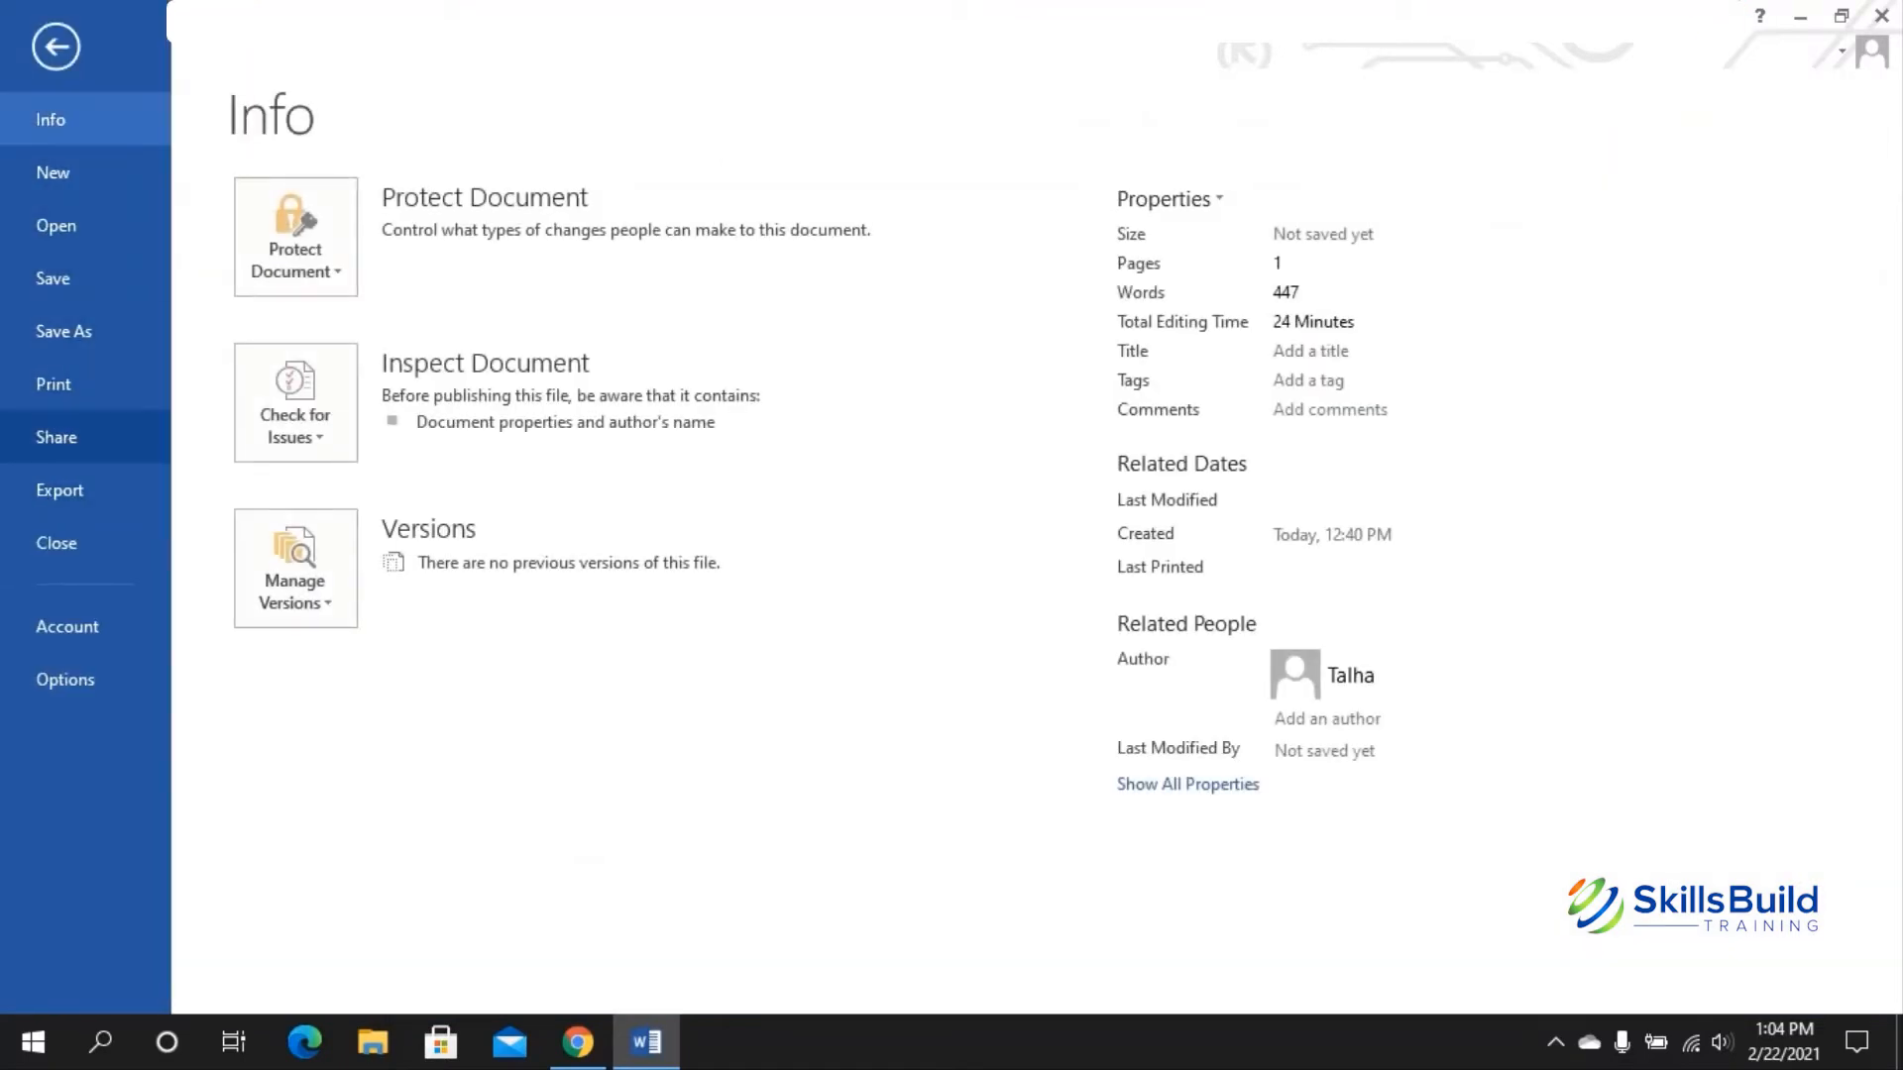
pyautogui.click(56, 437)
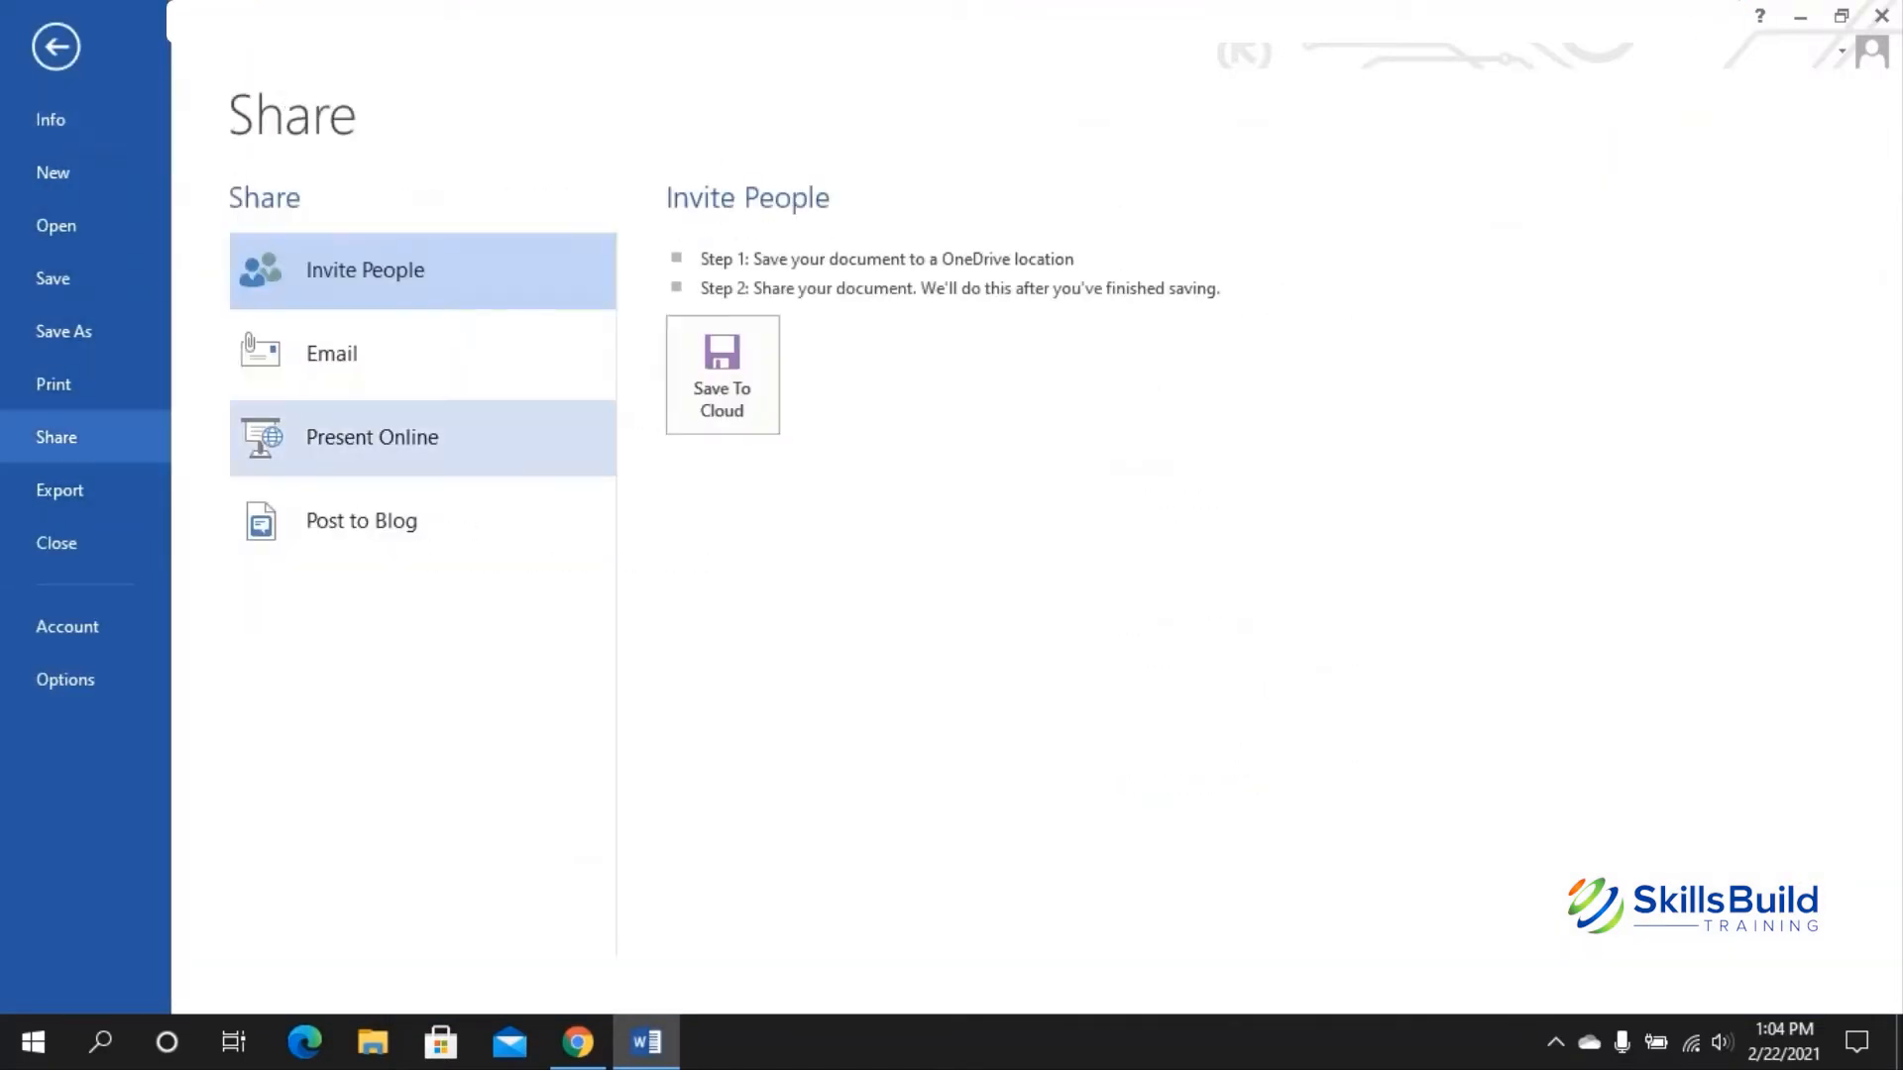
pyautogui.click(422, 354)
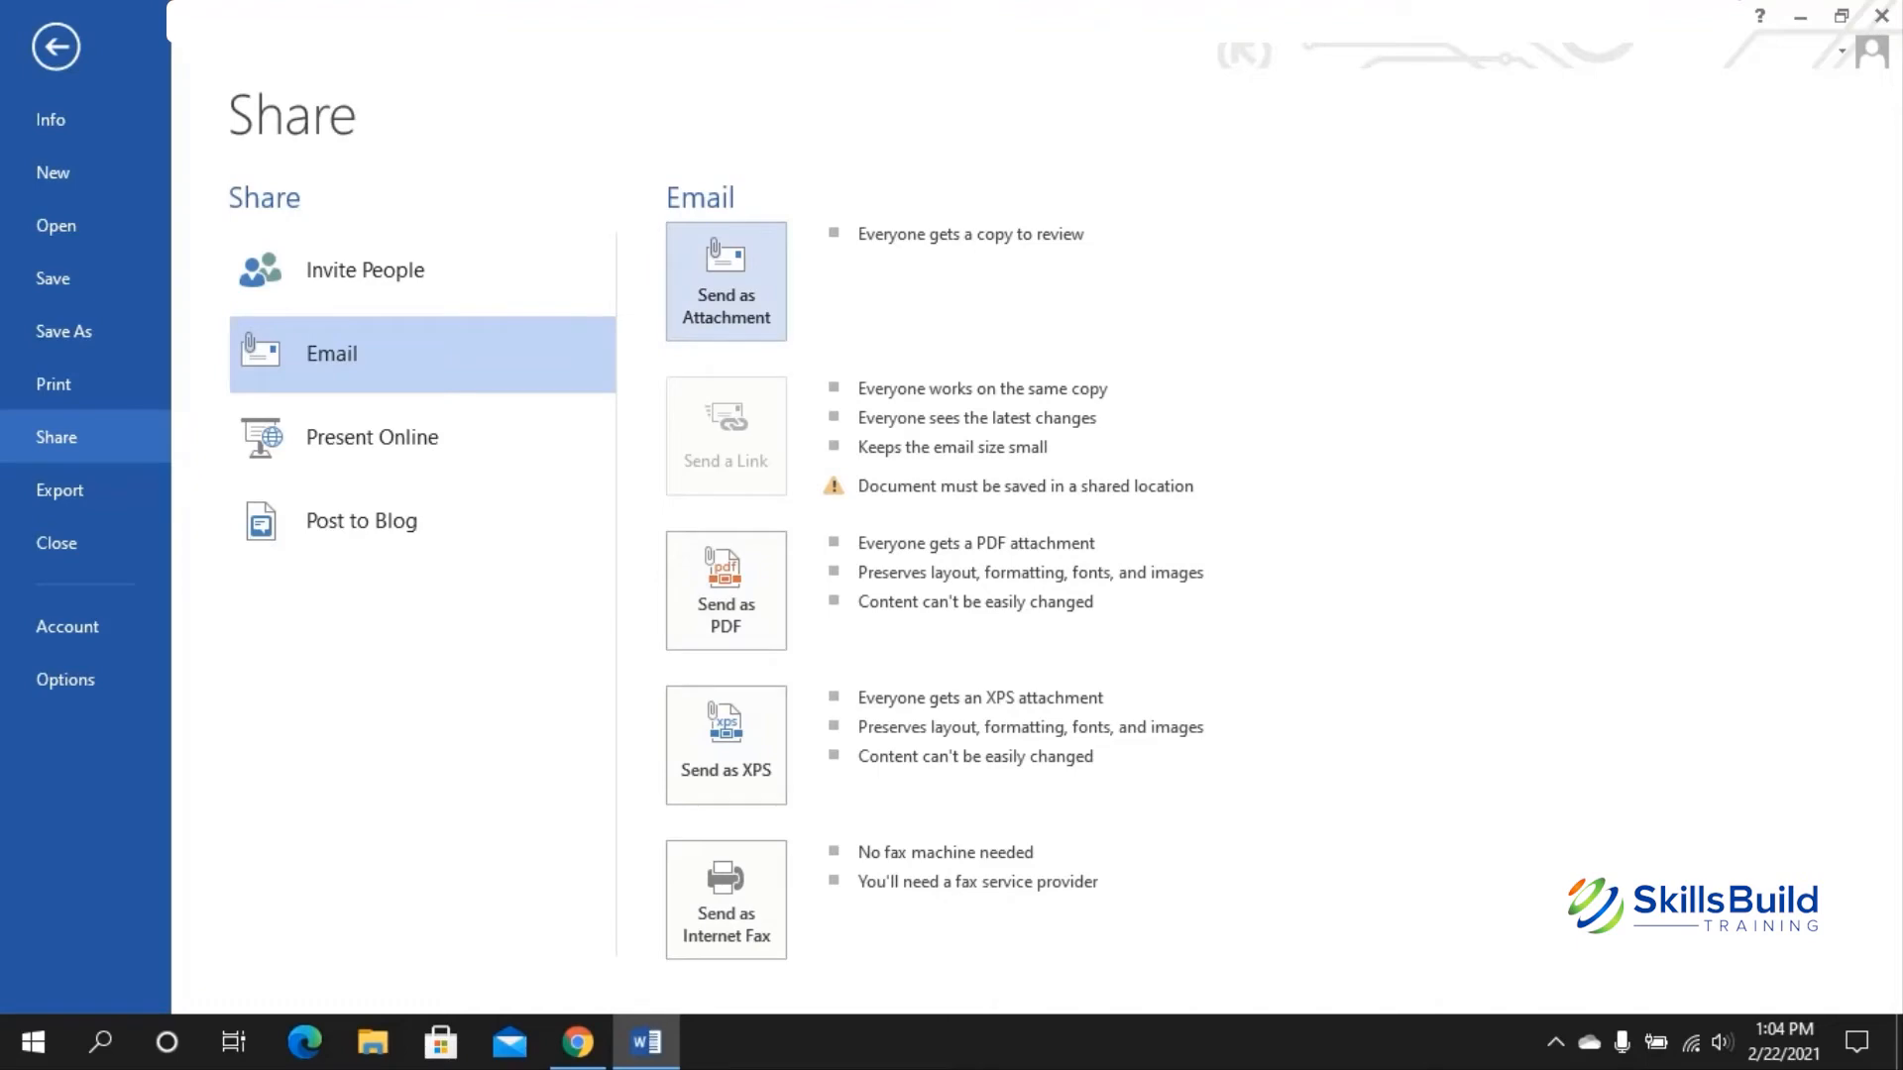
pyautogui.click(727, 283)
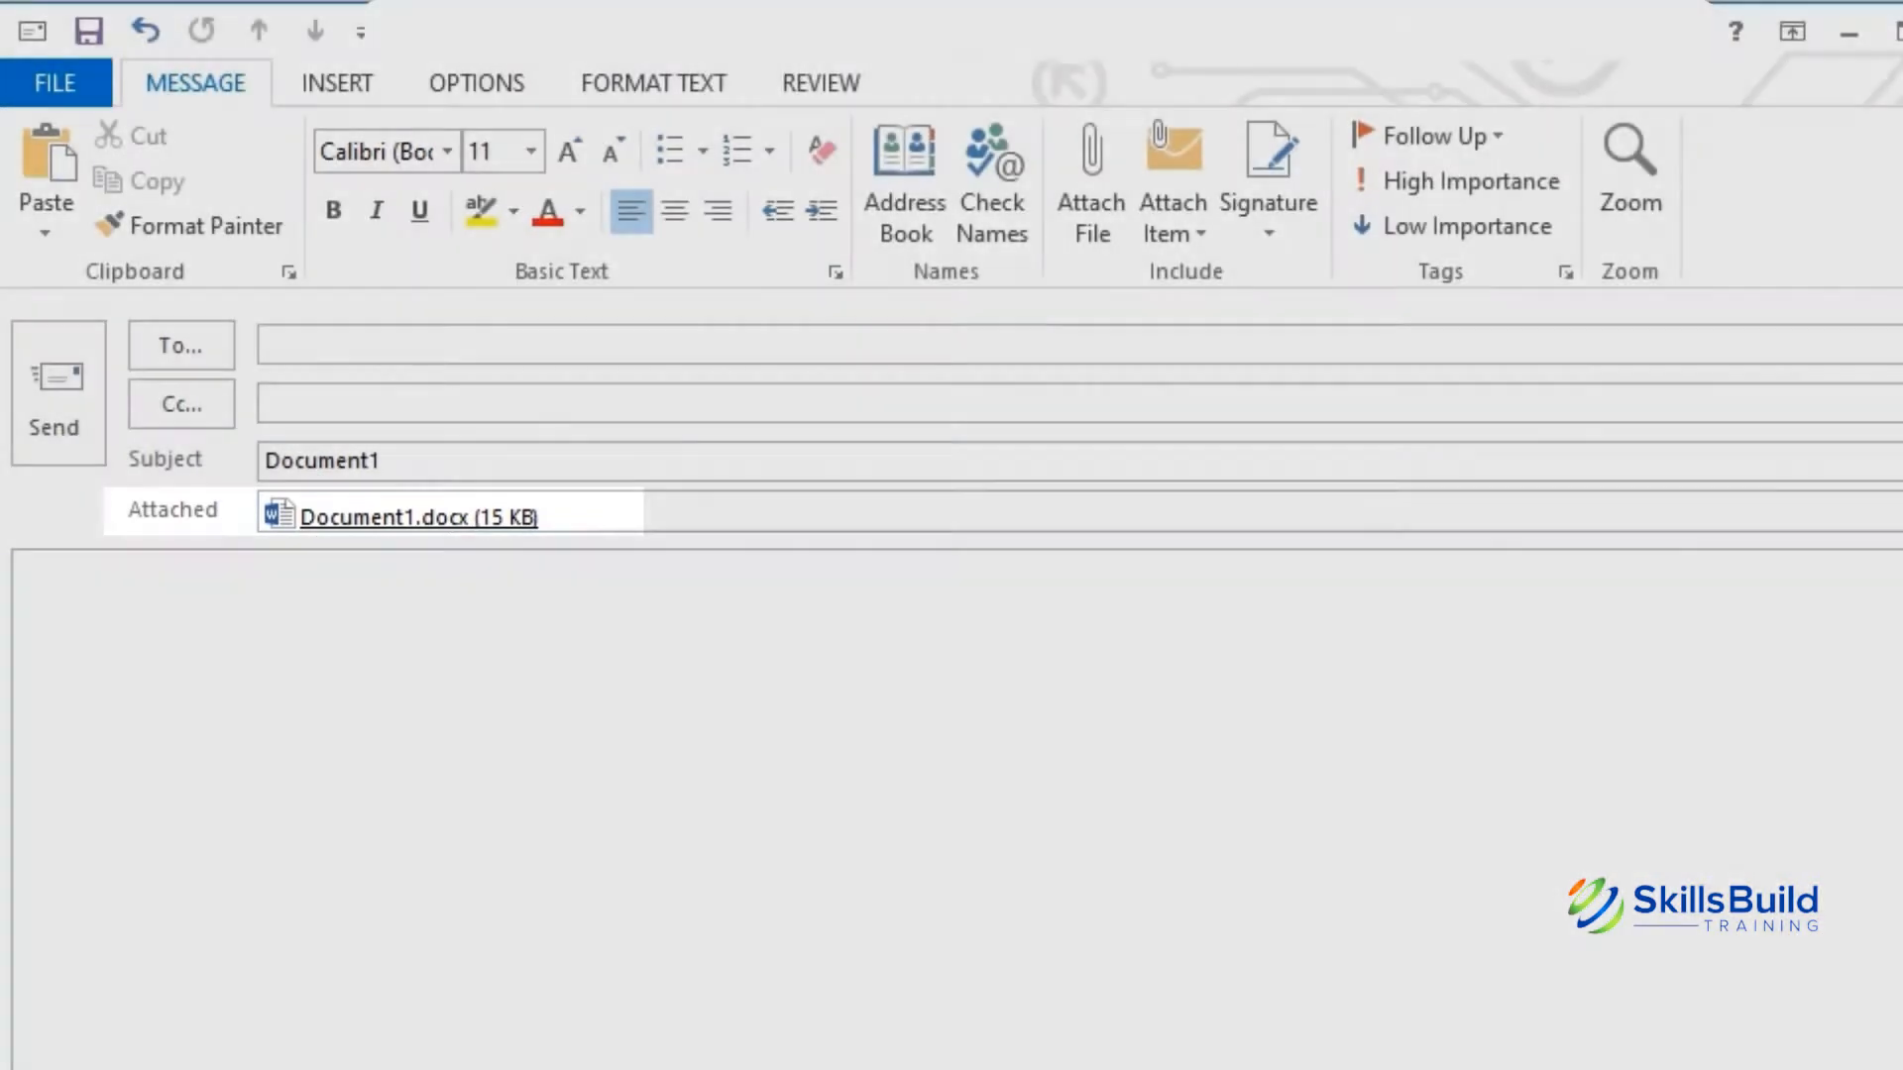
pyautogui.write('this is th')
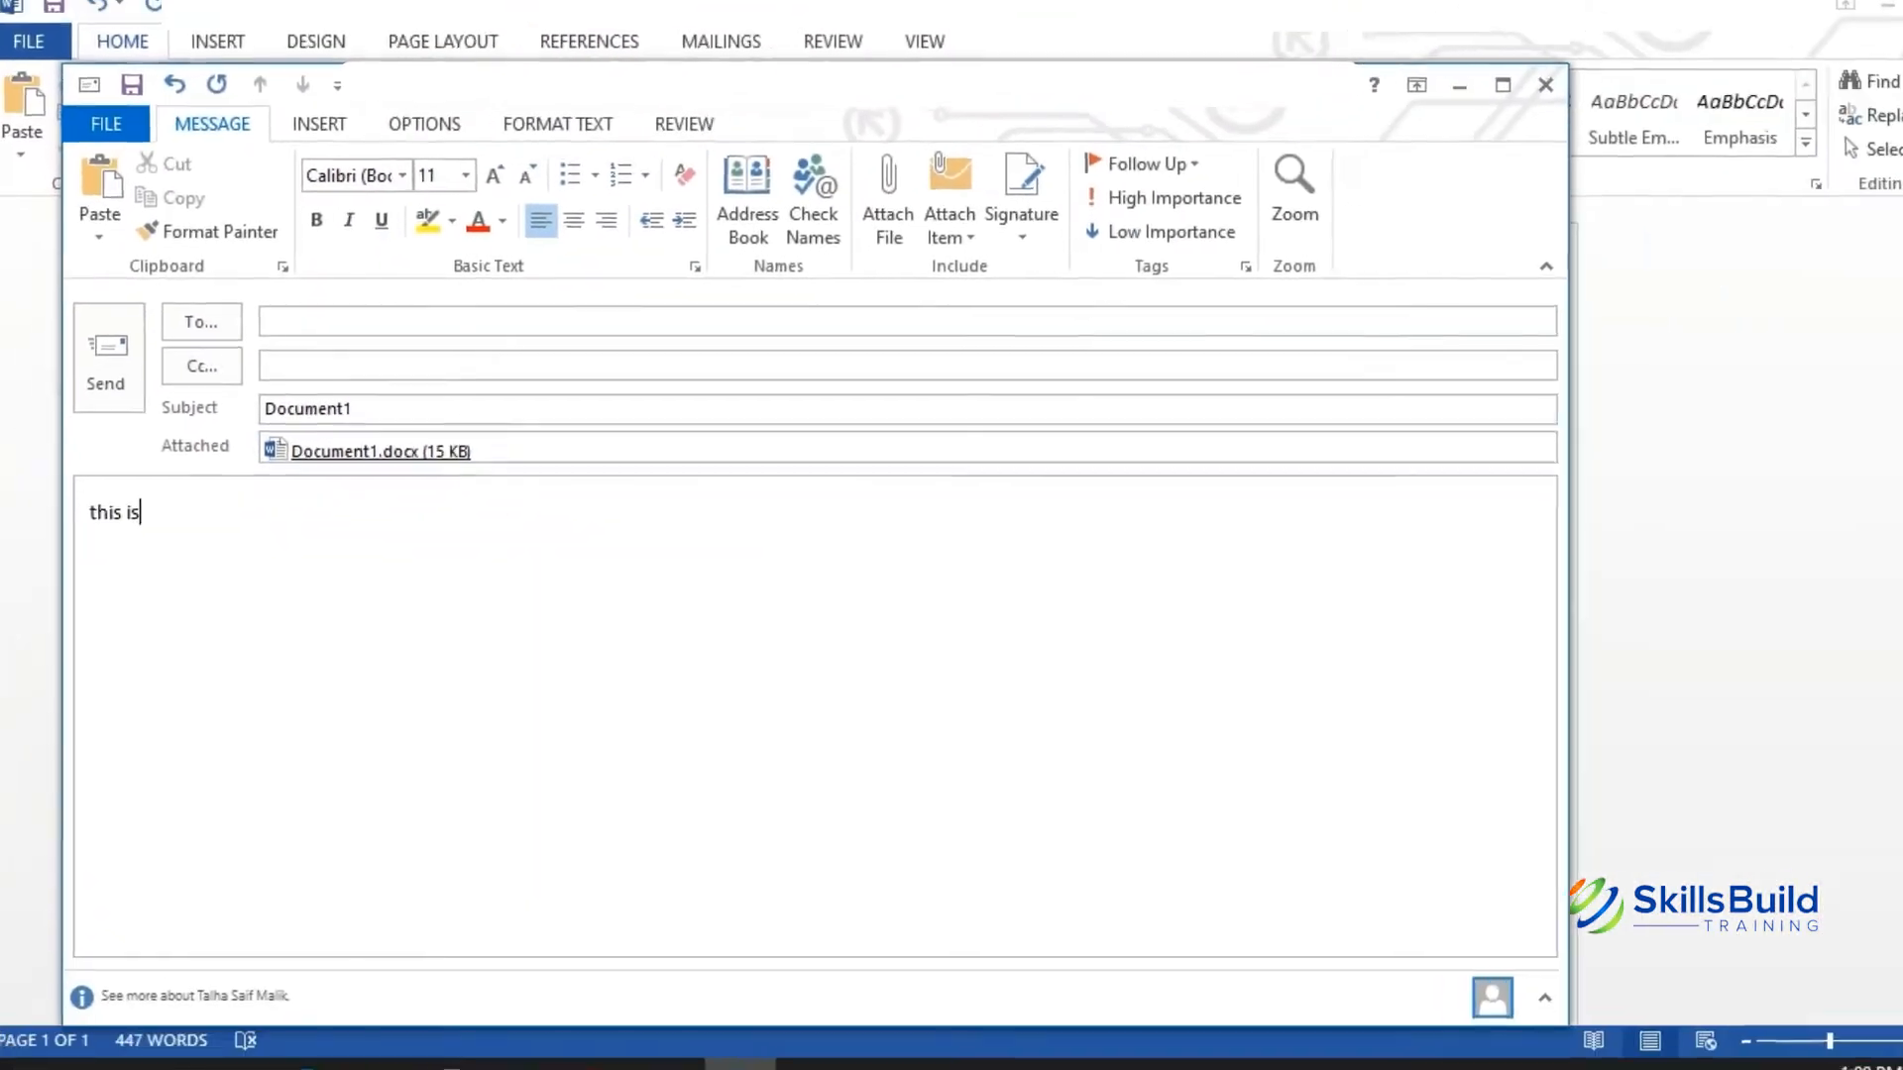
pyautogui.write('e msg')
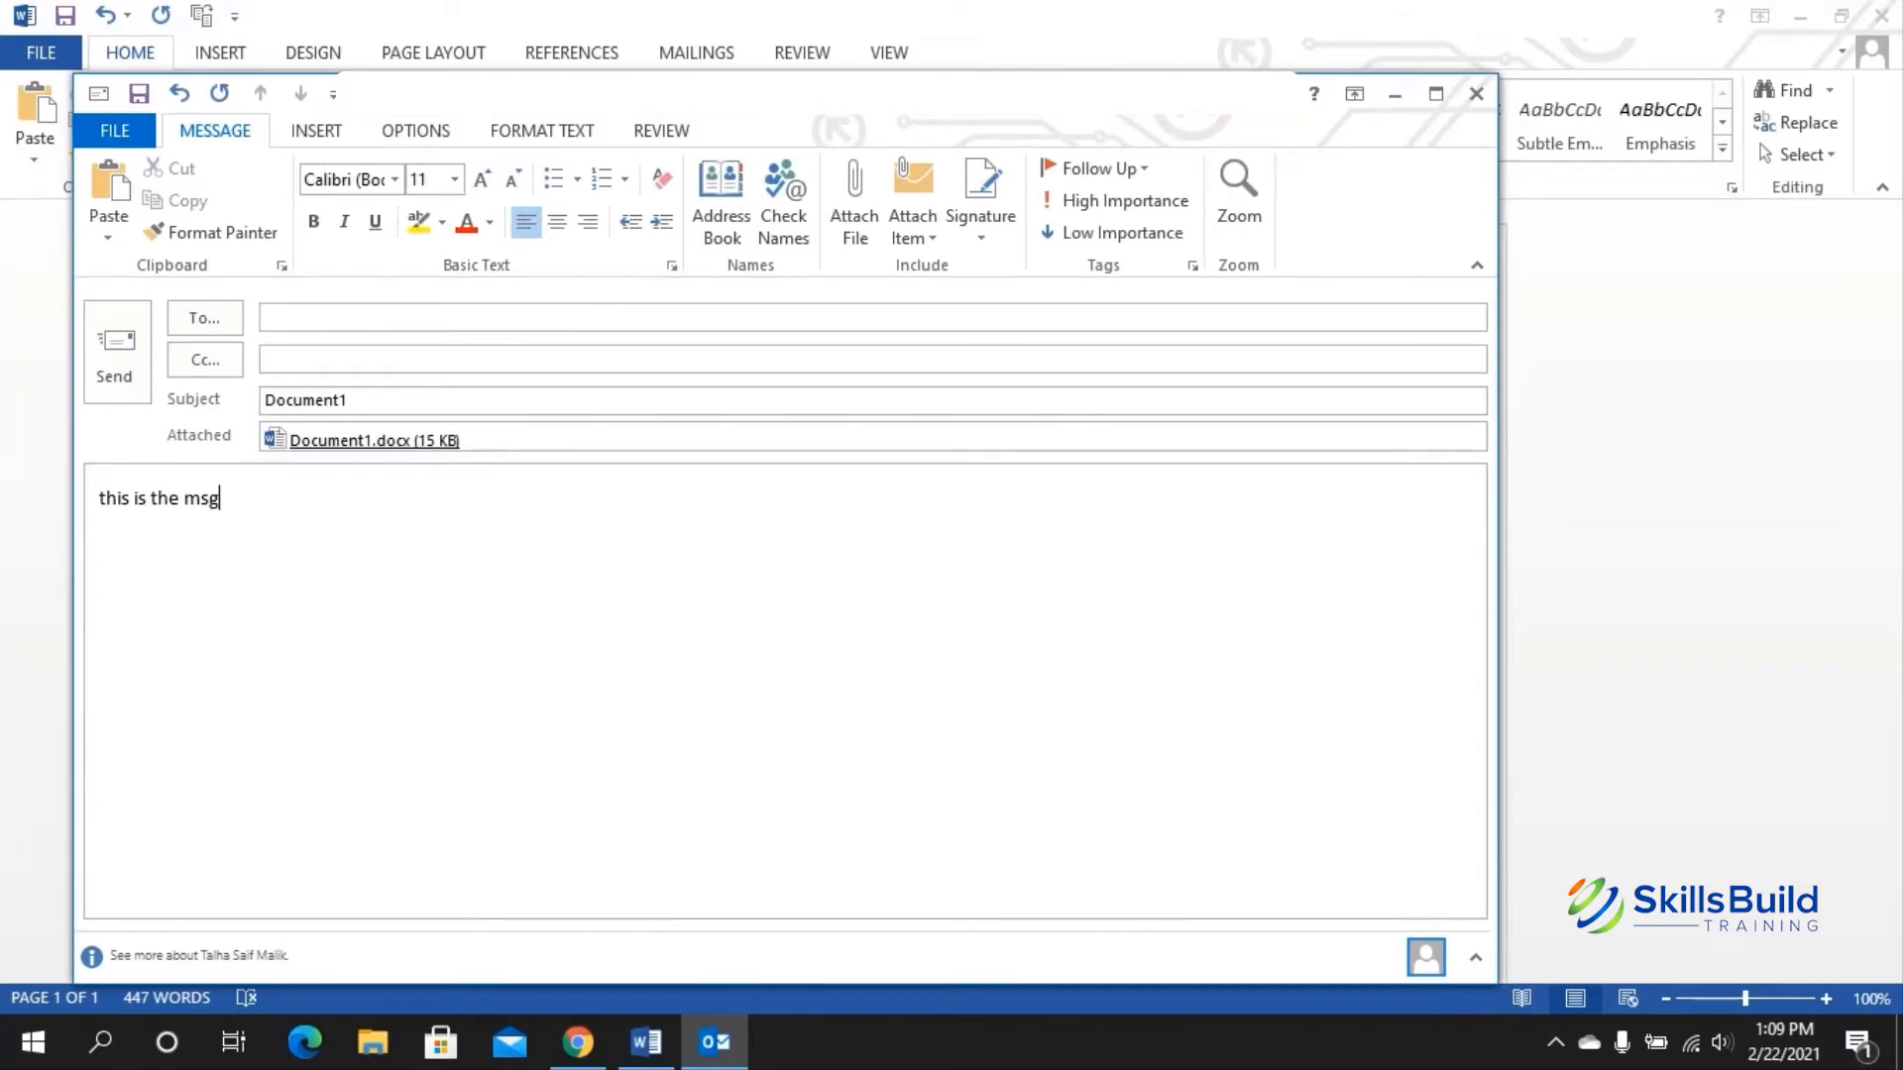
# Step: Fill in the recipient's e-mail address and send the message with the attached Document1.docx
pyautogui.click(266, 317)
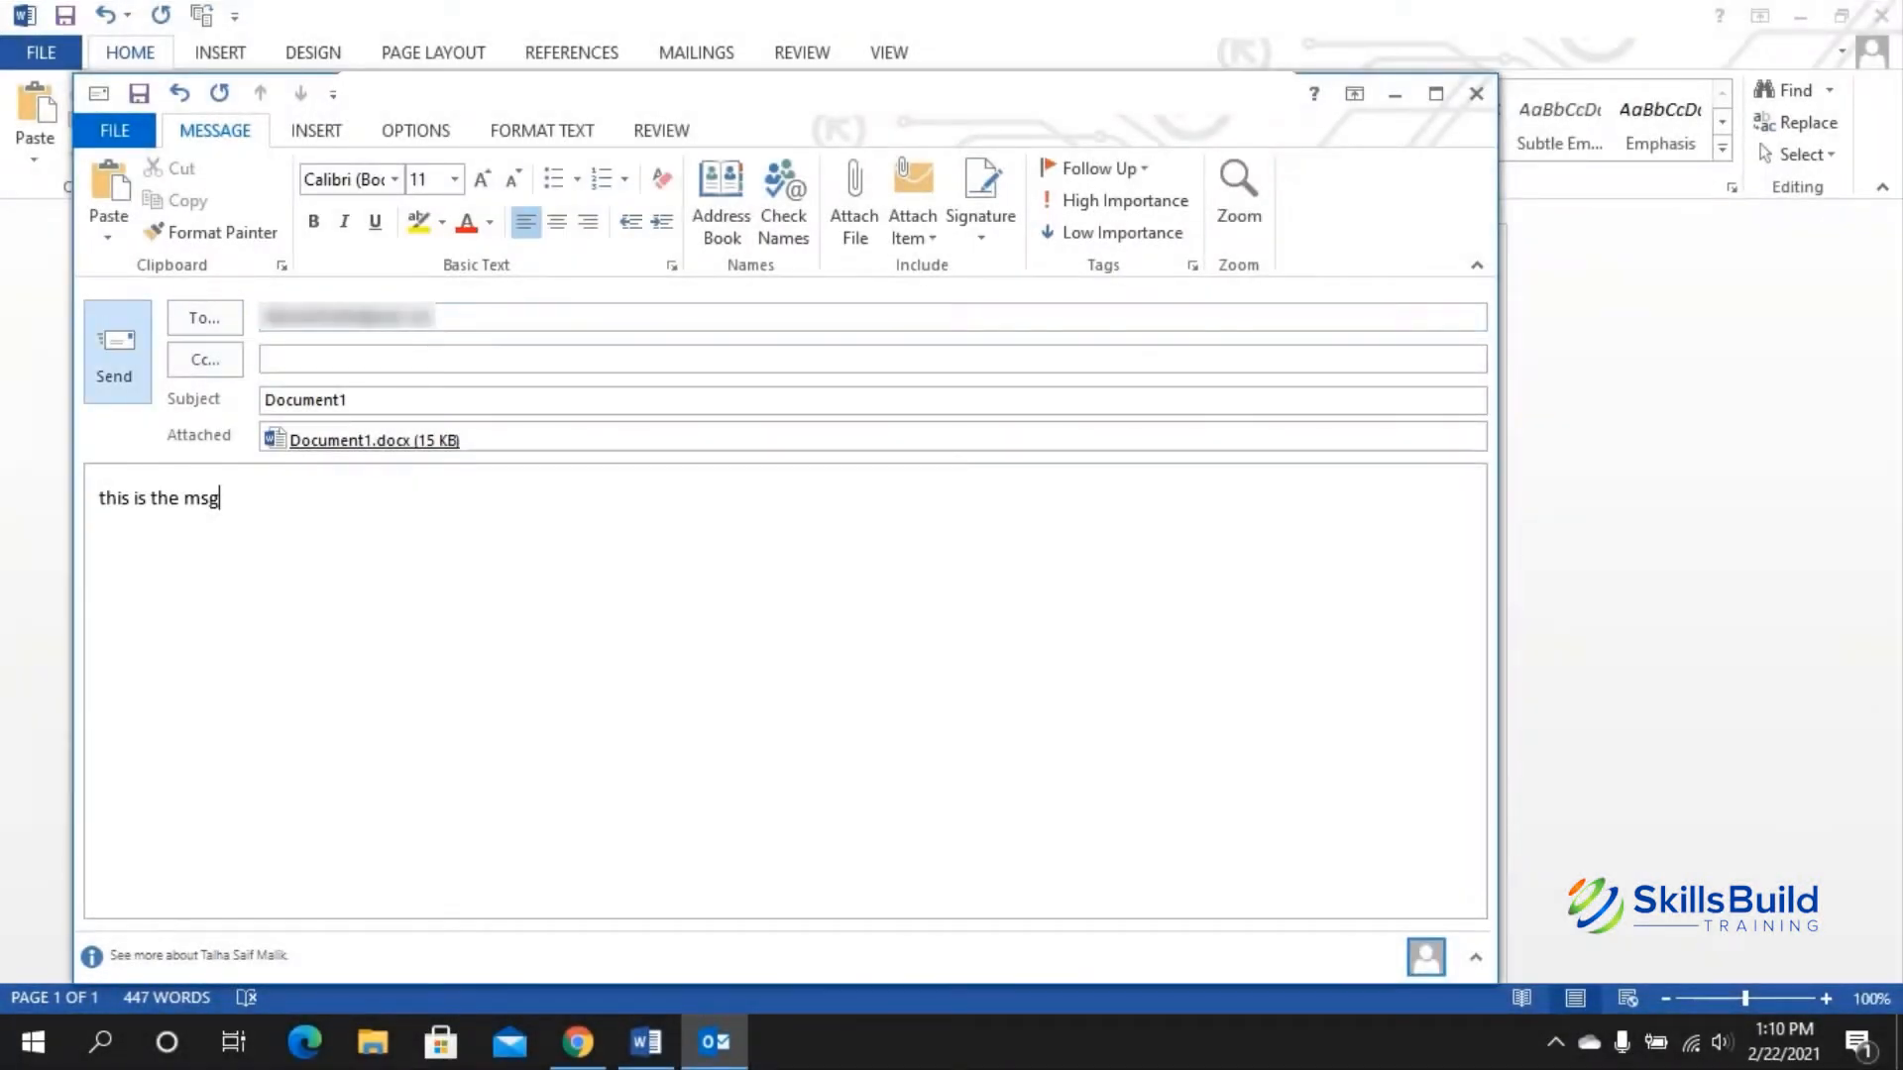
pyautogui.click(114, 352)
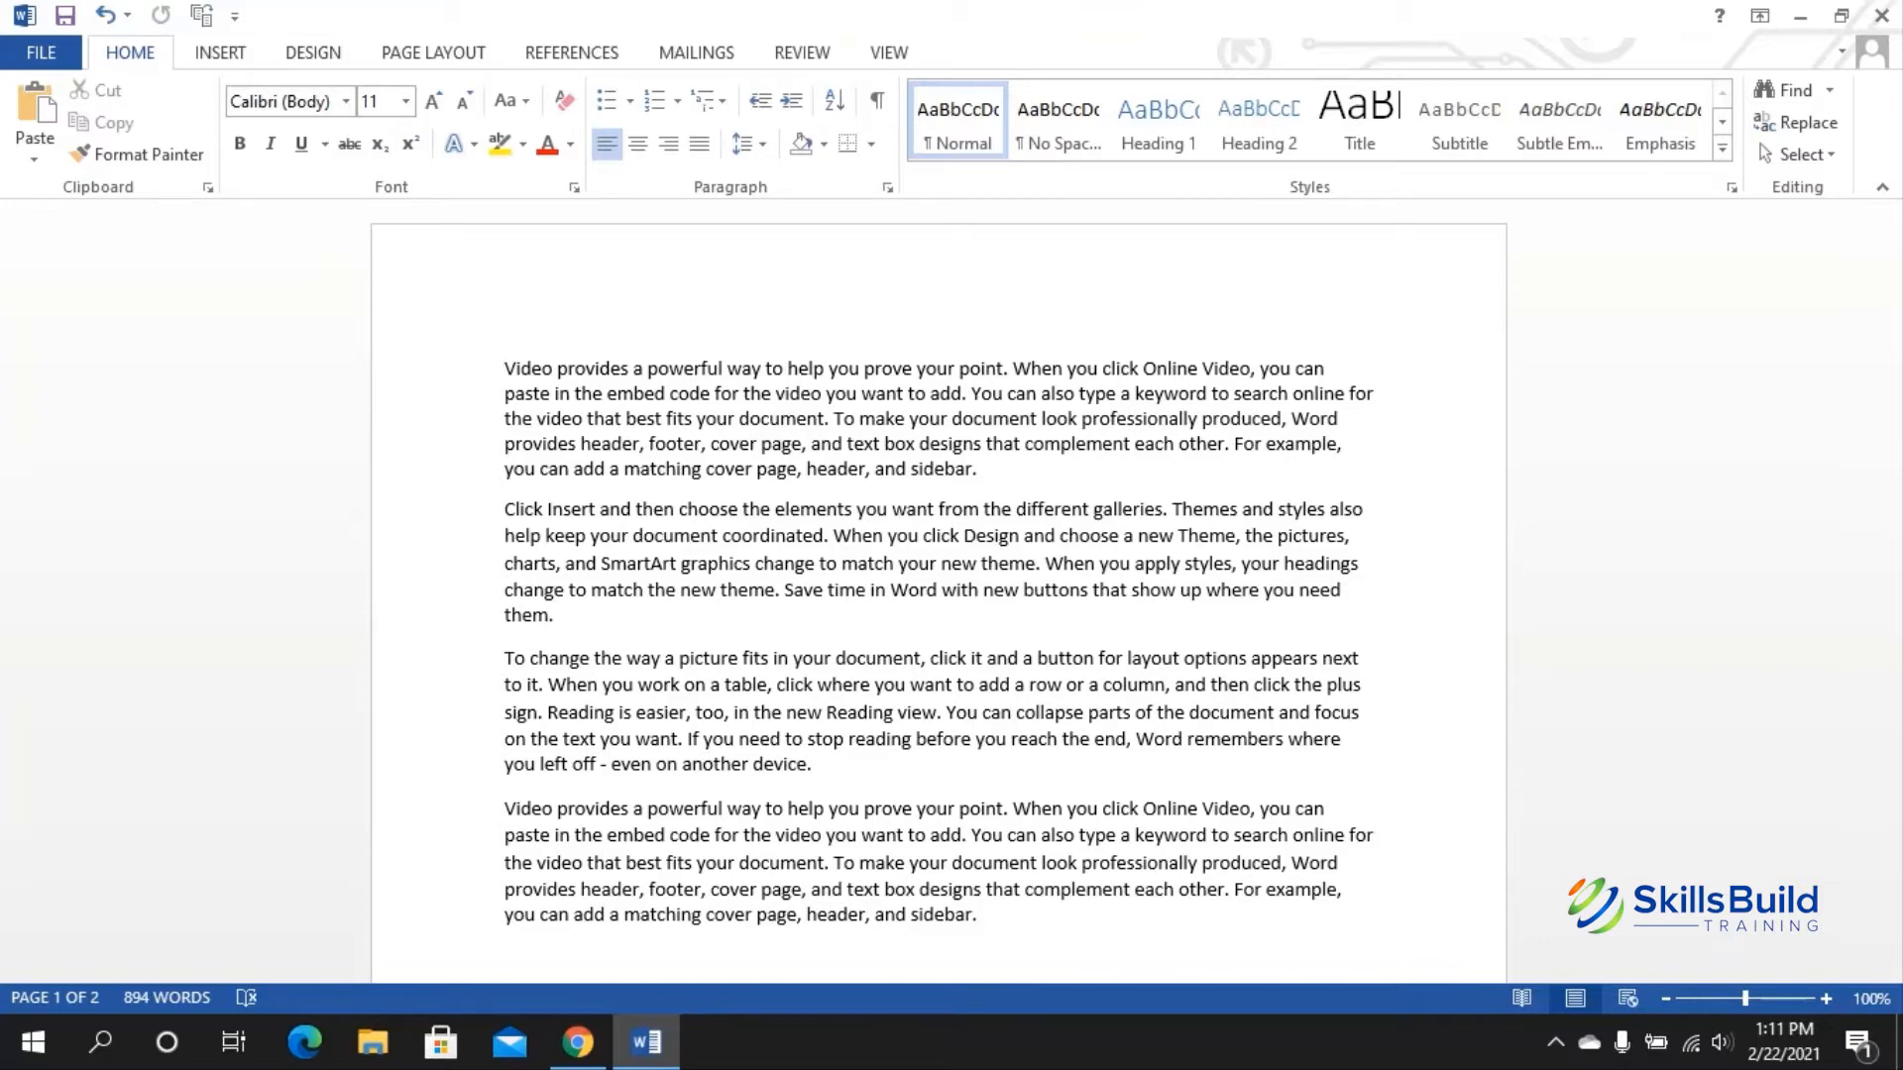
# Step: Split the document window into two panes and bring the second page's text into view in the lower pane
pyautogui.scroll(-10, 939, 595)
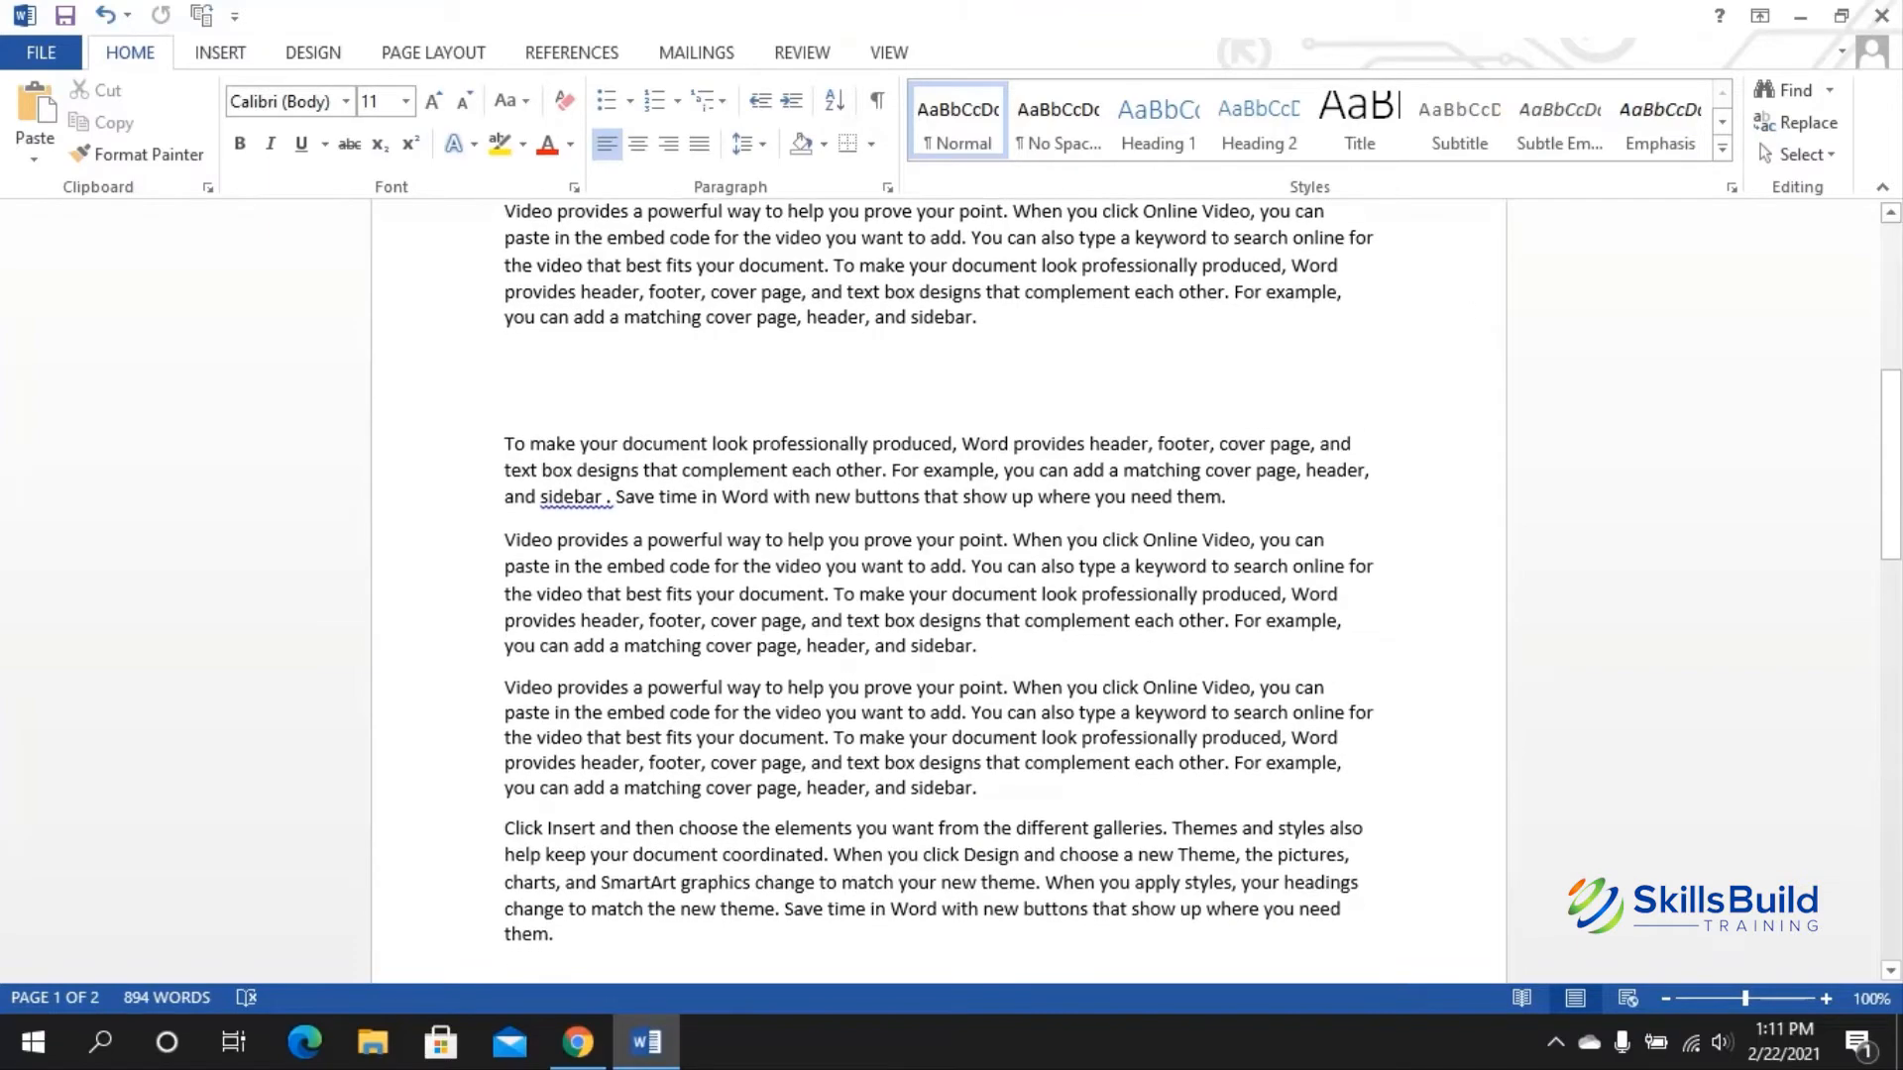
pyautogui.scroll(10, 938, 595)
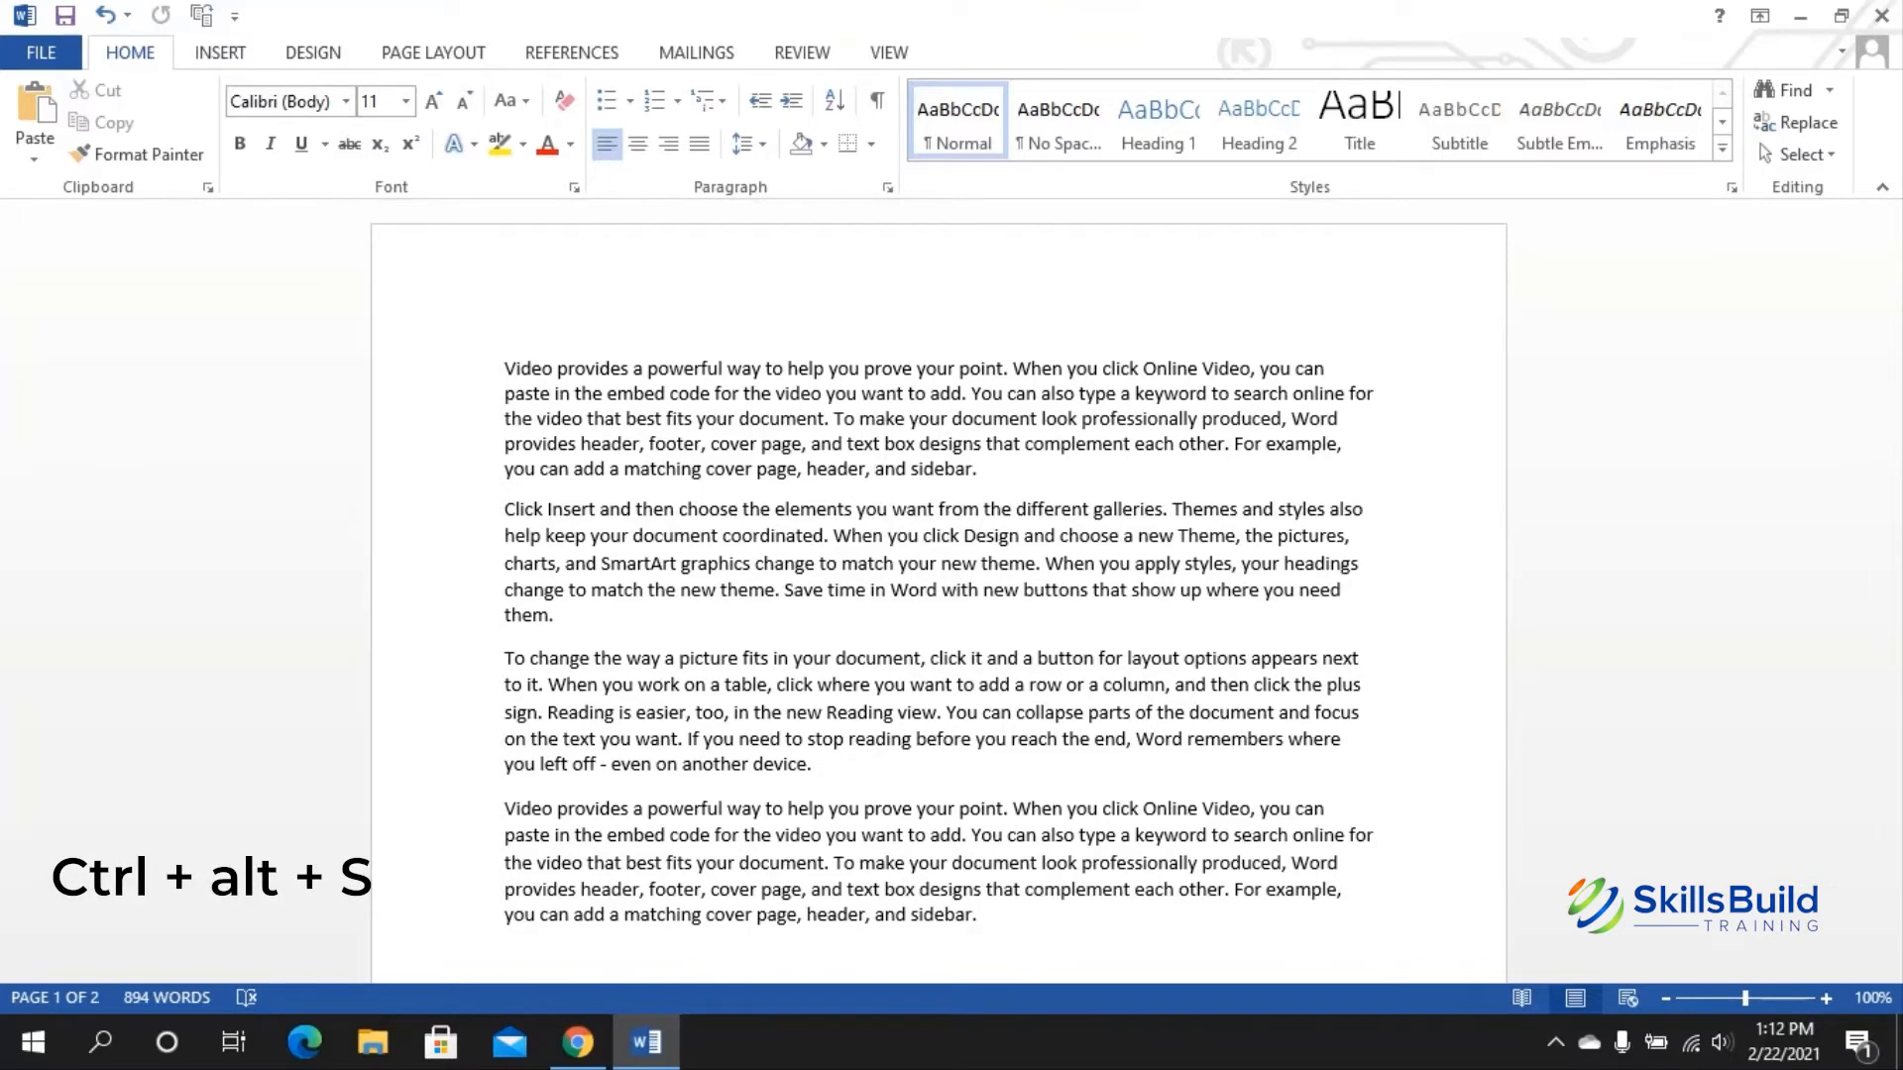
pyautogui.hotkey('ctrl', 'alt', 's')
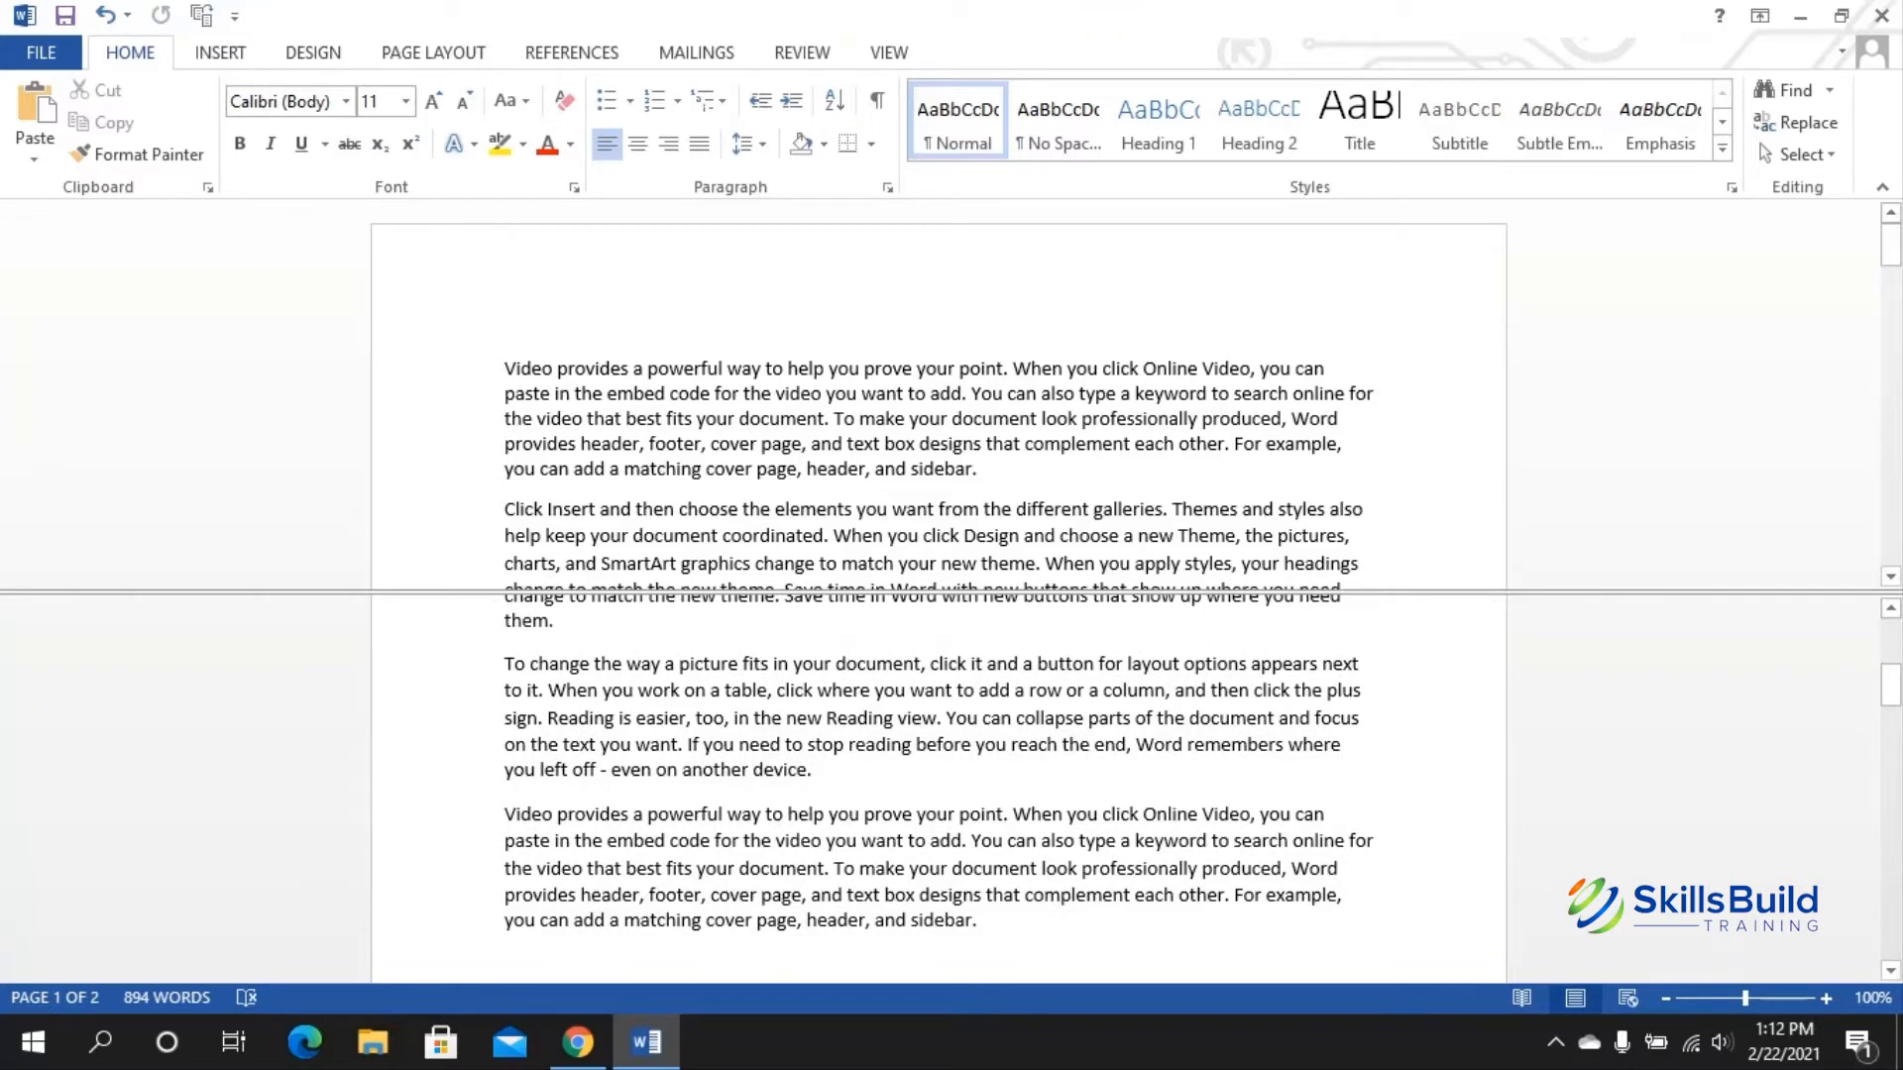
pyautogui.scroll(-15, 939, 788)
pyautogui.scroll(-10, 938, 788)
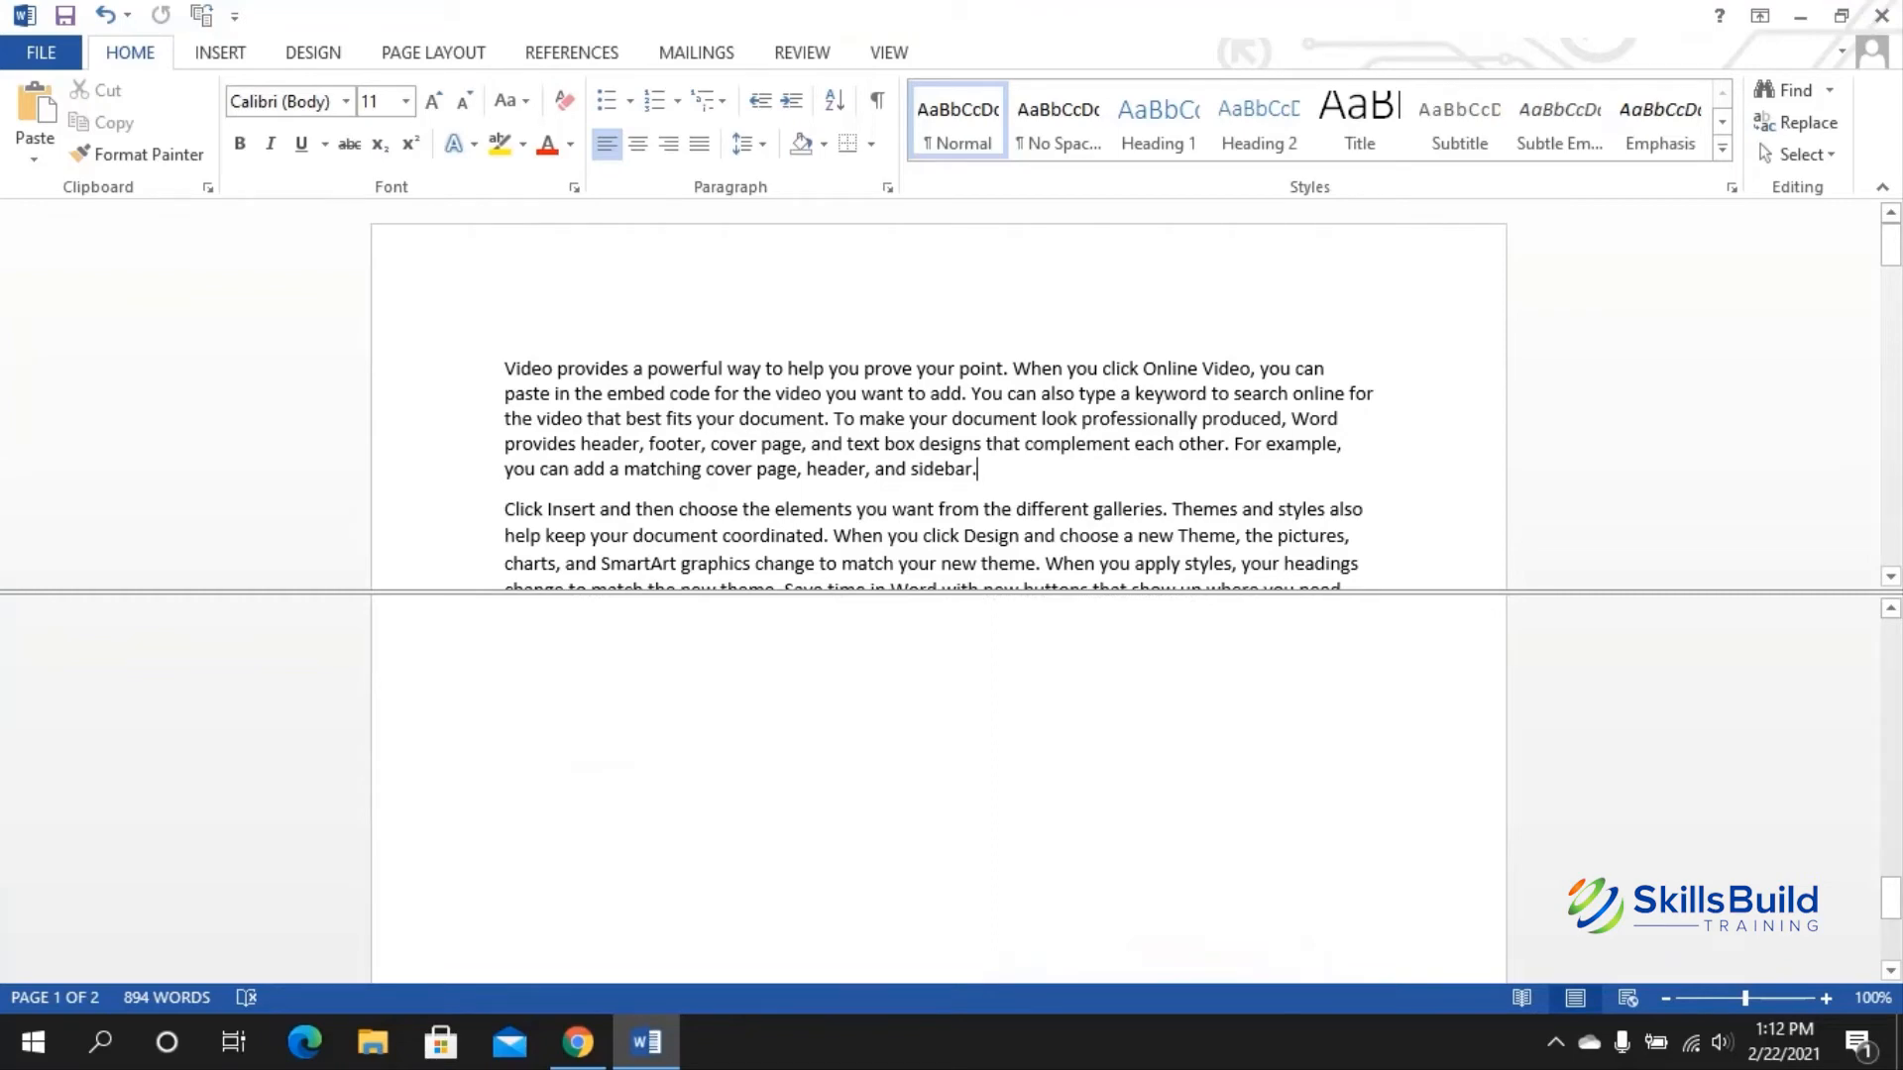
pyautogui.scroll(10, 938, 788)
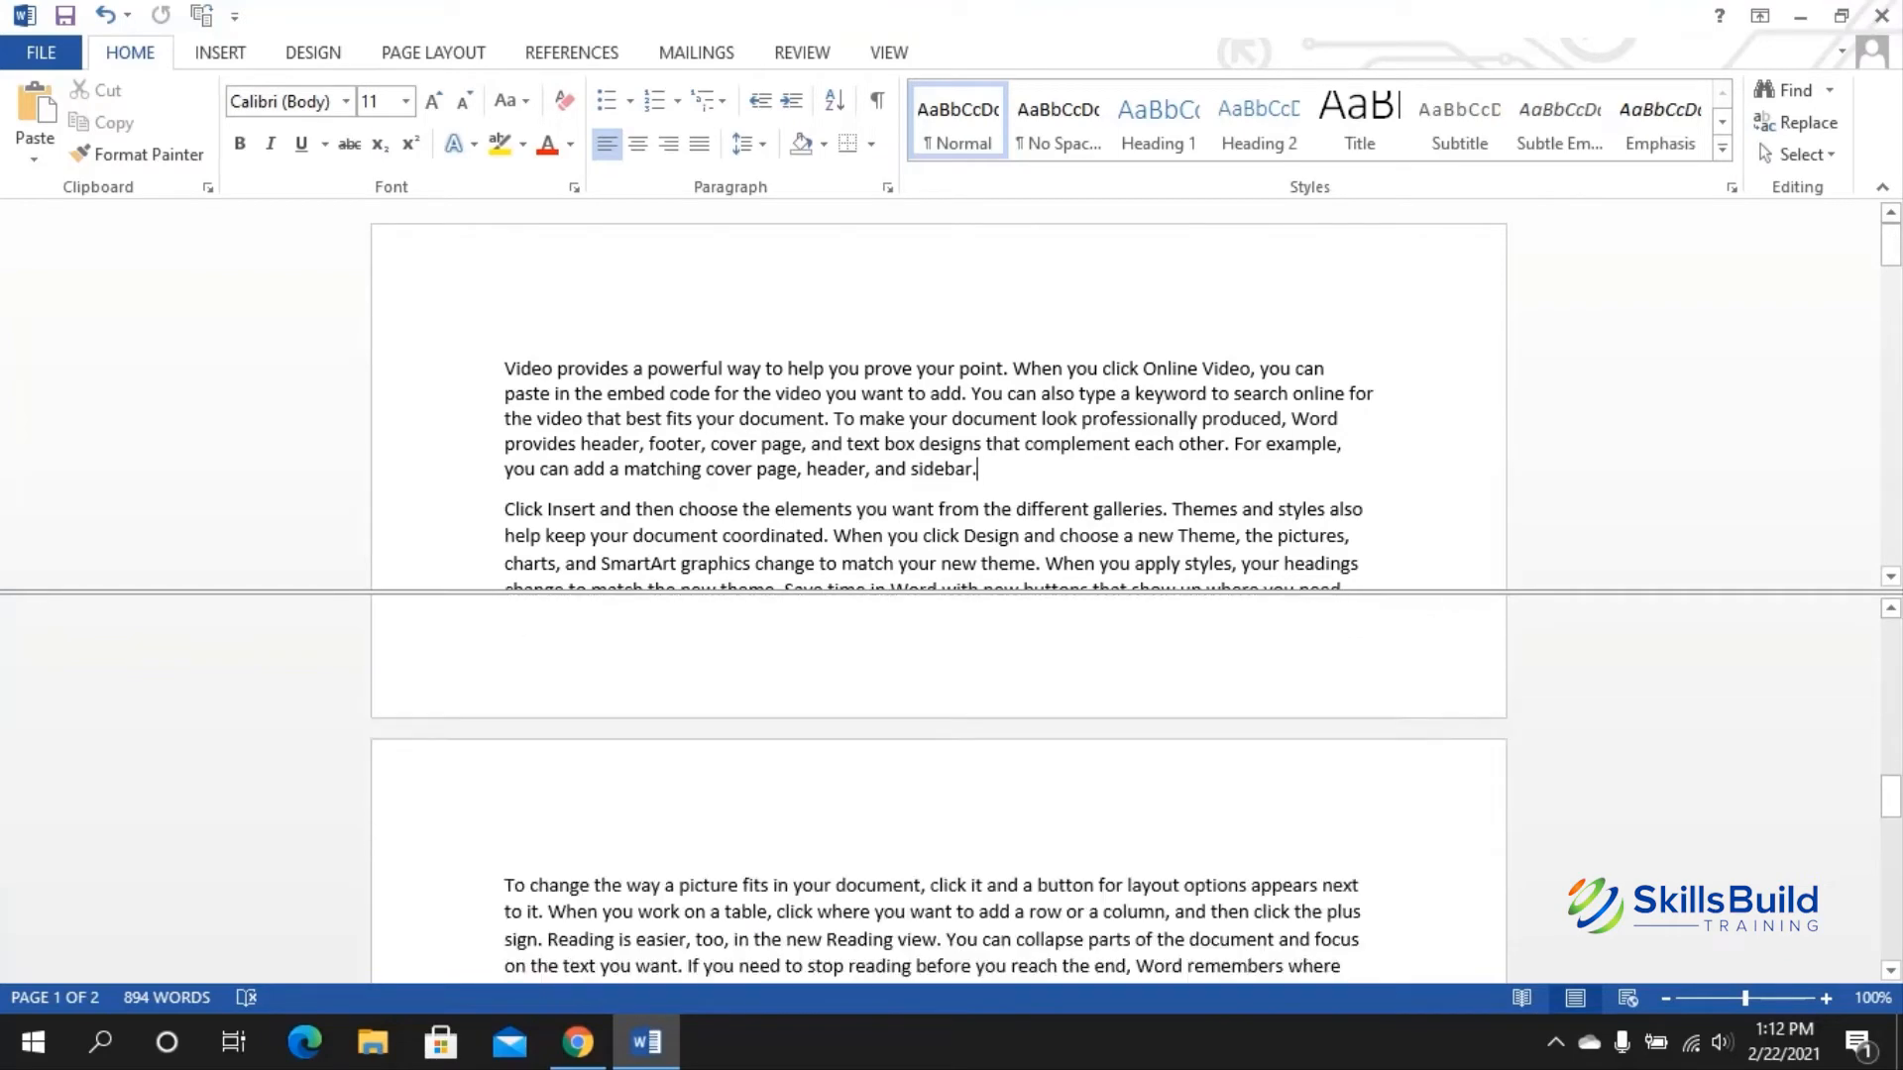
pyautogui.scroll(-3, 938, 788)
# Step: Add "This is cool" at the end of the first paragraph and remove the window split
pyautogui.write('This is cool')
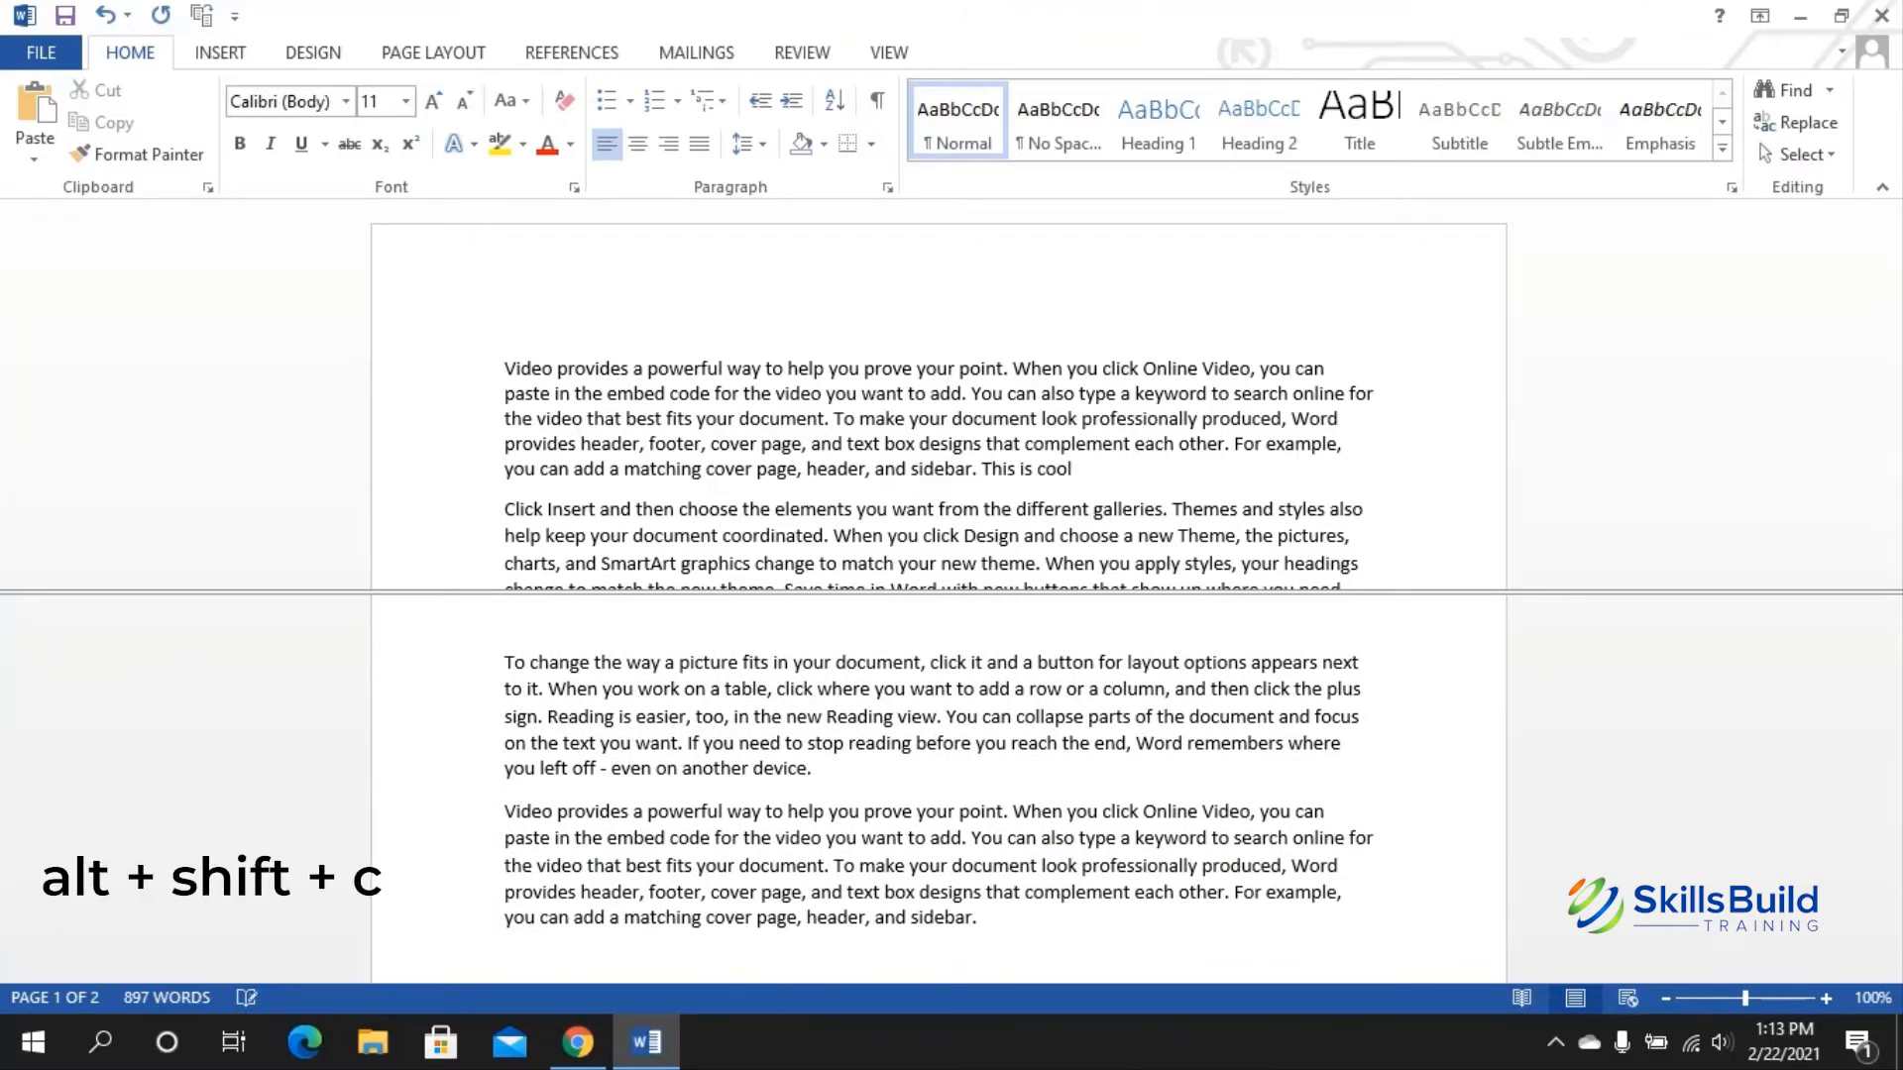
pyautogui.hotkey('alt', 'shift', 'c')
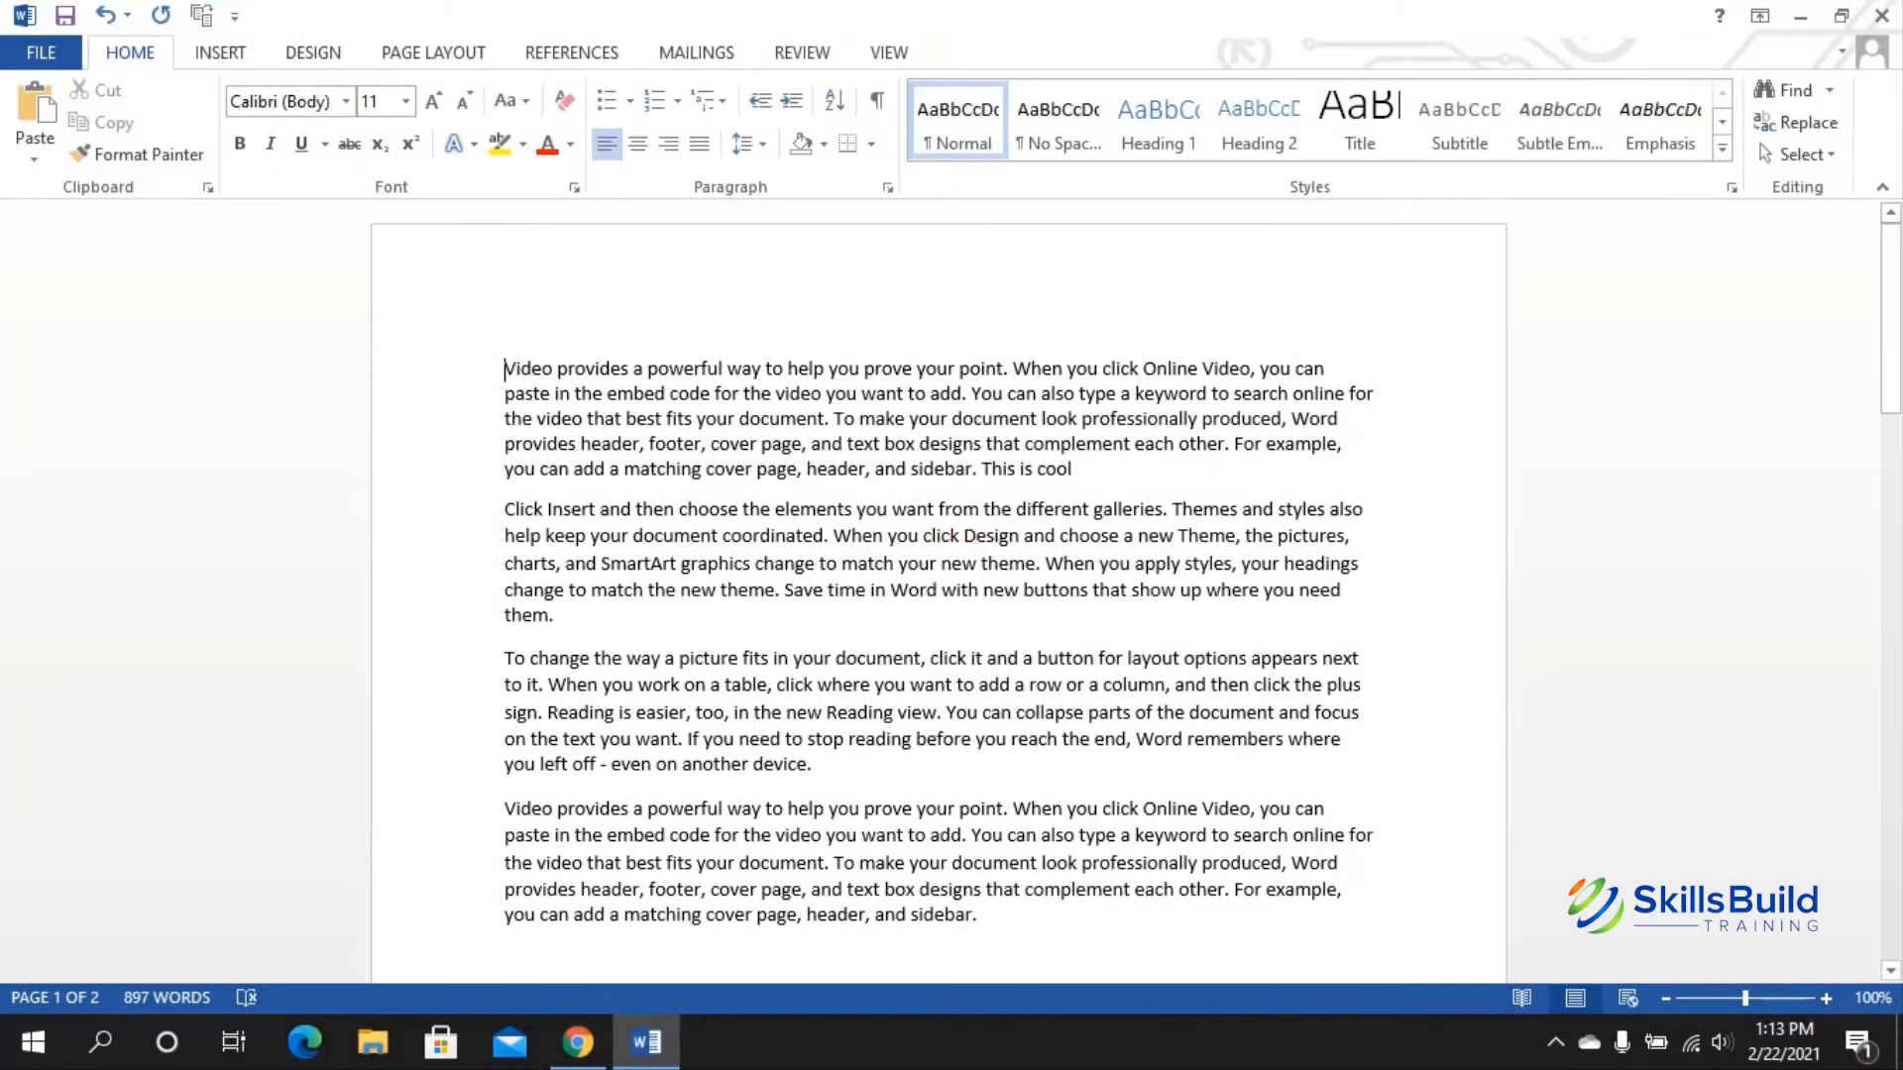
# Step: Try justified, right and centred alignment on the first paragraph
pyautogui.click(577, 445)
pyautogui.hotkey('ctrl', 'j')
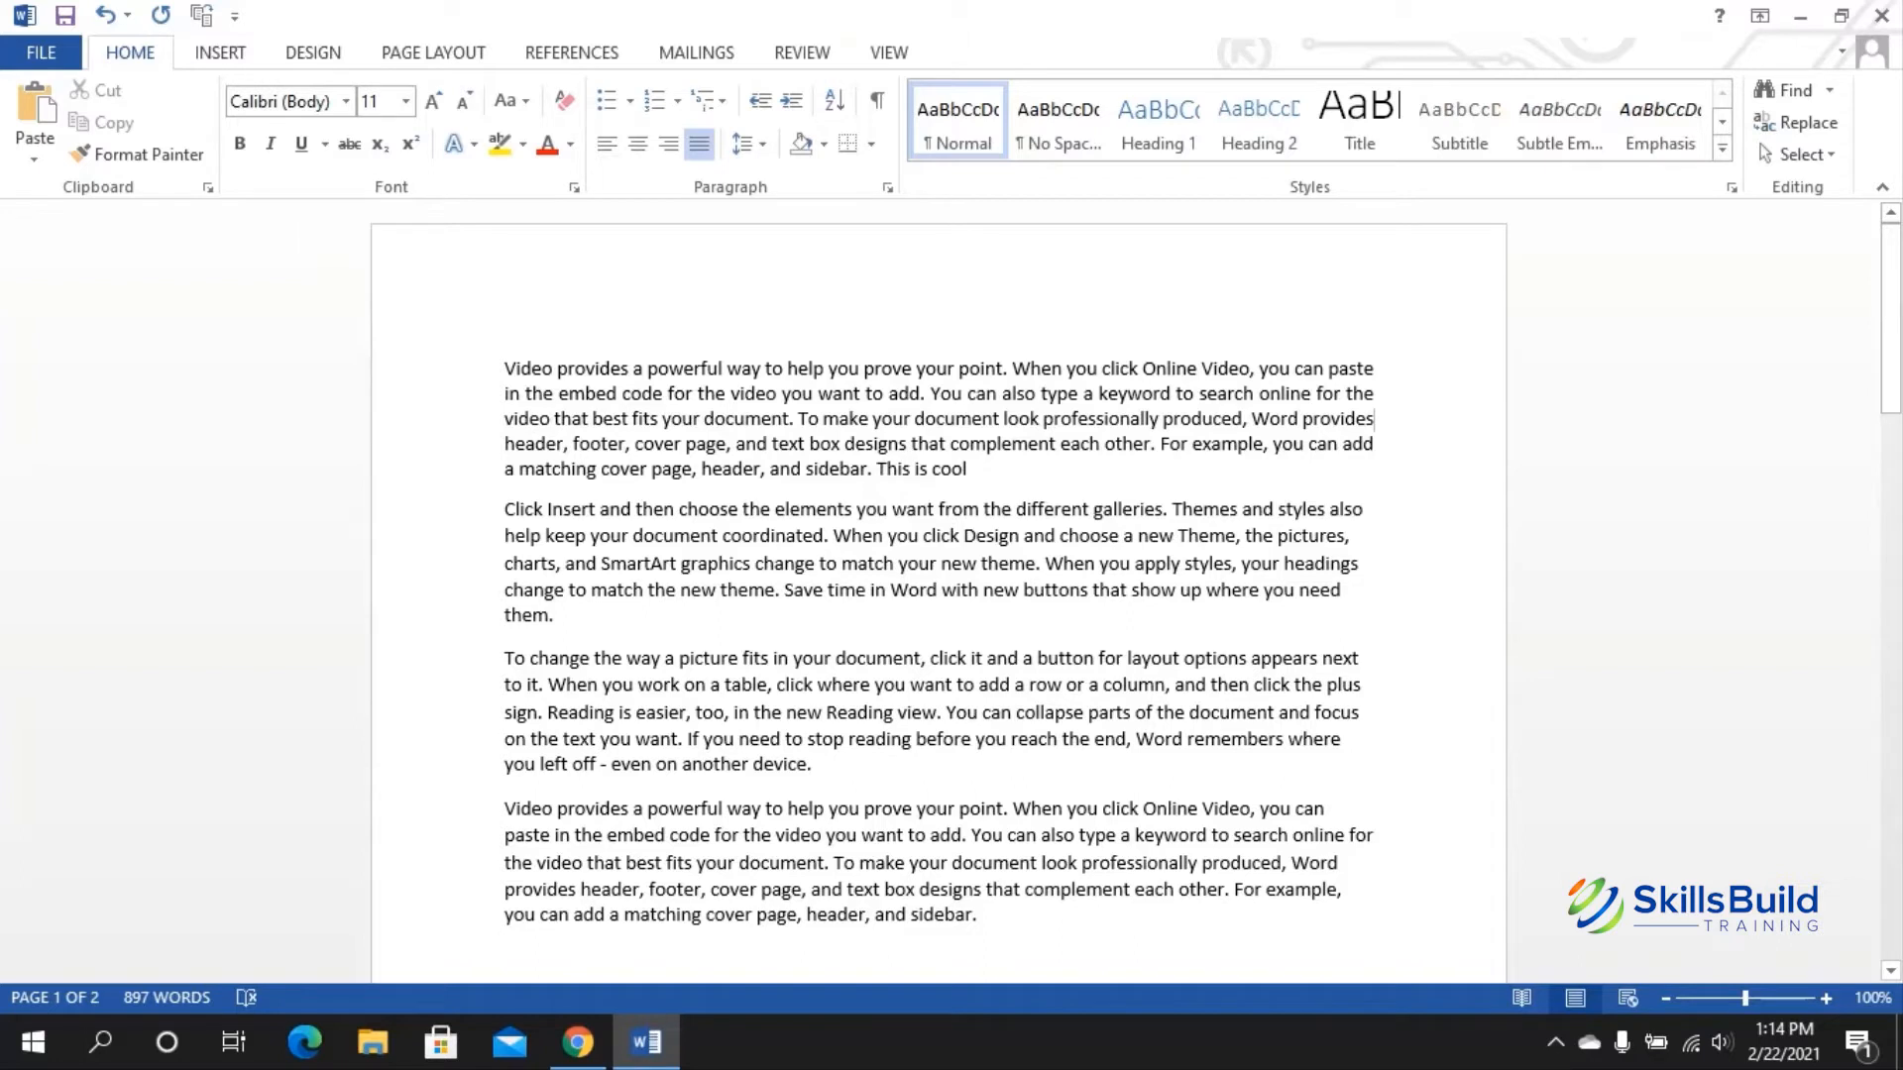
pyautogui.hotkey('ctrl', 'r')
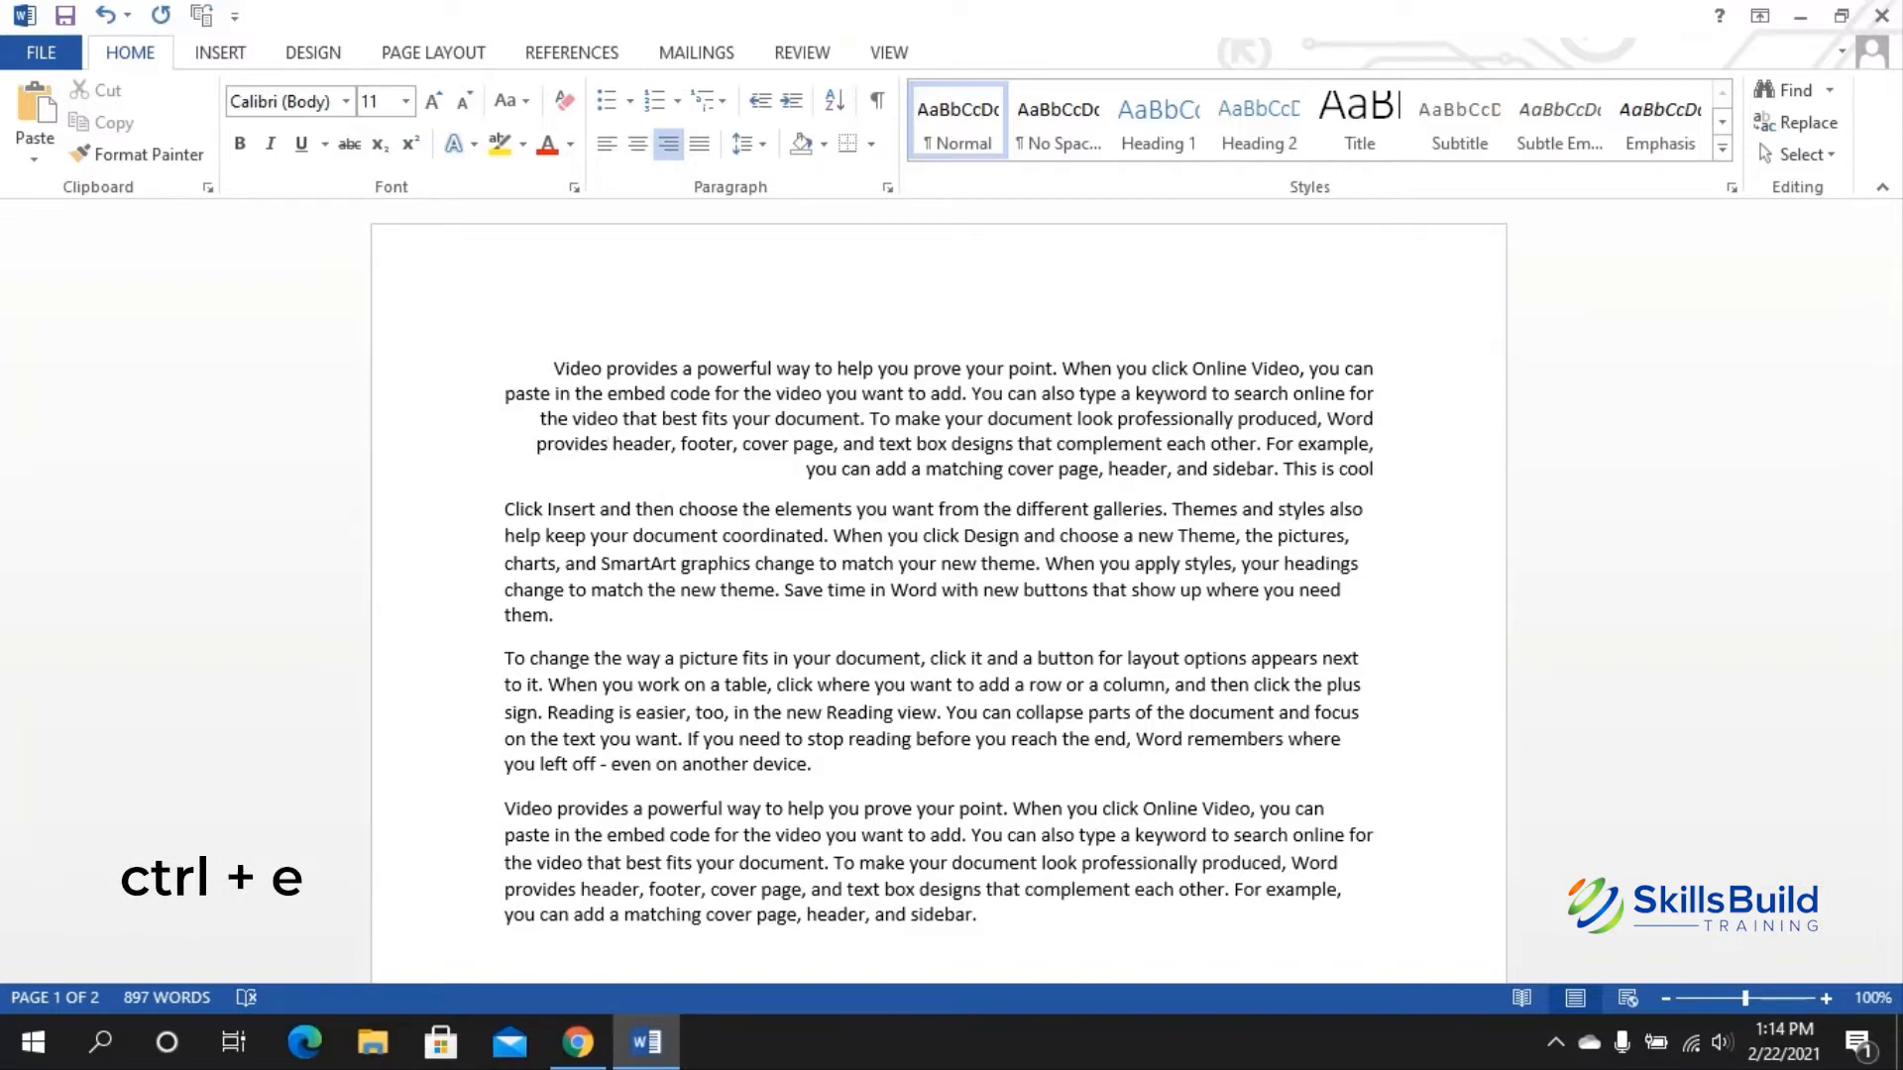
pyautogui.hotkey('ctrl', 'e')
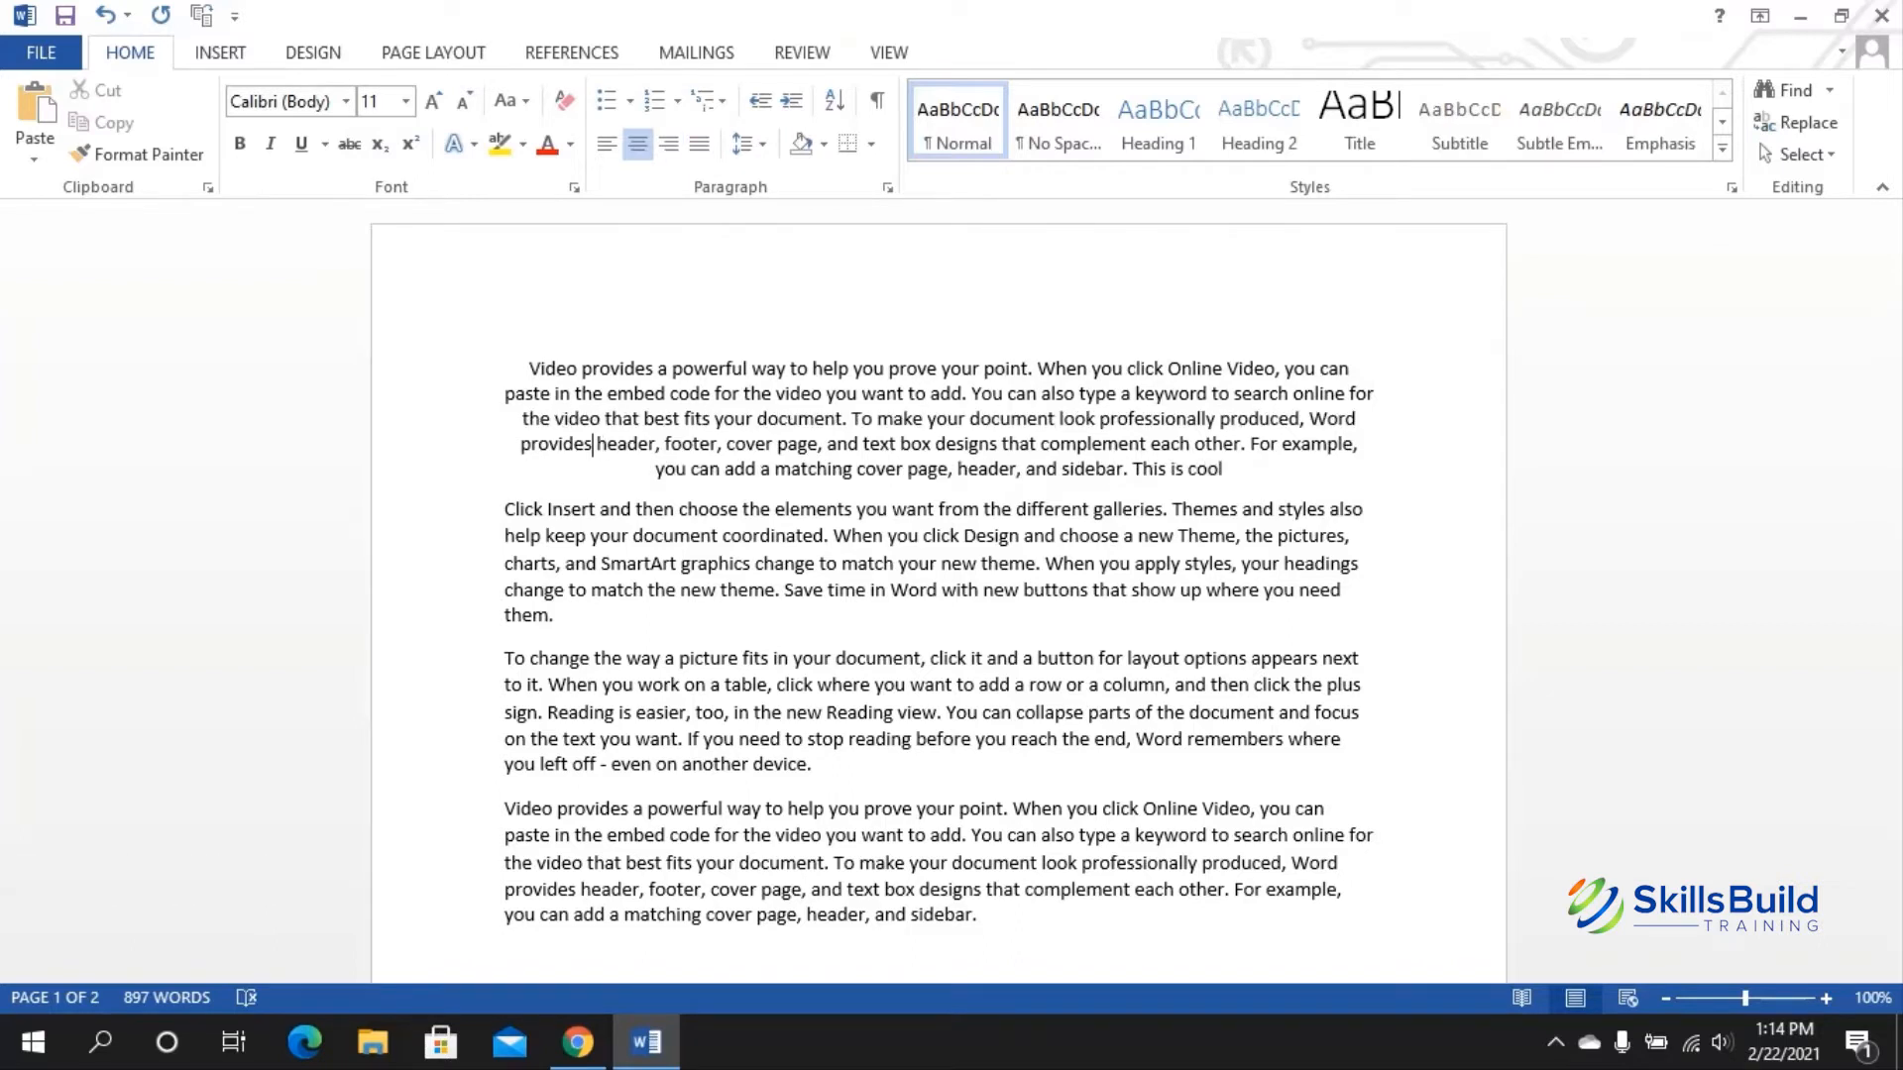
pyautogui.hotkey('ctrl', 'j')
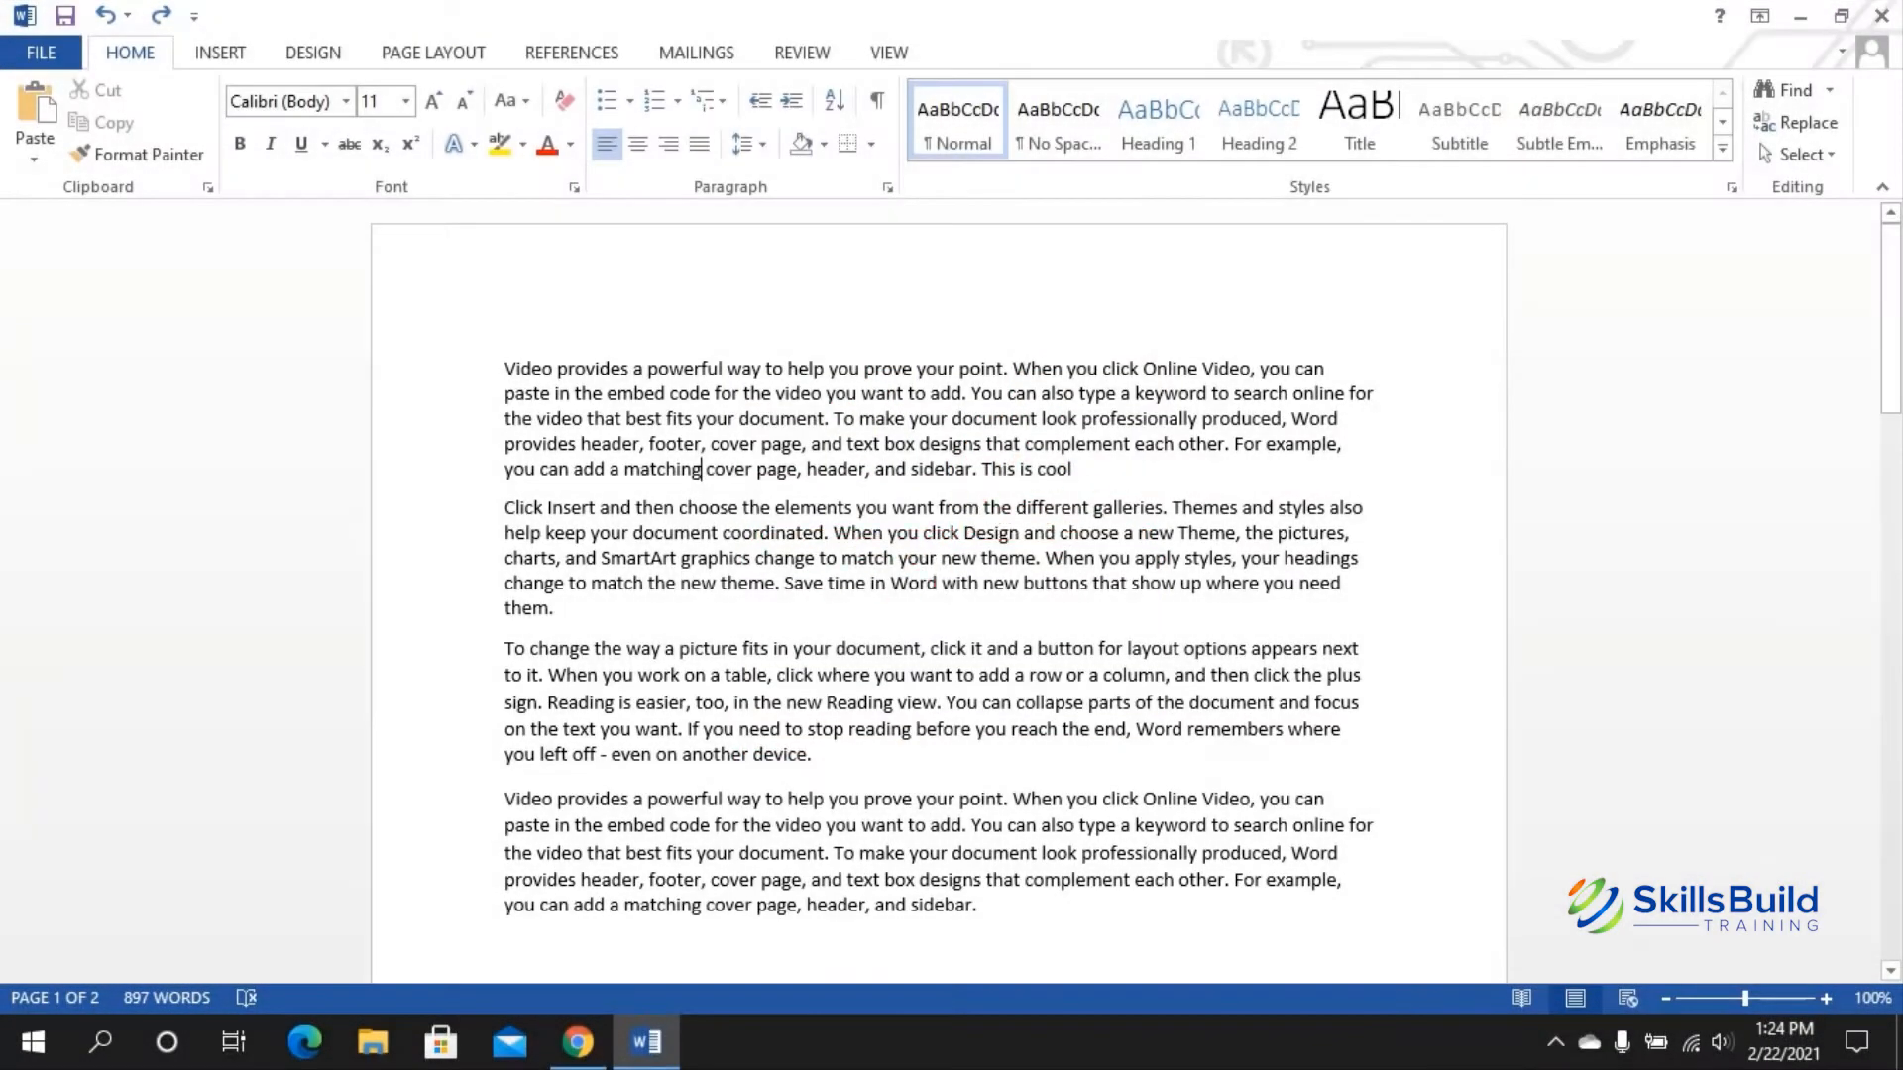
# Step: Format the word "fits" in the first paragraph as underlined, italic and bold in Algerian with yellow highlighting
pyautogui.moveTo(666, 420); pyautogui.dragTo(692, 420)
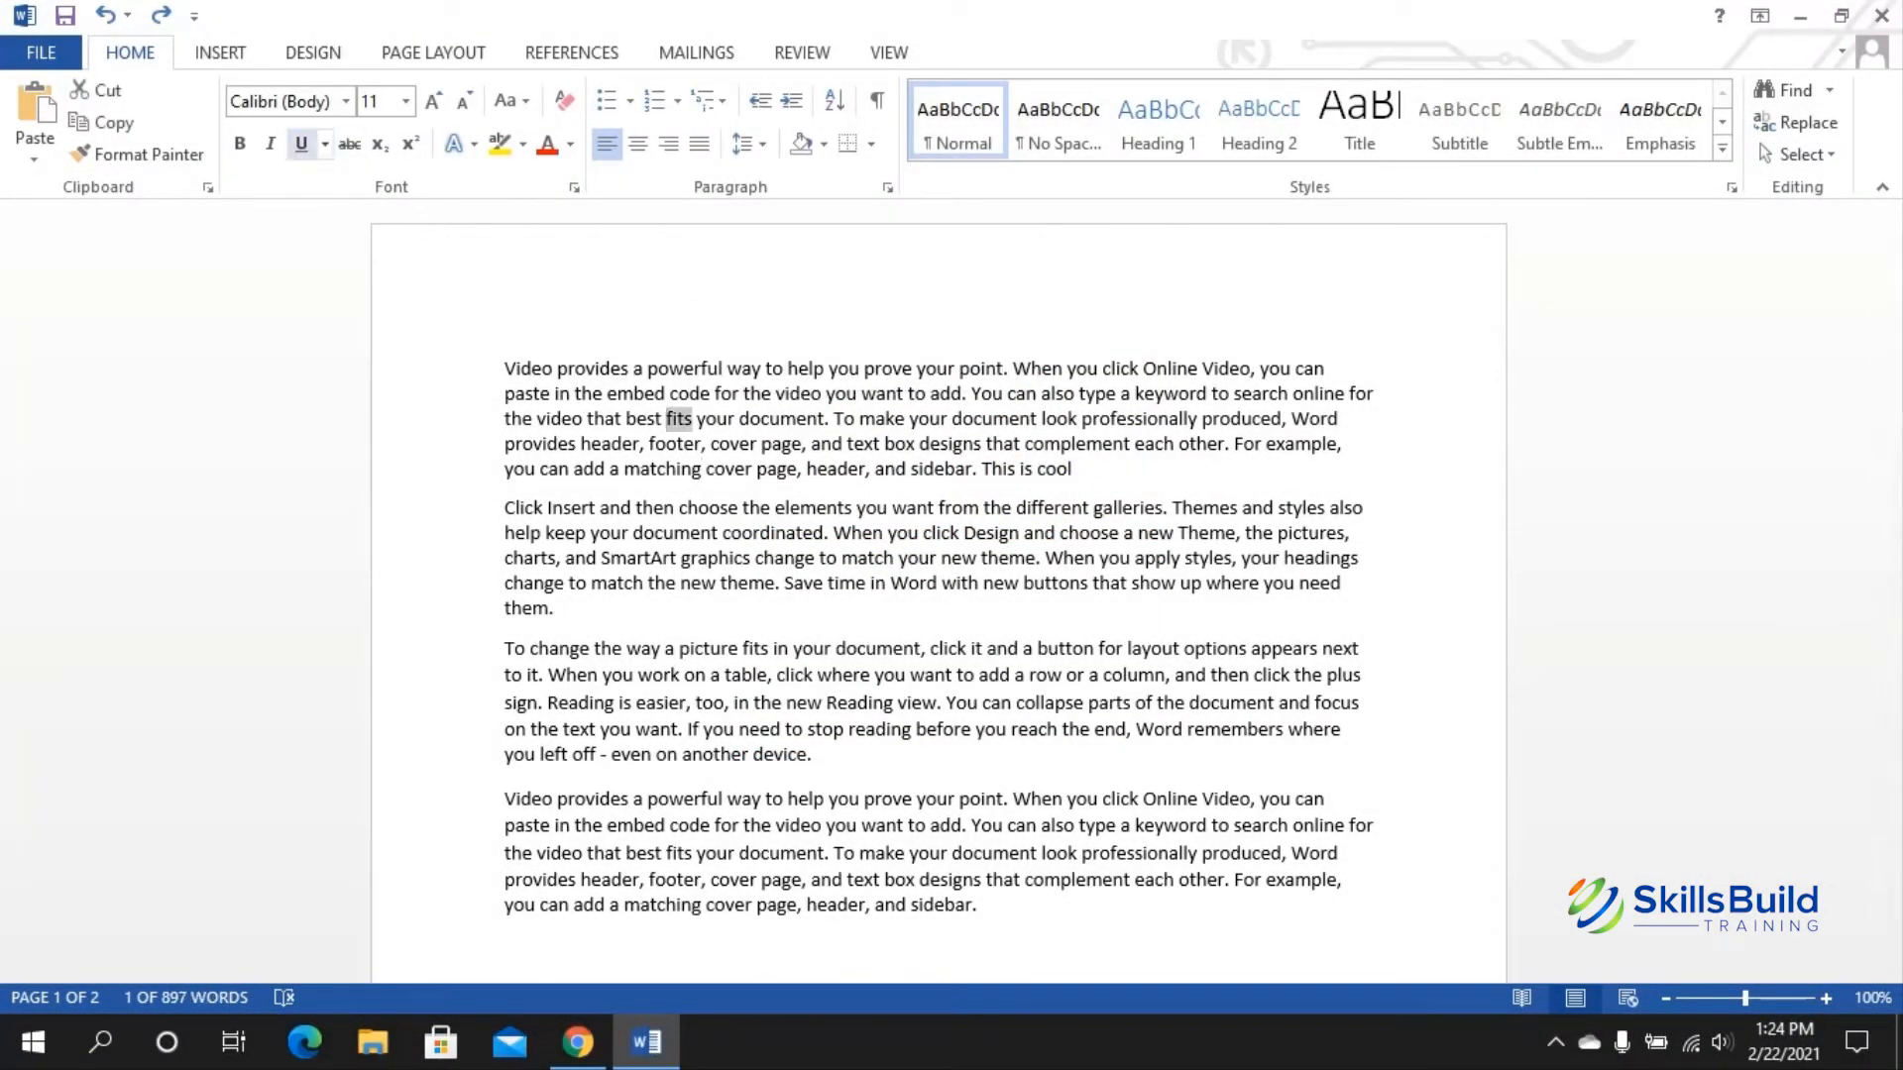
pyautogui.click(301, 144)
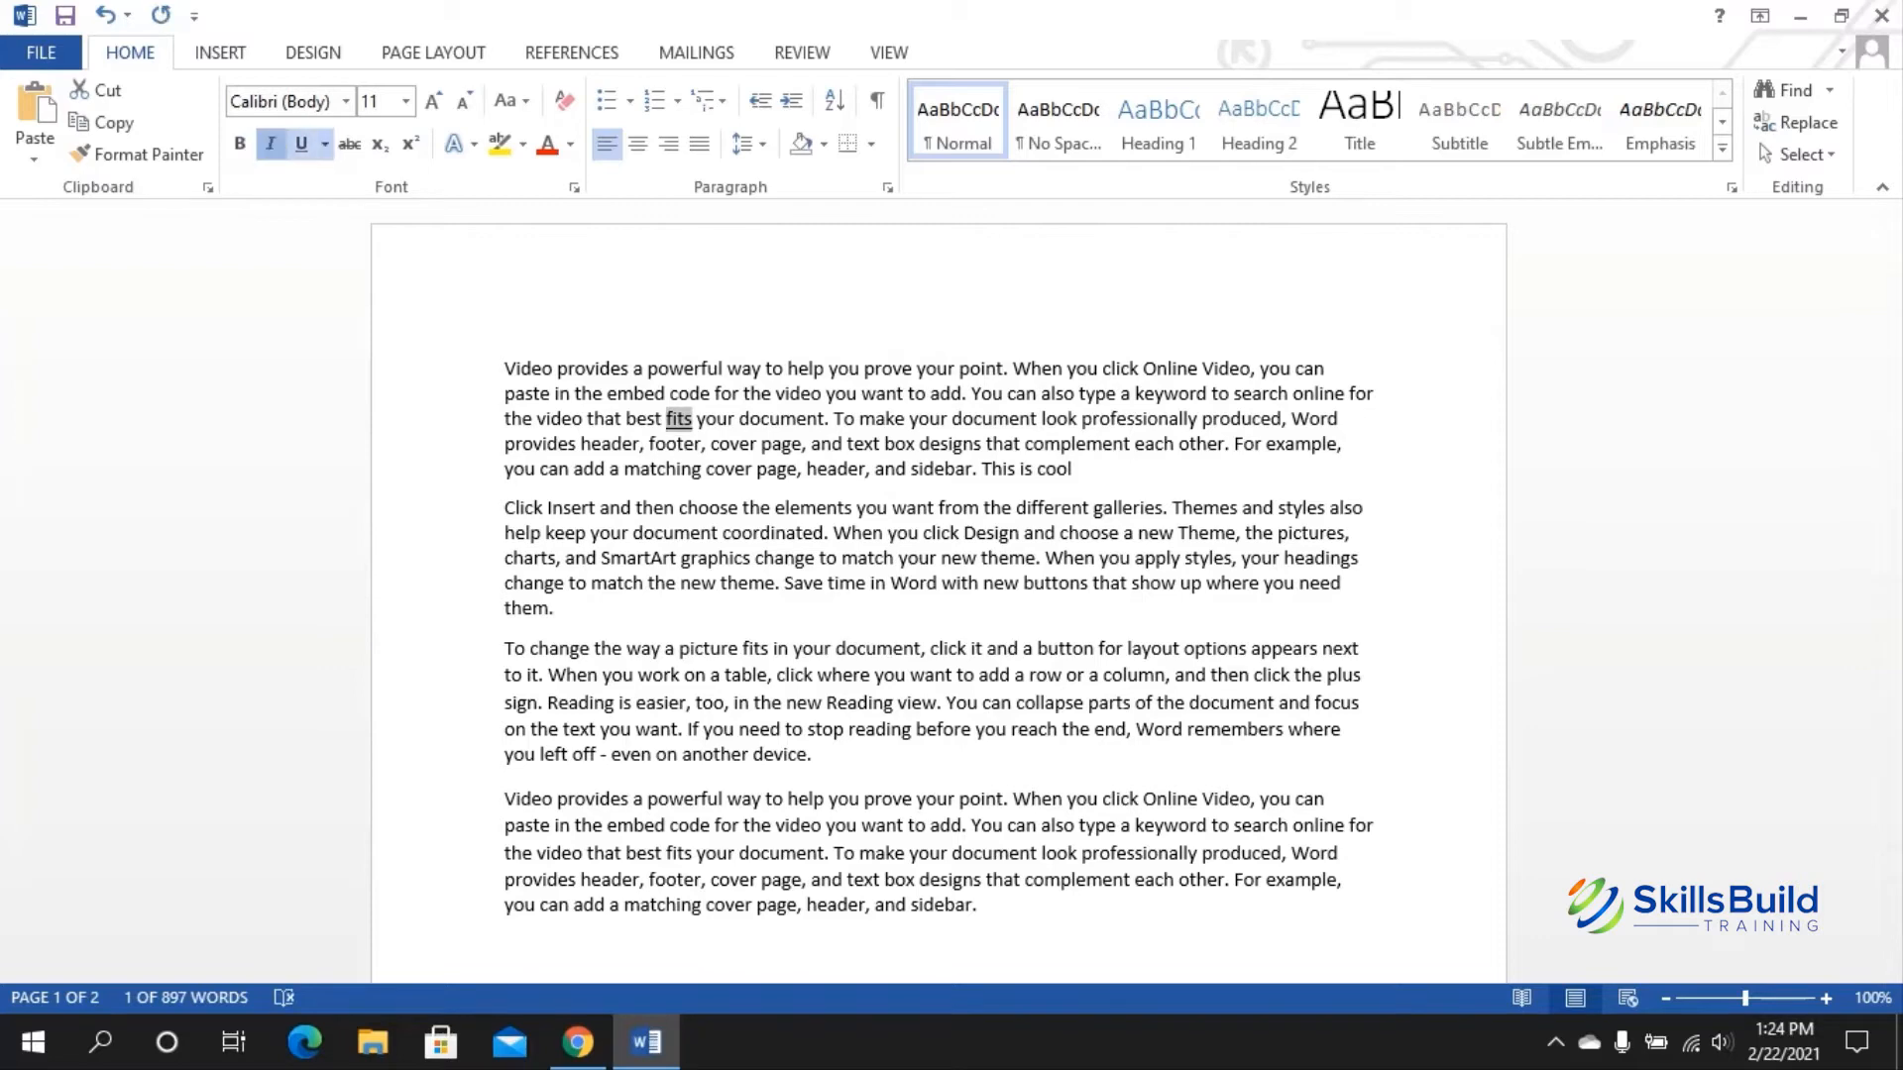
pyautogui.click(270, 144)
pyautogui.click(240, 144)
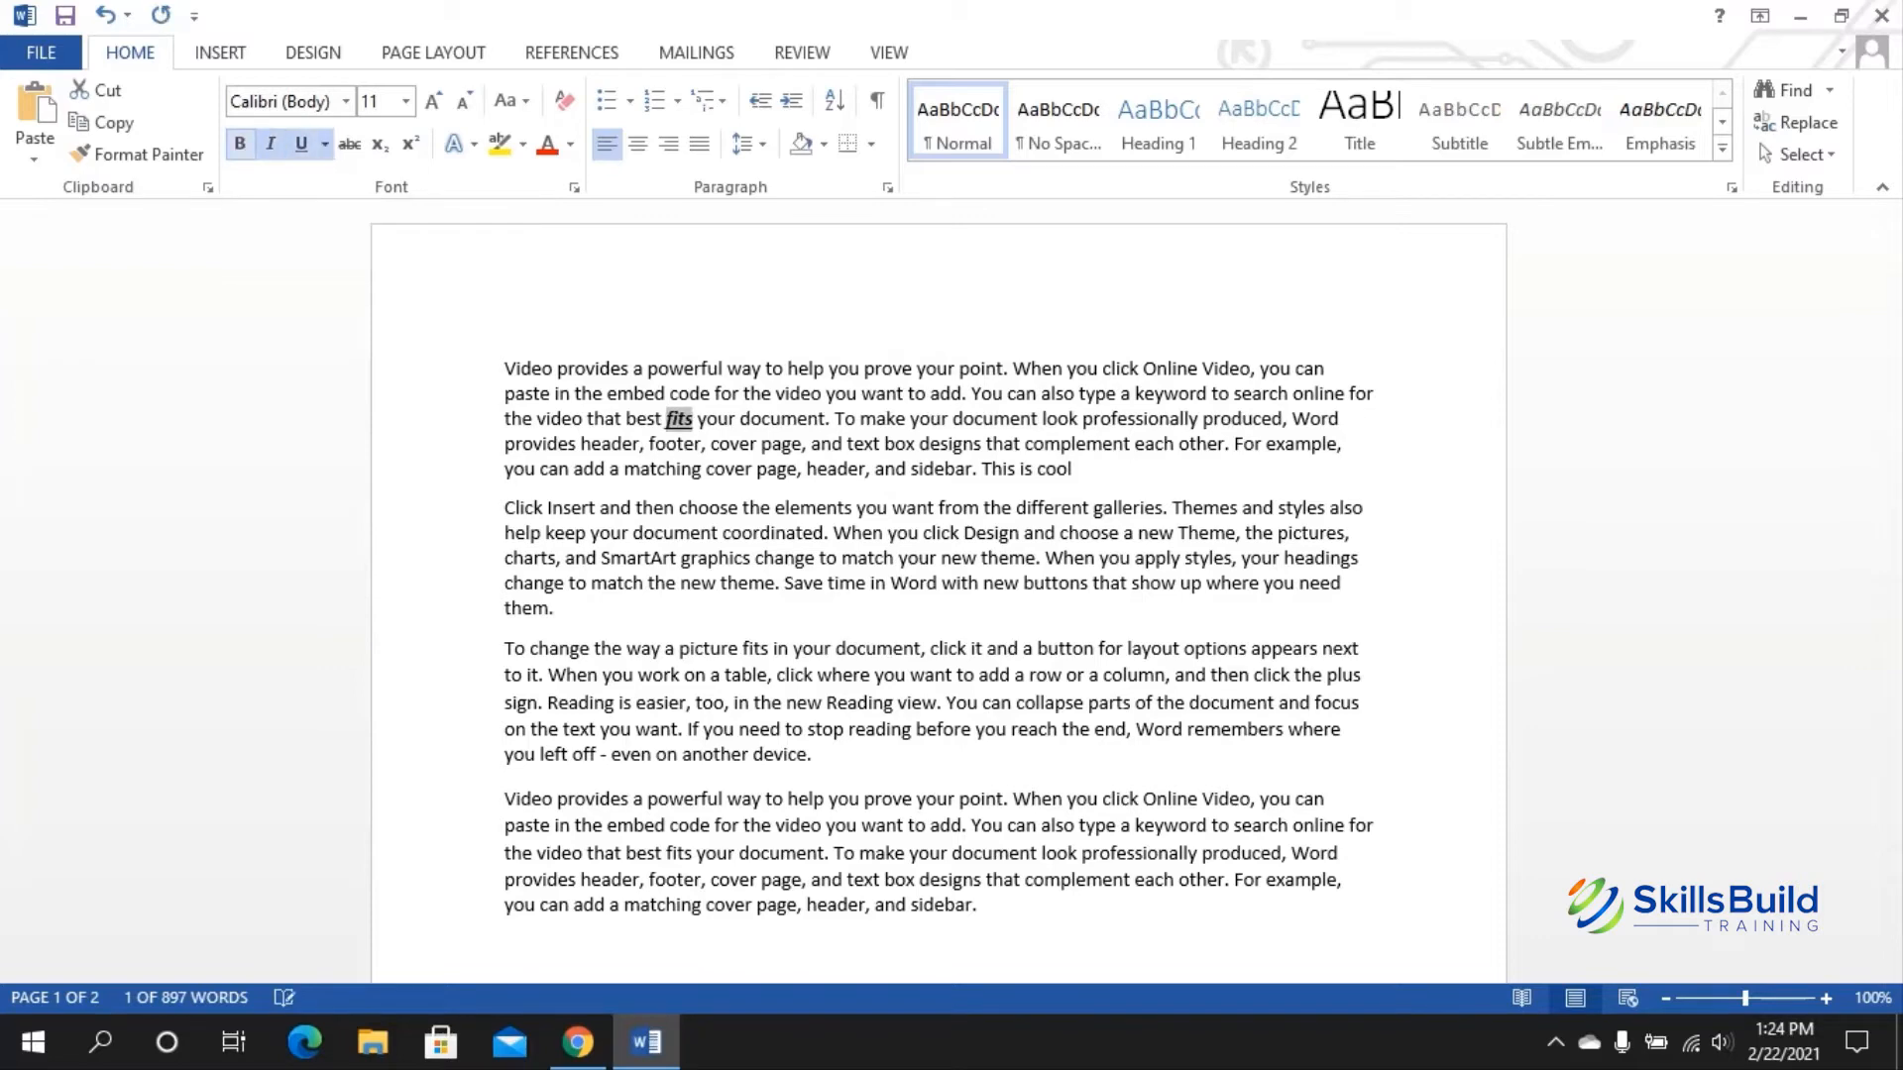
pyautogui.click(346, 101)
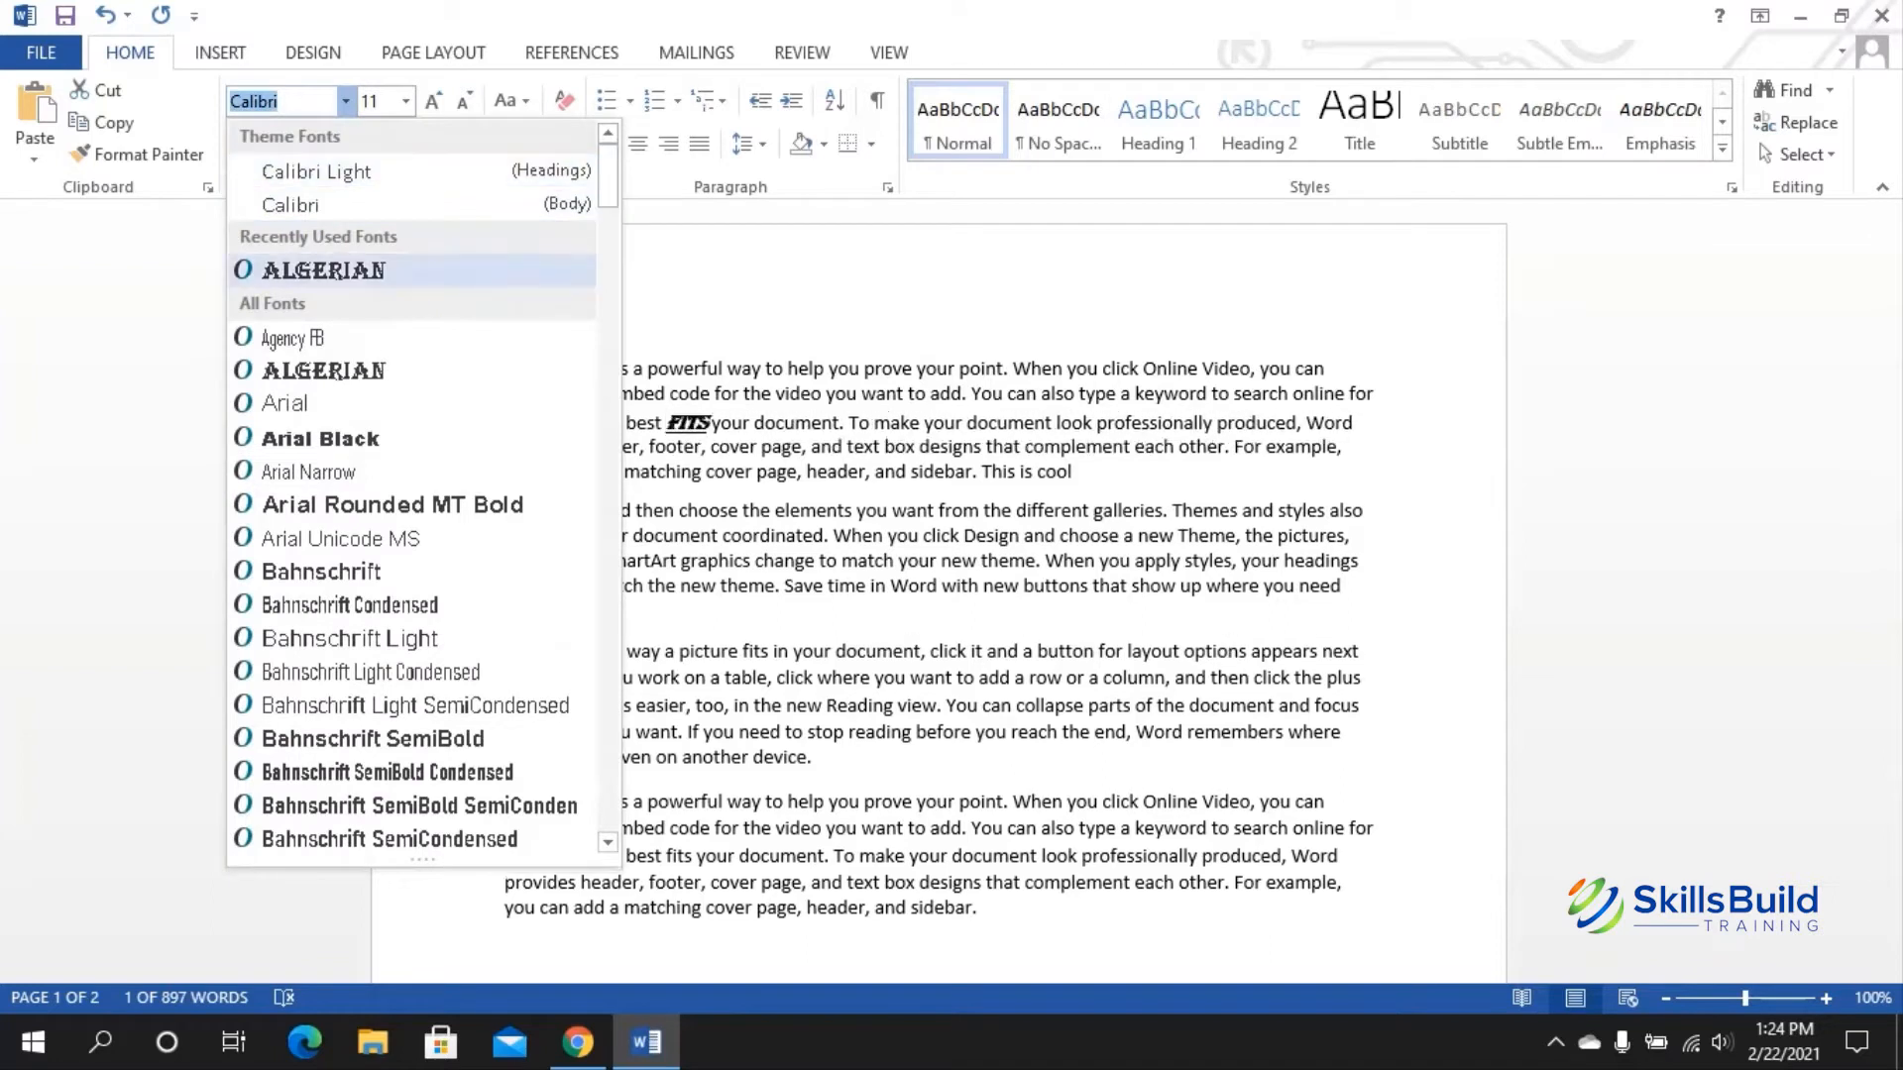
pyautogui.click(327, 265)
pyautogui.click(499, 144)
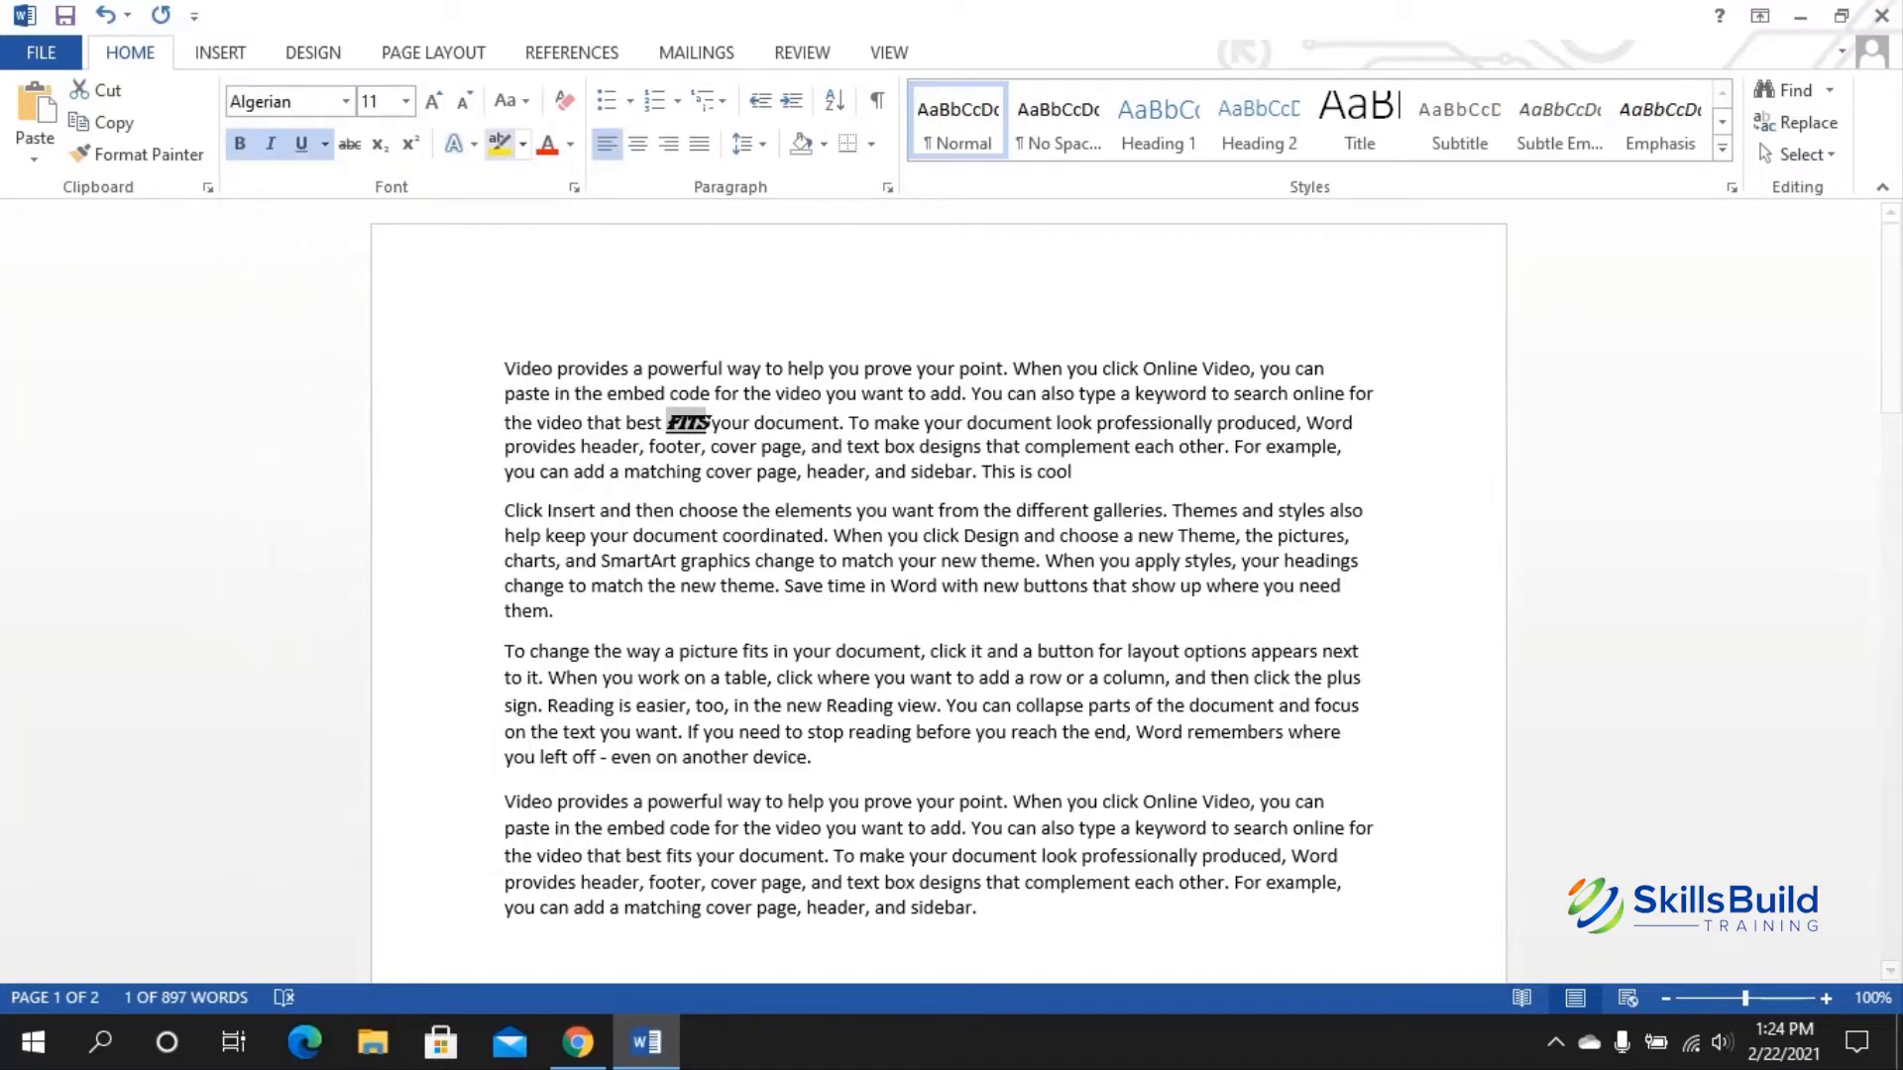
pyautogui.click(710, 421)
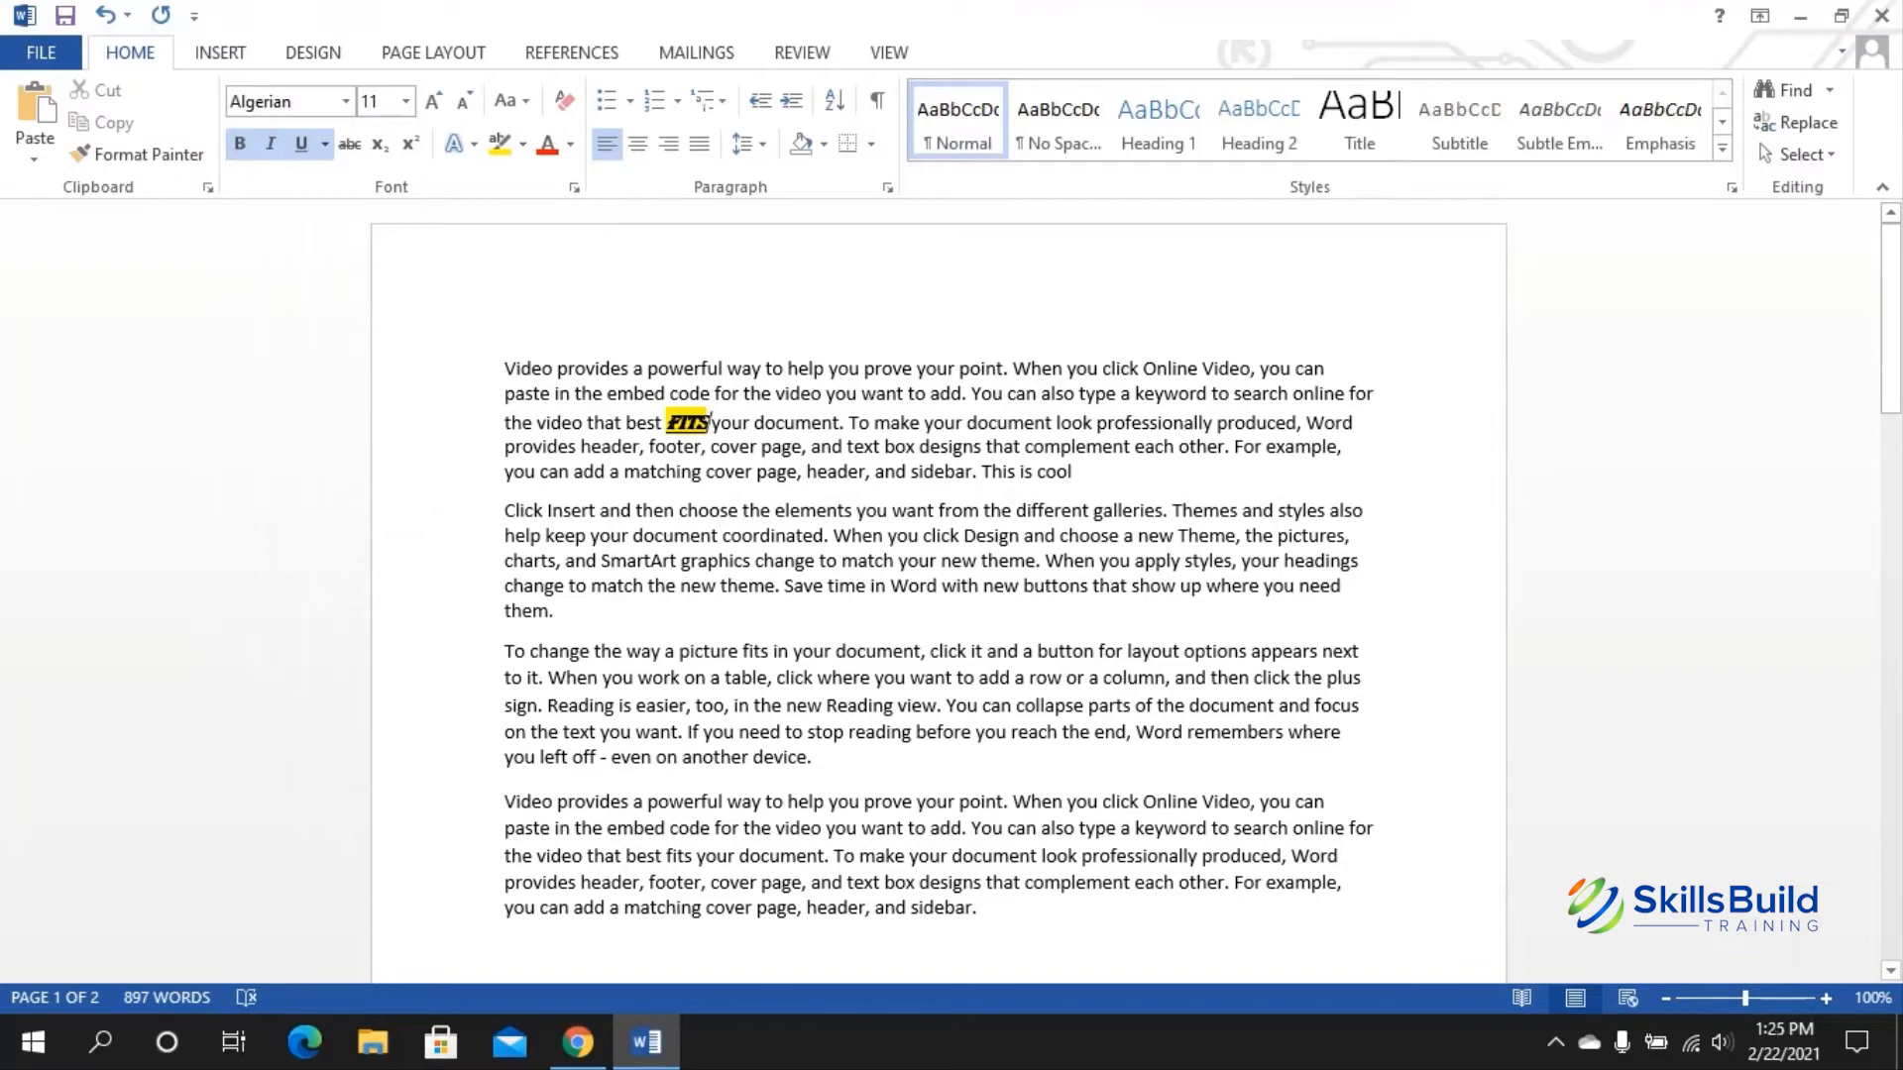
# Step: Use Format Painter to copy the formatting of "fits" onto the word "complement" in the first paragraph
pyautogui.moveTo(712, 422); pyautogui.dragTo(667, 422)
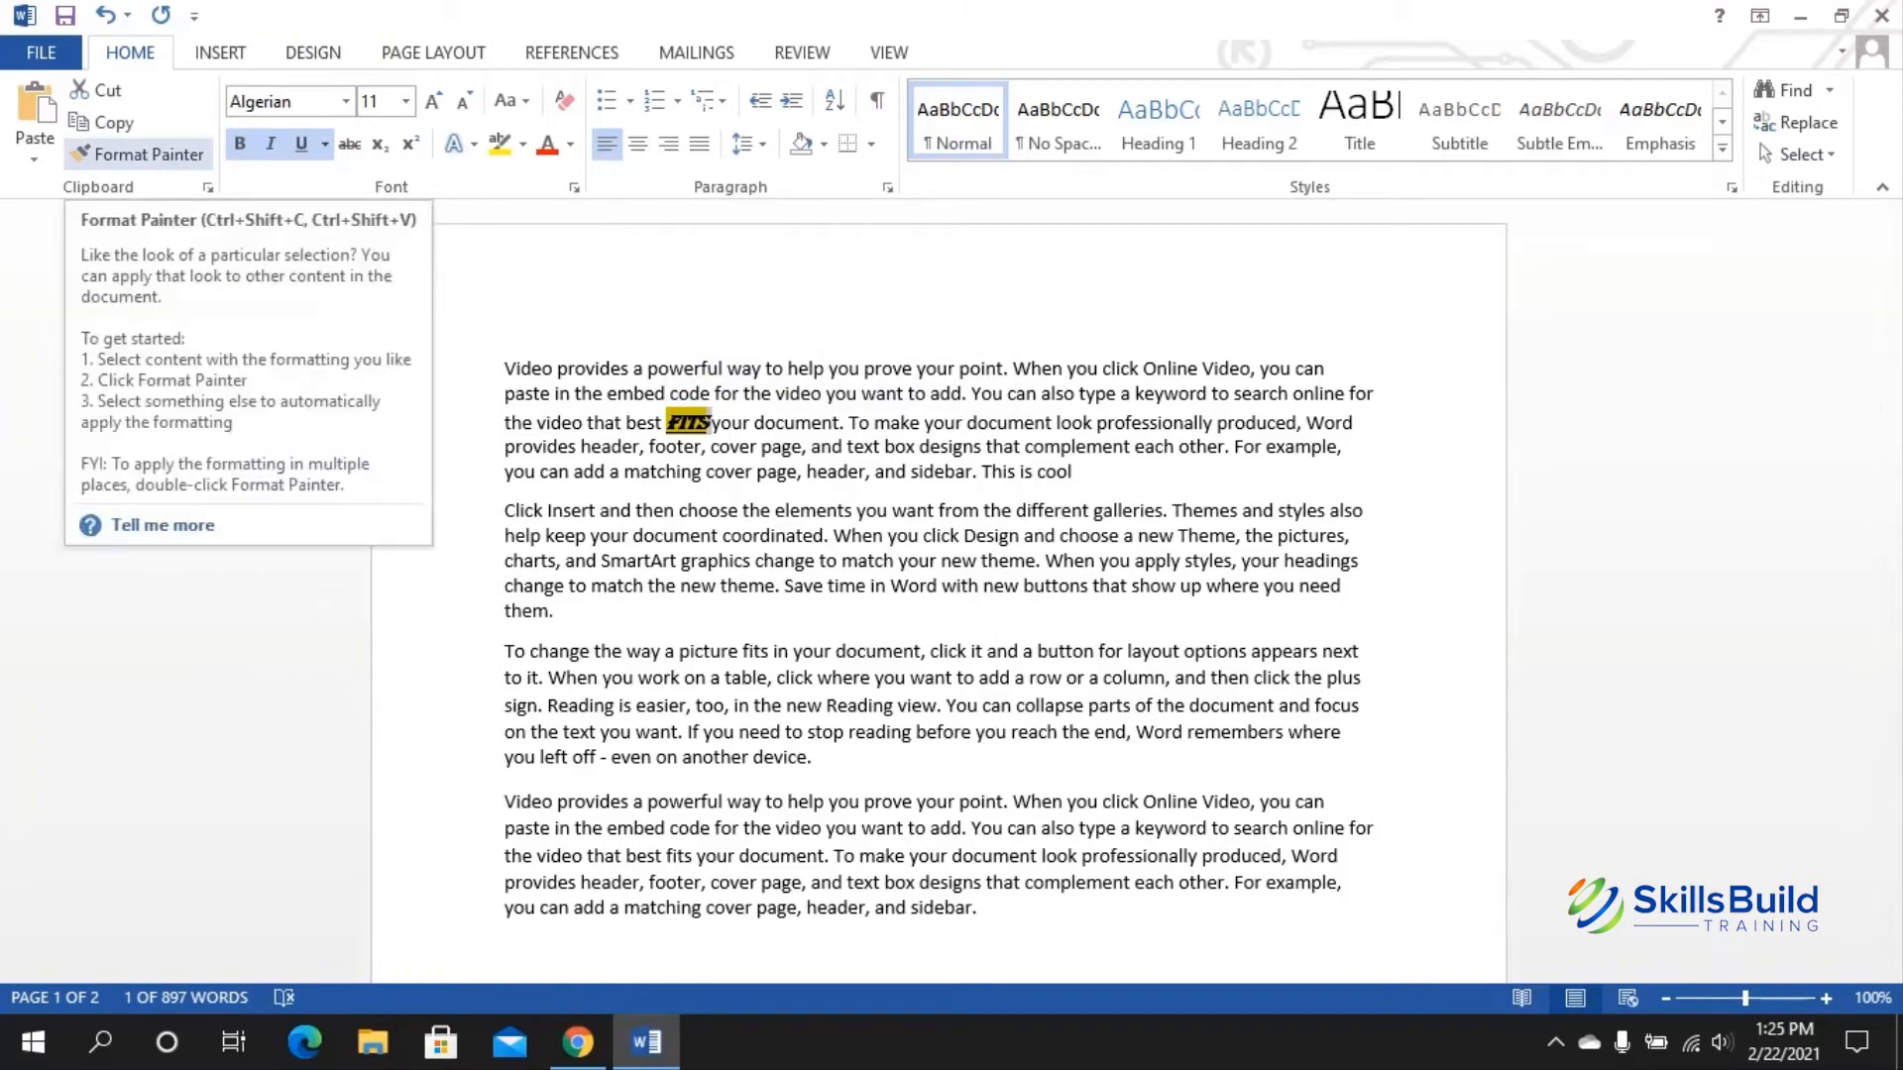
pyautogui.click(139, 154)
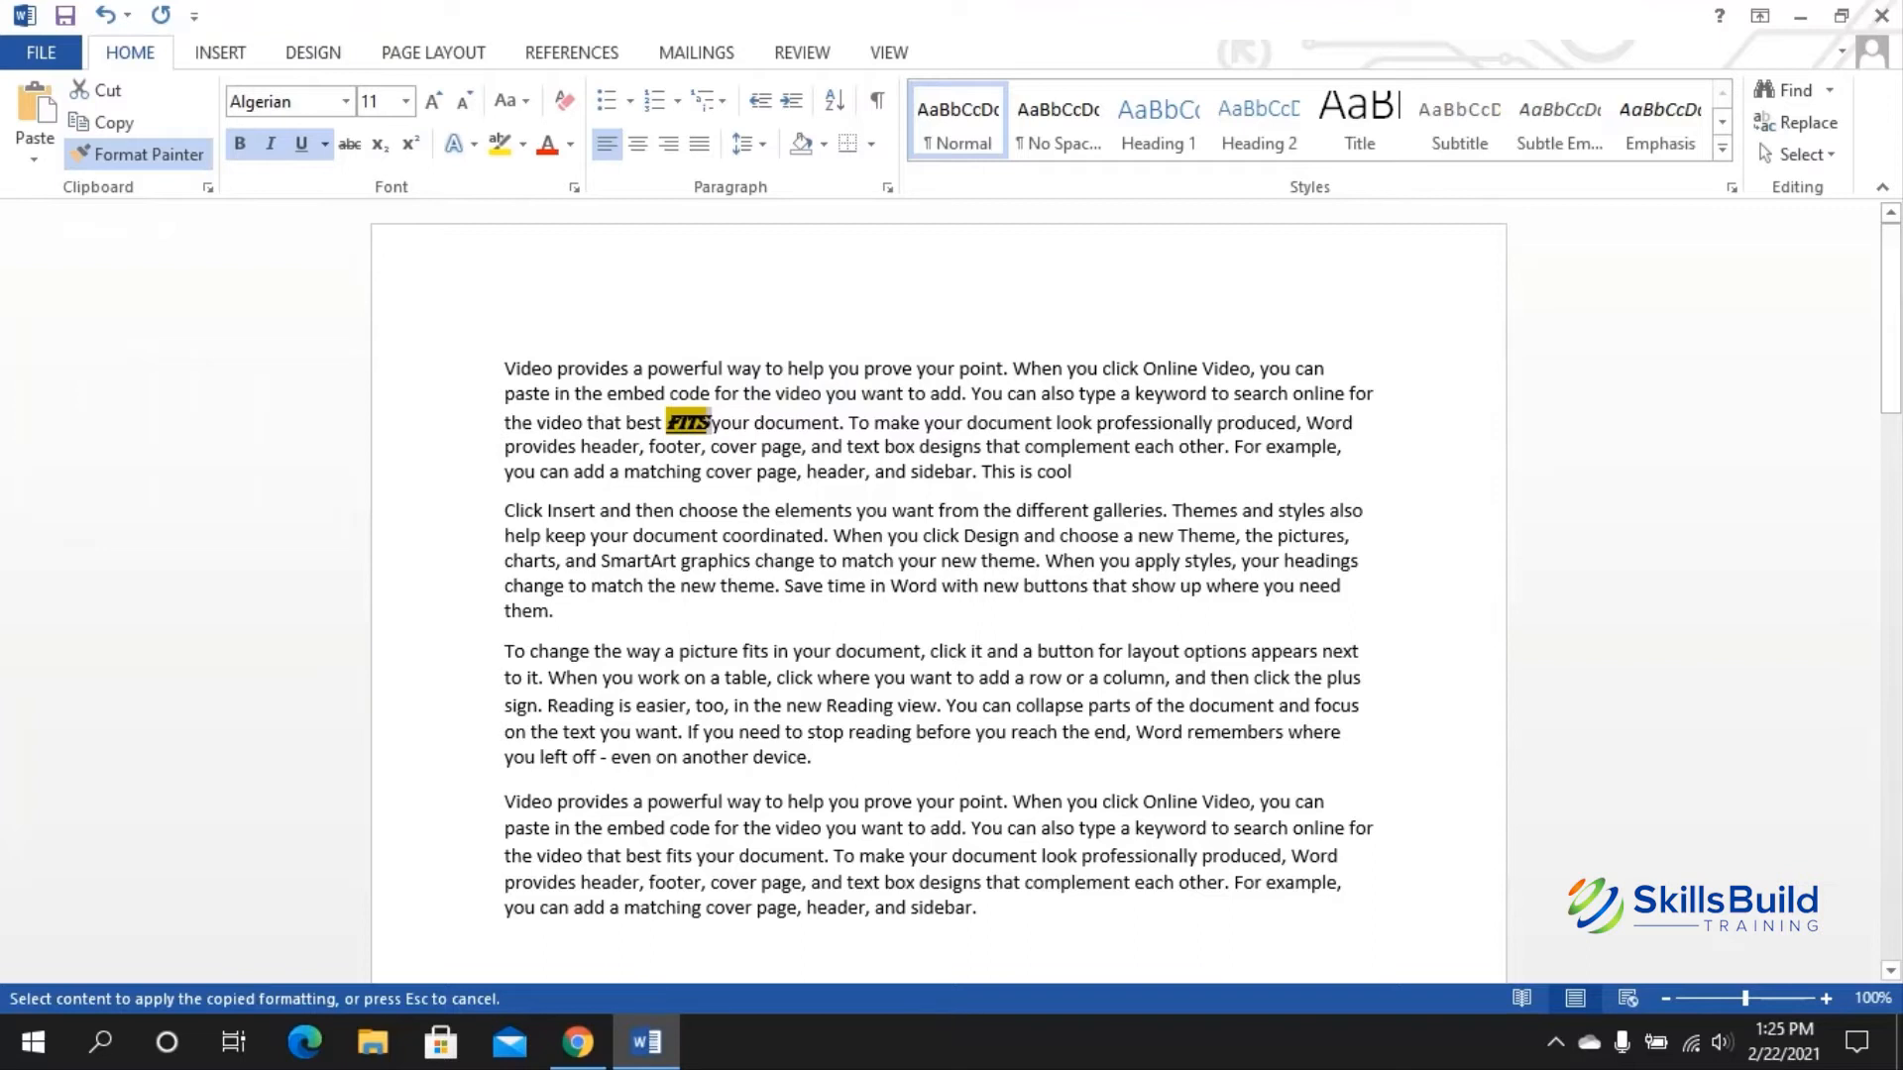
pyautogui.click(1089, 451)
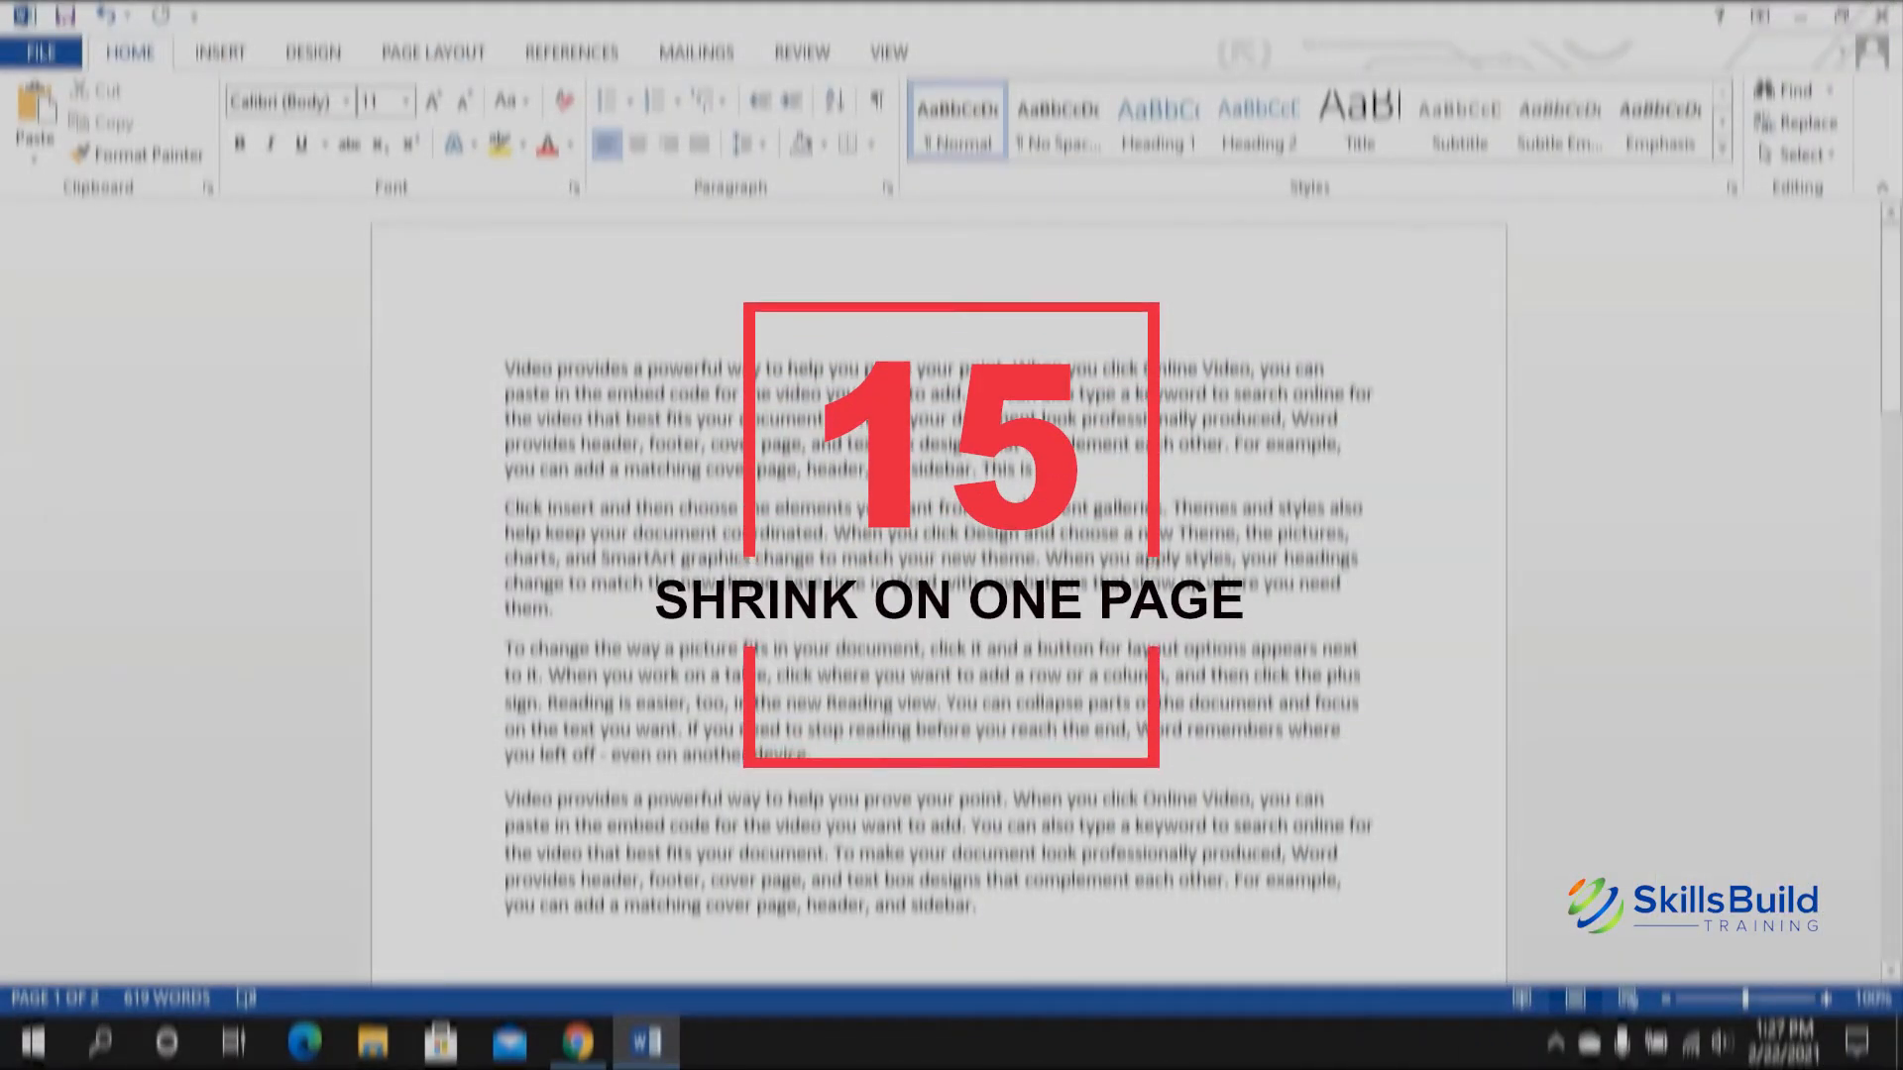
# Step: Open the Quick Access Toolbar customization options and list All Commands
pyautogui.scroll(-10, 937, 585)
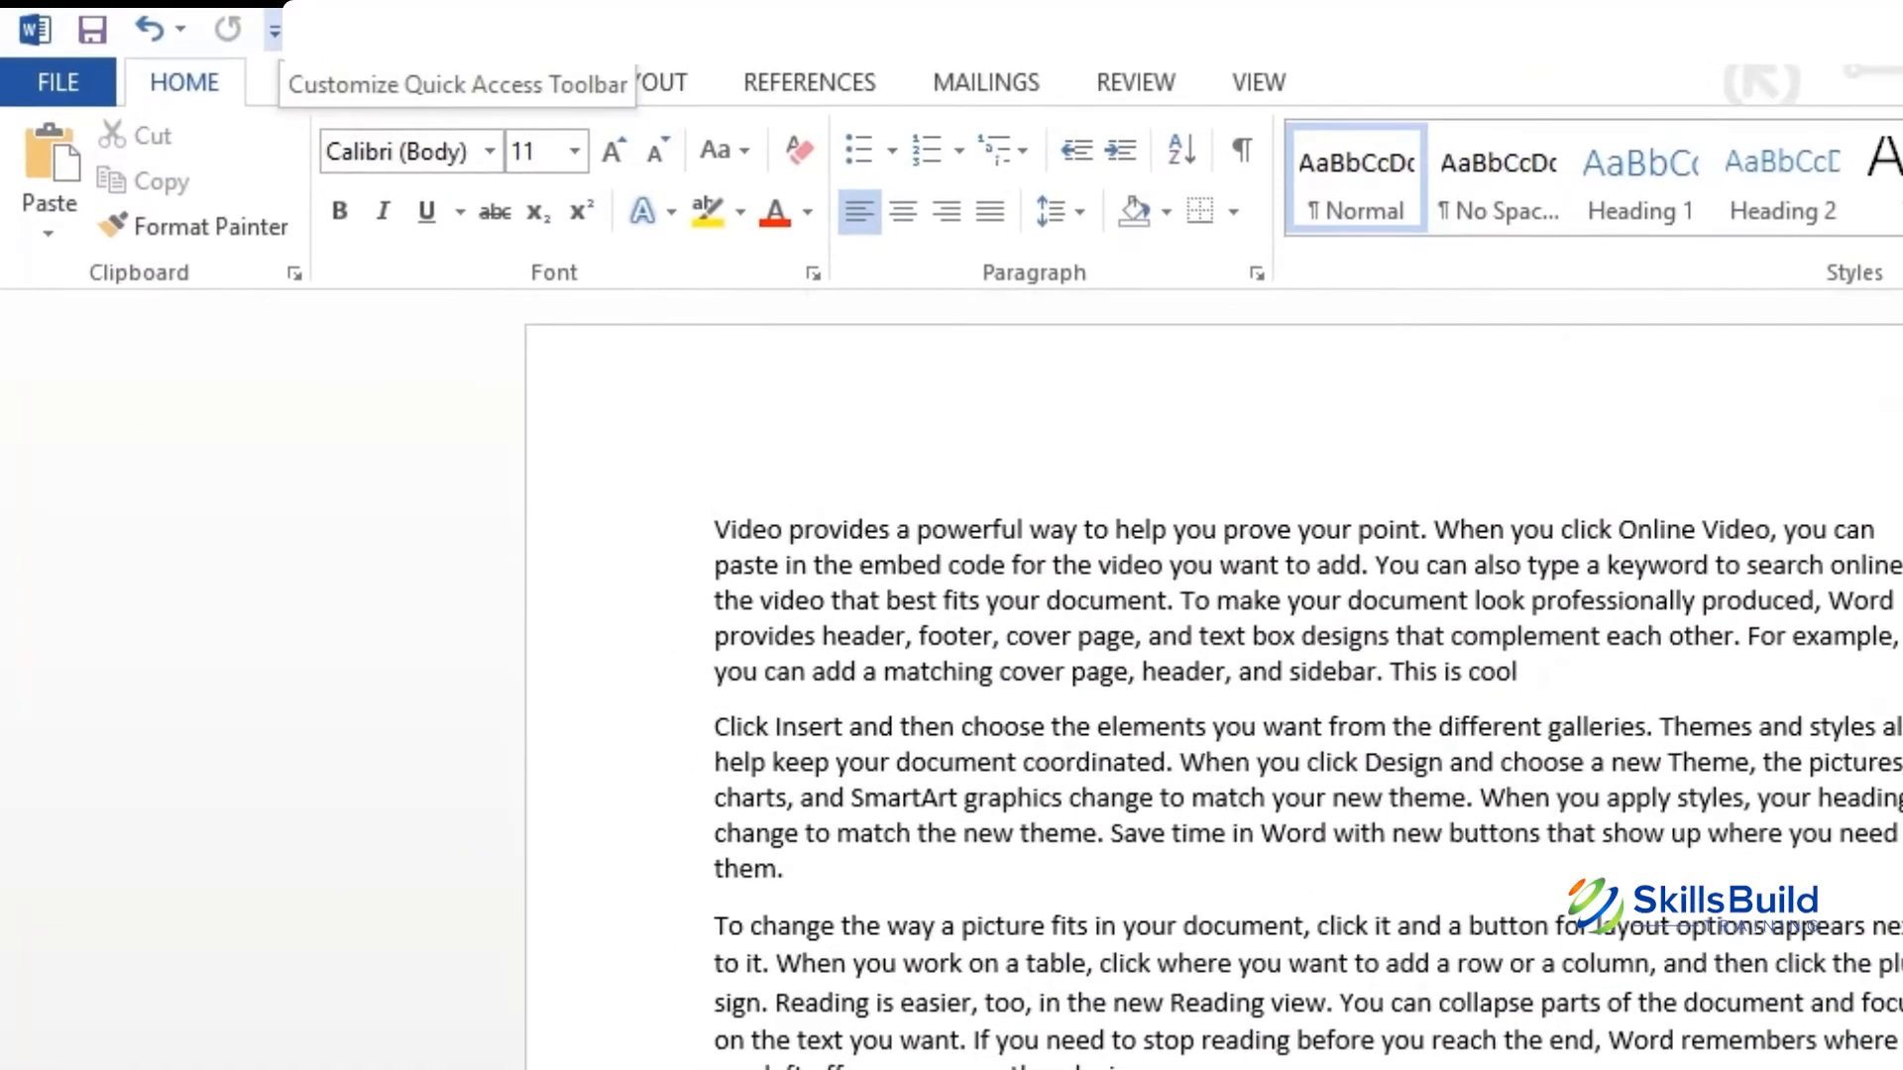
pyautogui.click(274, 31)
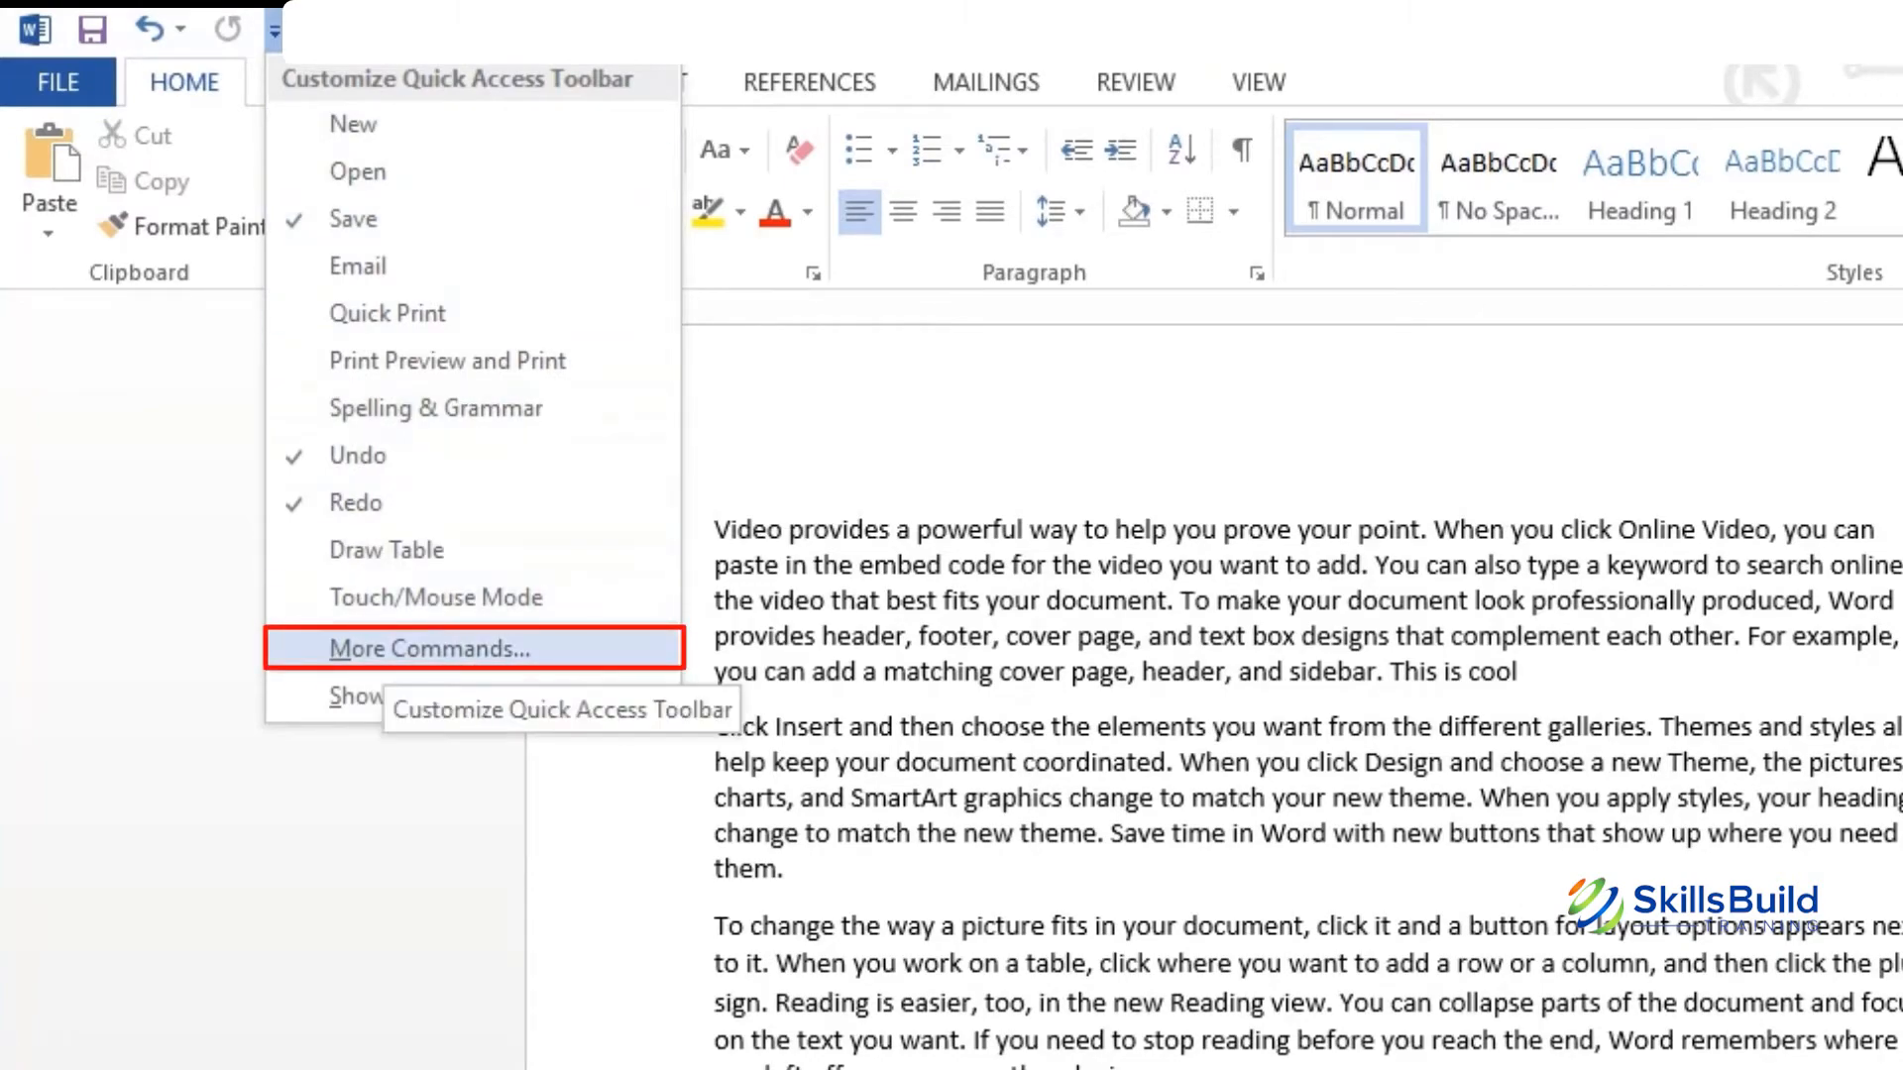
pyautogui.click(397, 649)
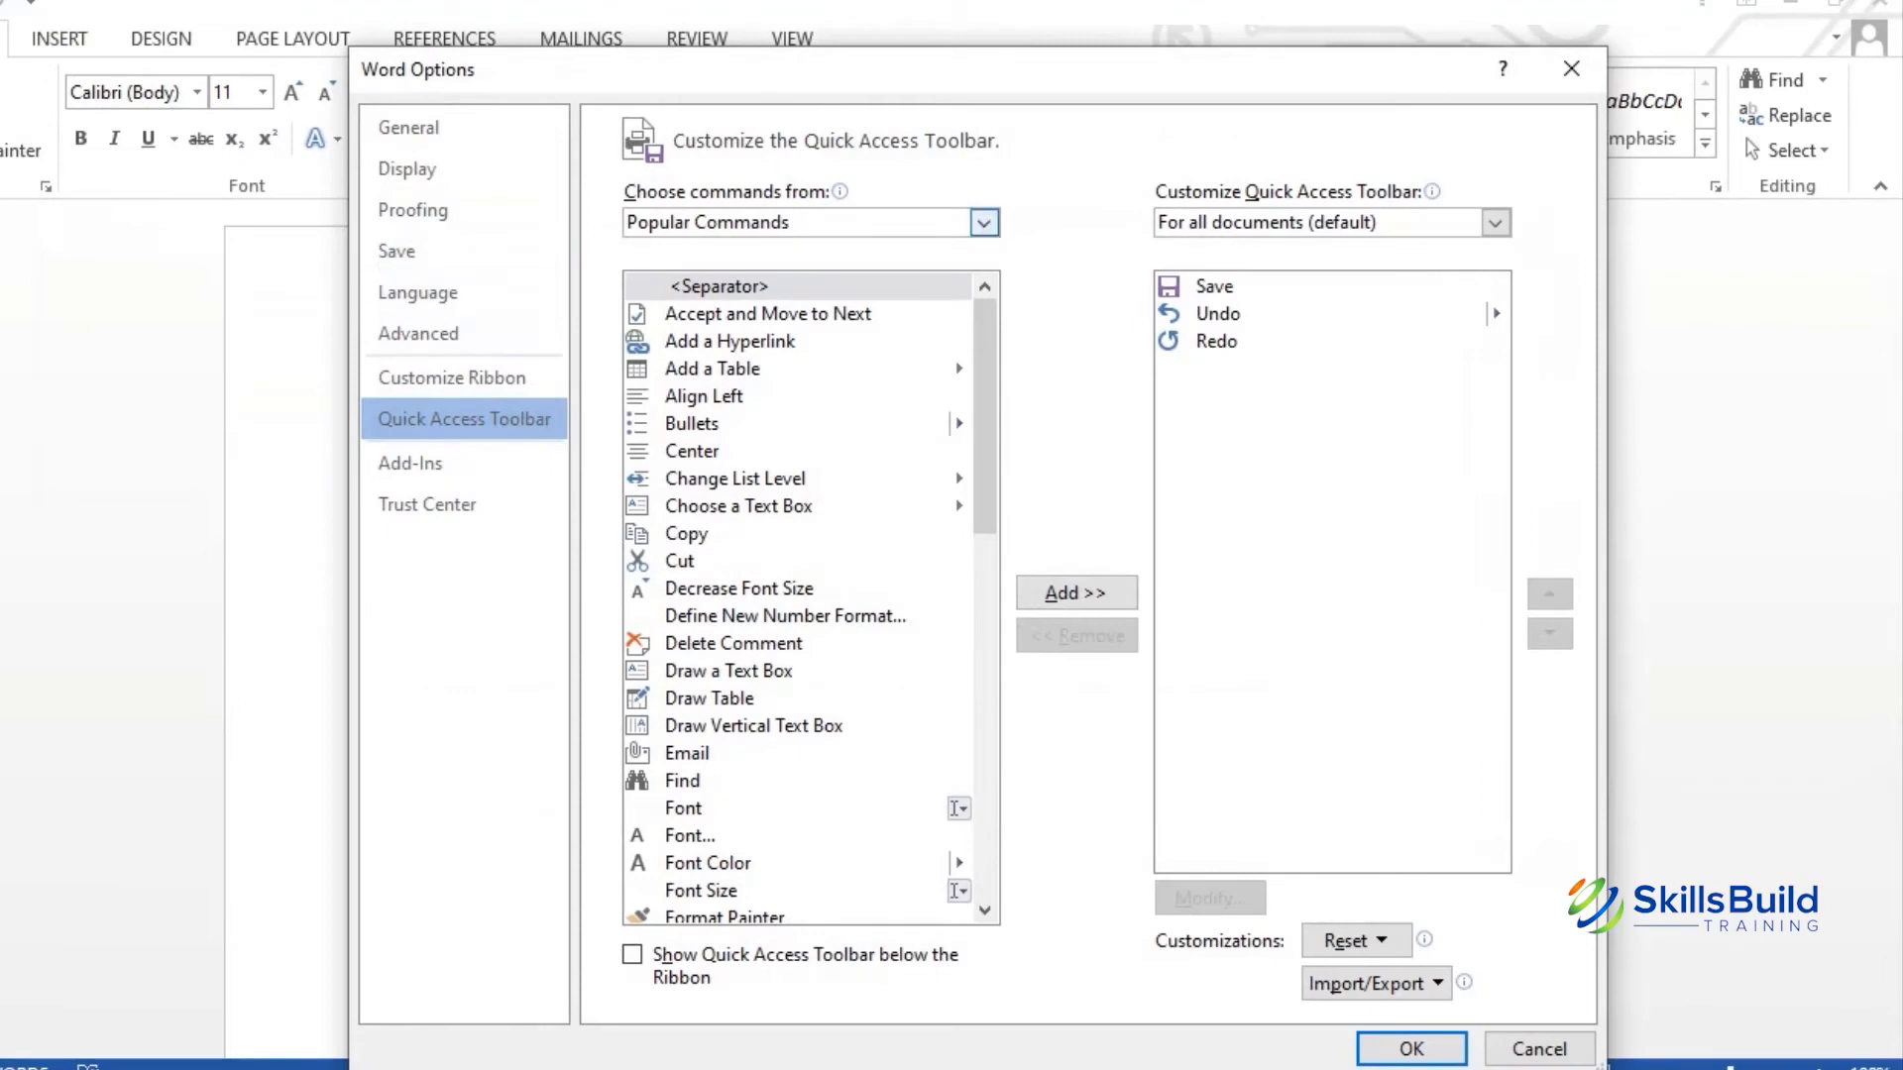
pyautogui.click(984, 223)
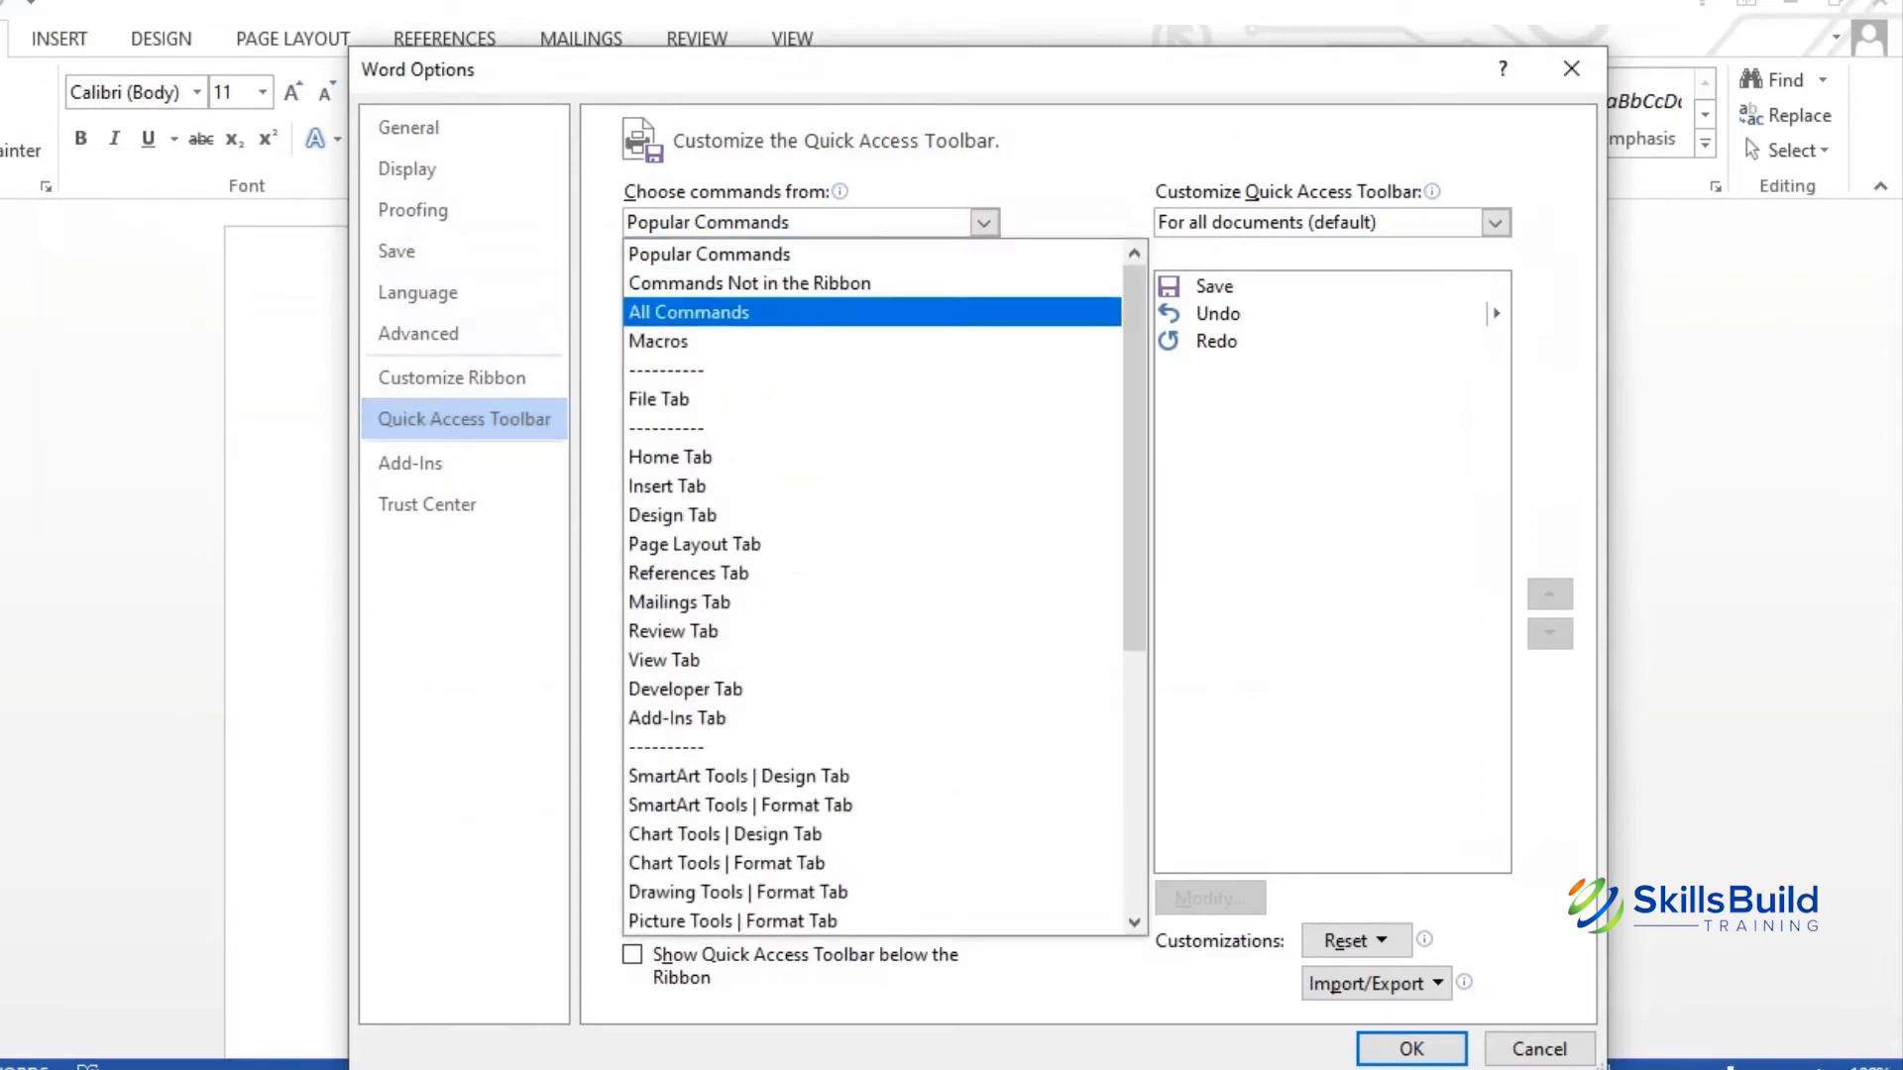
pyautogui.click(689, 311)
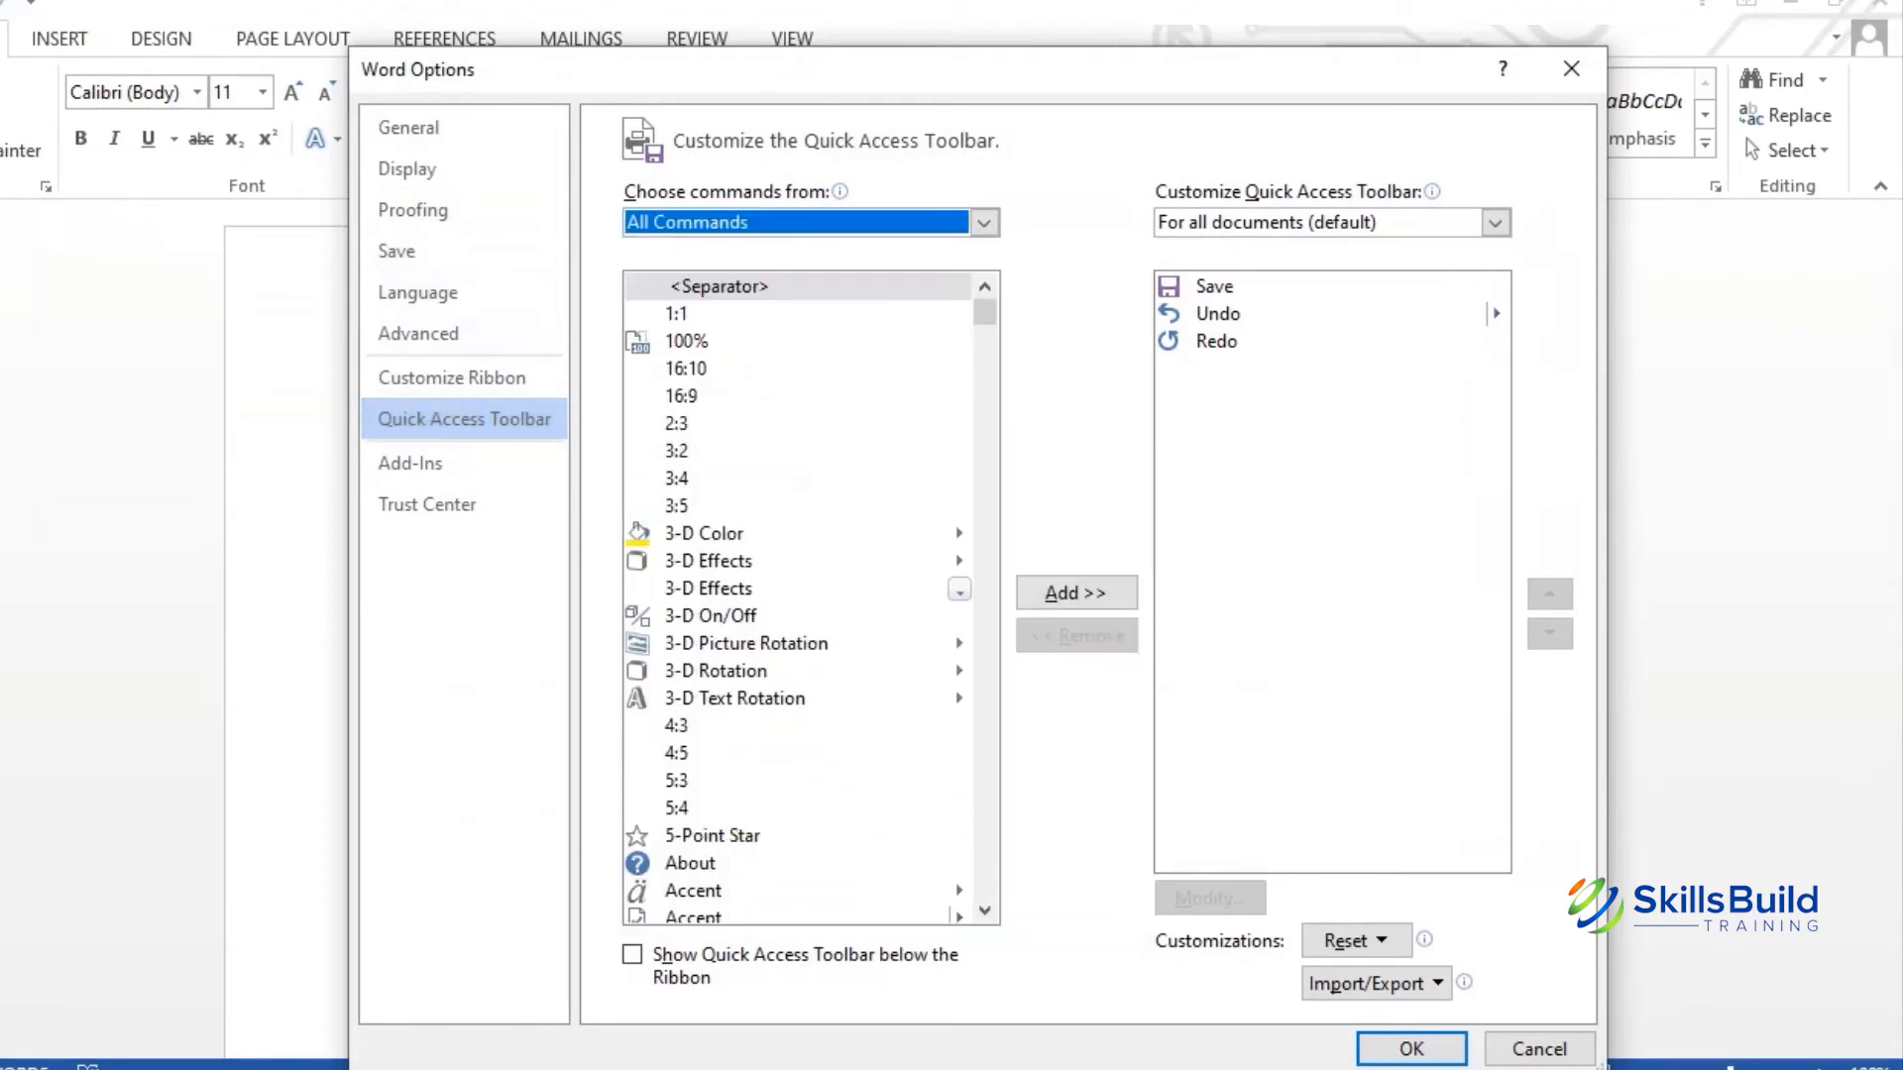
# Step: Find the Shrink One Page command in the list and add it to the Quick Access Toolbar commands
pyautogui.scroll(-7, 754, 407)
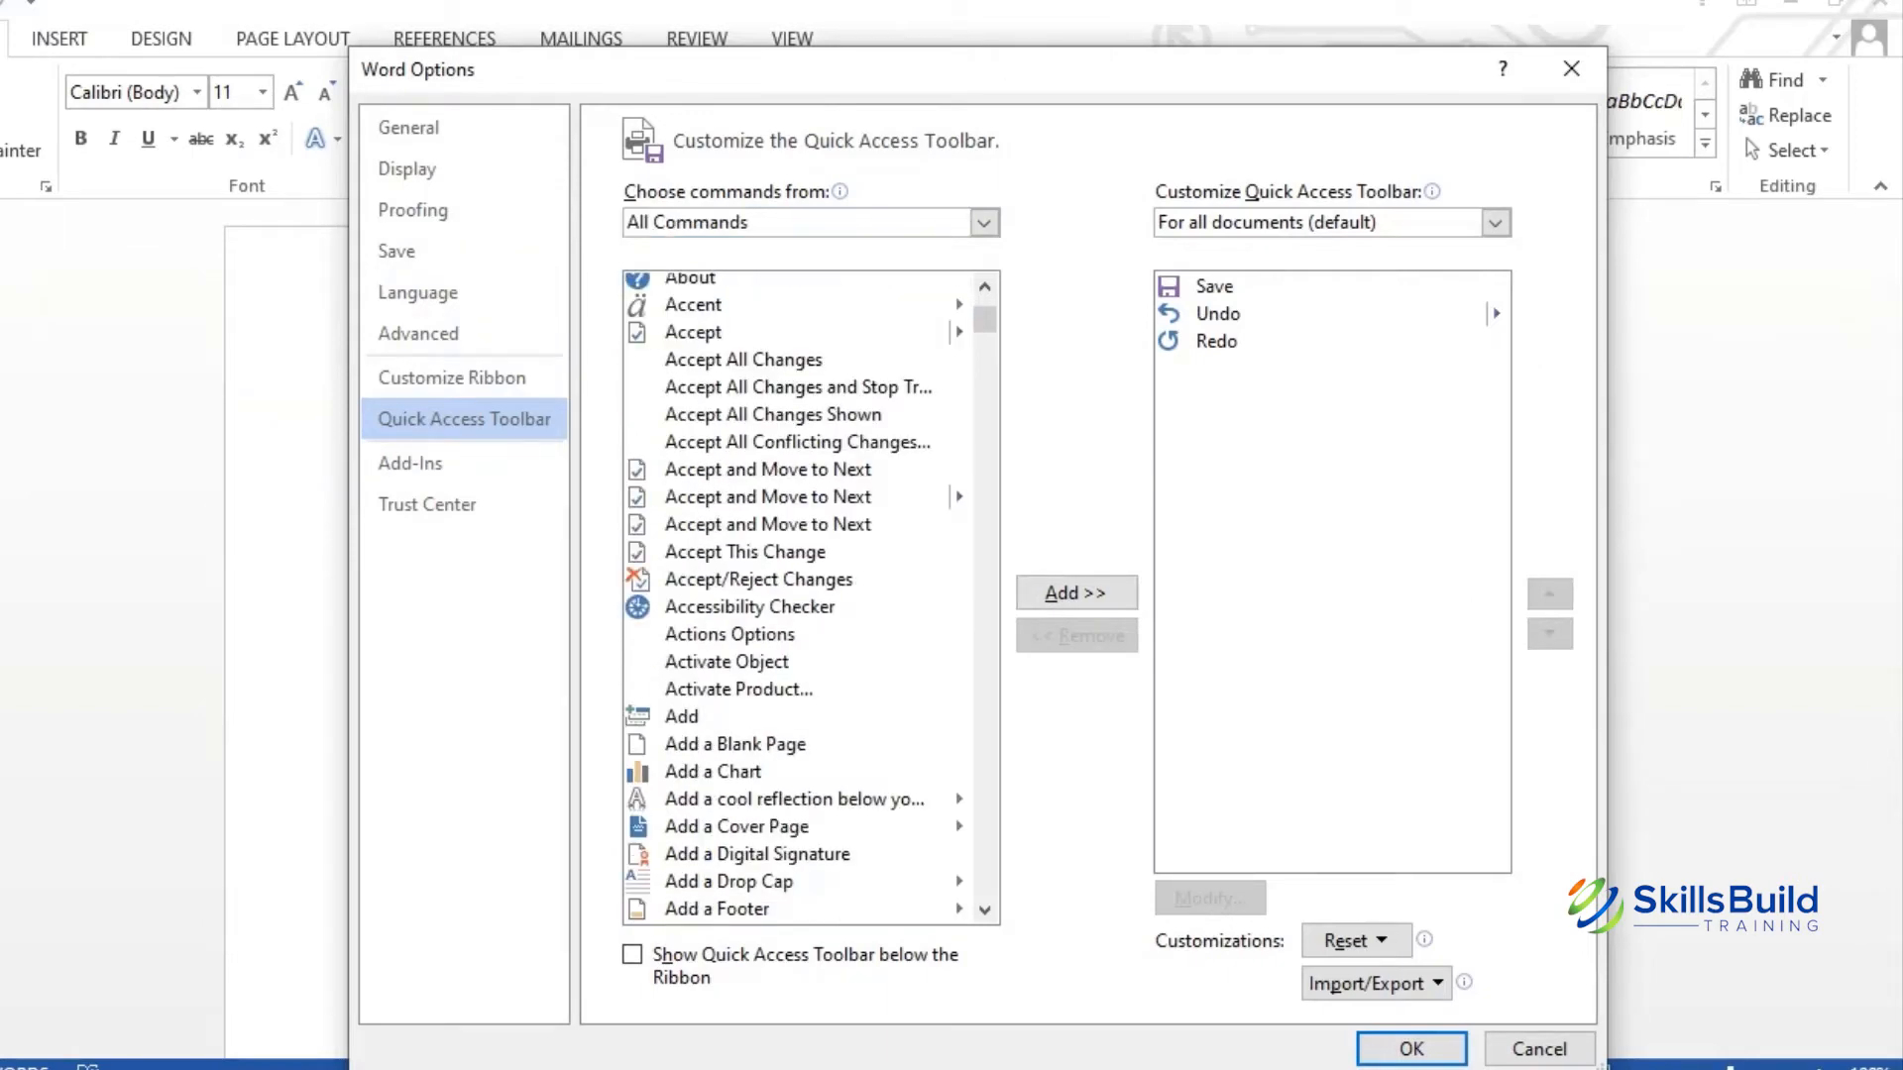
pyautogui.press('s')
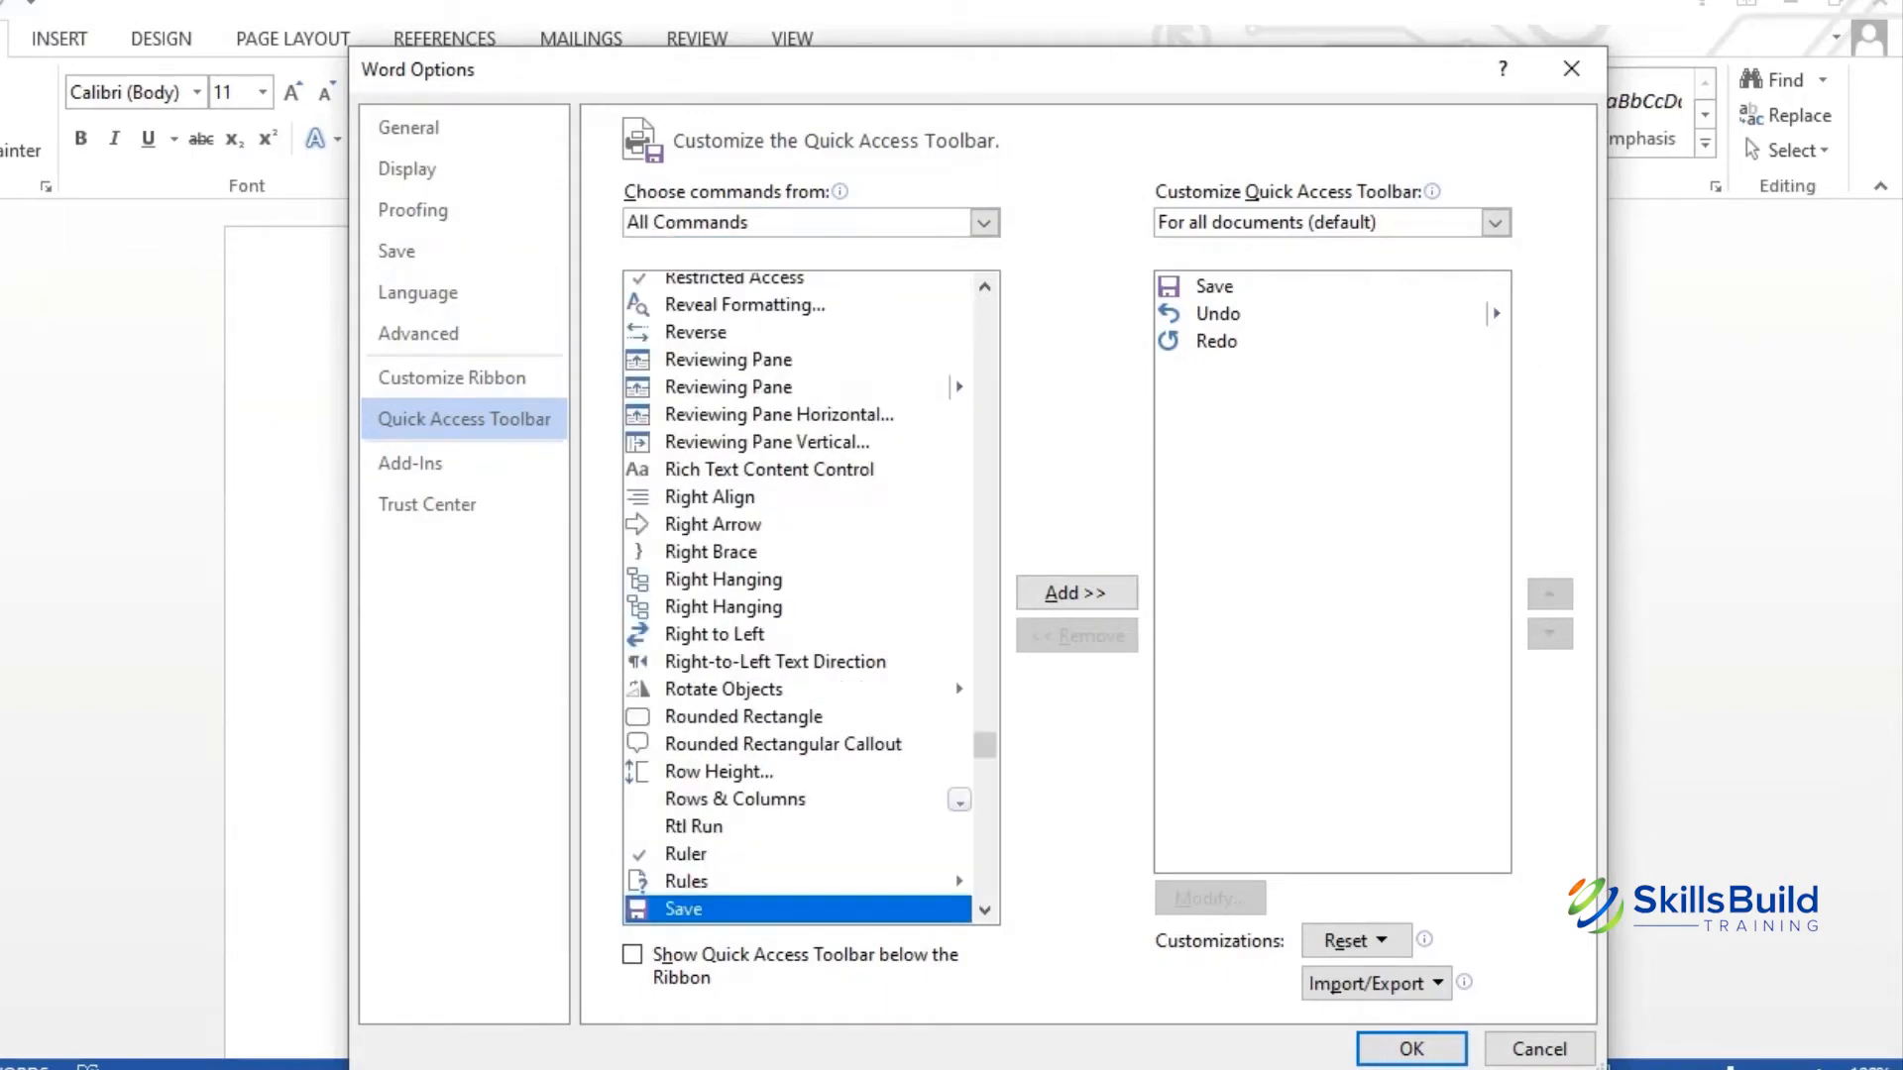
pyautogui.scroll(-4, 798, 595)
pyautogui.scroll(-3, 798, 595)
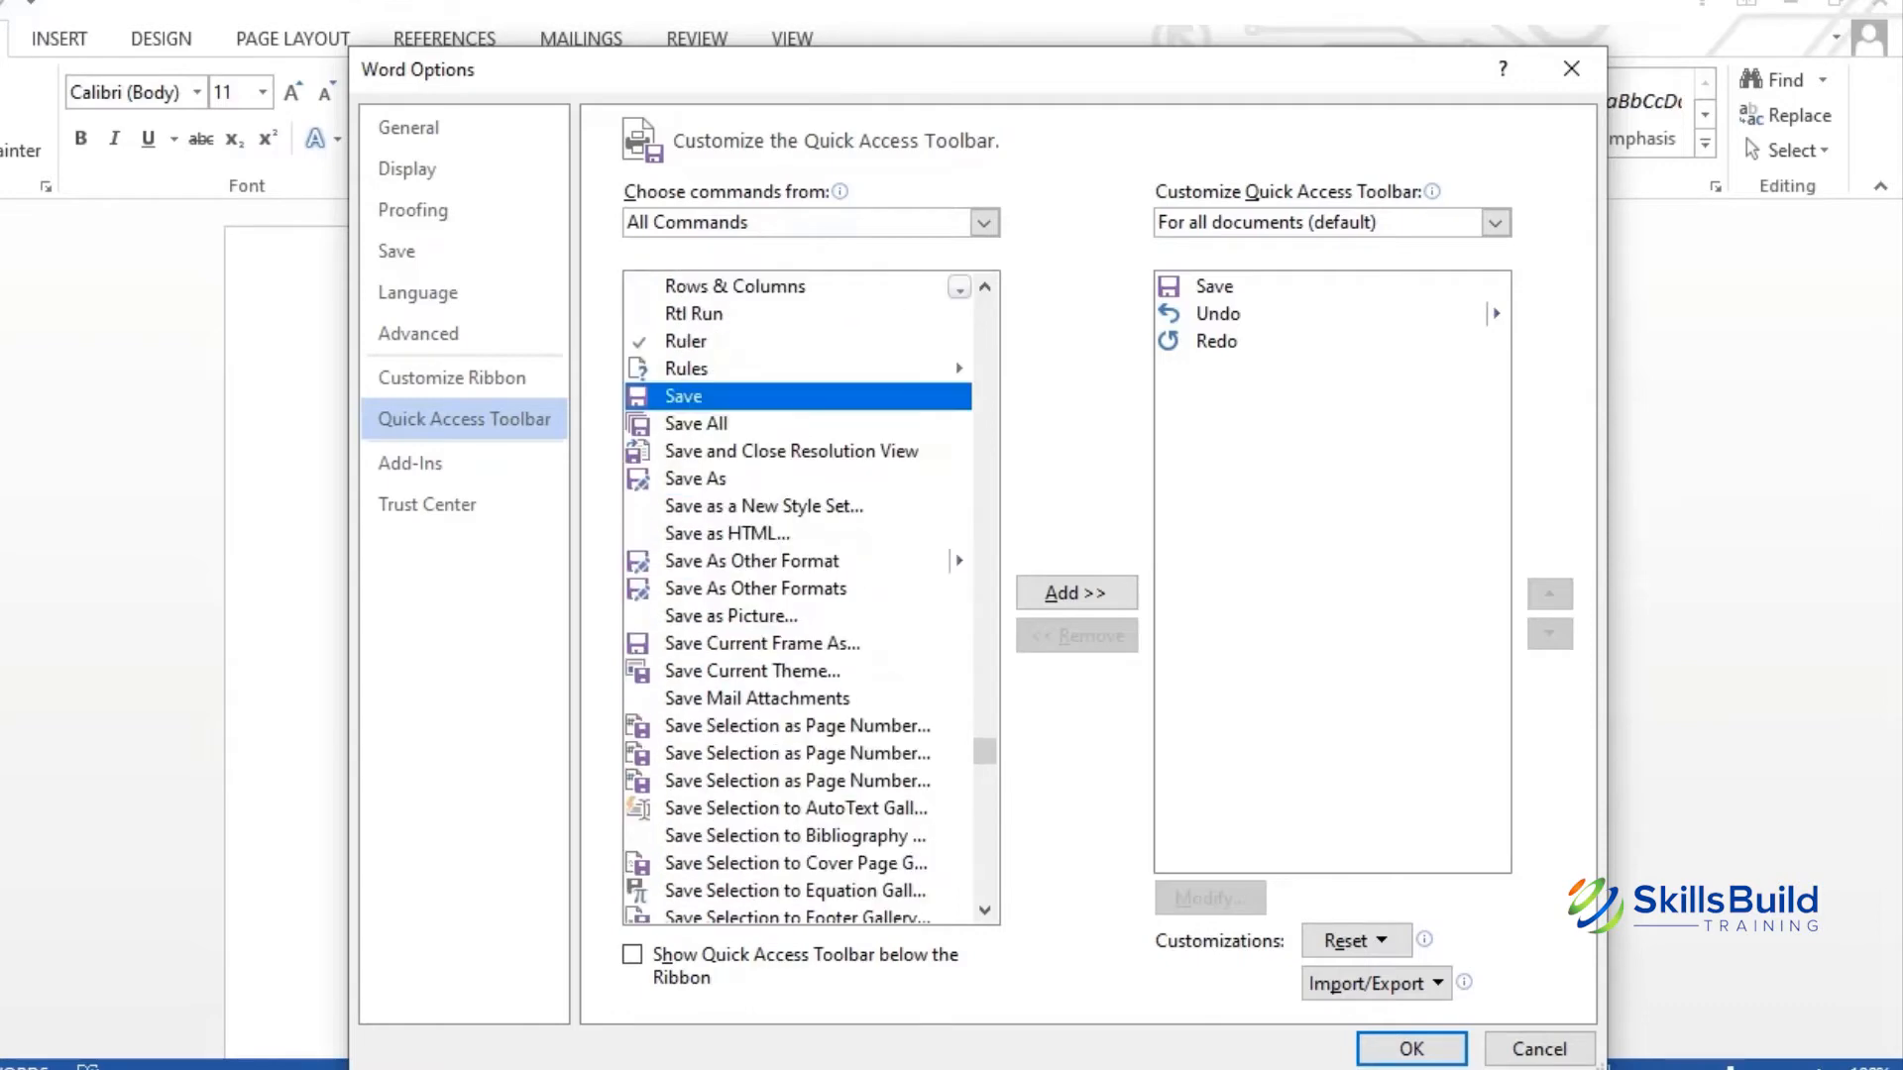
pyautogui.scroll(-10, 797, 595)
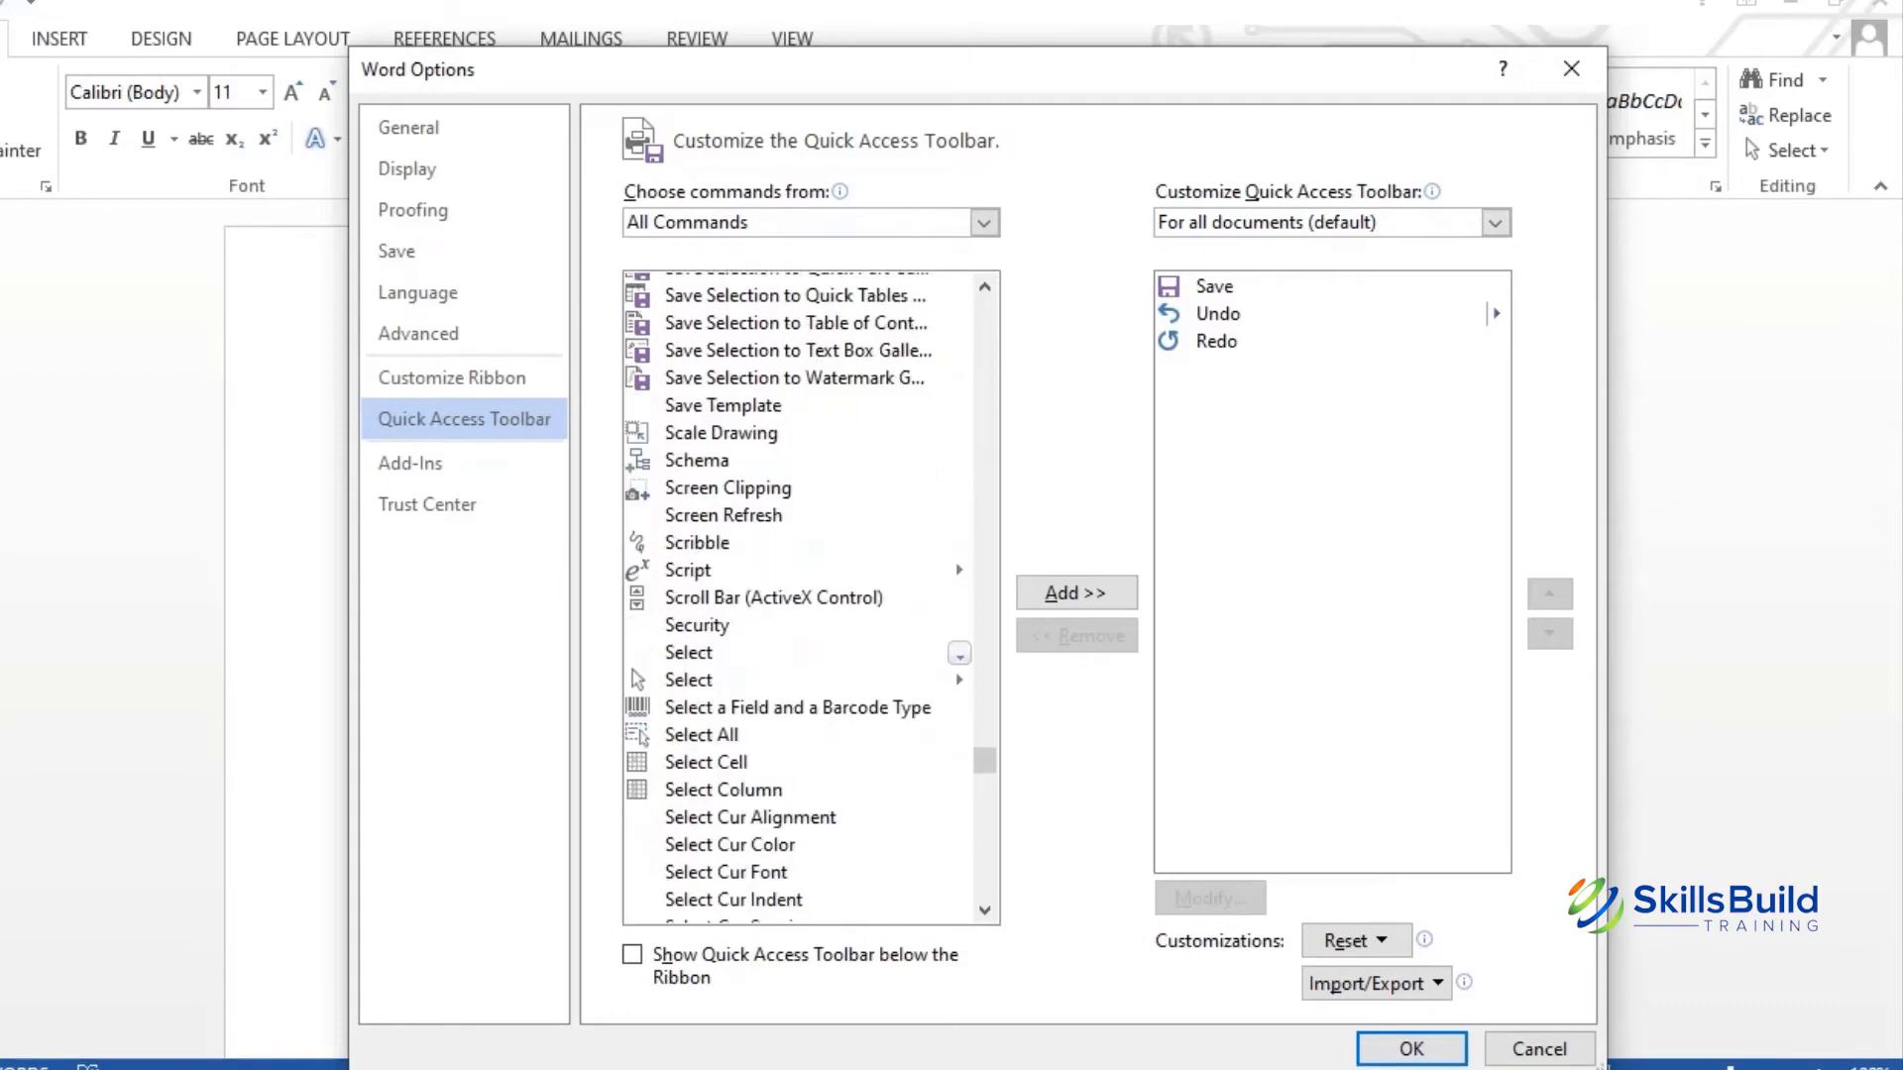
pyautogui.scroll(-8, 798, 595)
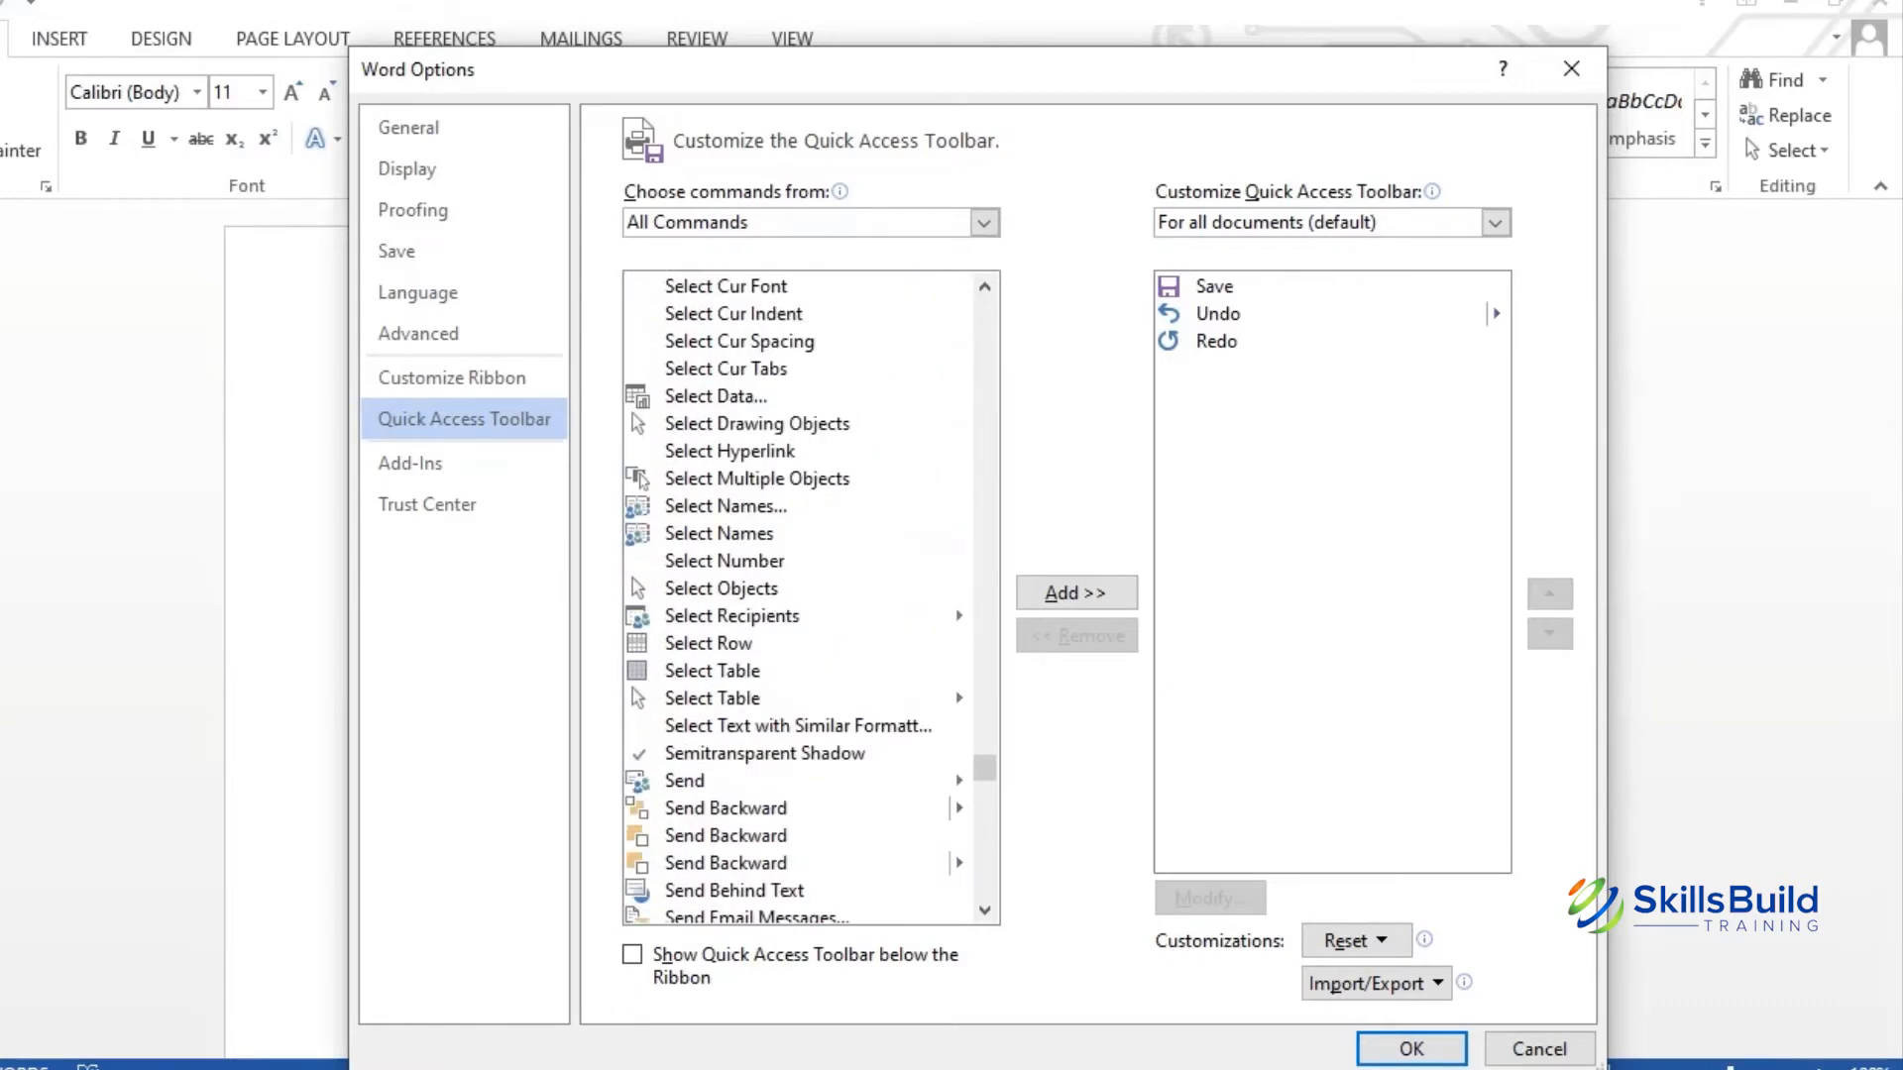
pyautogui.scroll(-12, 798, 594)
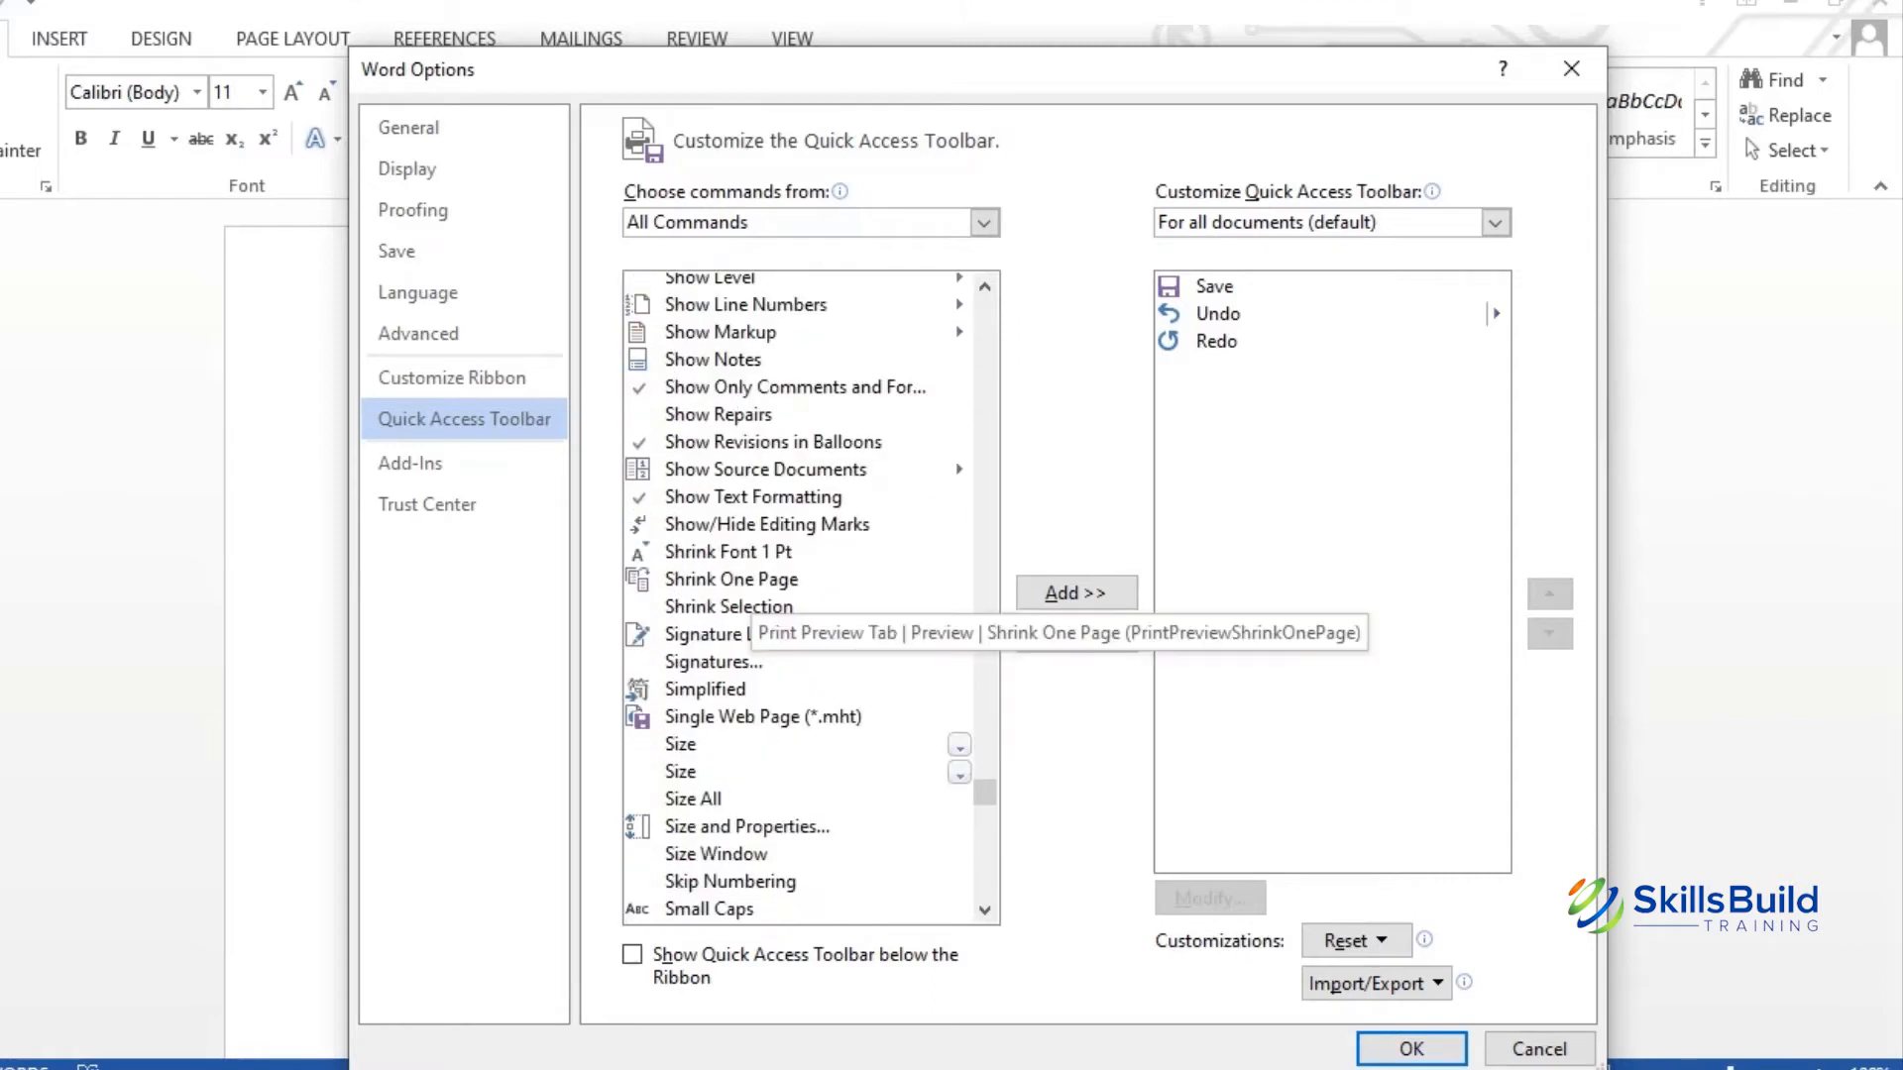
pyautogui.click(751, 581)
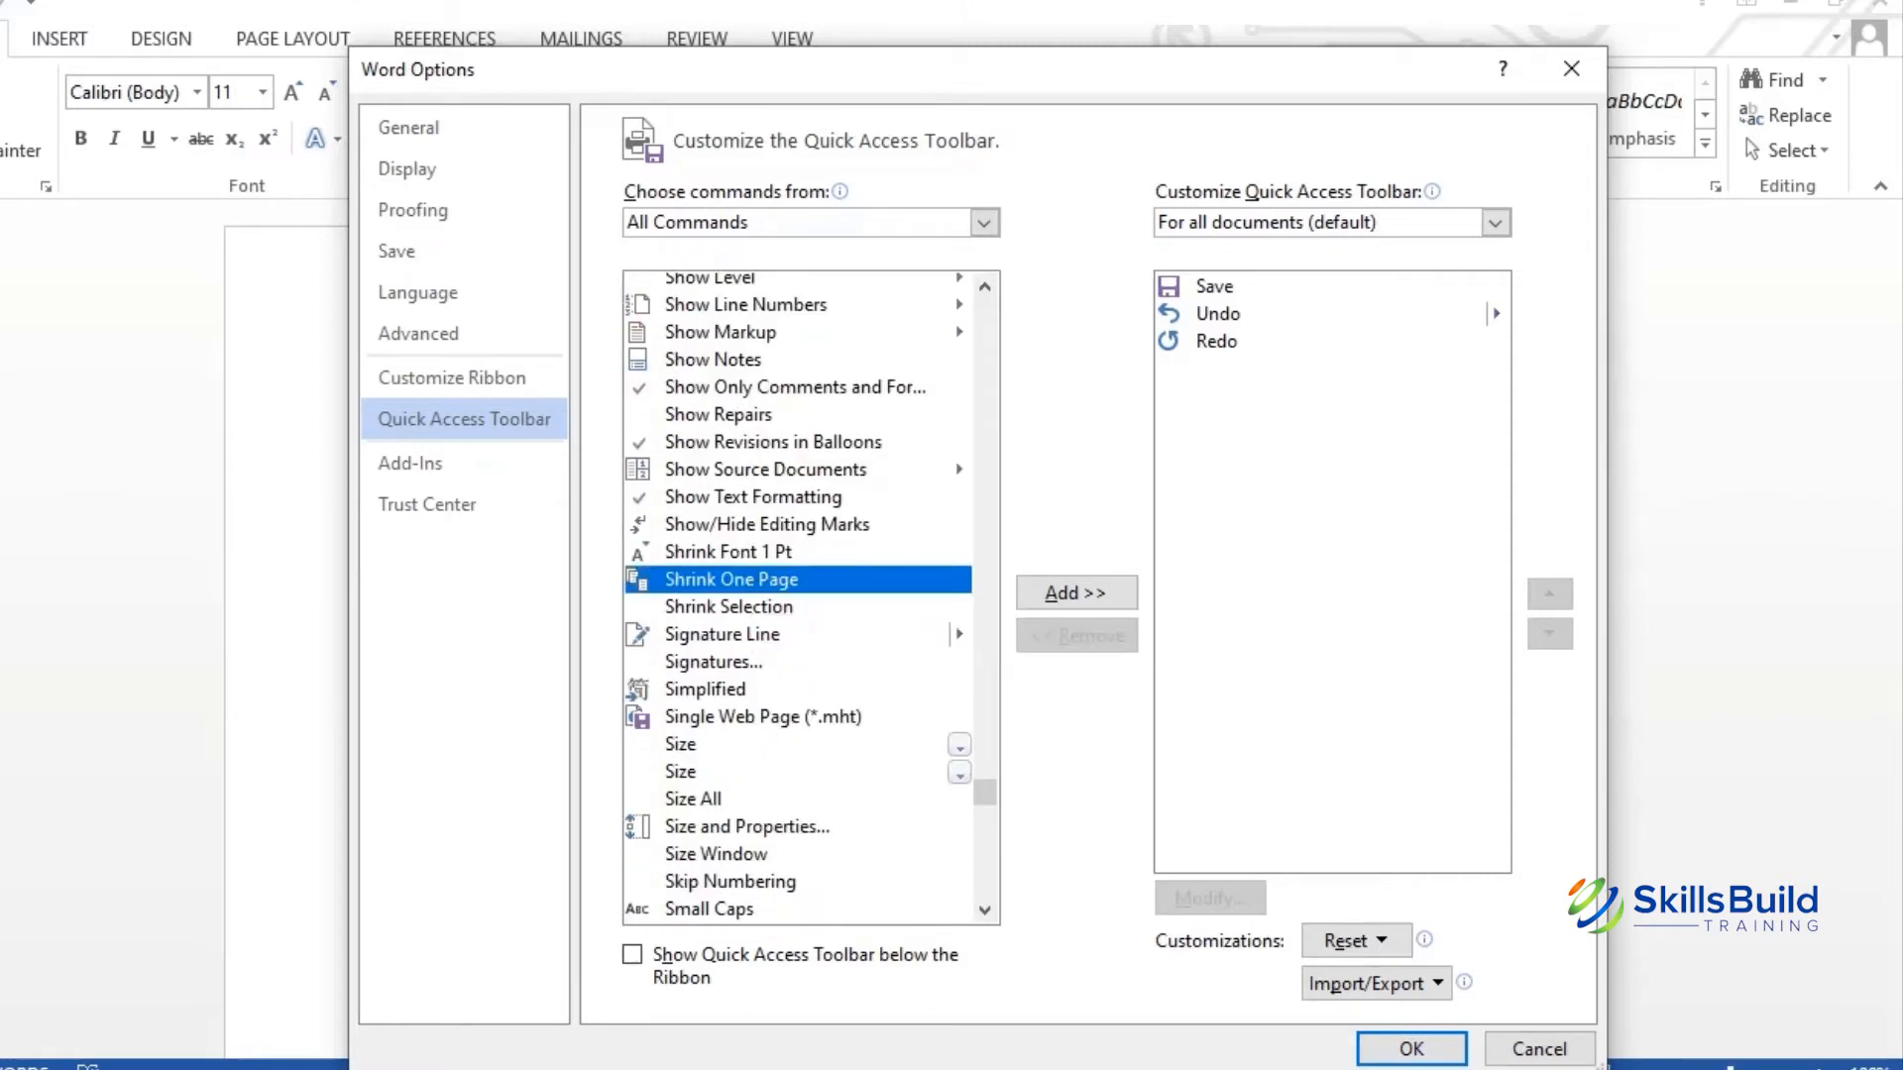
pyautogui.click(1075, 593)
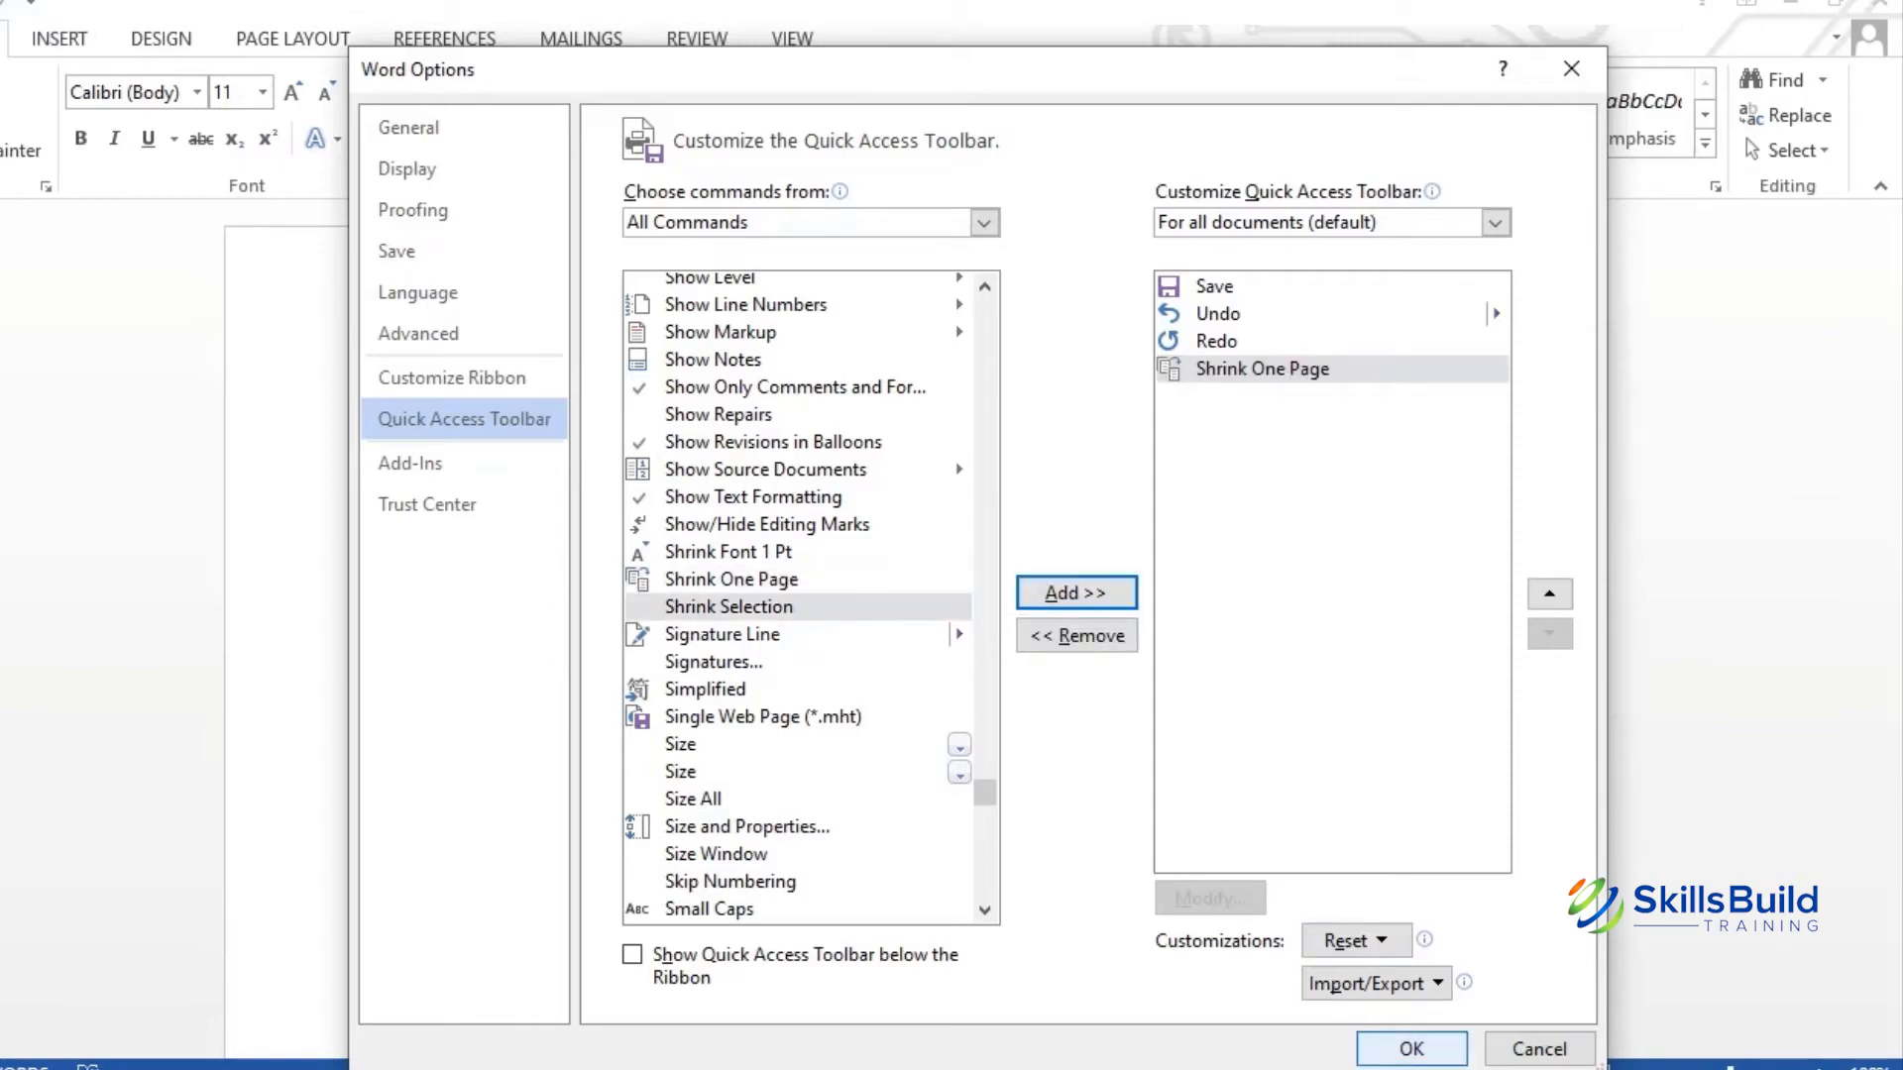
# Step: Save the Quick Access Toolbar customization and run the added Shrink One Page command on the document
pyautogui.click(1412, 1049)
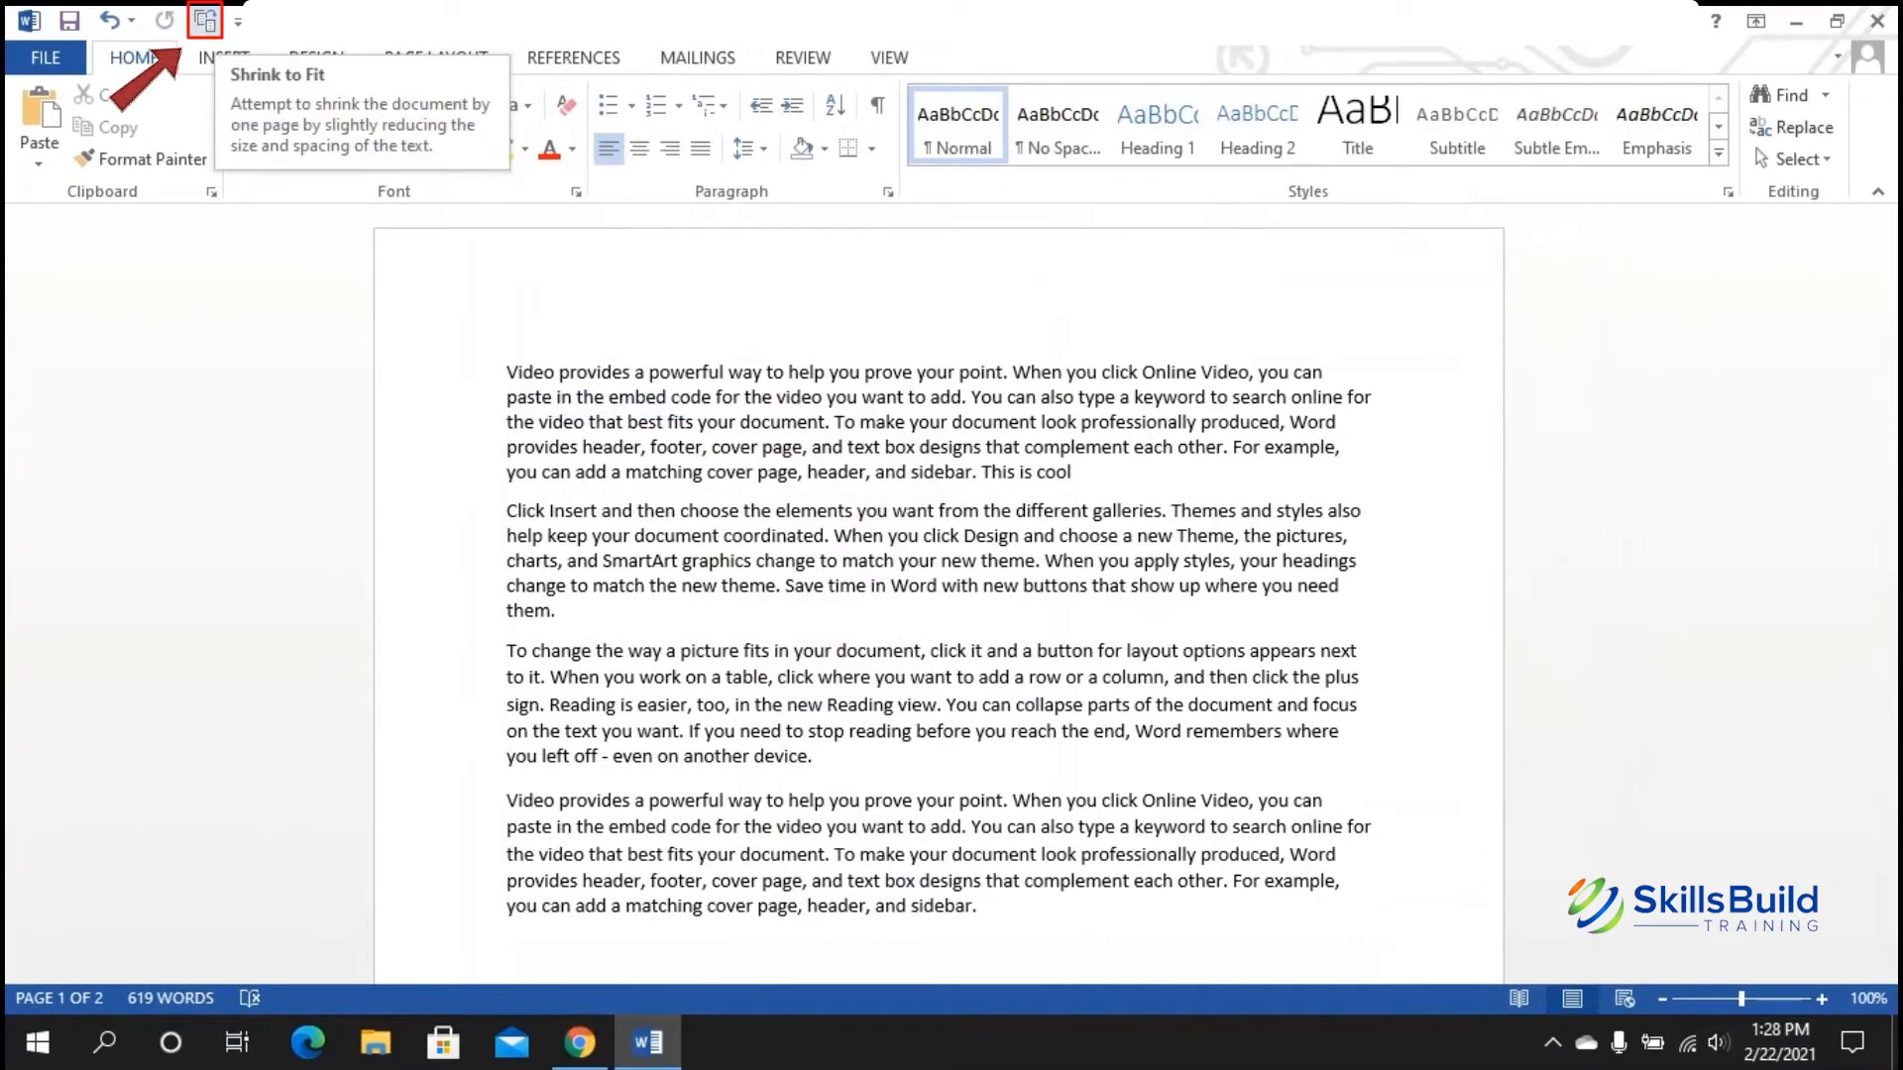
pyautogui.click(205, 20)
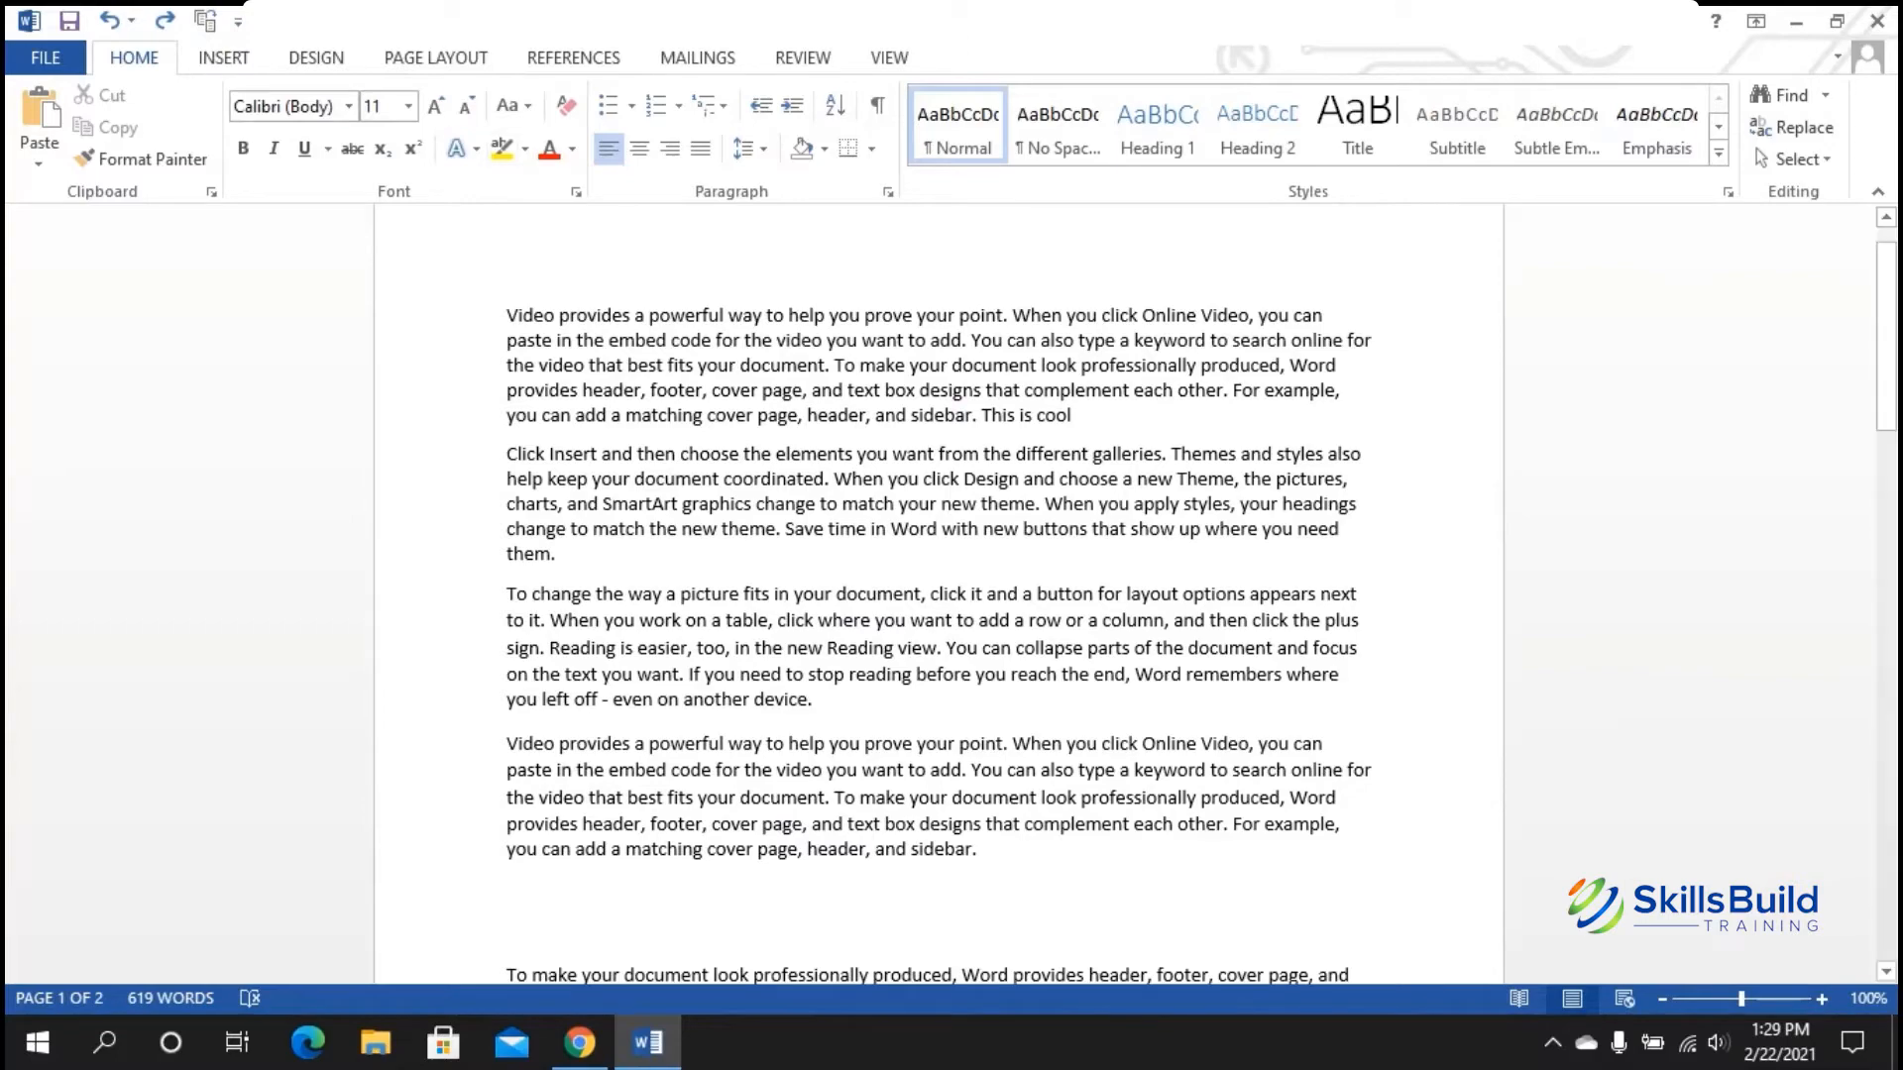
# Step: Examine how the document's text is spread over its pages, especially the text running onto the second page
pyautogui.scroll(1, 938, 595)
pyautogui.scroll(-14, 938, 595)
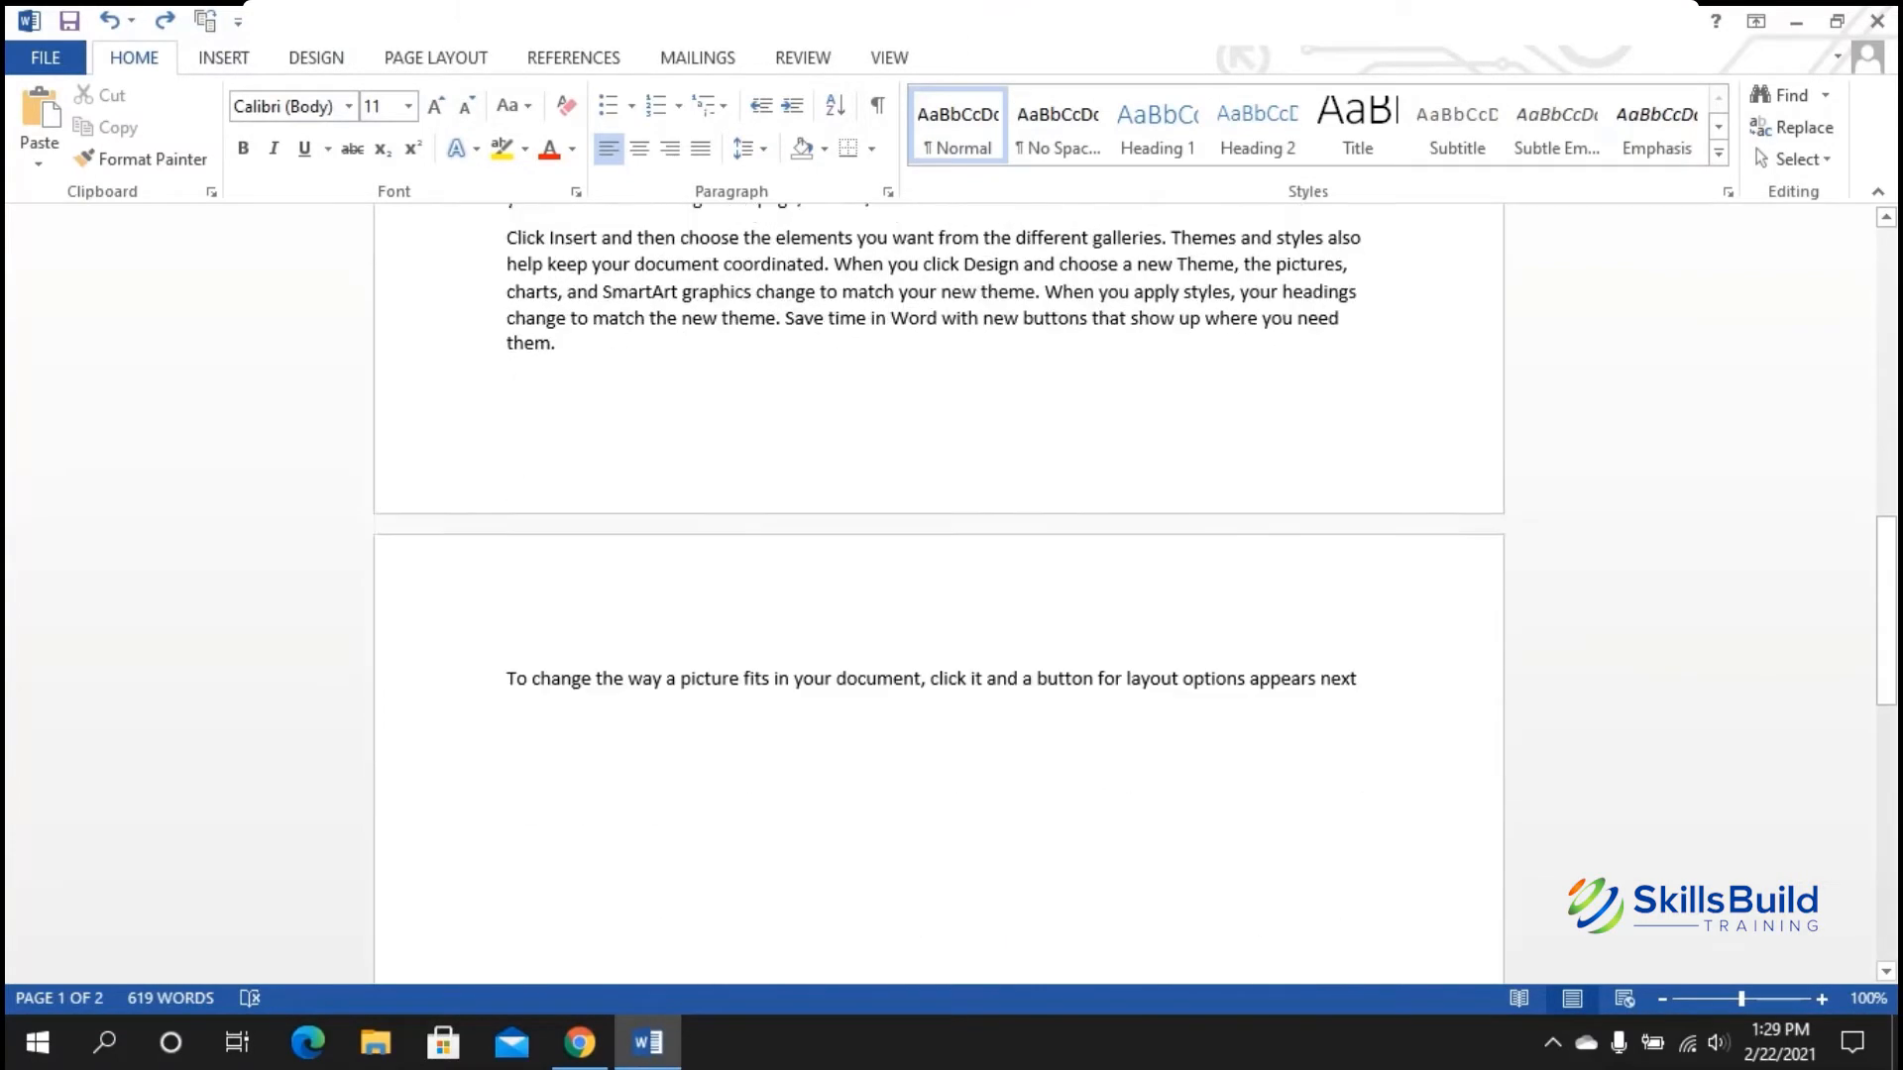
pyautogui.scroll(-3, 938, 594)
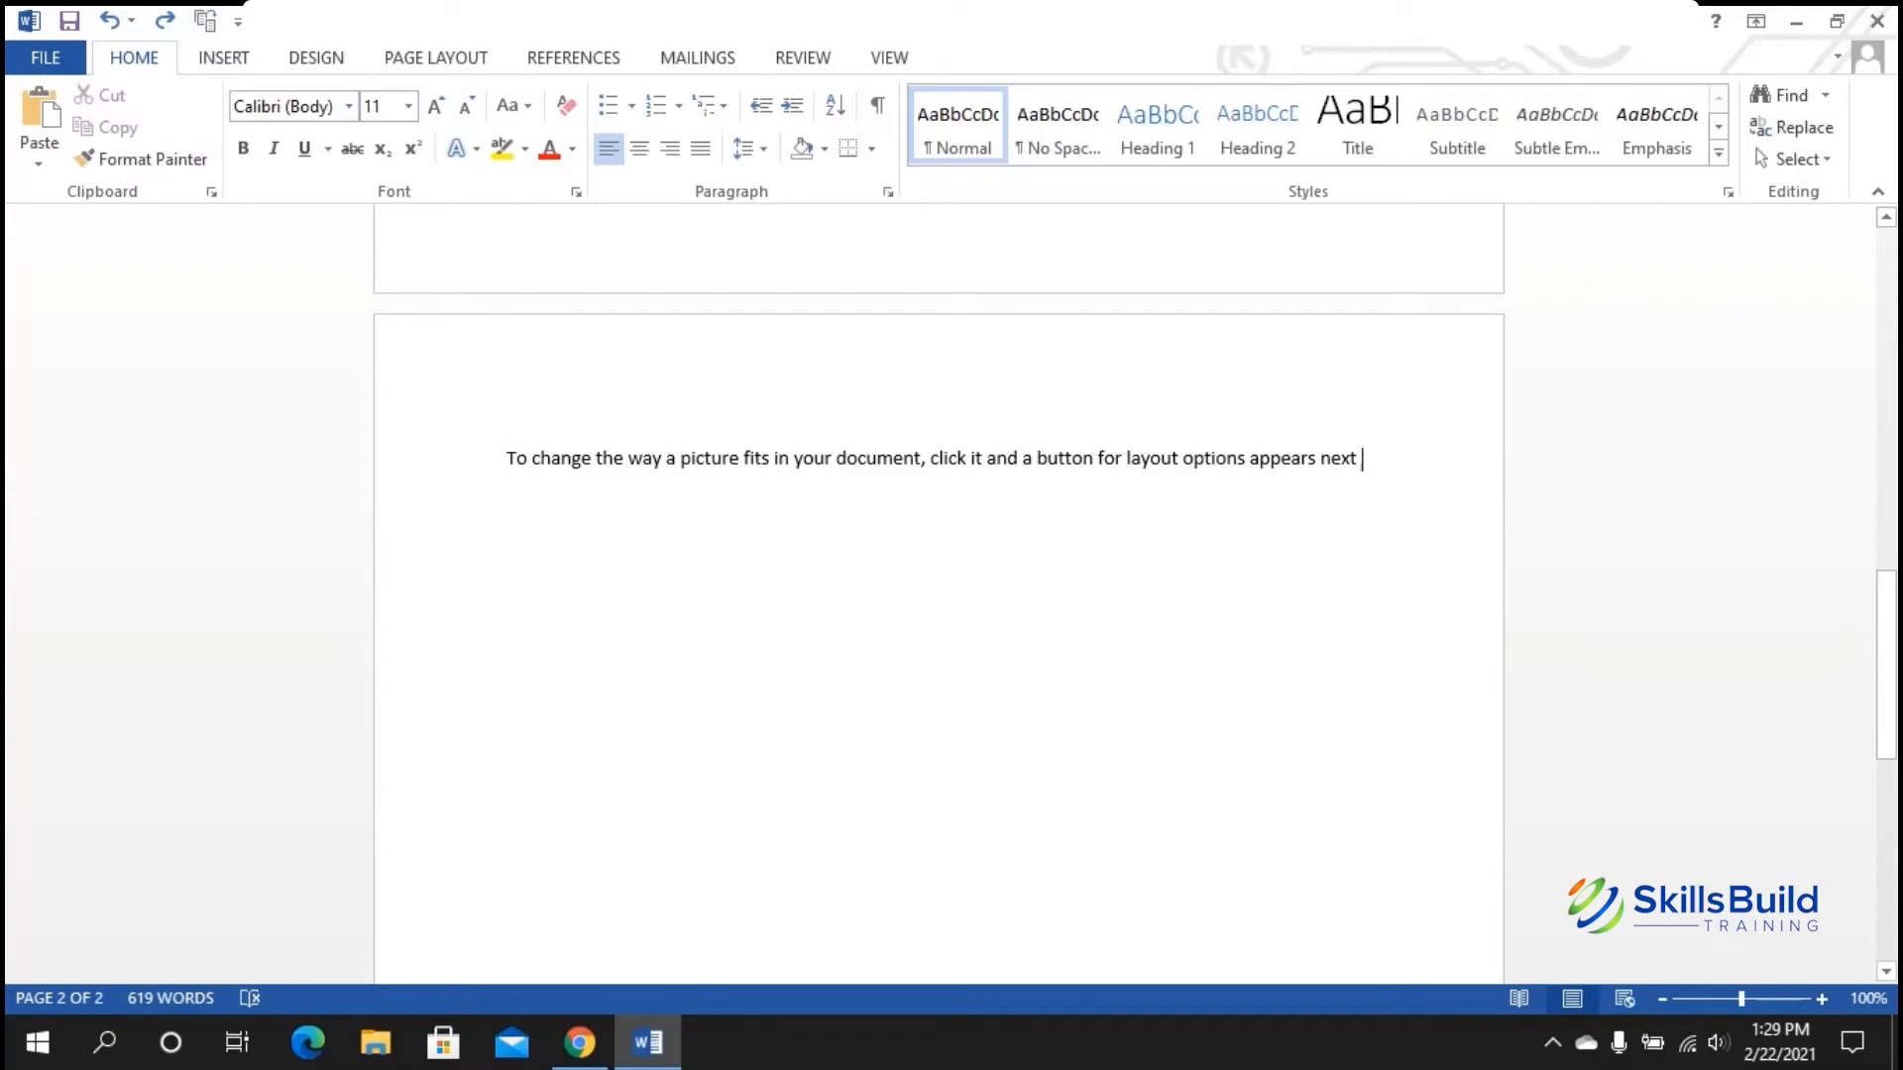
pyautogui.scroll(18, 938, 594)
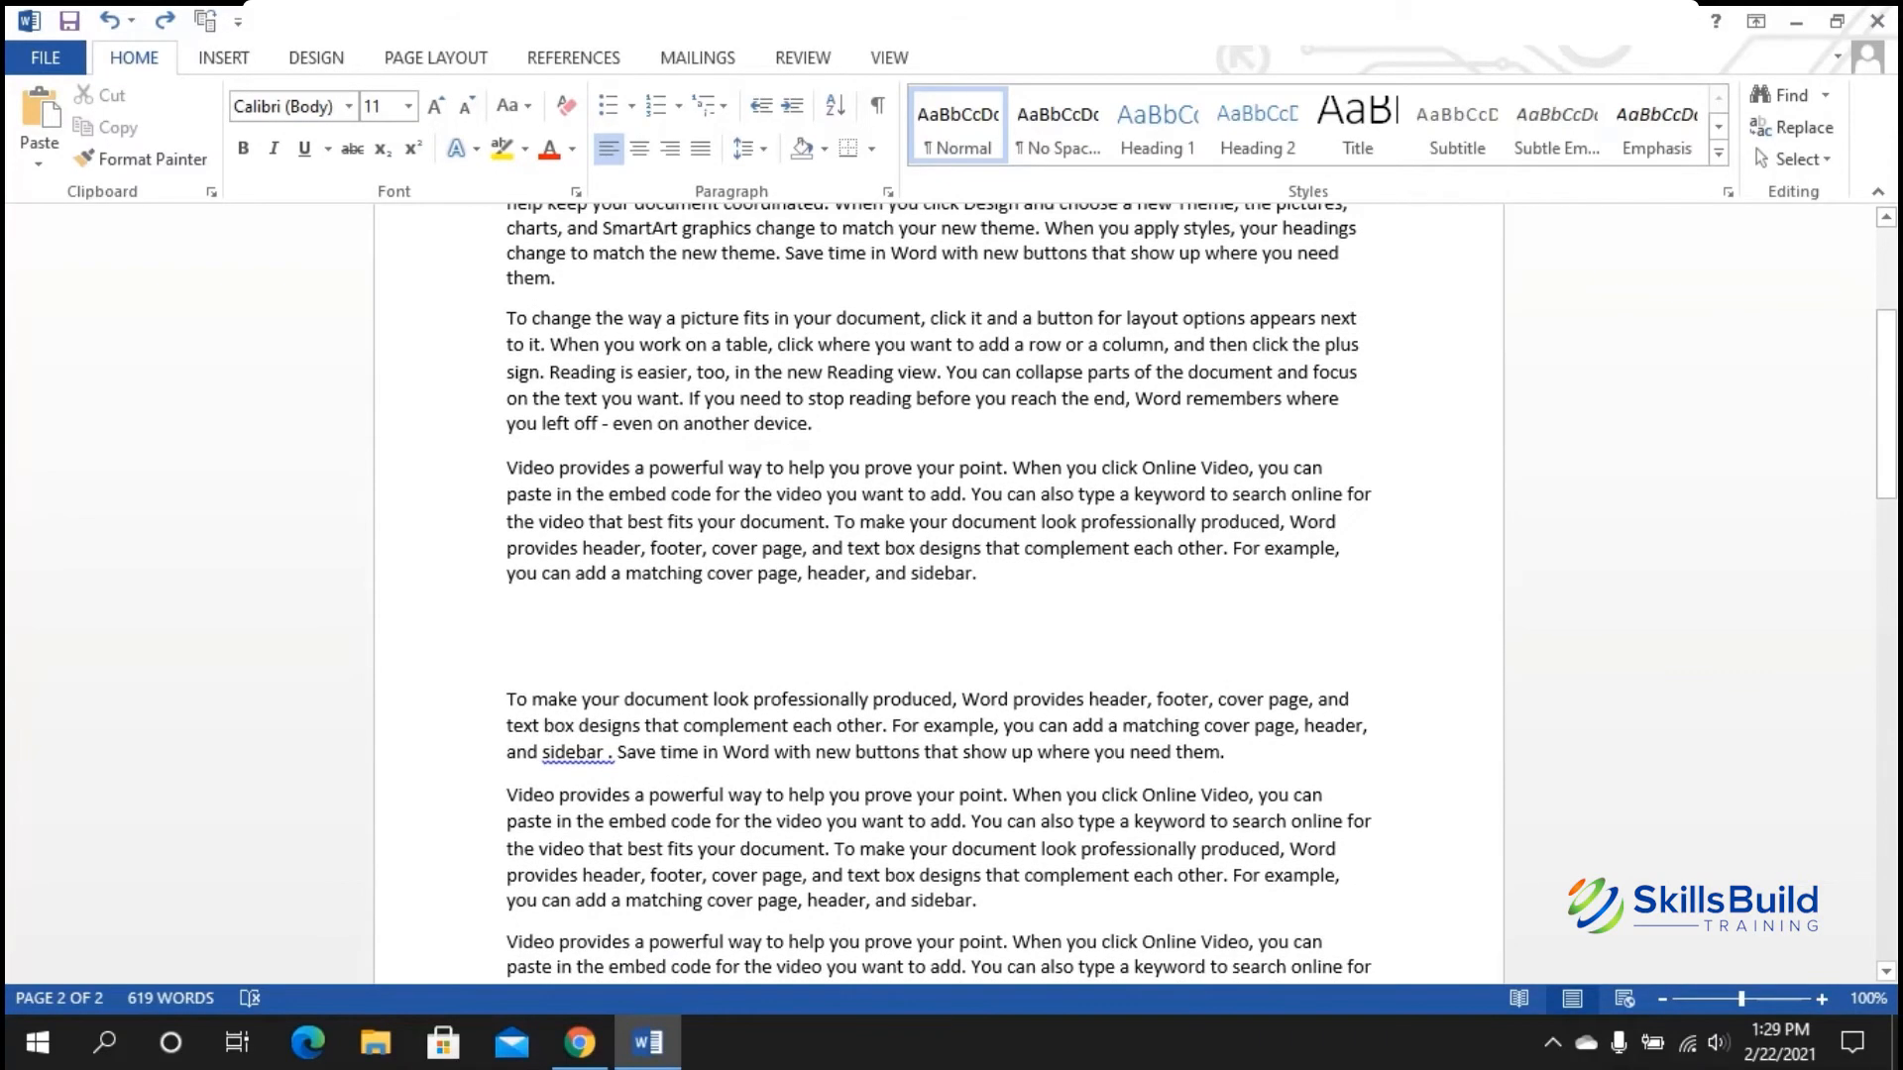
pyautogui.scroll(4, 939, 595)
pyautogui.scroll(-9, 938, 595)
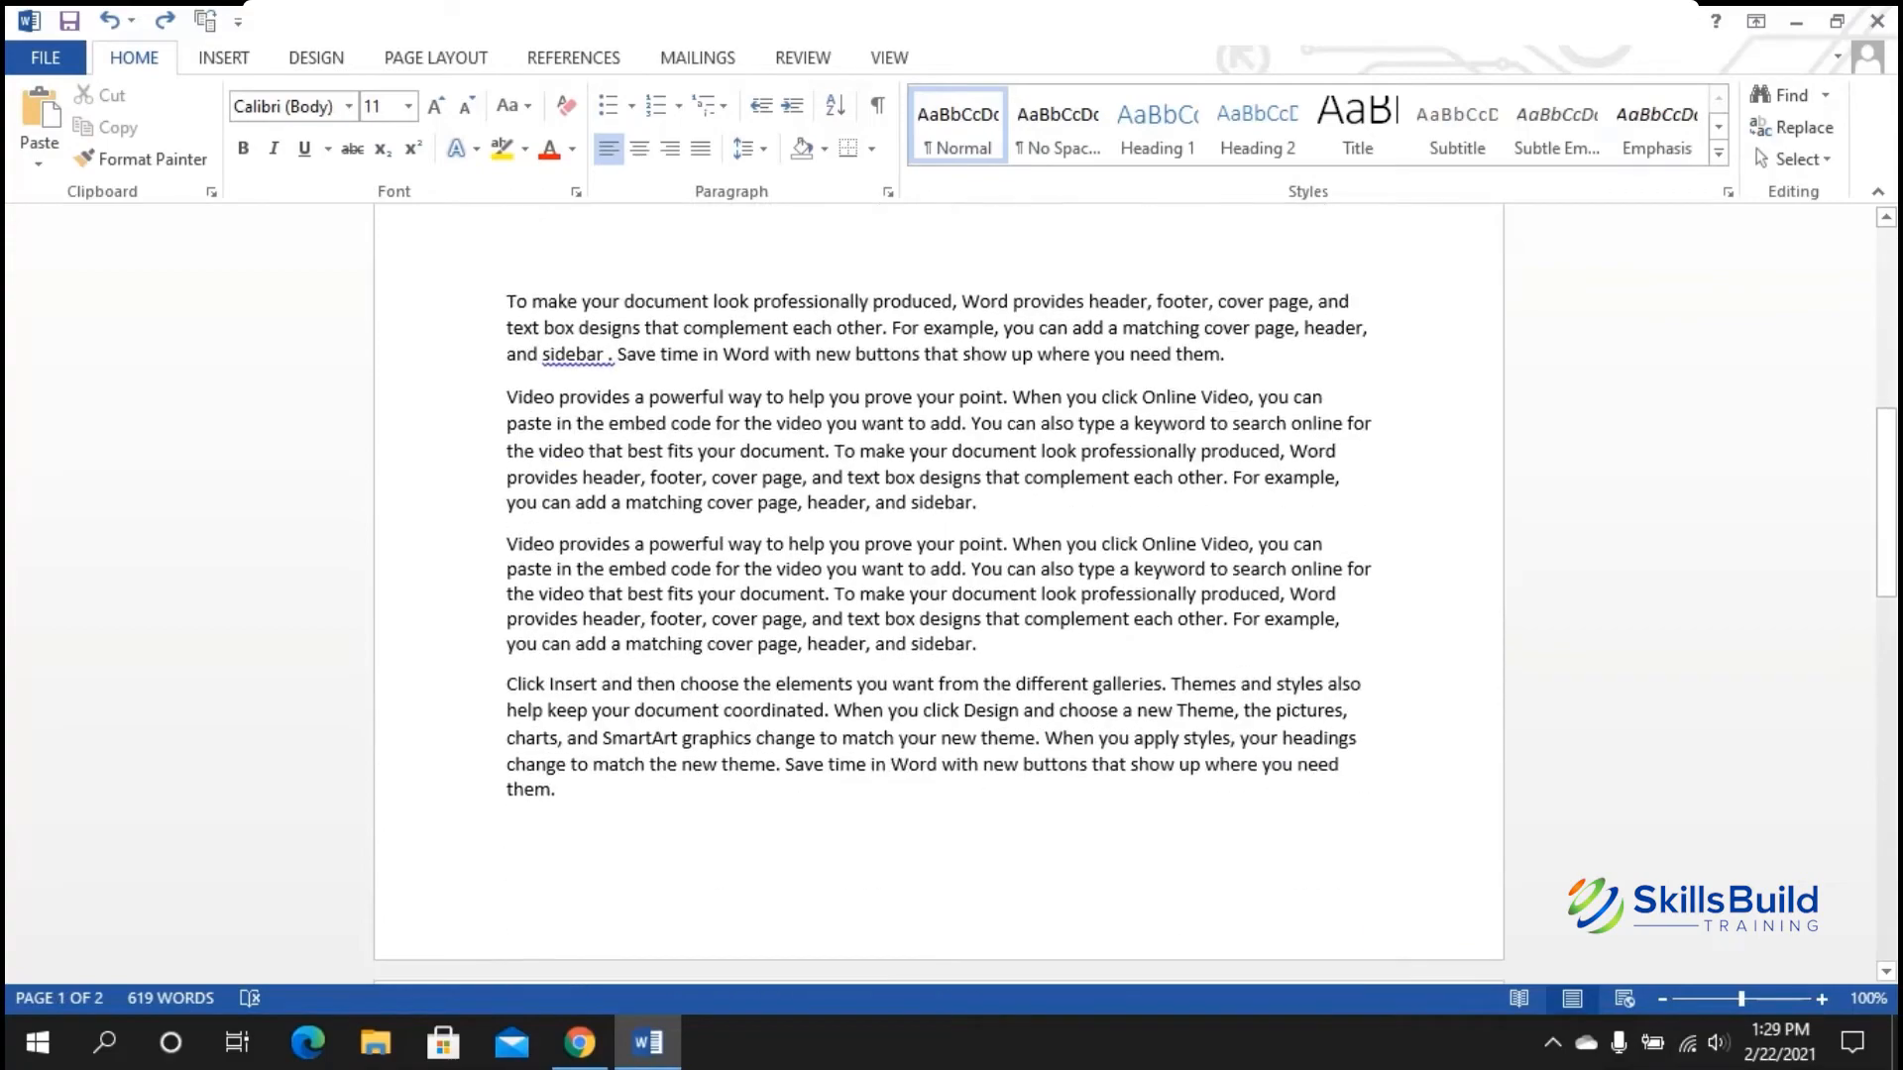
pyautogui.scroll(-6, 939, 594)
pyautogui.scroll(8, 939, 595)
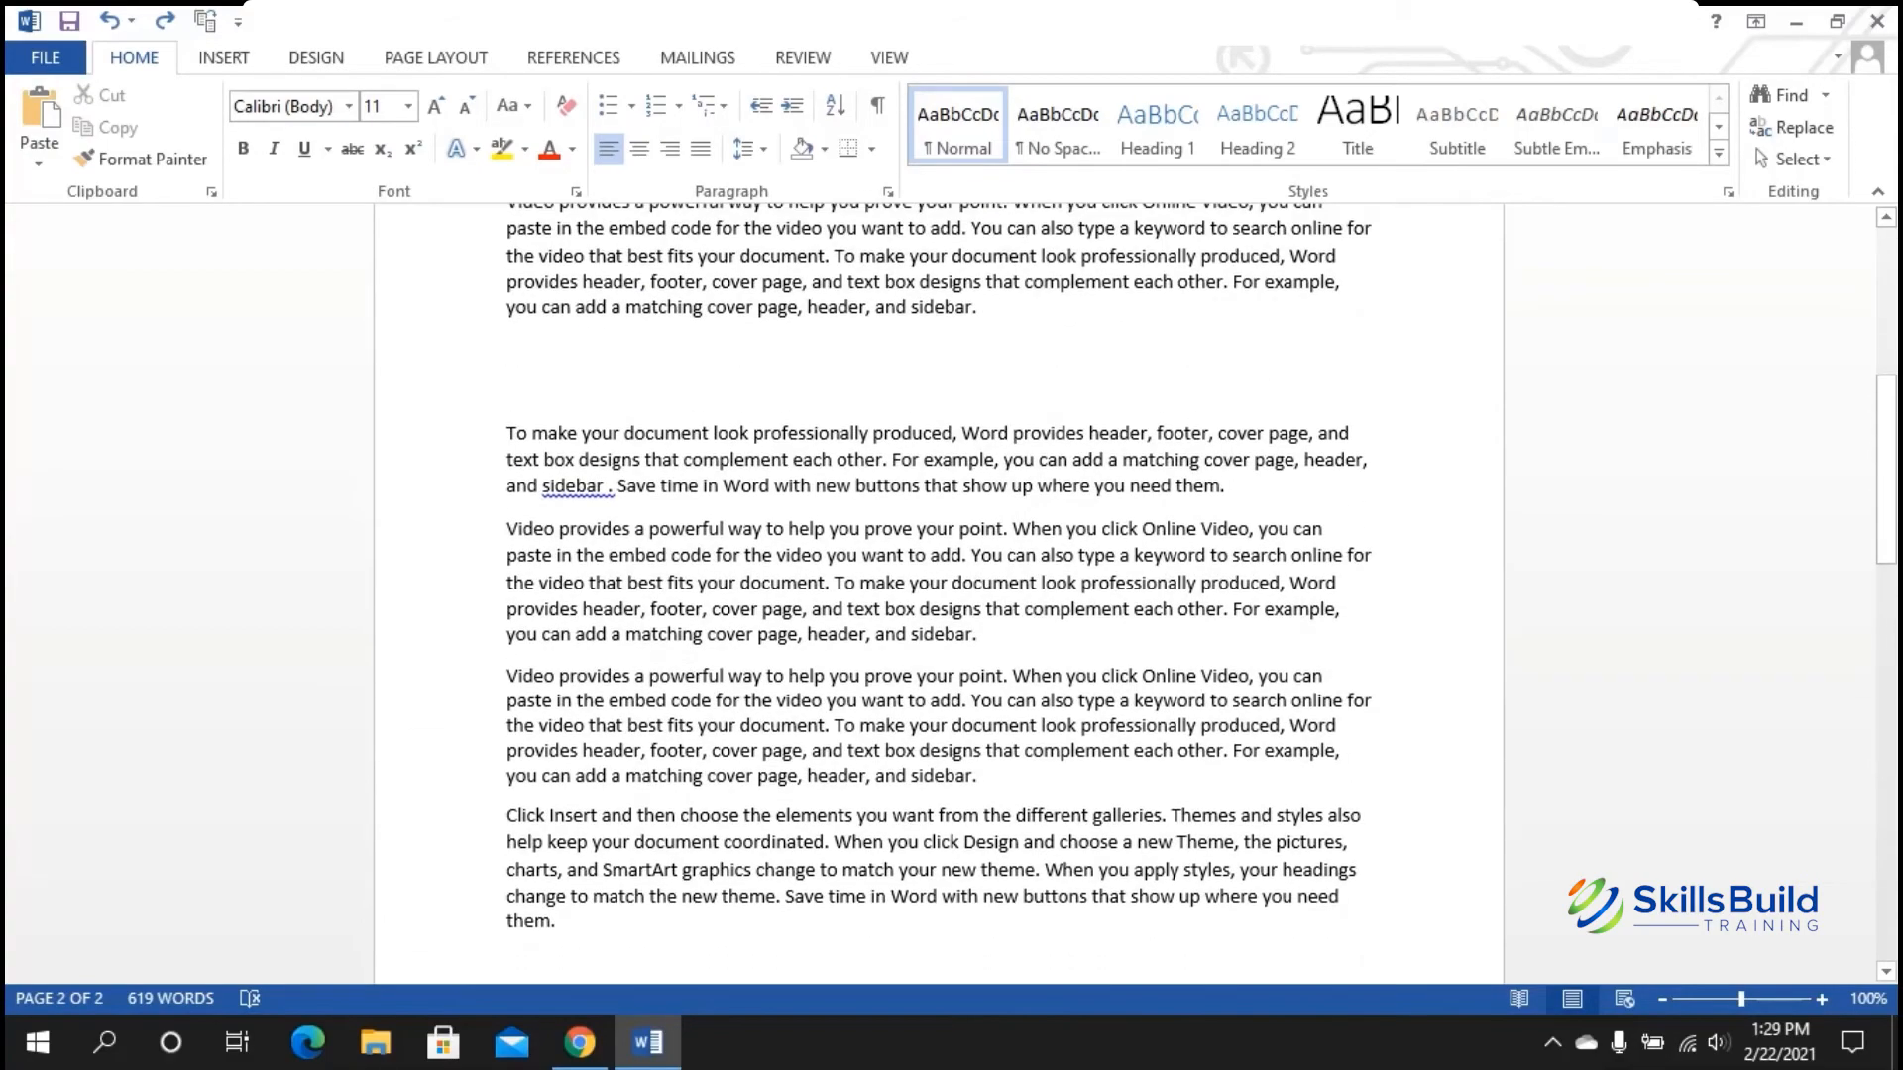
pyautogui.scroll(11, 938, 595)
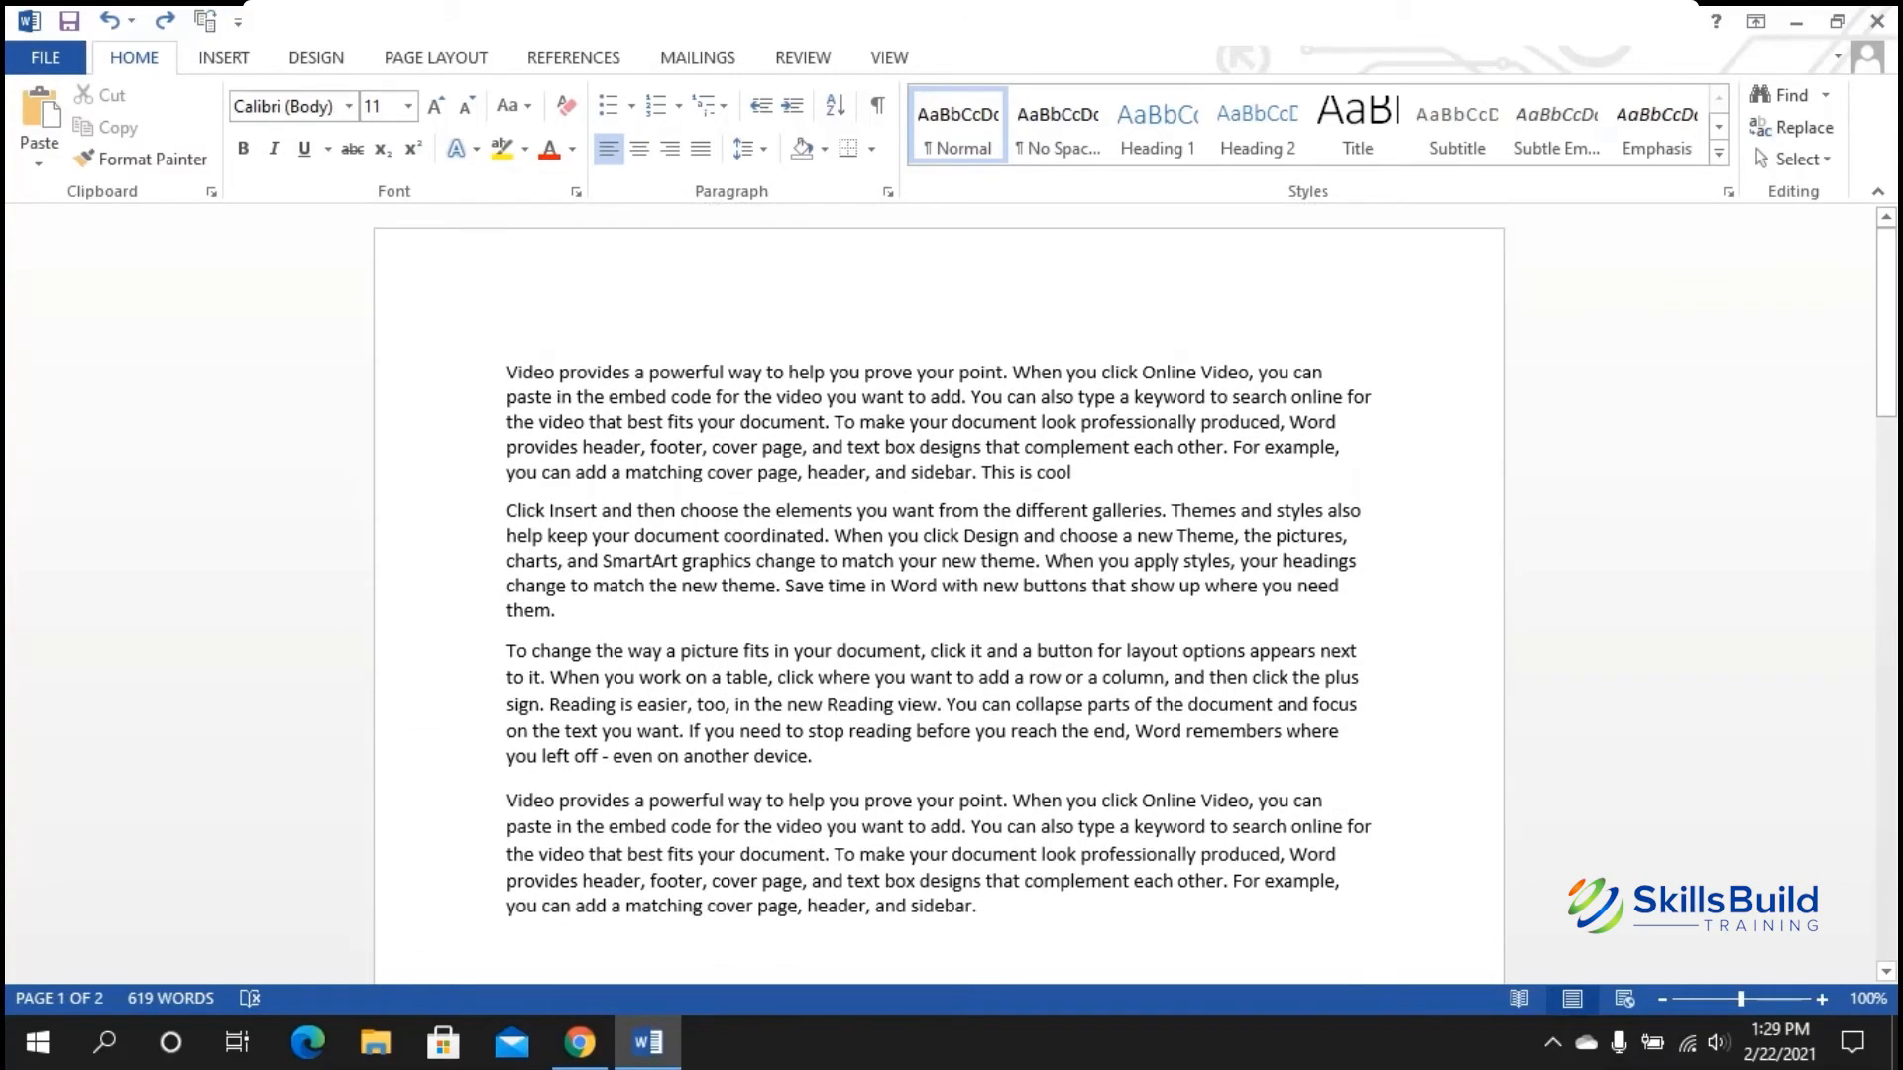
# Step: Redo the one-page shrink of the document and check the text through to its end
pyautogui.hotkey('ctrl', 'y')
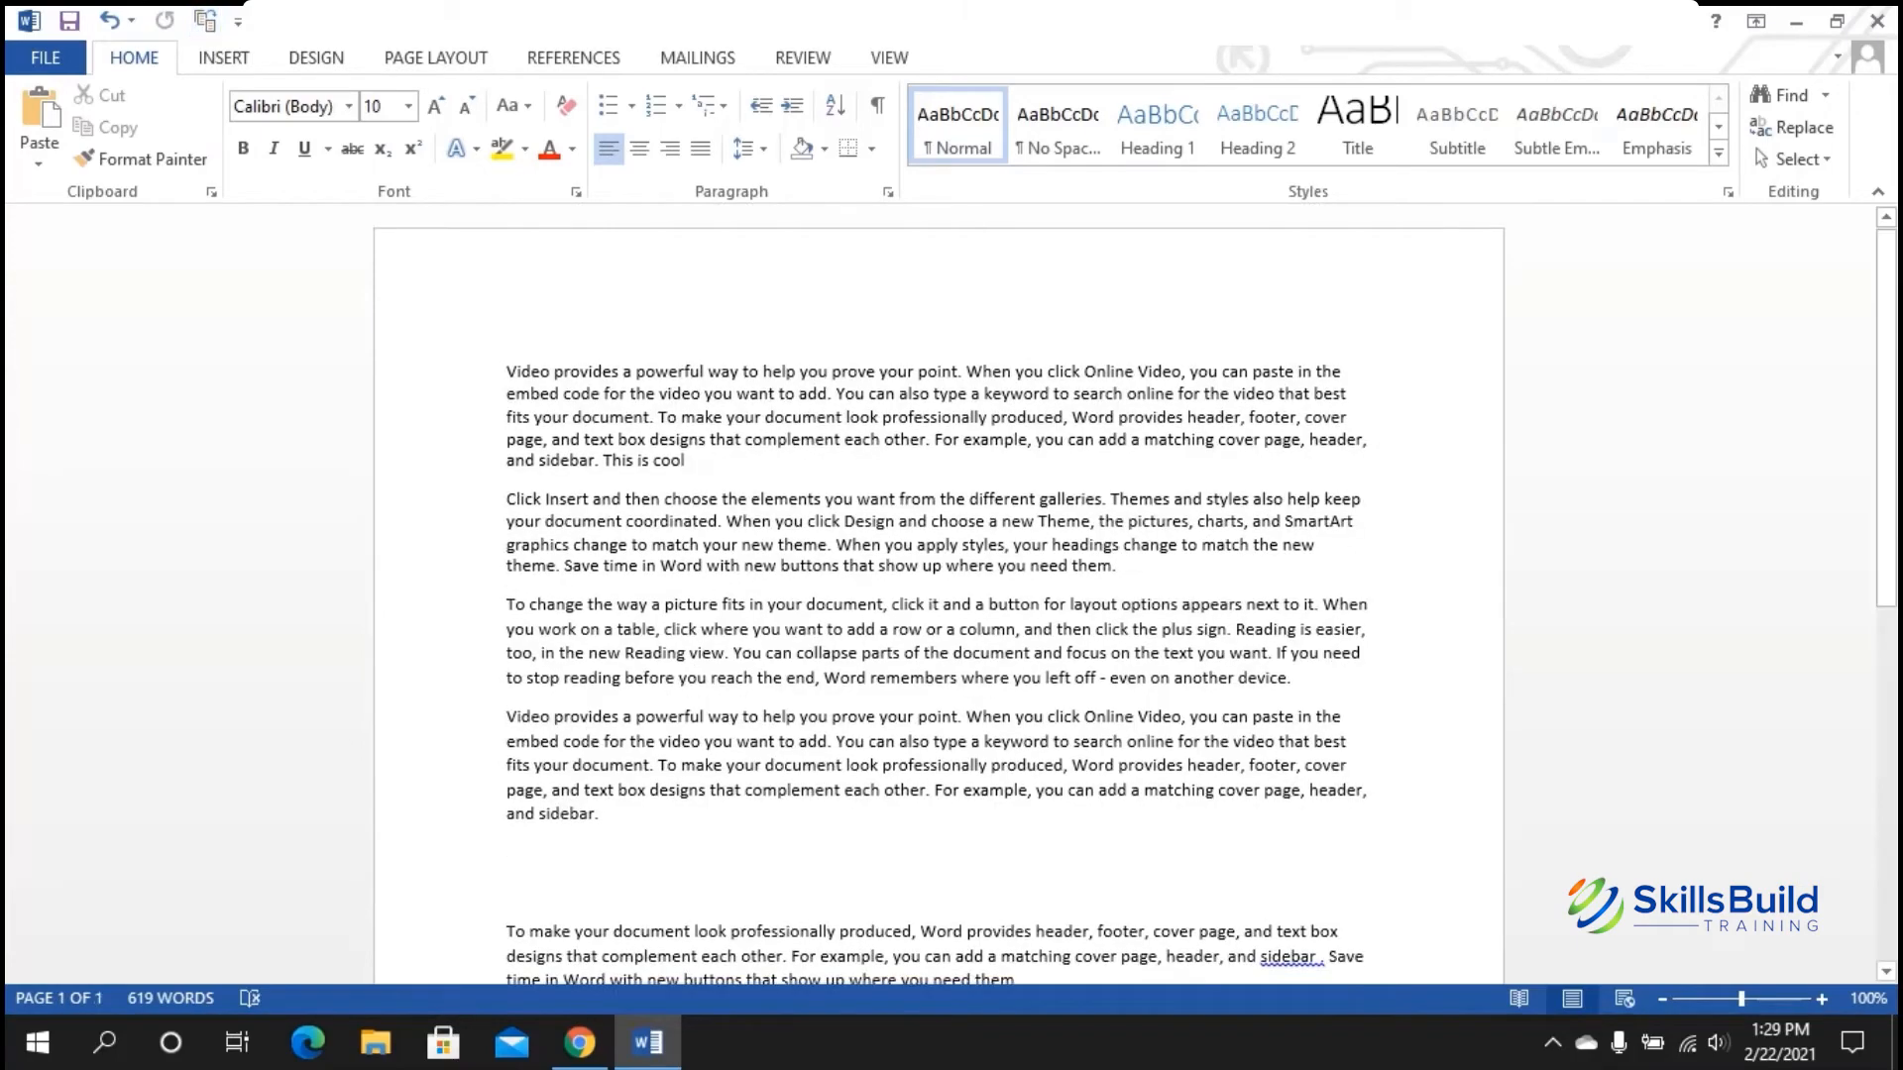
pyautogui.scroll(-12, 938, 595)
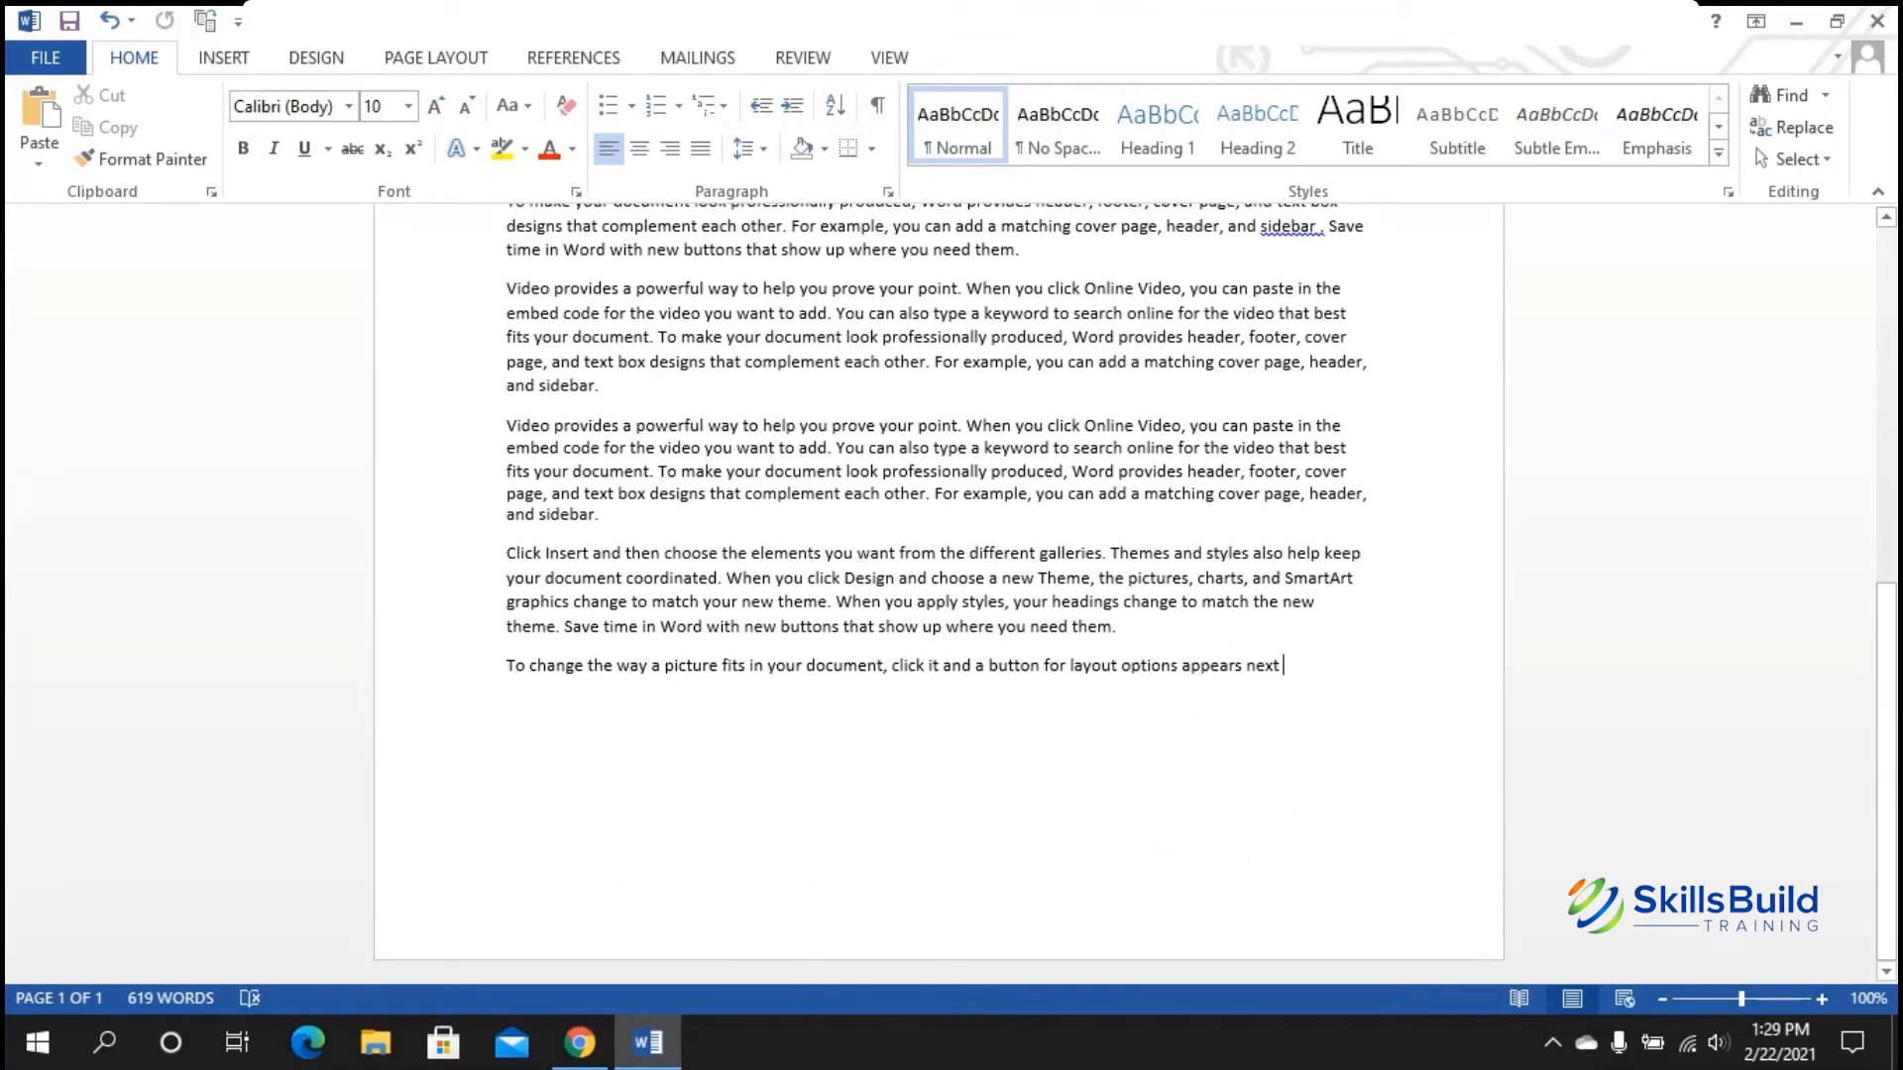
pyautogui.scroll(9, 939, 594)
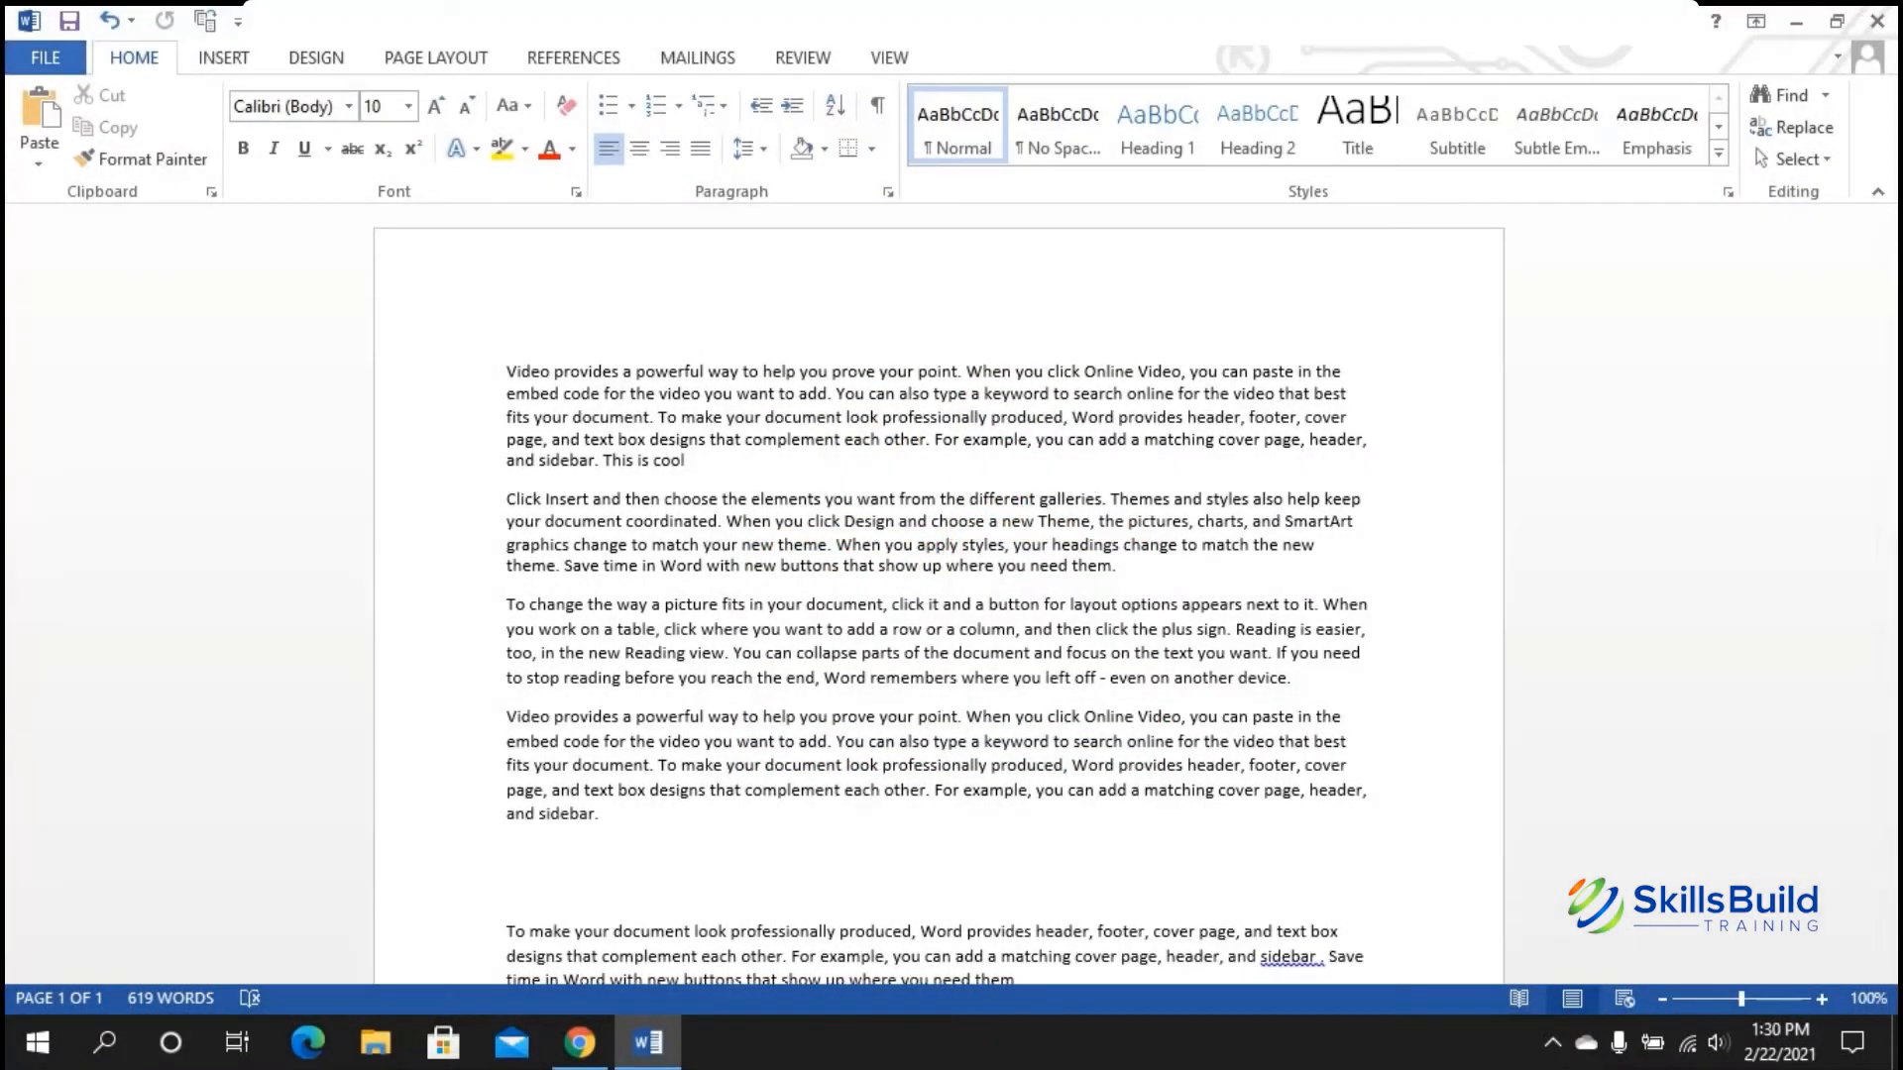
# Step: Set the Office Theme to Dark Gray in the general Word options and apply it
pyautogui.click(44, 57)
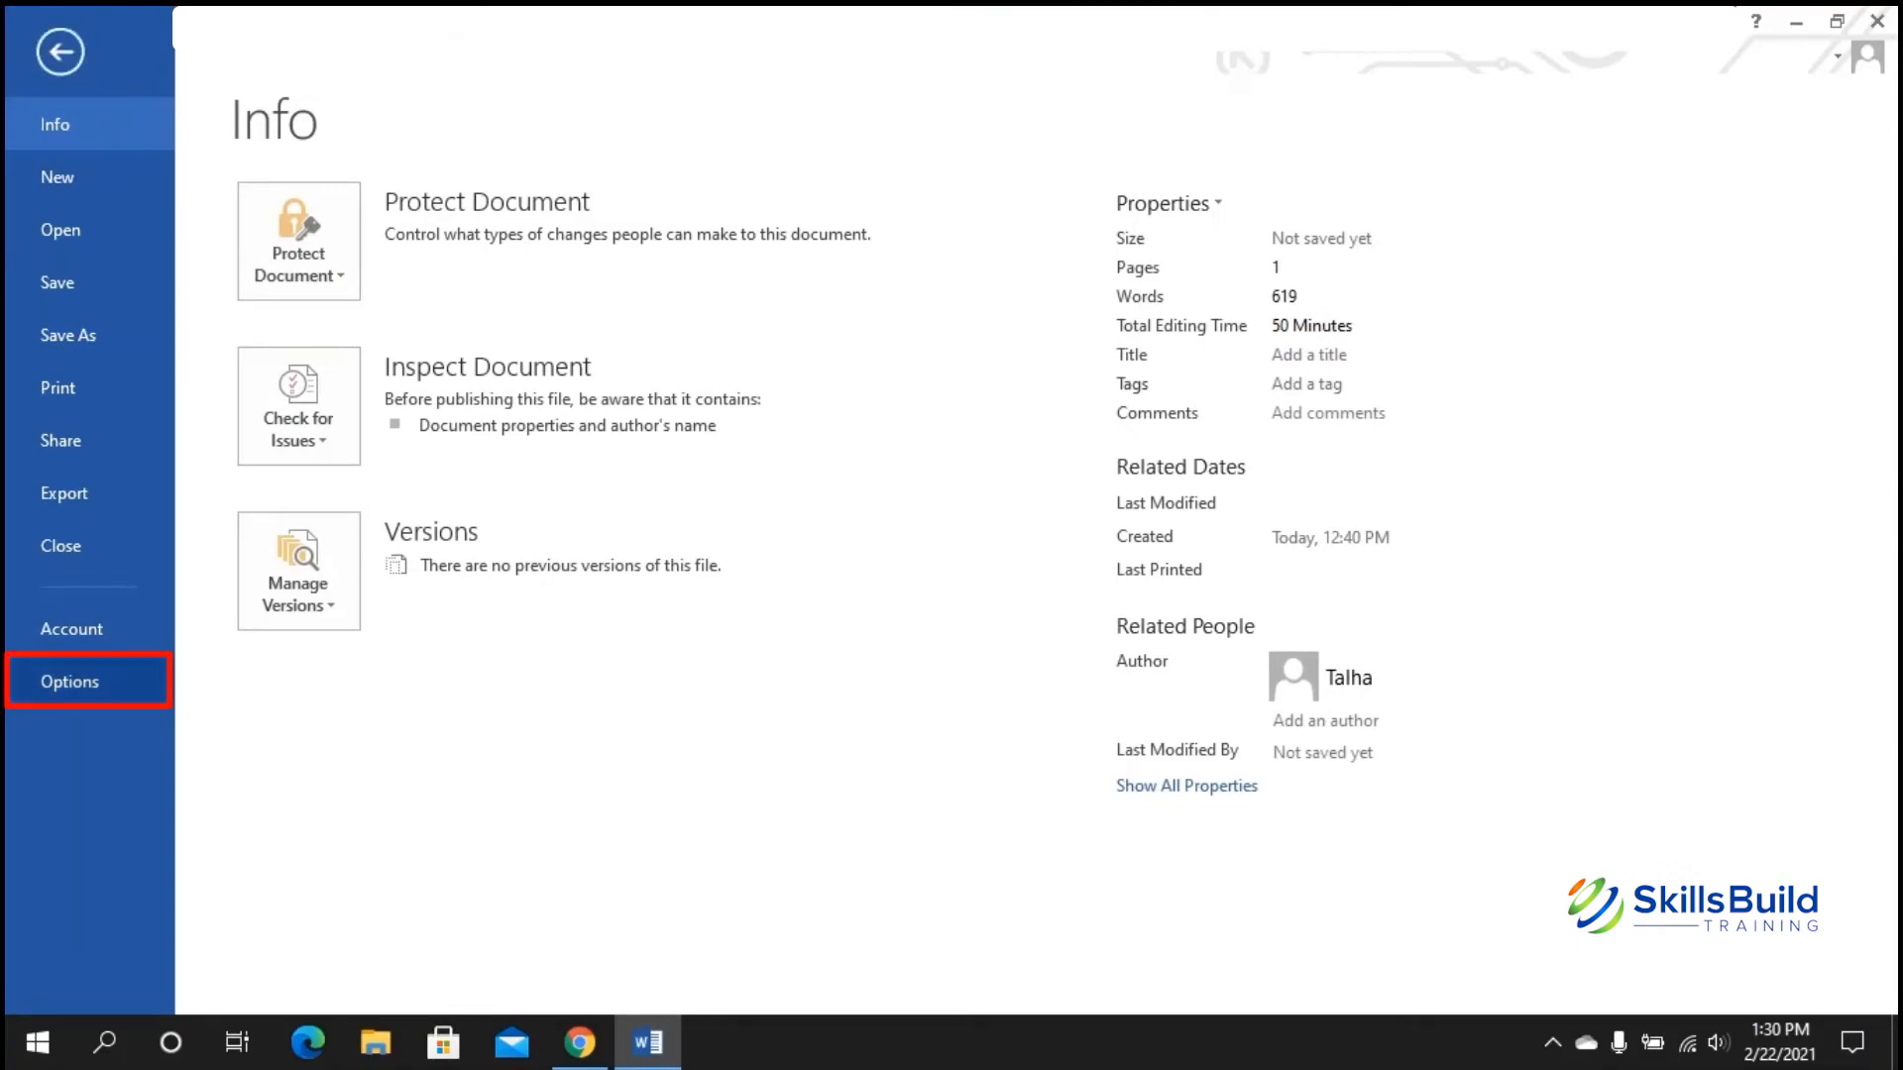
pyautogui.click(69, 682)
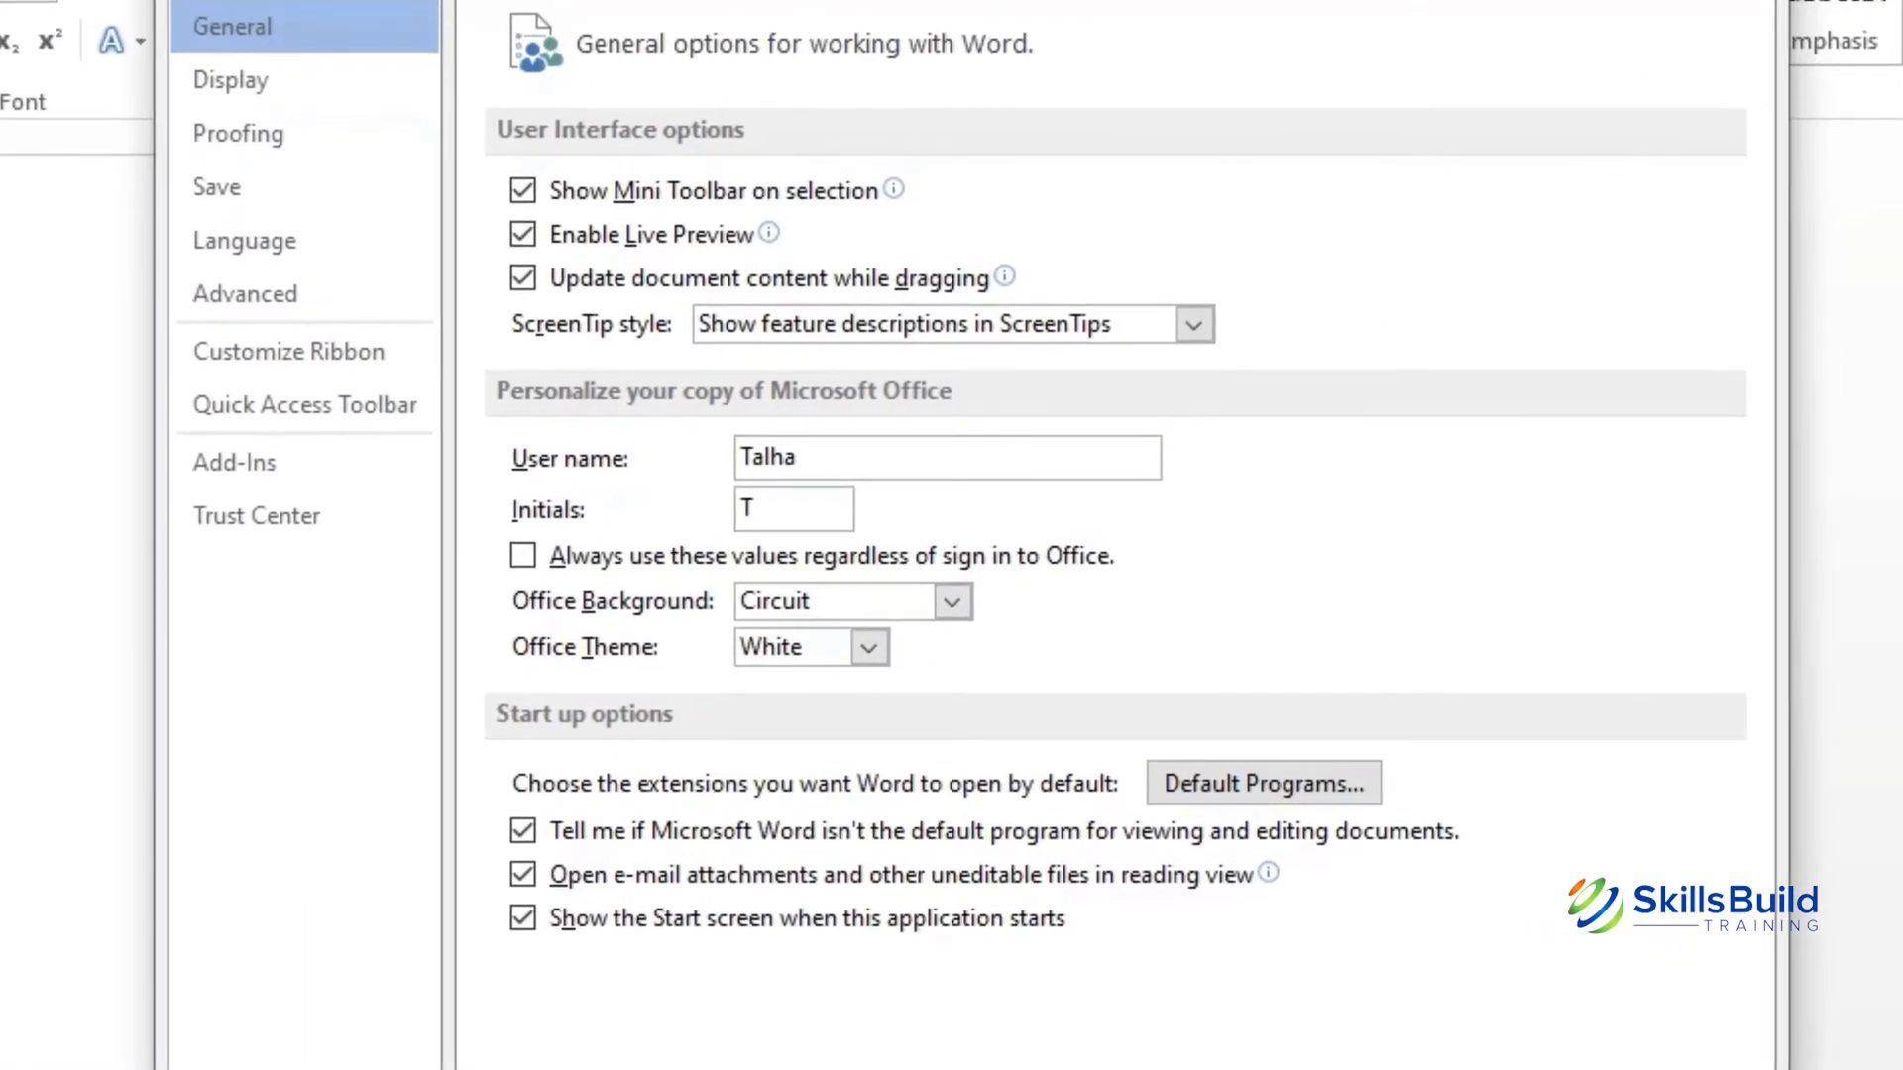
pyautogui.click(869, 647)
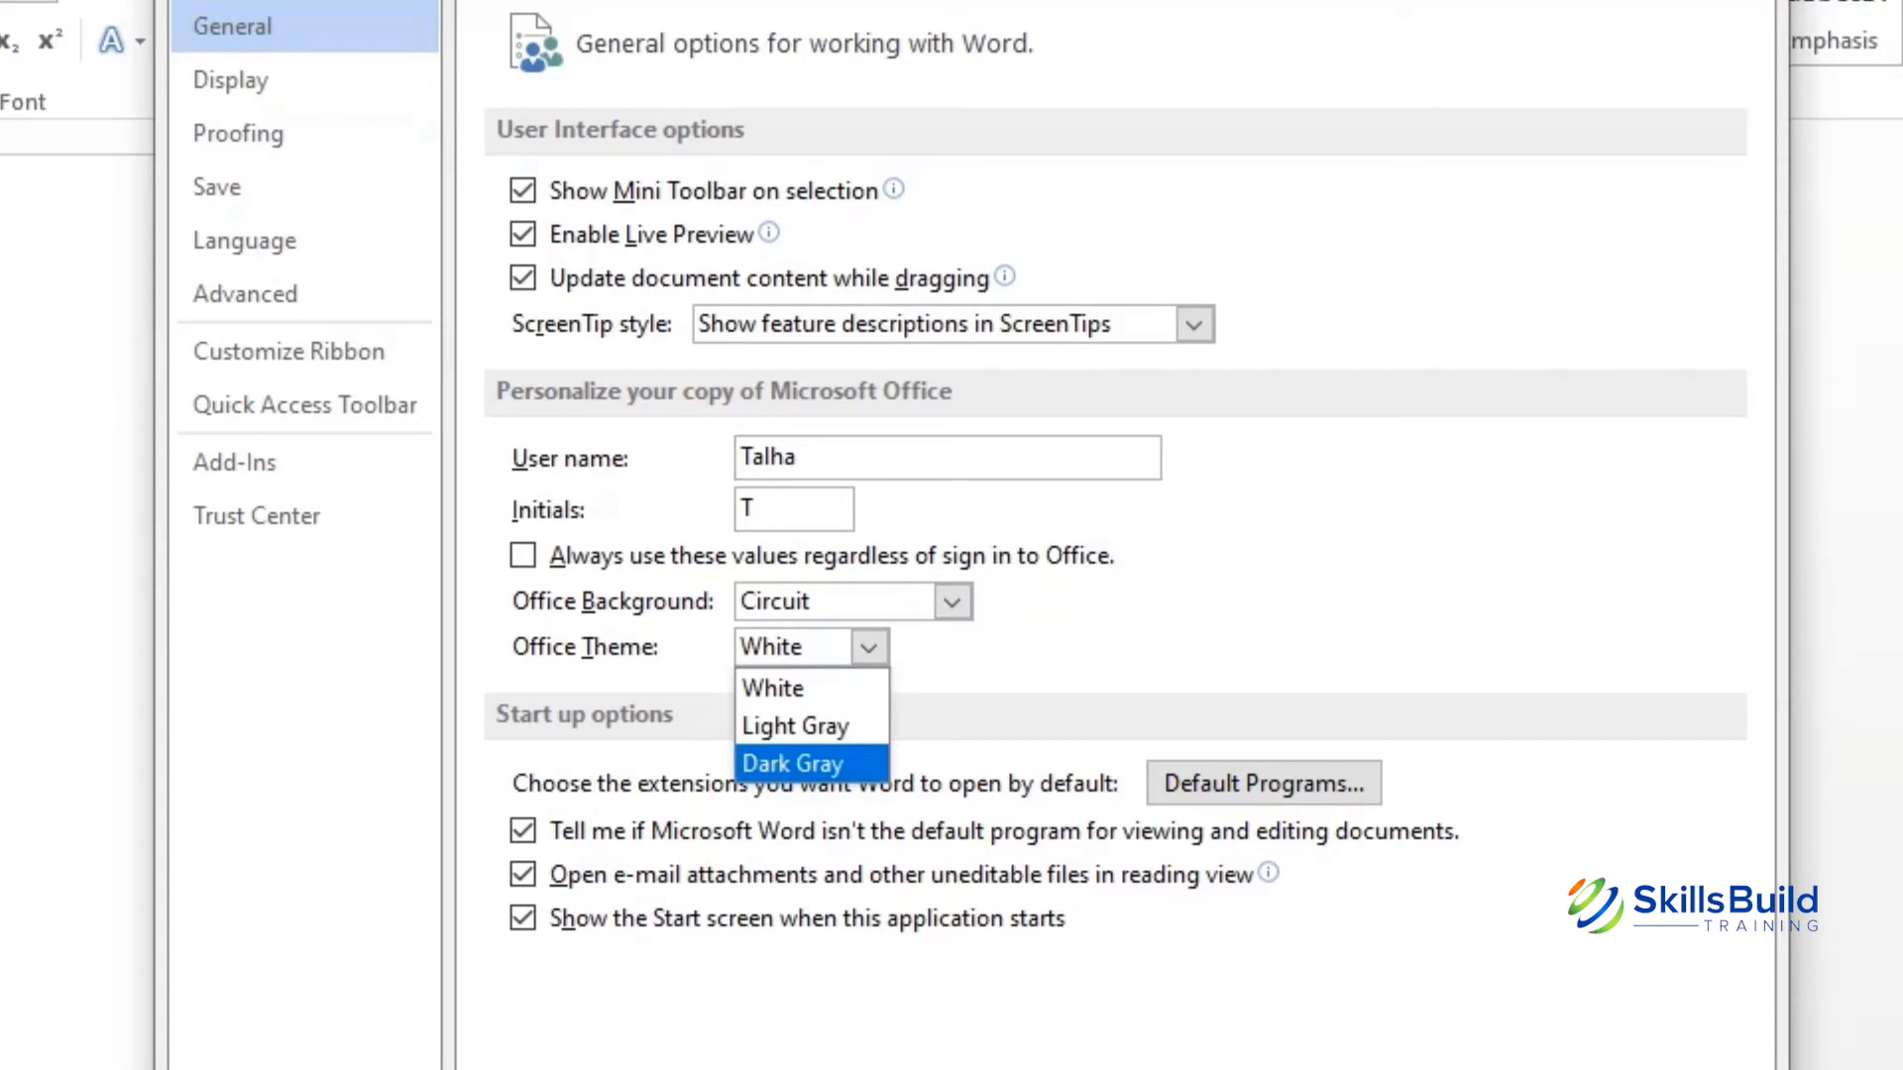
pyautogui.click(793, 763)
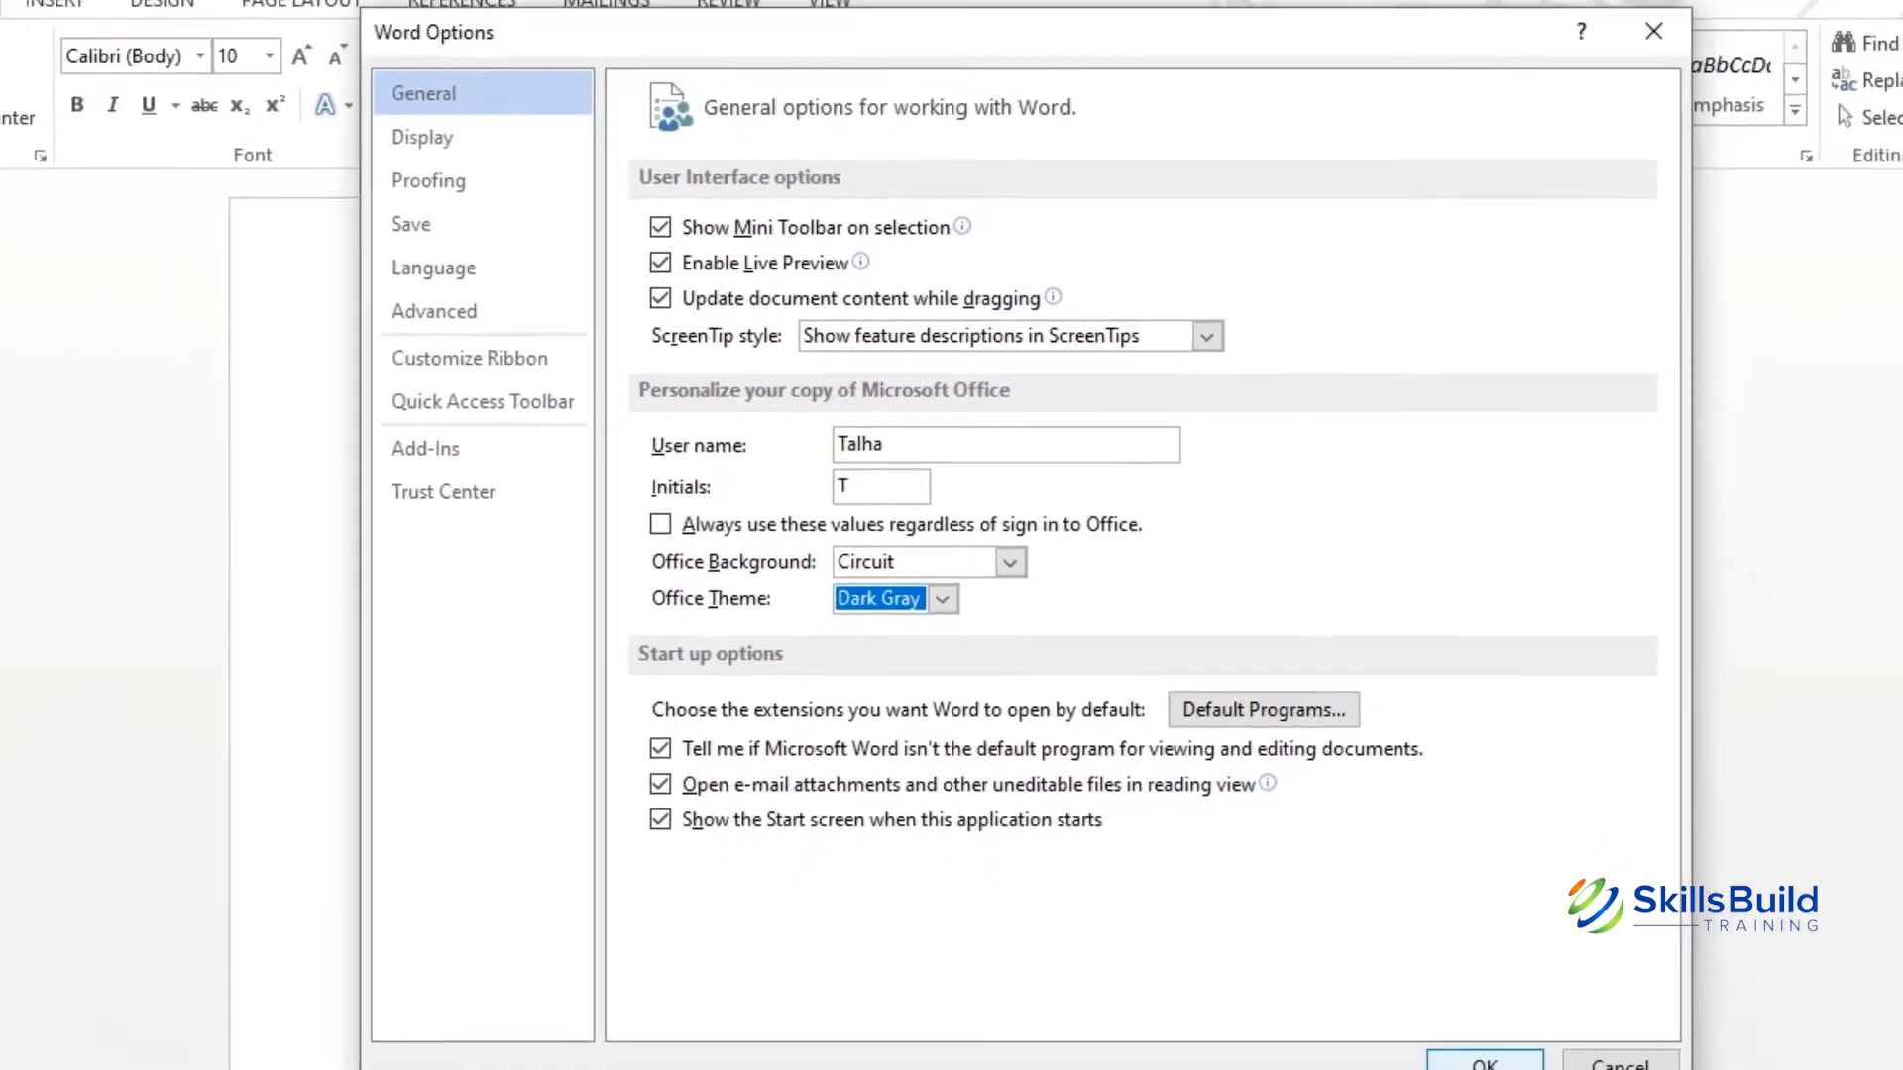
pyautogui.click(1444, 962)
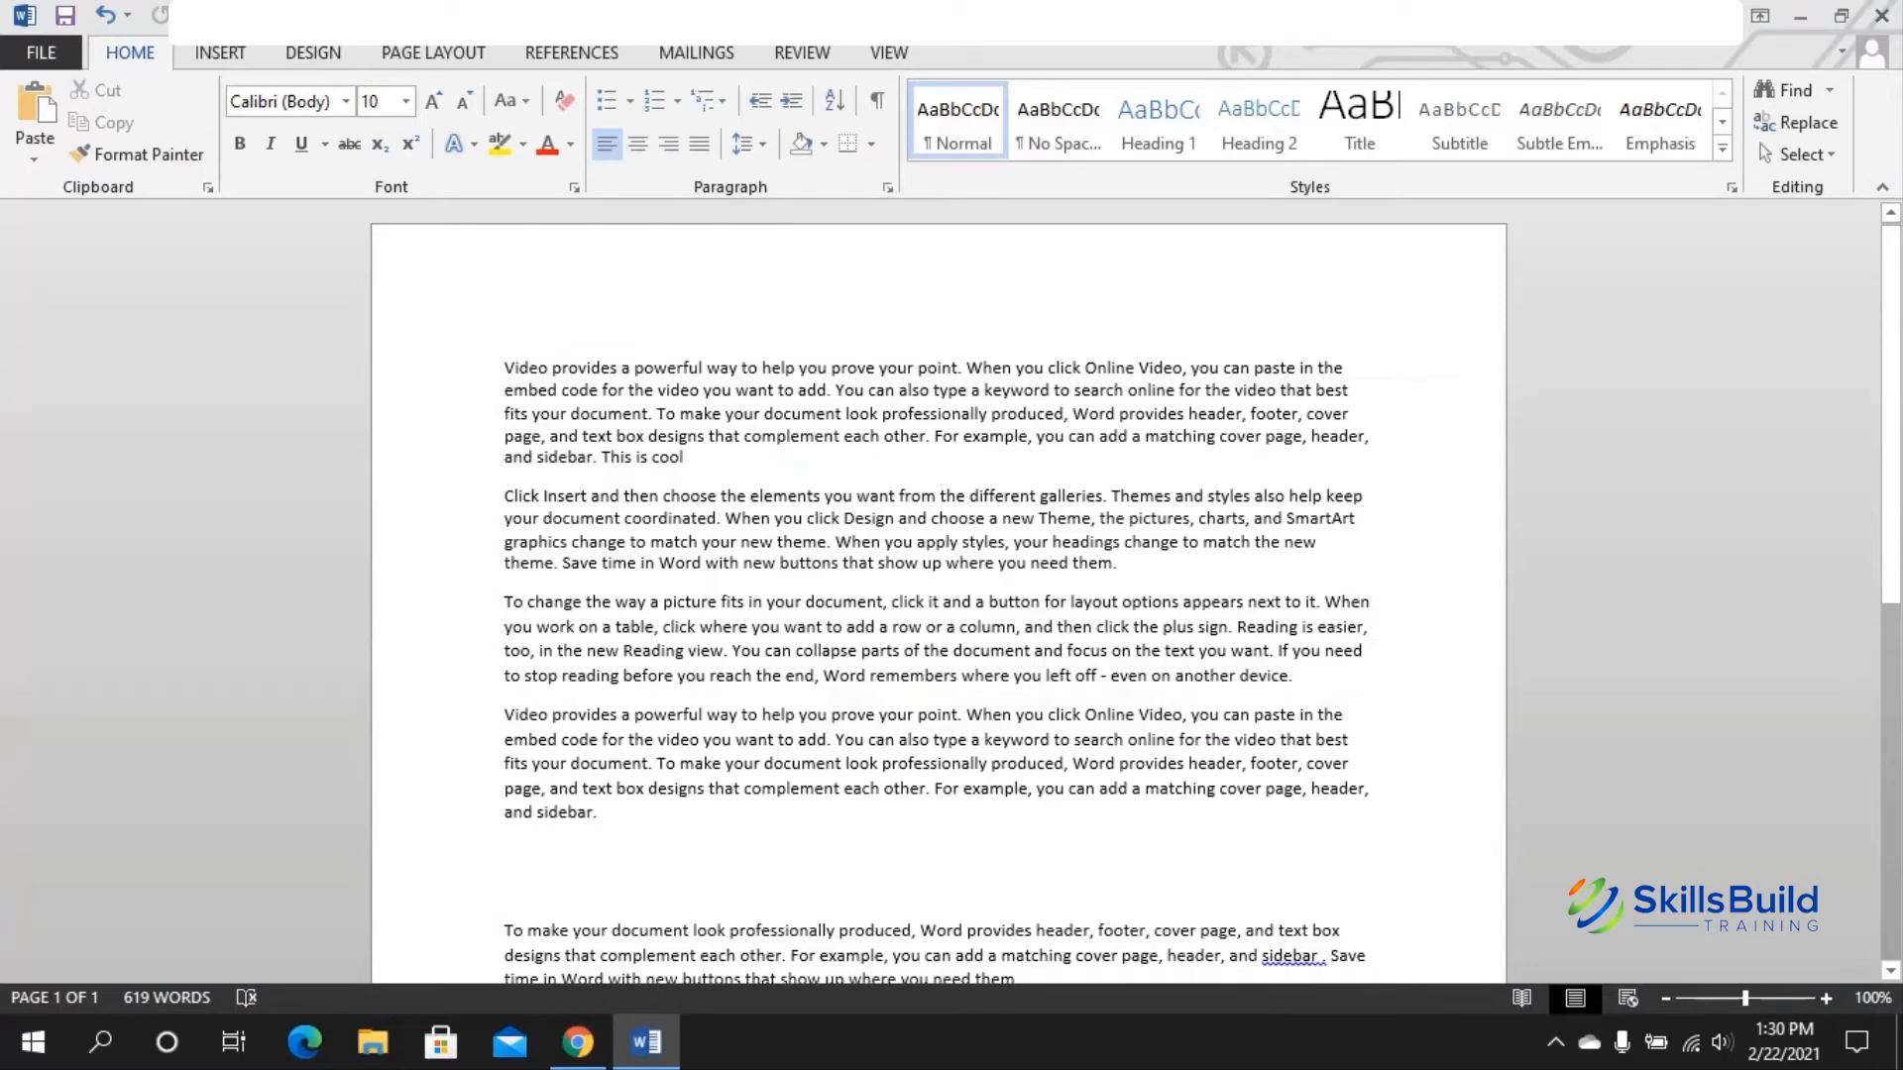
# Step: Change the Office Theme to Light Gray in the general Word options and apply it
pyautogui.click(40, 52)
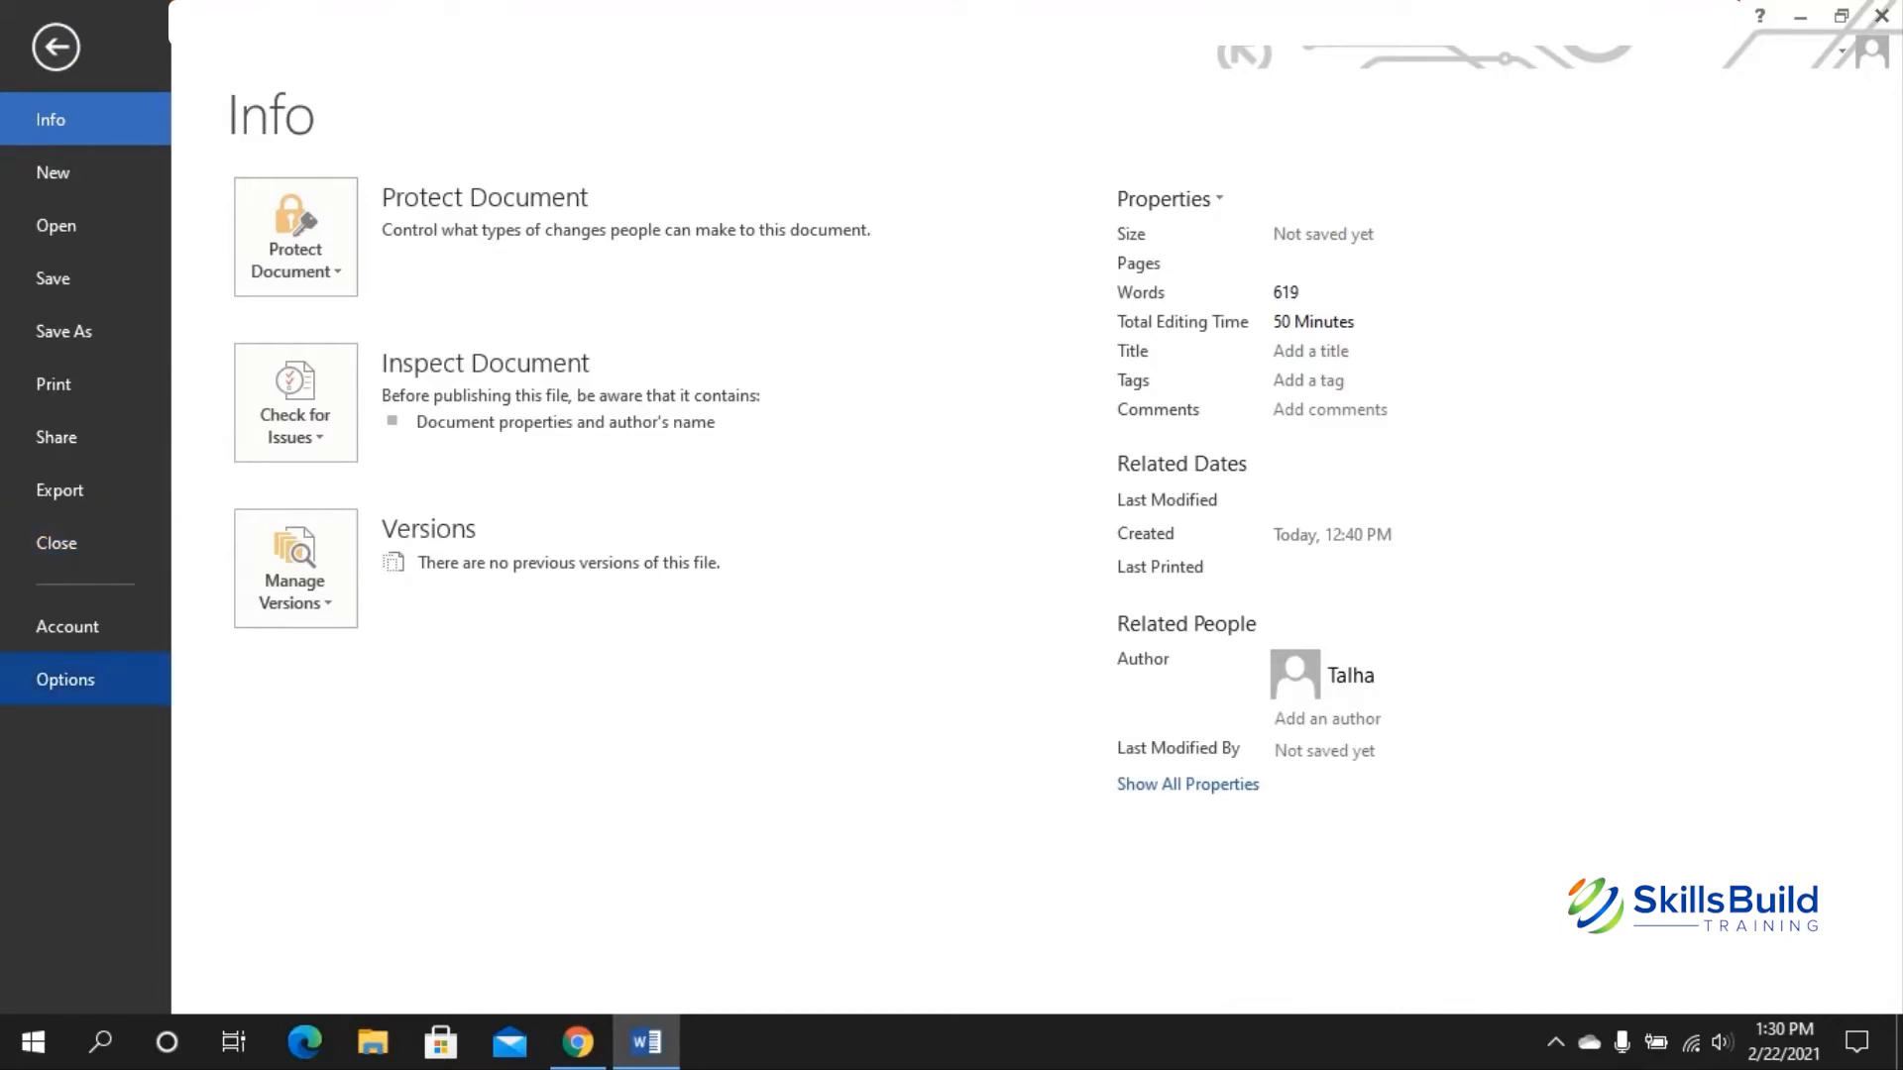
pyautogui.click(65, 679)
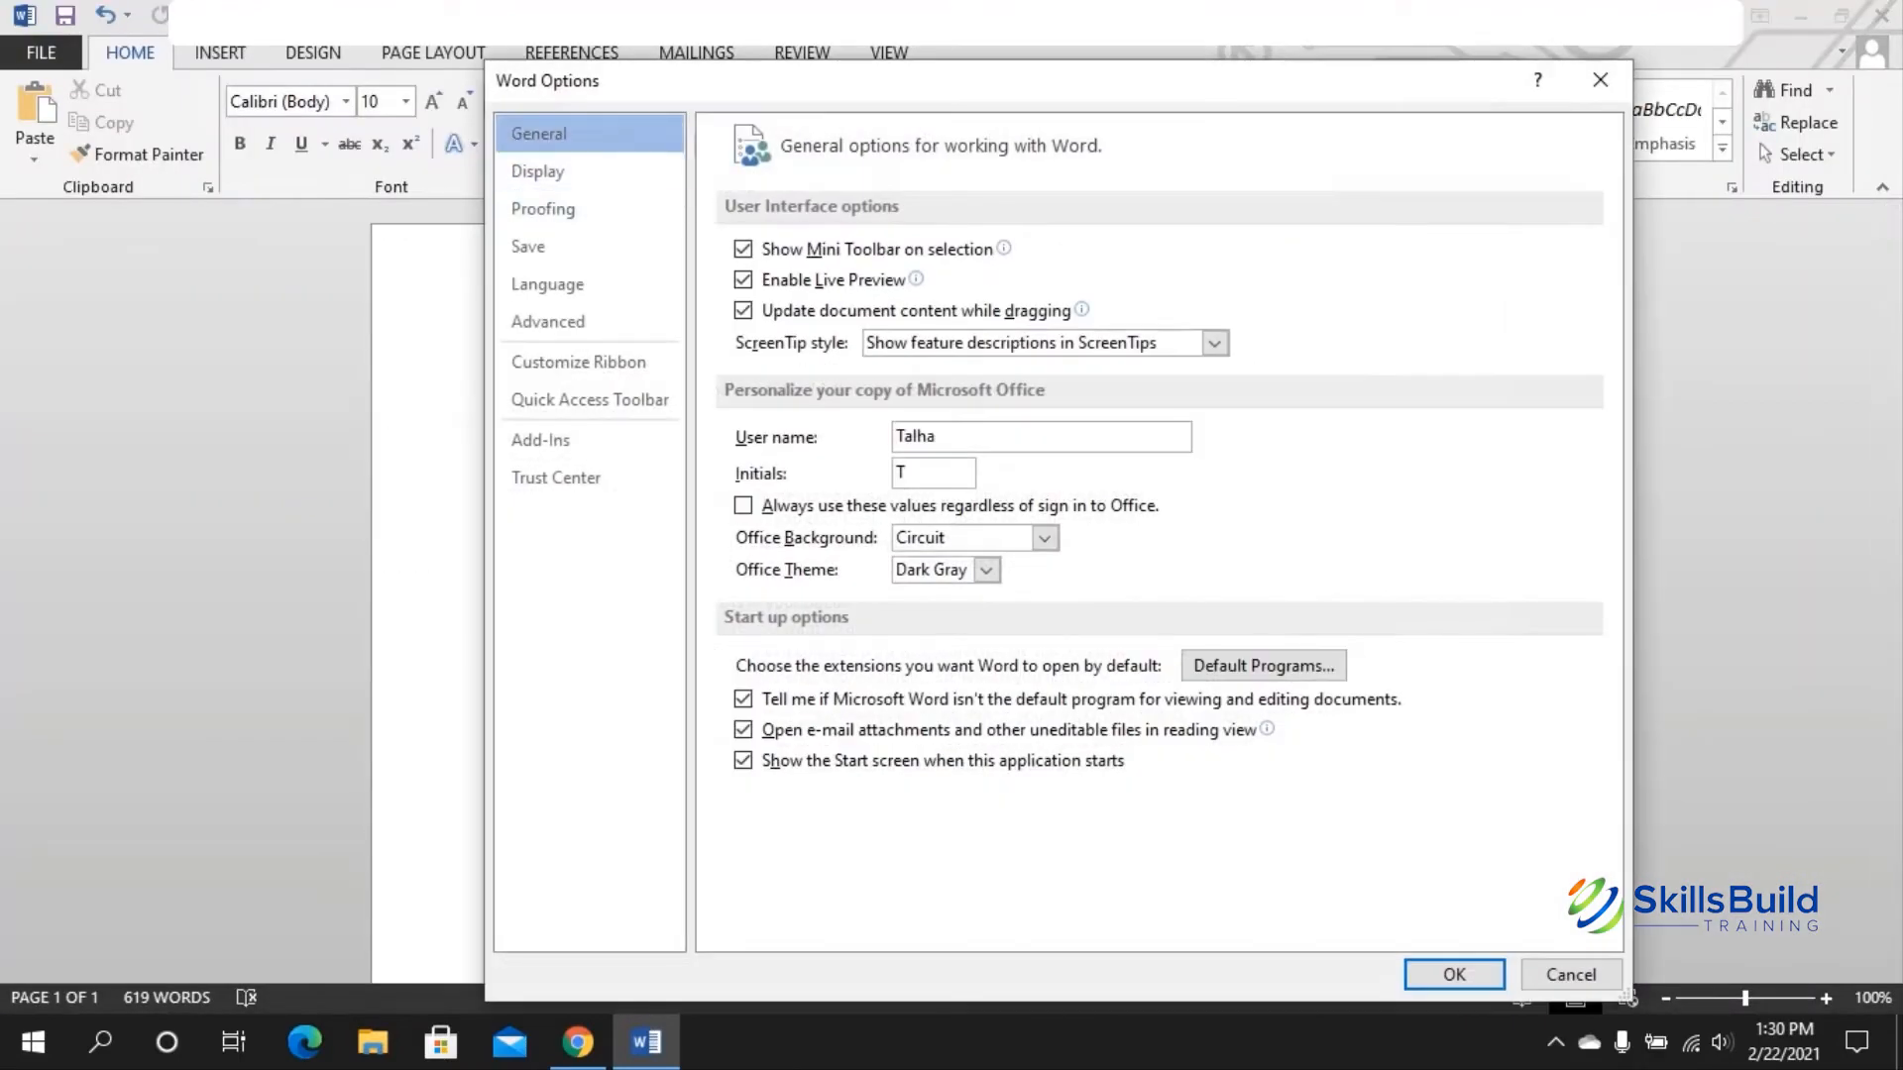
pyautogui.click(985, 570)
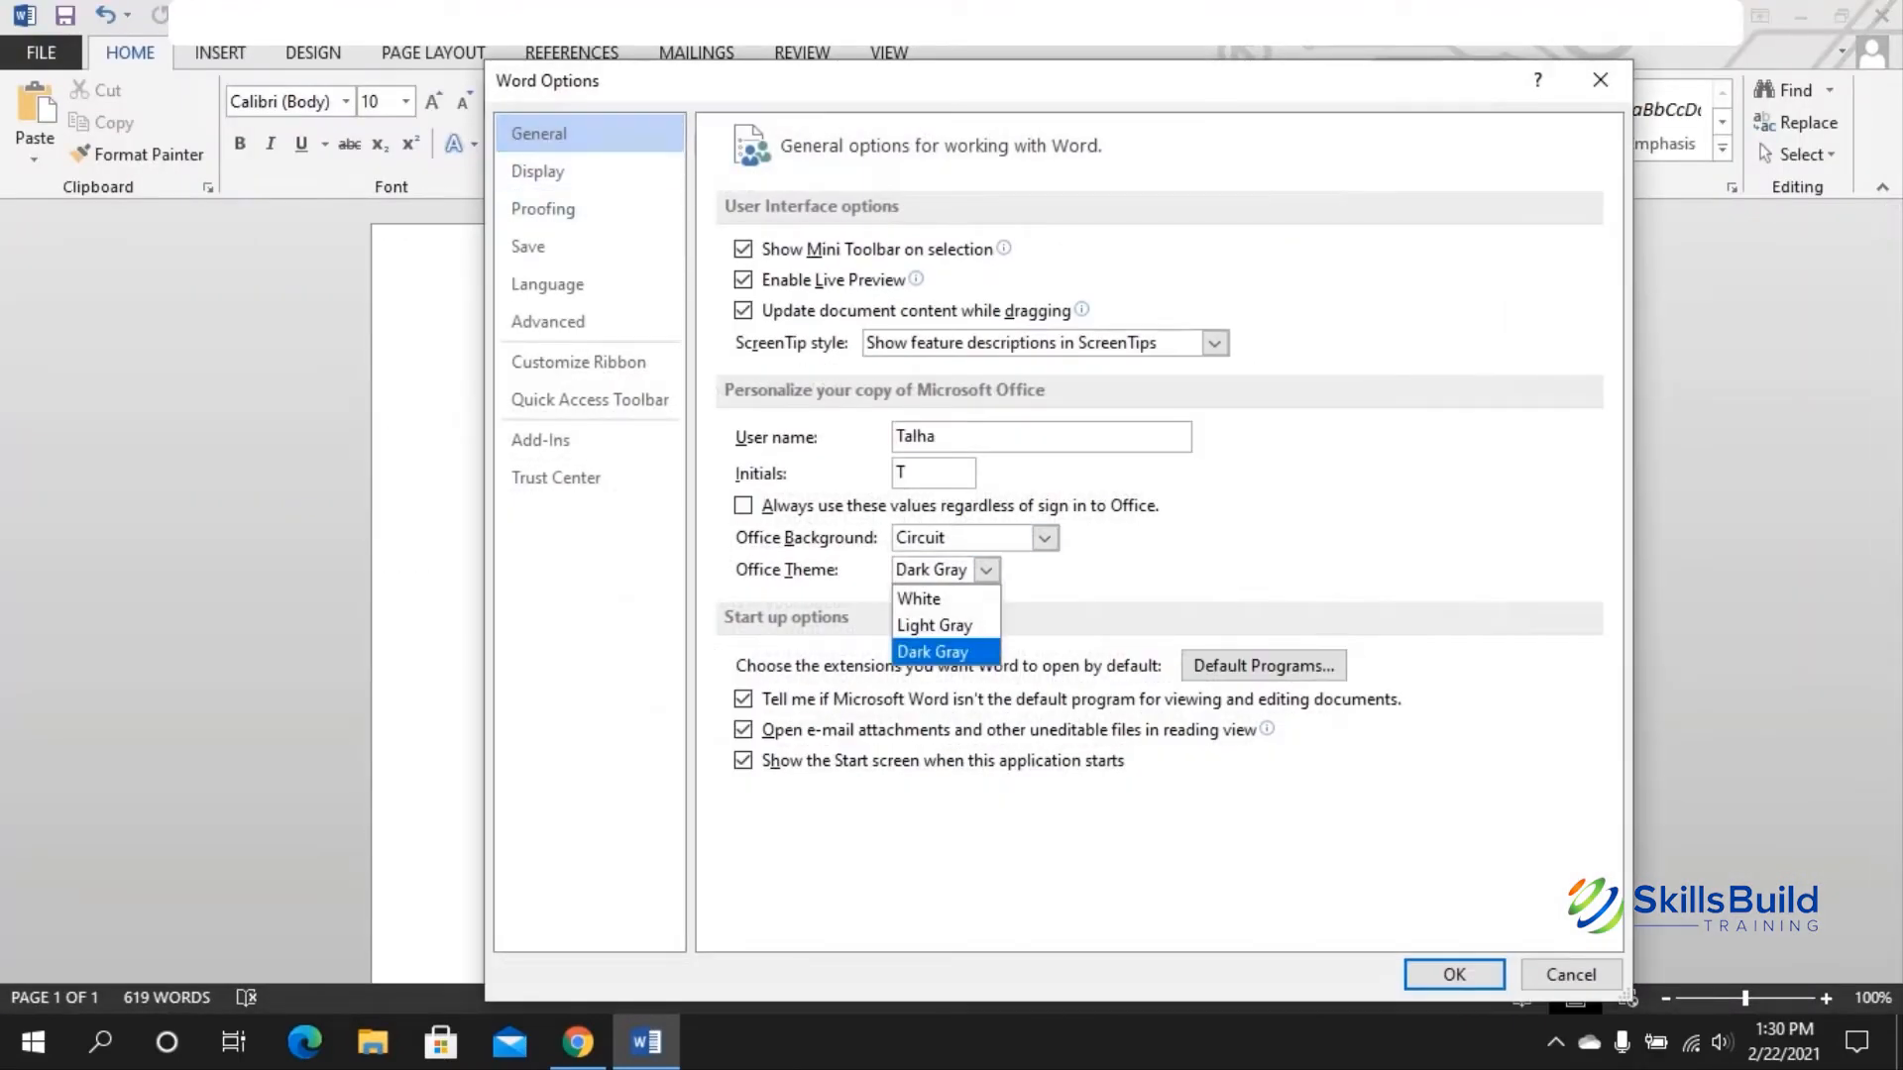
pyautogui.click(934, 625)
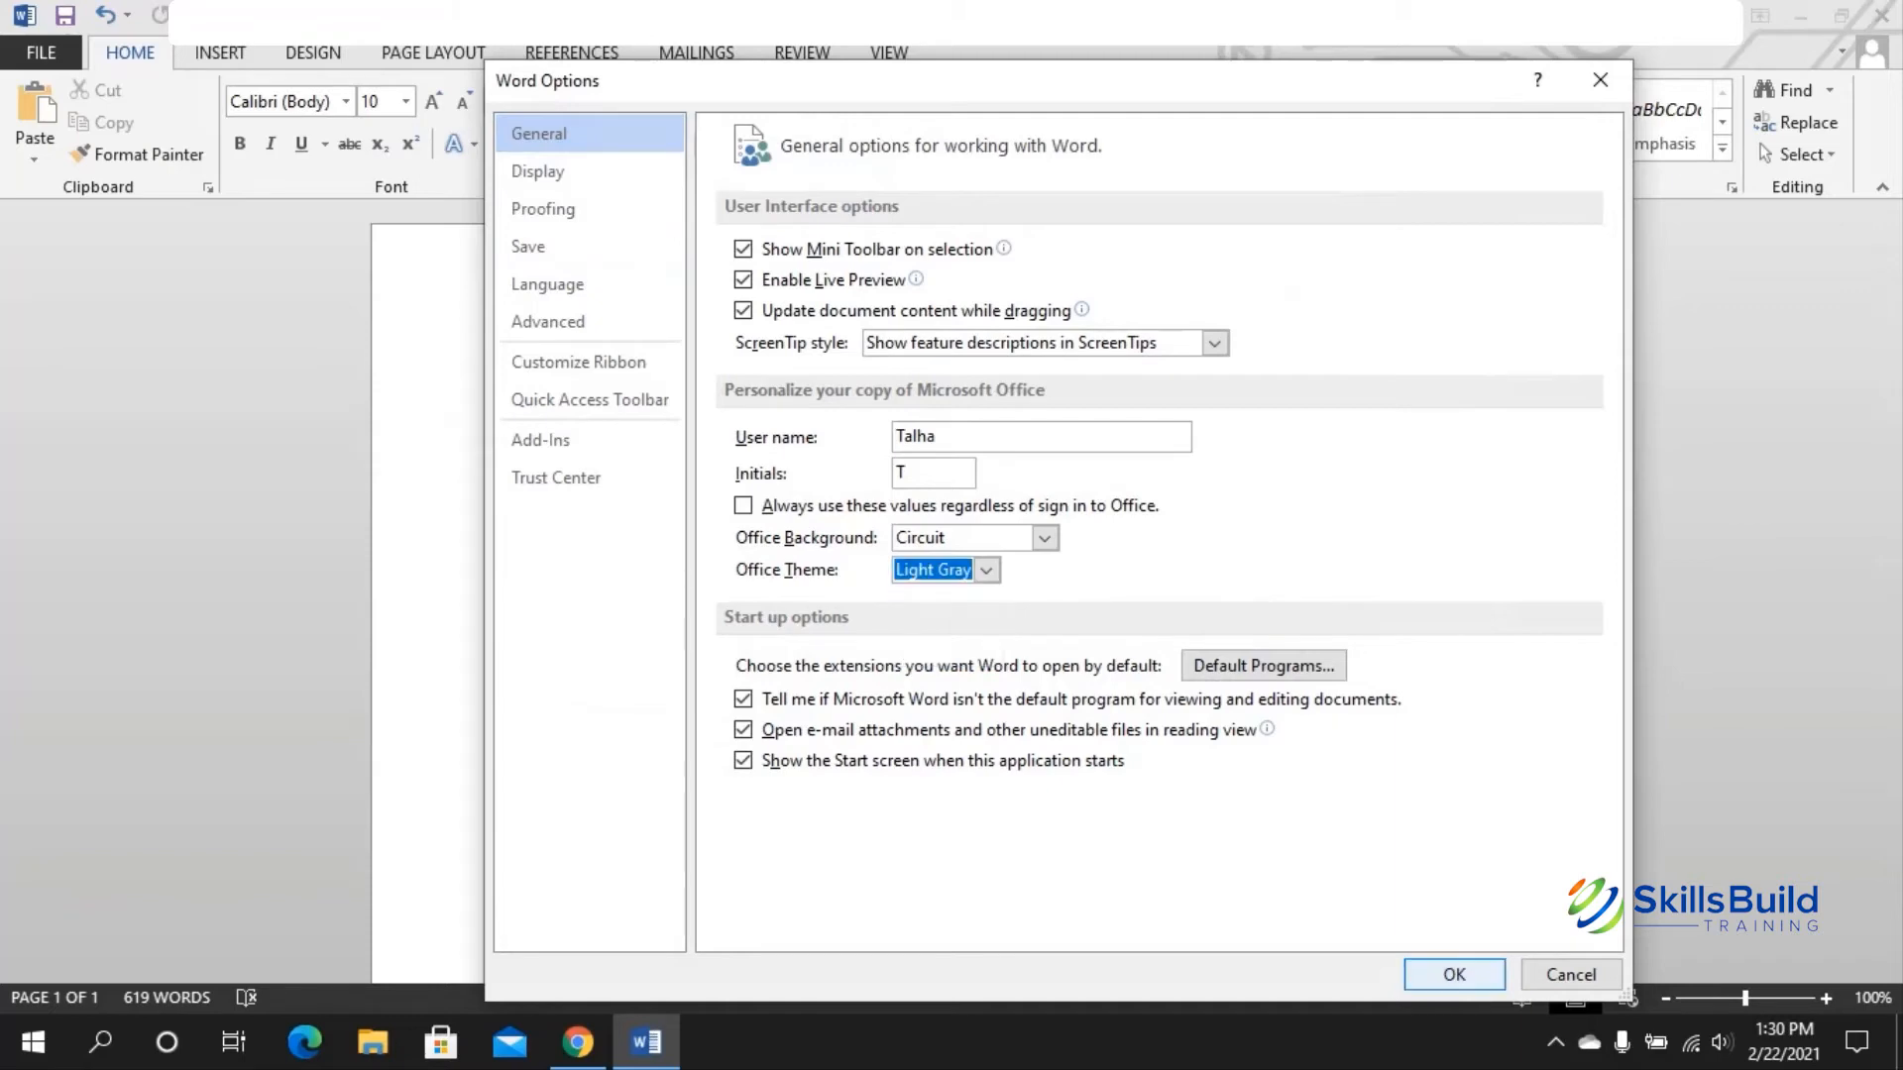
pyautogui.click(1455, 975)
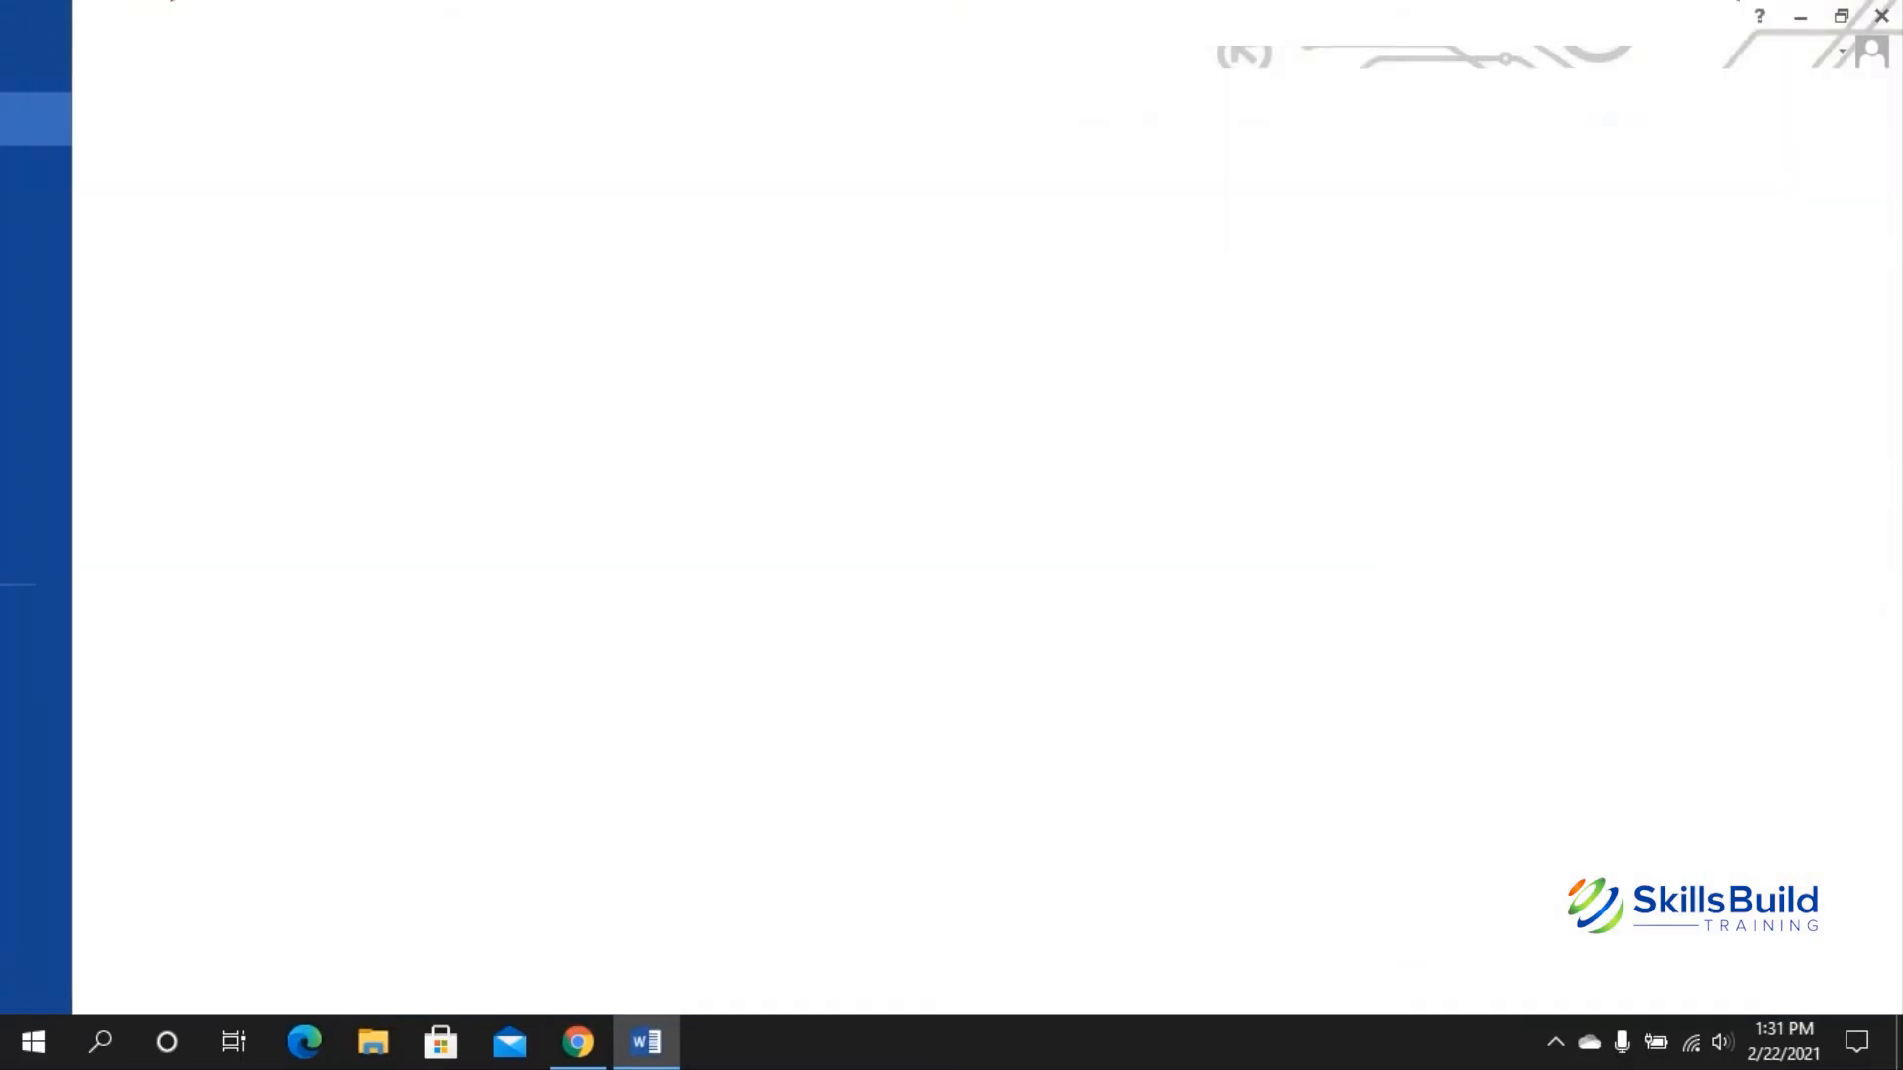
# Step: Set the Office Theme back to White in the general Word options and apply it
pyautogui.click(41, 52)
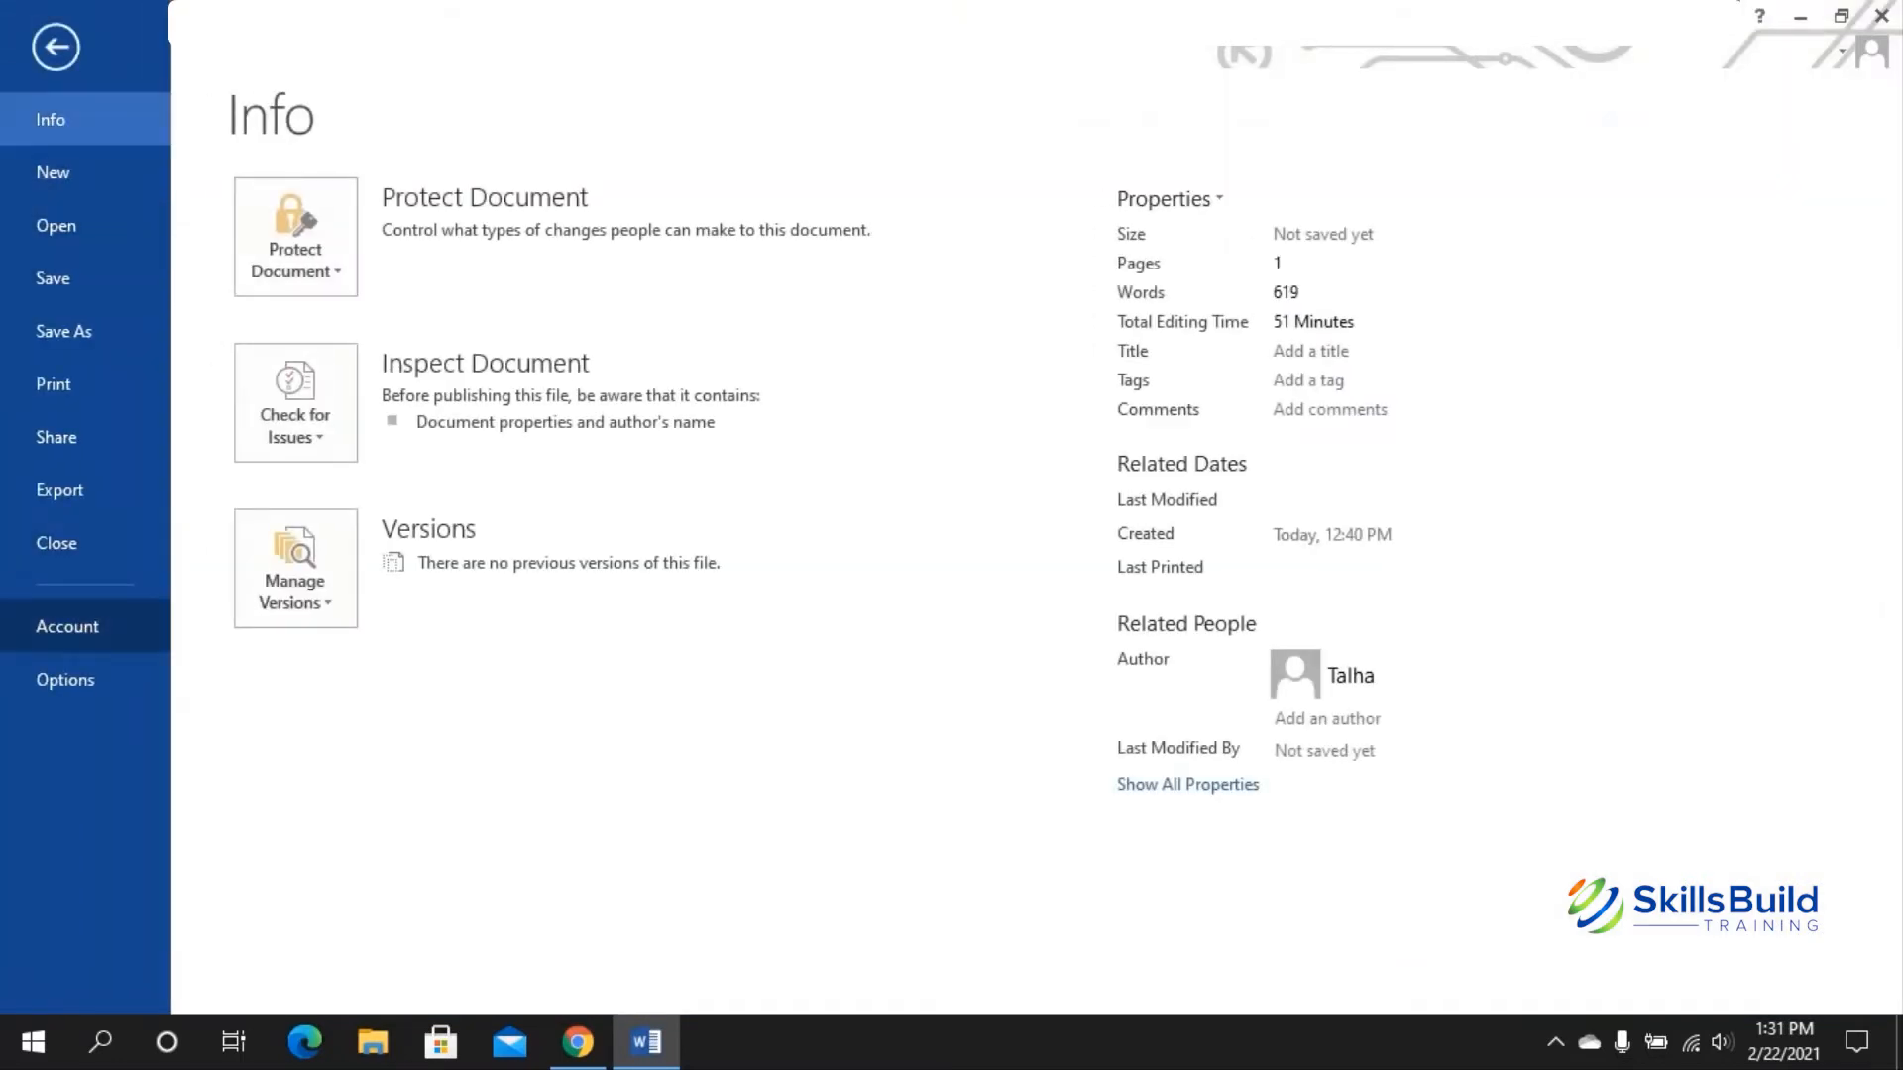
pyautogui.click(65, 679)
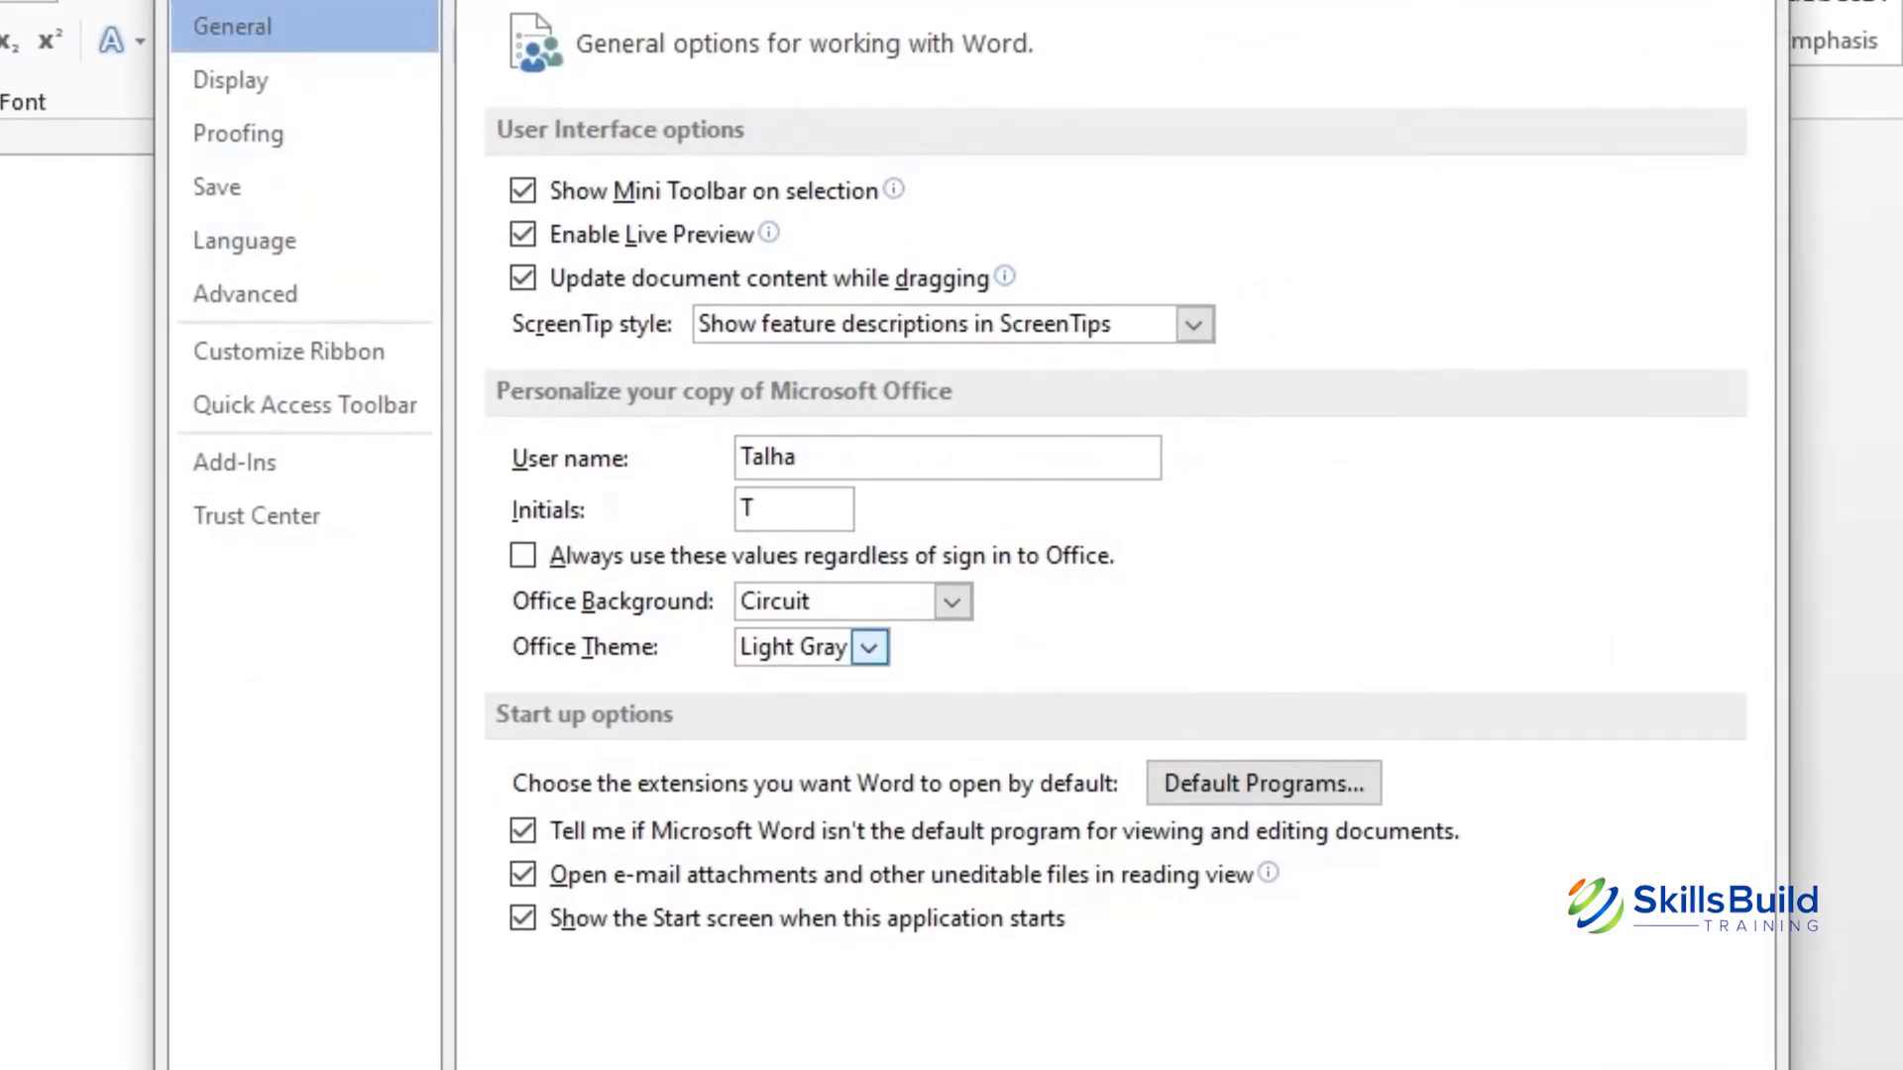
pyautogui.click(869, 648)
pyautogui.click(793, 684)
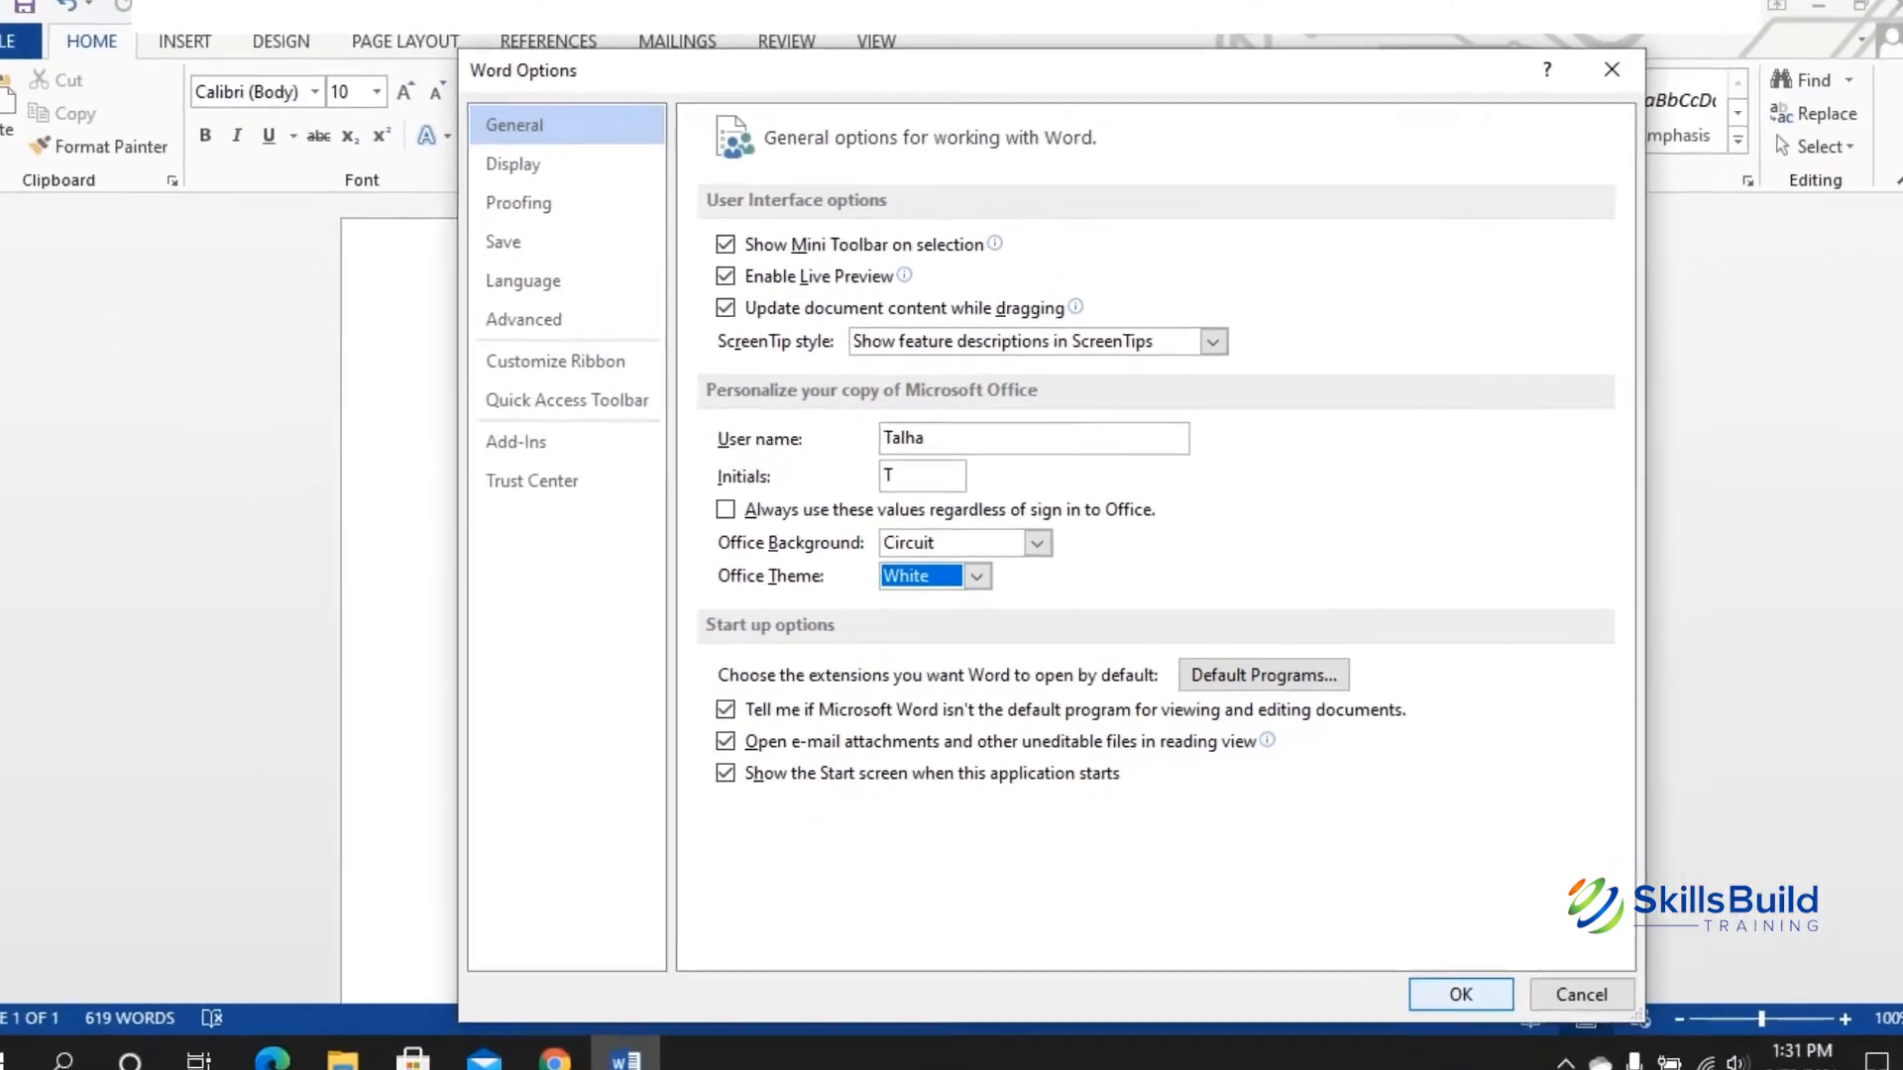
pyautogui.click(1461, 994)
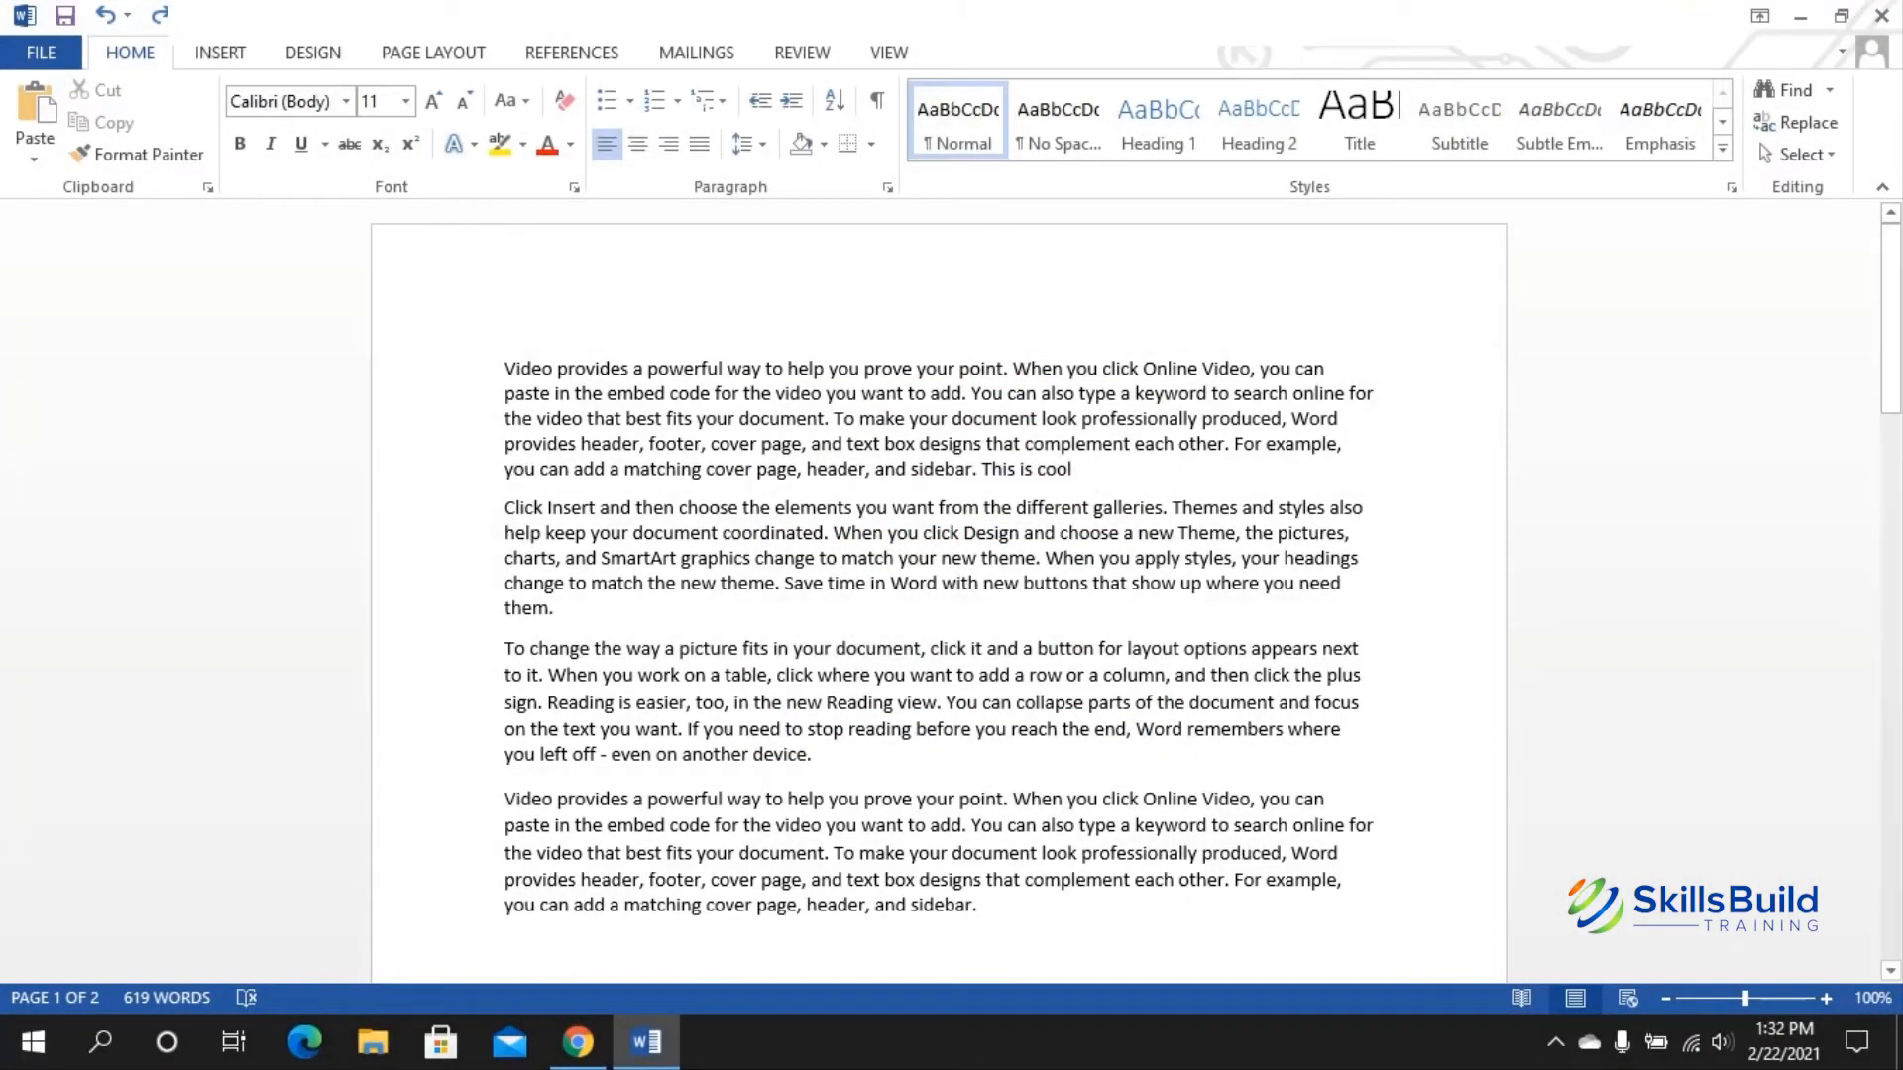
# Step: Translate "Video provides a powerful way to help you prove your point" in the first paragraph into German (Germany) and insert the translation
pyautogui.moveTo(504, 369); pyautogui.dragTo(1003, 368)
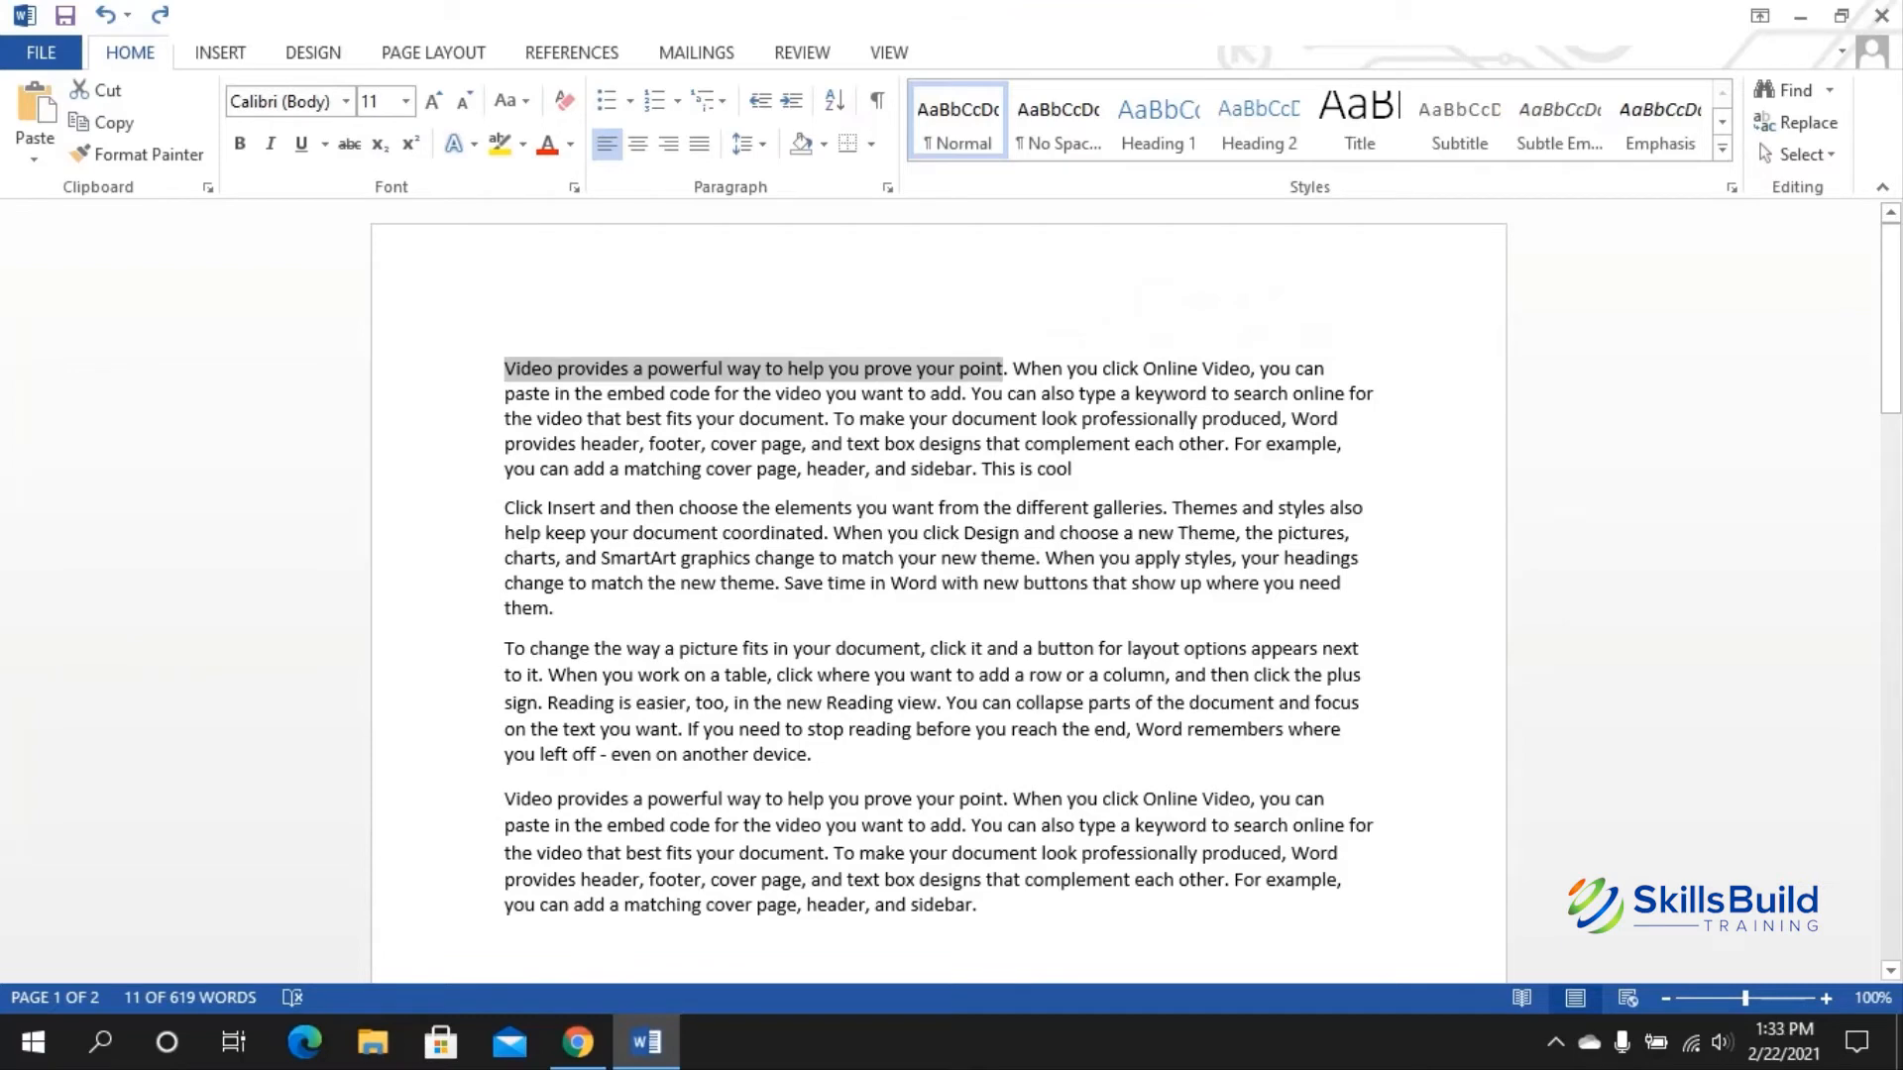
pyautogui.rightClick(854, 369)
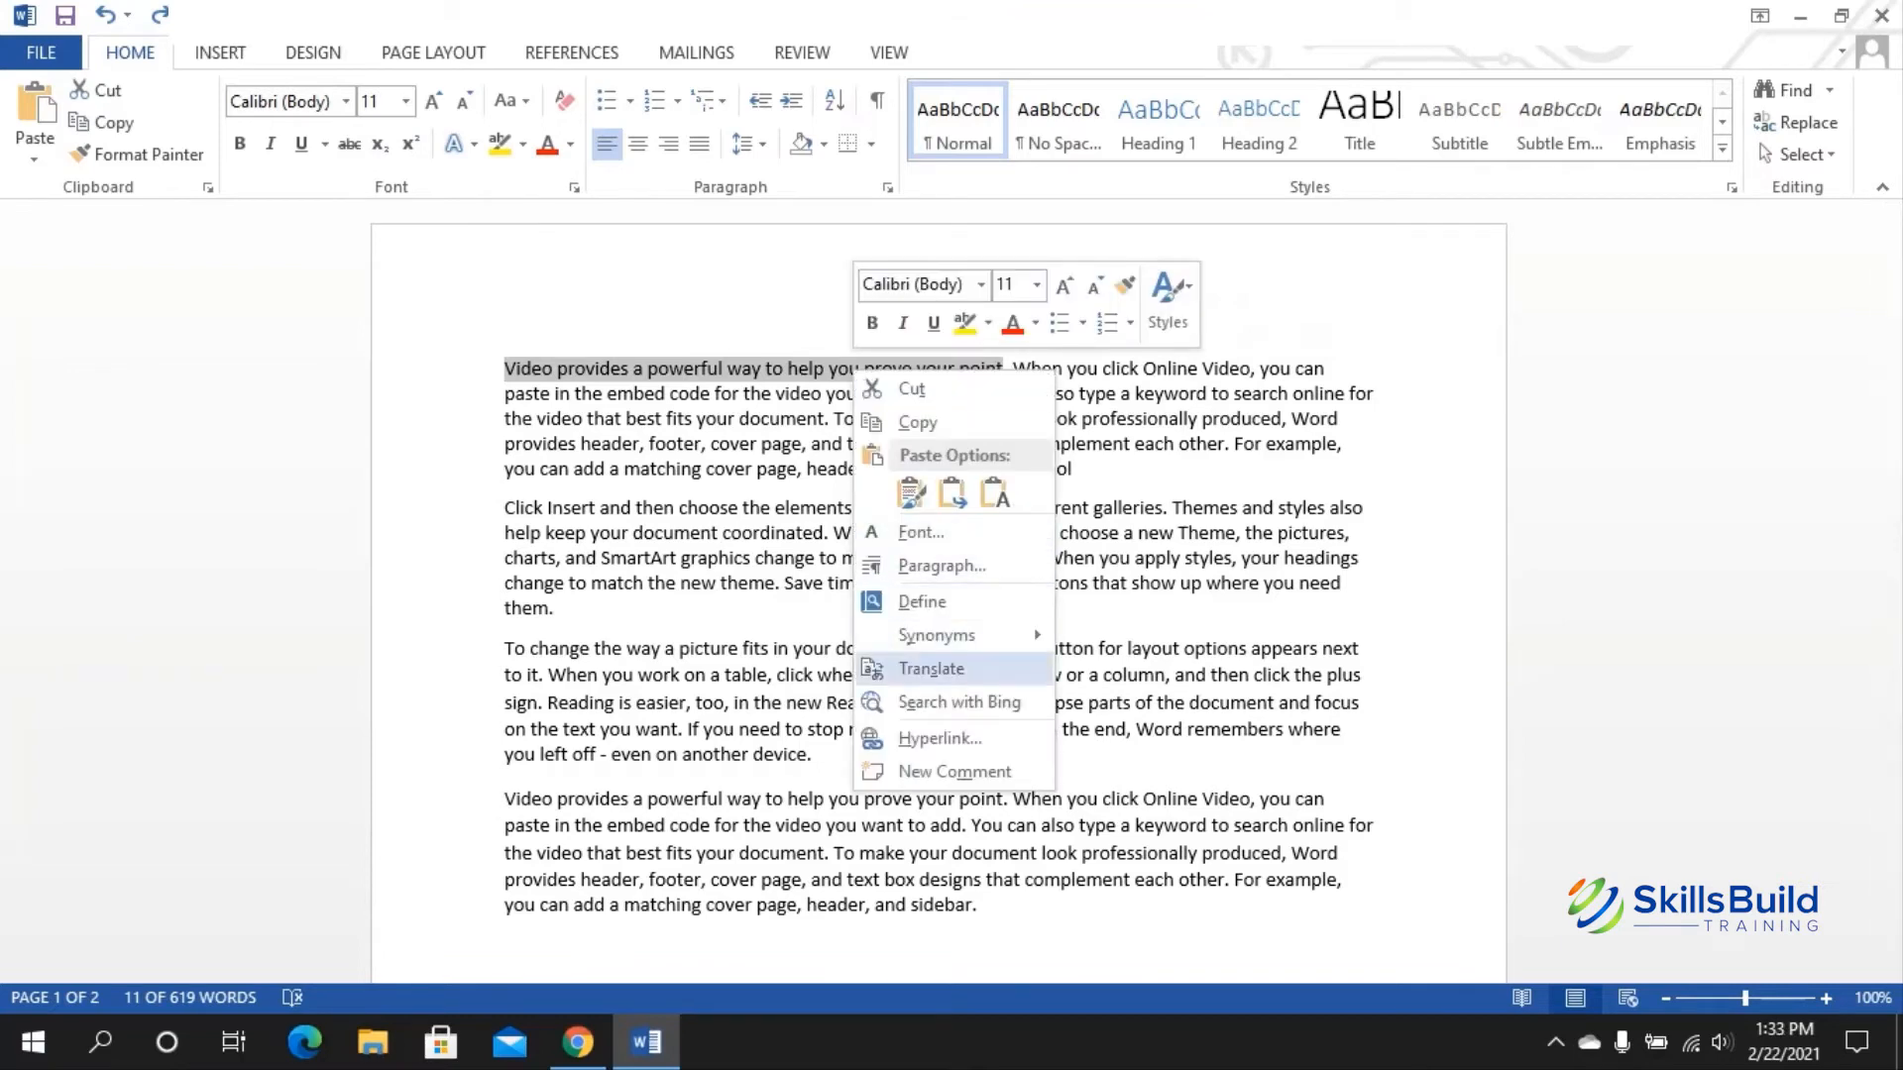
pyautogui.click(931, 669)
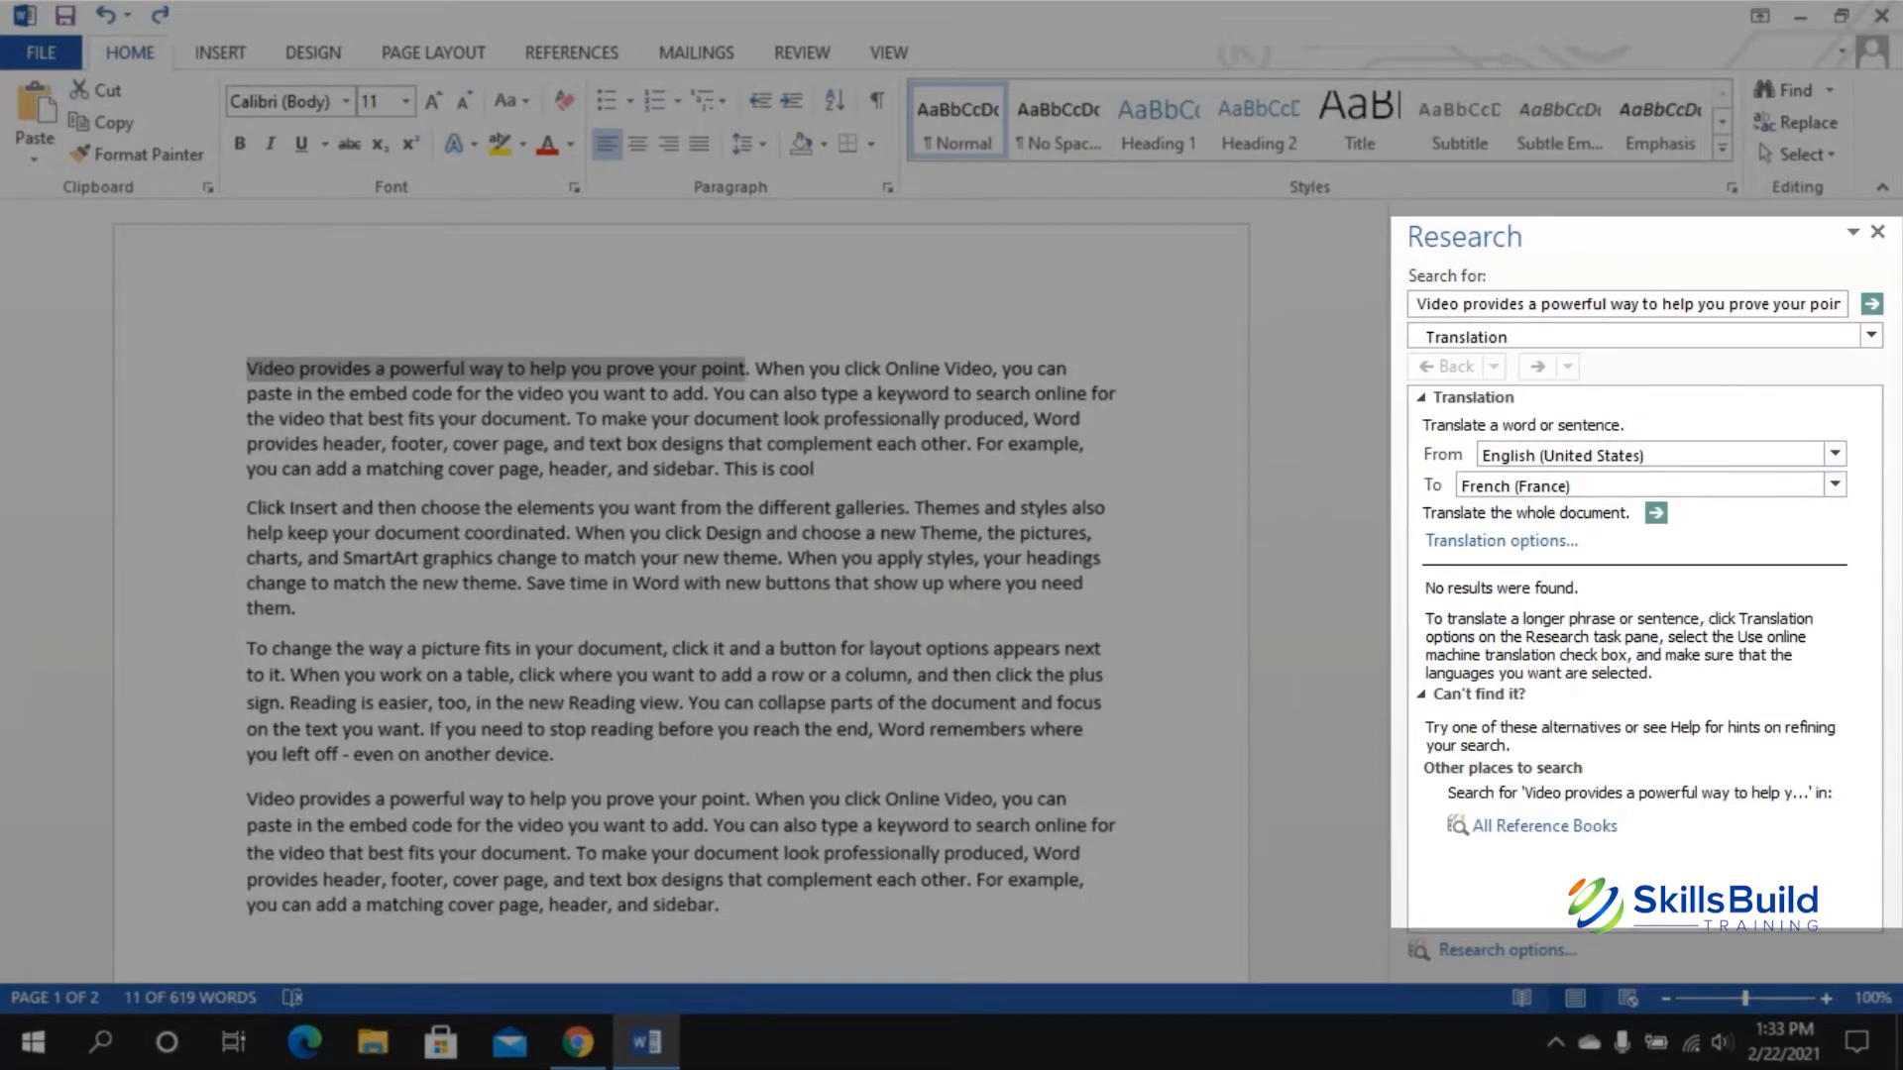
pyautogui.click(1835, 485)
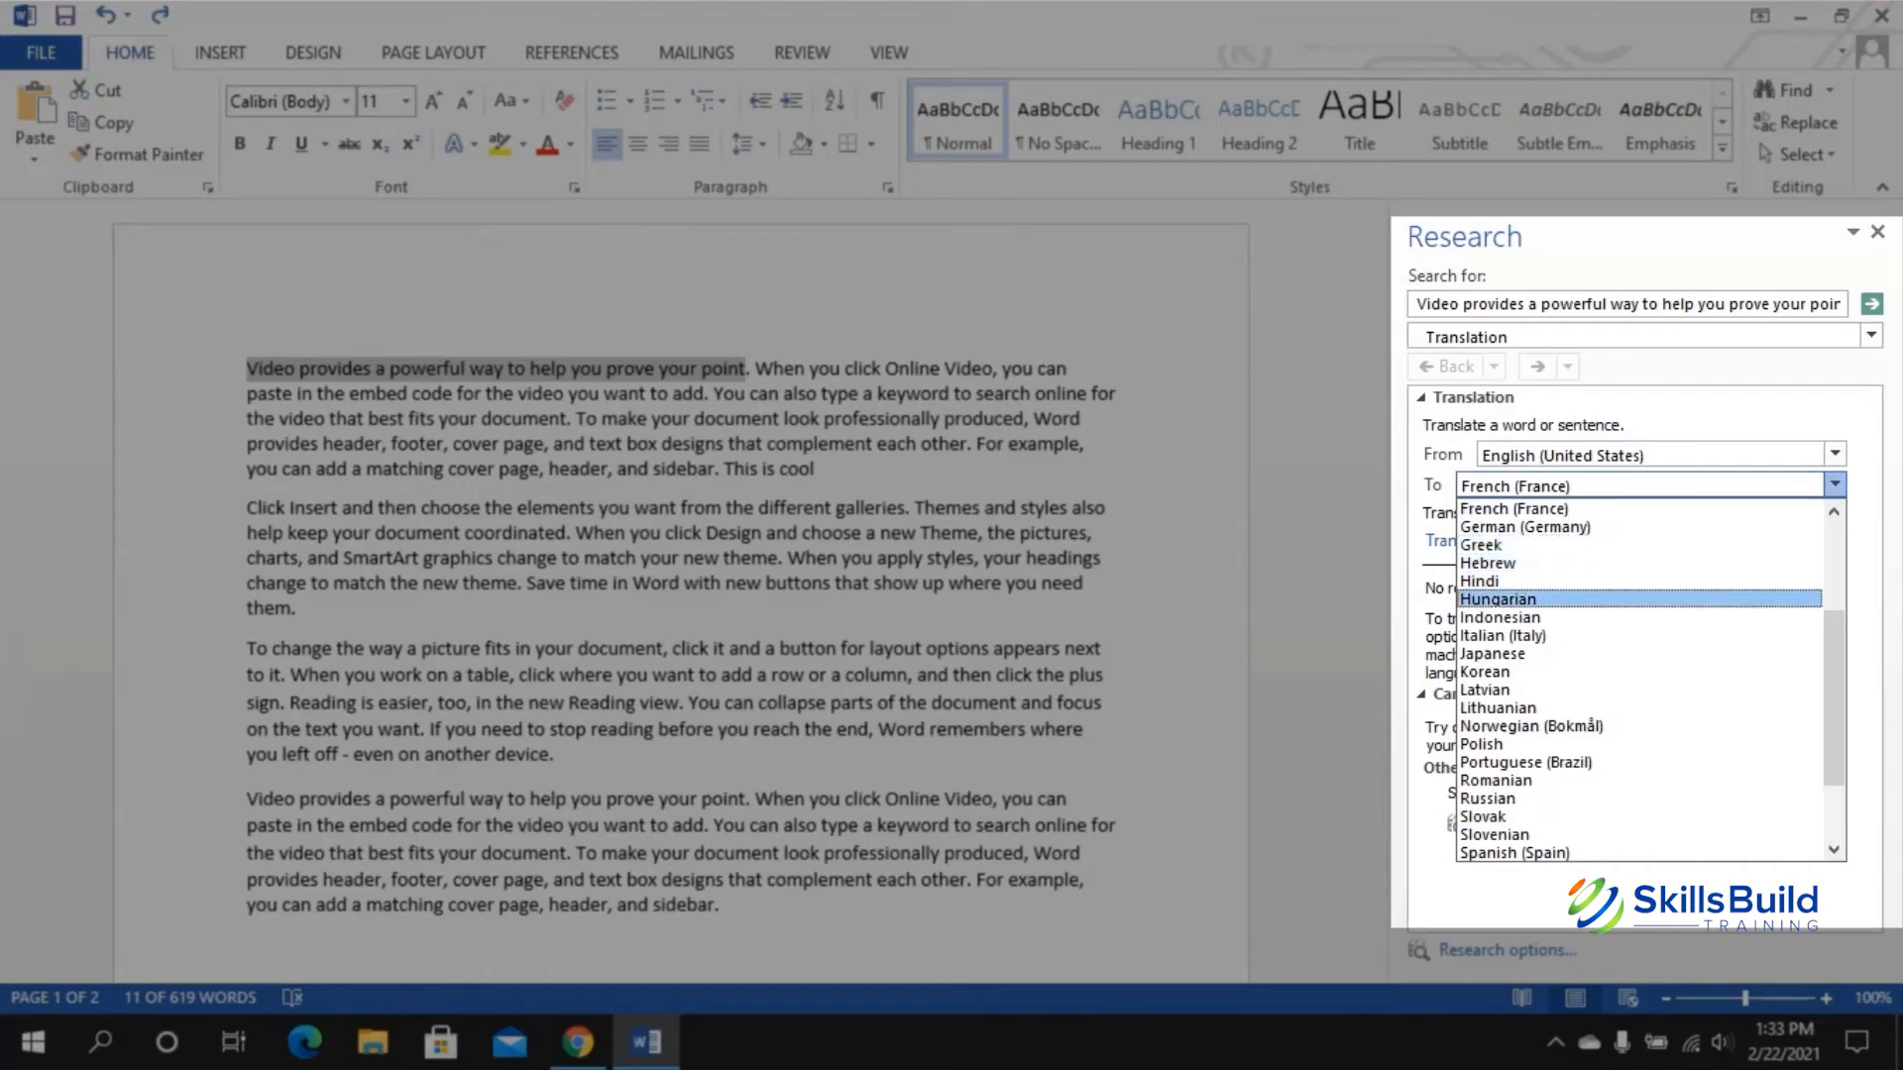
pyautogui.click(1526, 527)
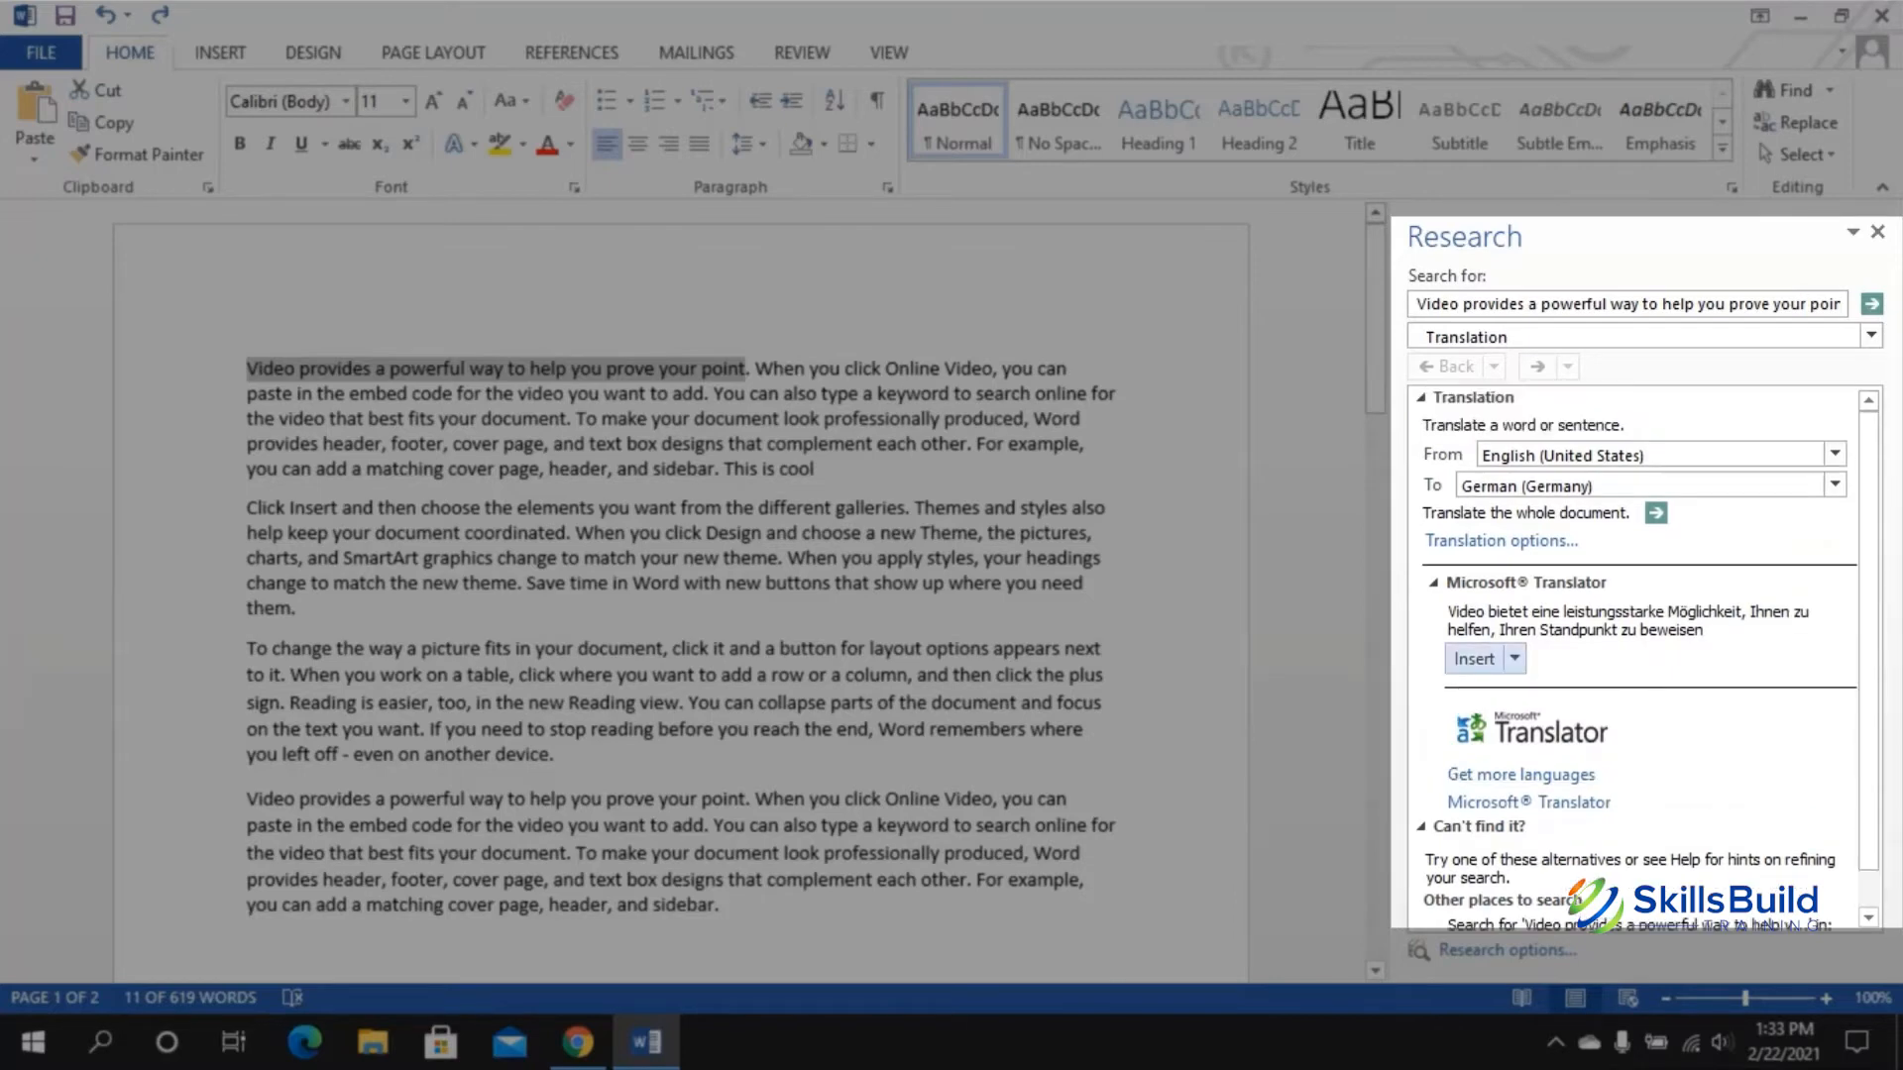
pyautogui.click(1474, 658)
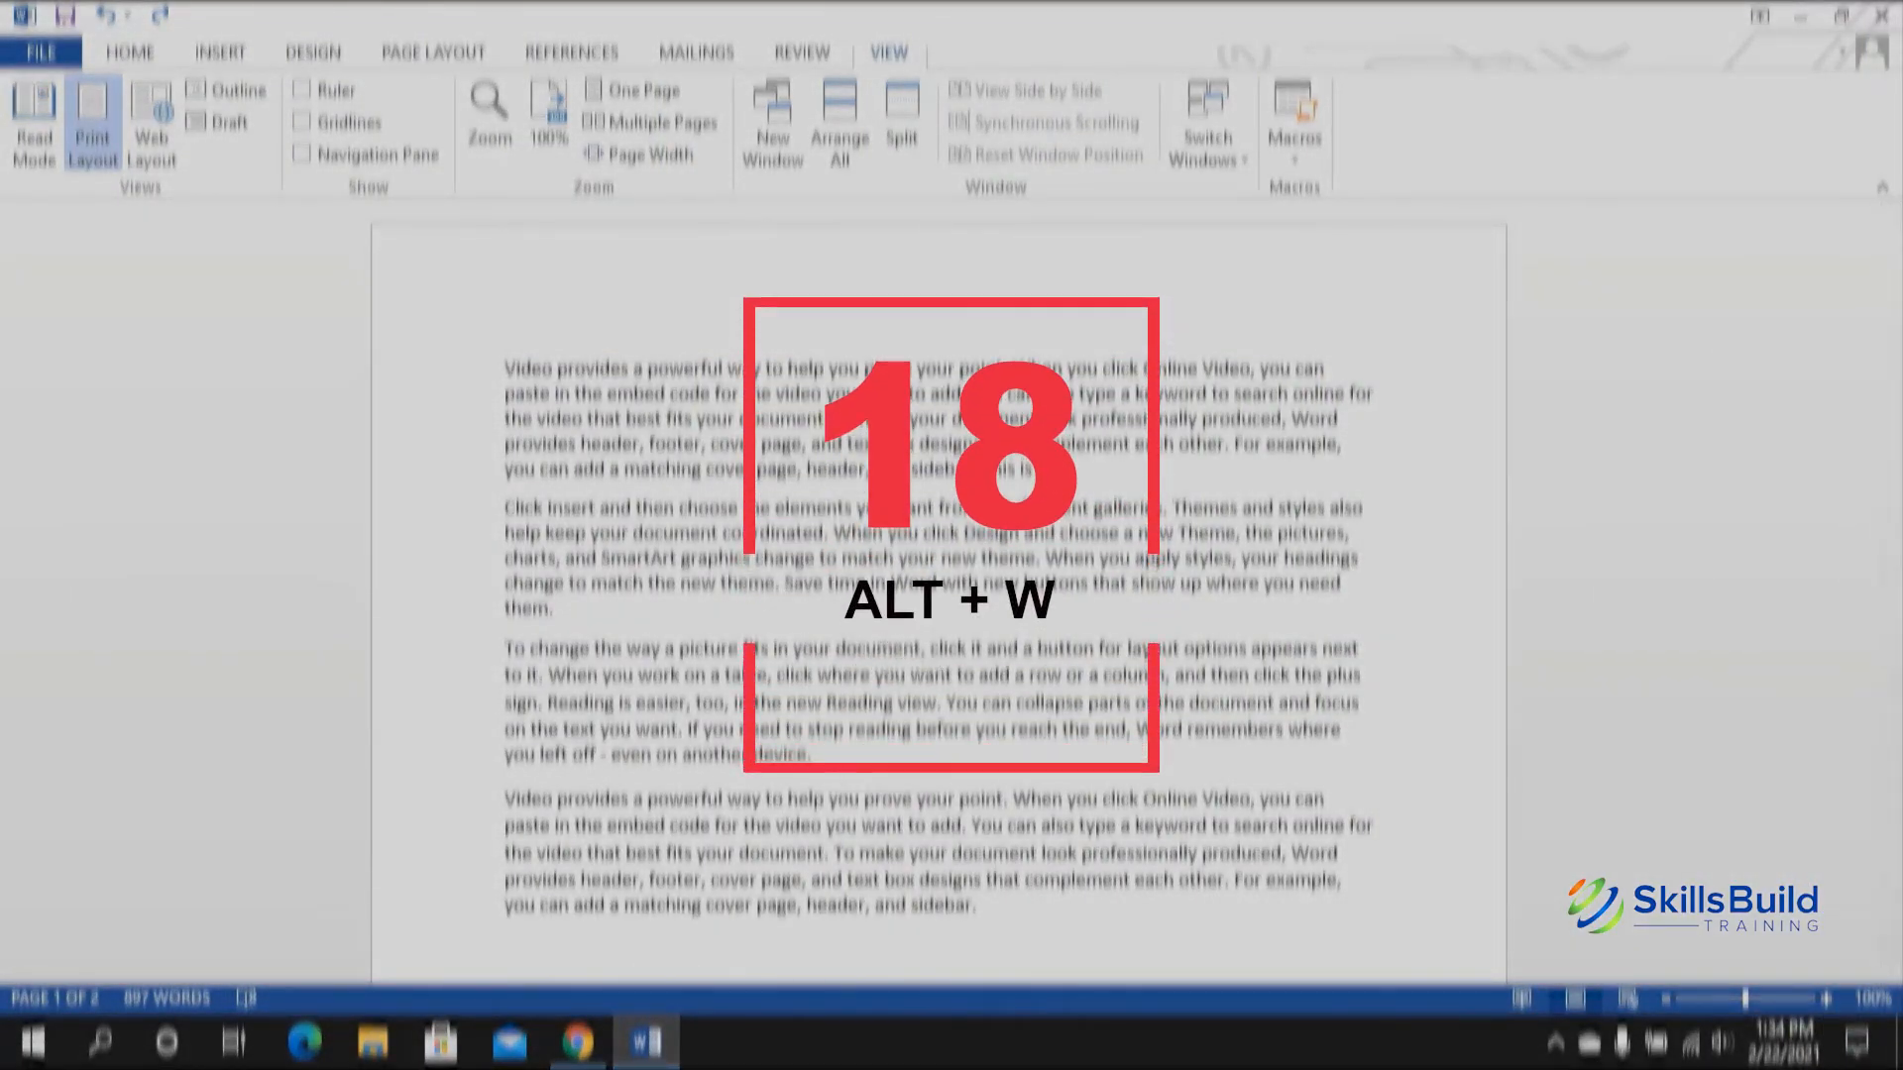
# Step: Switch the document to Outline view and look through its paragraphs
pyautogui.hotkey('alt', 'w')
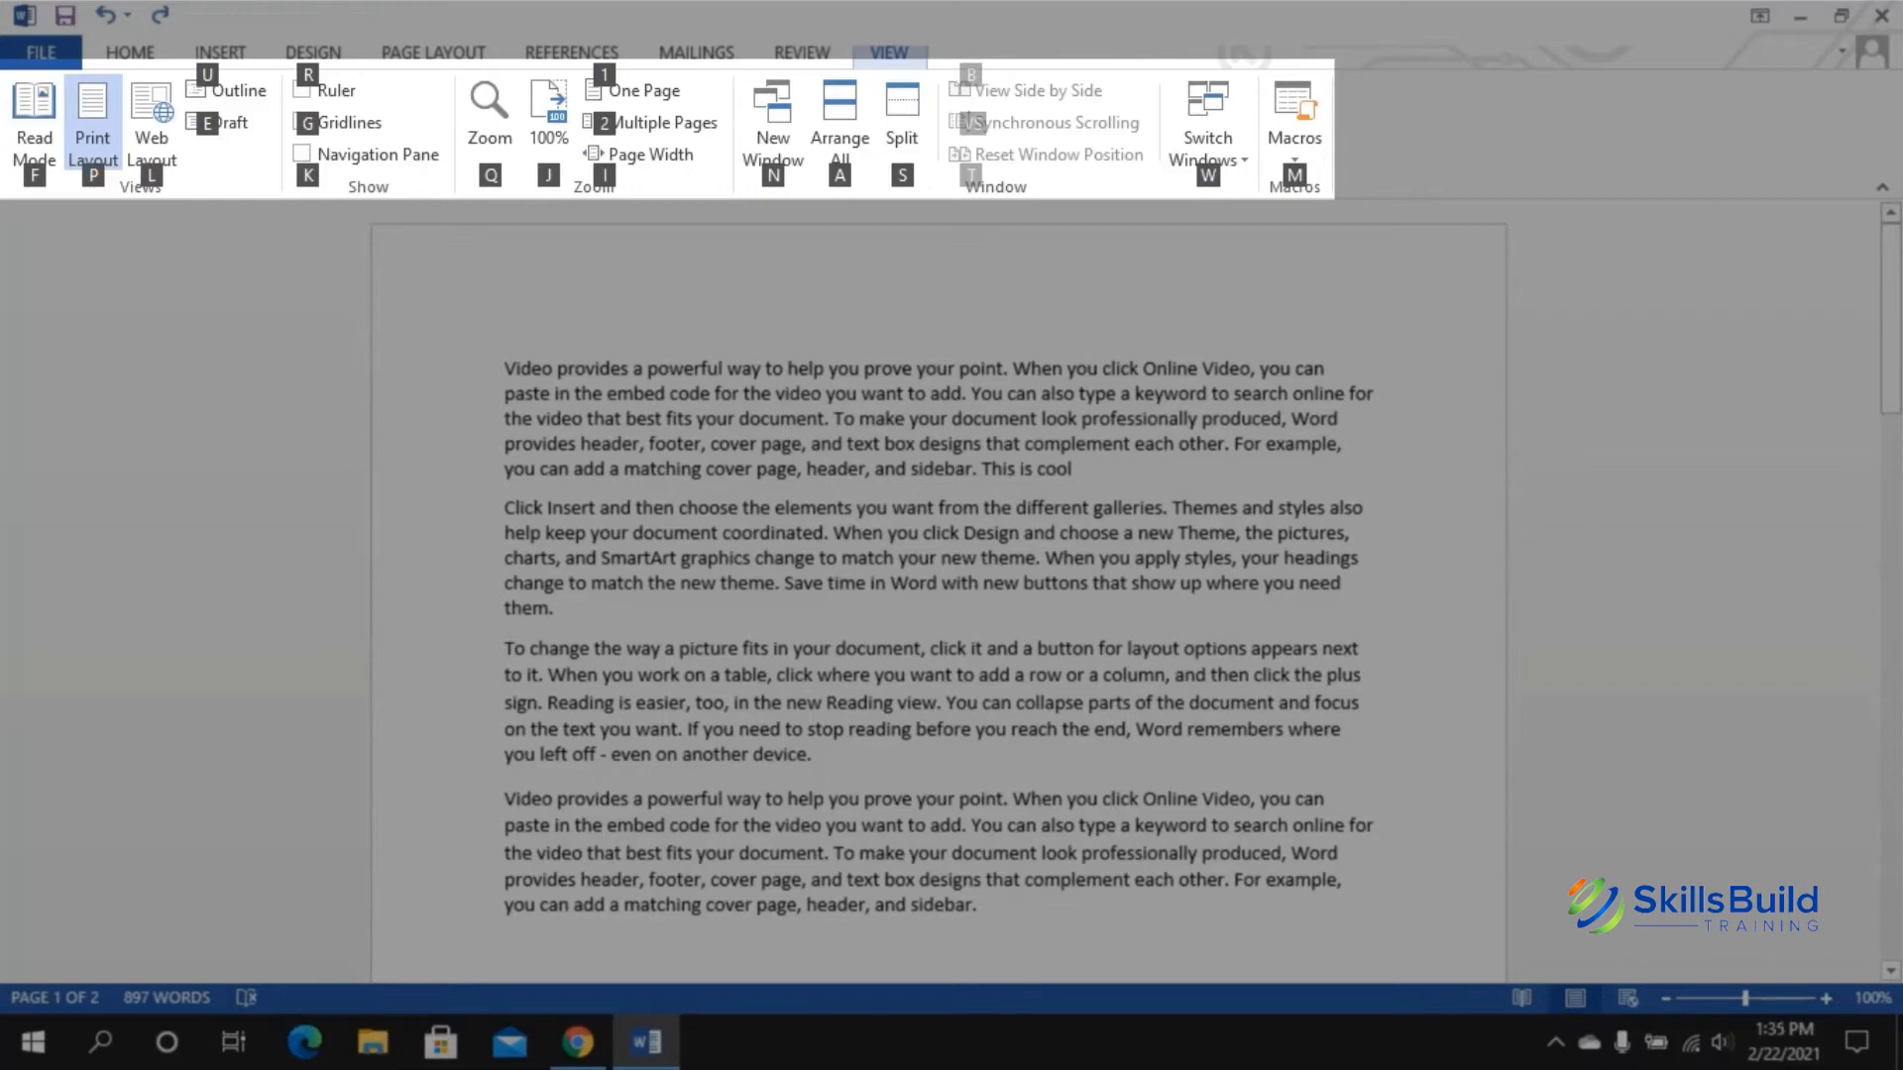
pyautogui.press('u')
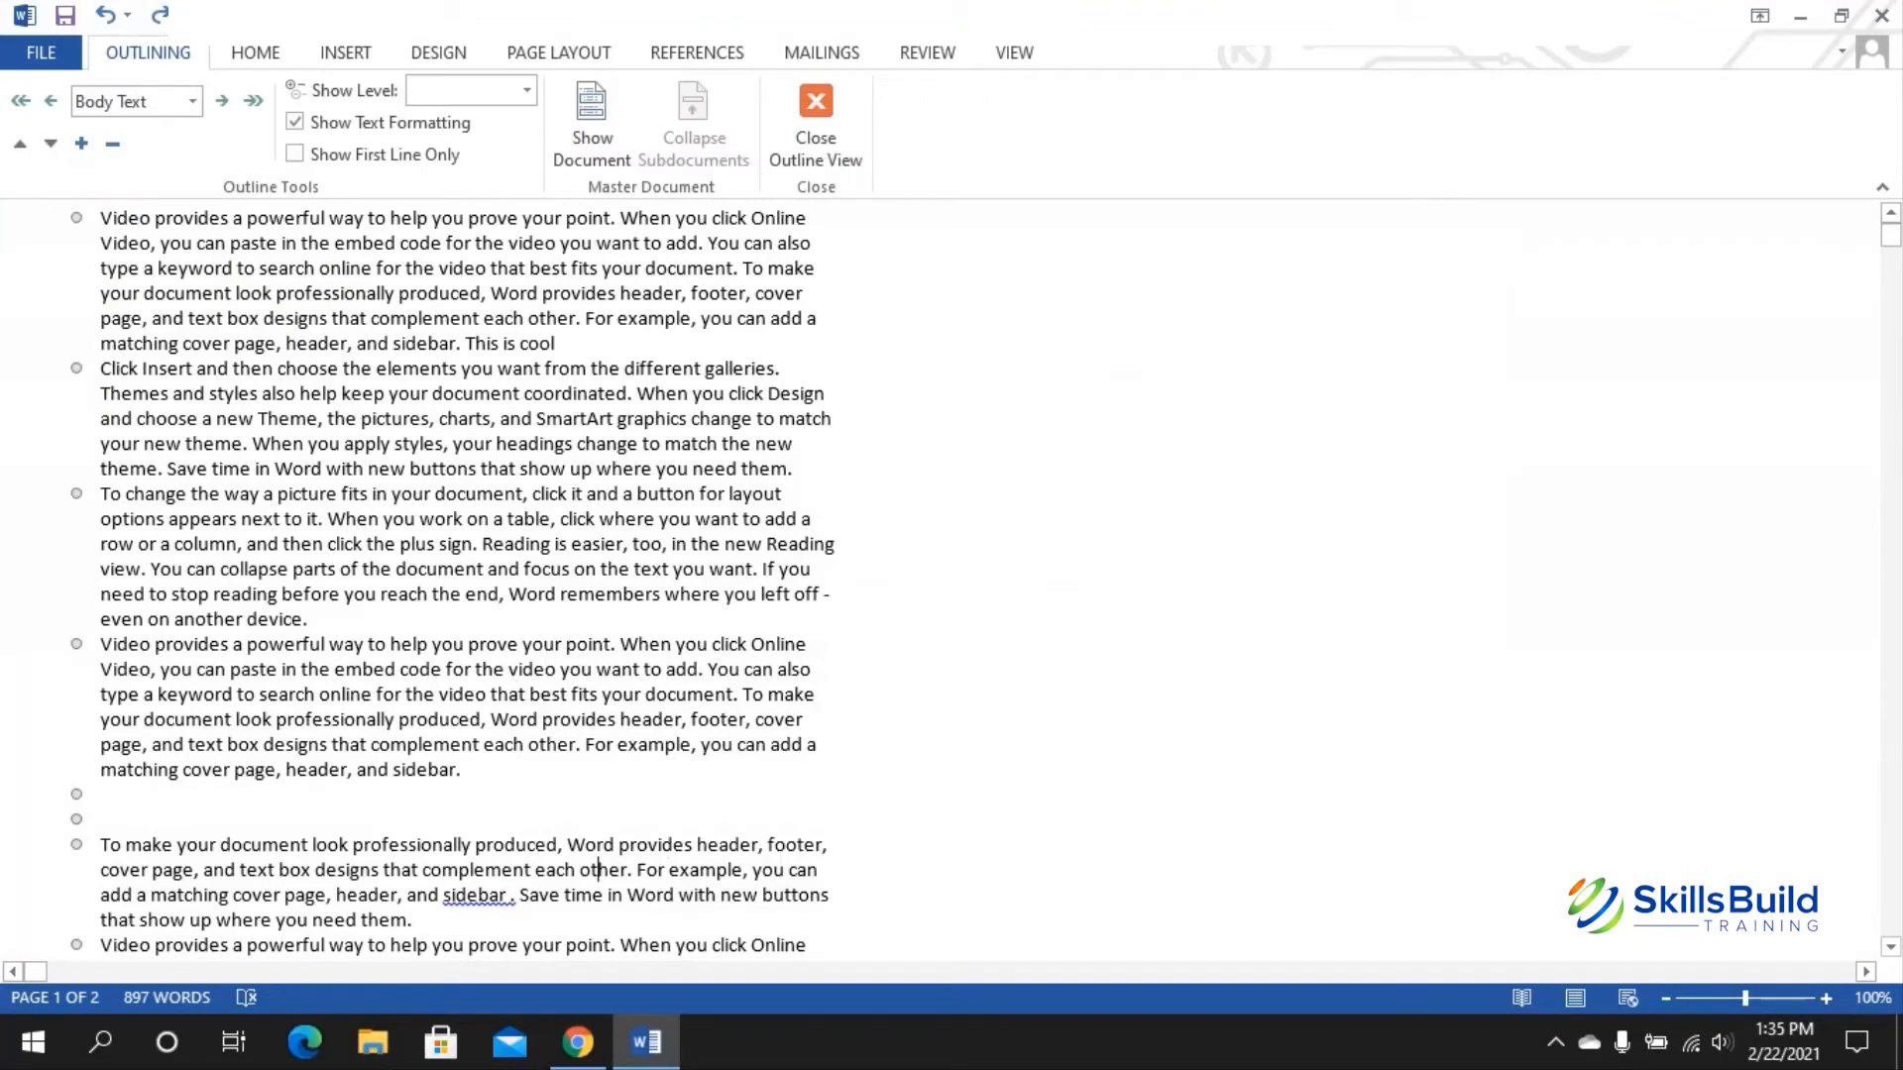
pyautogui.scroll(-8, 951, 583)
pyautogui.scroll(8, 952, 583)
# Step: Return the document from Outline view to Print Layout view
pyautogui.hotkey('alt', 'w')
pyautogui.hotkey('alt', 'w')
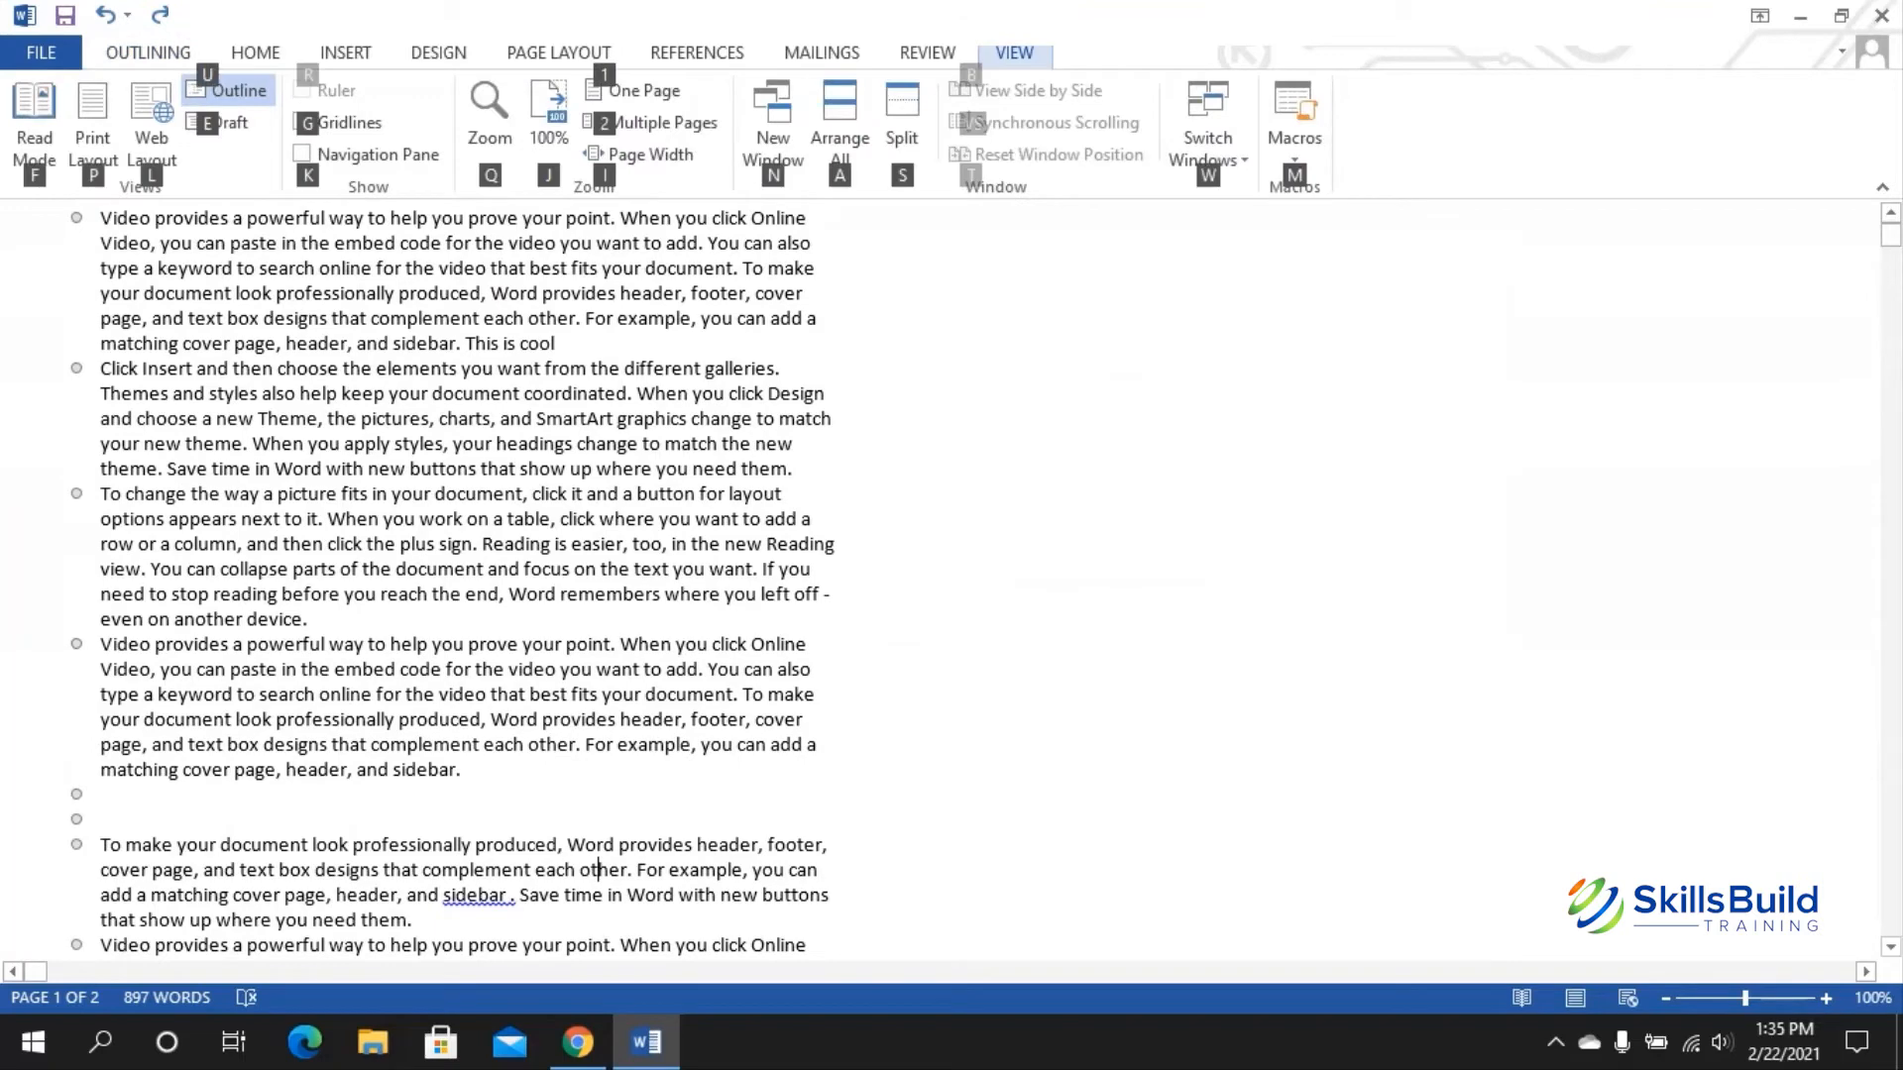
pyautogui.press('p')
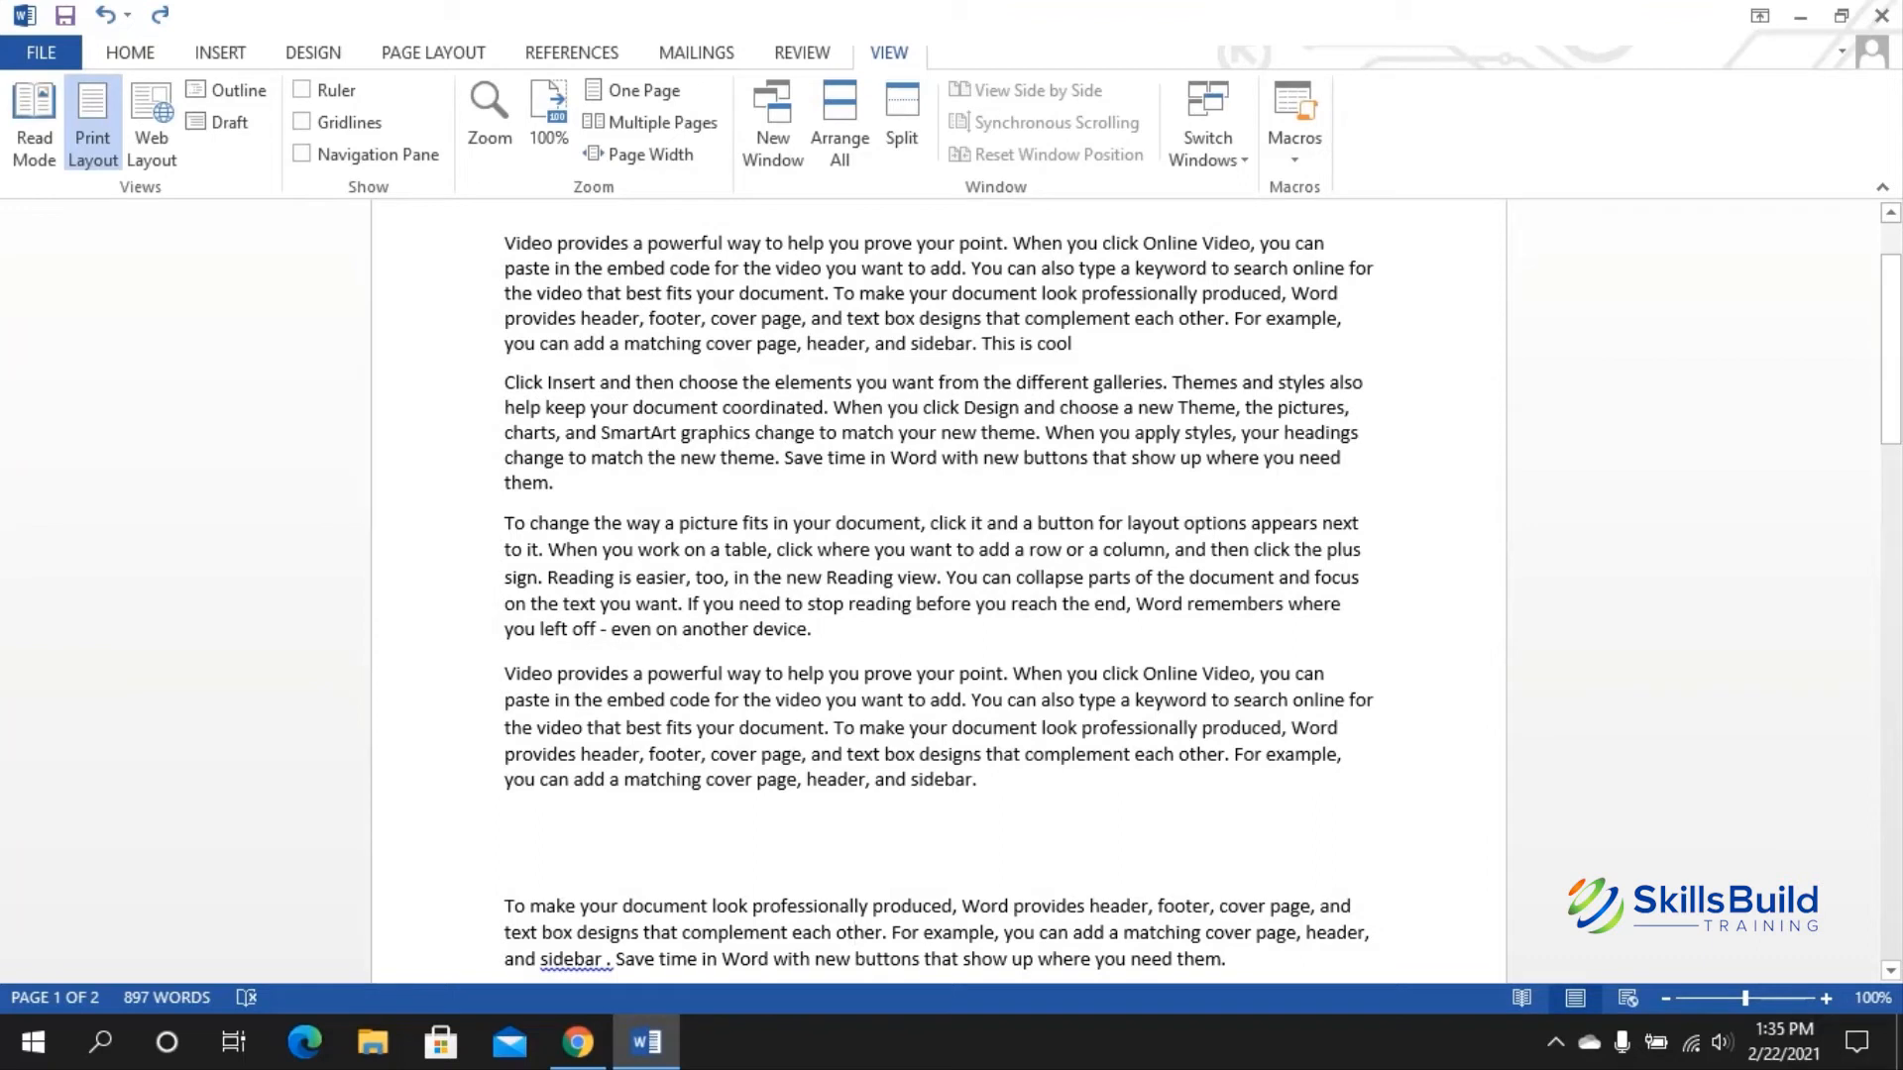
# Step: Switch the document to Read Mode
pyautogui.hotkey('alt', 'w')
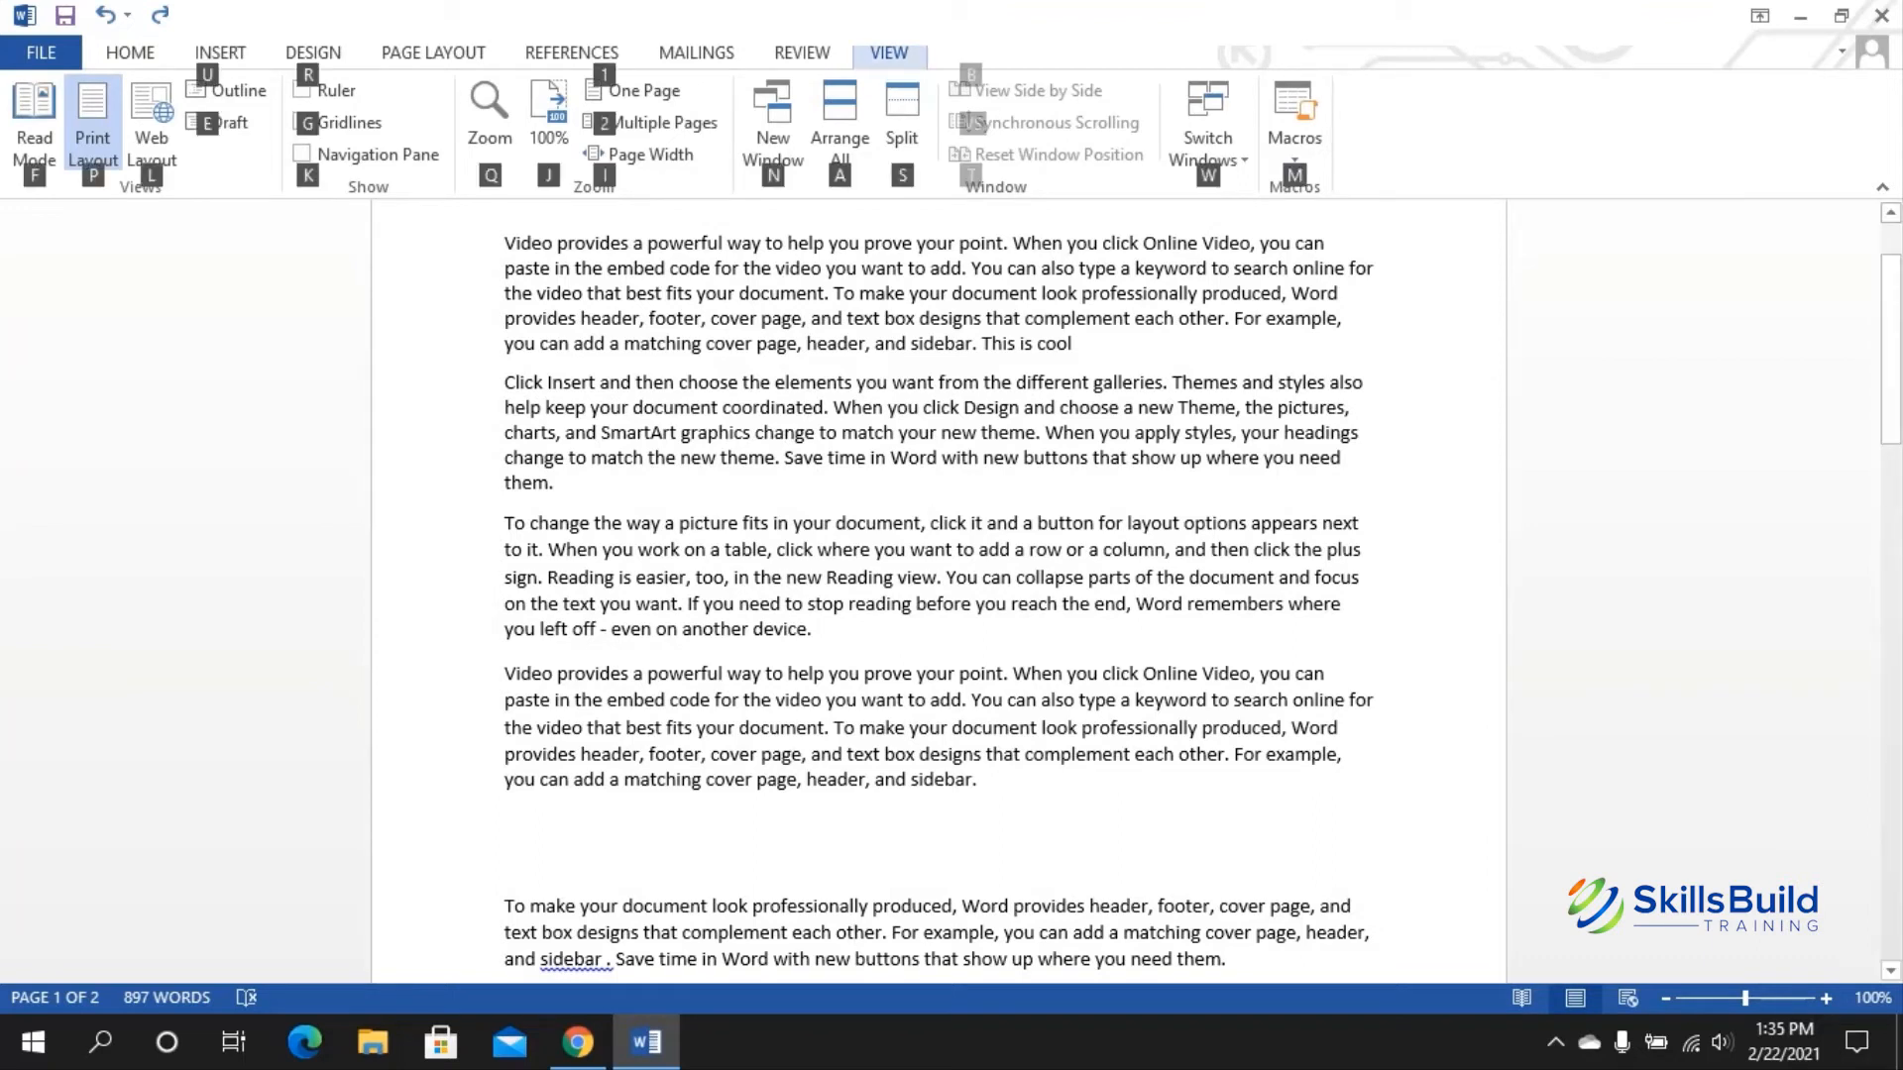
pyautogui.press('f')
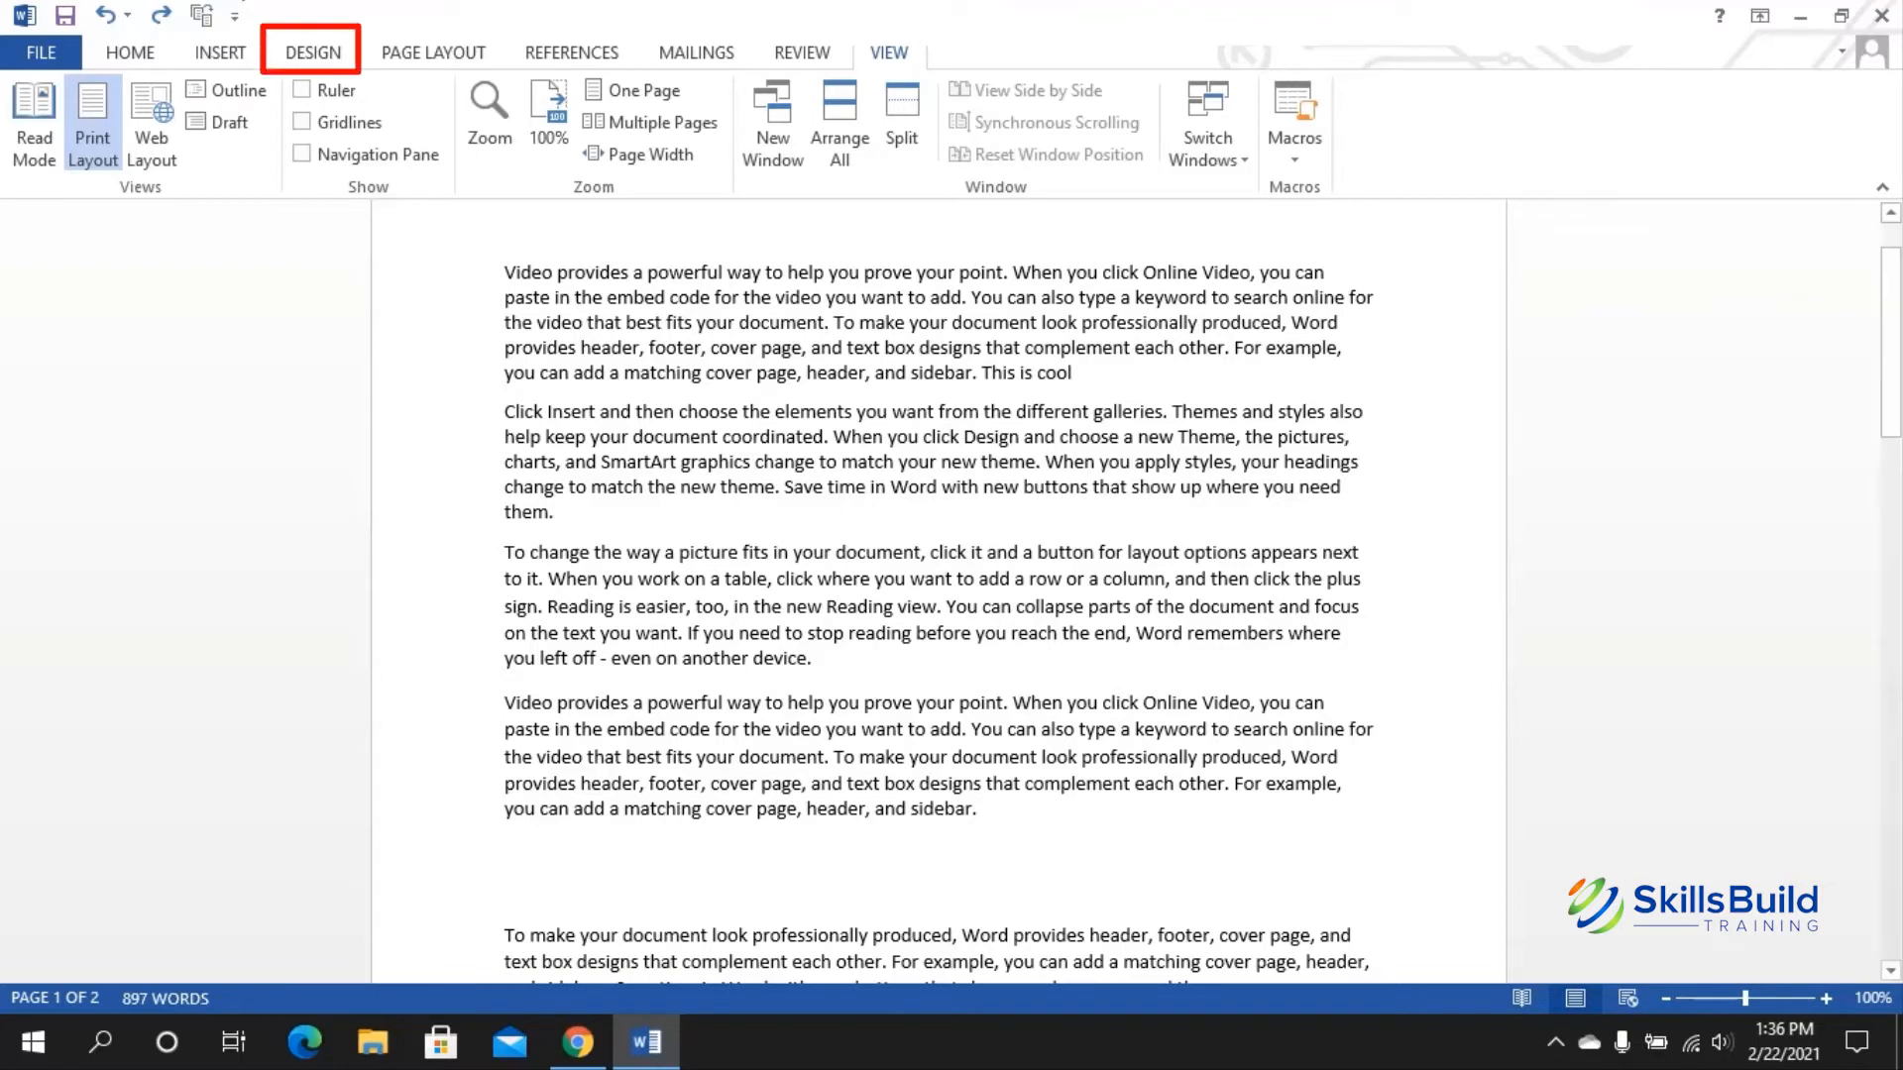
# Step: Apply the built-in Open paragraph spacing to the whole document
pyautogui.click(313, 52)
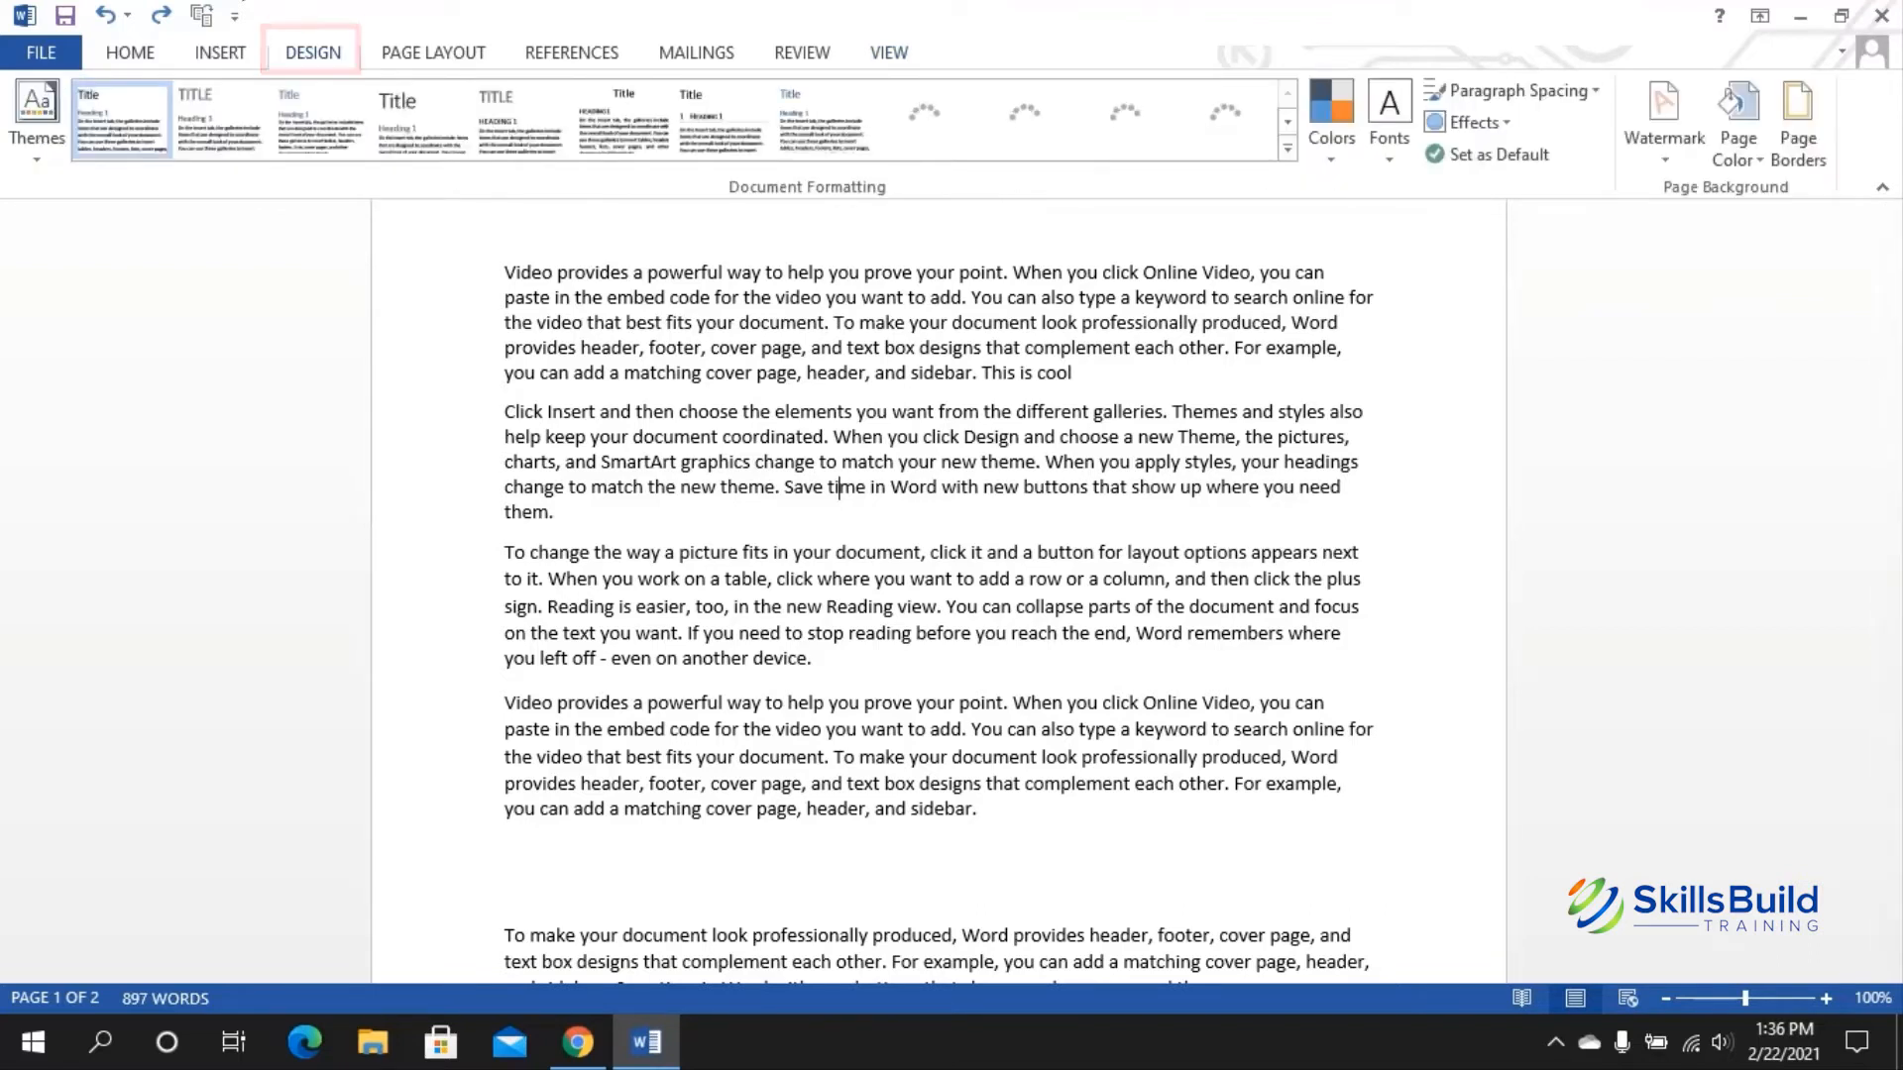
pyautogui.click(1512, 90)
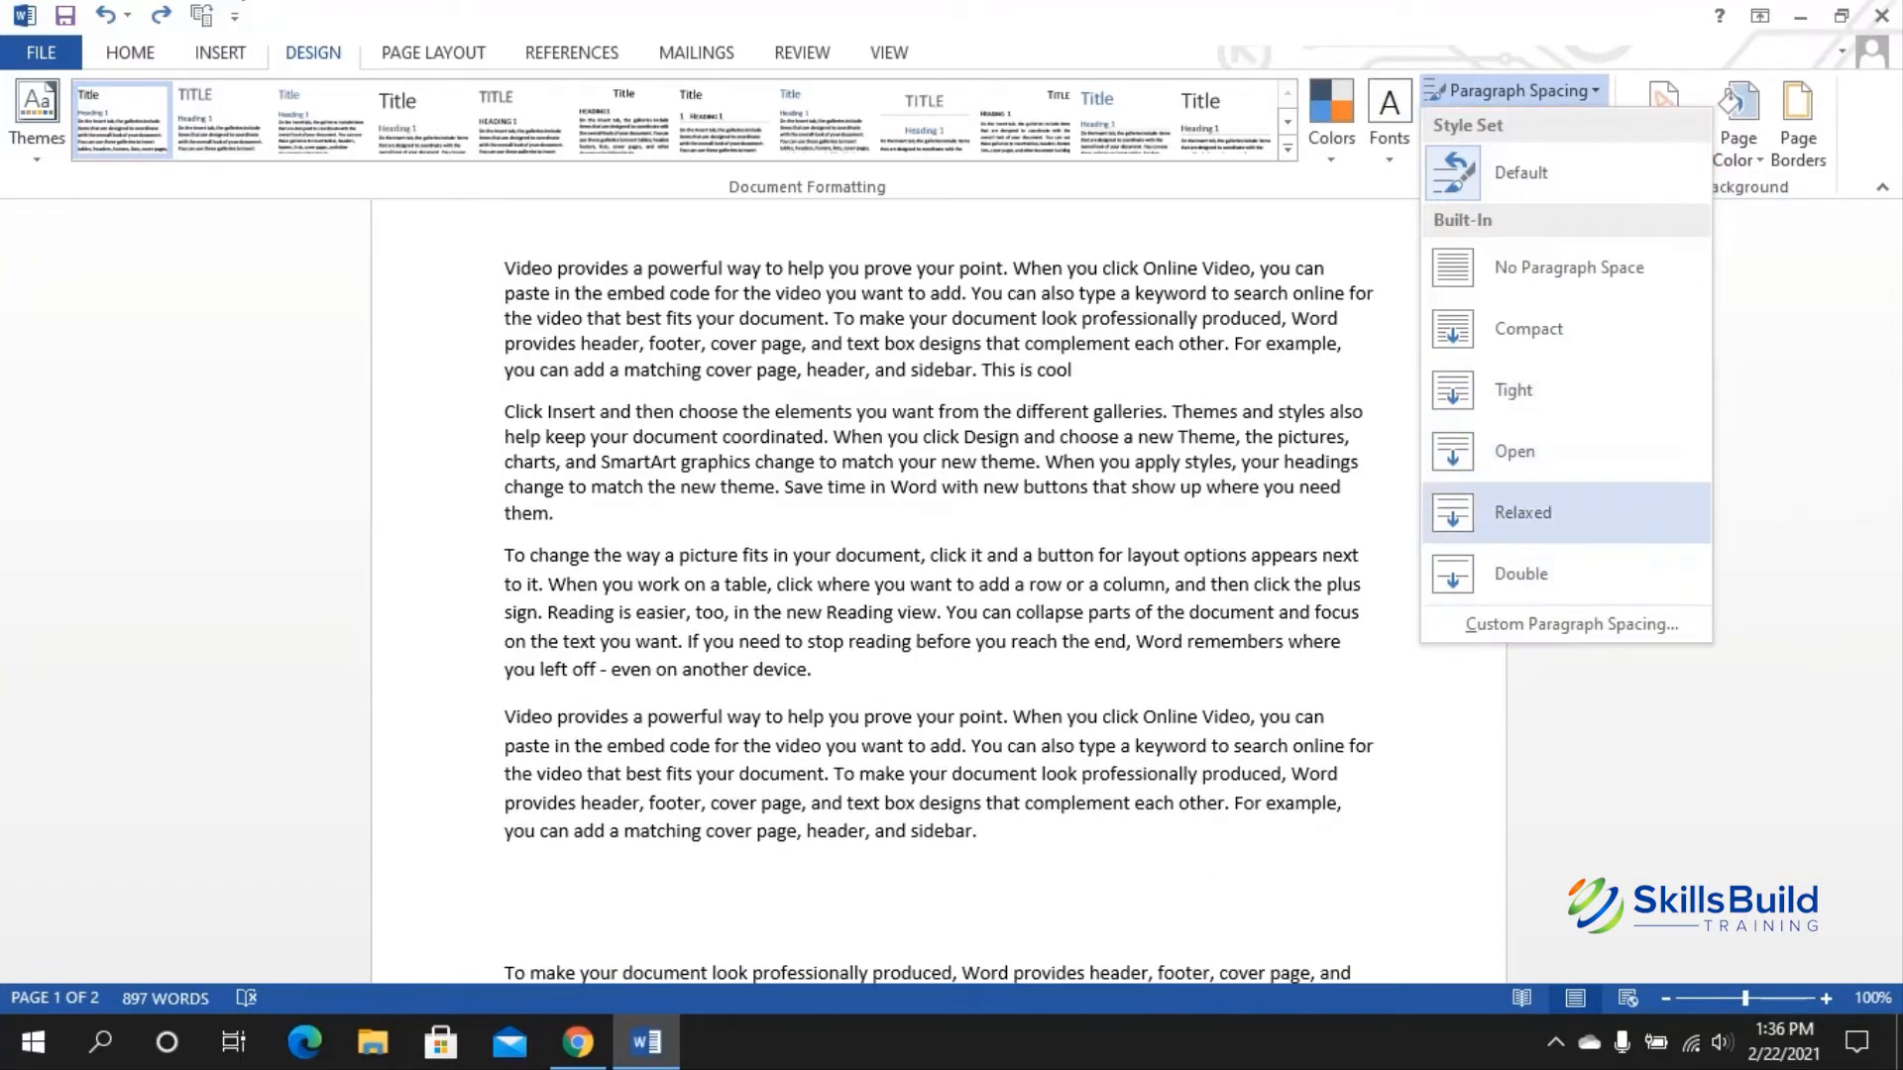
pyautogui.click(1517, 452)
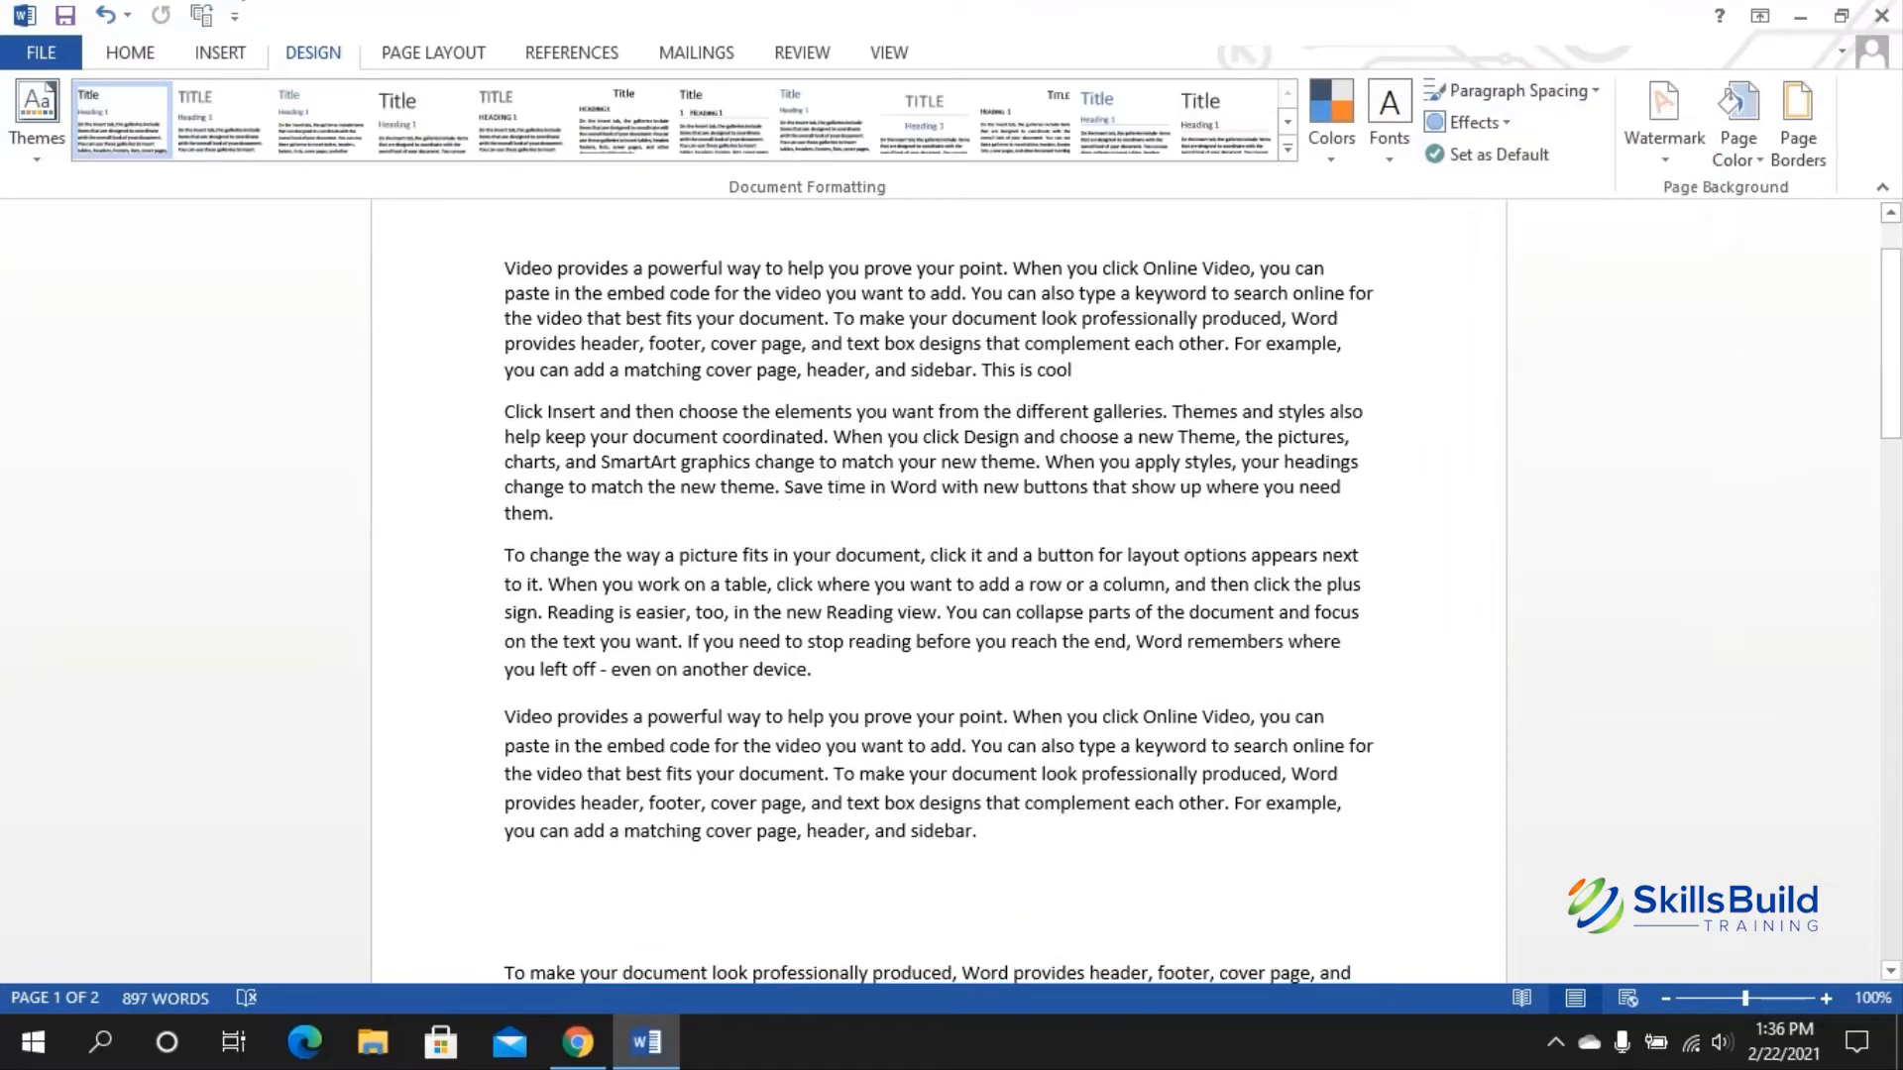
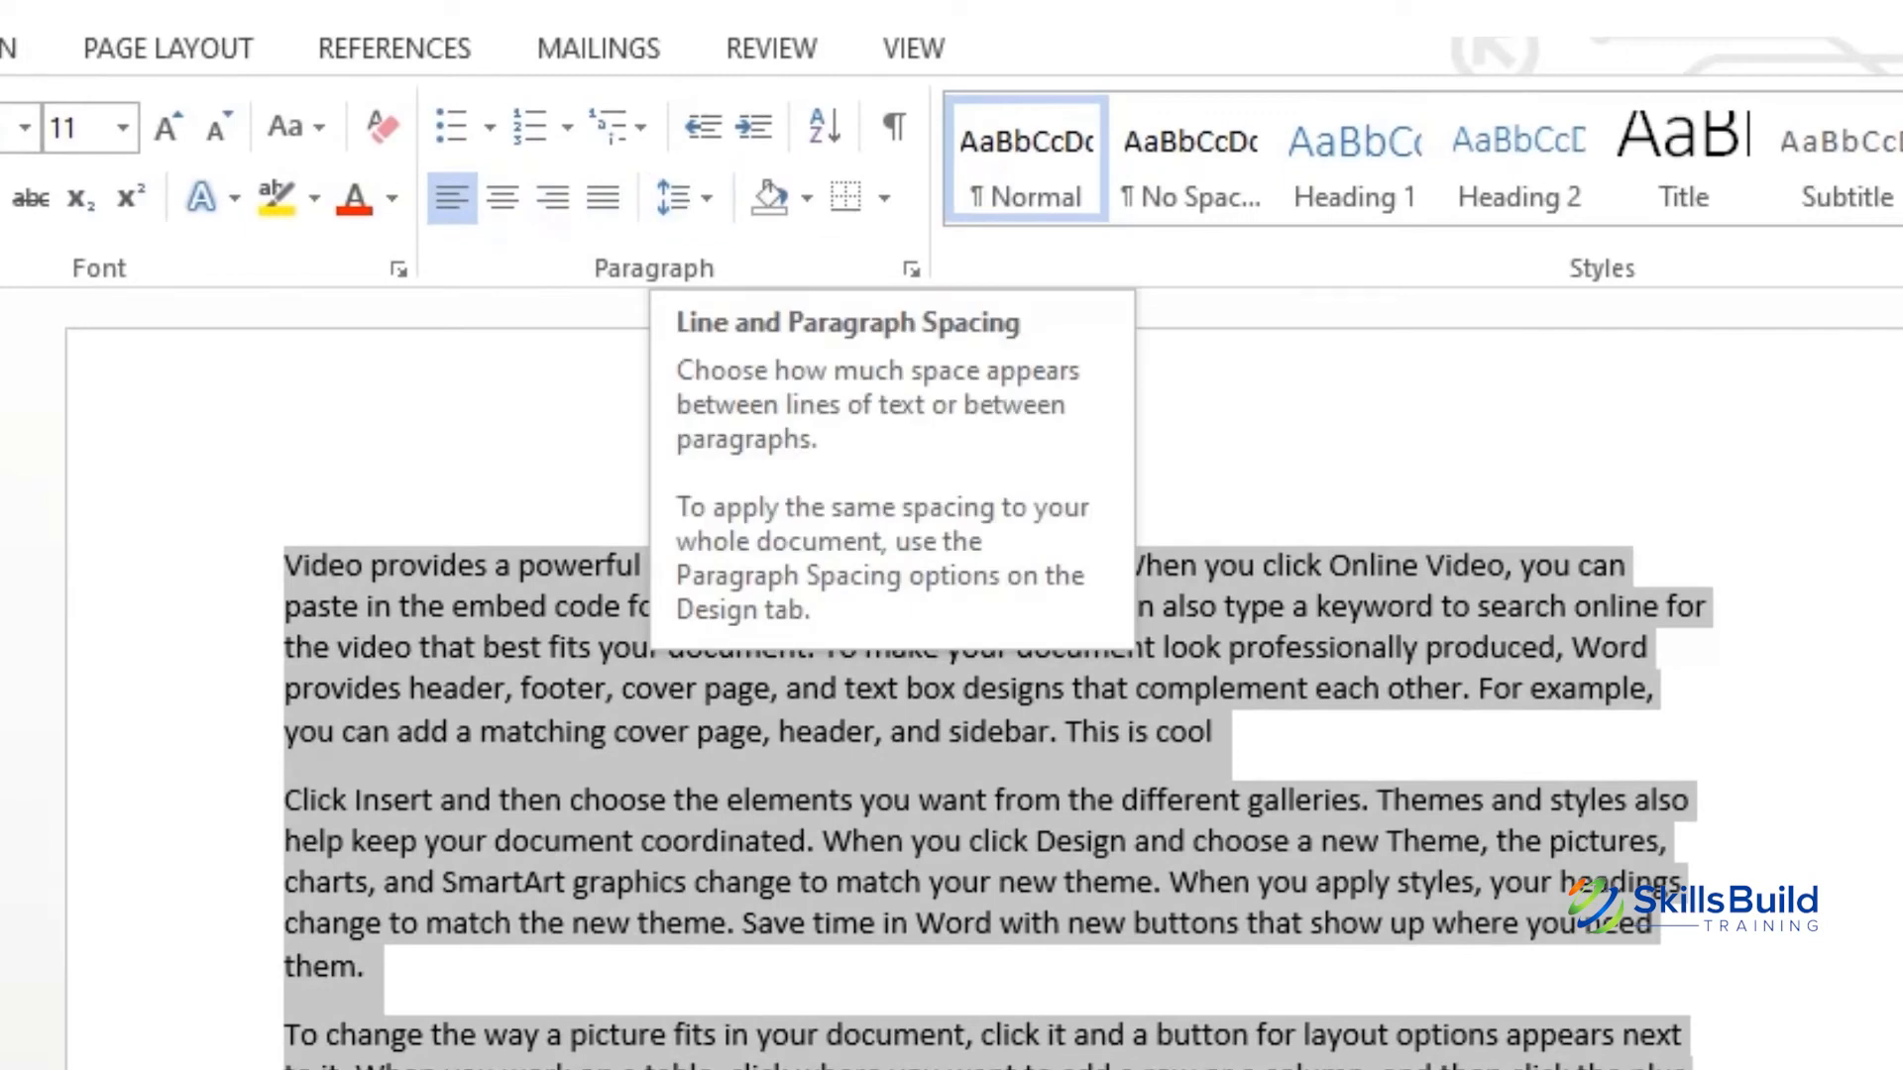
# Step: Set the line spacing of all the selected document text to 2.0, and reopen the line spacing choices
pyautogui.click(684, 198)
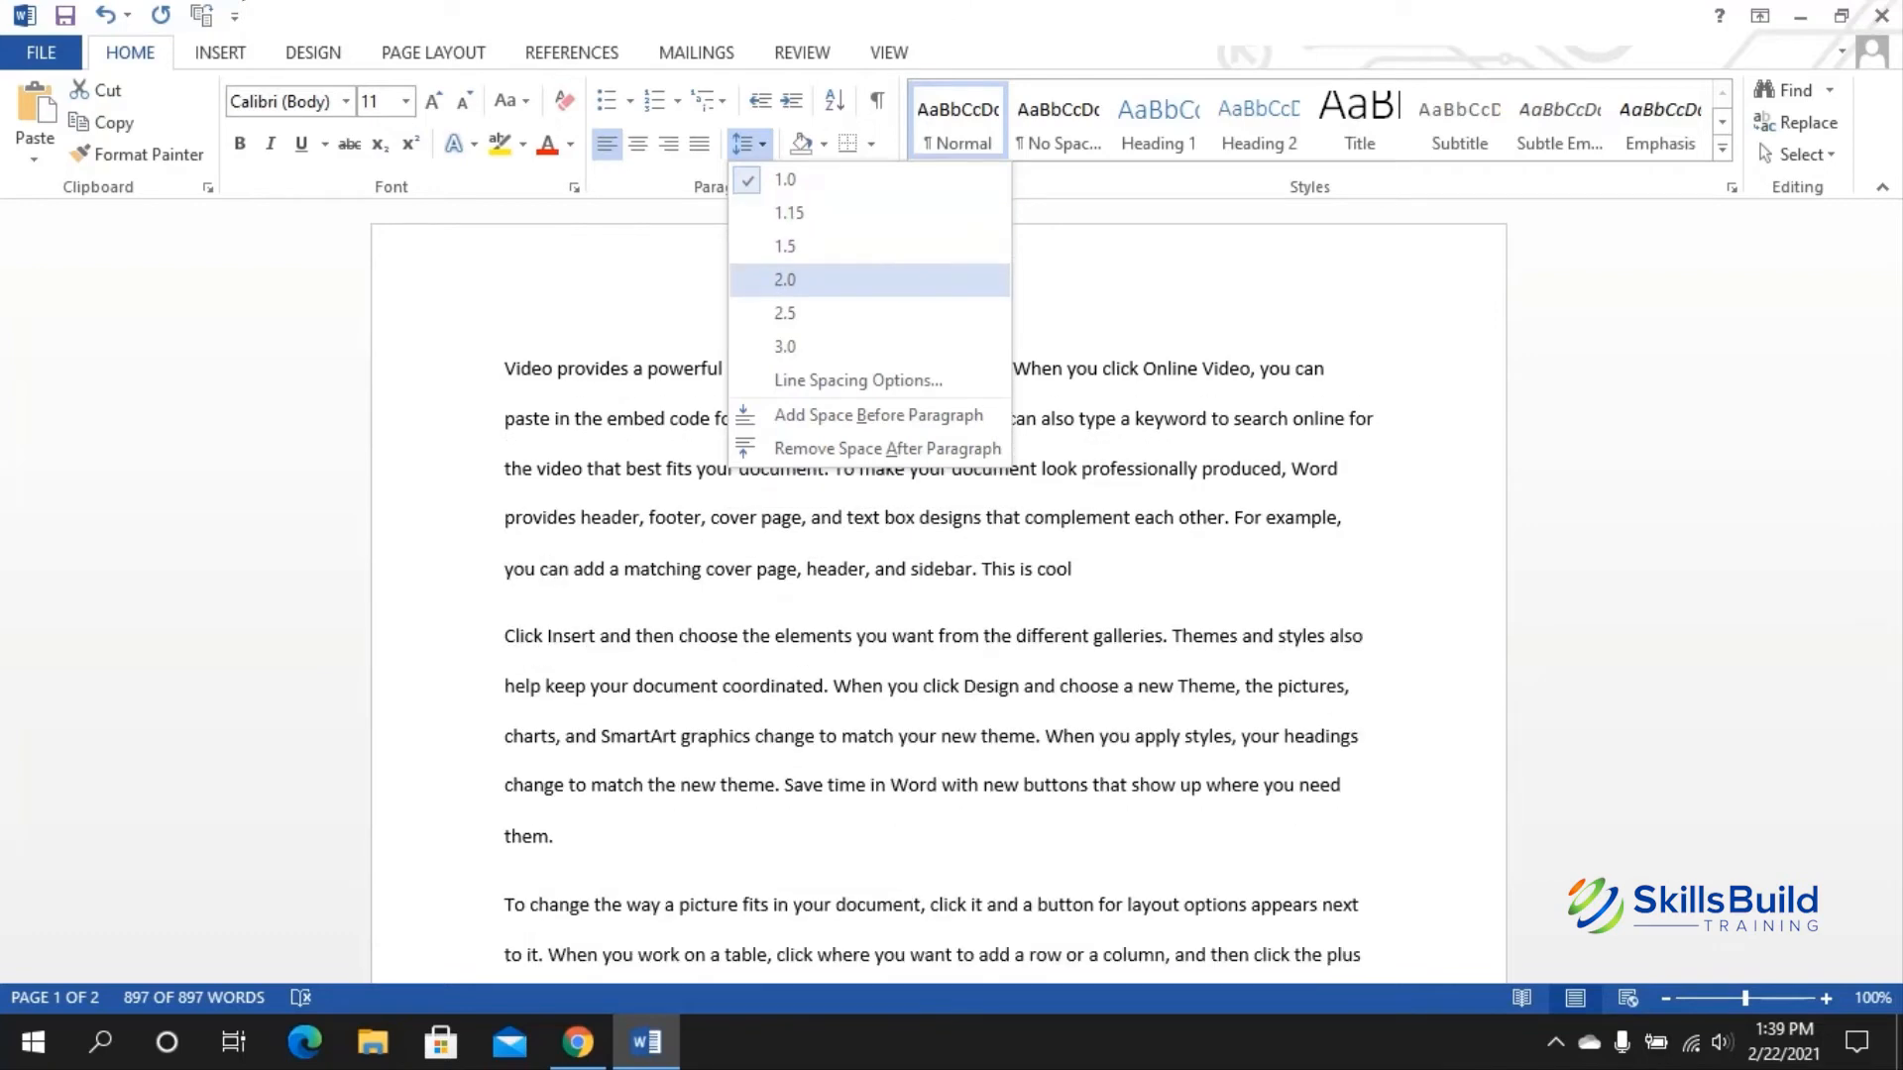
pyautogui.click(786, 280)
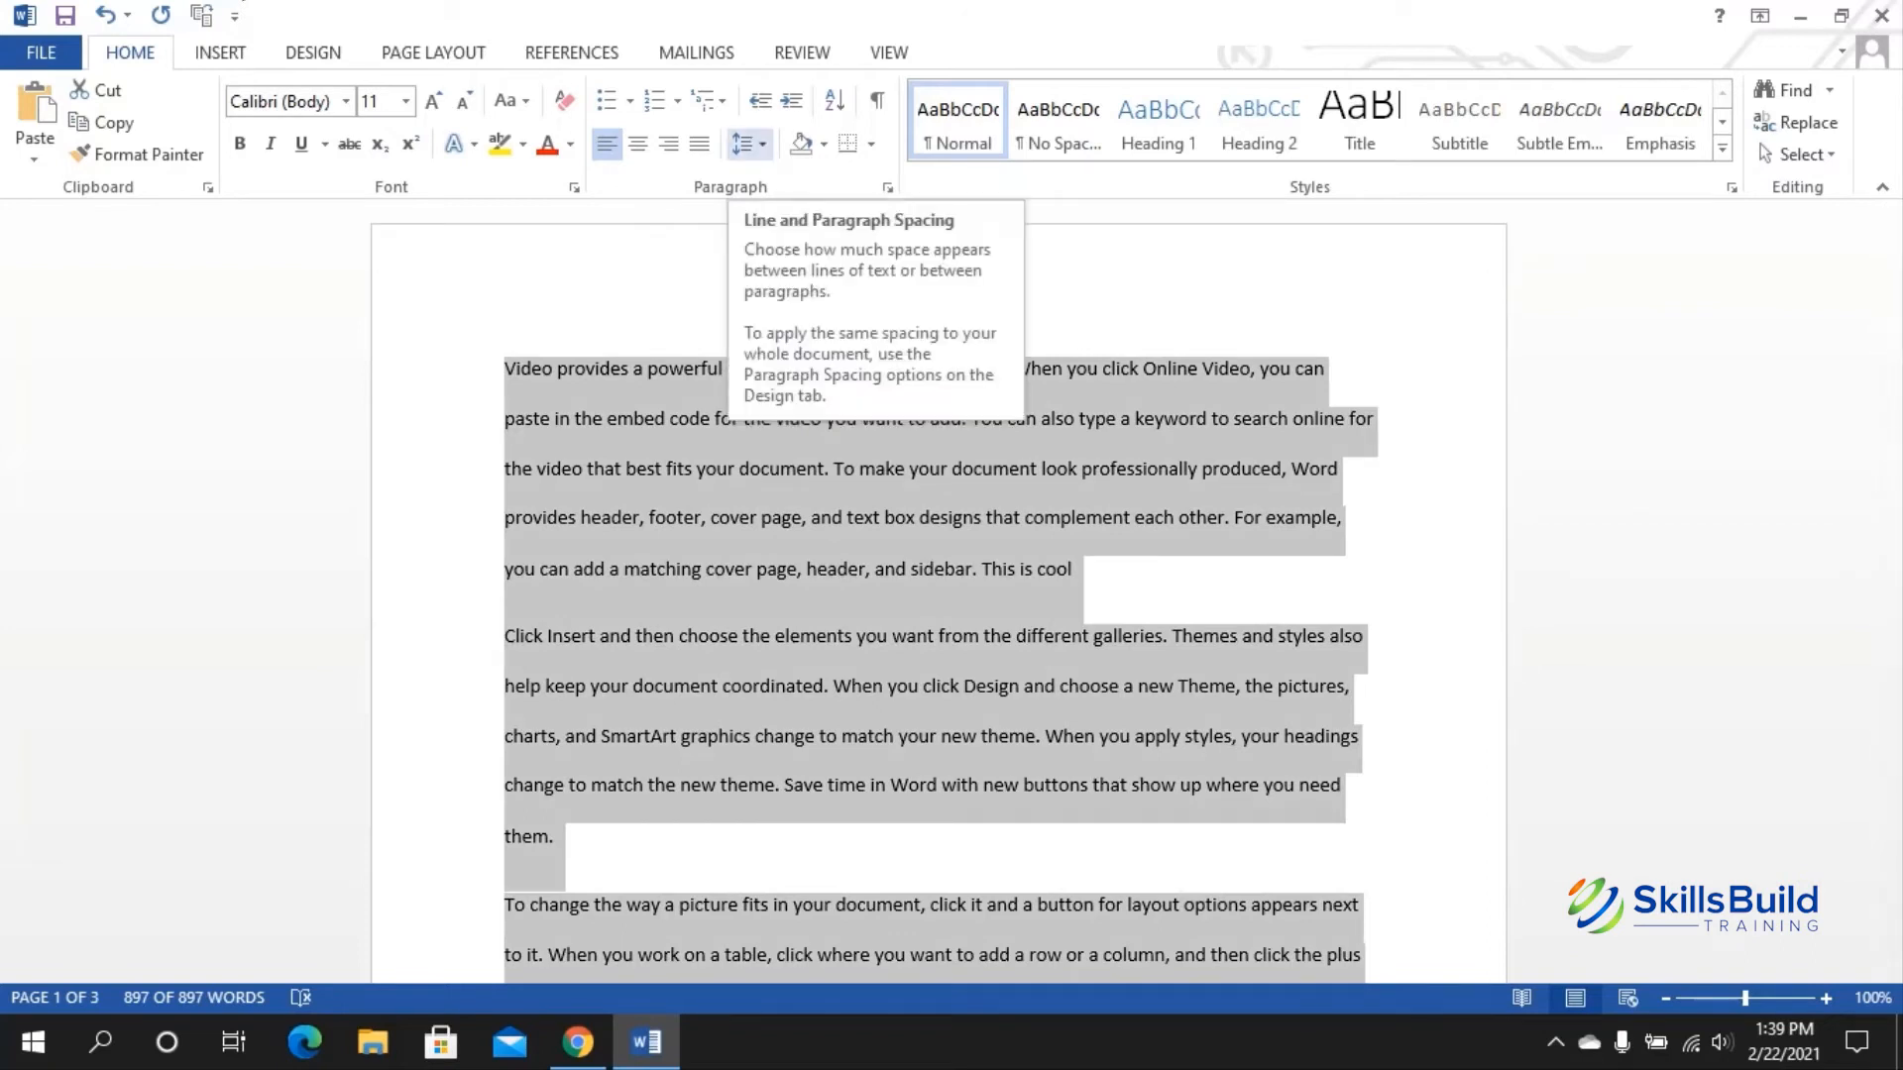
pyautogui.click(748, 144)
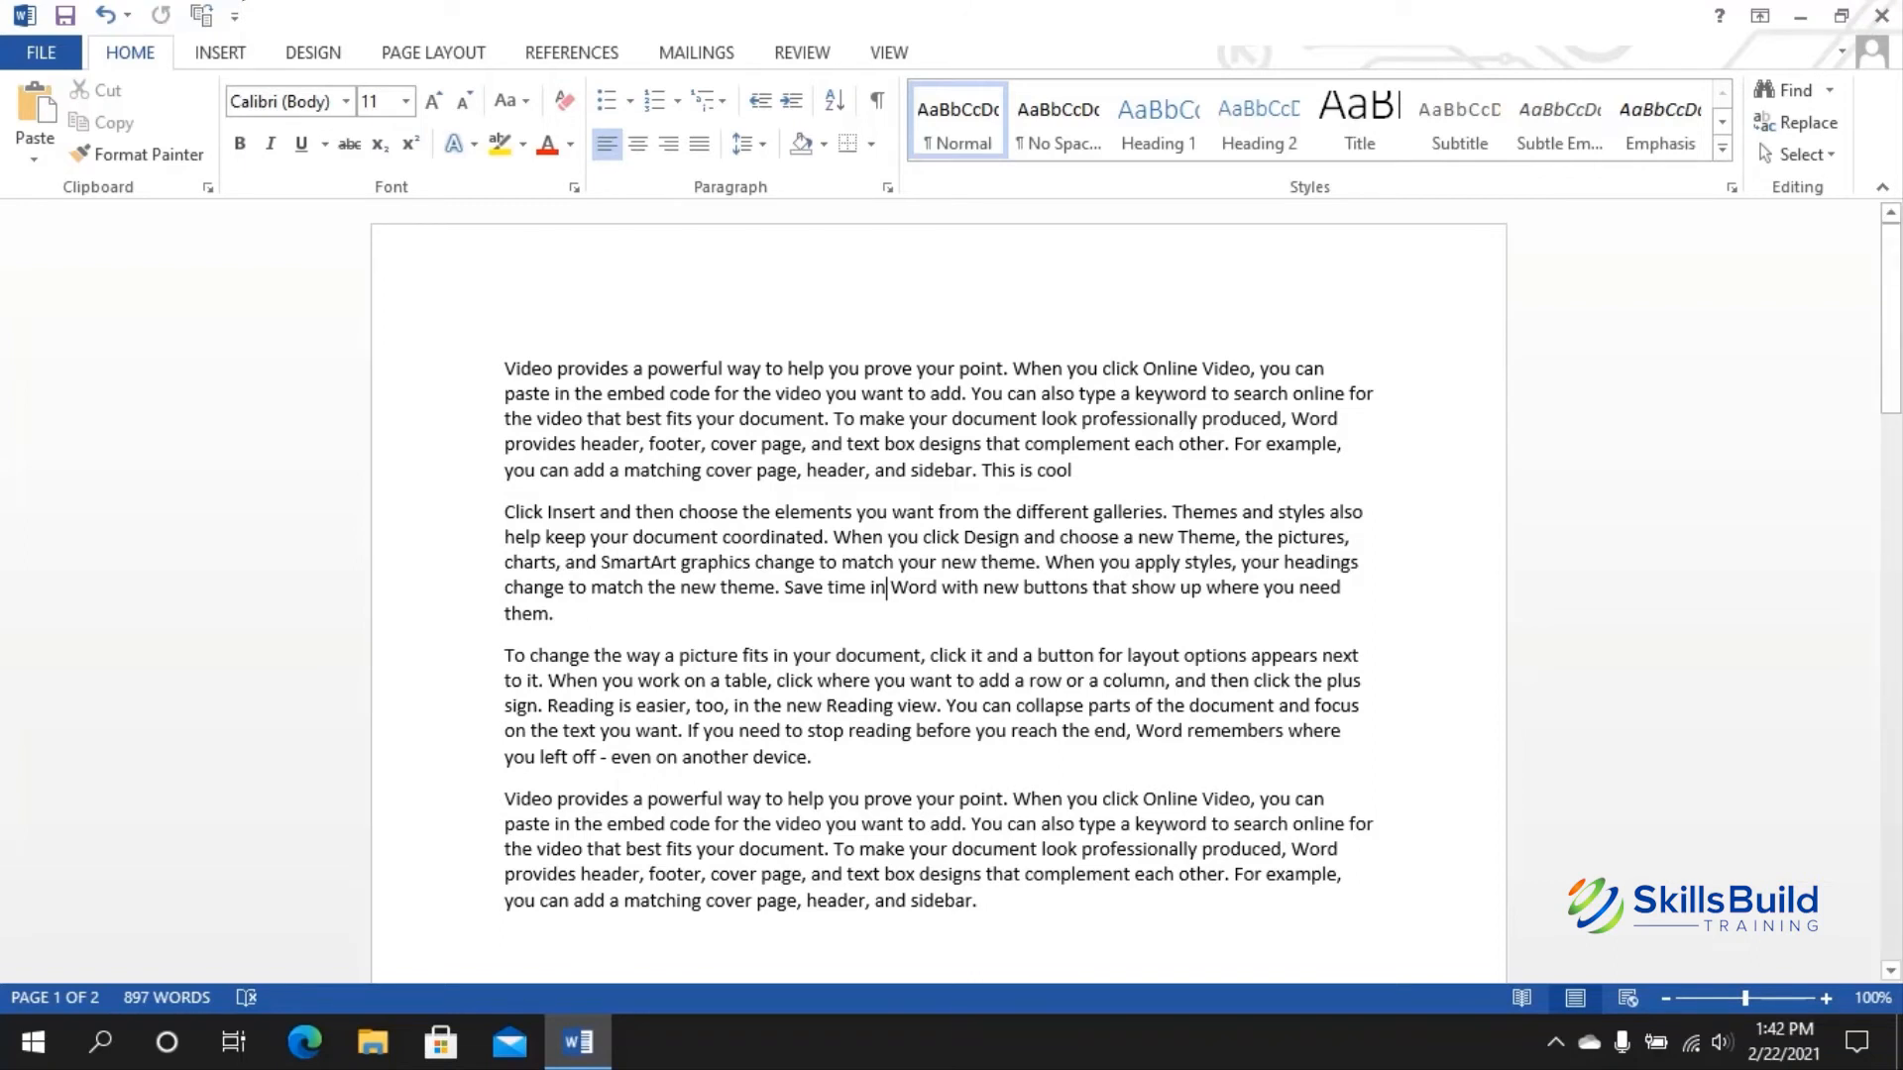
# Step: Search Bing for the word "powerful" from the first paragraph, look through the results in the maximized browser, and return to Word
pyautogui.moveTo(648, 369); pyautogui.dragTo(724, 368)
pyautogui.rightClick(711, 372)
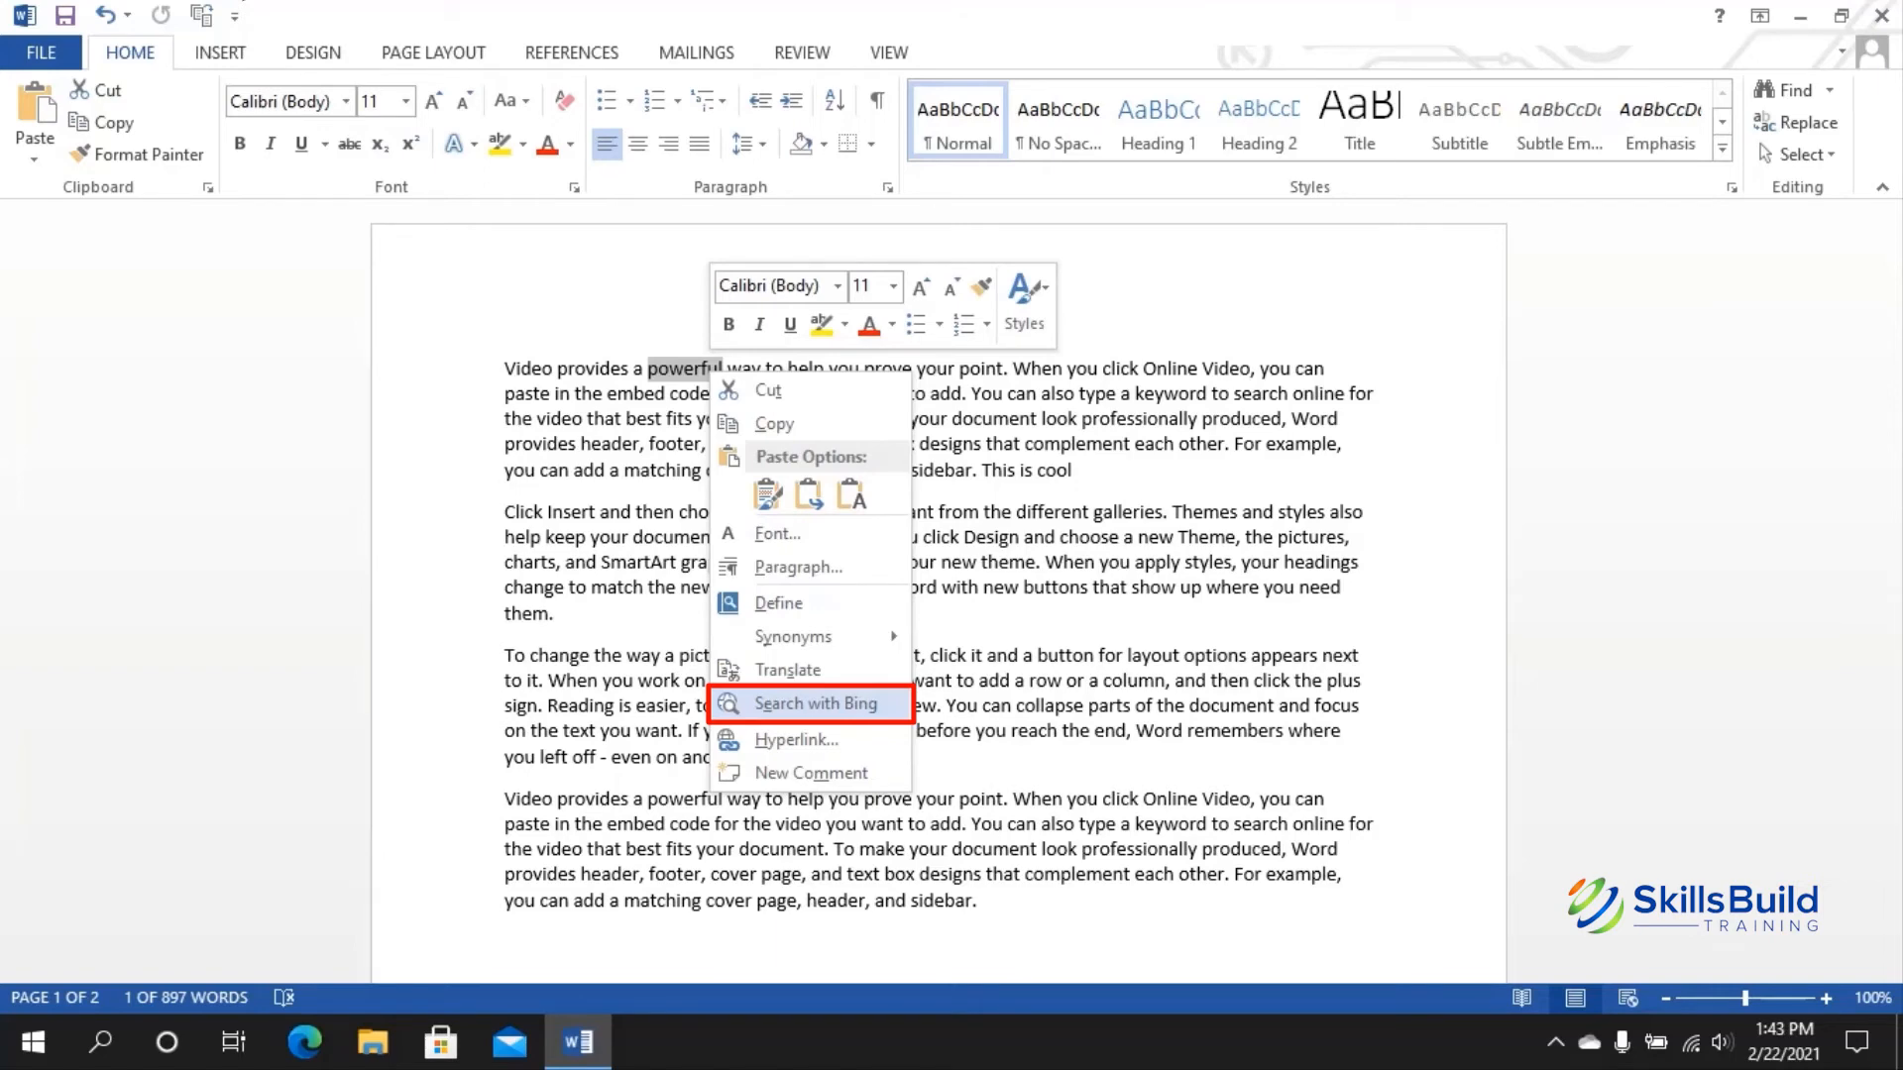
pyautogui.click(816, 704)
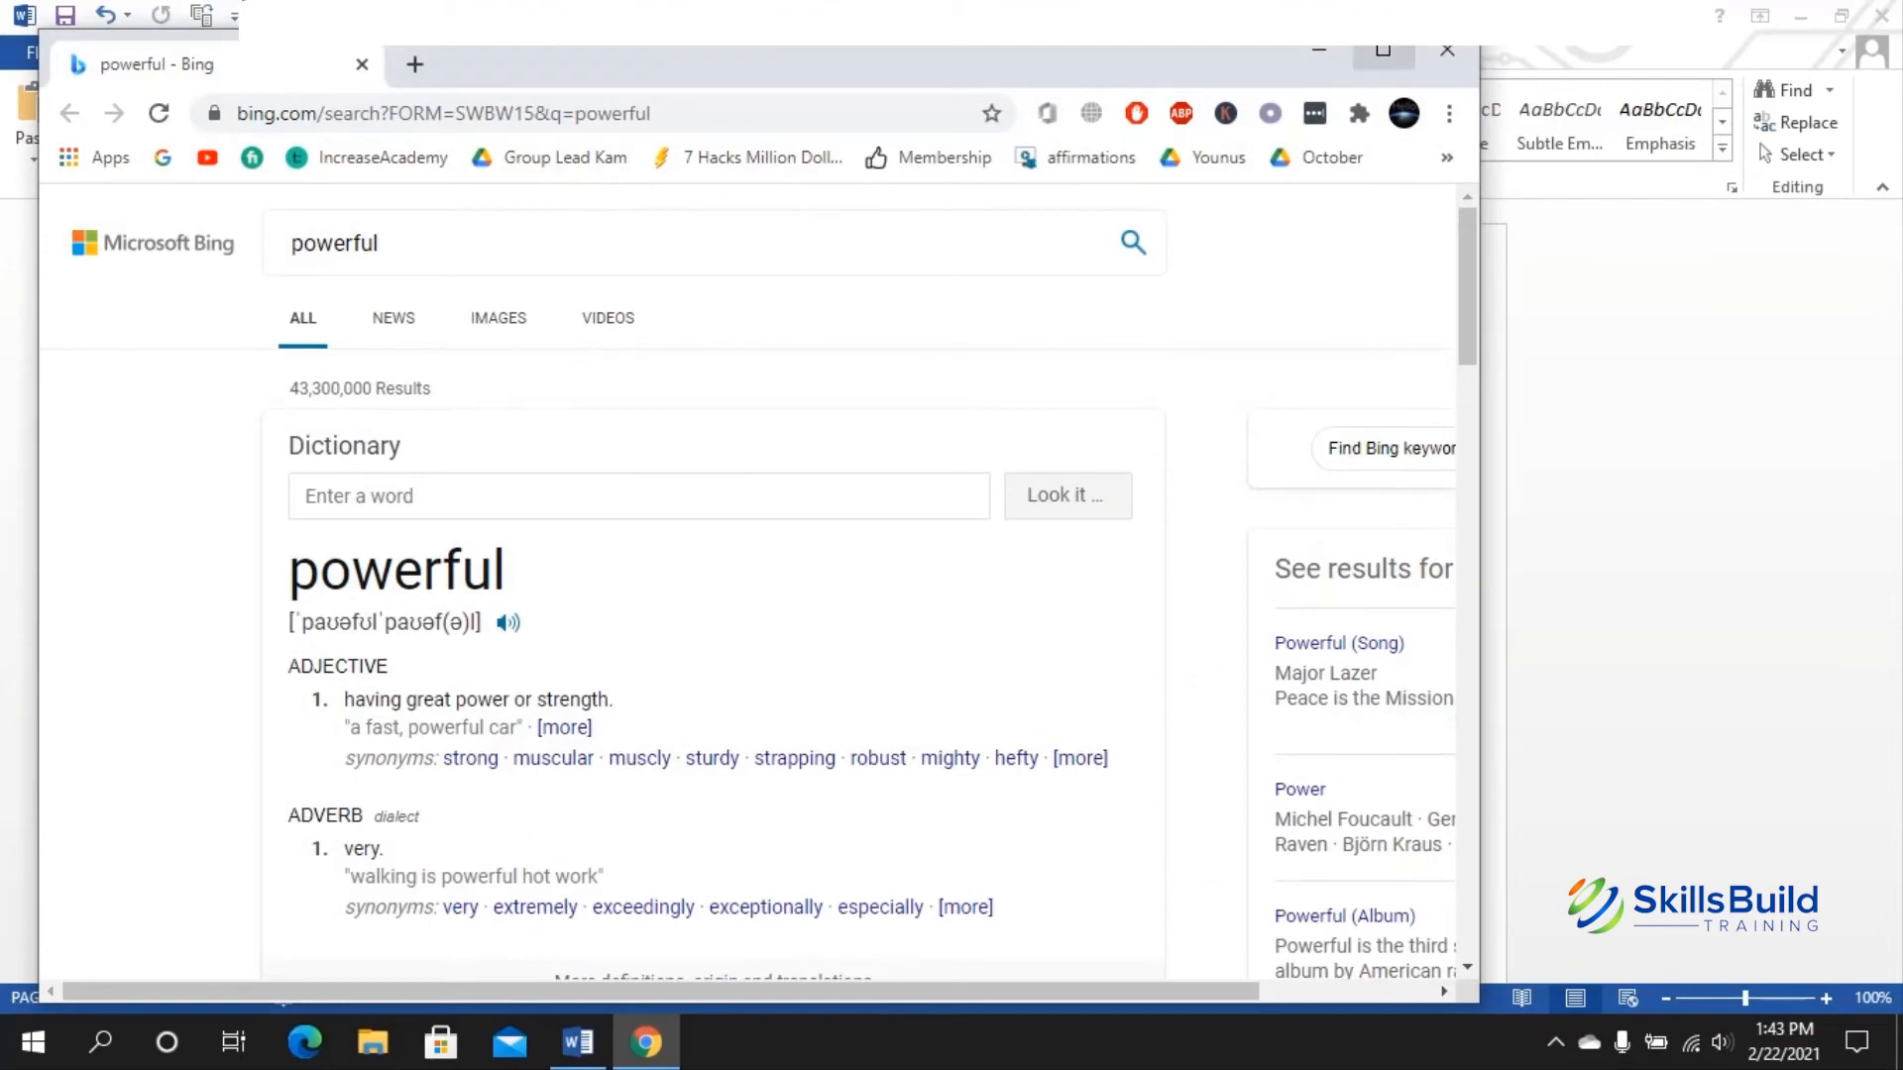
pyautogui.click(1384, 51)
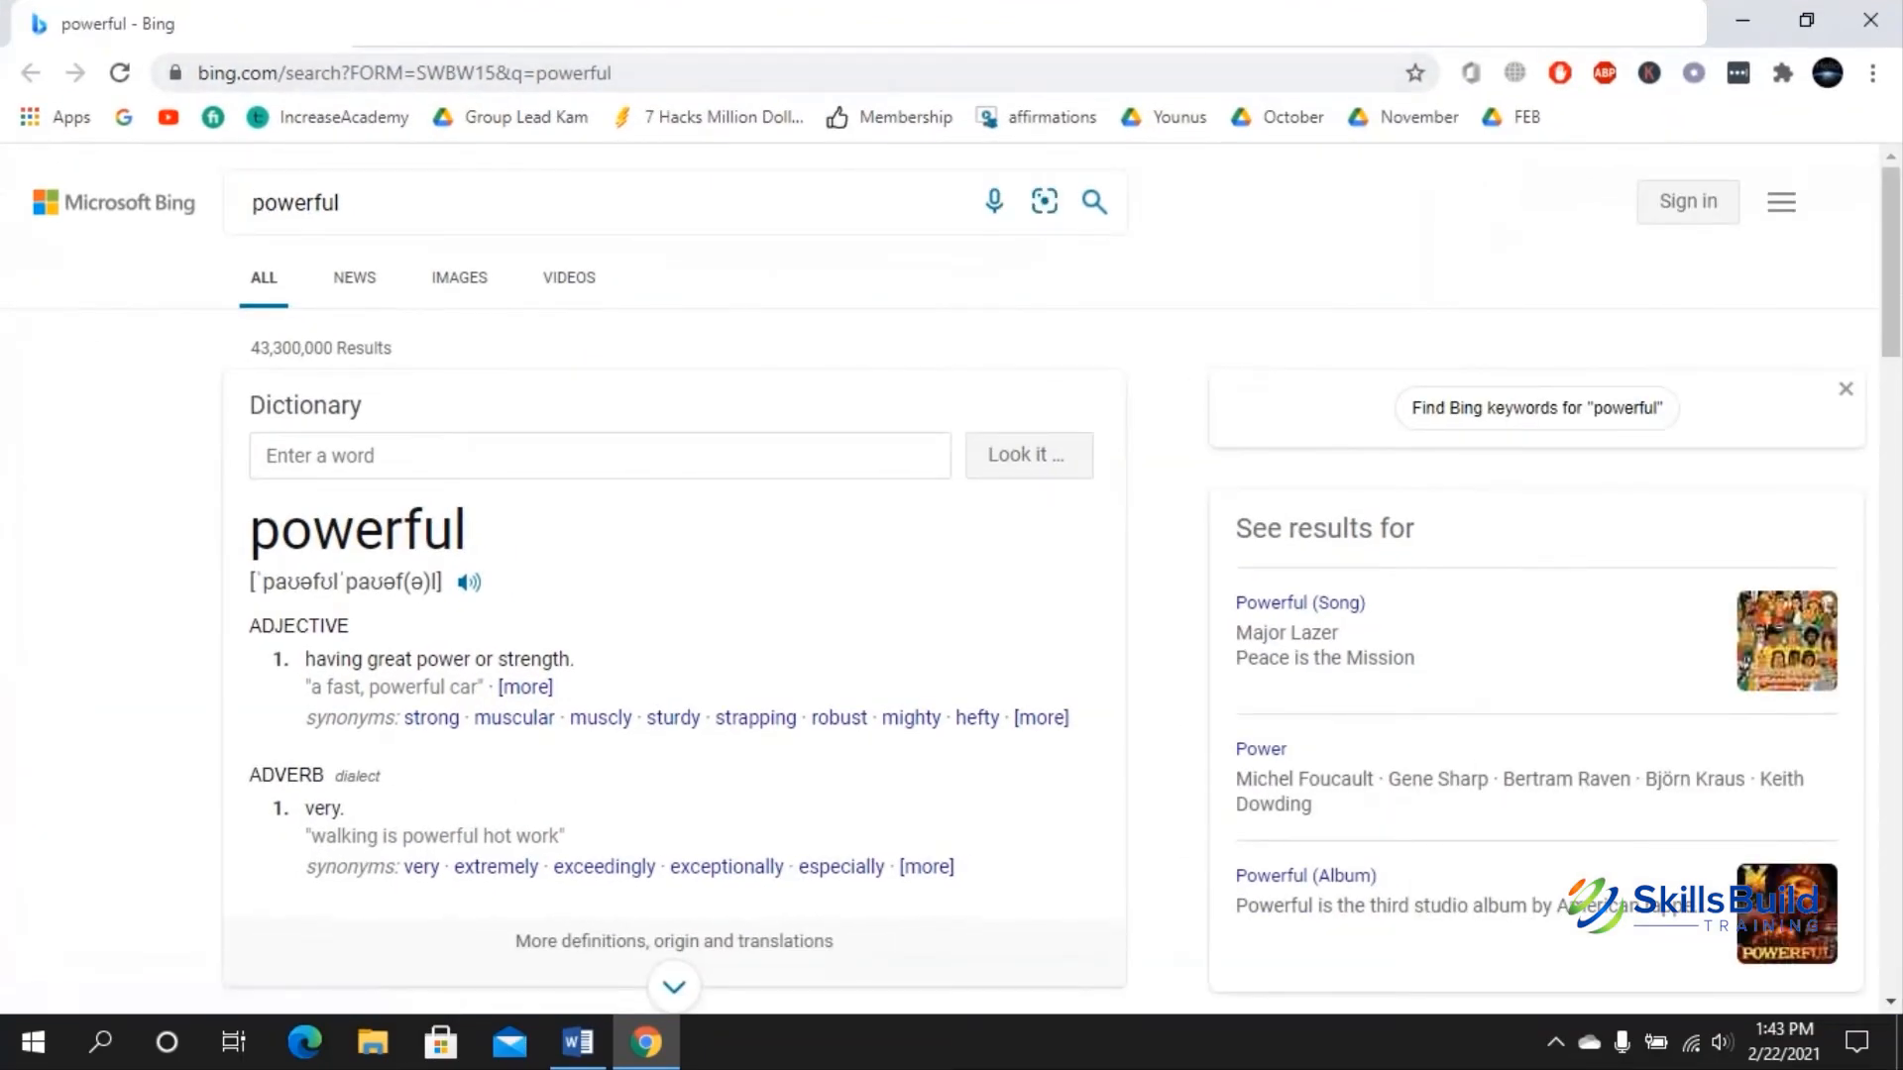
pyautogui.scroll(-6, 952, 575)
pyautogui.scroll(5, 951, 574)
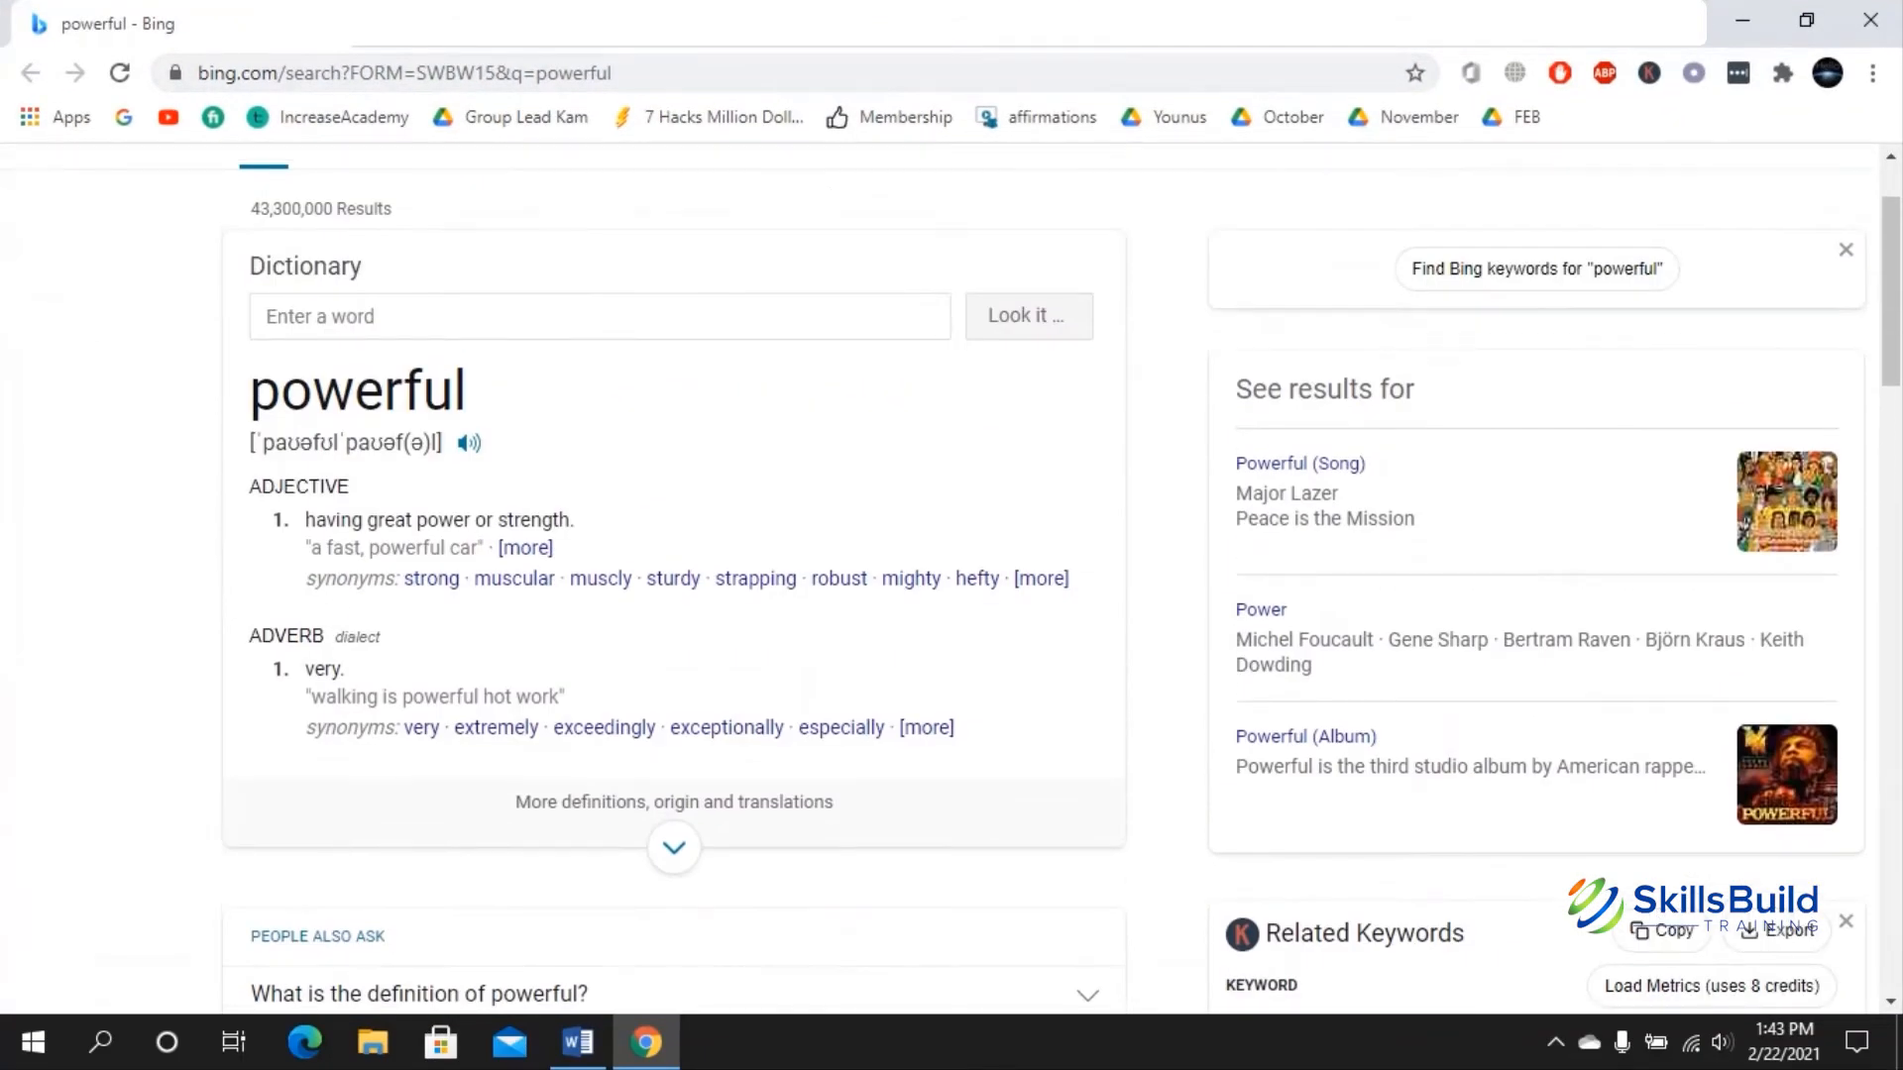
pyautogui.click(578, 1042)
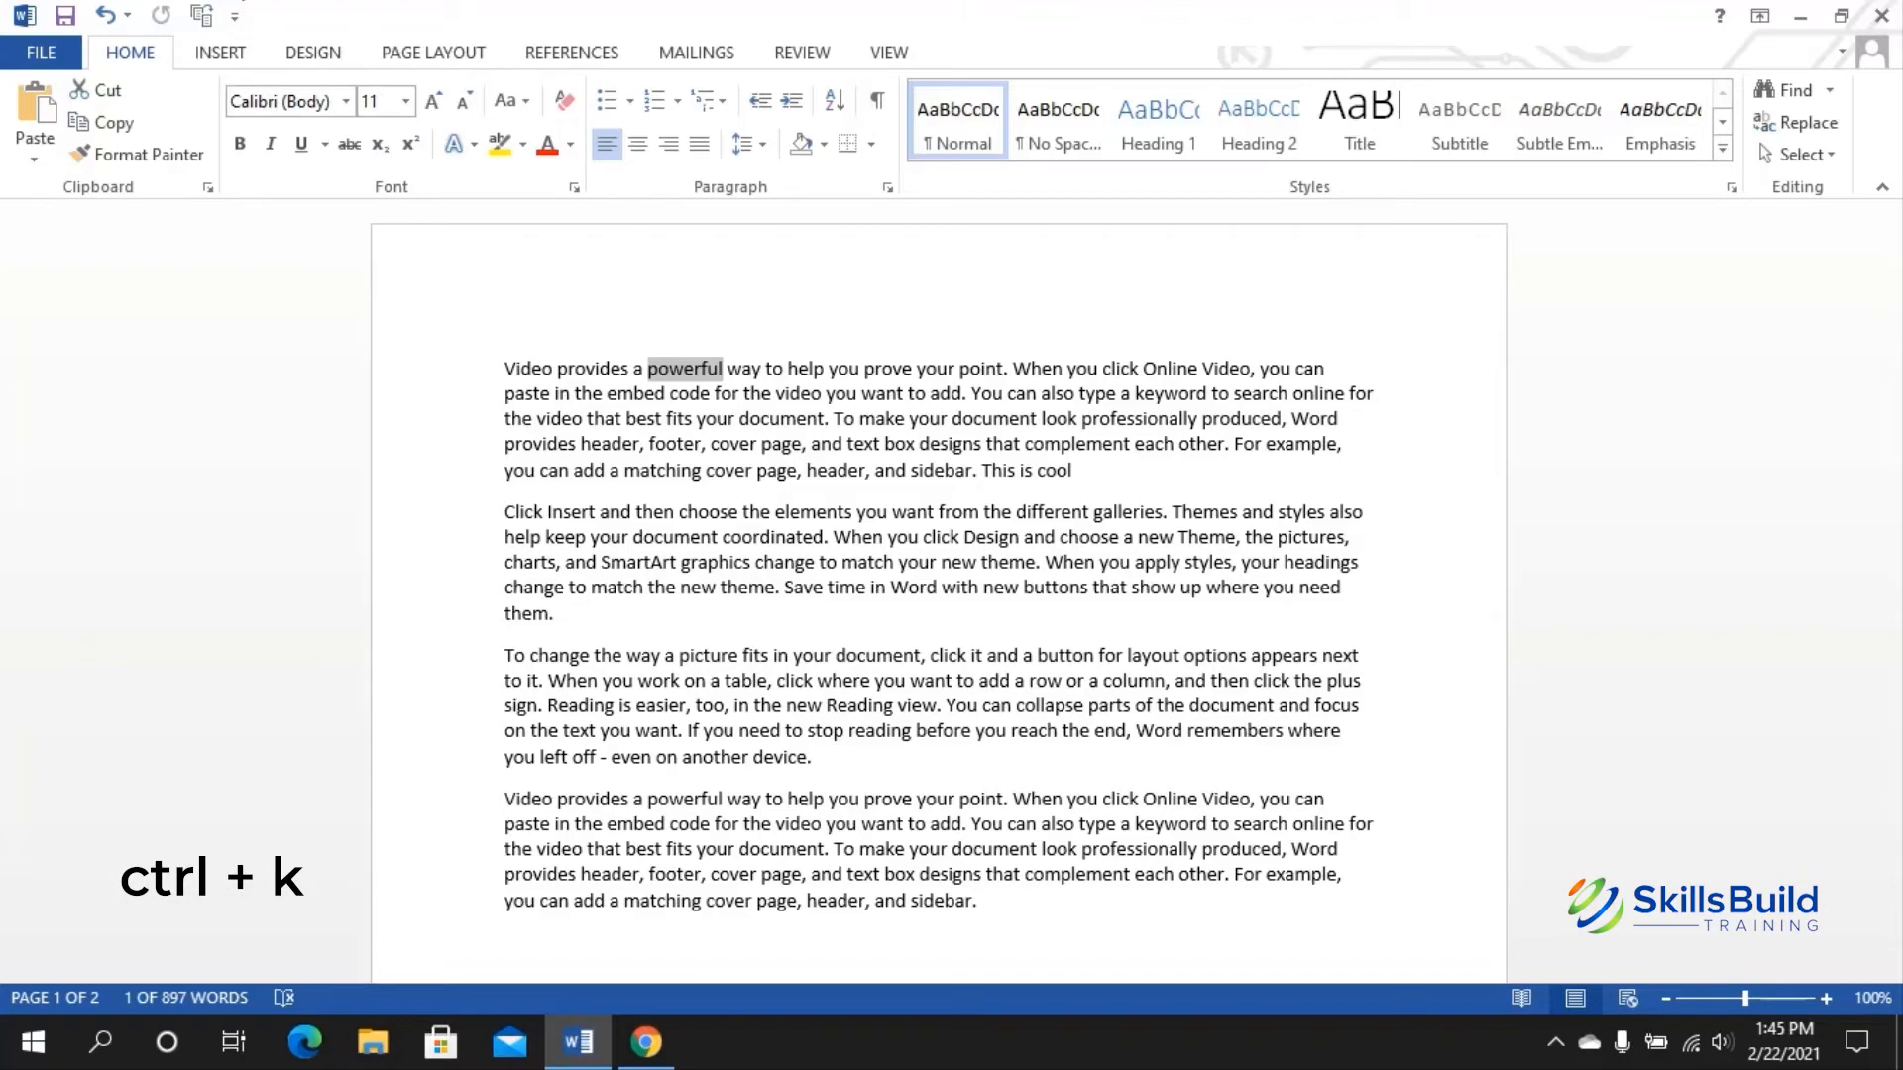
# Step: Hyperlink the word "powerful" in the first paragraph to the recent file SkillsBuild Logo 500x150.png, and test the link by viewing the image
pyautogui.hotkey('ctrl', 'k')
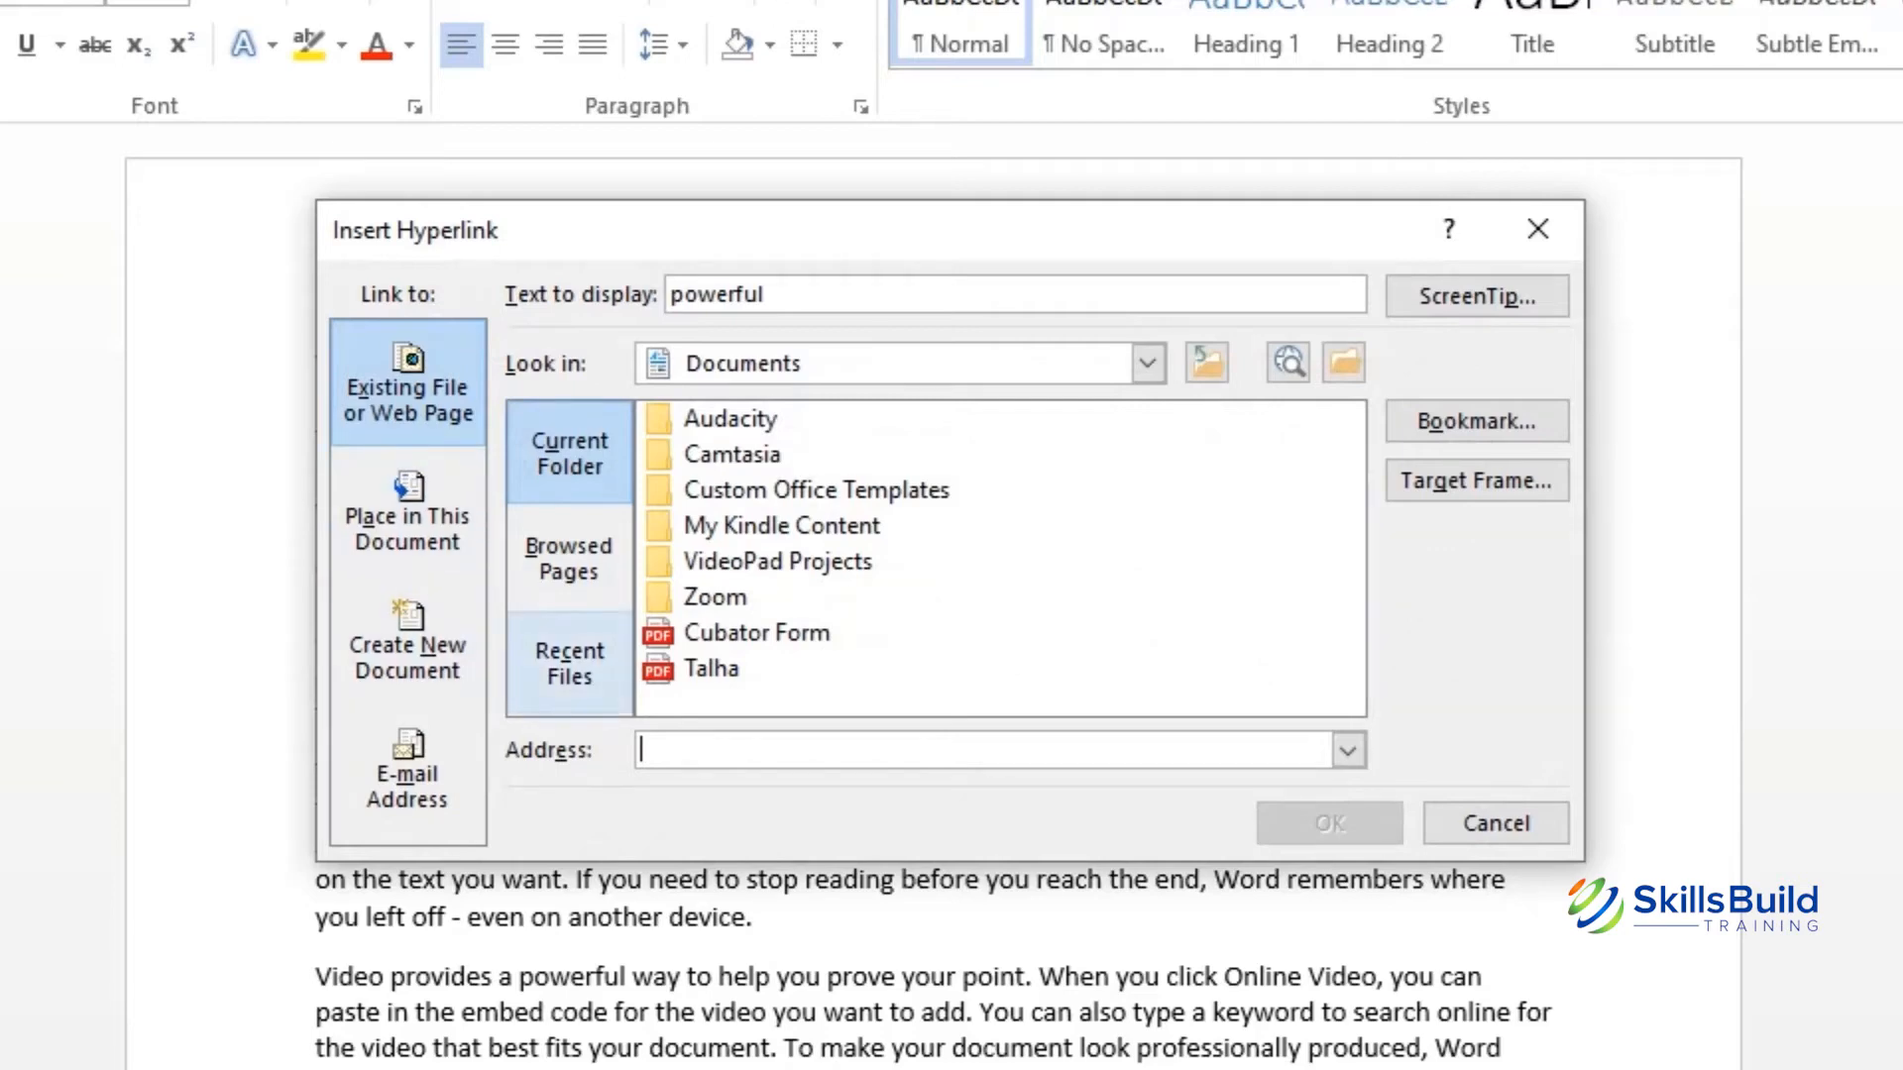
pyautogui.click(570, 664)
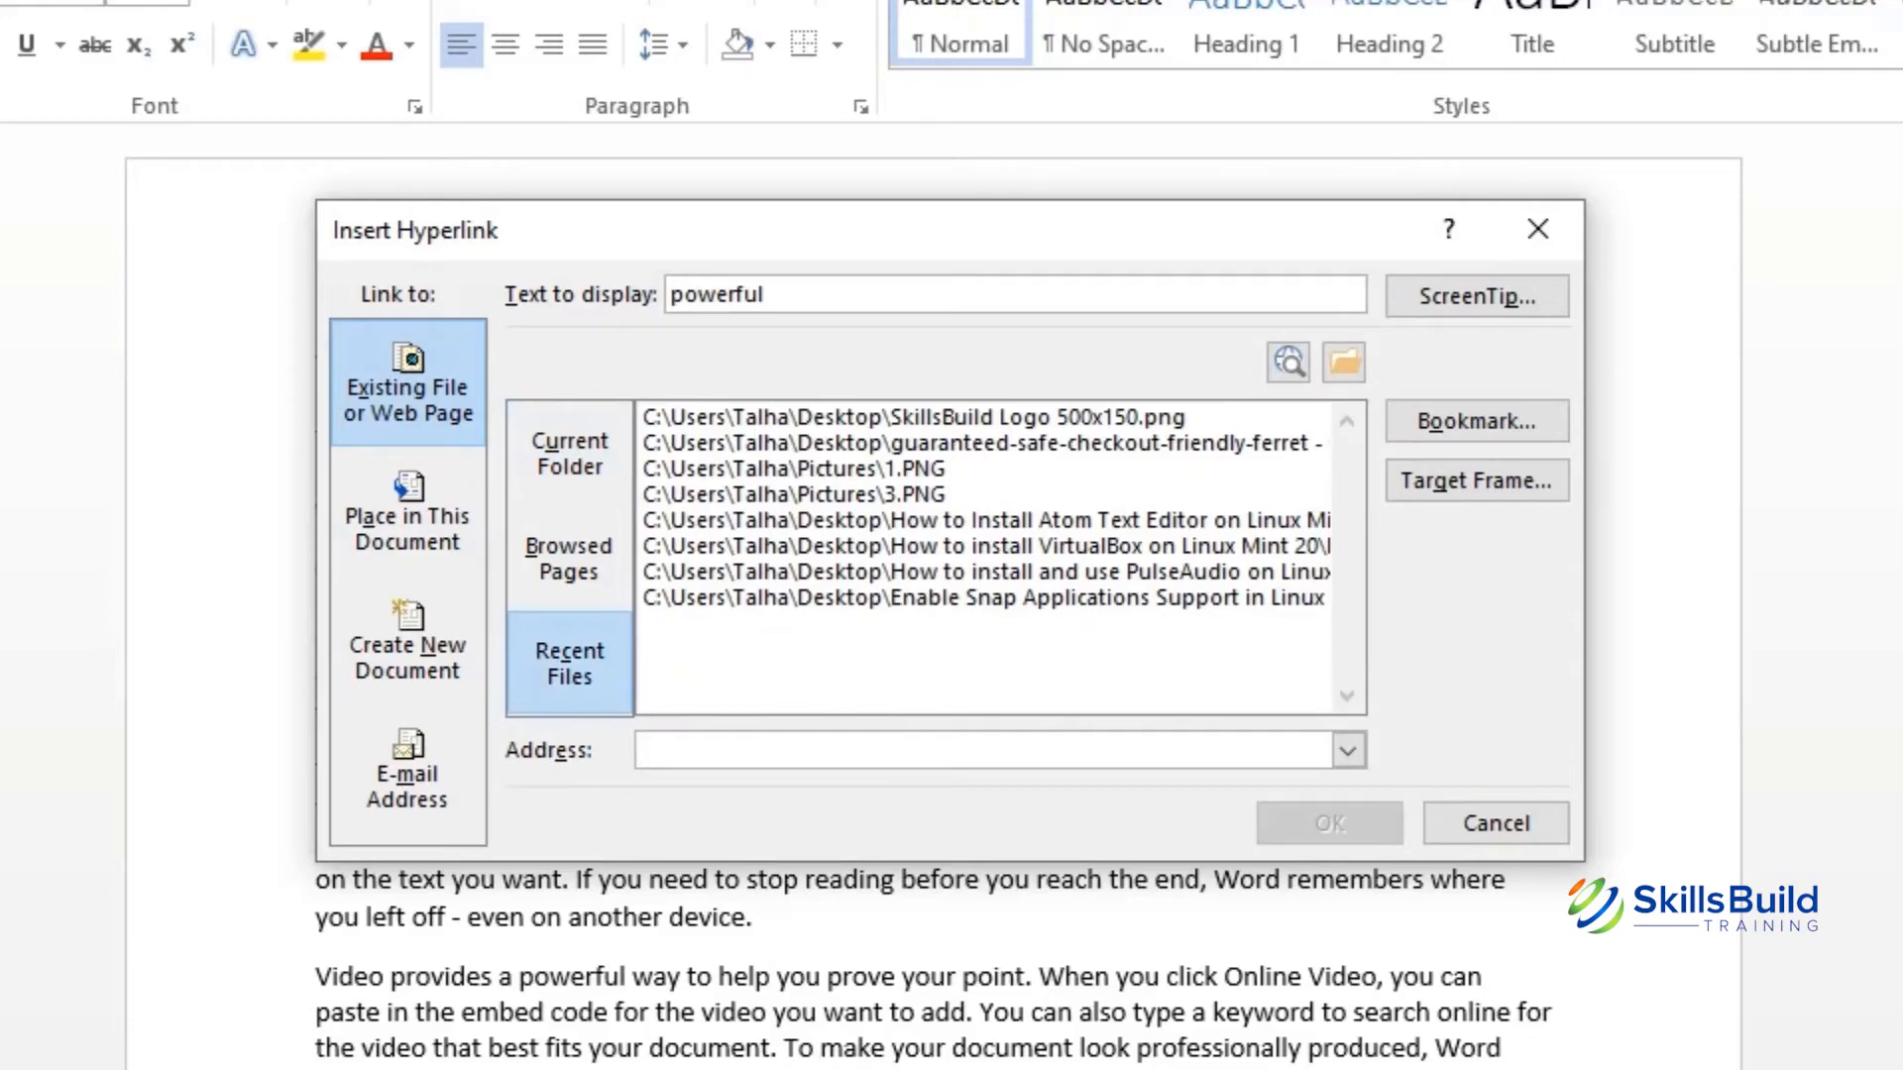
pyautogui.click(914, 417)
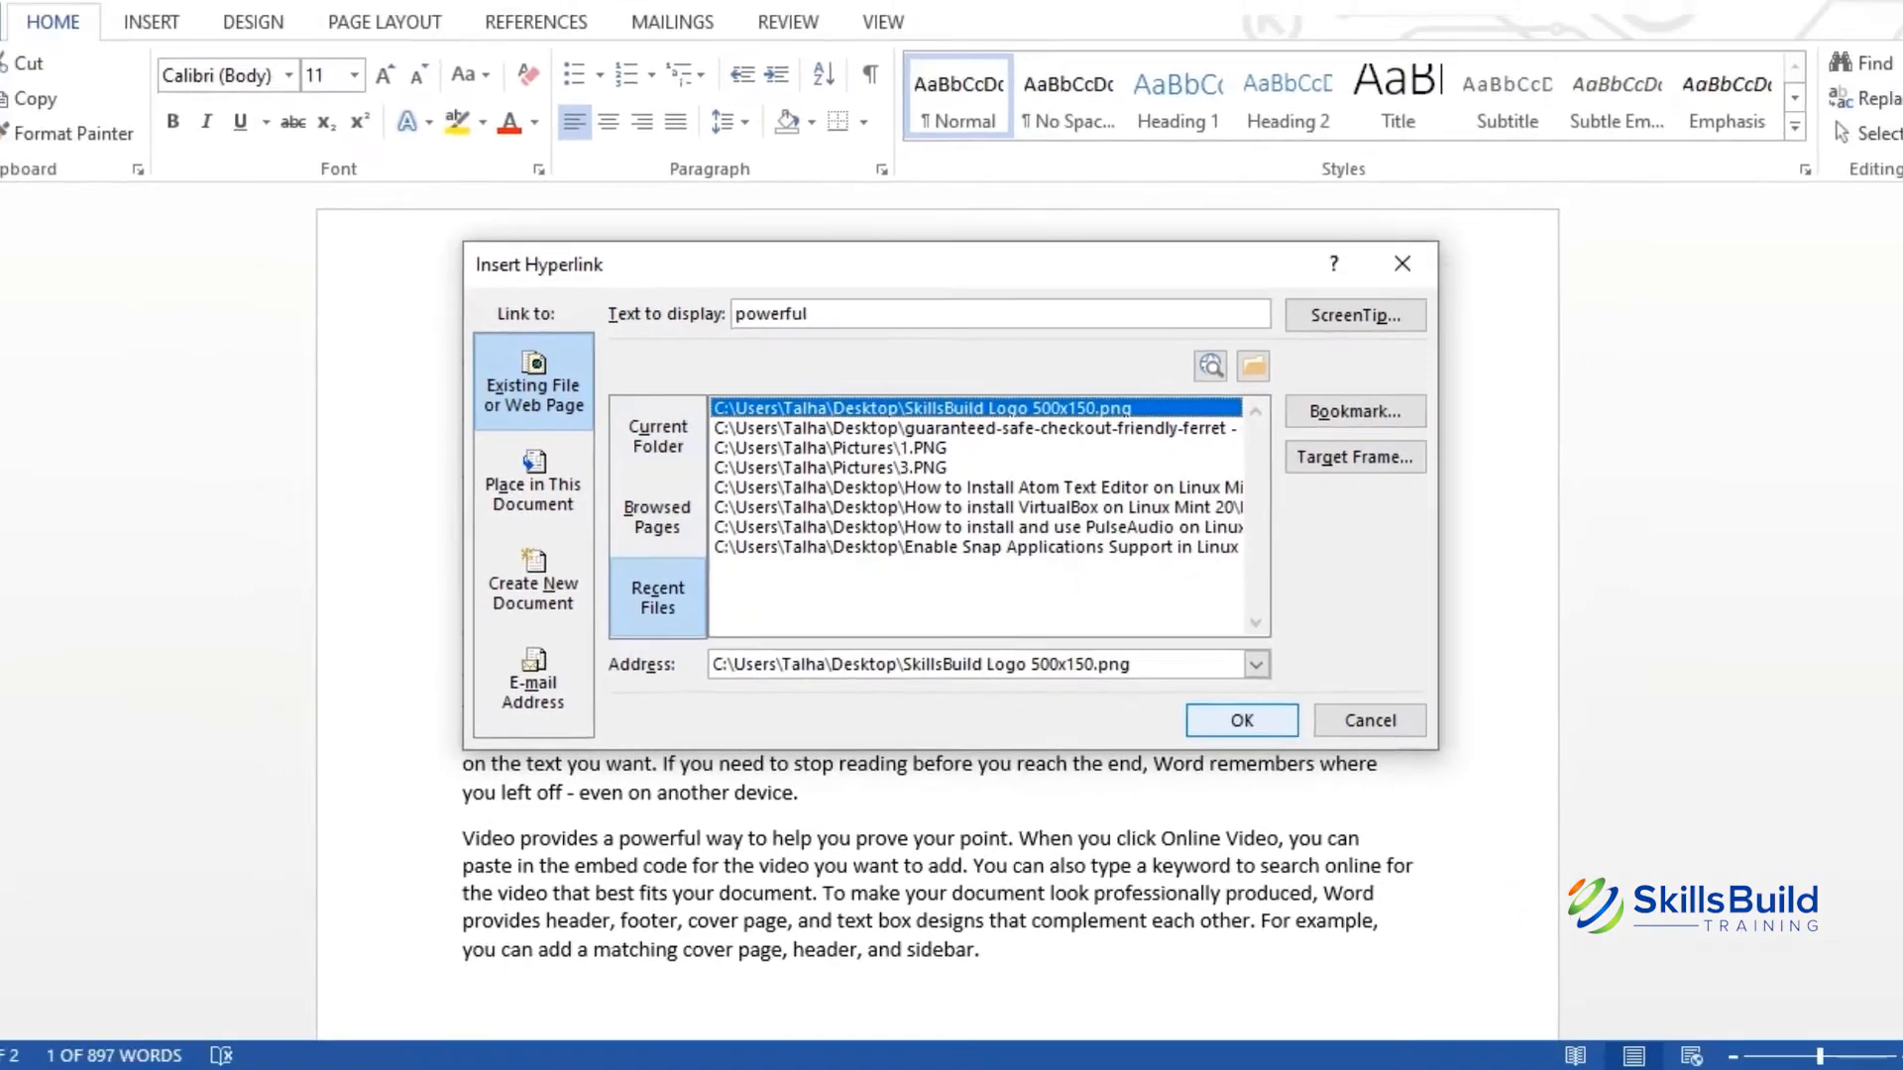
pyautogui.press('Return')
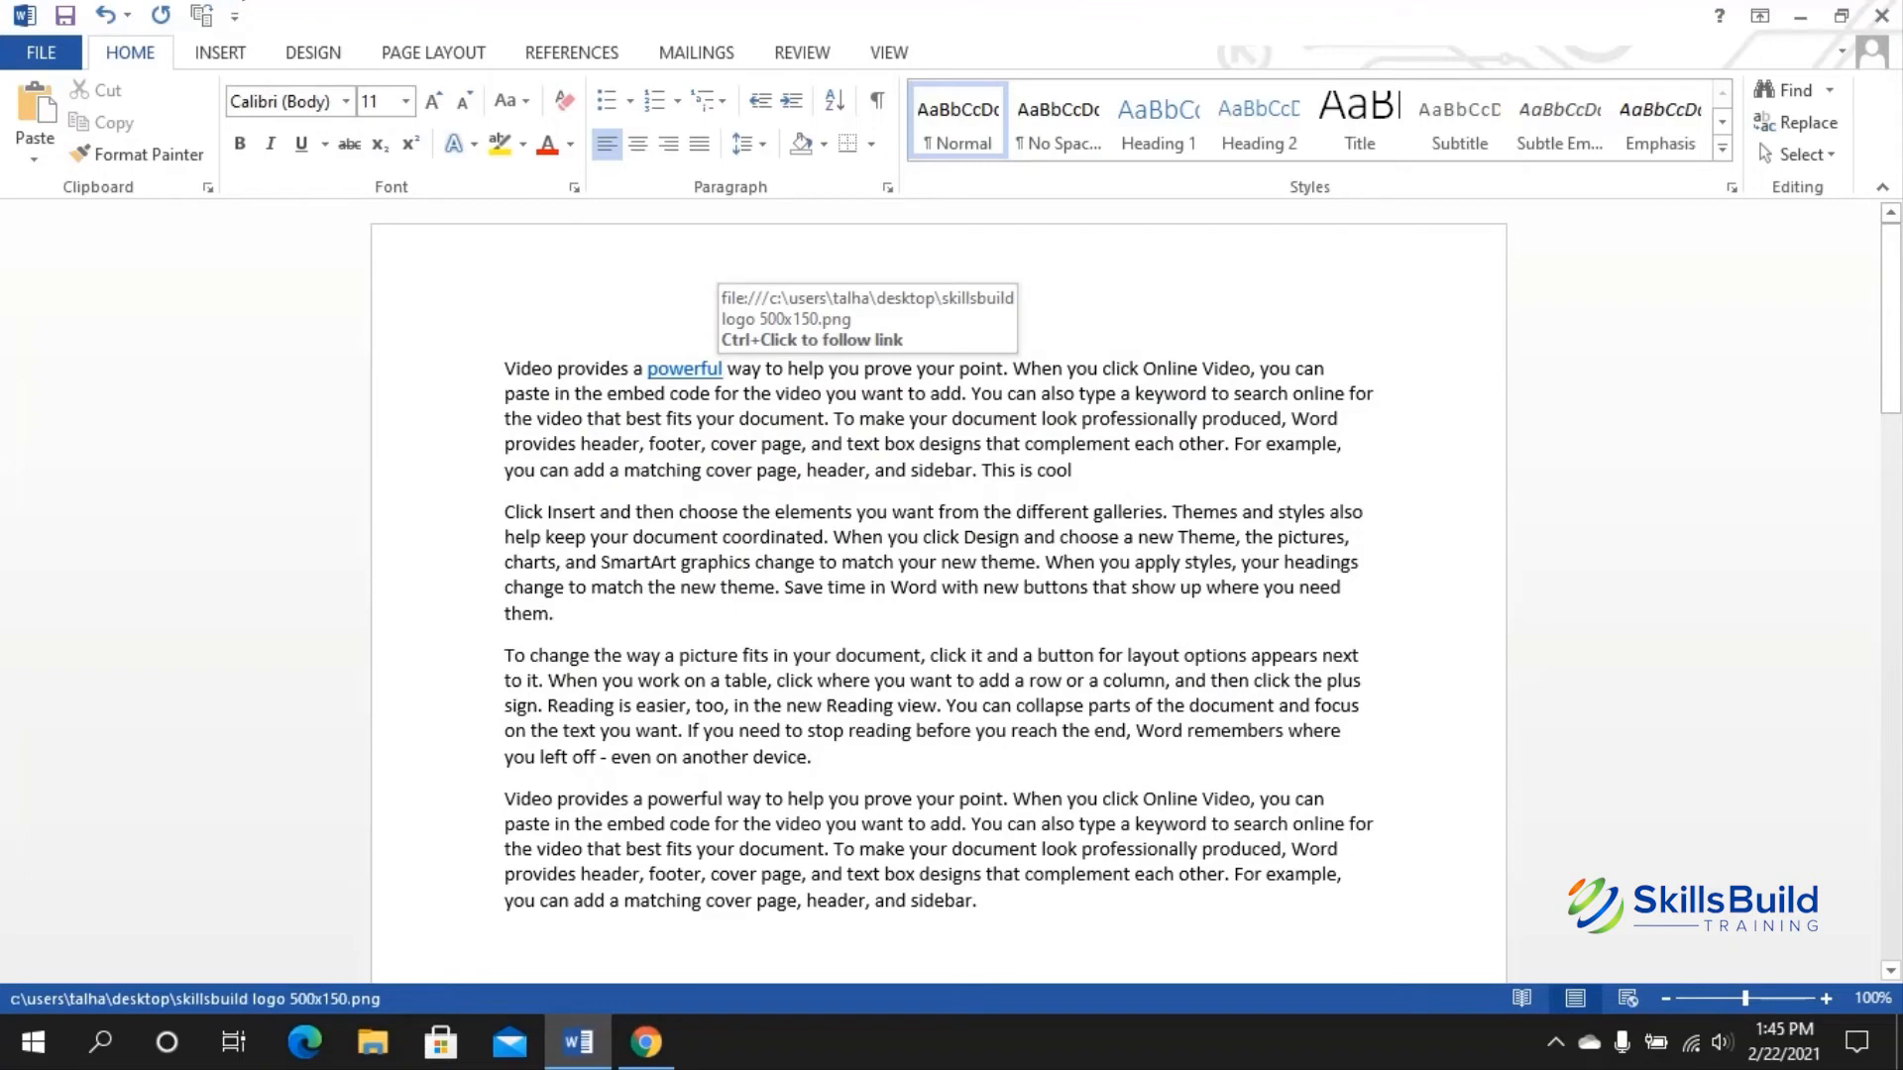
pyautogui.keyDown('ctrl'); pyautogui.click(694, 368); pyautogui.keyUp('ctrl')
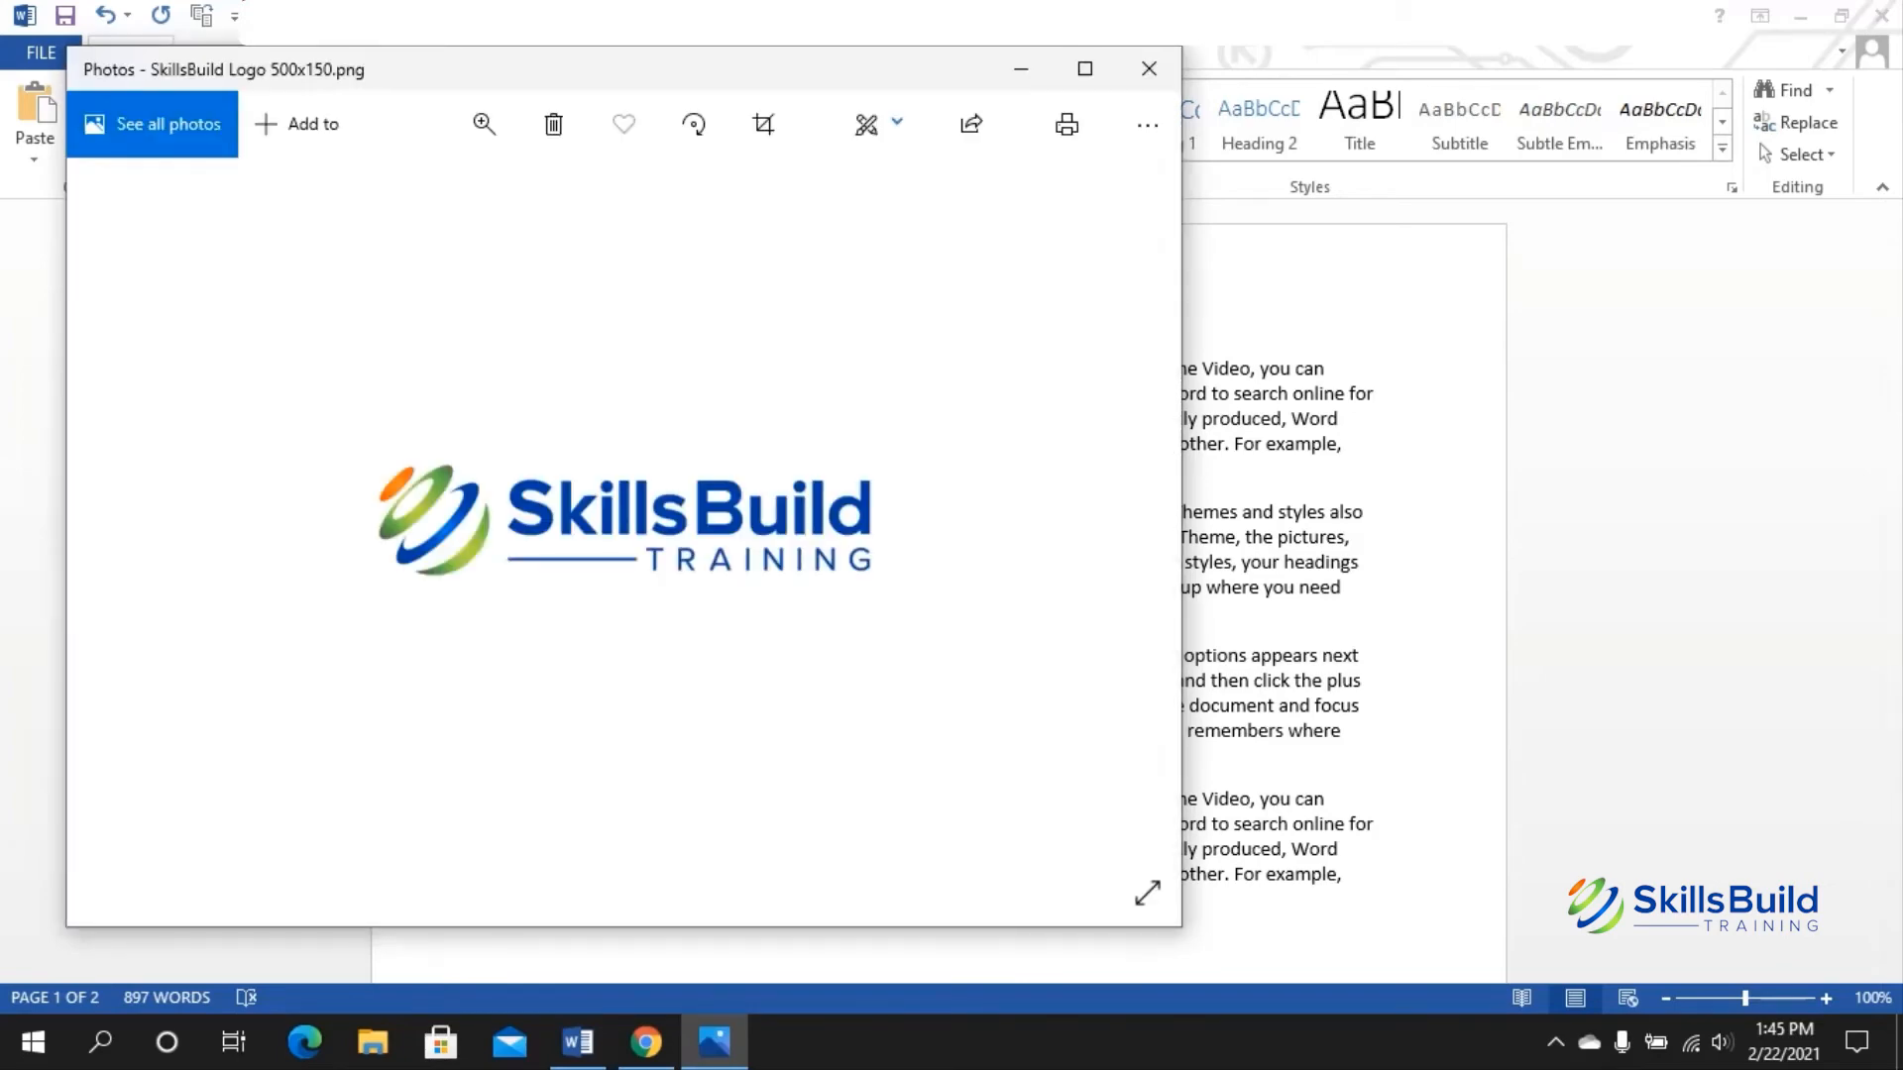
pyautogui.click(1149, 70)
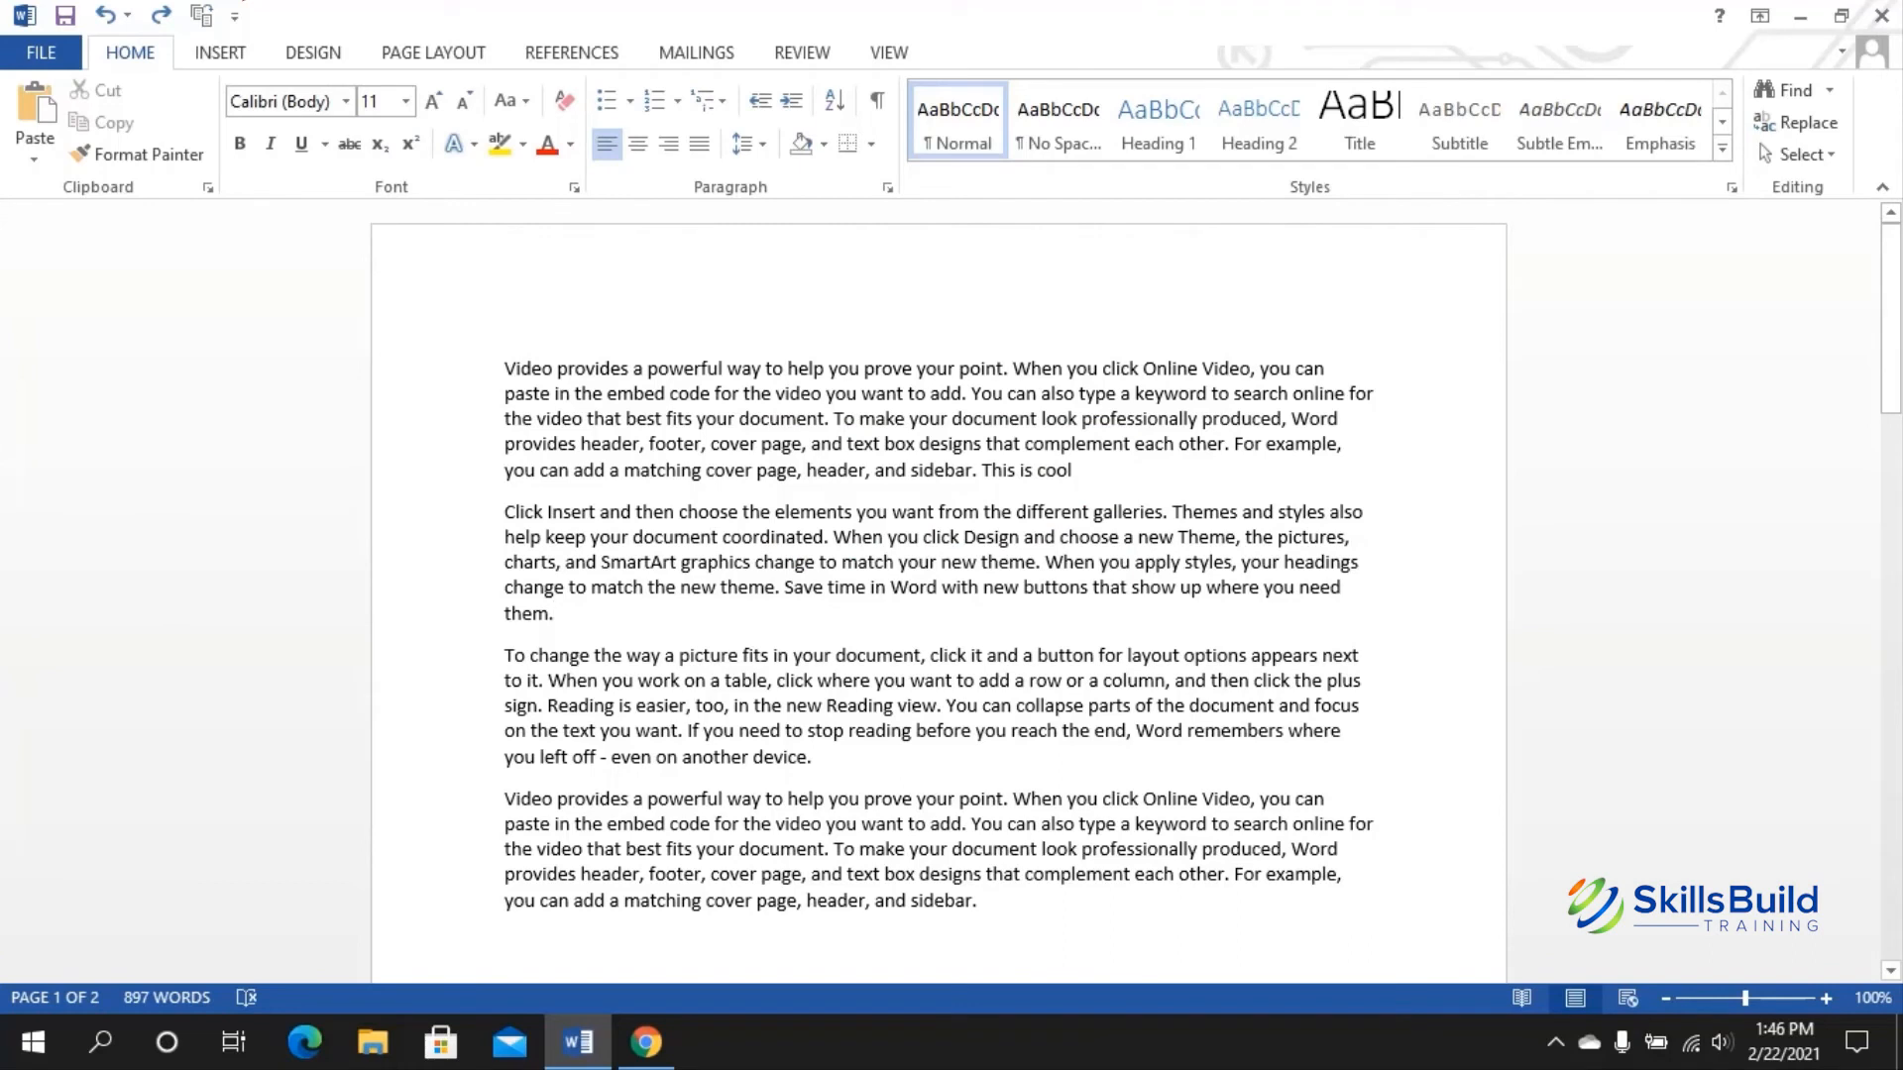
# Step: In the Font settings for the word "choose" in the second paragraph, choose the +Headings font and the Bold Italic style
pyautogui.moveTo(679, 514); pyautogui.dragTo(739, 513)
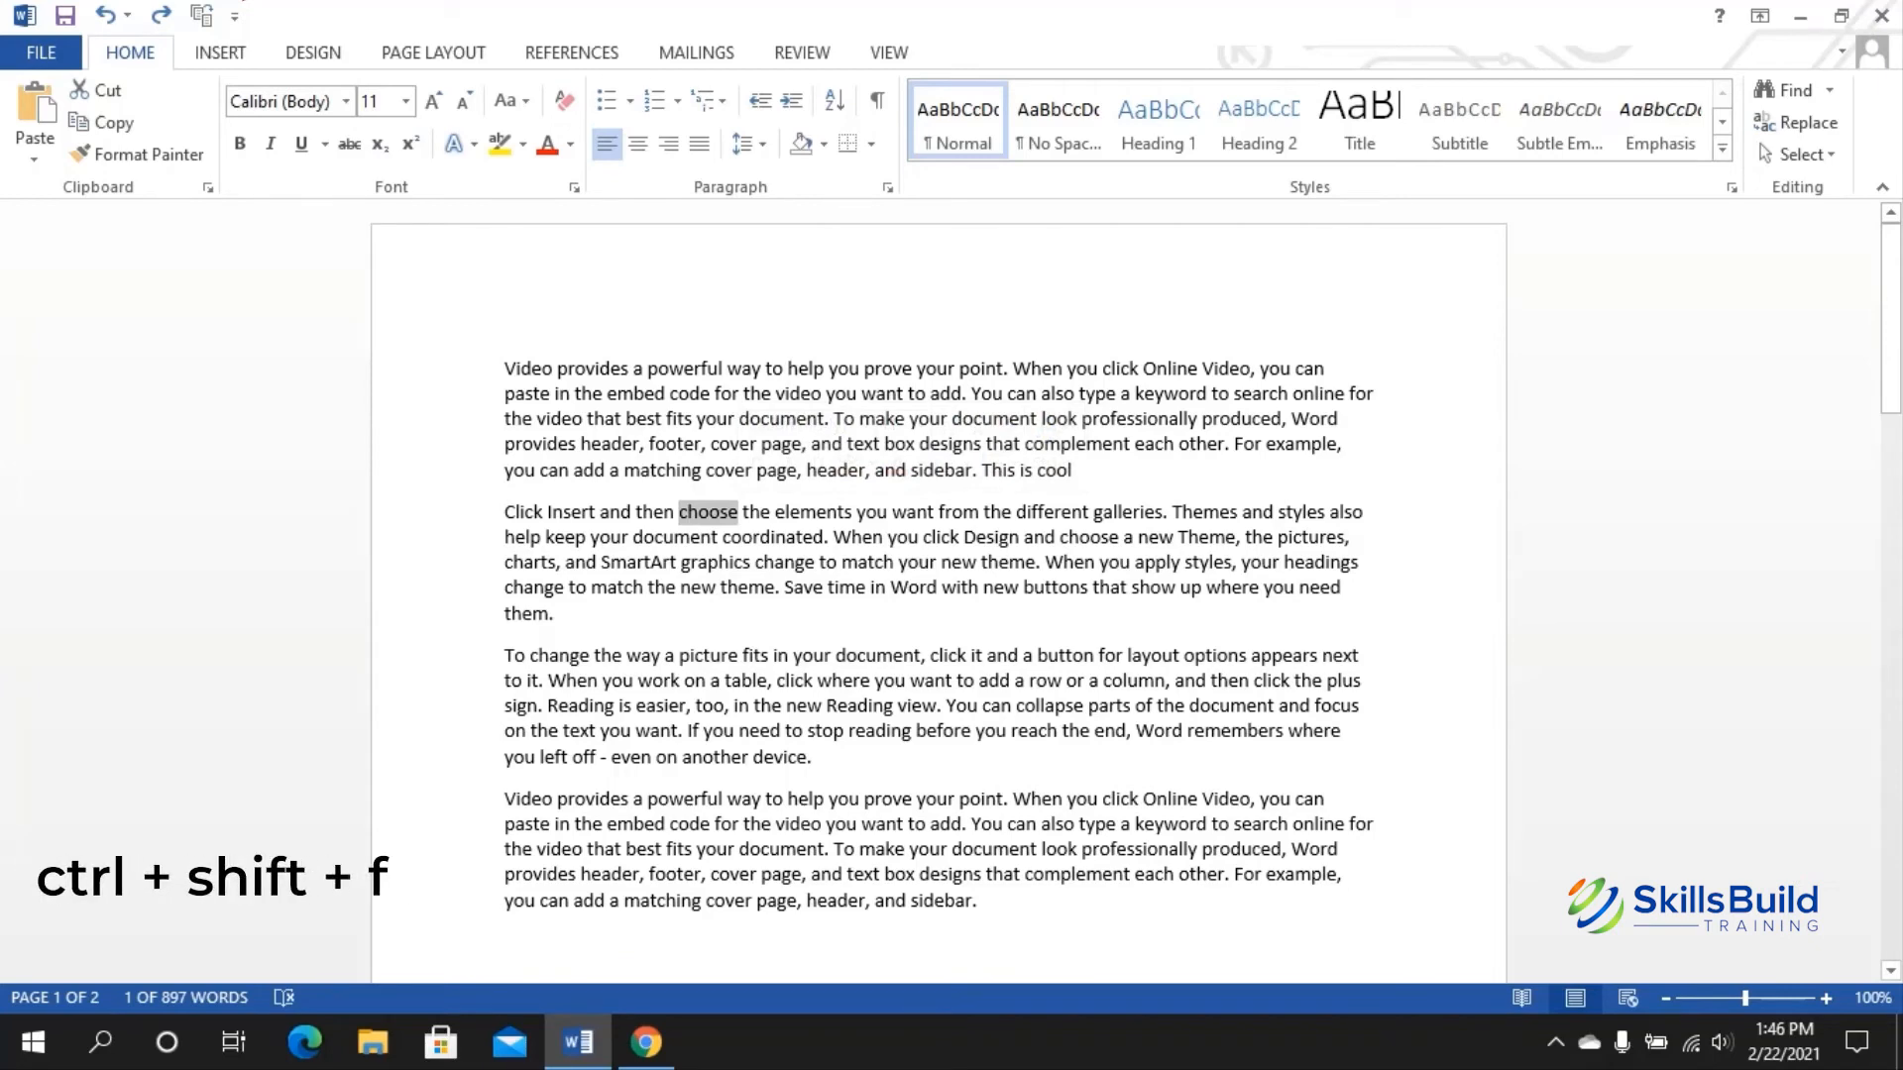
pyautogui.hotkey('ctrl', 'shift', 'f')
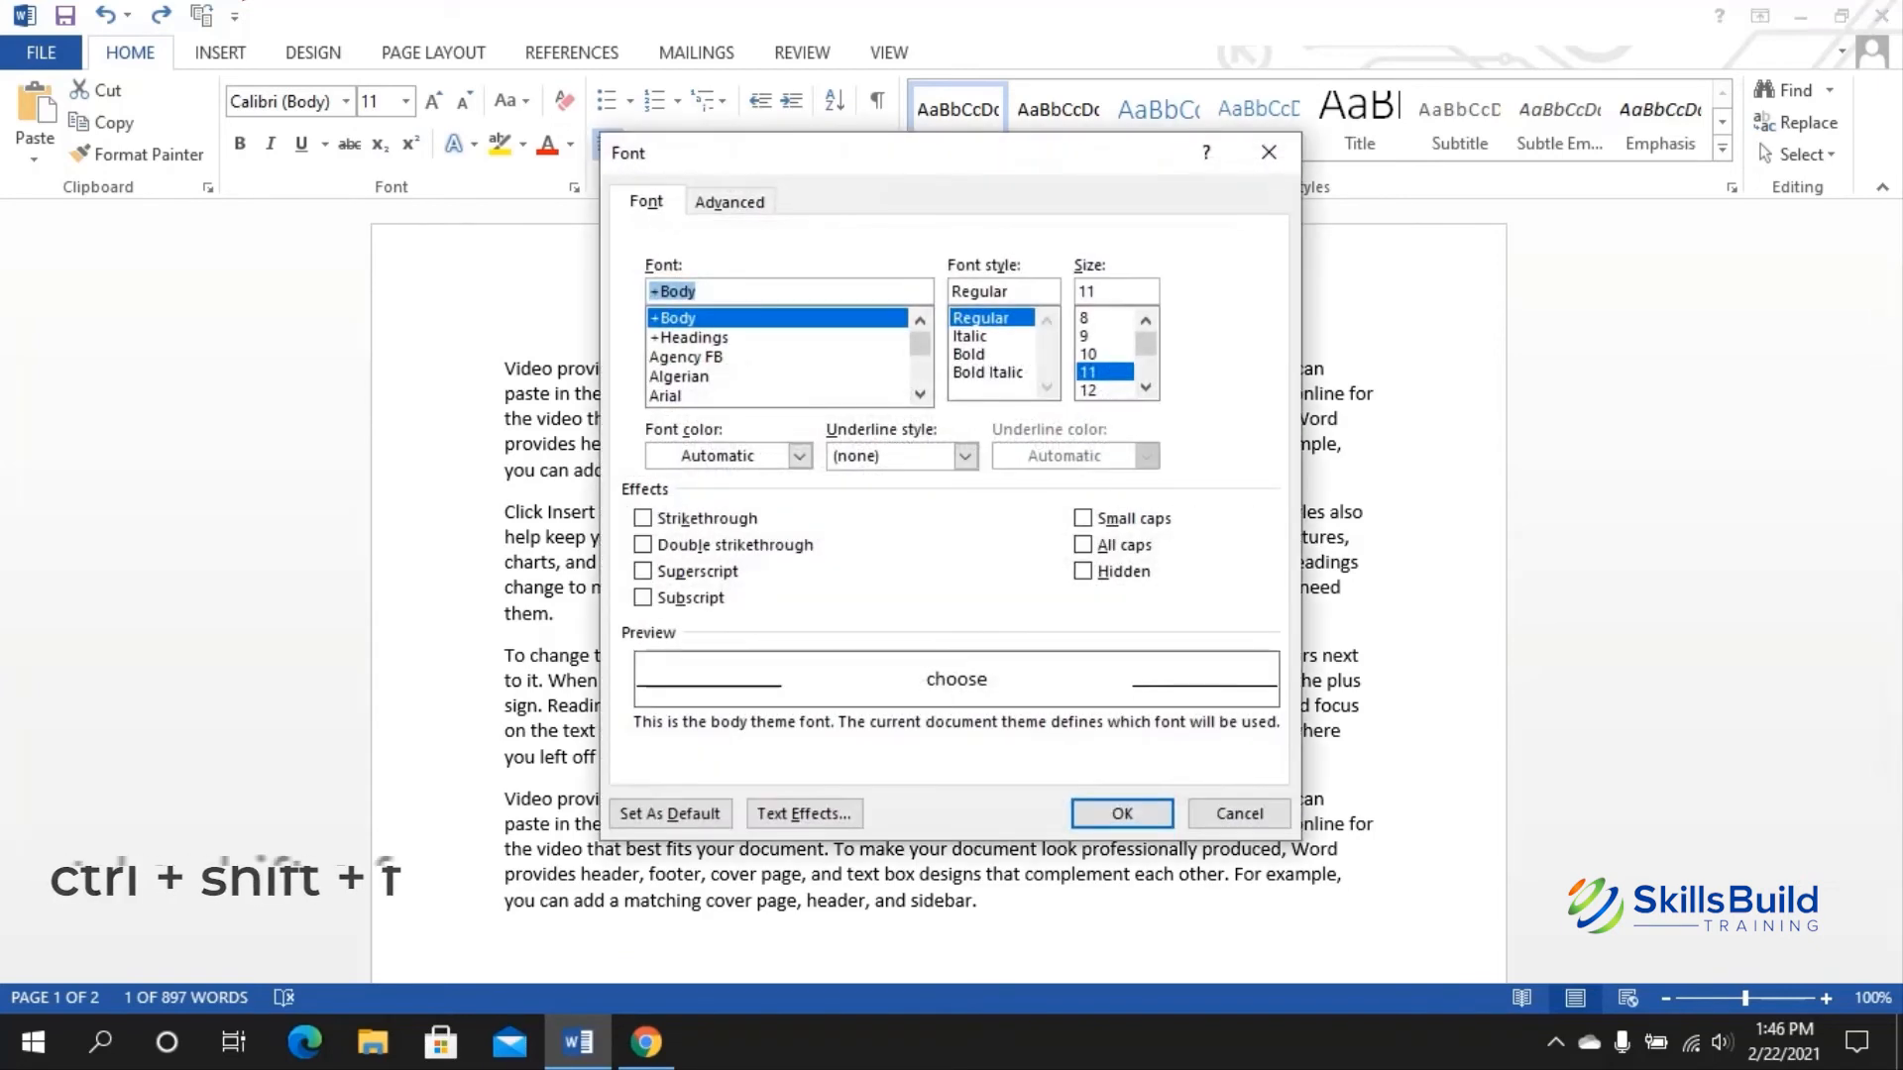
pyautogui.click(970, 336)
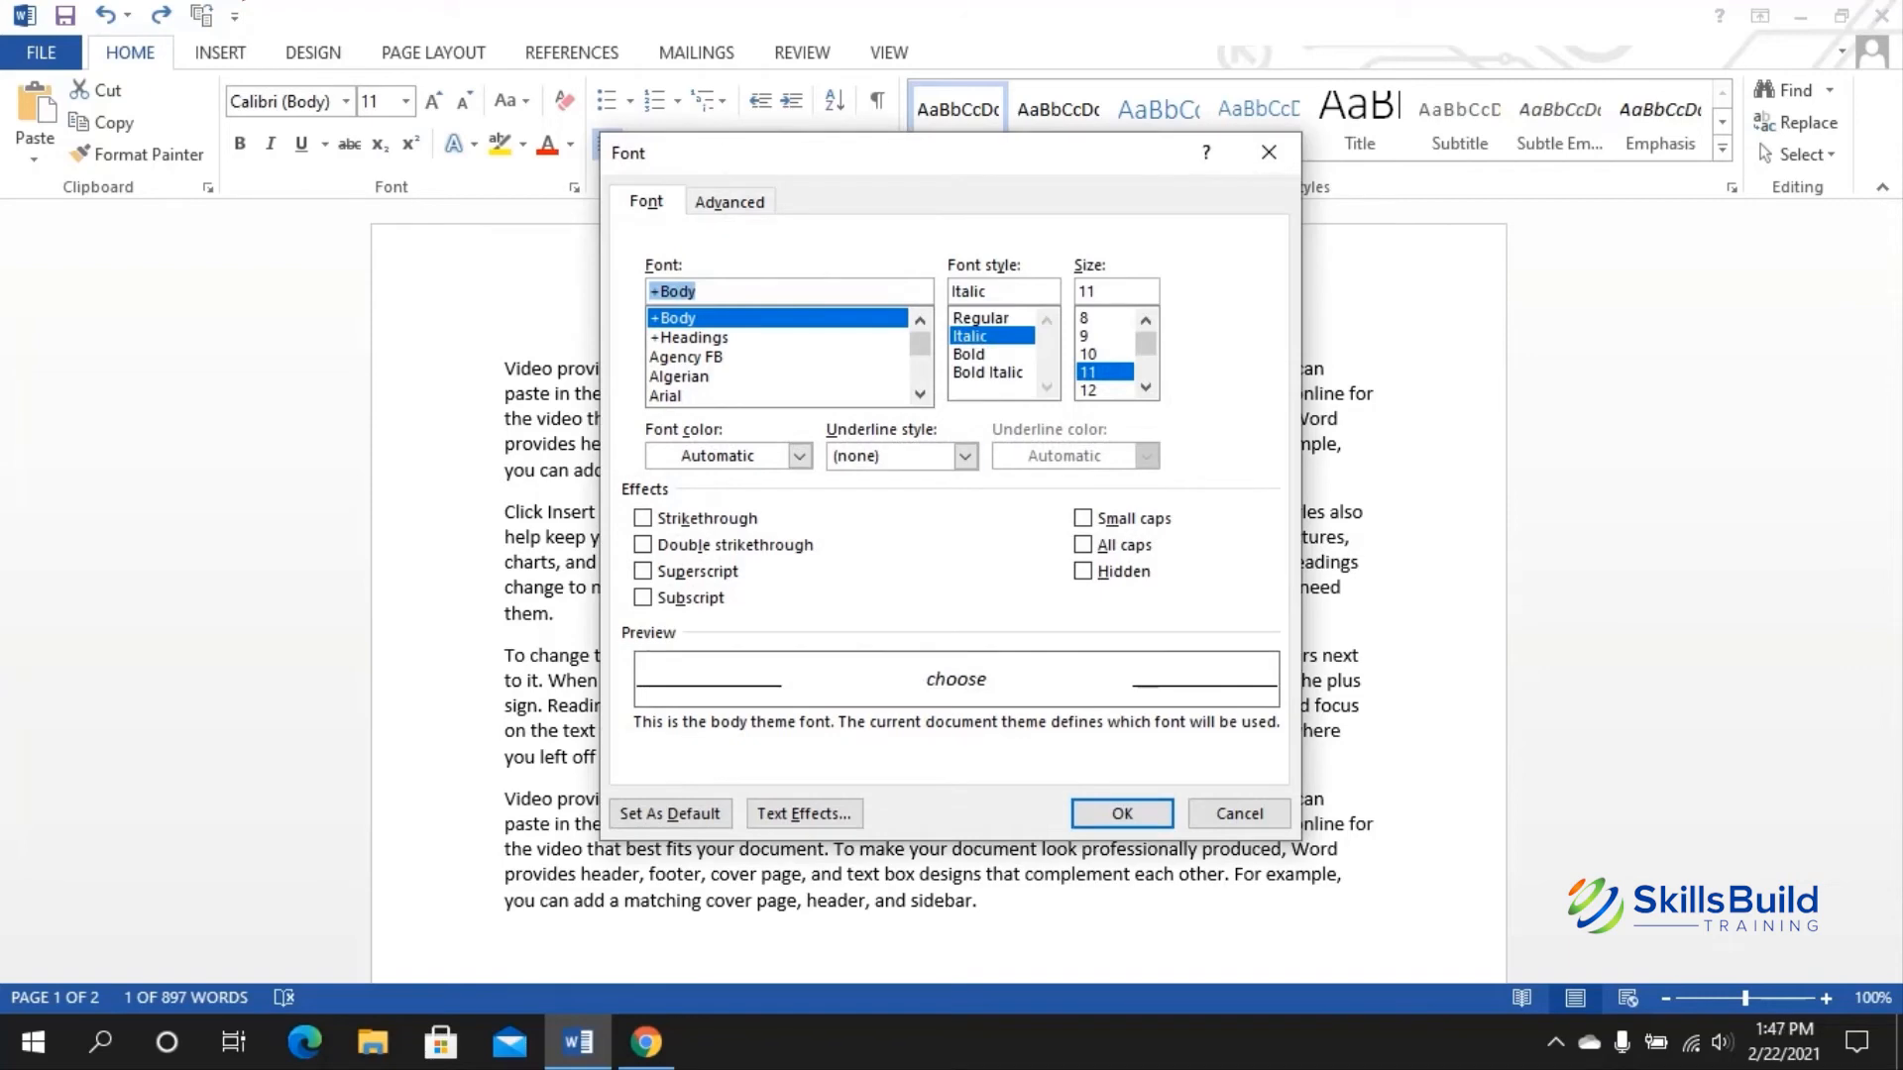
pyautogui.click(691, 338)
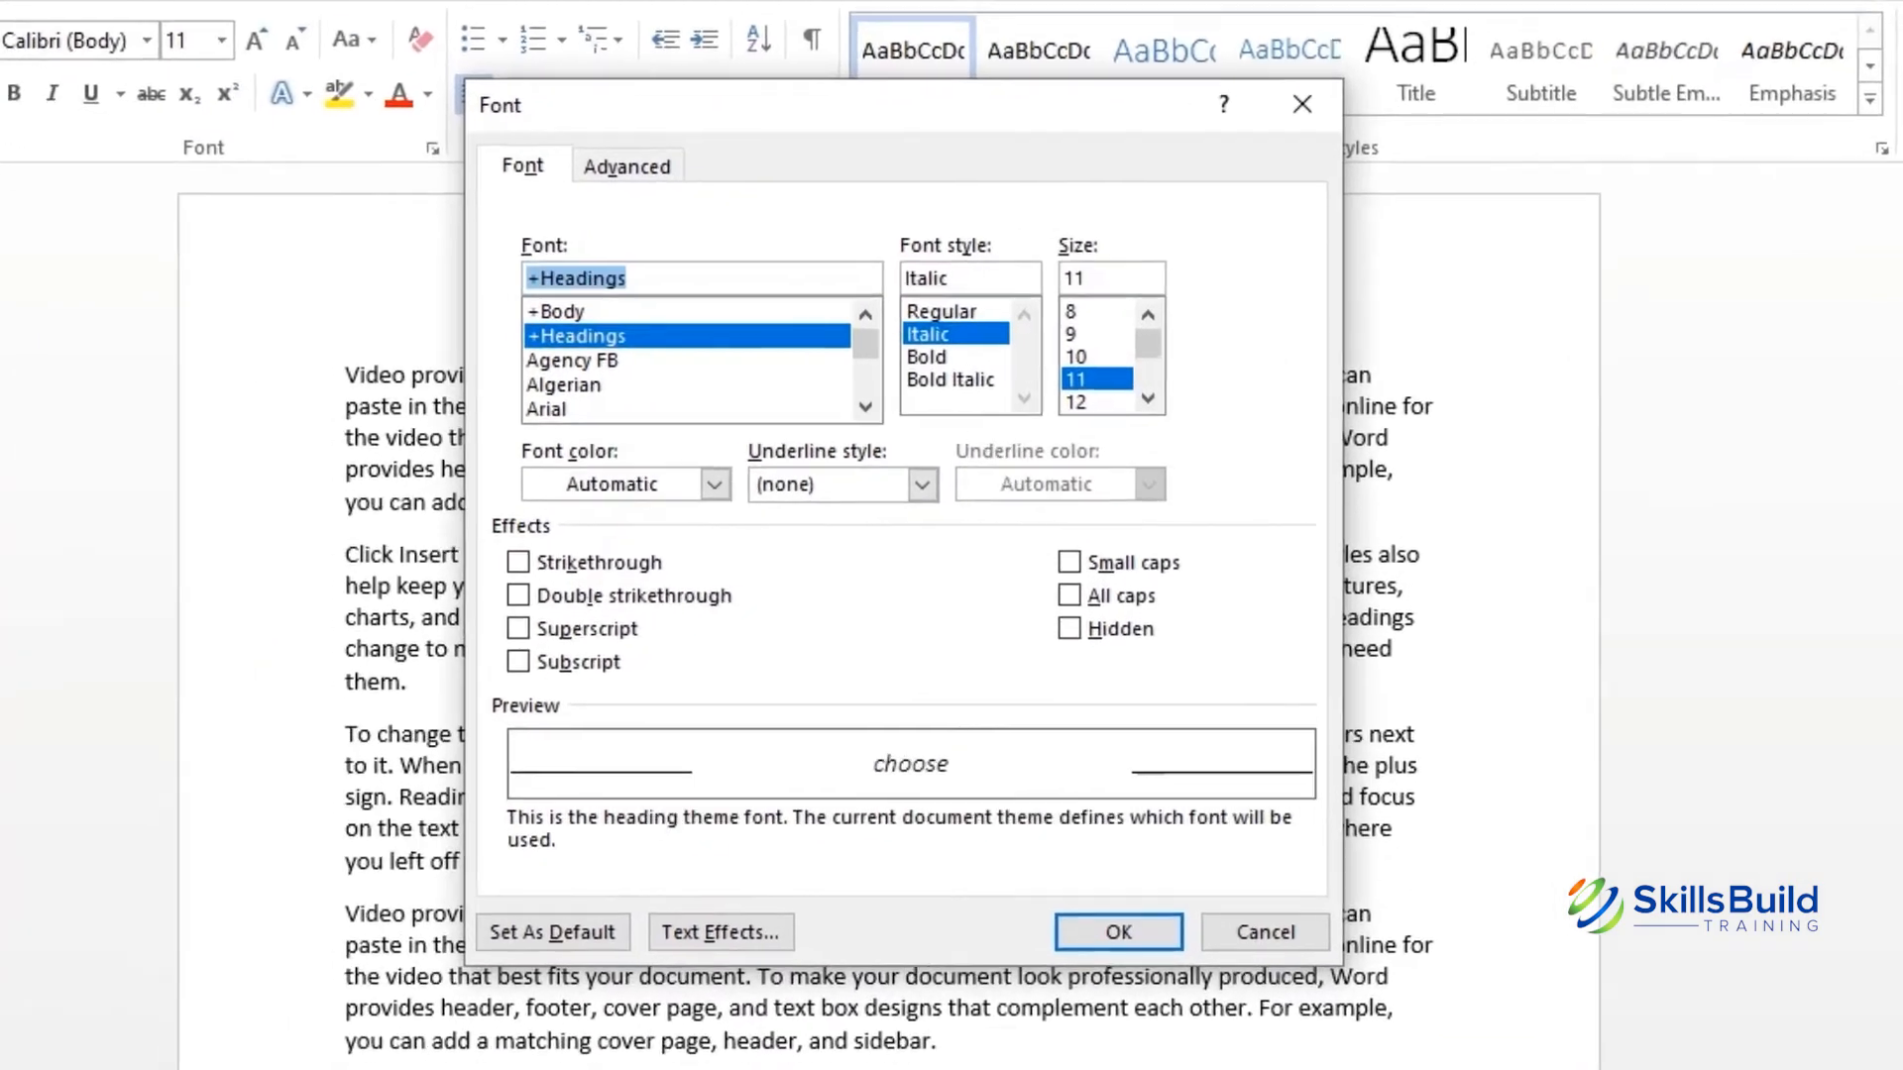
pyautogui.scroll(-12, 694, 362)
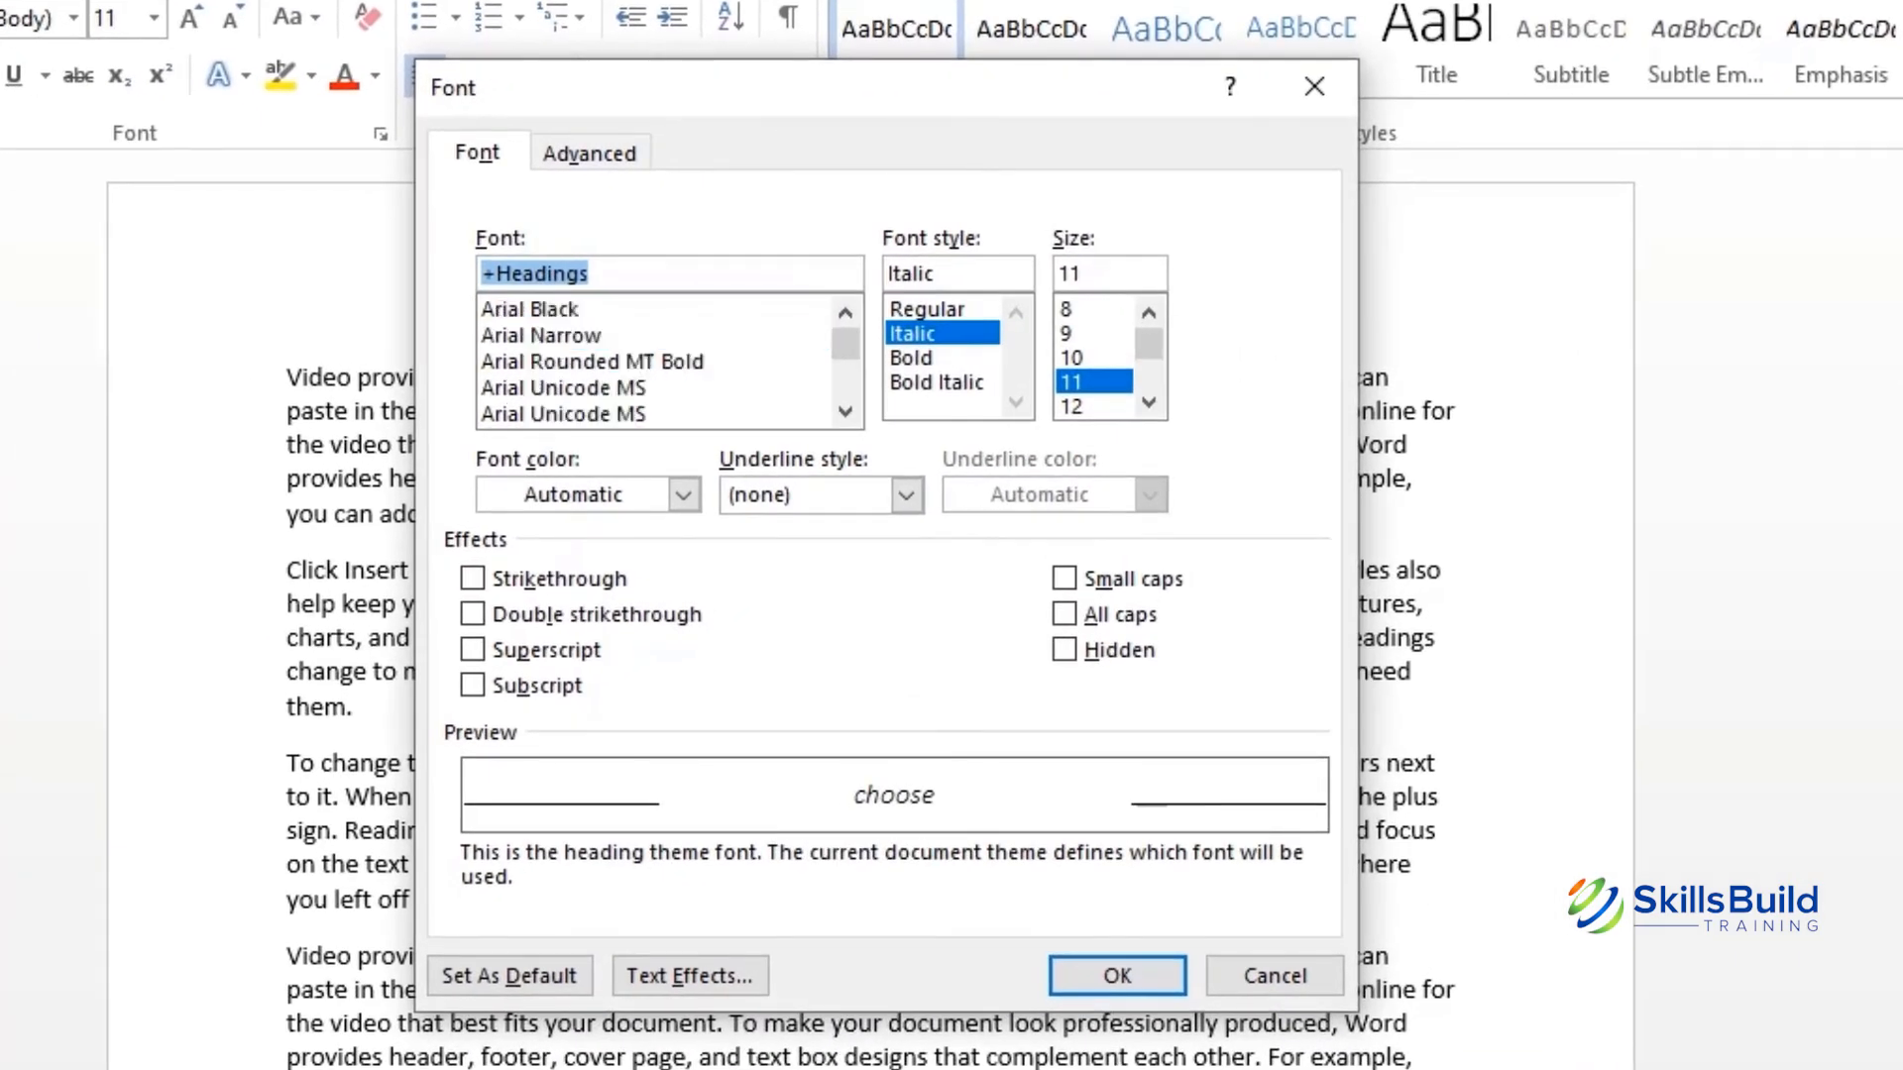
pyautogui.scroll(15, 659, 362)
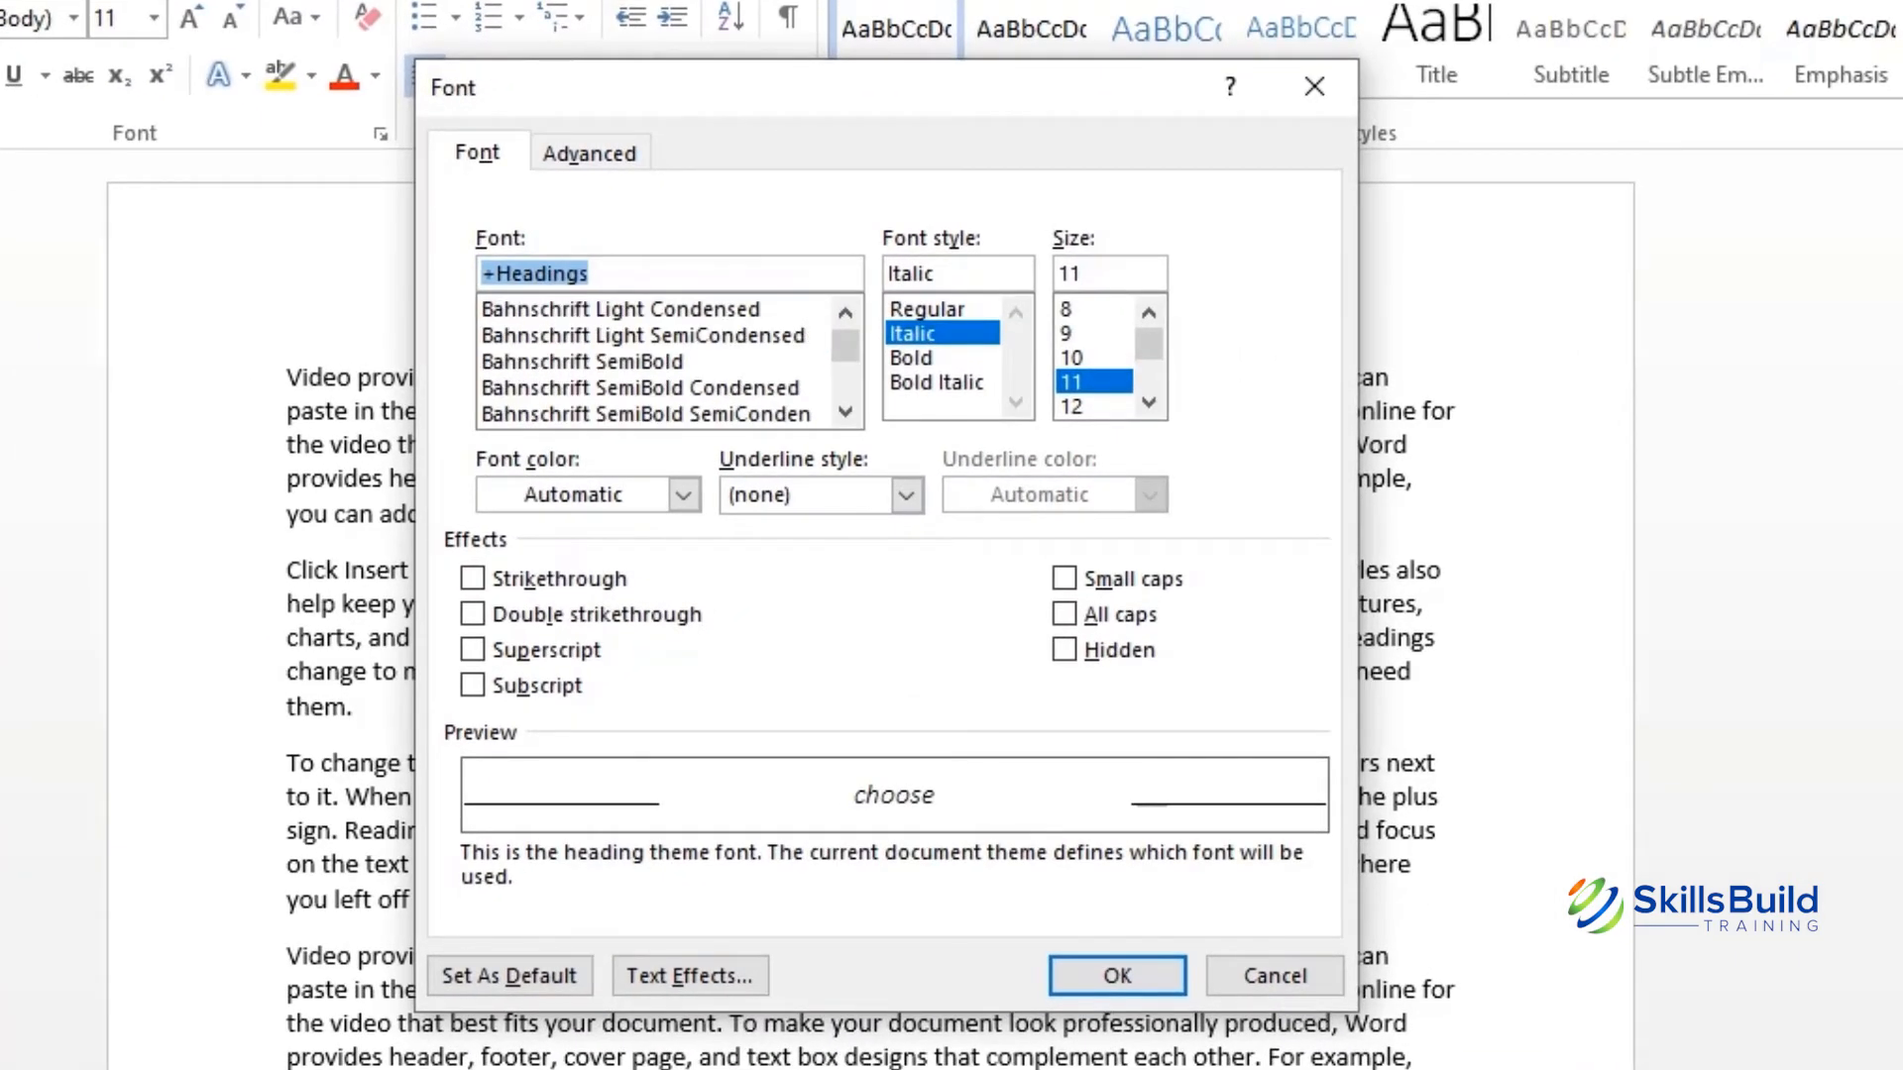
pyautogui.press('Tab')
pyautogui.press('Up')
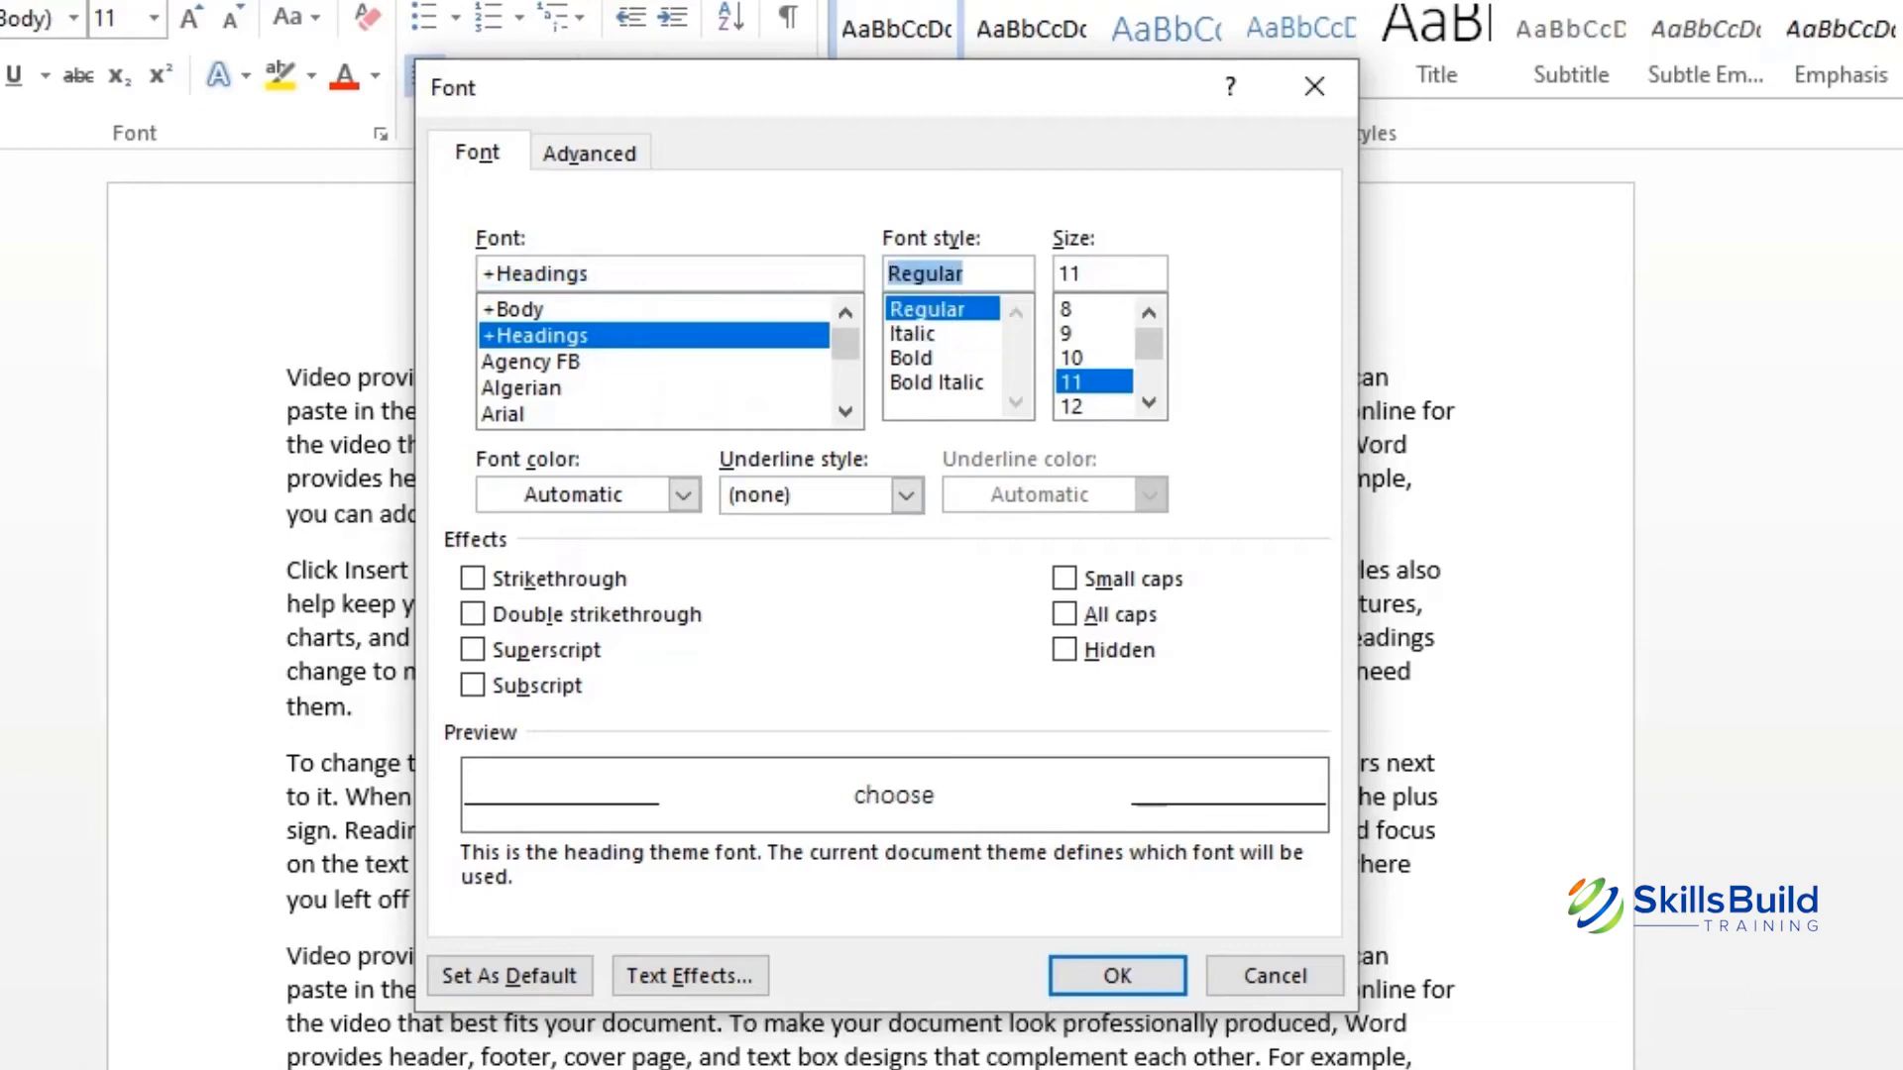
pyautogui.press('Down')
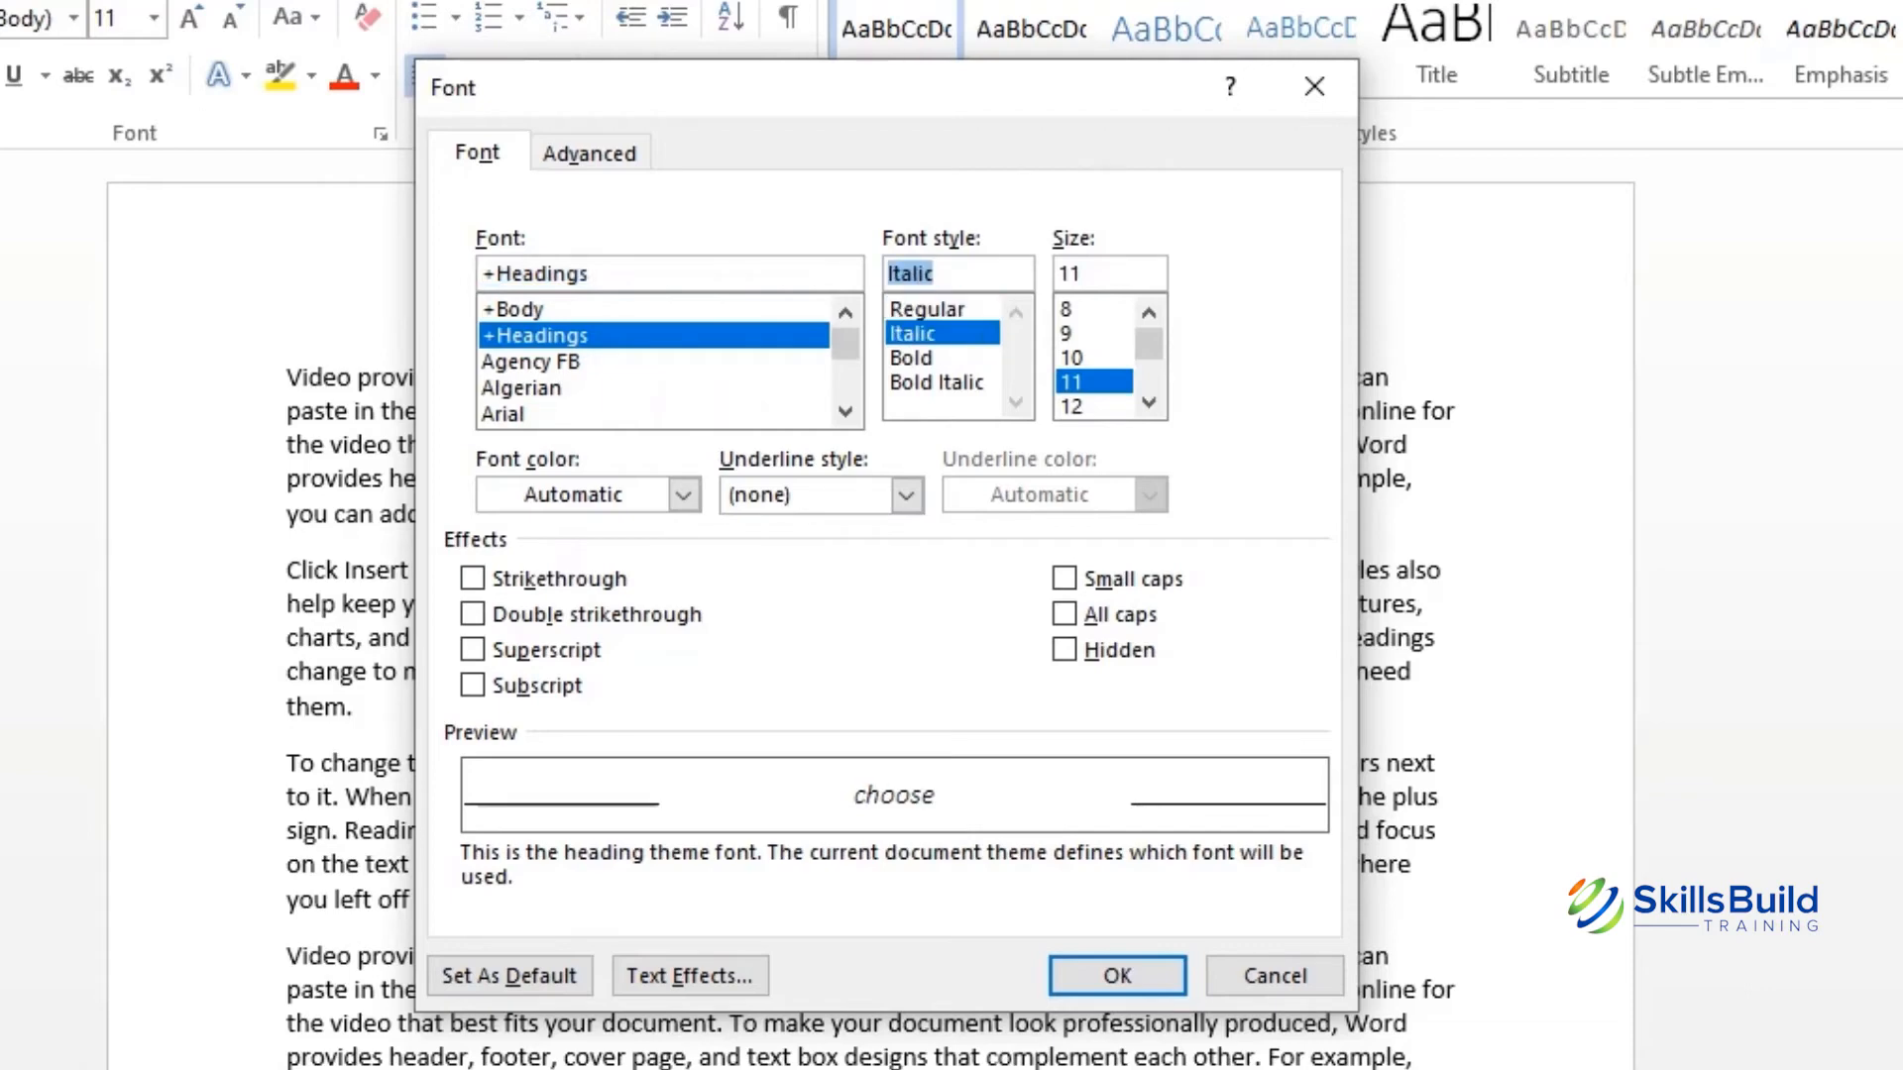
pyautogui.press('Down')
pyautogui.press('Down')
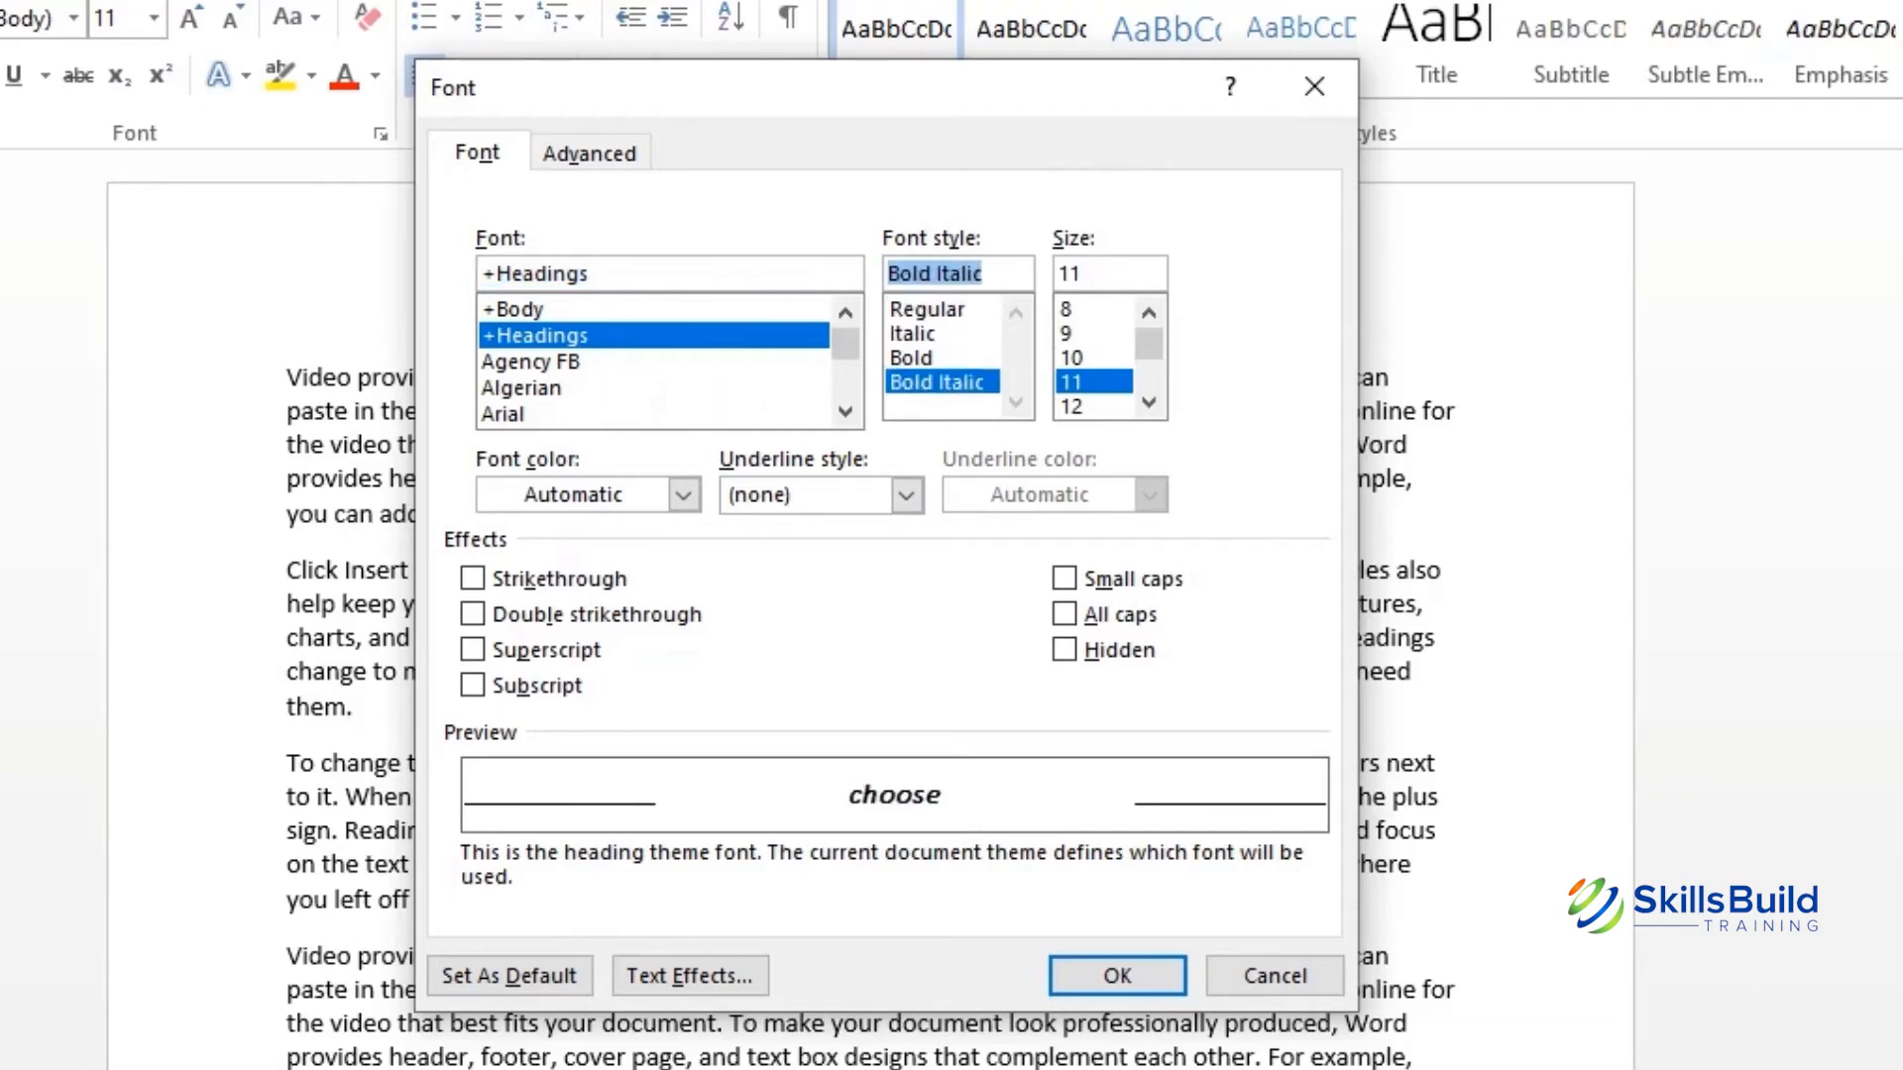
# Step: Set the font size of the selected word "choose" to 20
pyautogui.scroll(-4, 1094, 358)
pyautogui.scroll(4, 1094, 357)
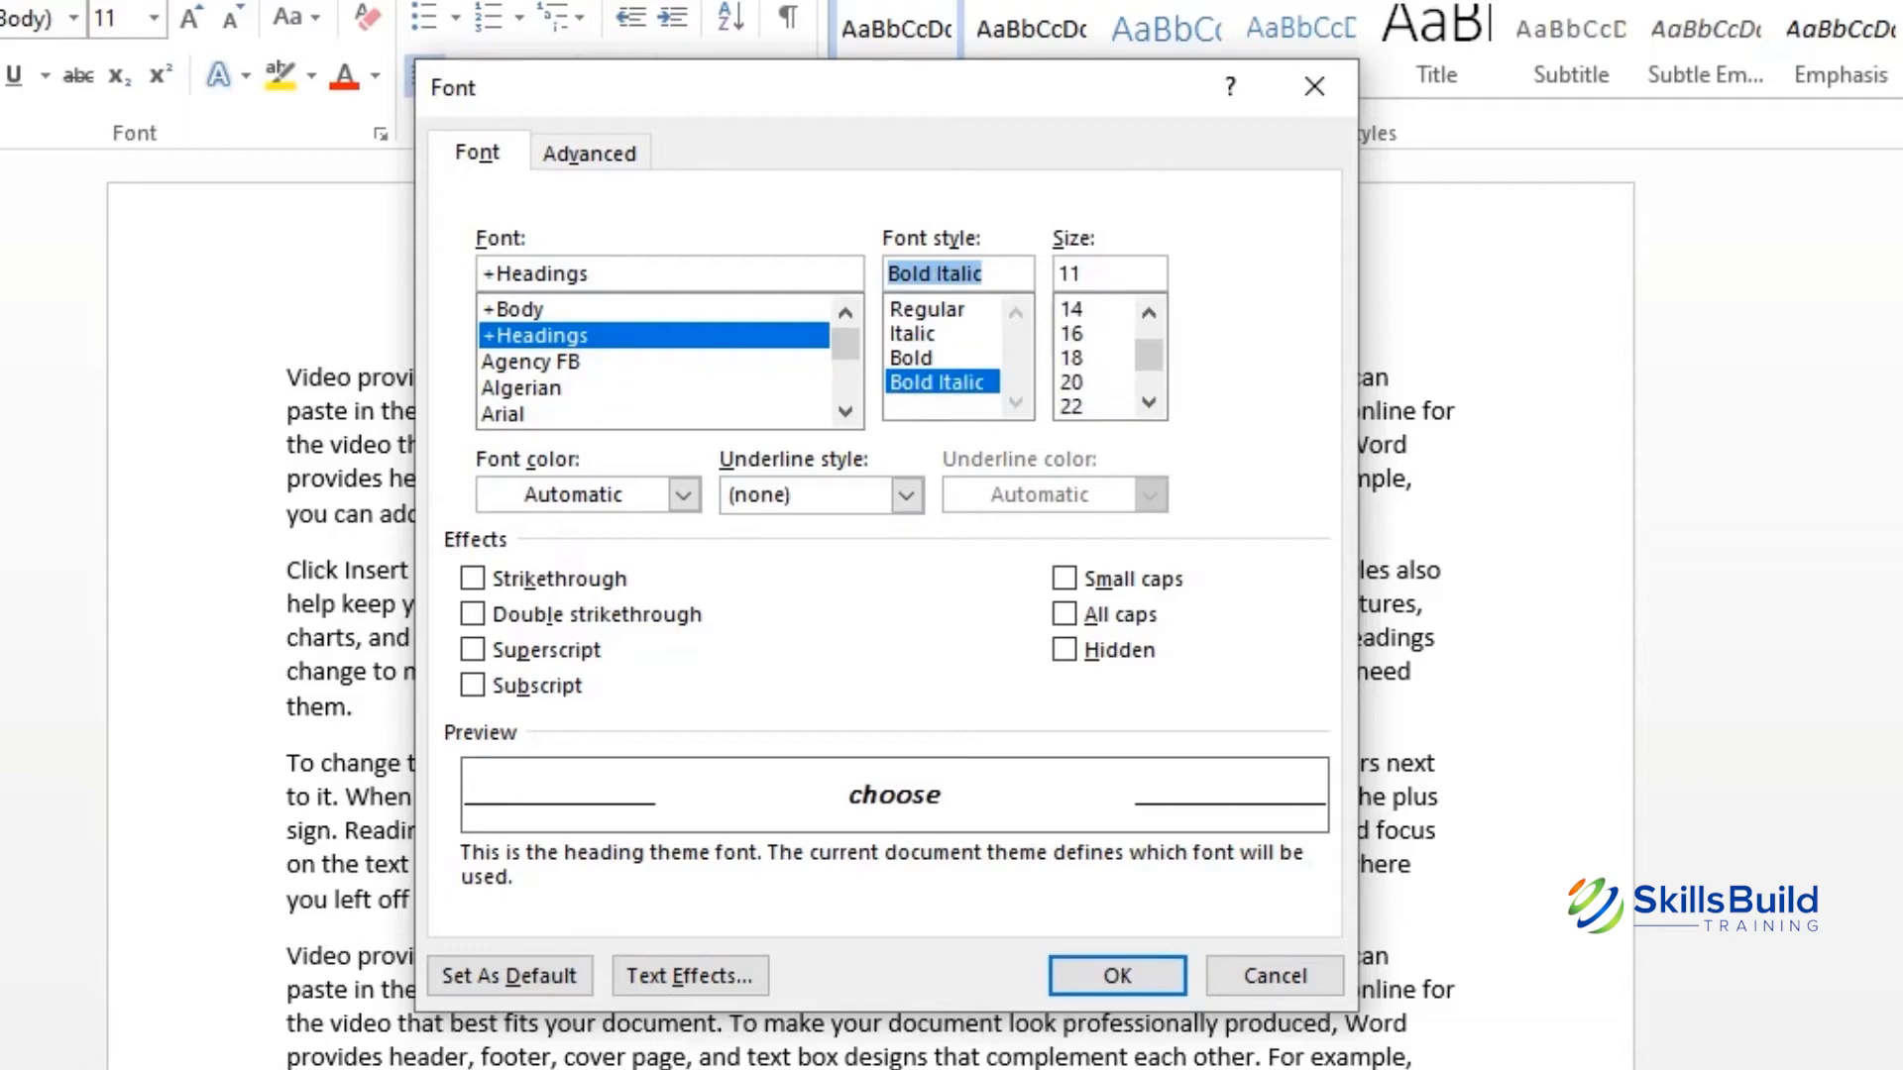
pyautogui.scroll(-2, 1094, 357)
pyautogui.click(1094, 358)
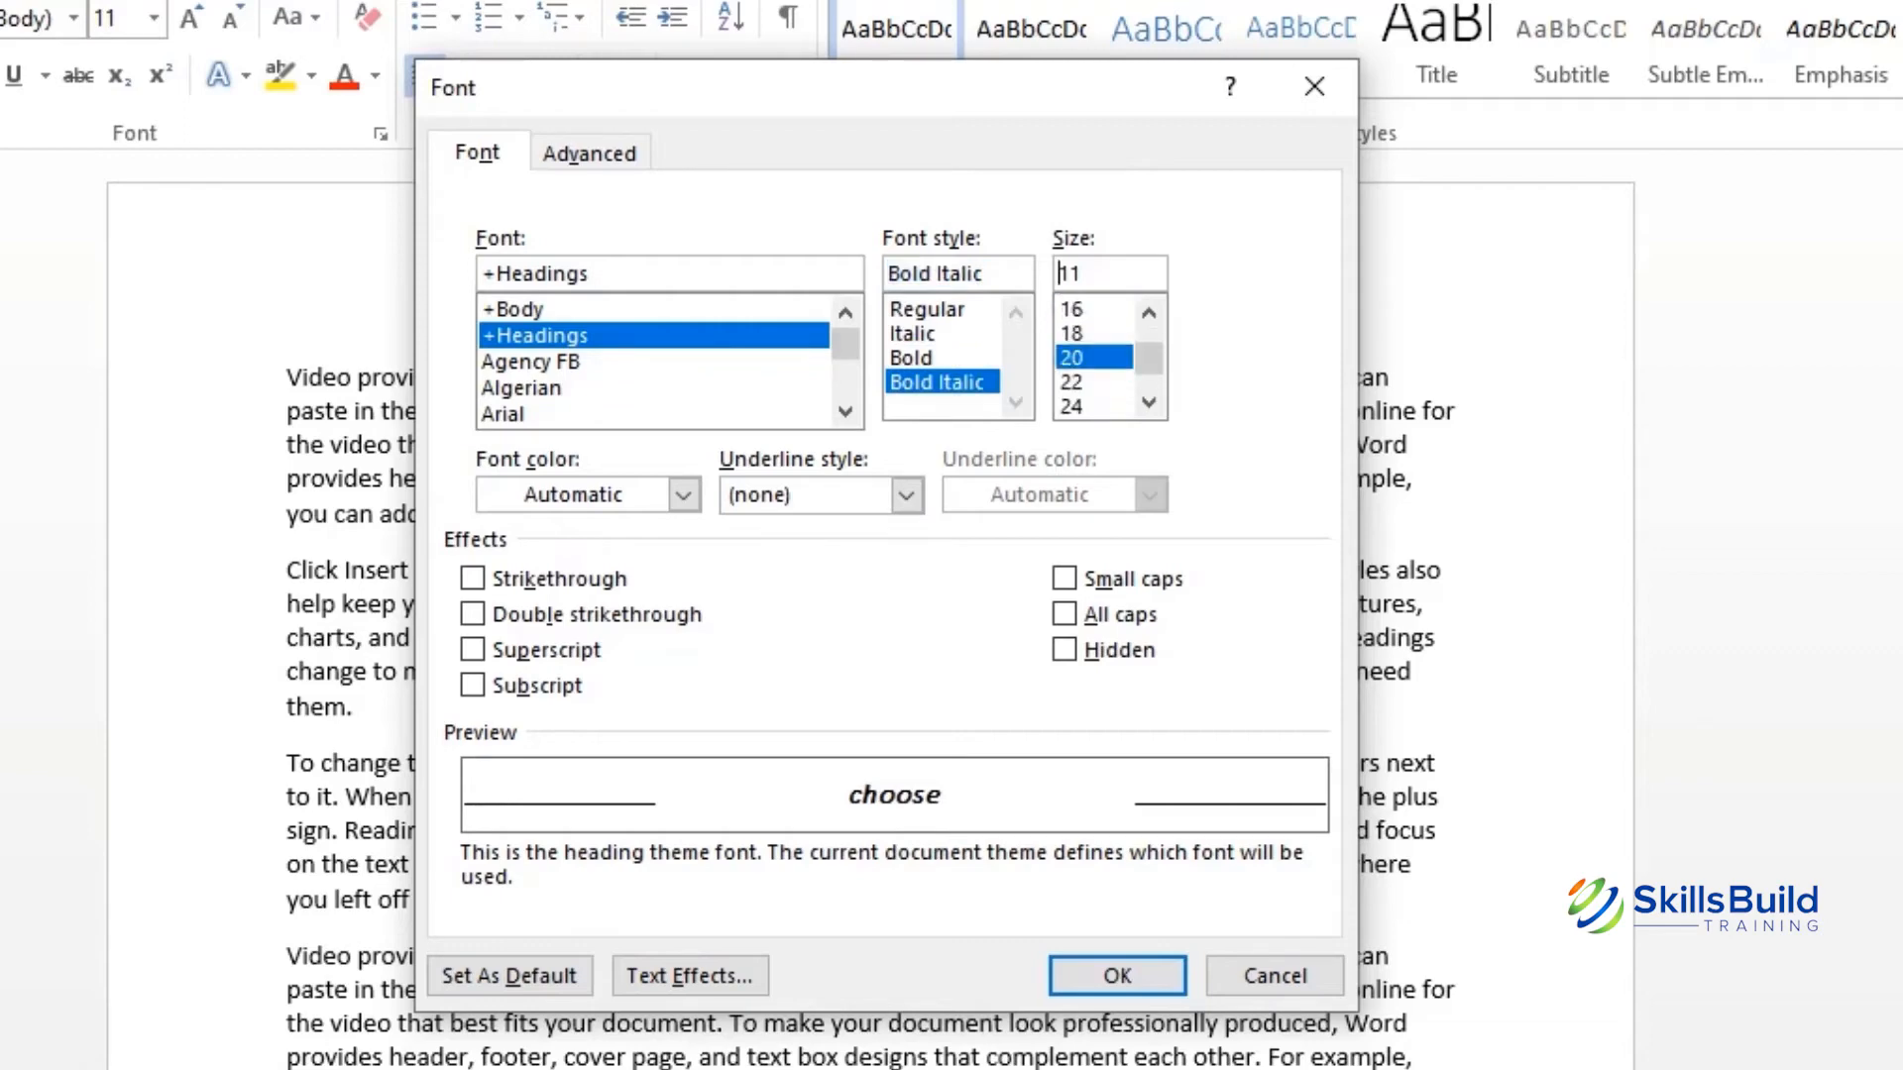
pyautogui.scroll(-2, 1094, 358)
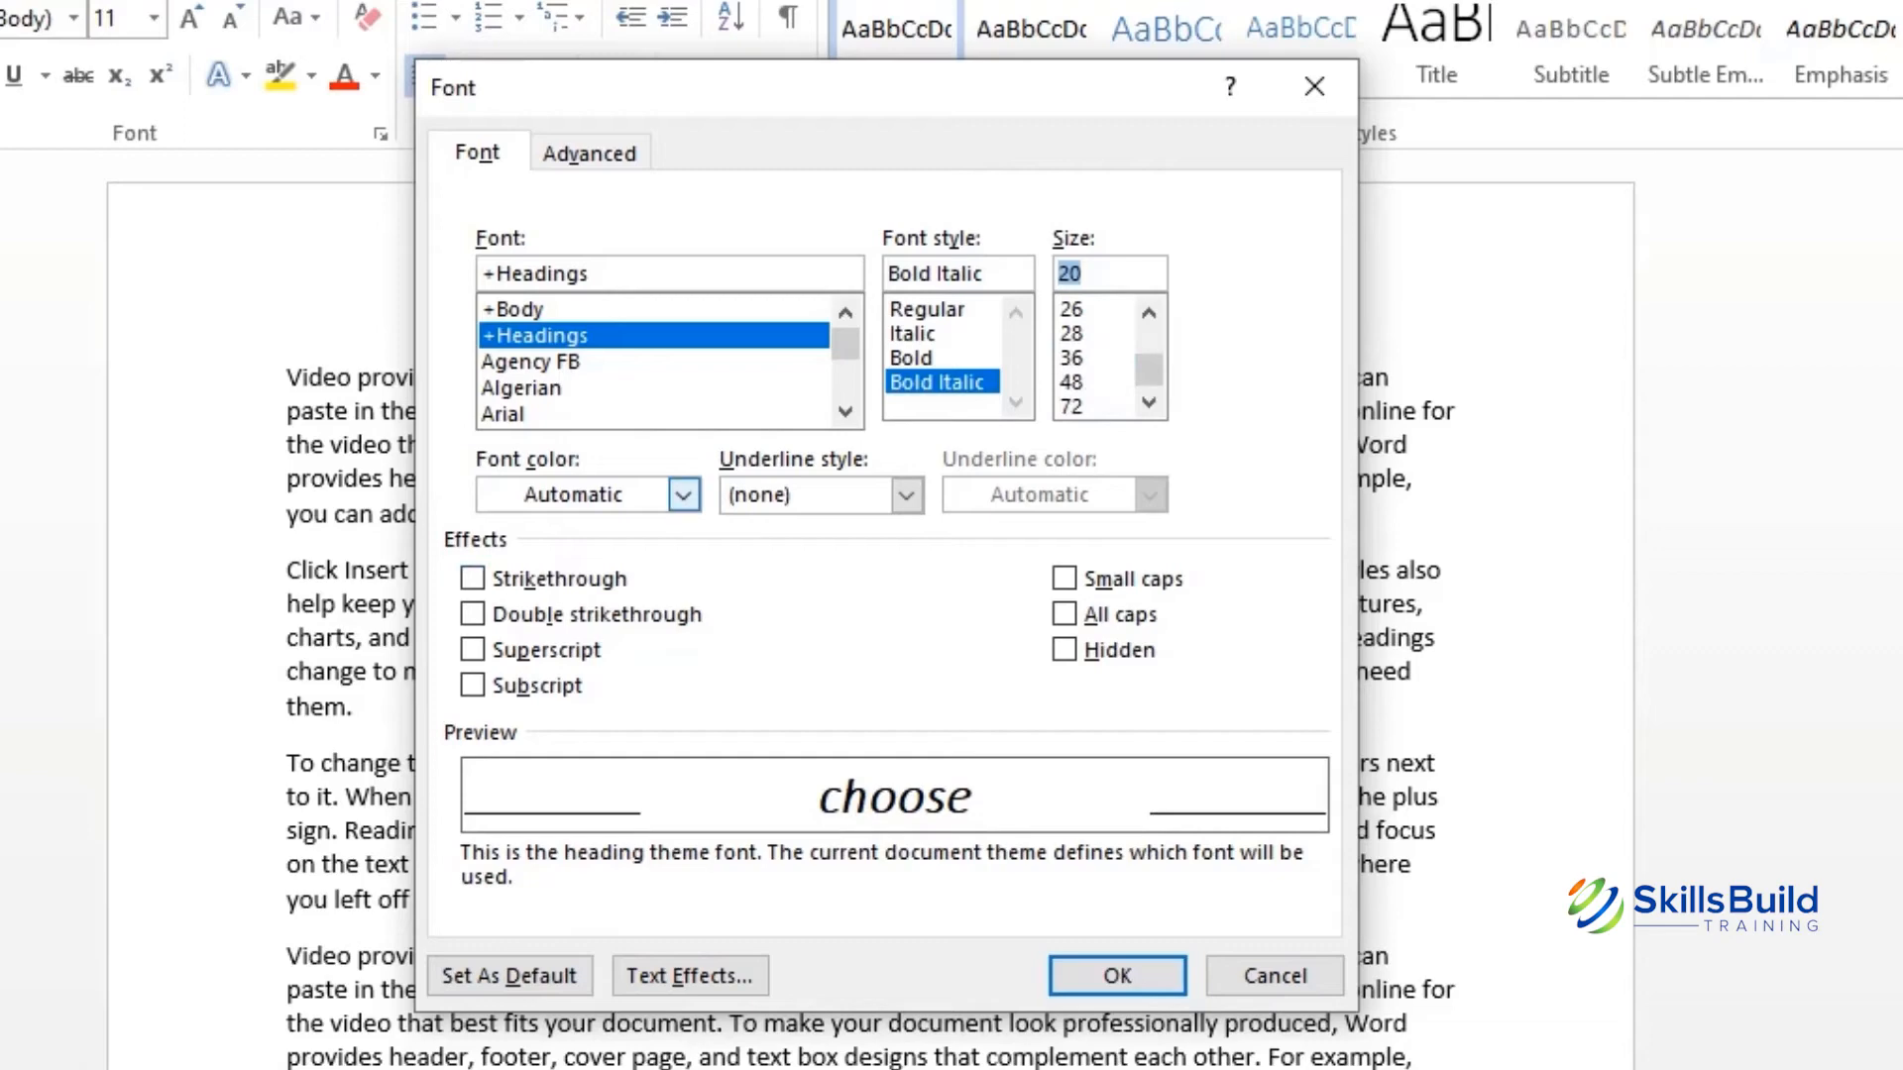
# Step: Give the word "choose" a dark gold font color and a thick dotted underline, and apply the font settings
pyautogui.click(684, 494)
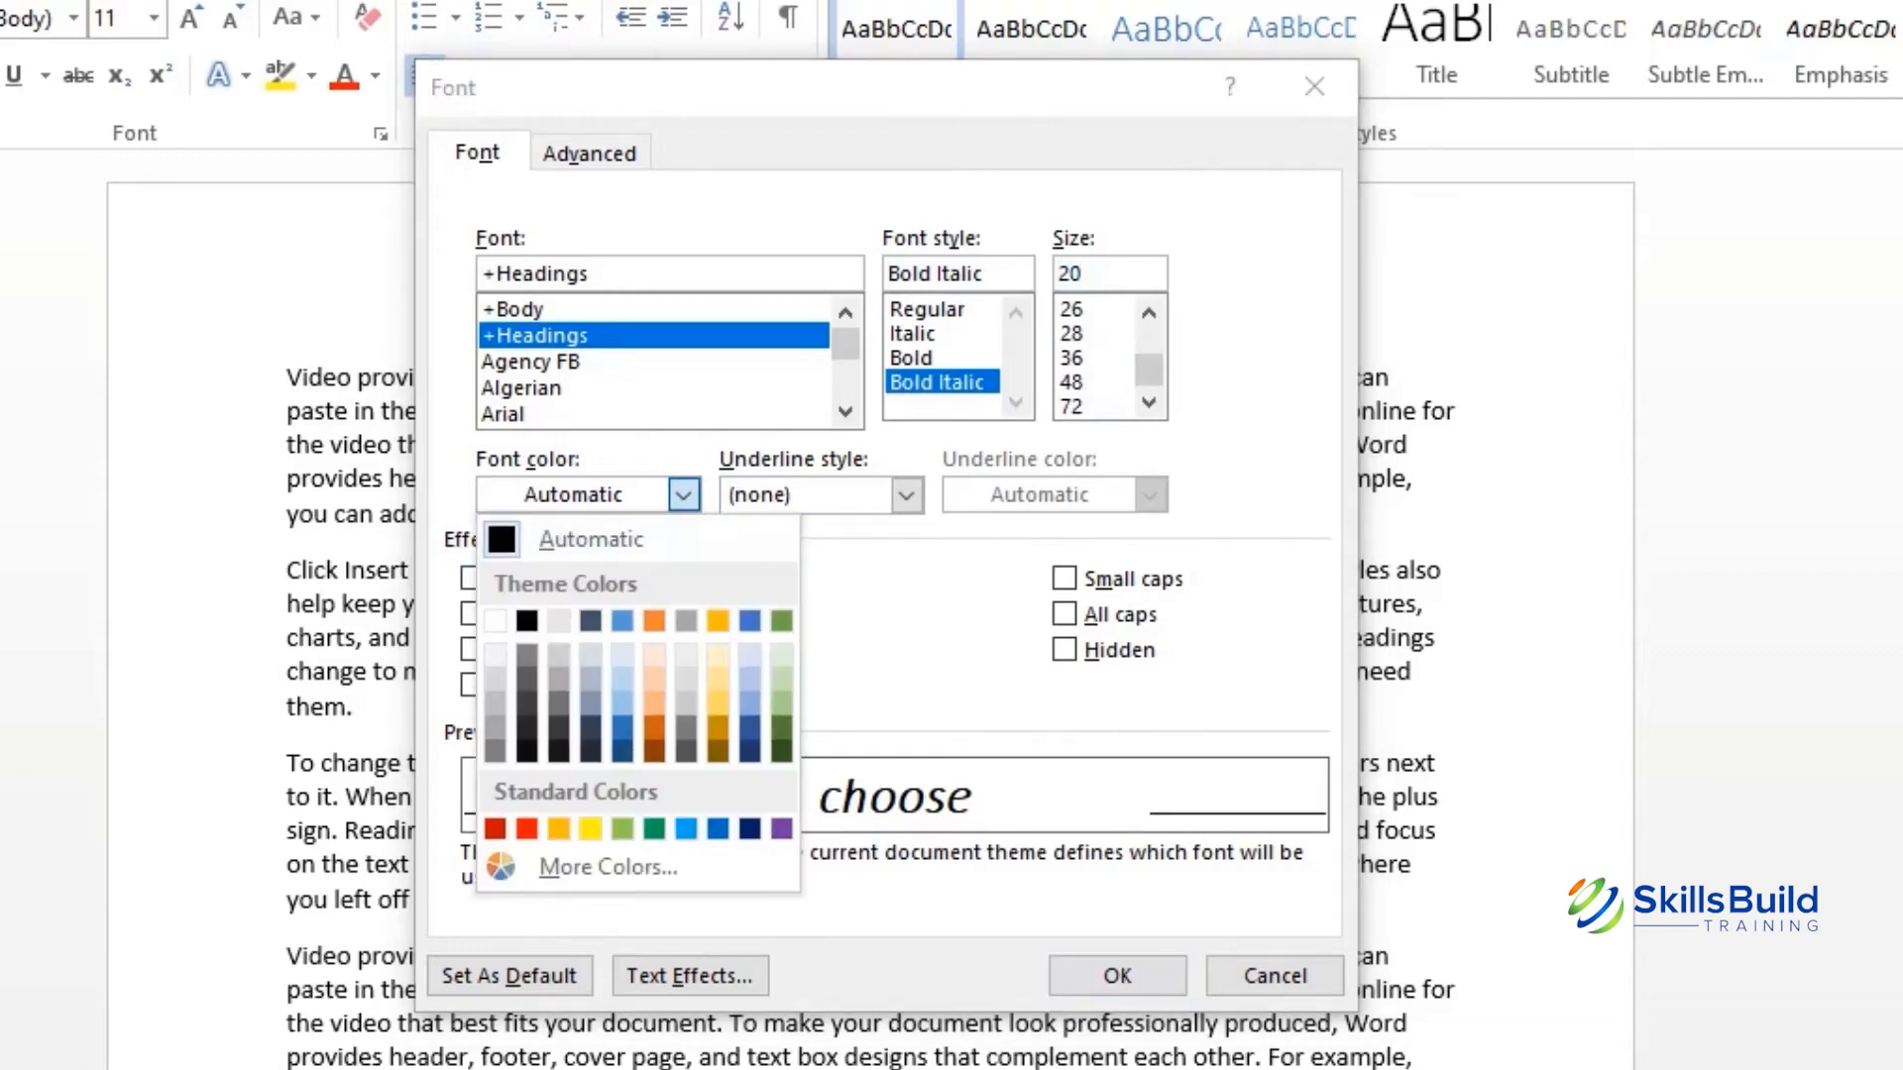
pyautogui.click(717, 727)
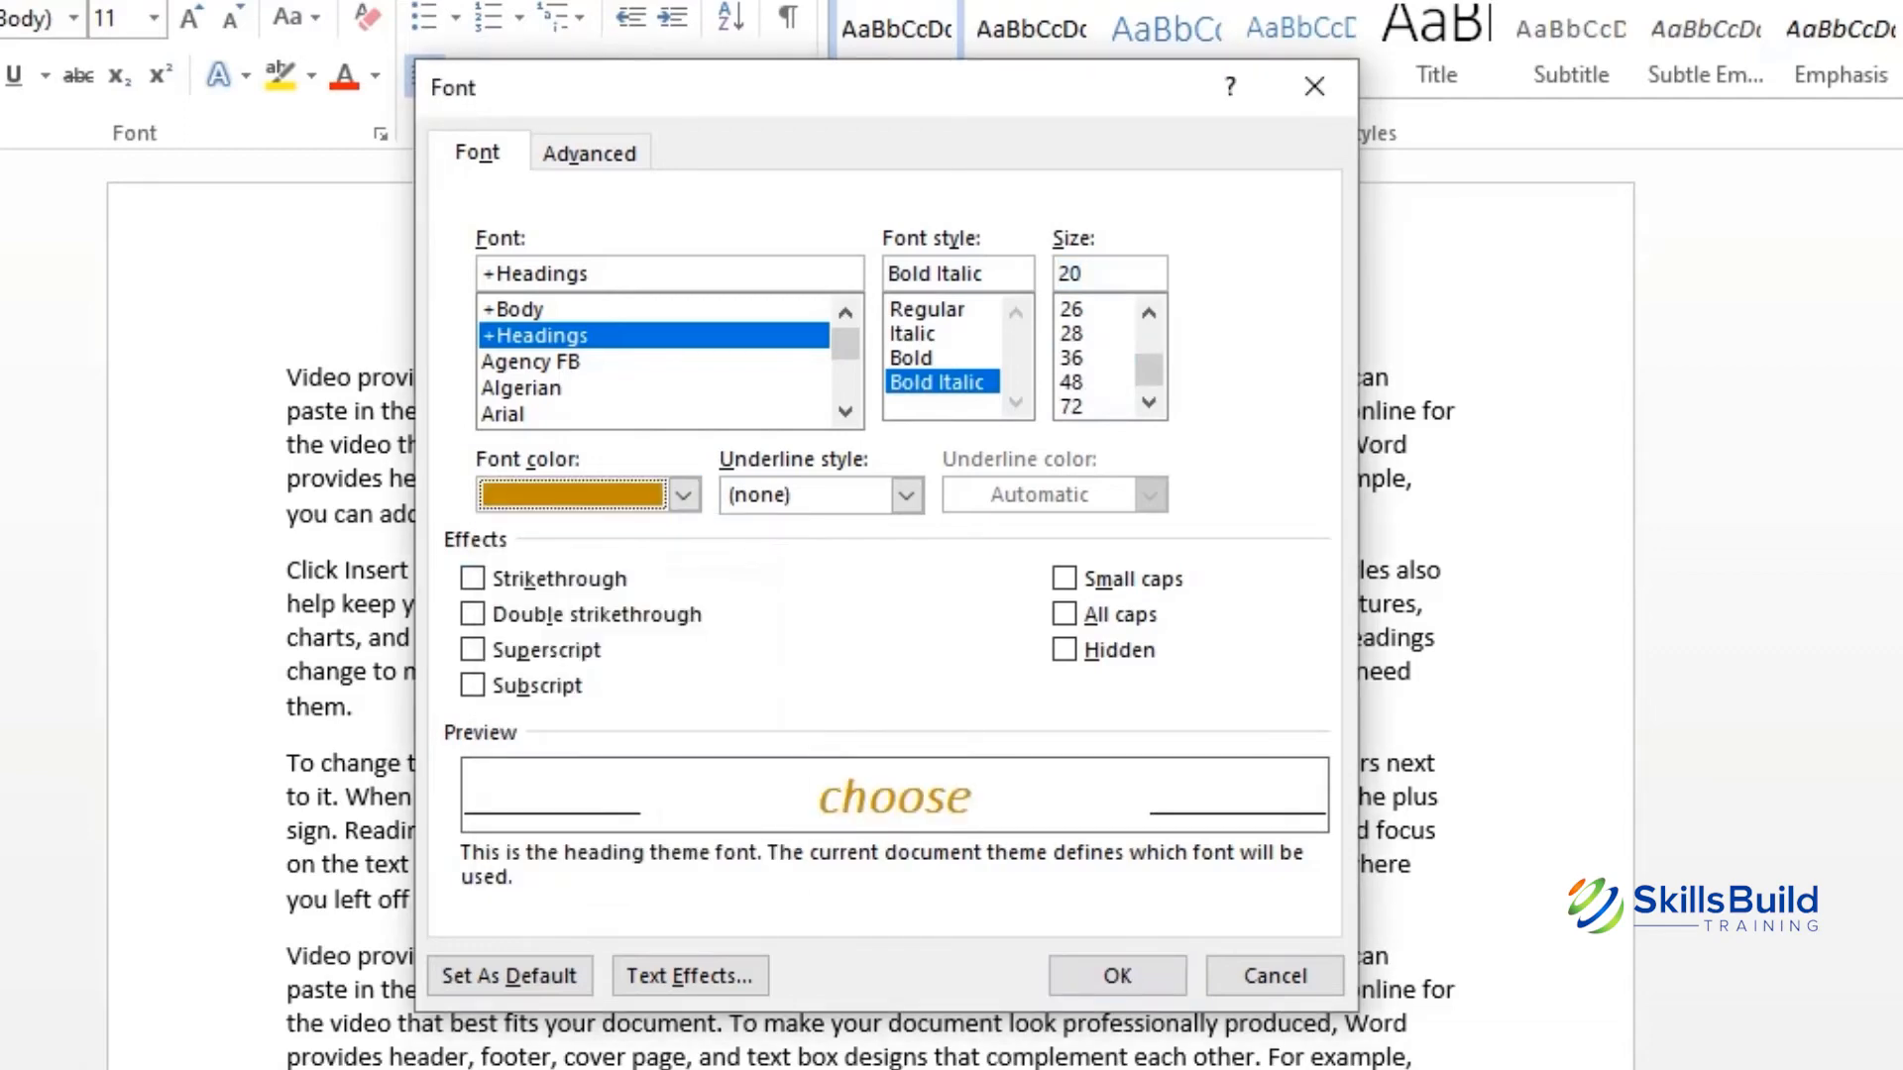
pyautogui.click(906, 495)
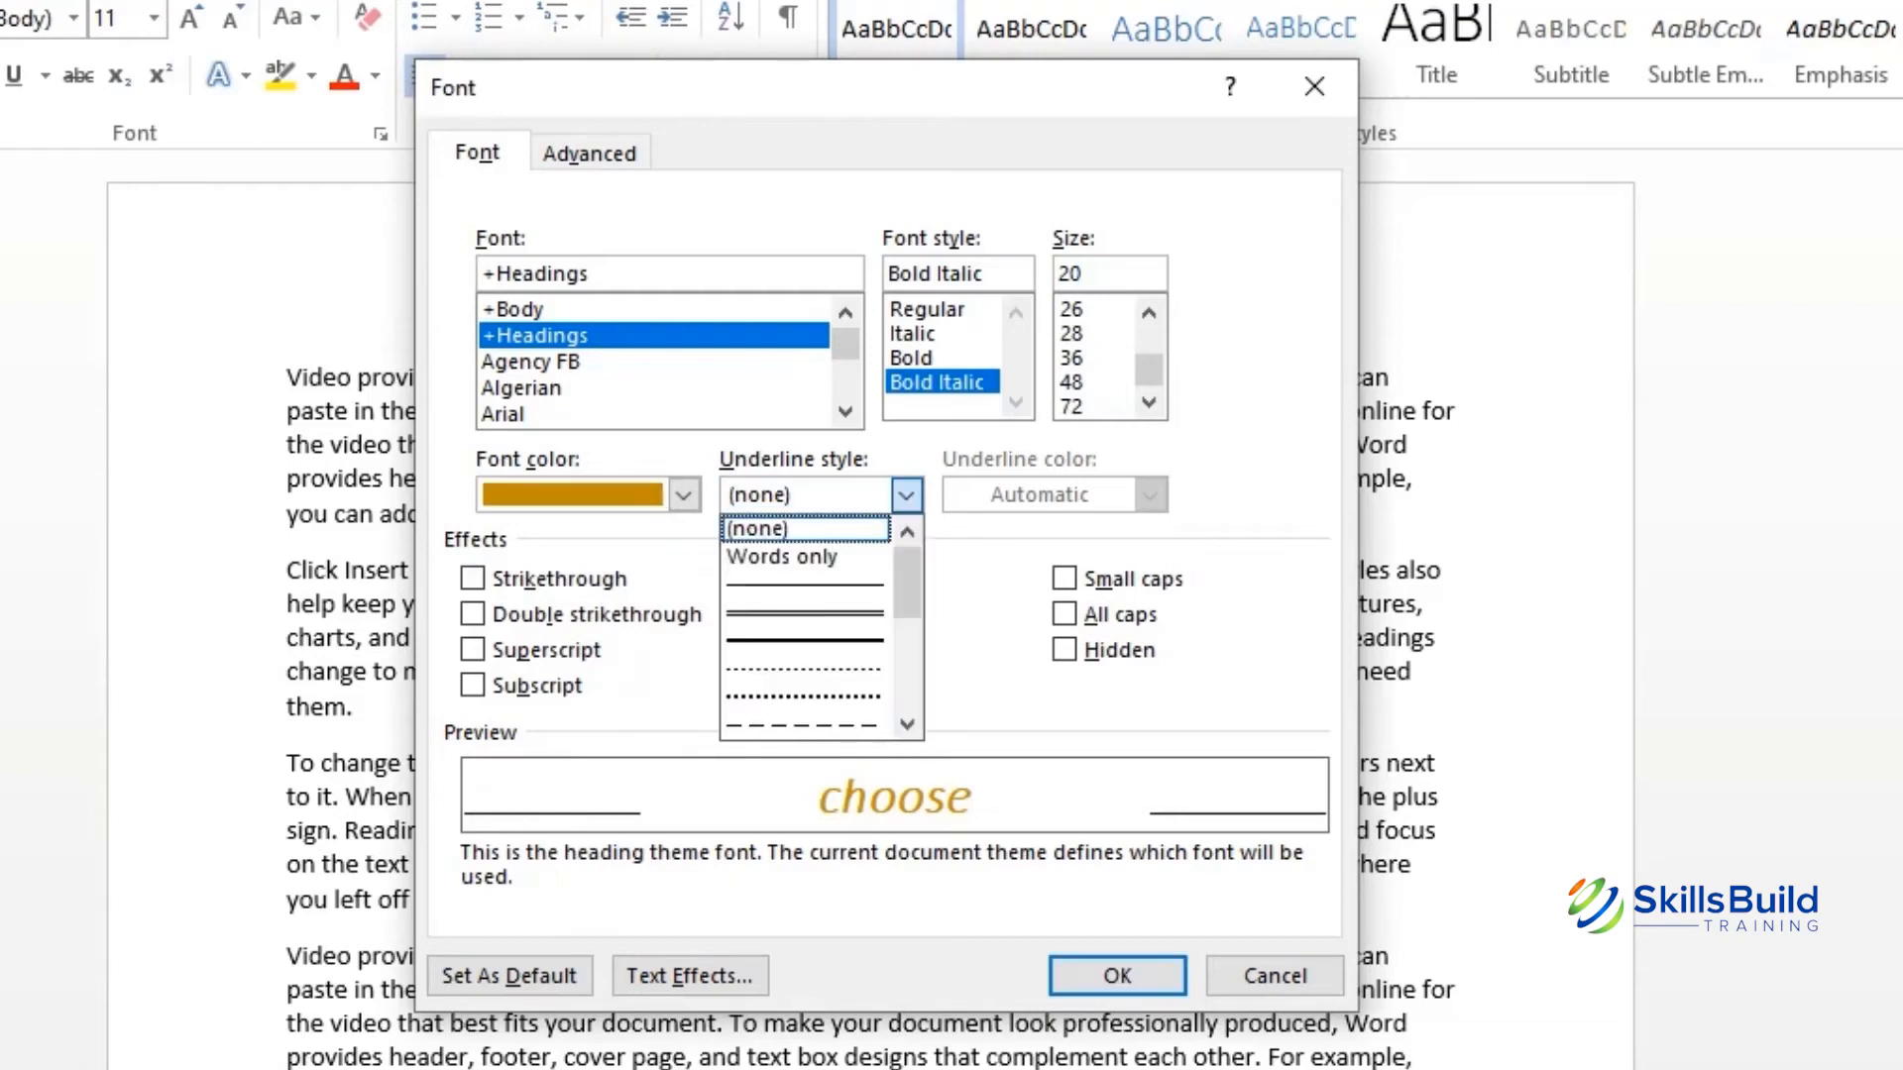
pyautogui.press('Down')
pyautogui.press('Down')
pyautogui.press('Down')
pyautogui.press('Down')
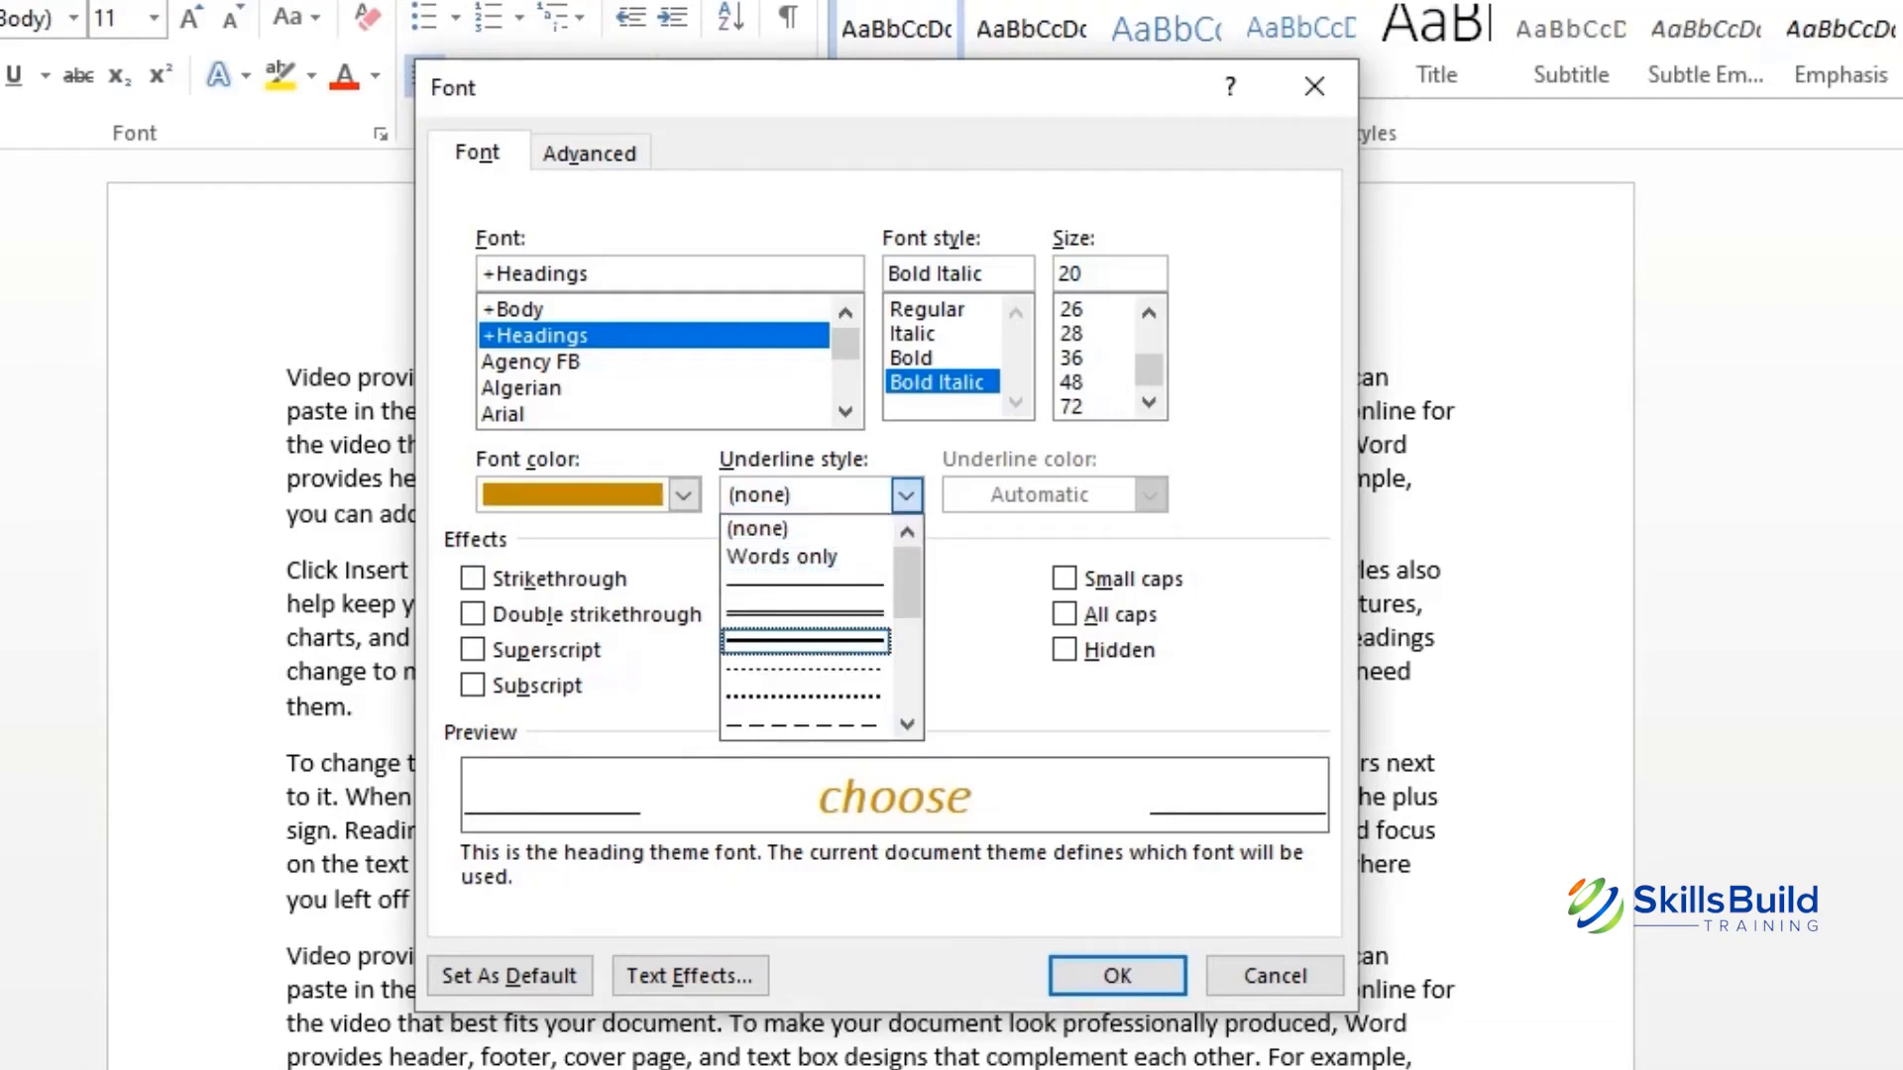
pyautogui.press('Down')
pyautogui.press('Down')
pyautogui.press('Return')
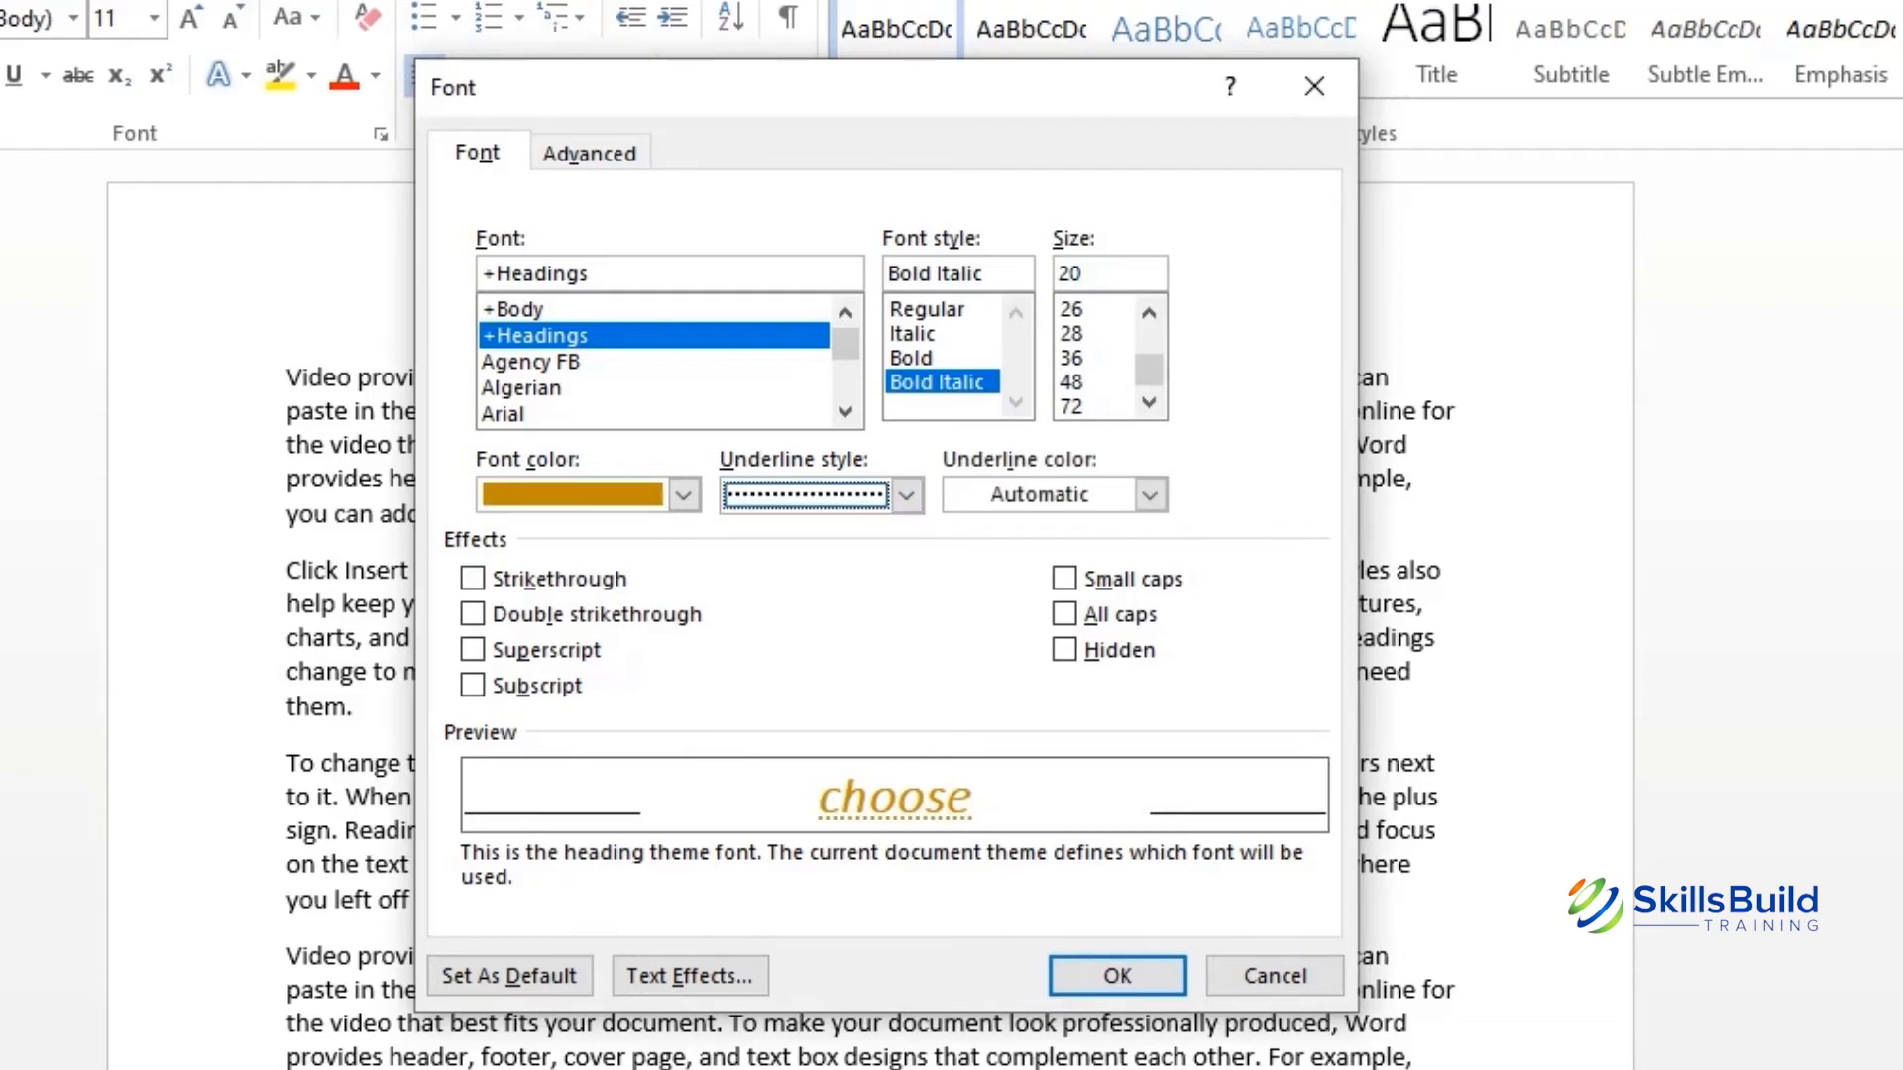
pyautogui.press('Return')
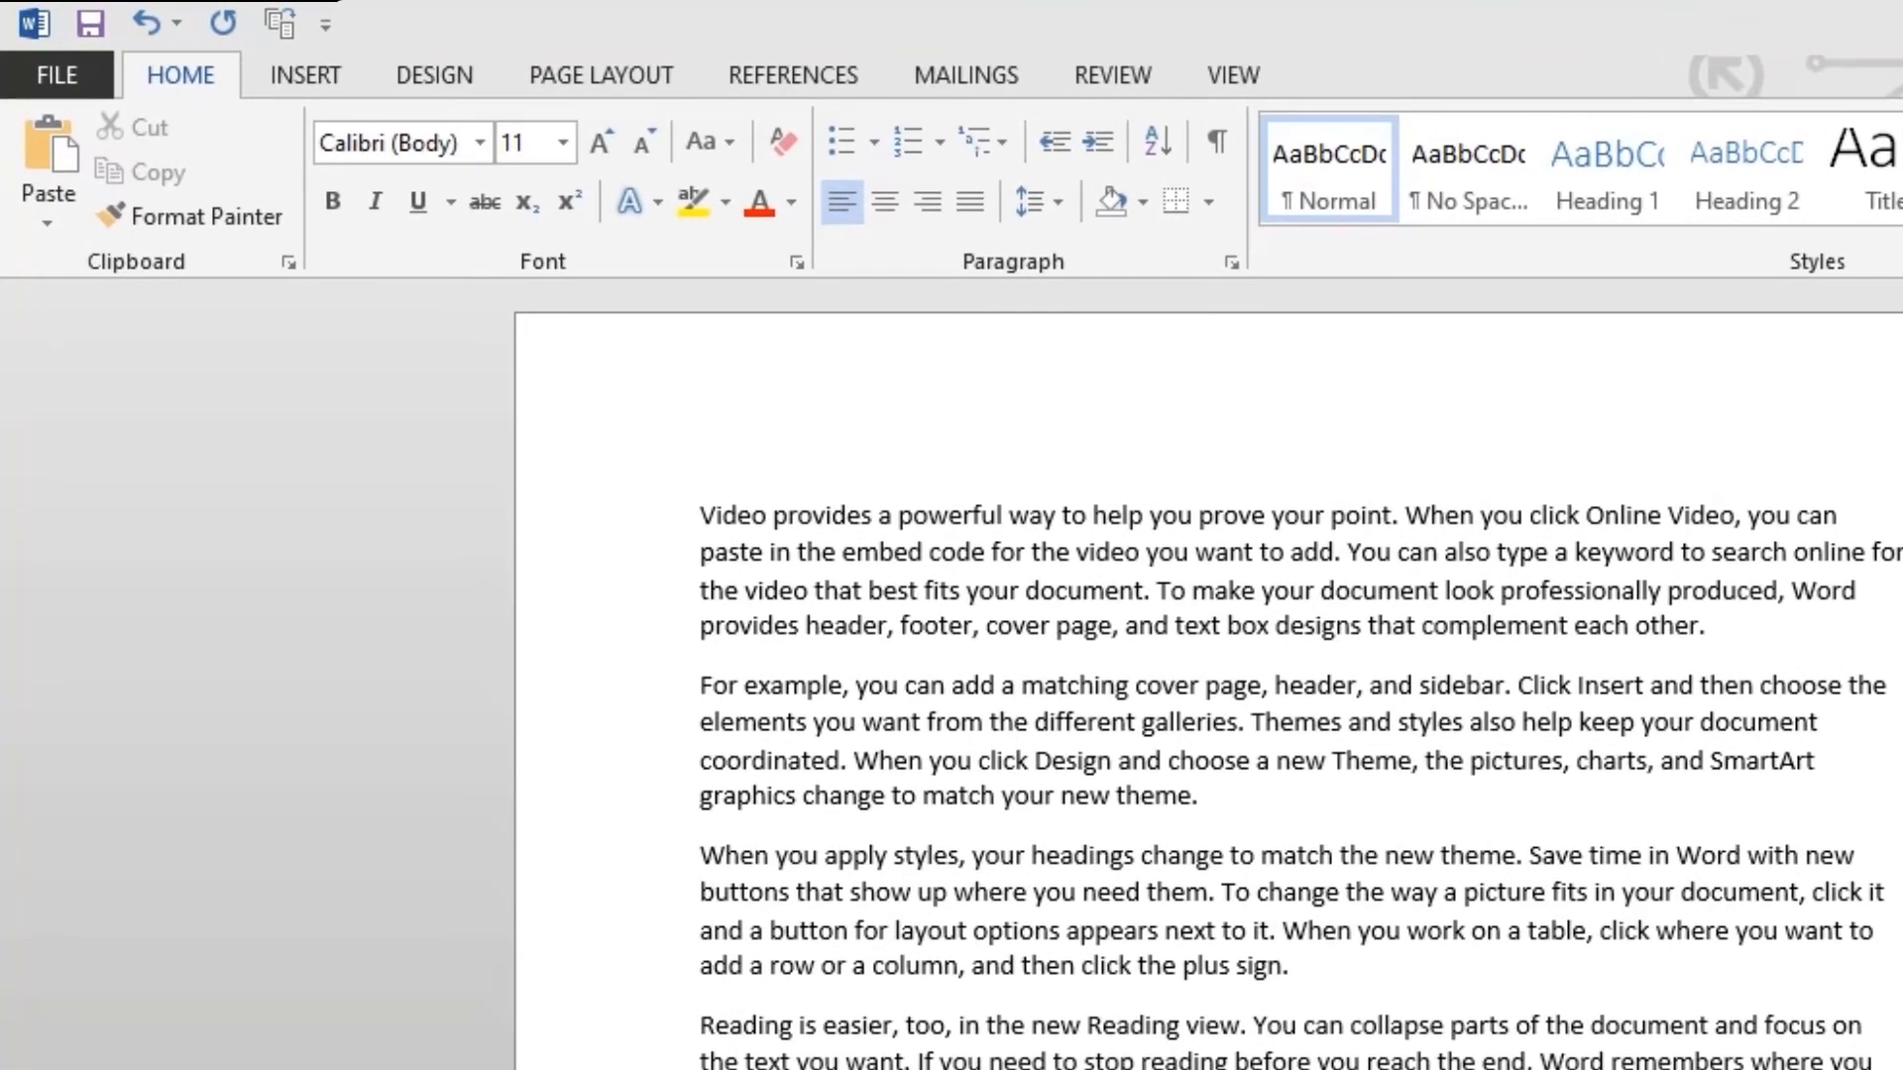
# Step: Set the page color of the document to a light gold theme color
pyautogui.click(434, 75)
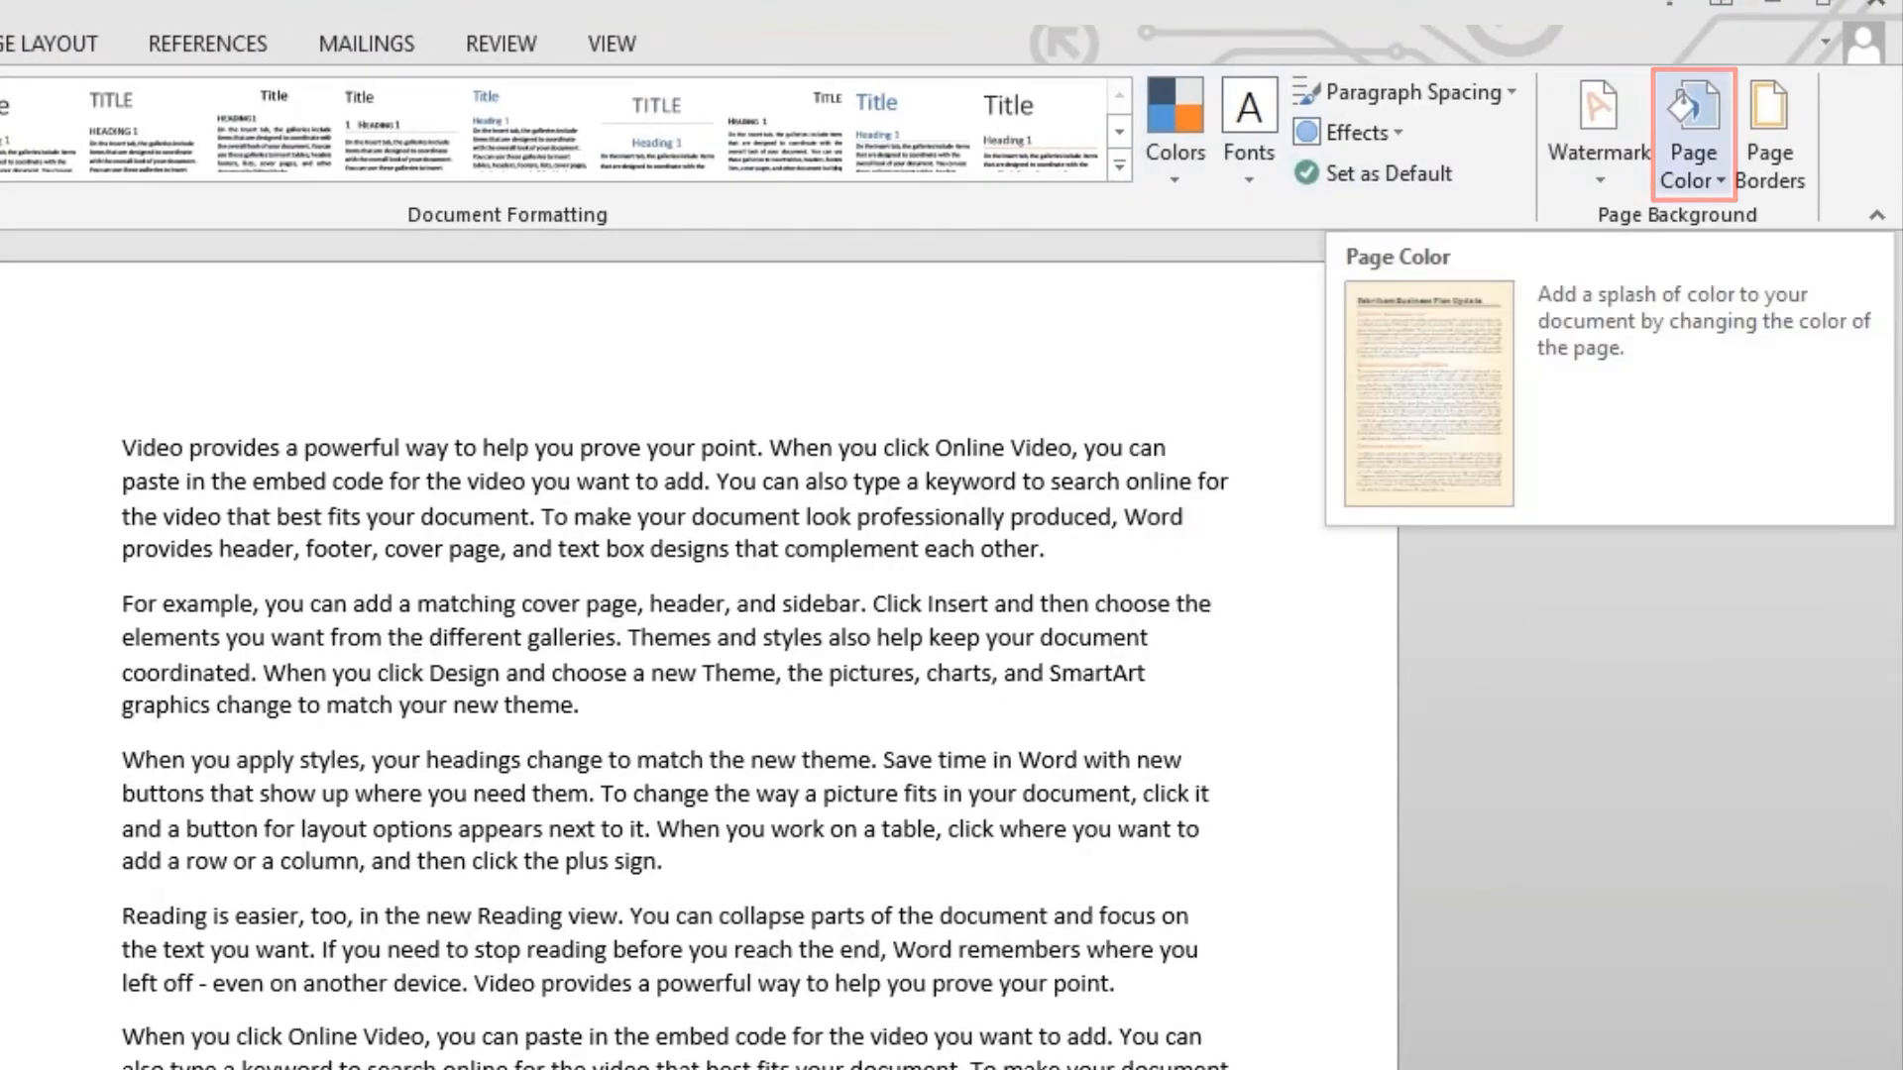
pyautogui.click(1693, 164)
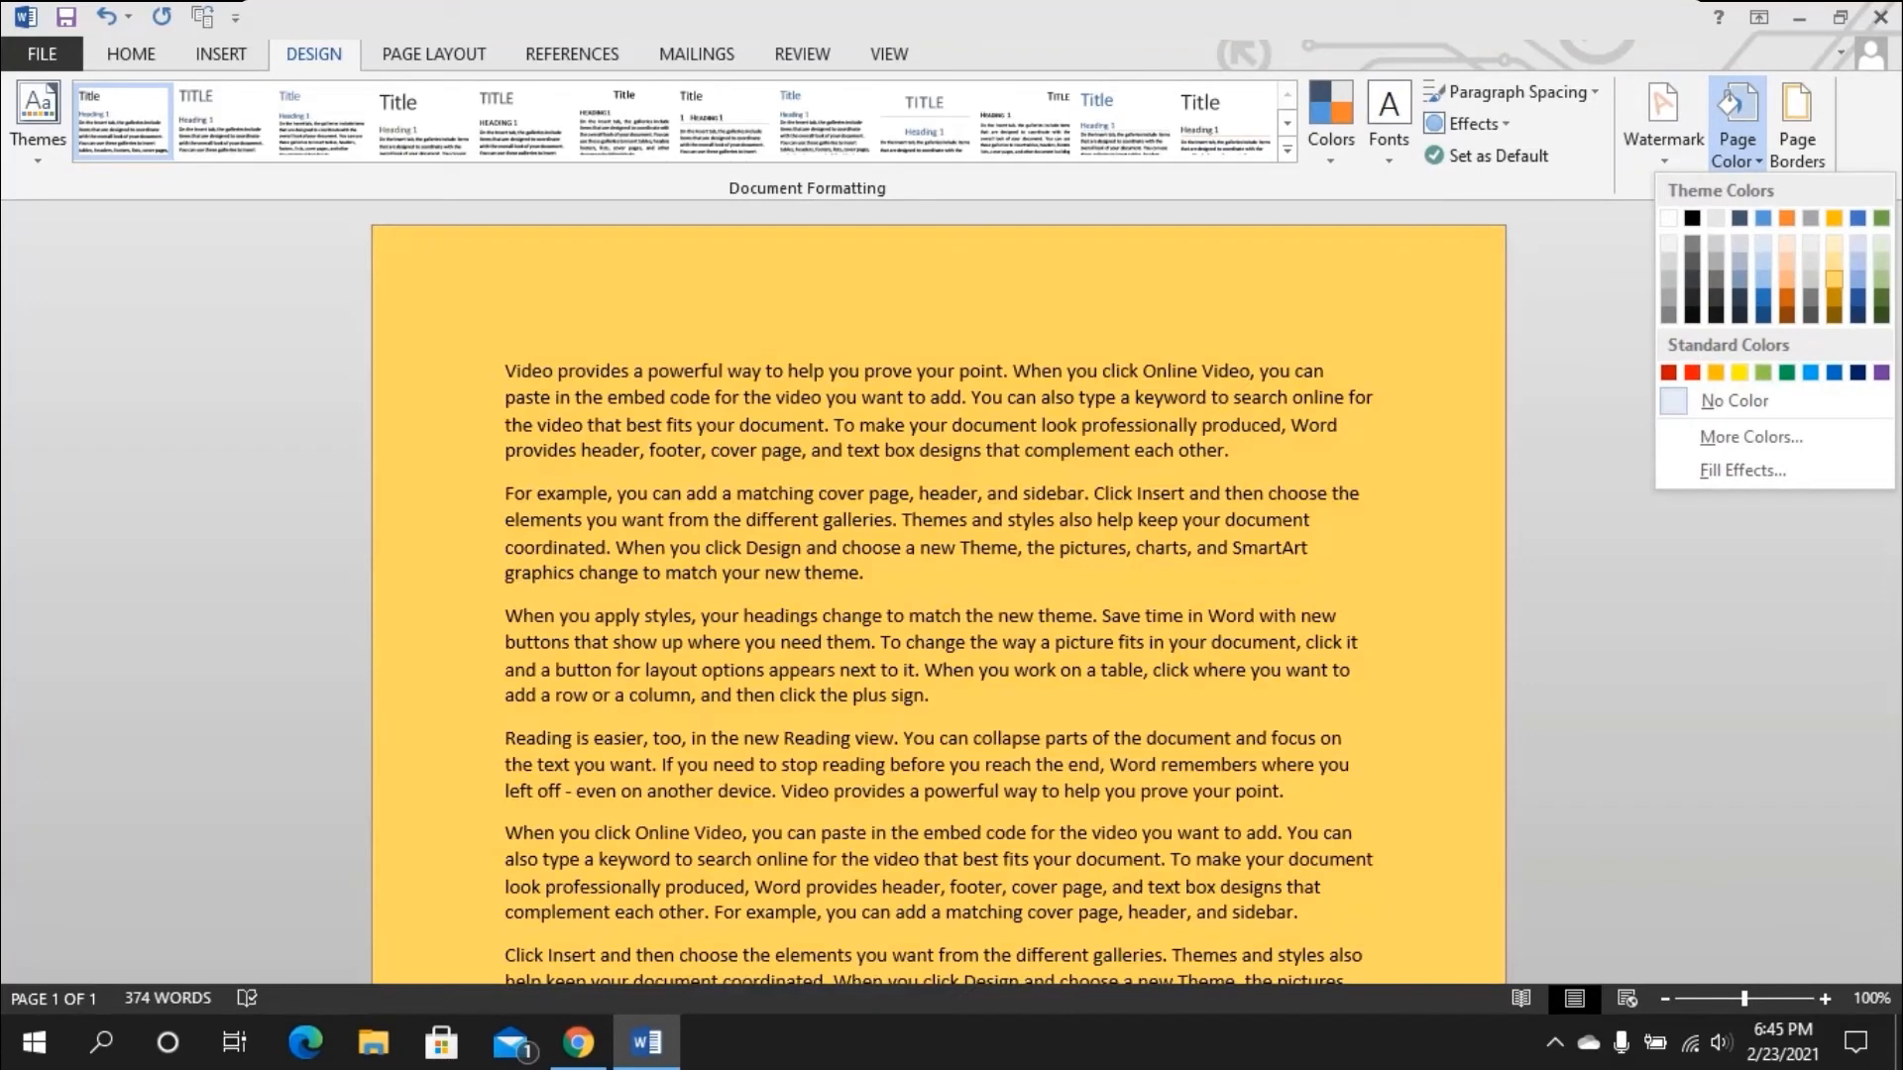
pyautogui.click(1835, 279)
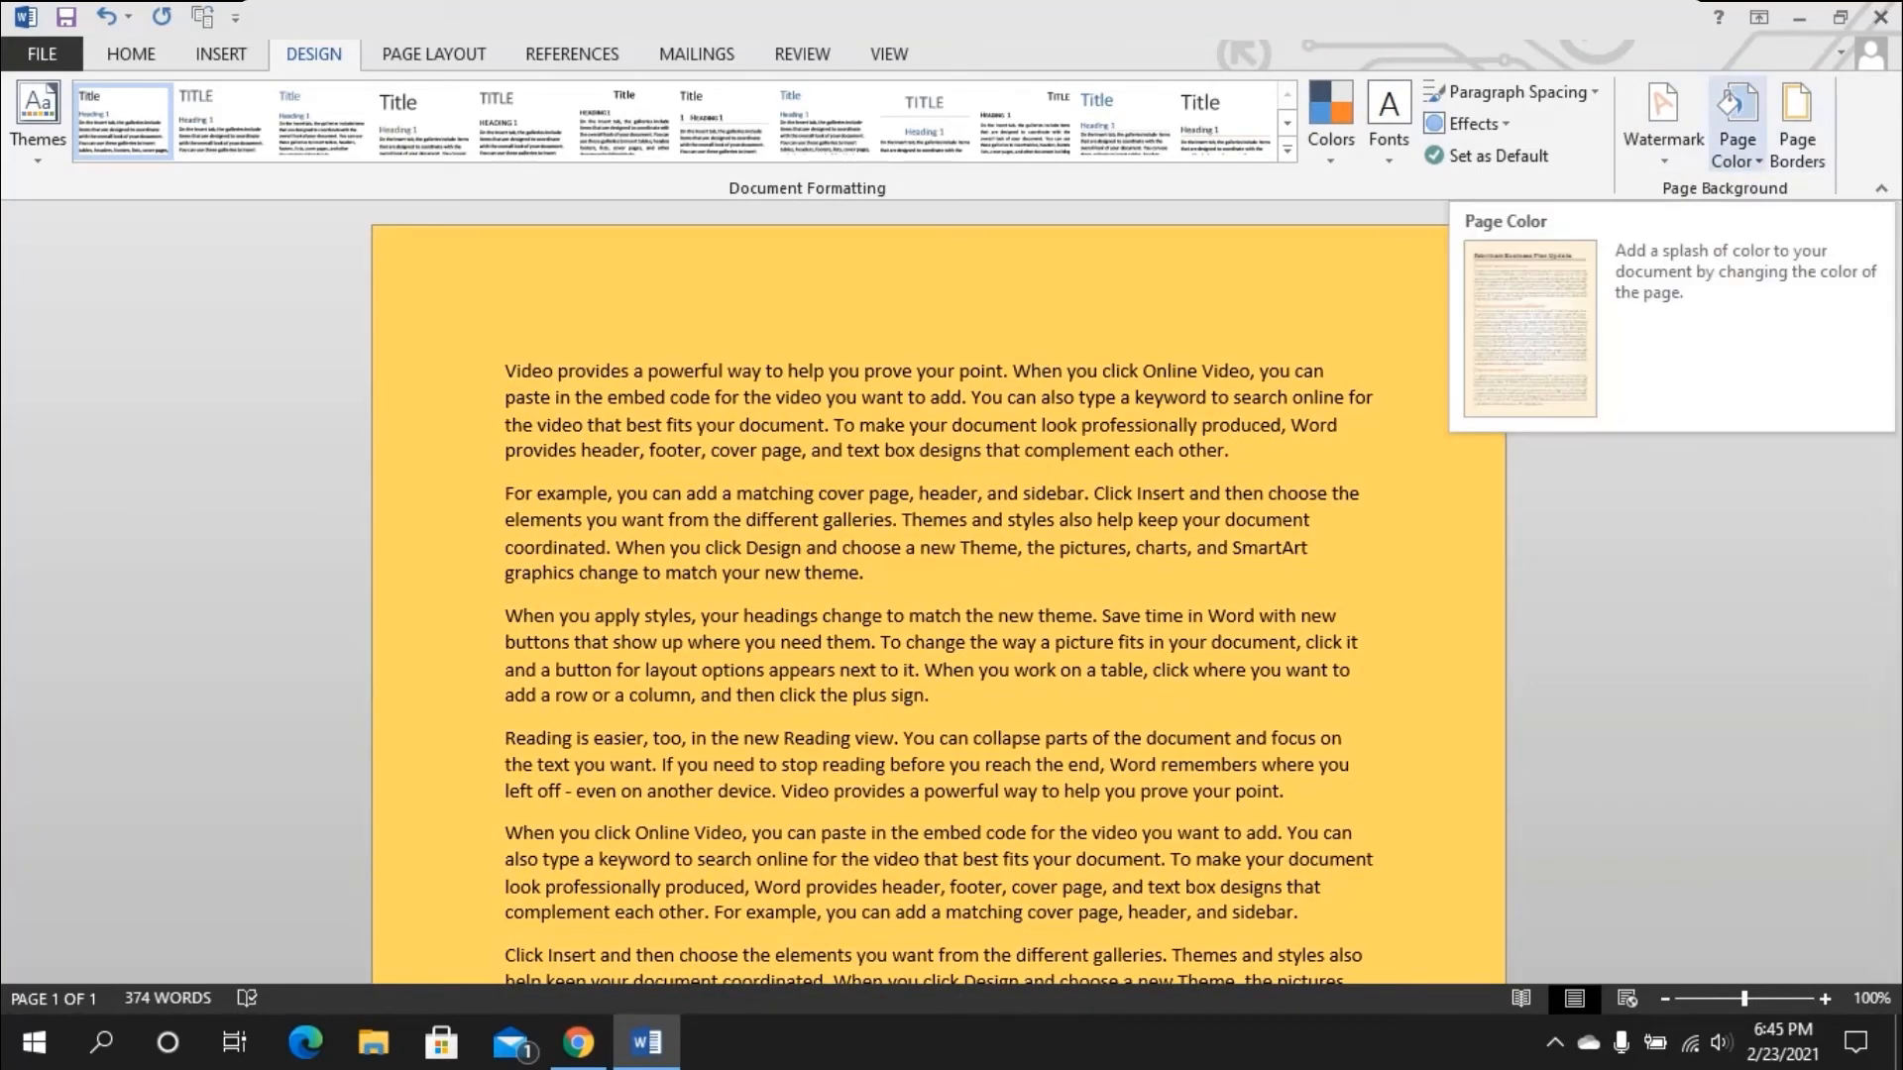
# Step: Change the page color to the near-black theme color Gray-25%, Background 2, Darker 90%
pyautogui.click(1737, 124)
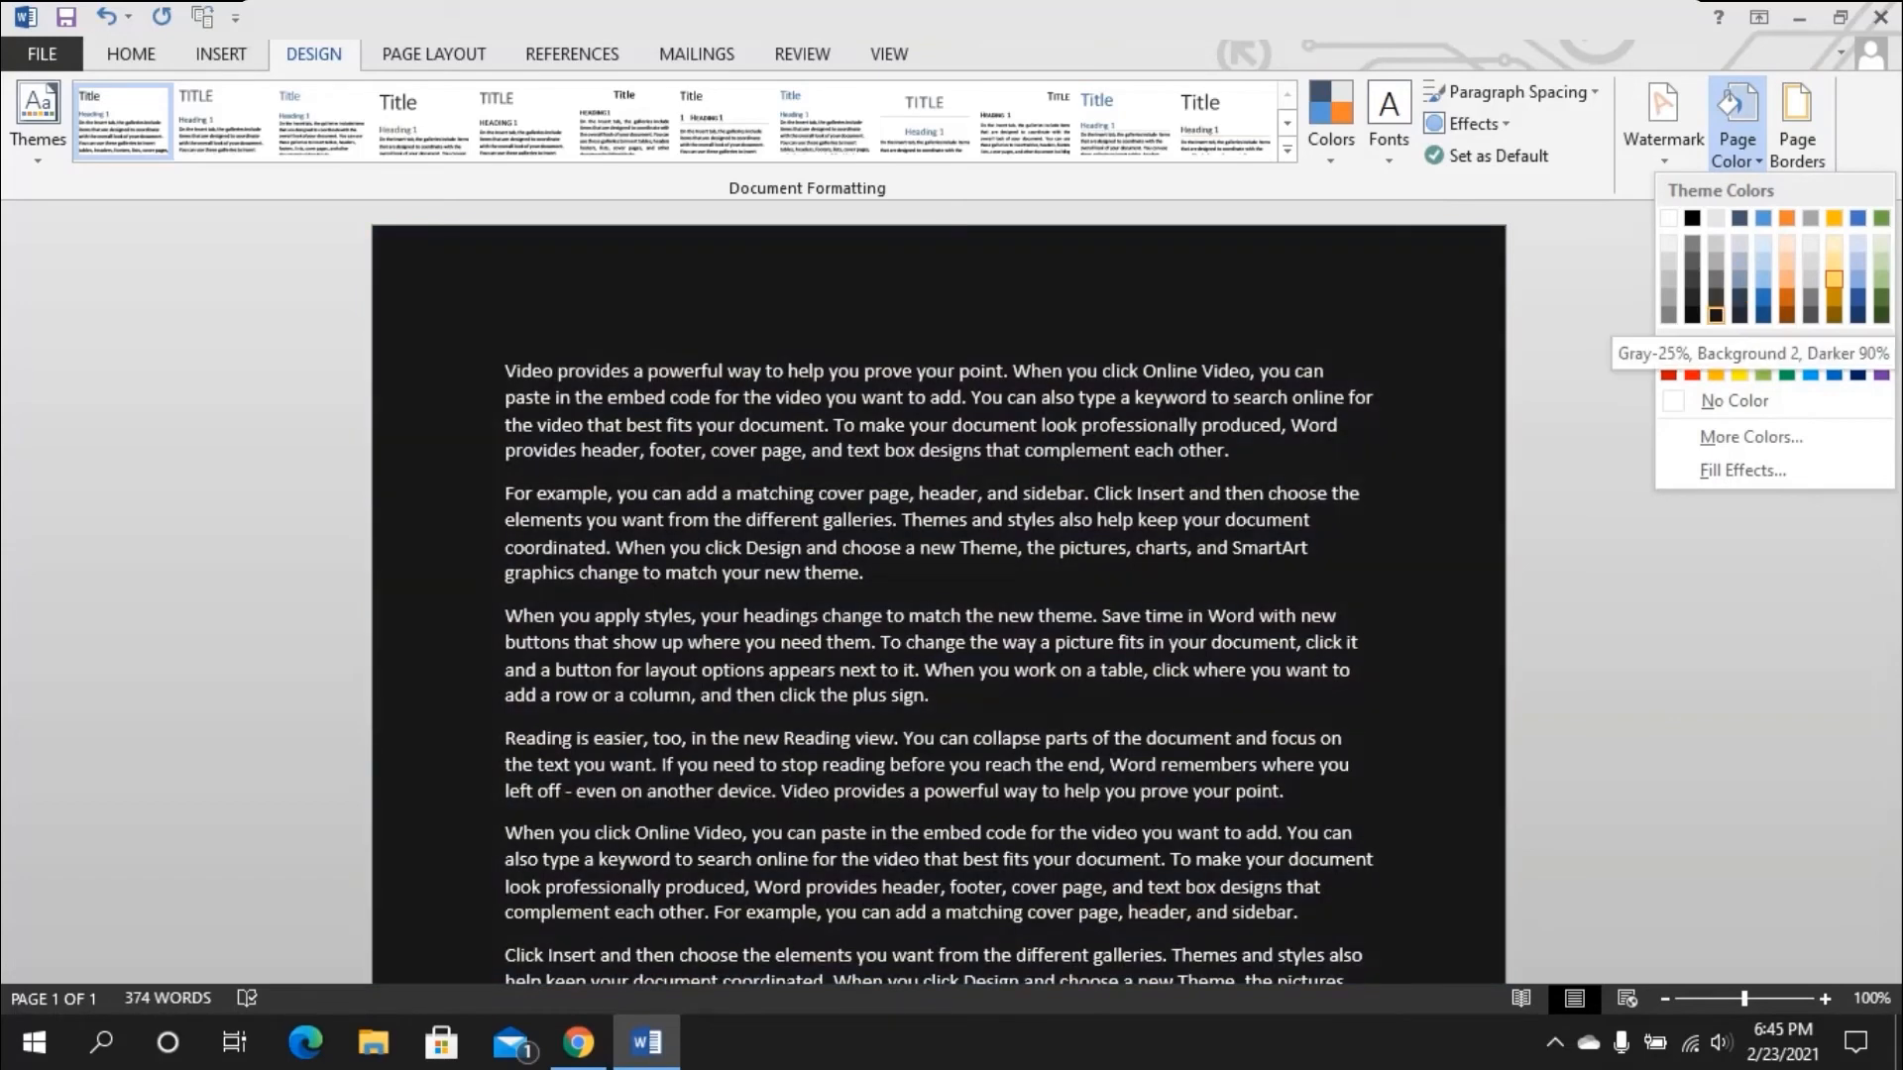
pyautogui.click(1716, 315)
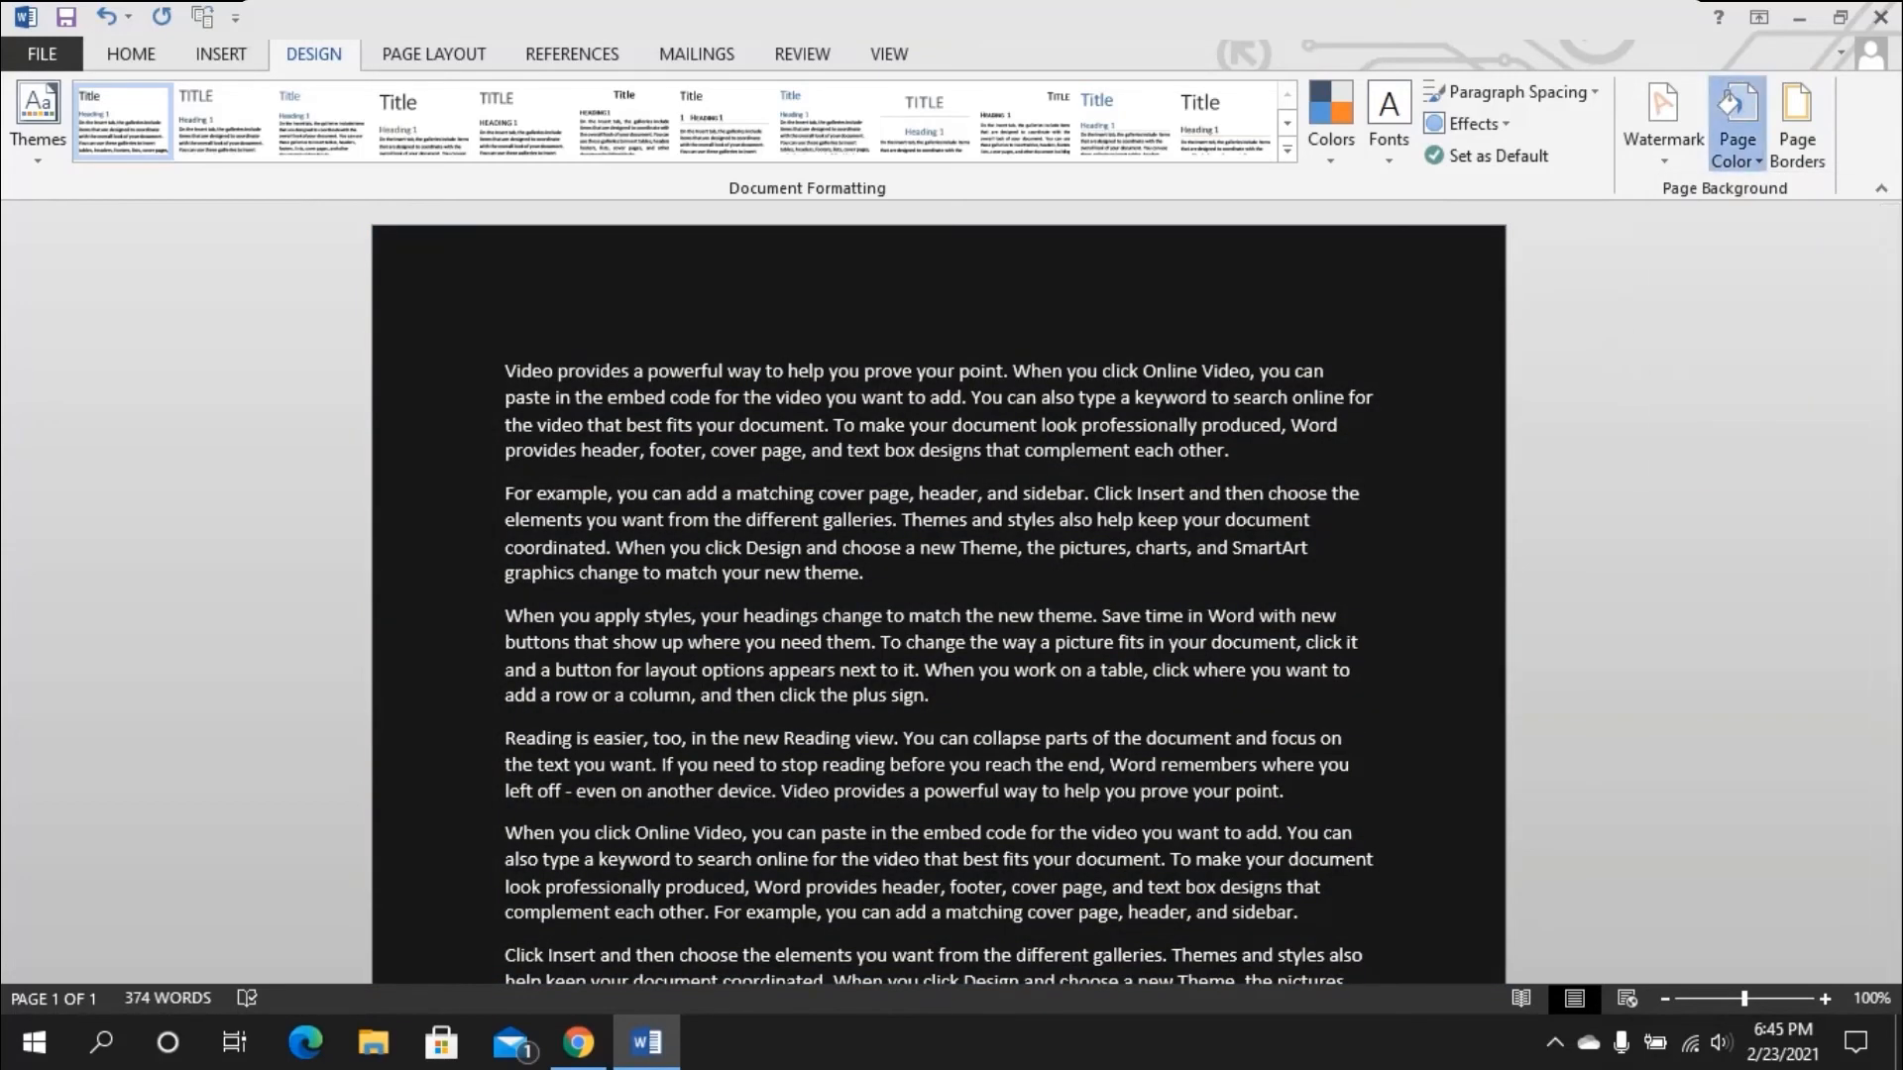
pyautogui.click(1737, 124)
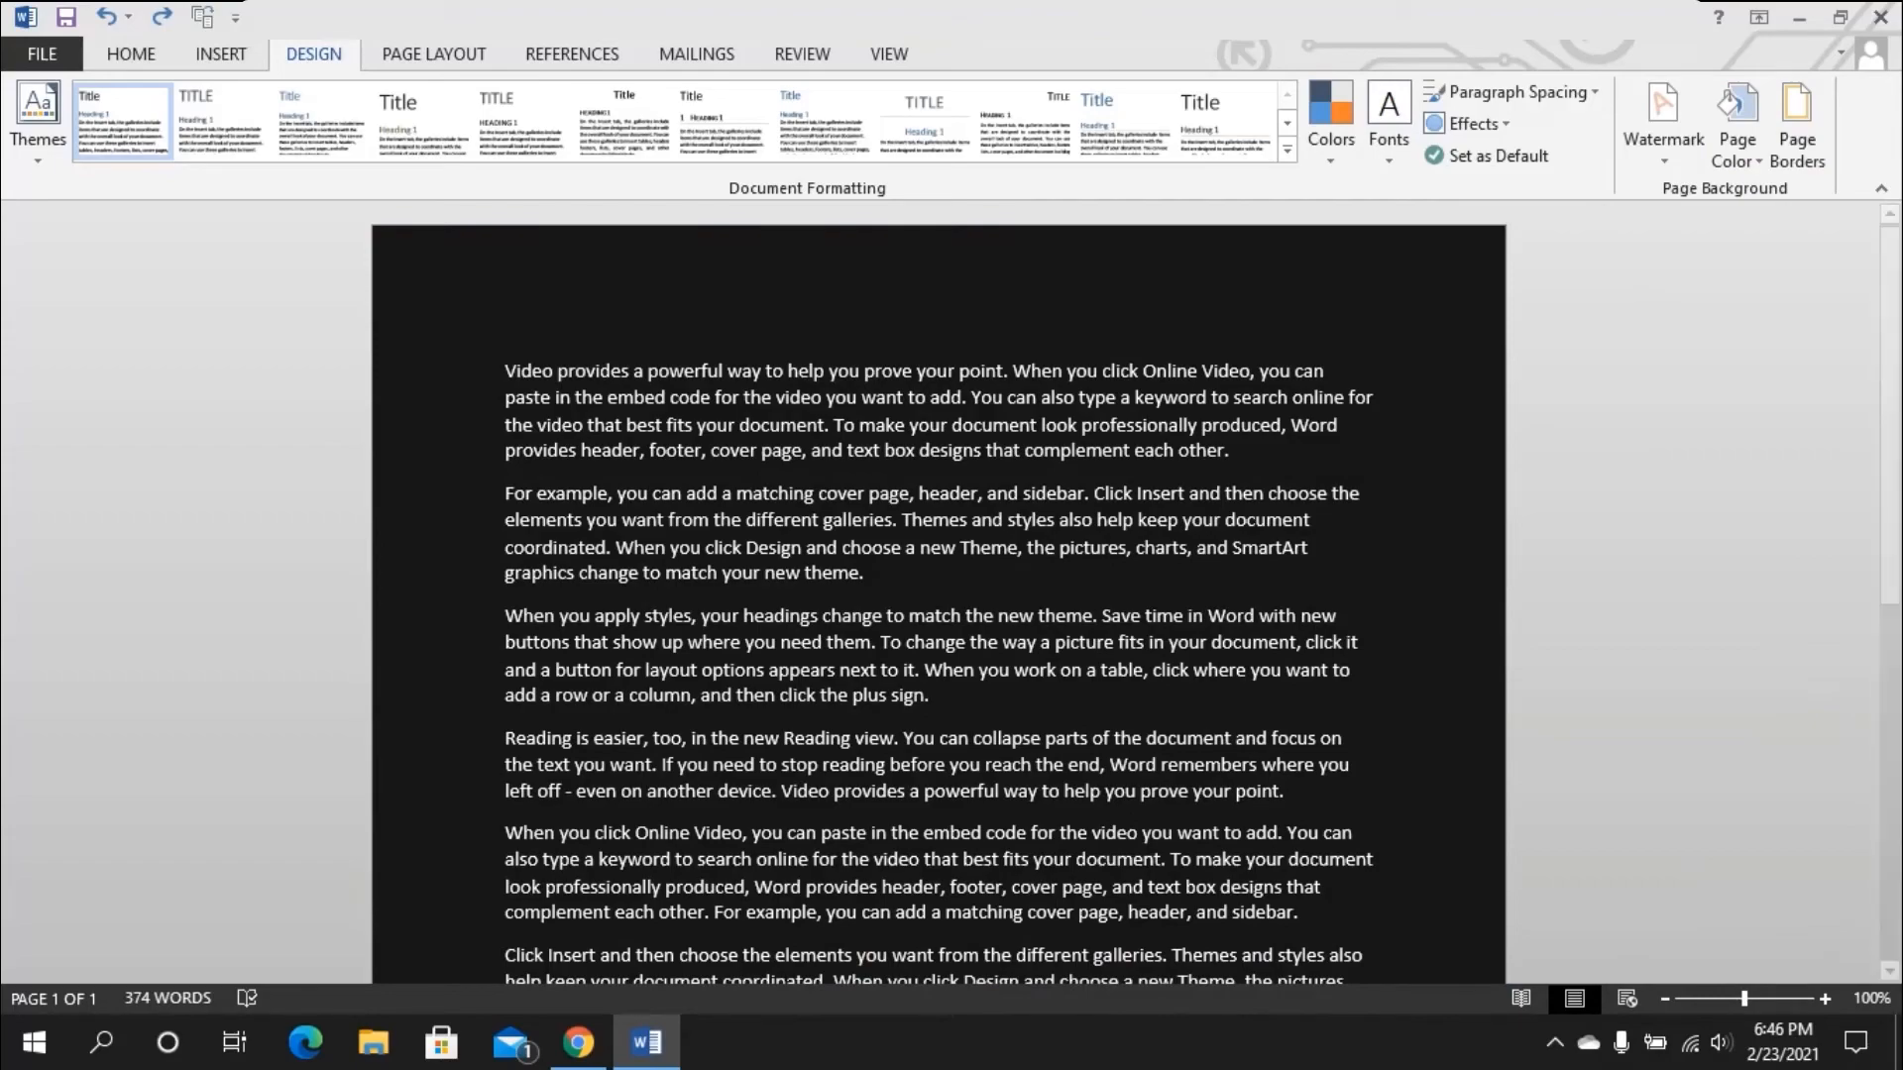
# Step: Fill the page background with the picture SkillsBuild Logo 500x150 from the Desktop, using the page color's fill effects
pyautogui.click(1737, 114)
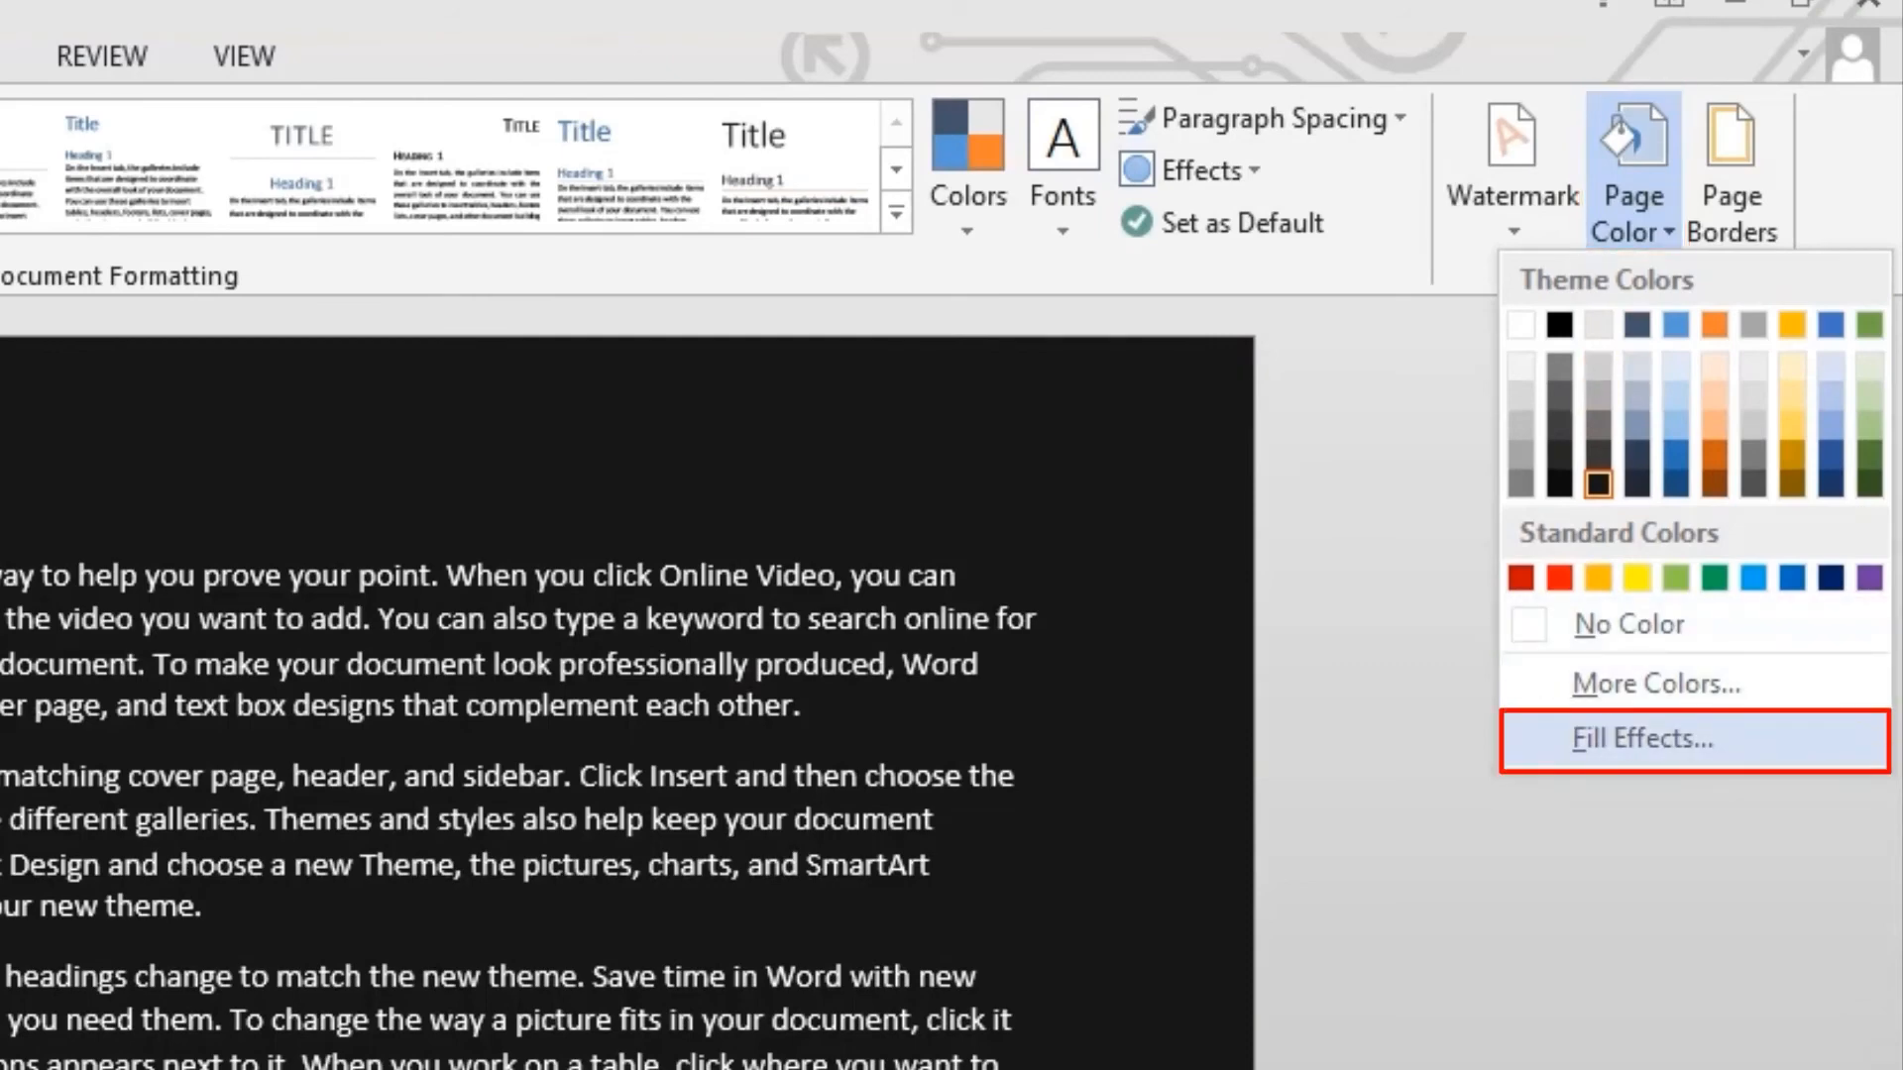
pyautogui.click(1643, 738)
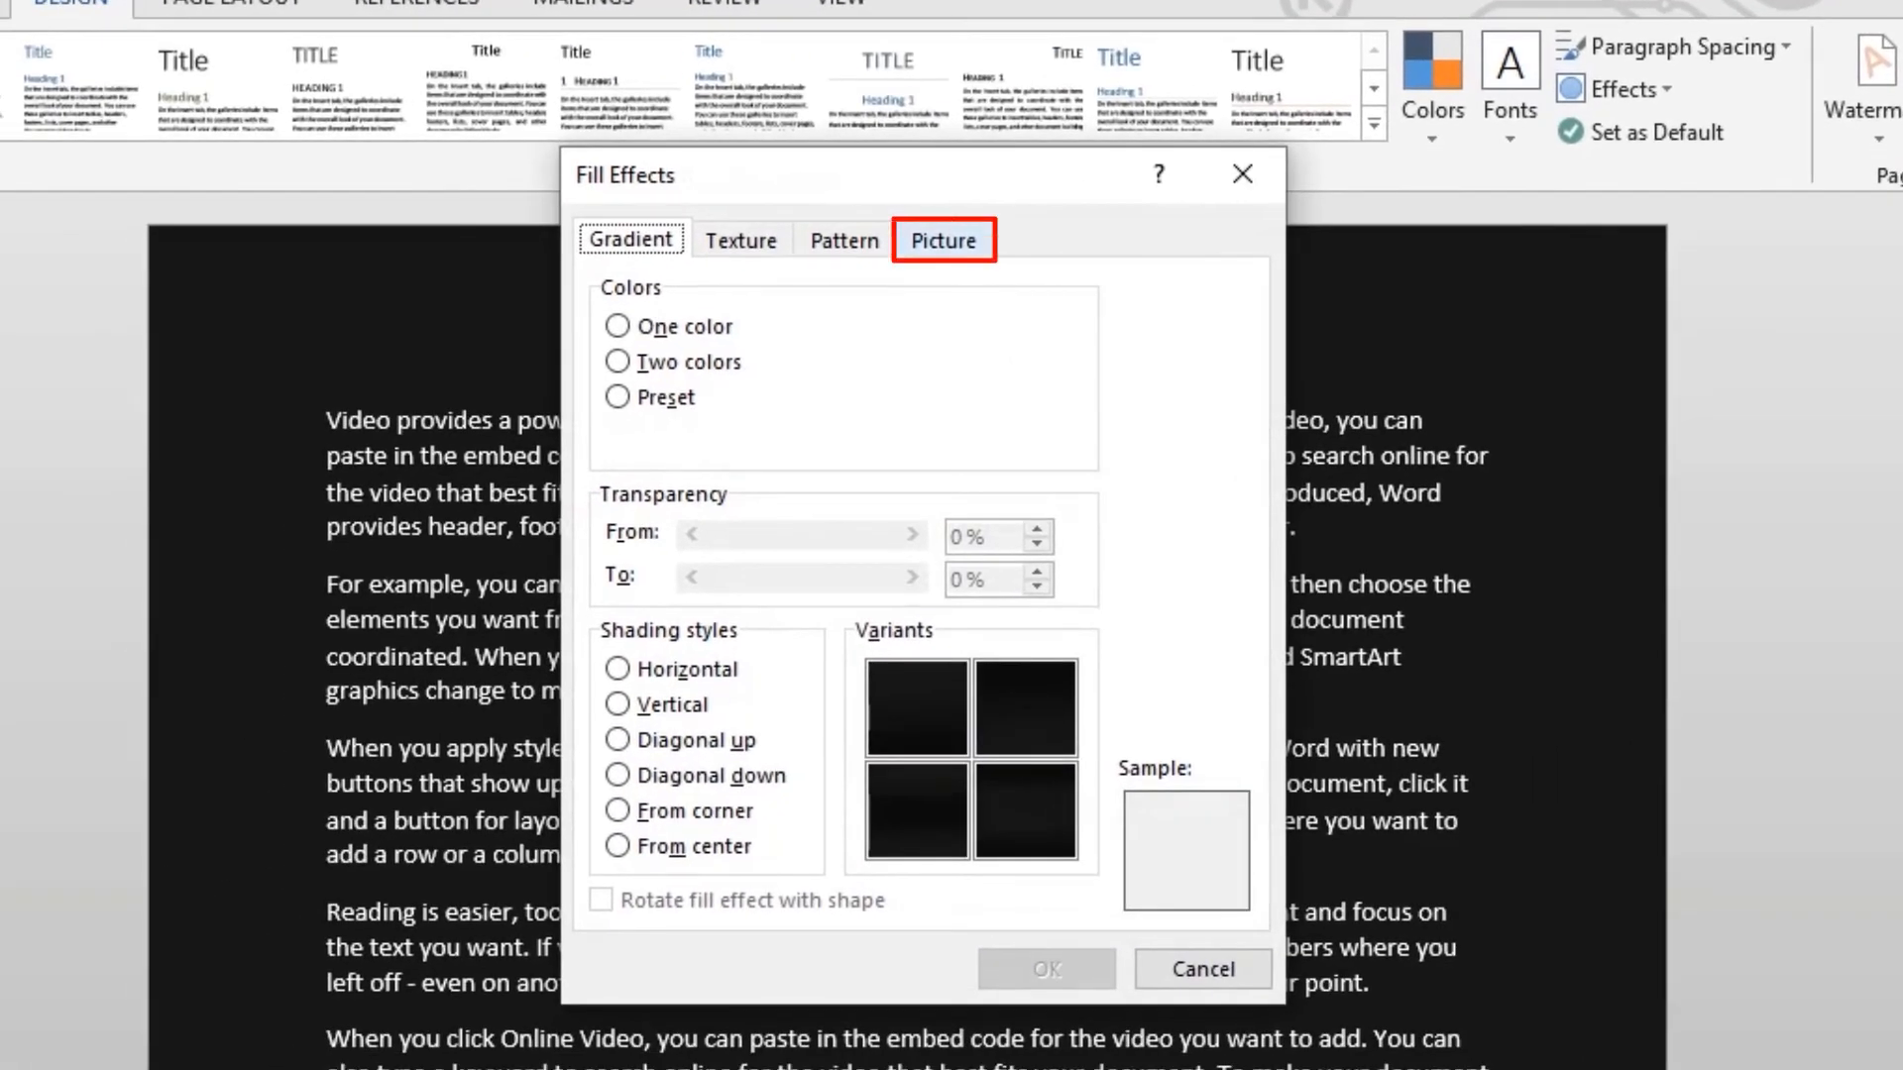
pyautogui.click(943, 240)
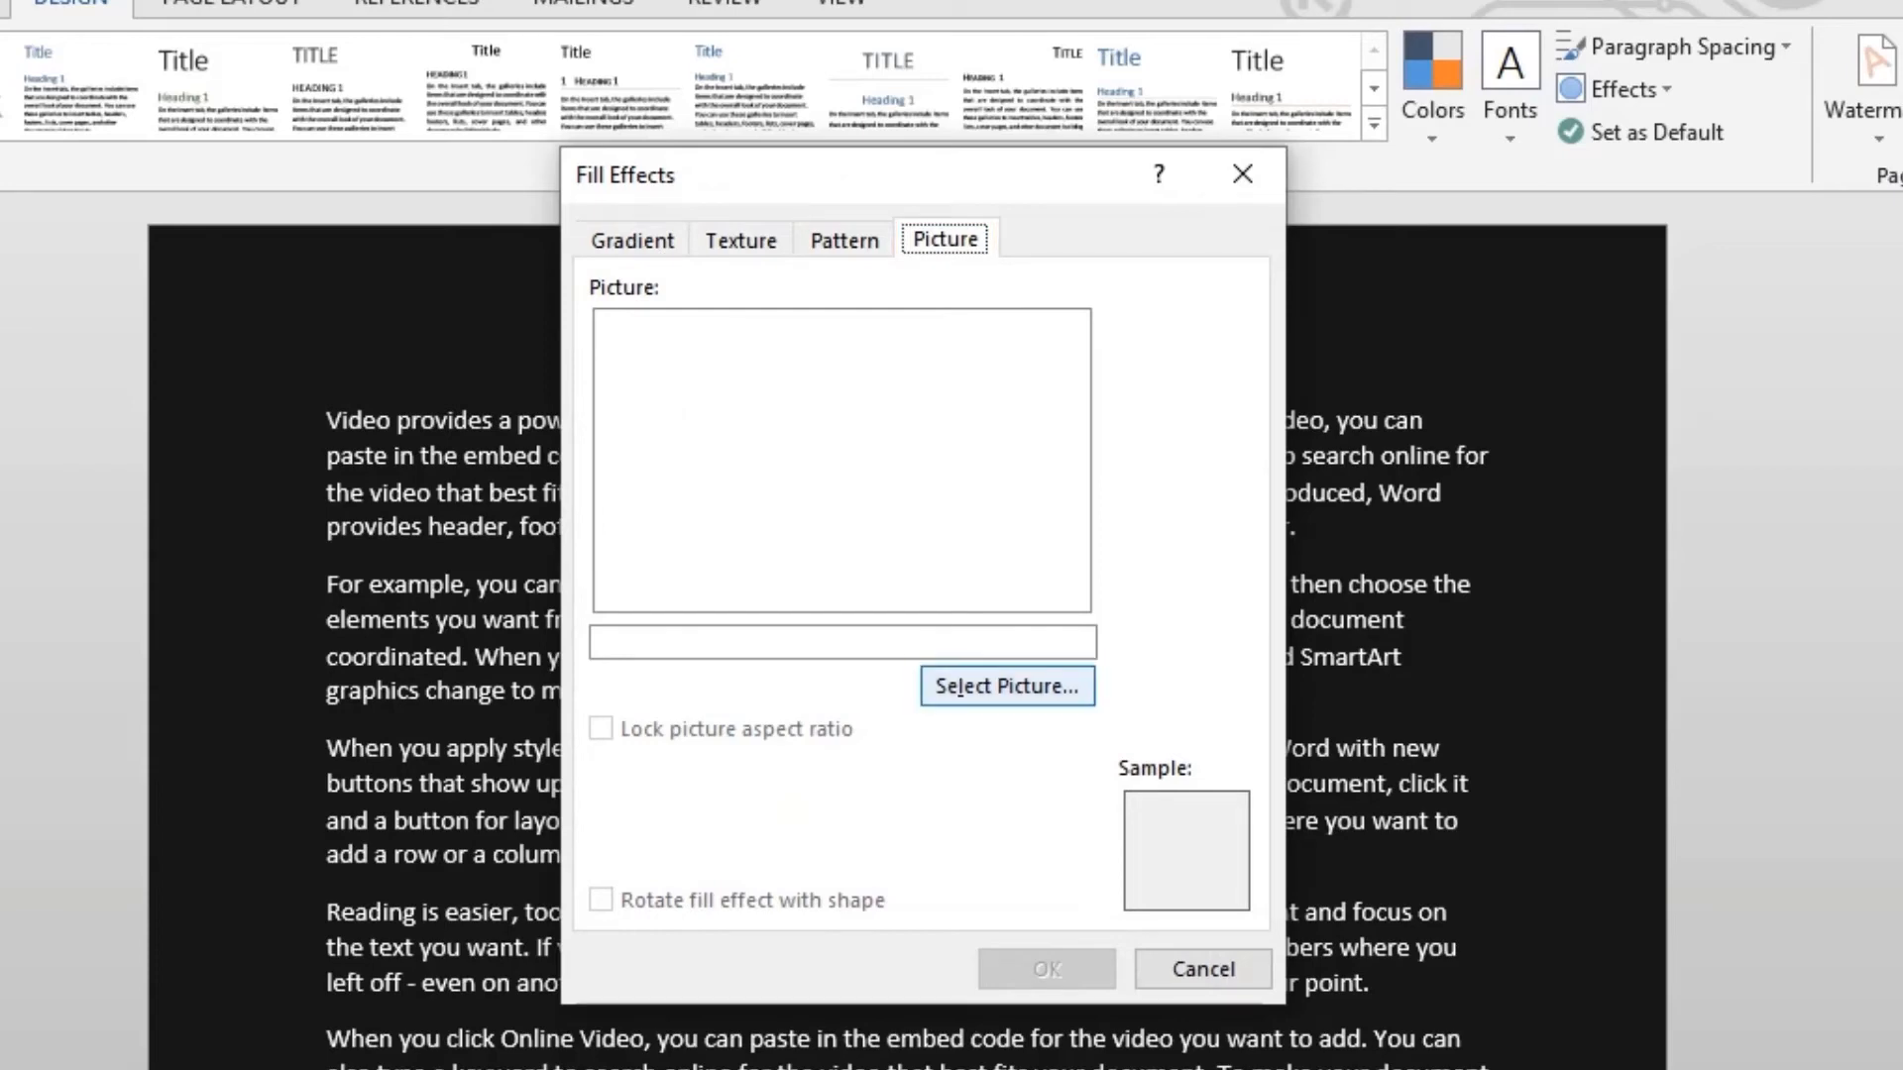
pyautogui.click(1007, 686)
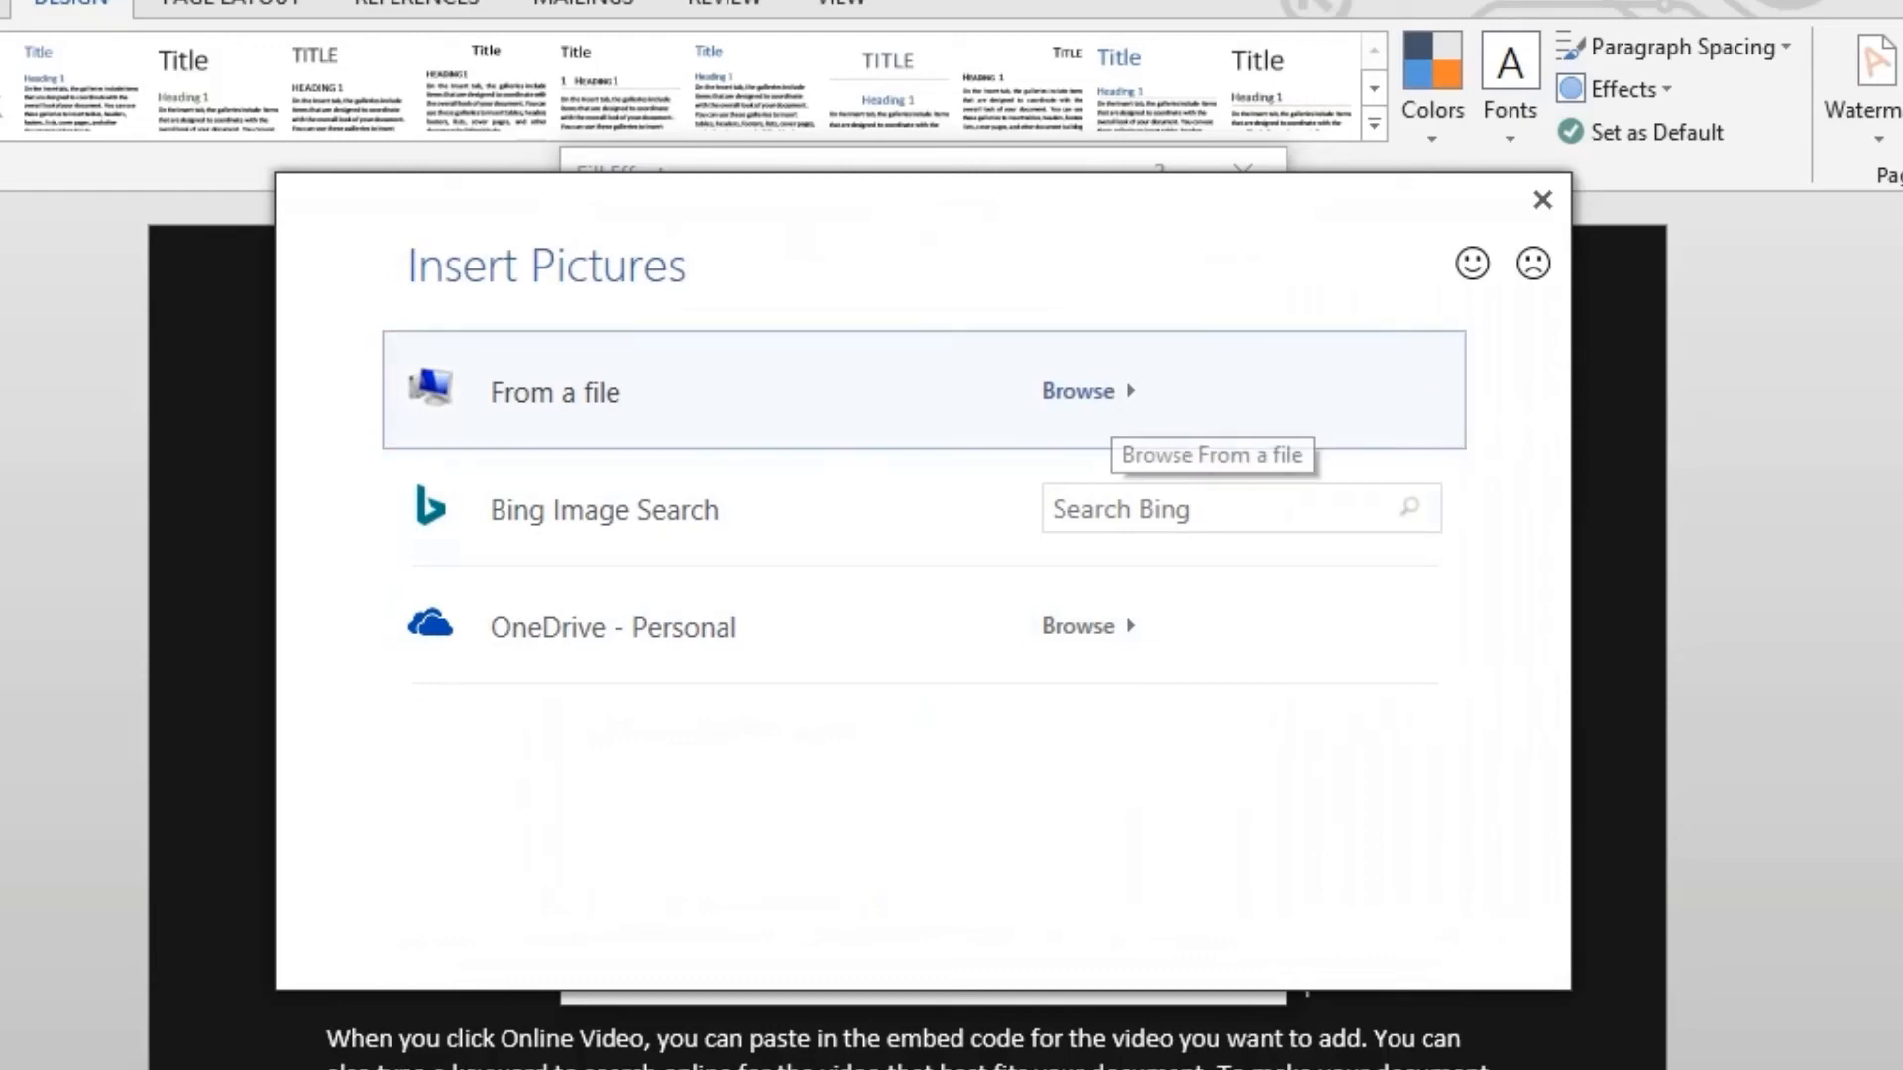
pyautogui.click(1103, 393)
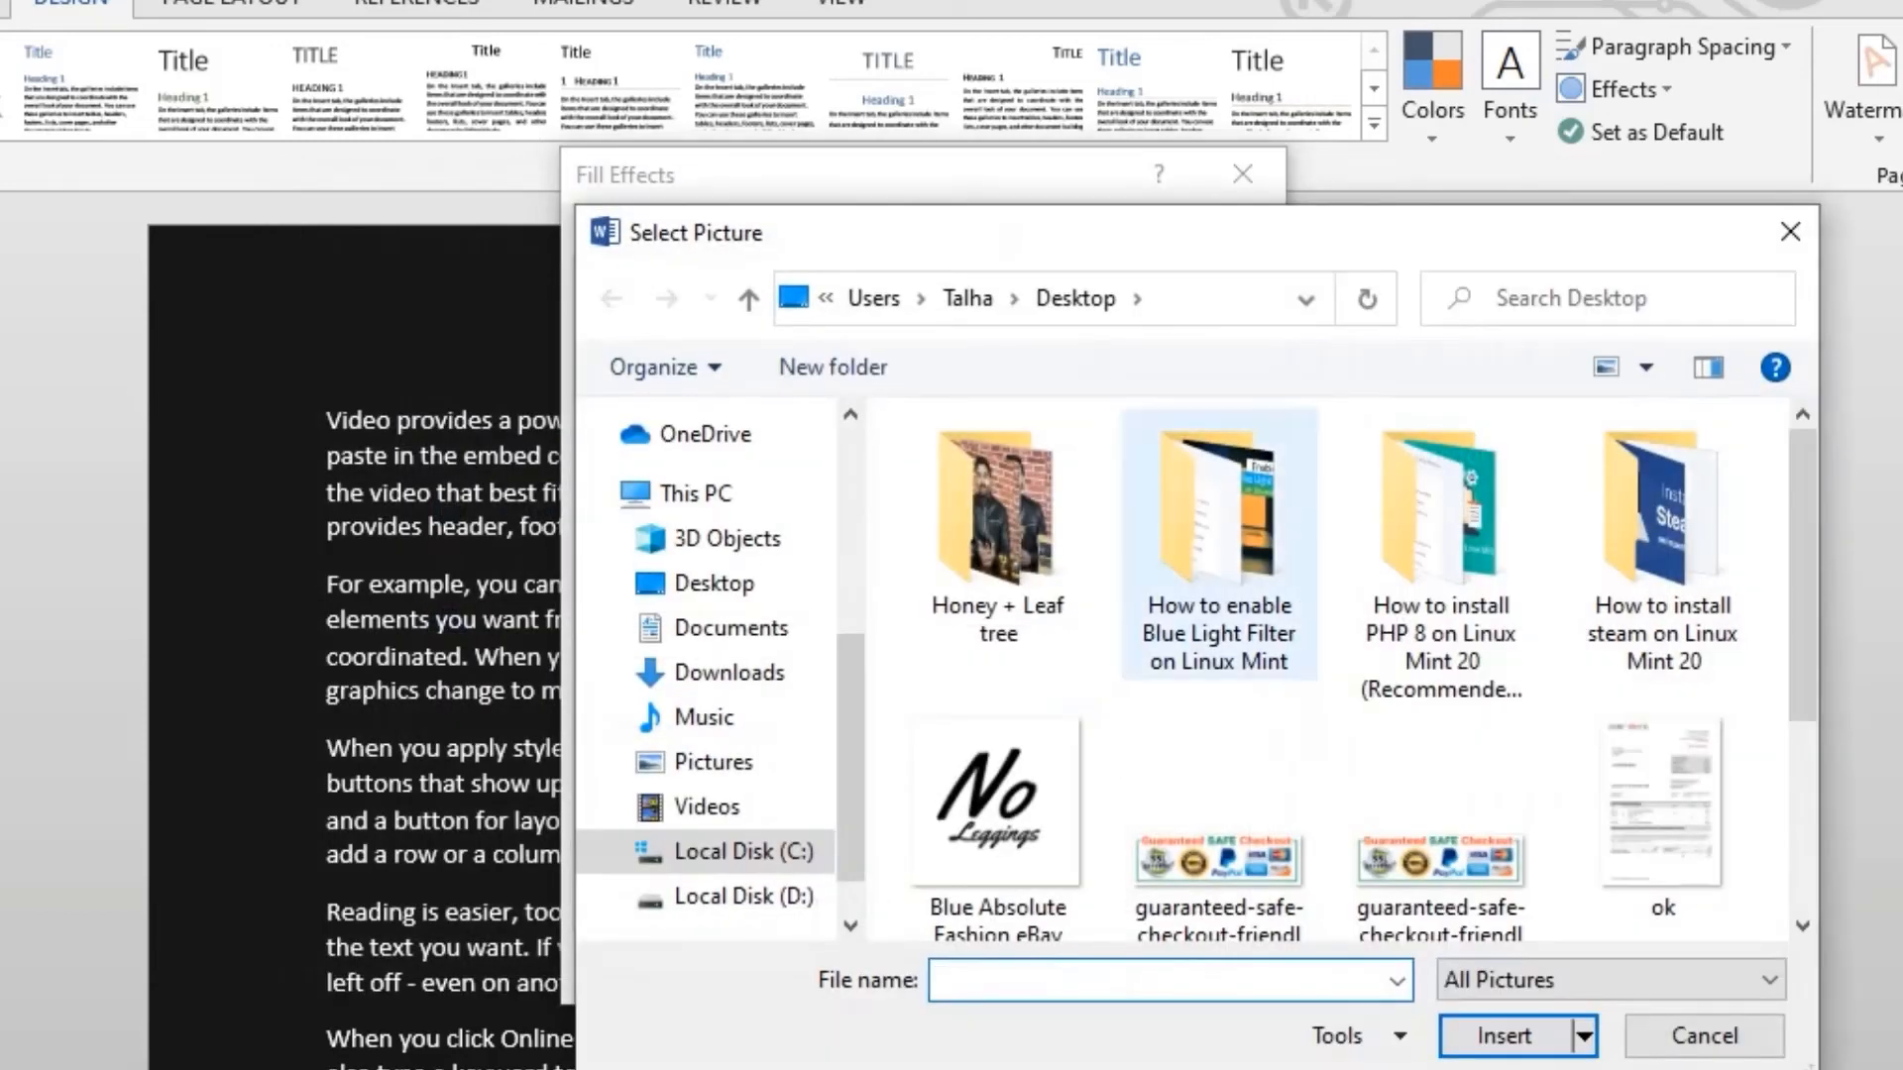
pyautogui.scroll(-3, 1001, 813)
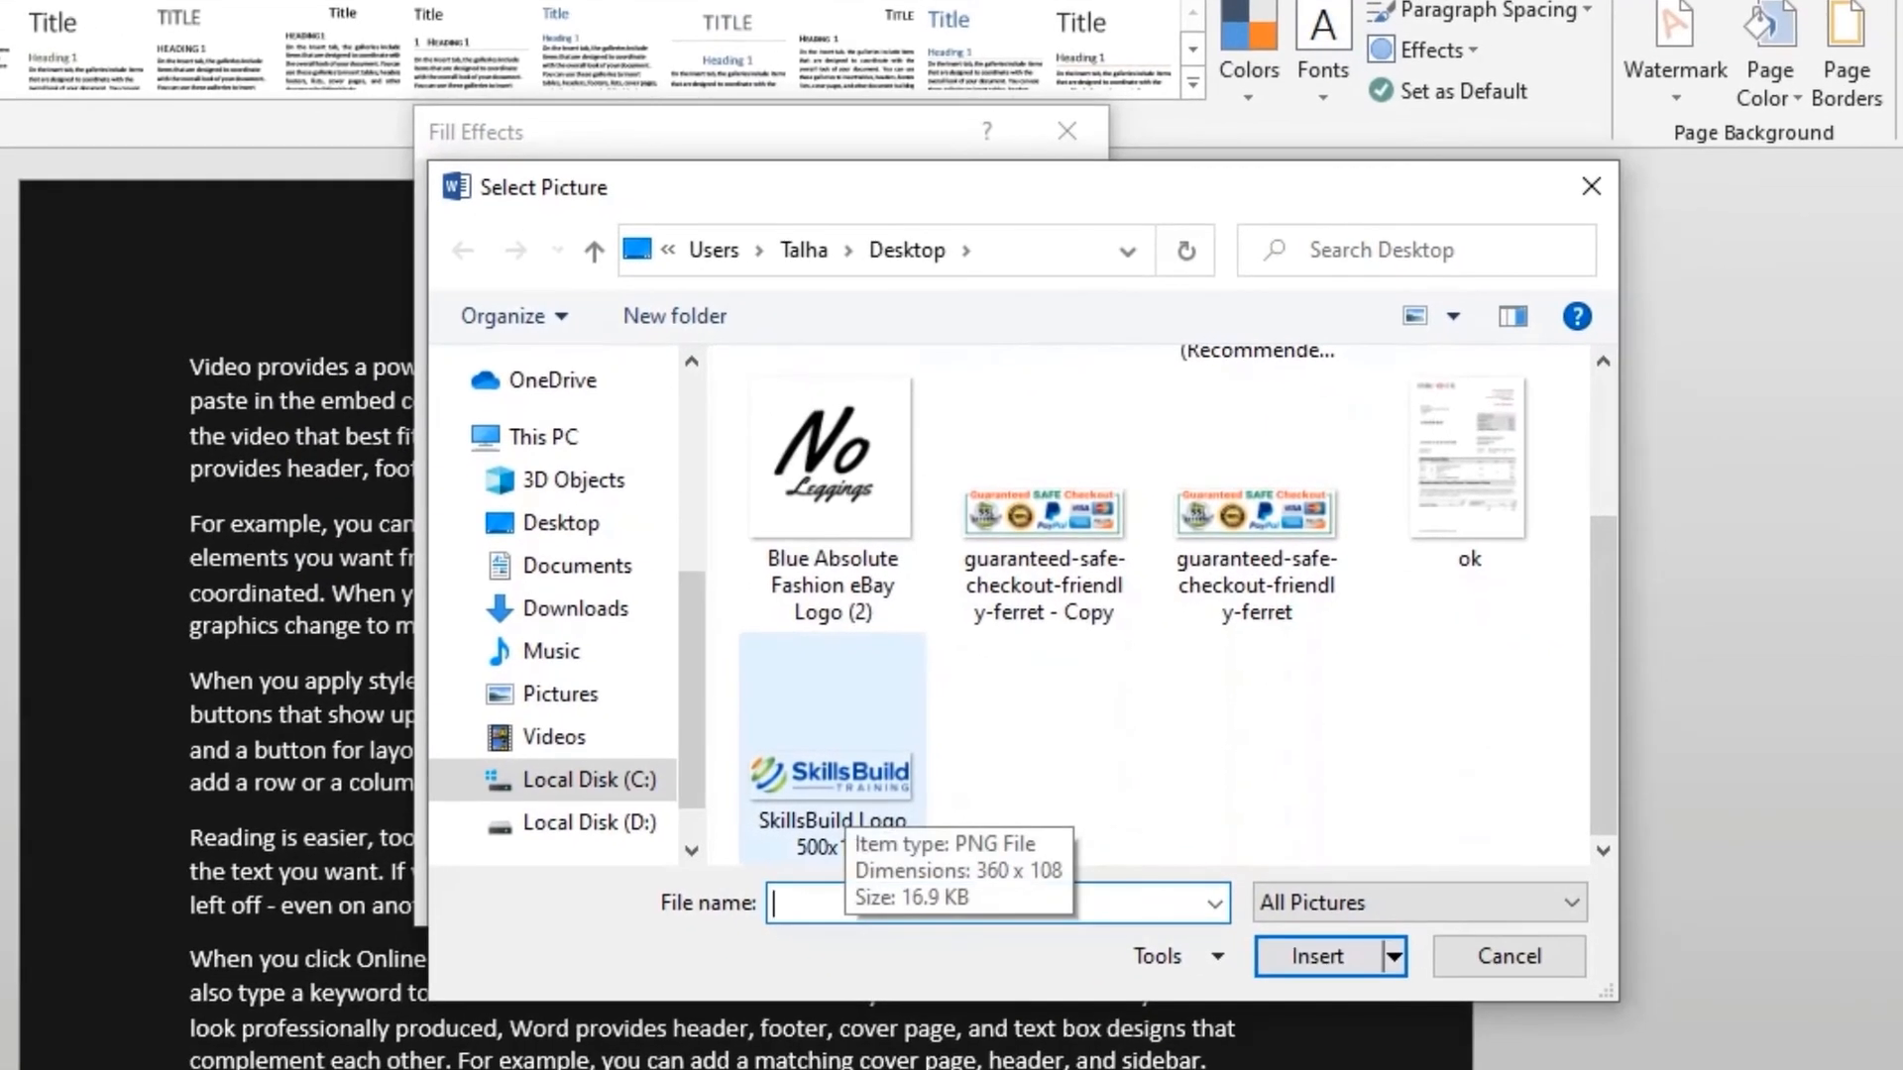
pyautogui.doubleClick(841, 783)
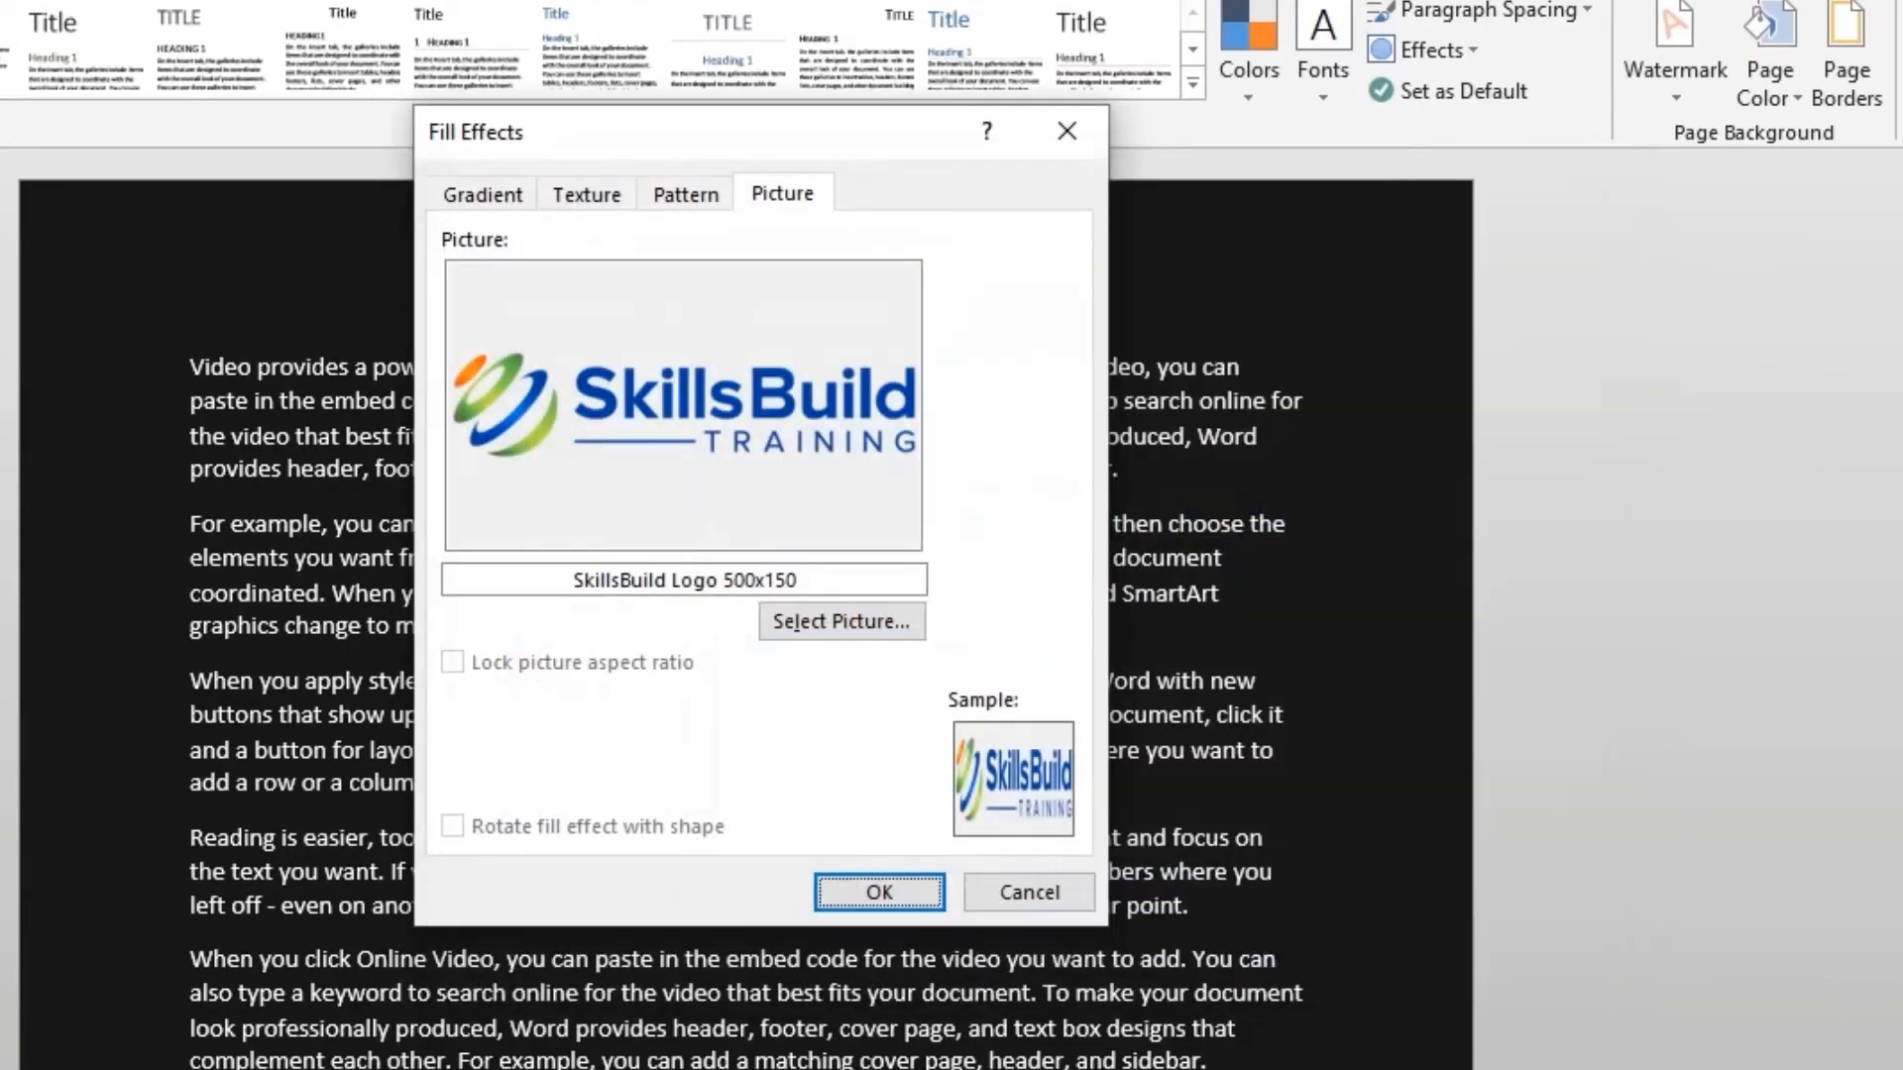
pyautogui.click(879, 893)
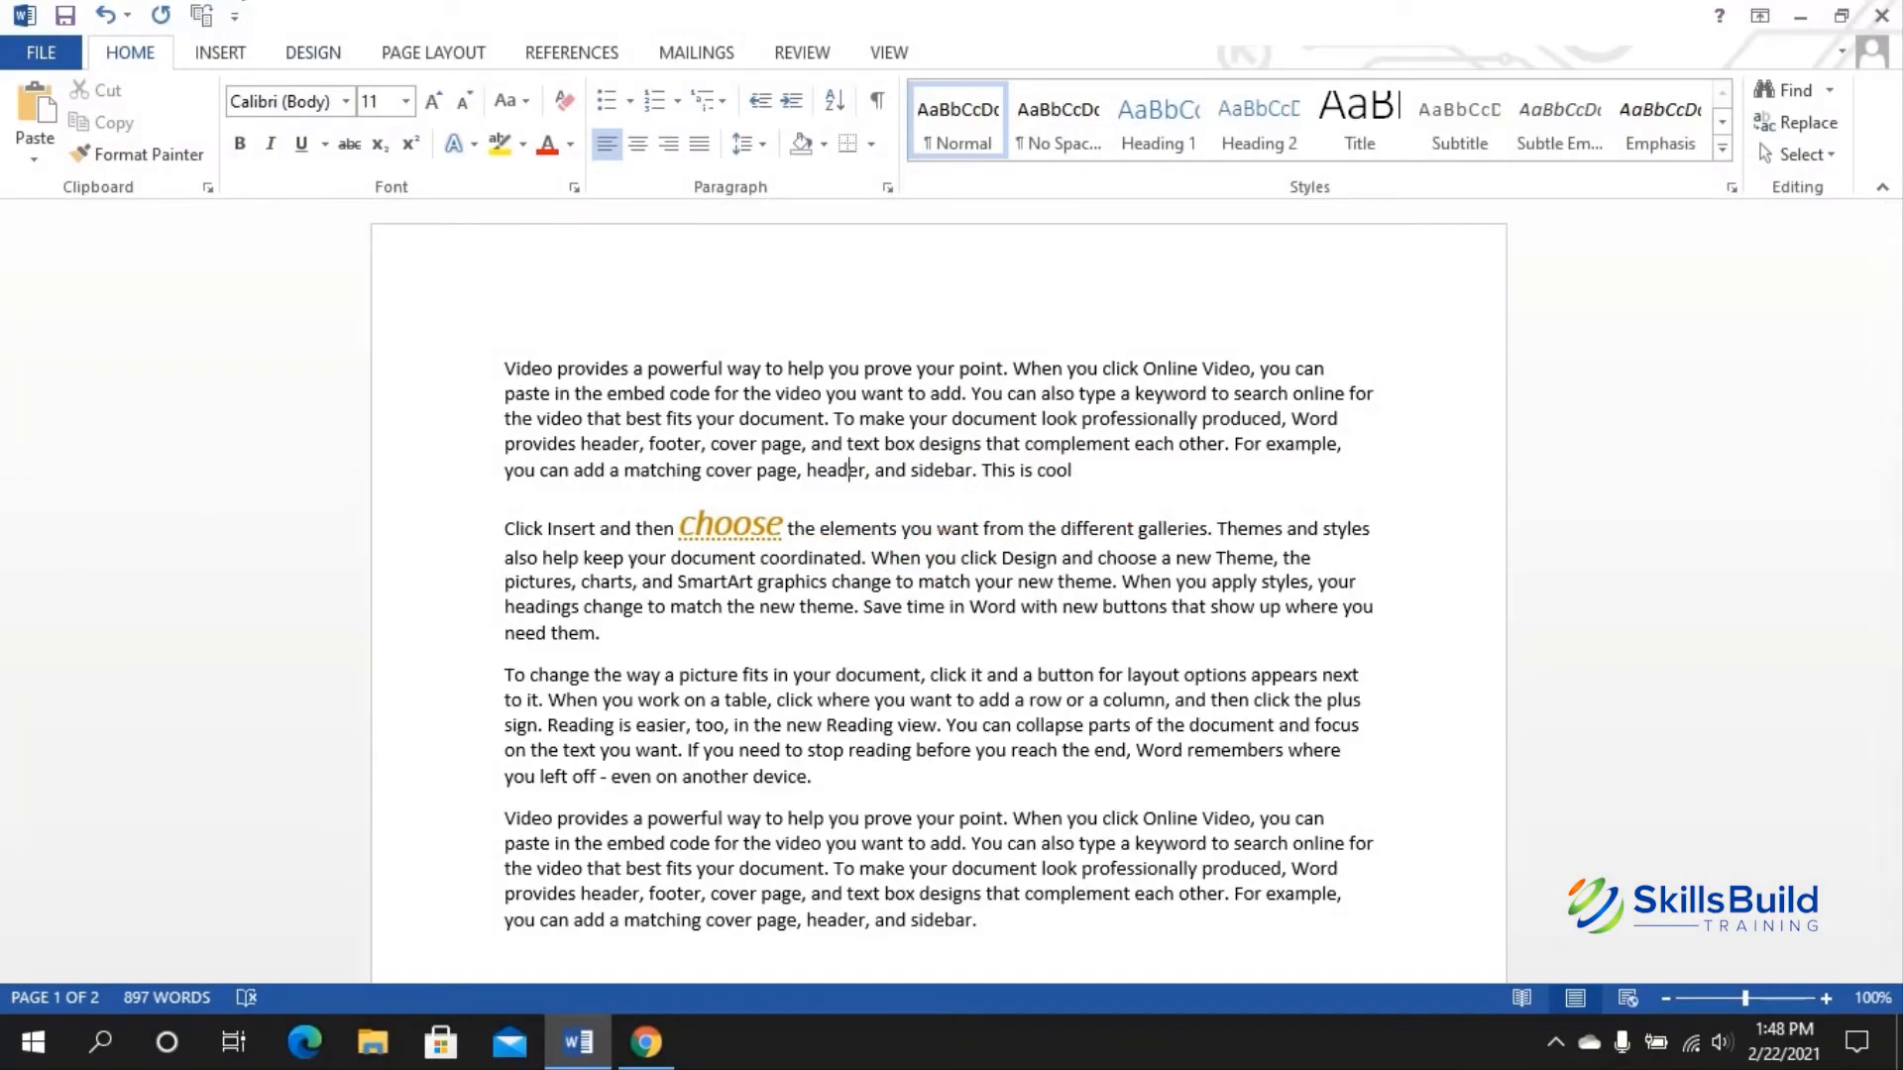
# Step: Insert a screen clipping of the Bing results page for "powerful" at the cursor in the first paragraph
pyautogui.click(220, 52)
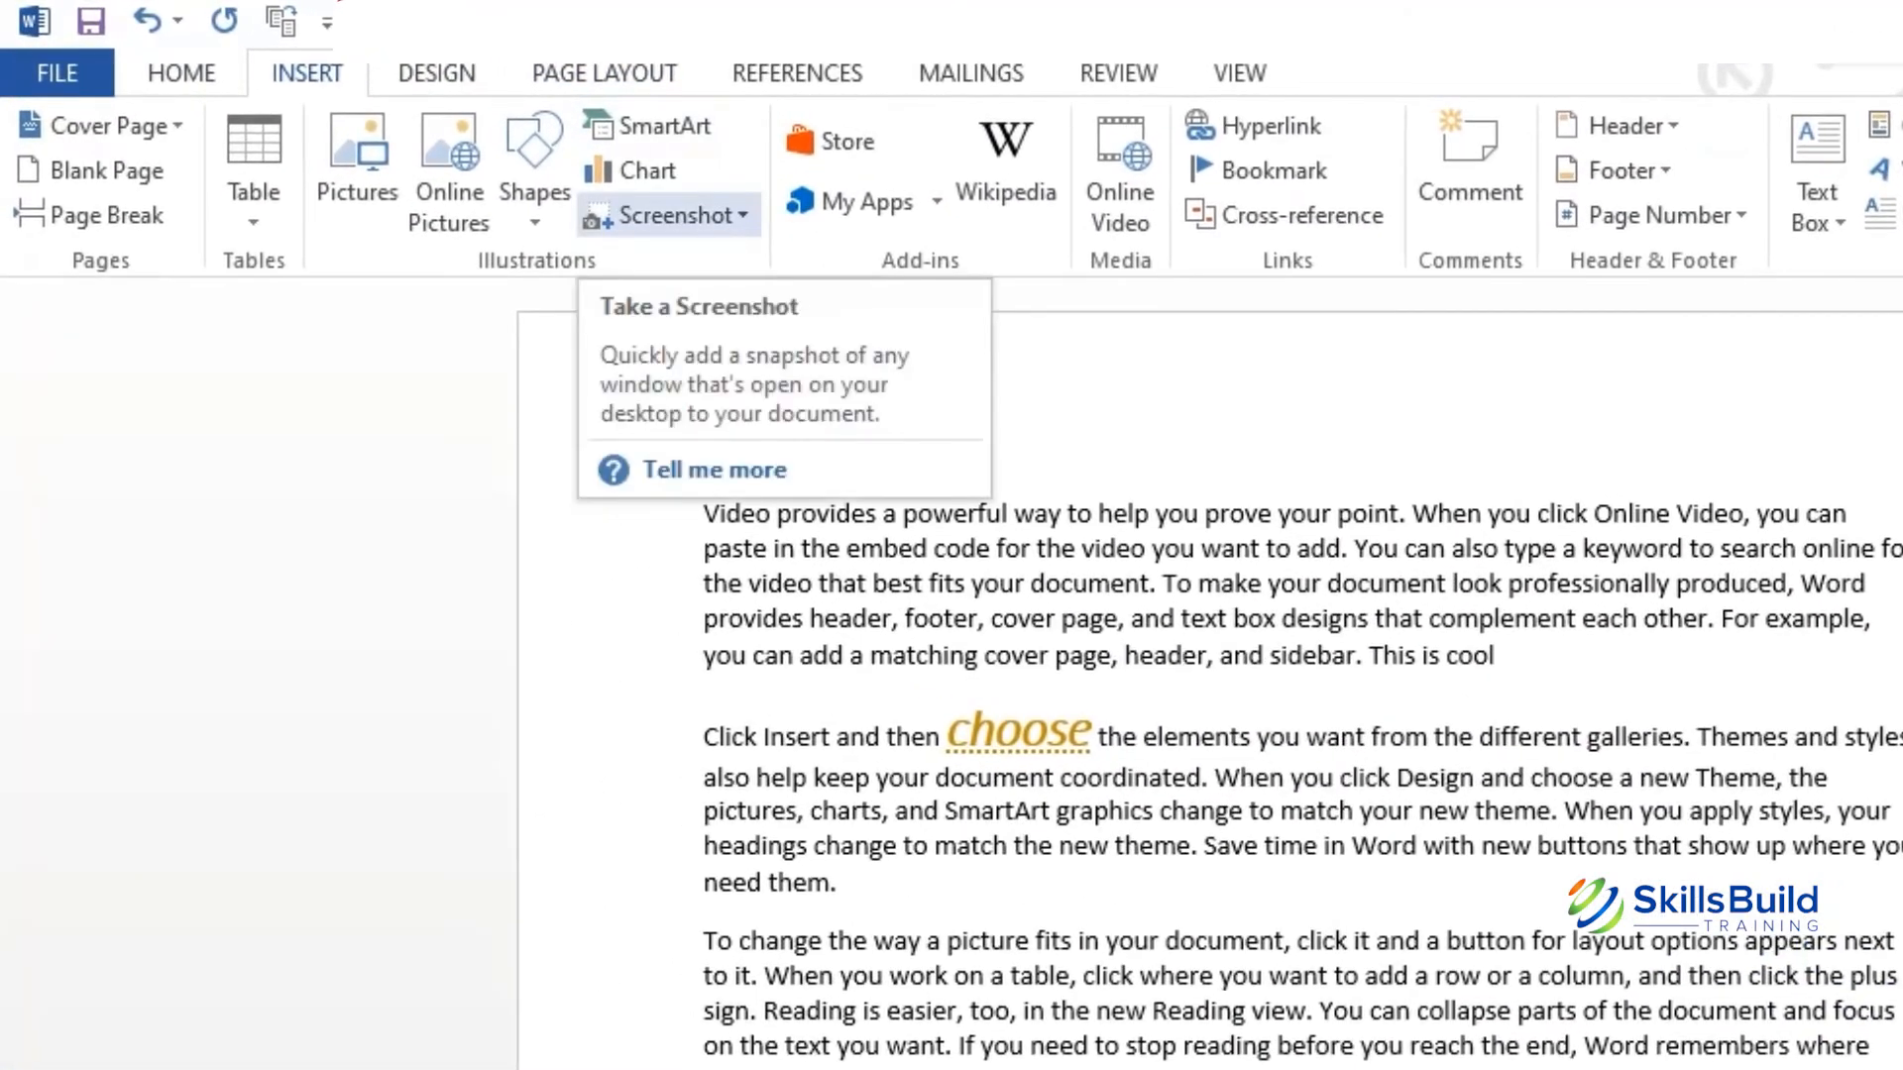
pyautogui.click(675, 215)
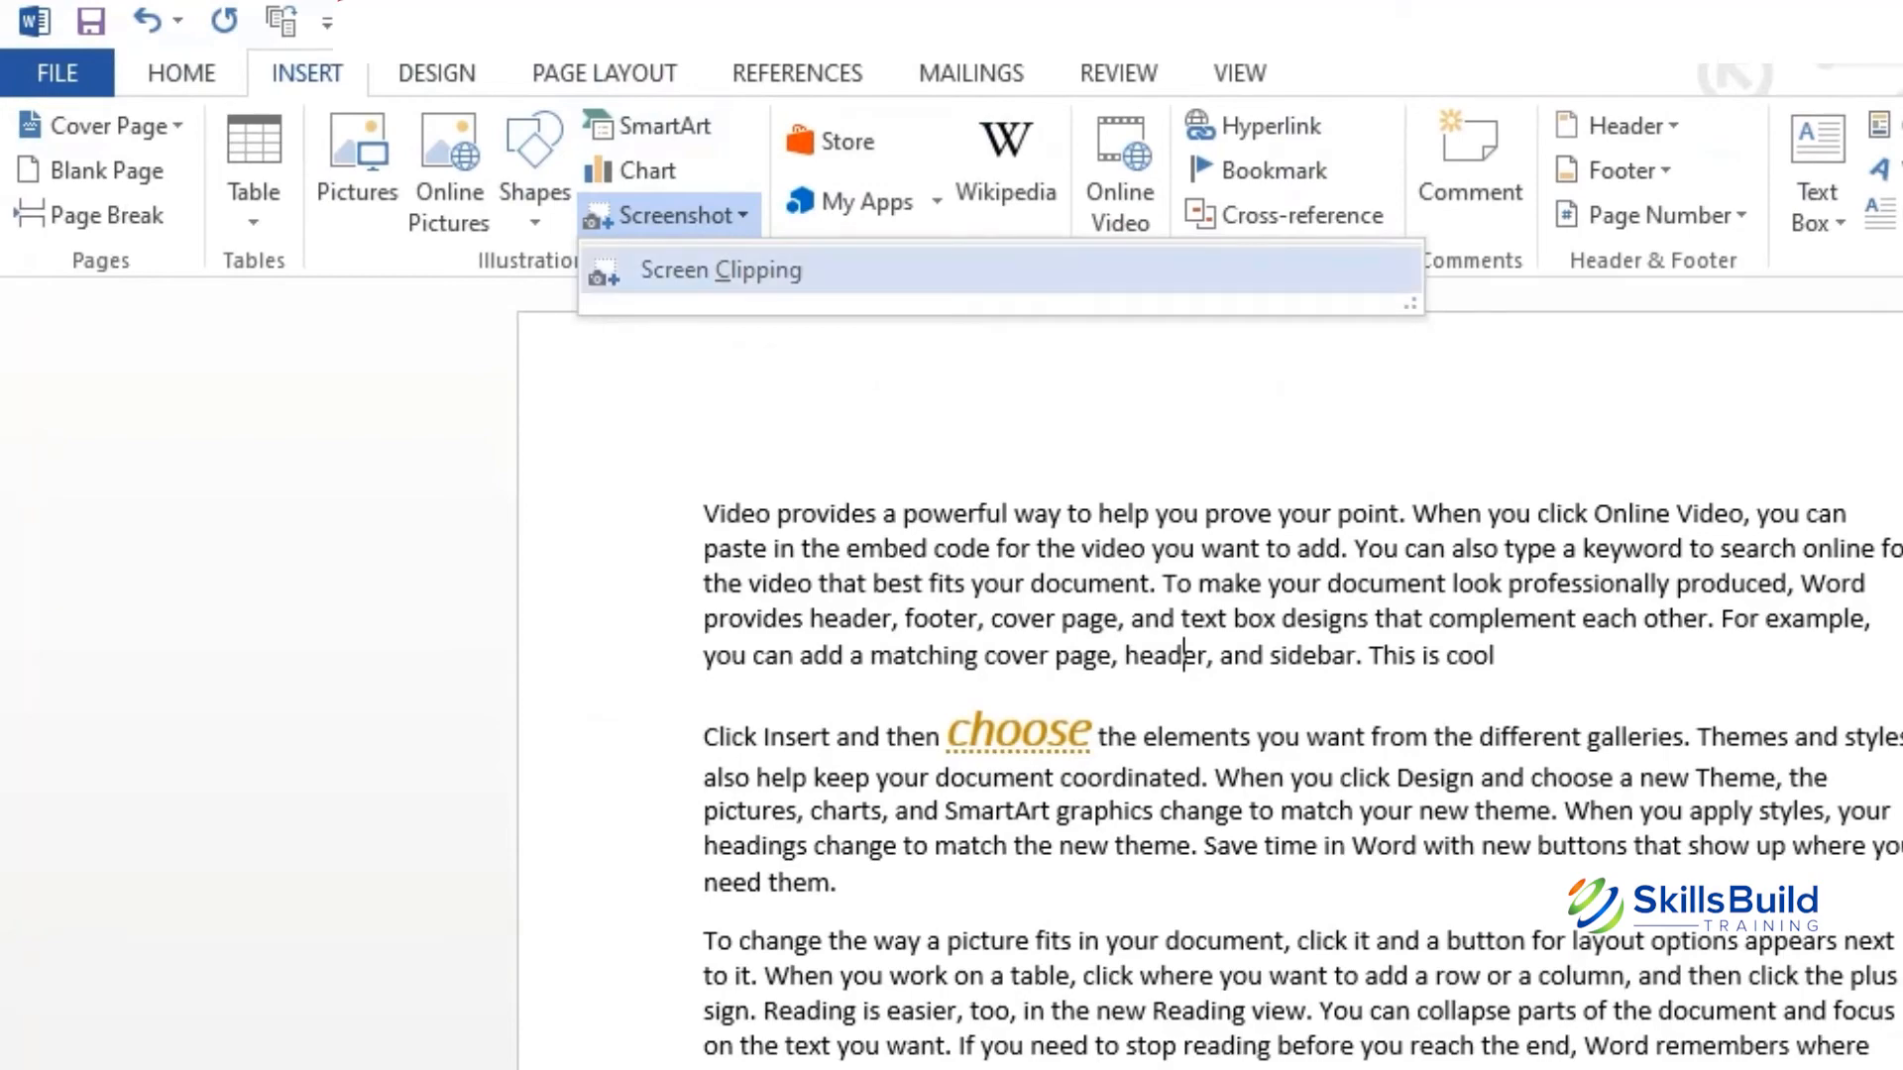
pyautogui.click(720, 270)
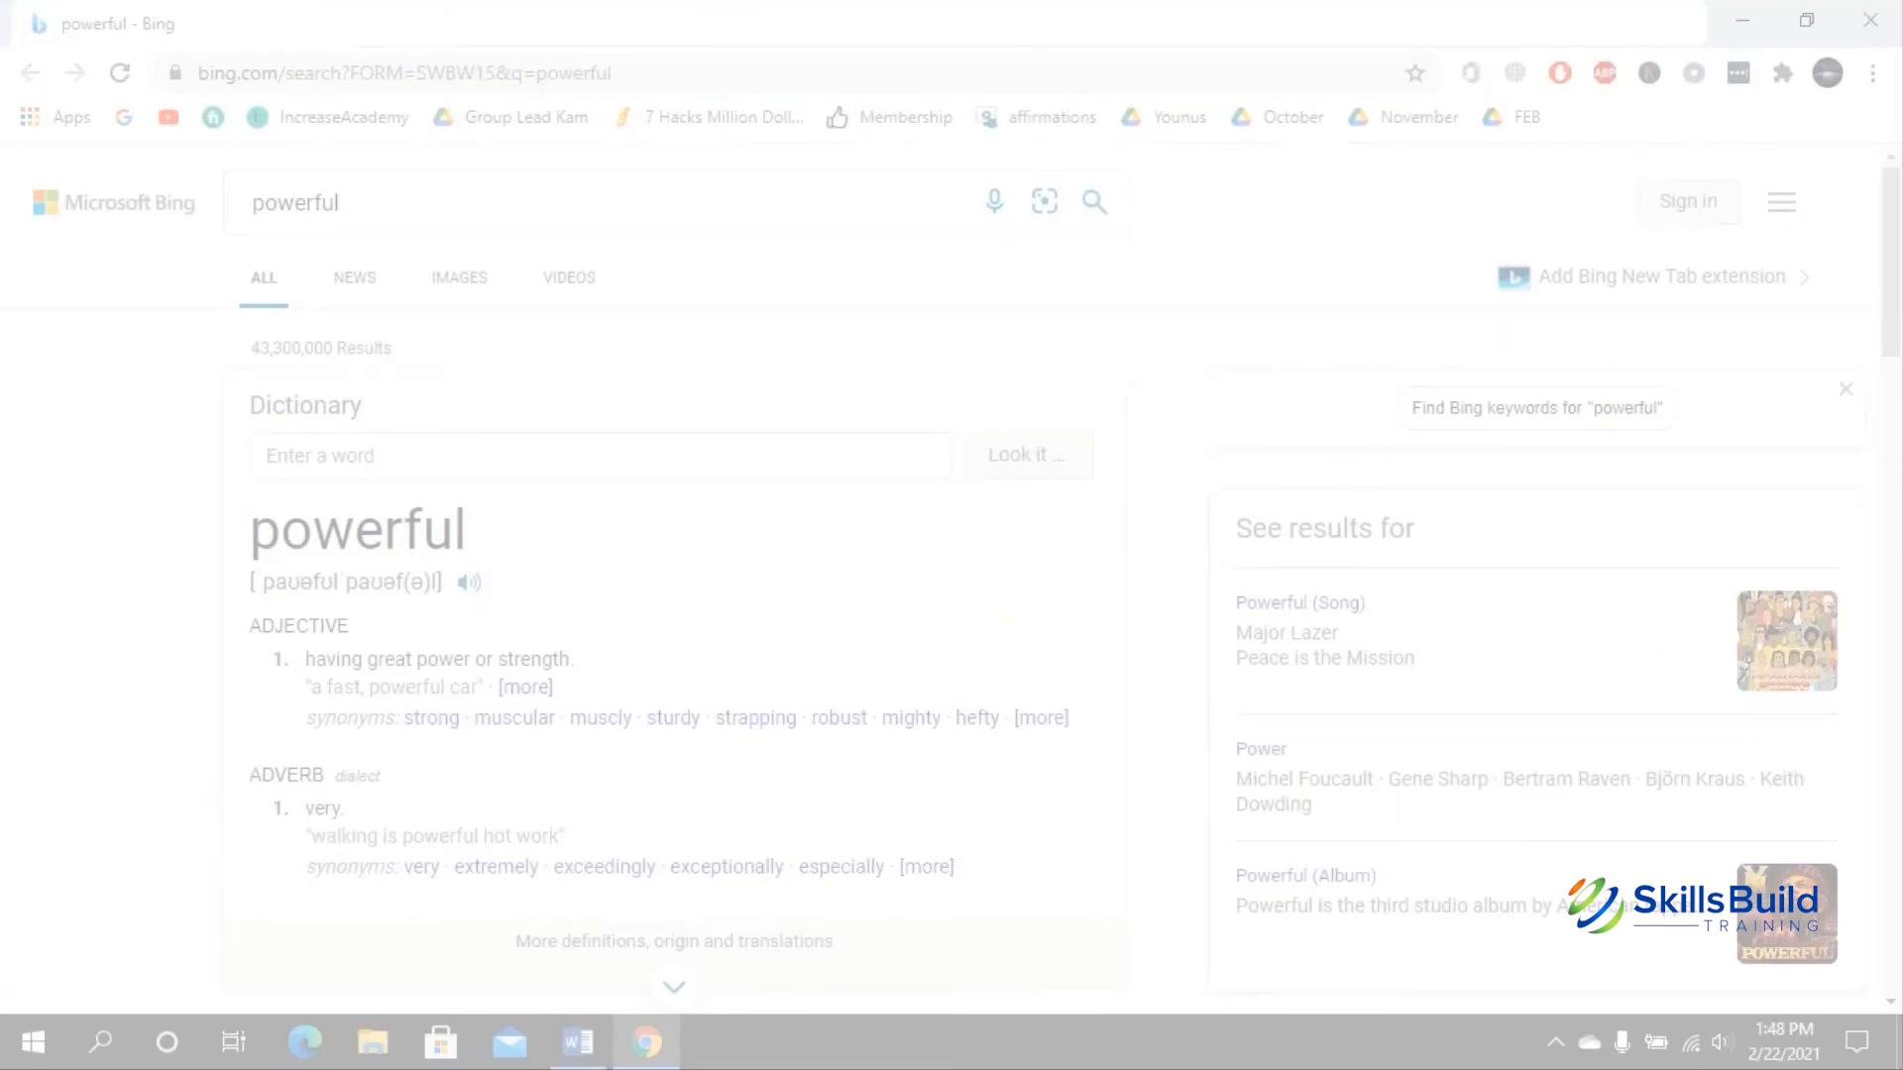
pyautogui.moveTo(2, 63); pyautogui.dragTo(1898, 825)
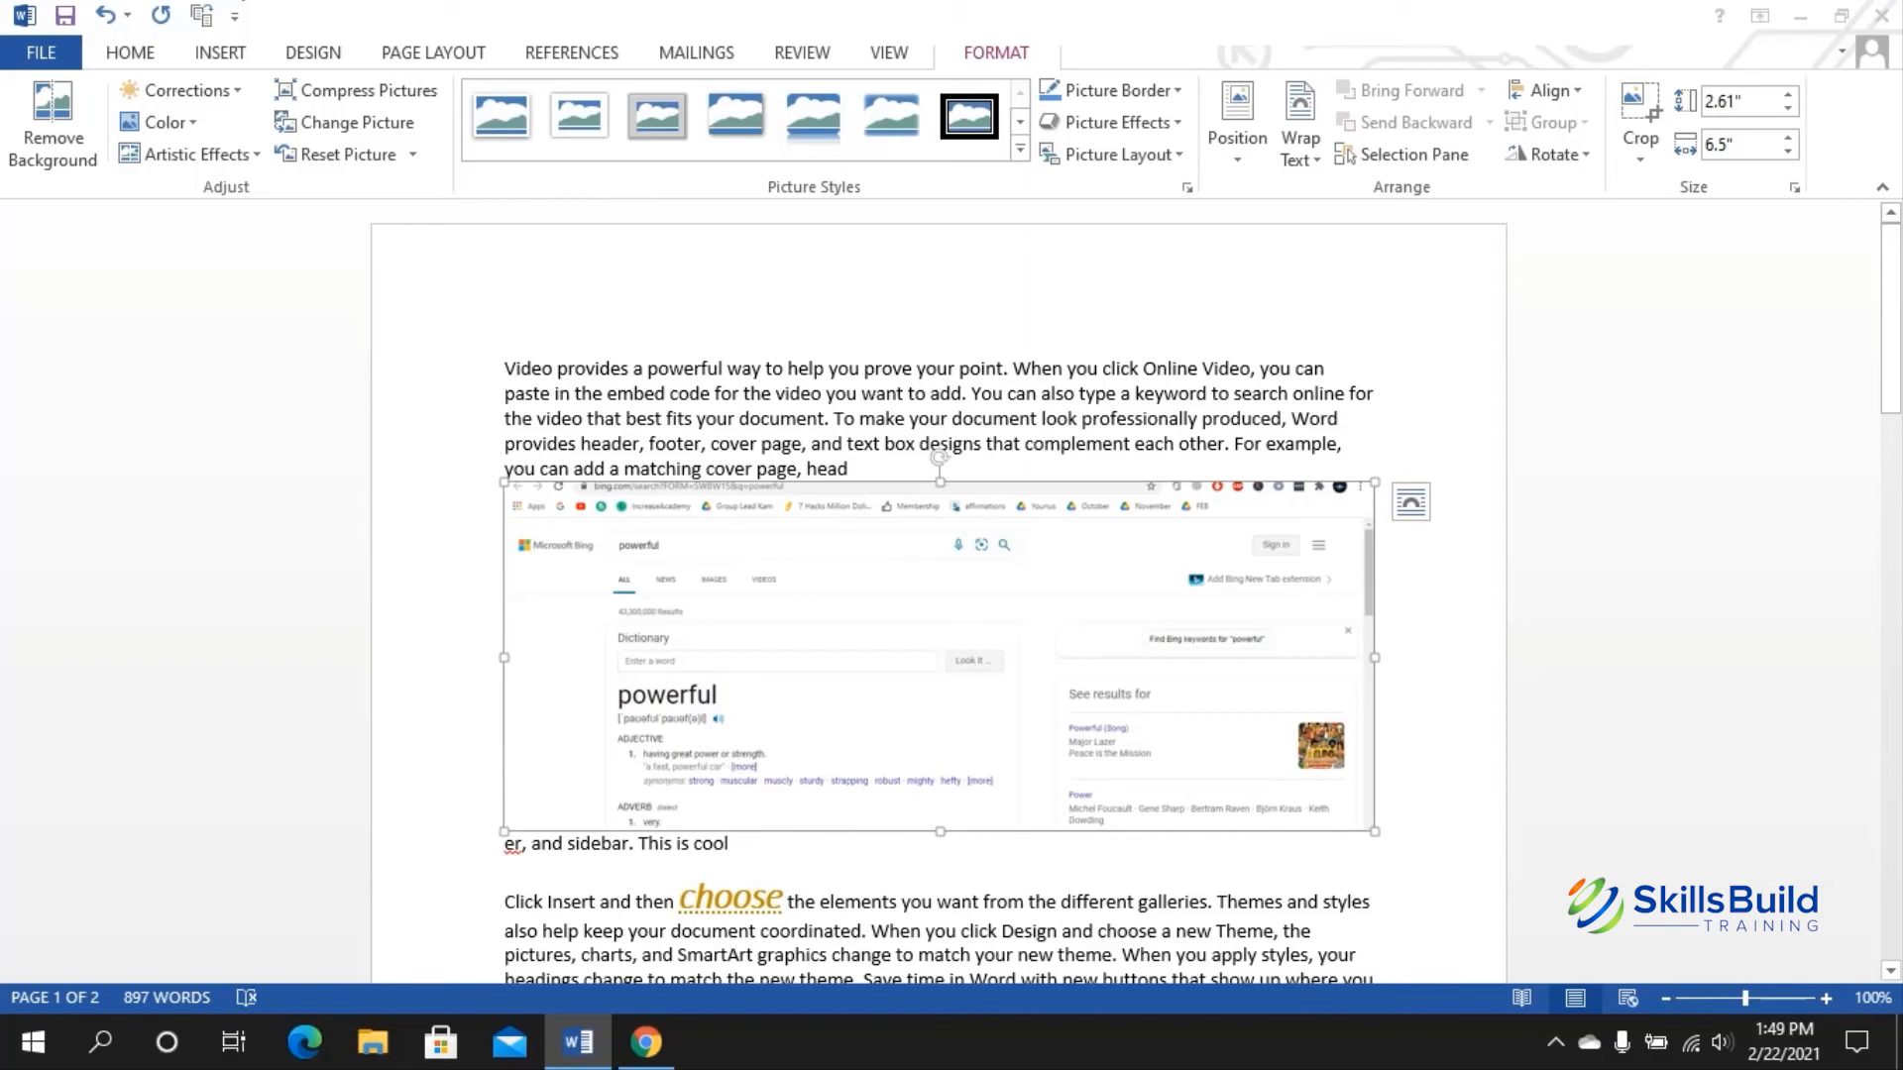
pyautogui.click(220, 53)
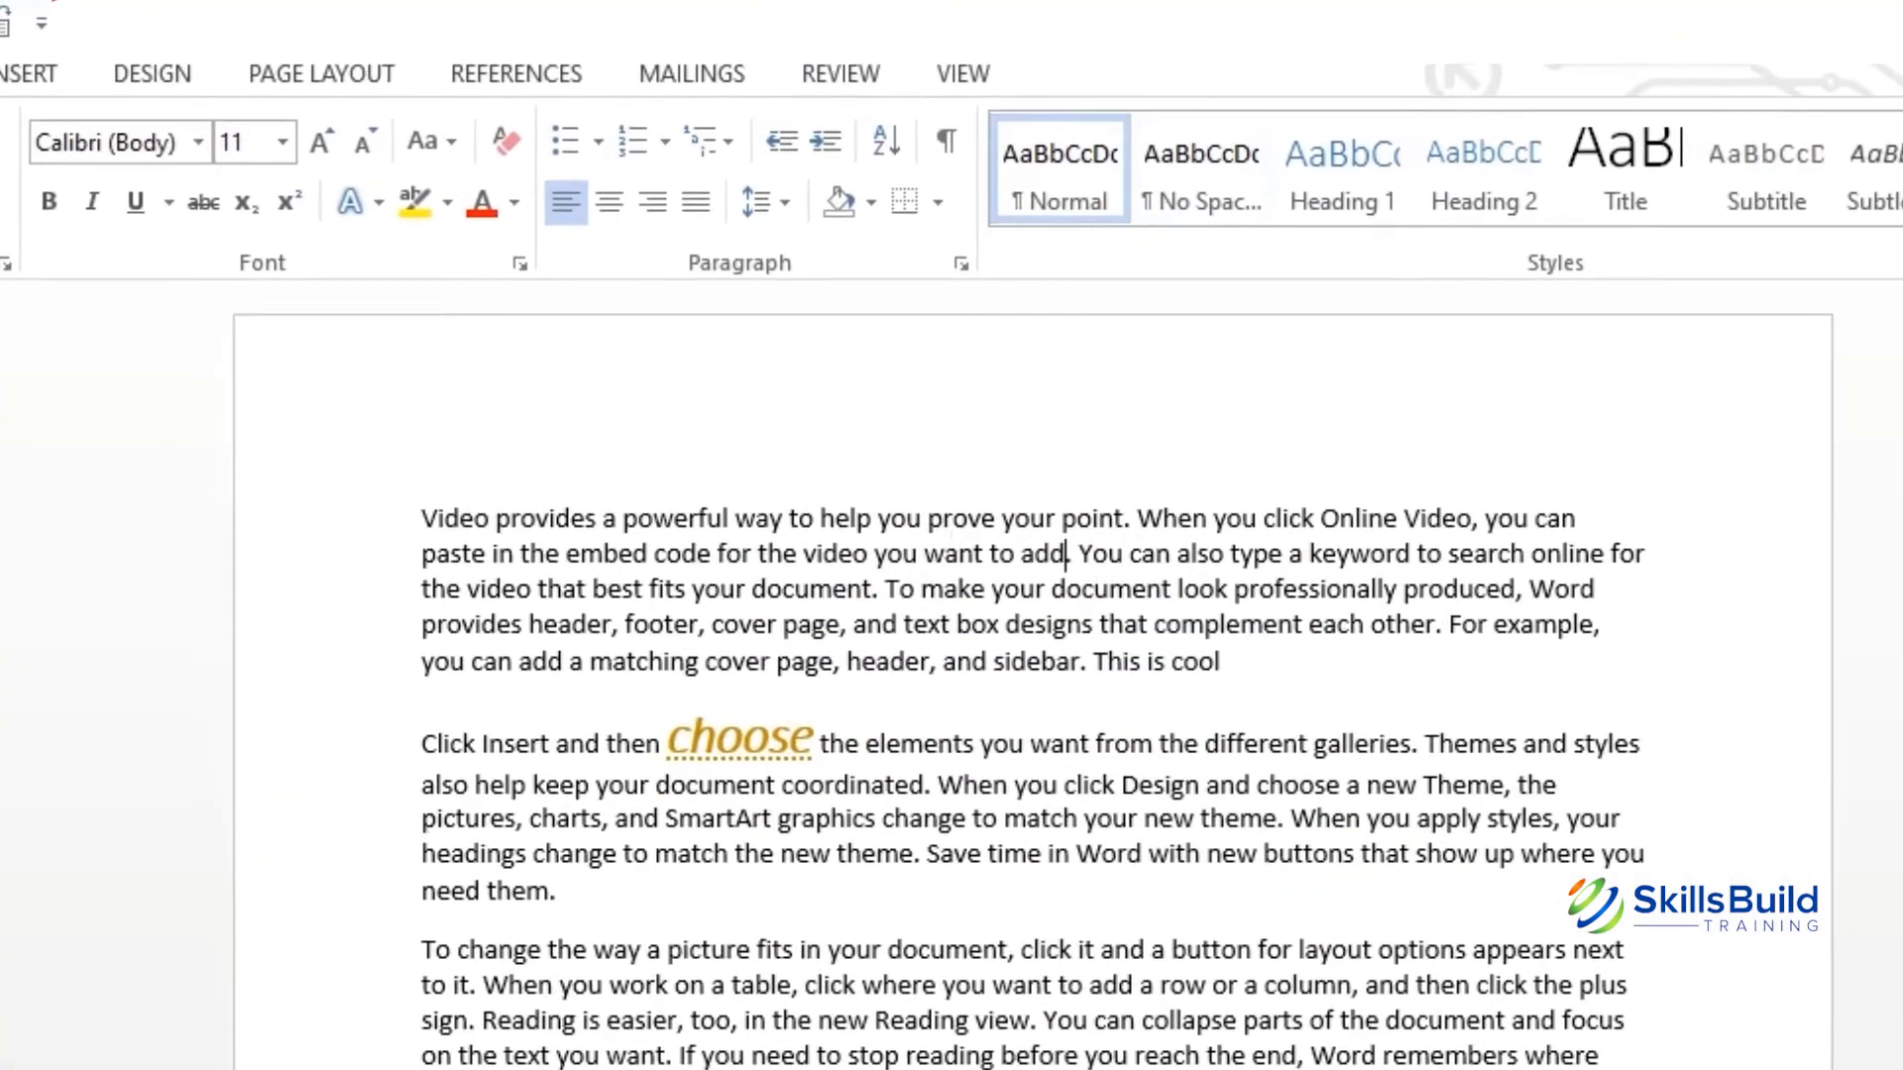
# Step: Add the comment "Change this" to the word "add" in the first paragraph and return to the document text
pyautogui.click(802, 52)
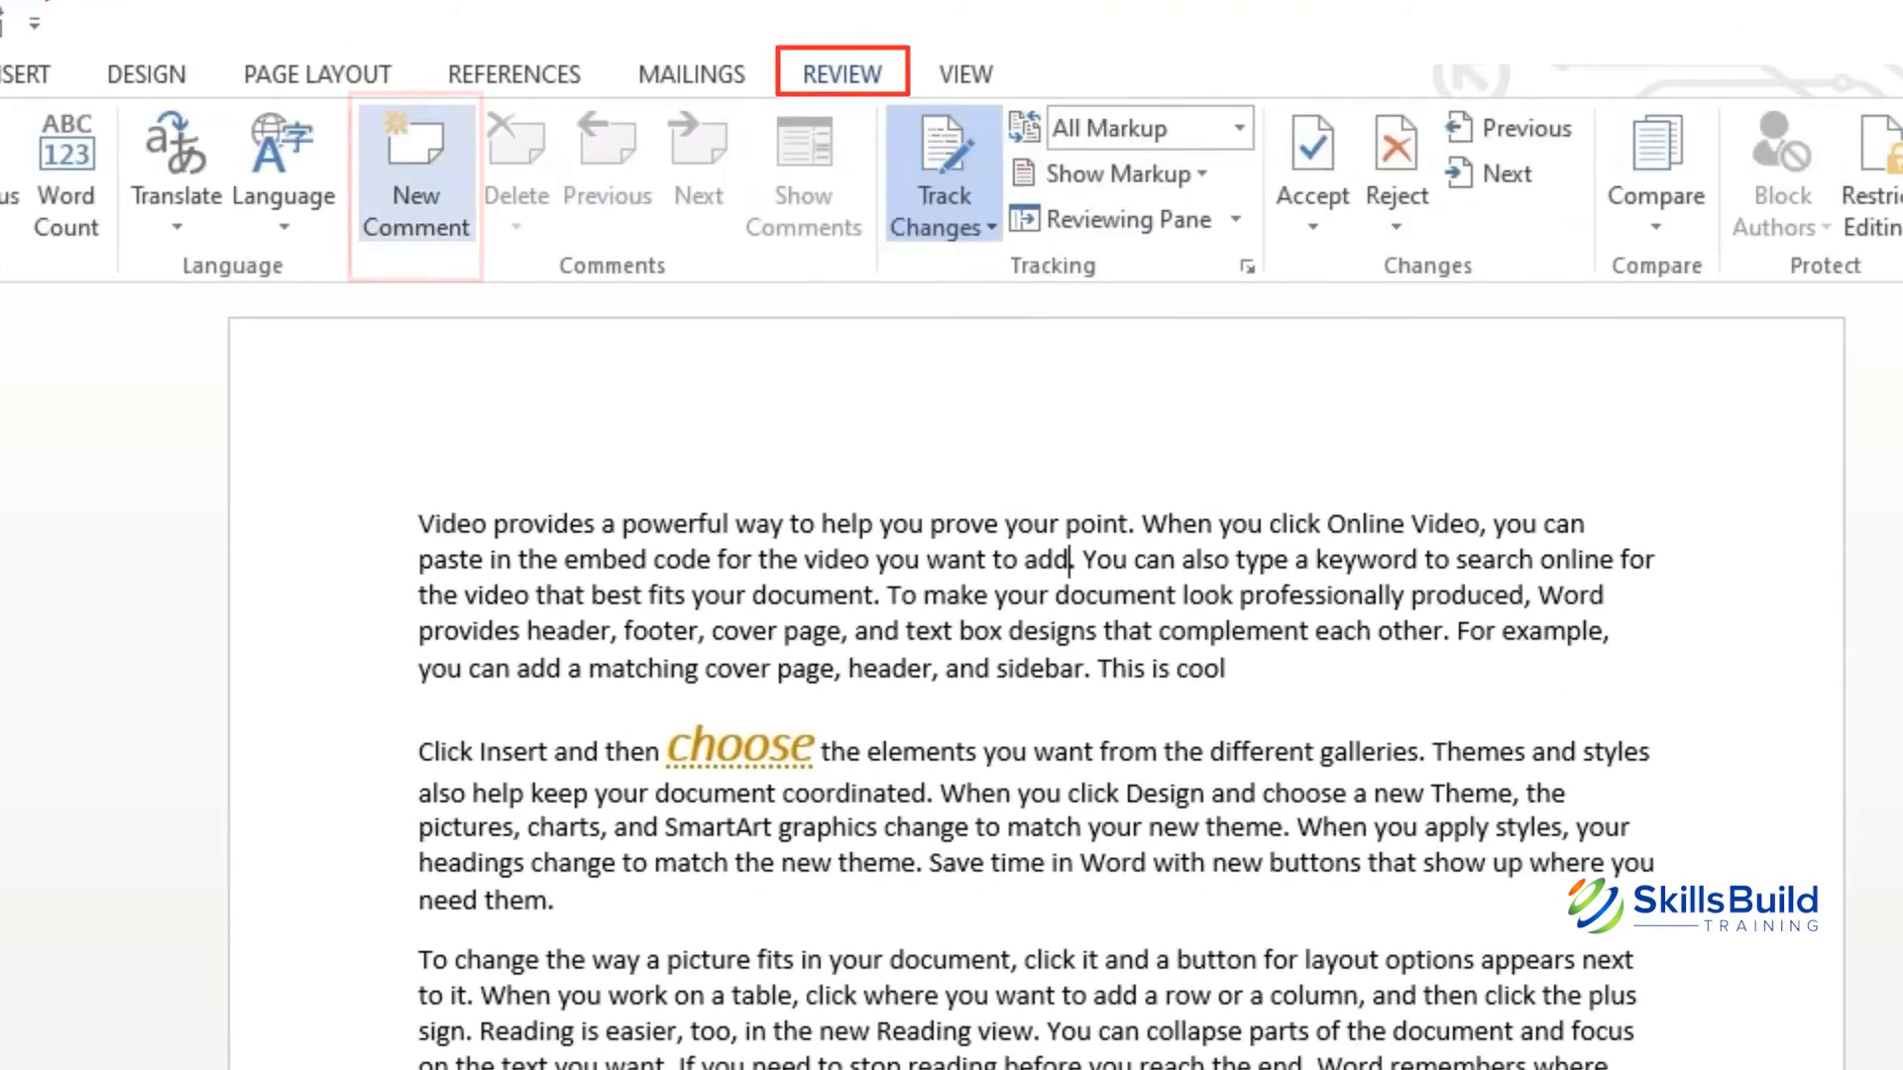
pyautogui.click(416, 175)
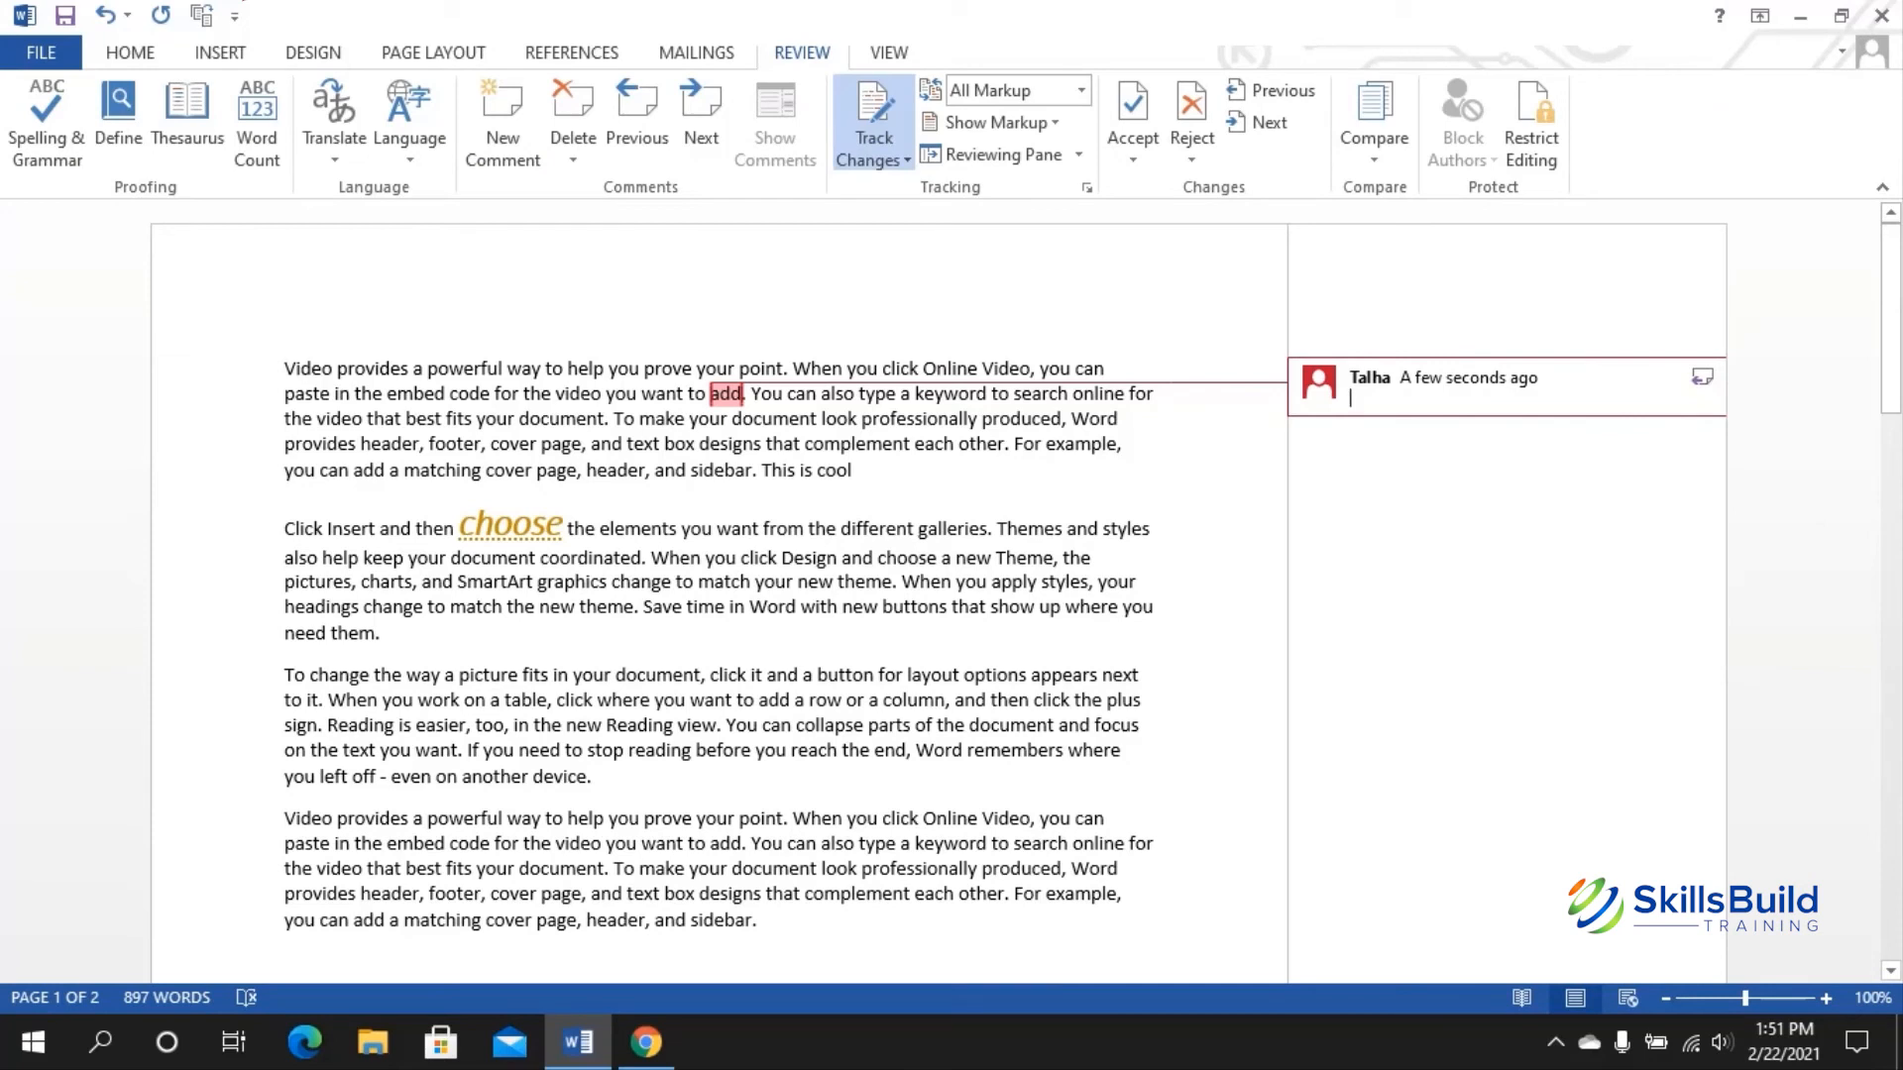
pyautogui.write('Change thi')
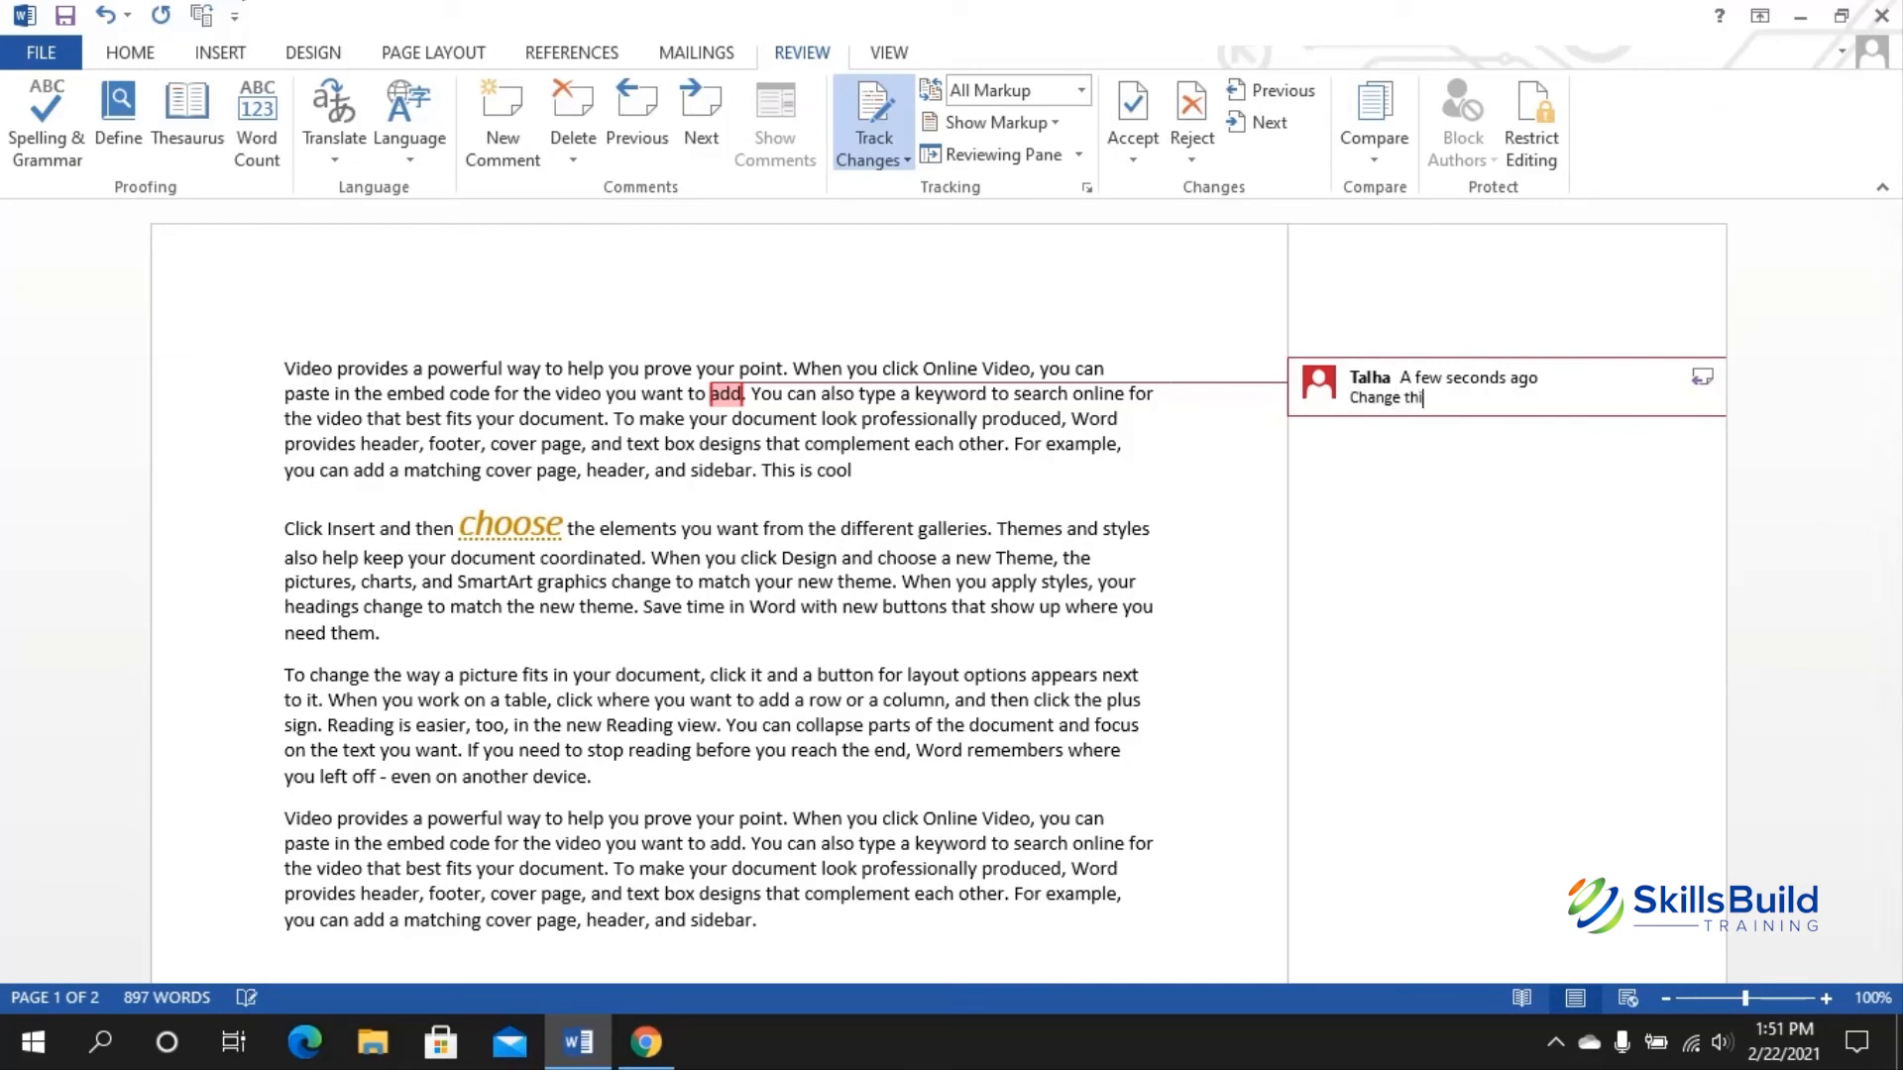
pyautogui.write('s')
pyautogui.press('Return')
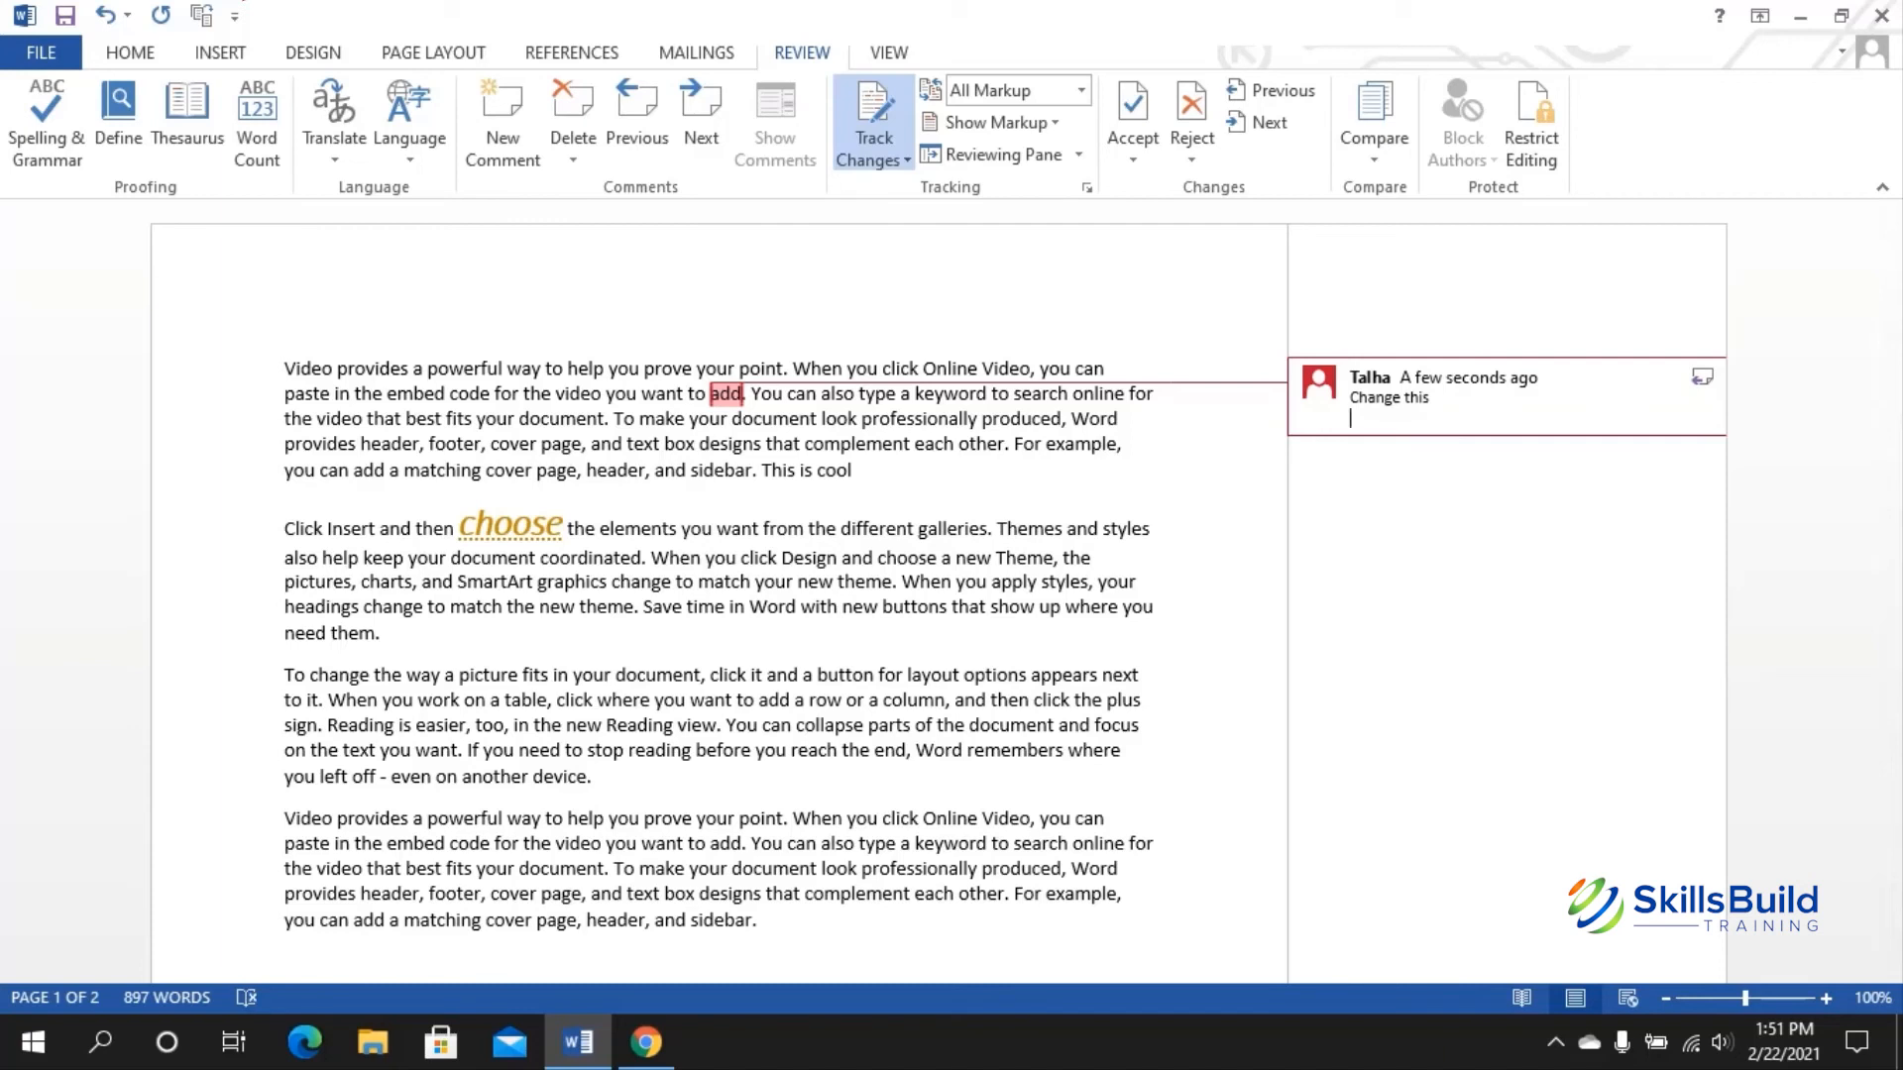
pyautogui.click(1029, 529)
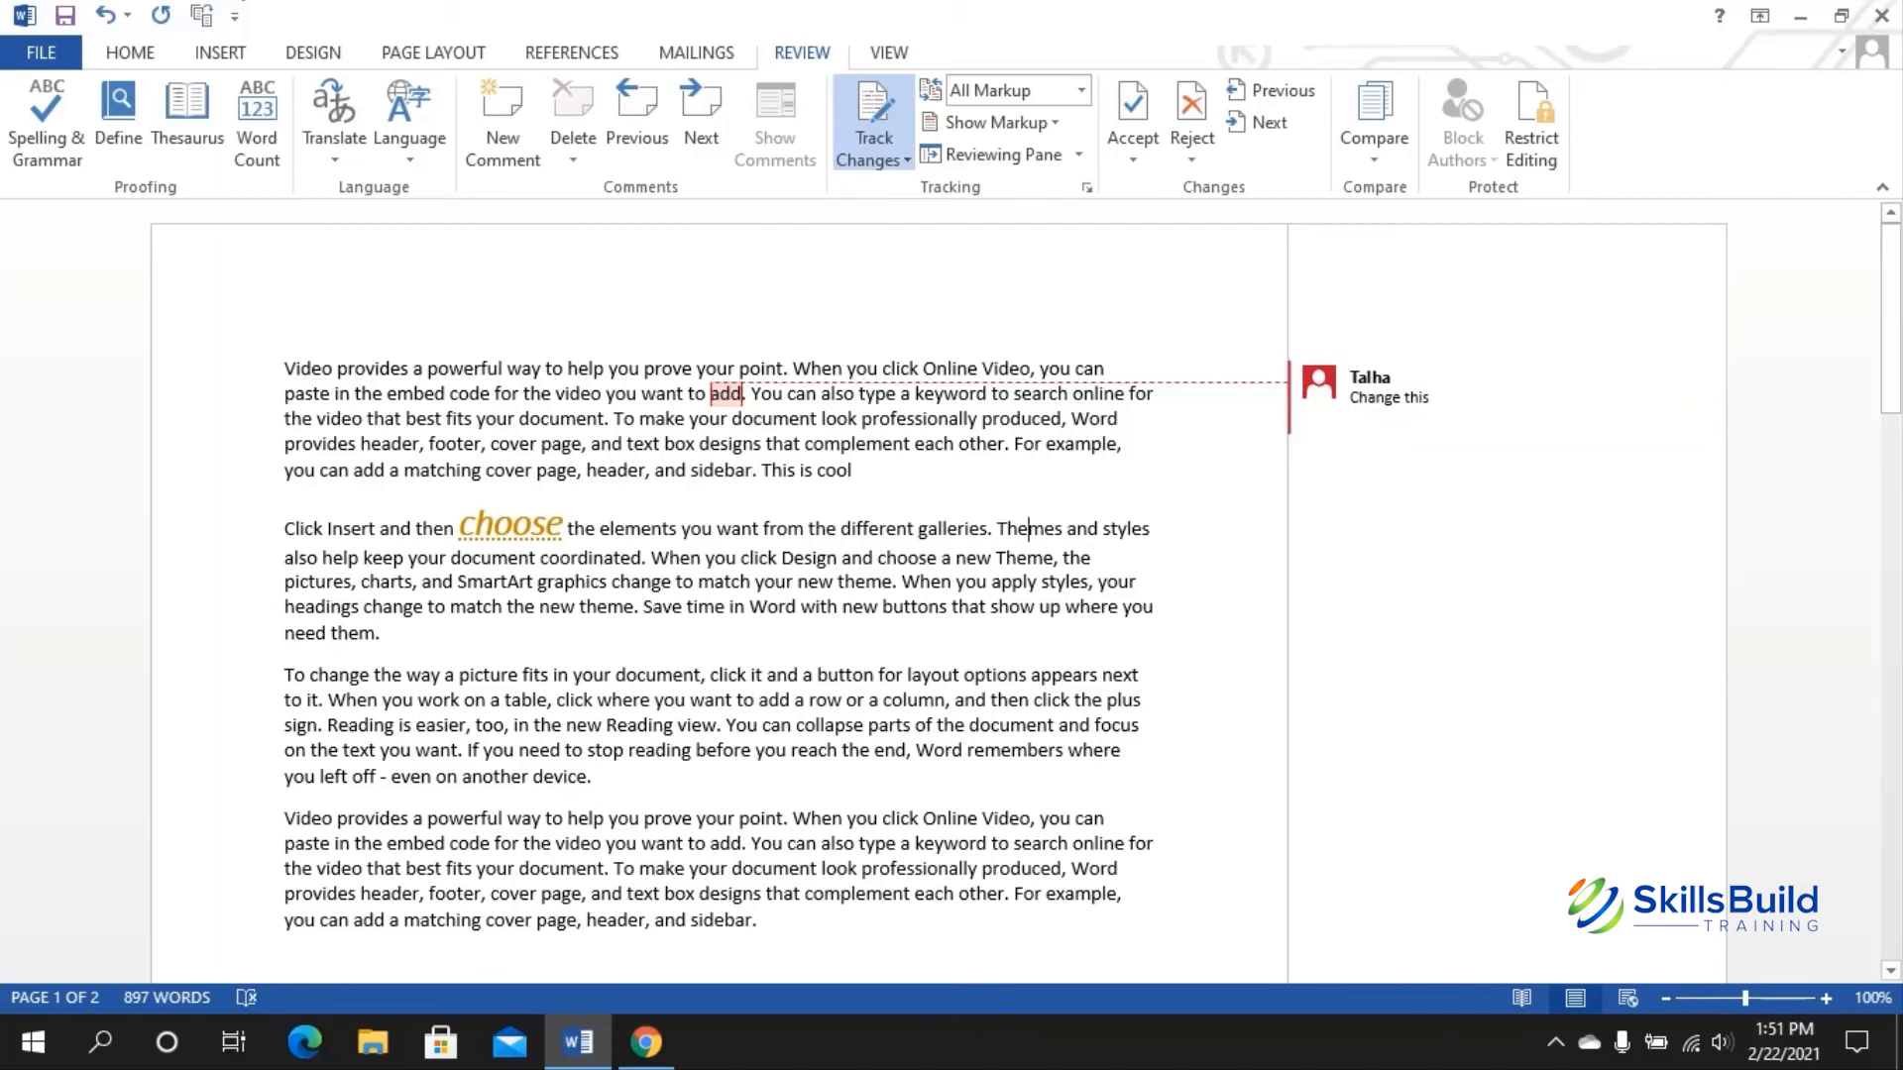
# Step: Turn off change tracking and replace the commented text "add." in the first paragraph with "place."
pyautogui.click(874, 108)
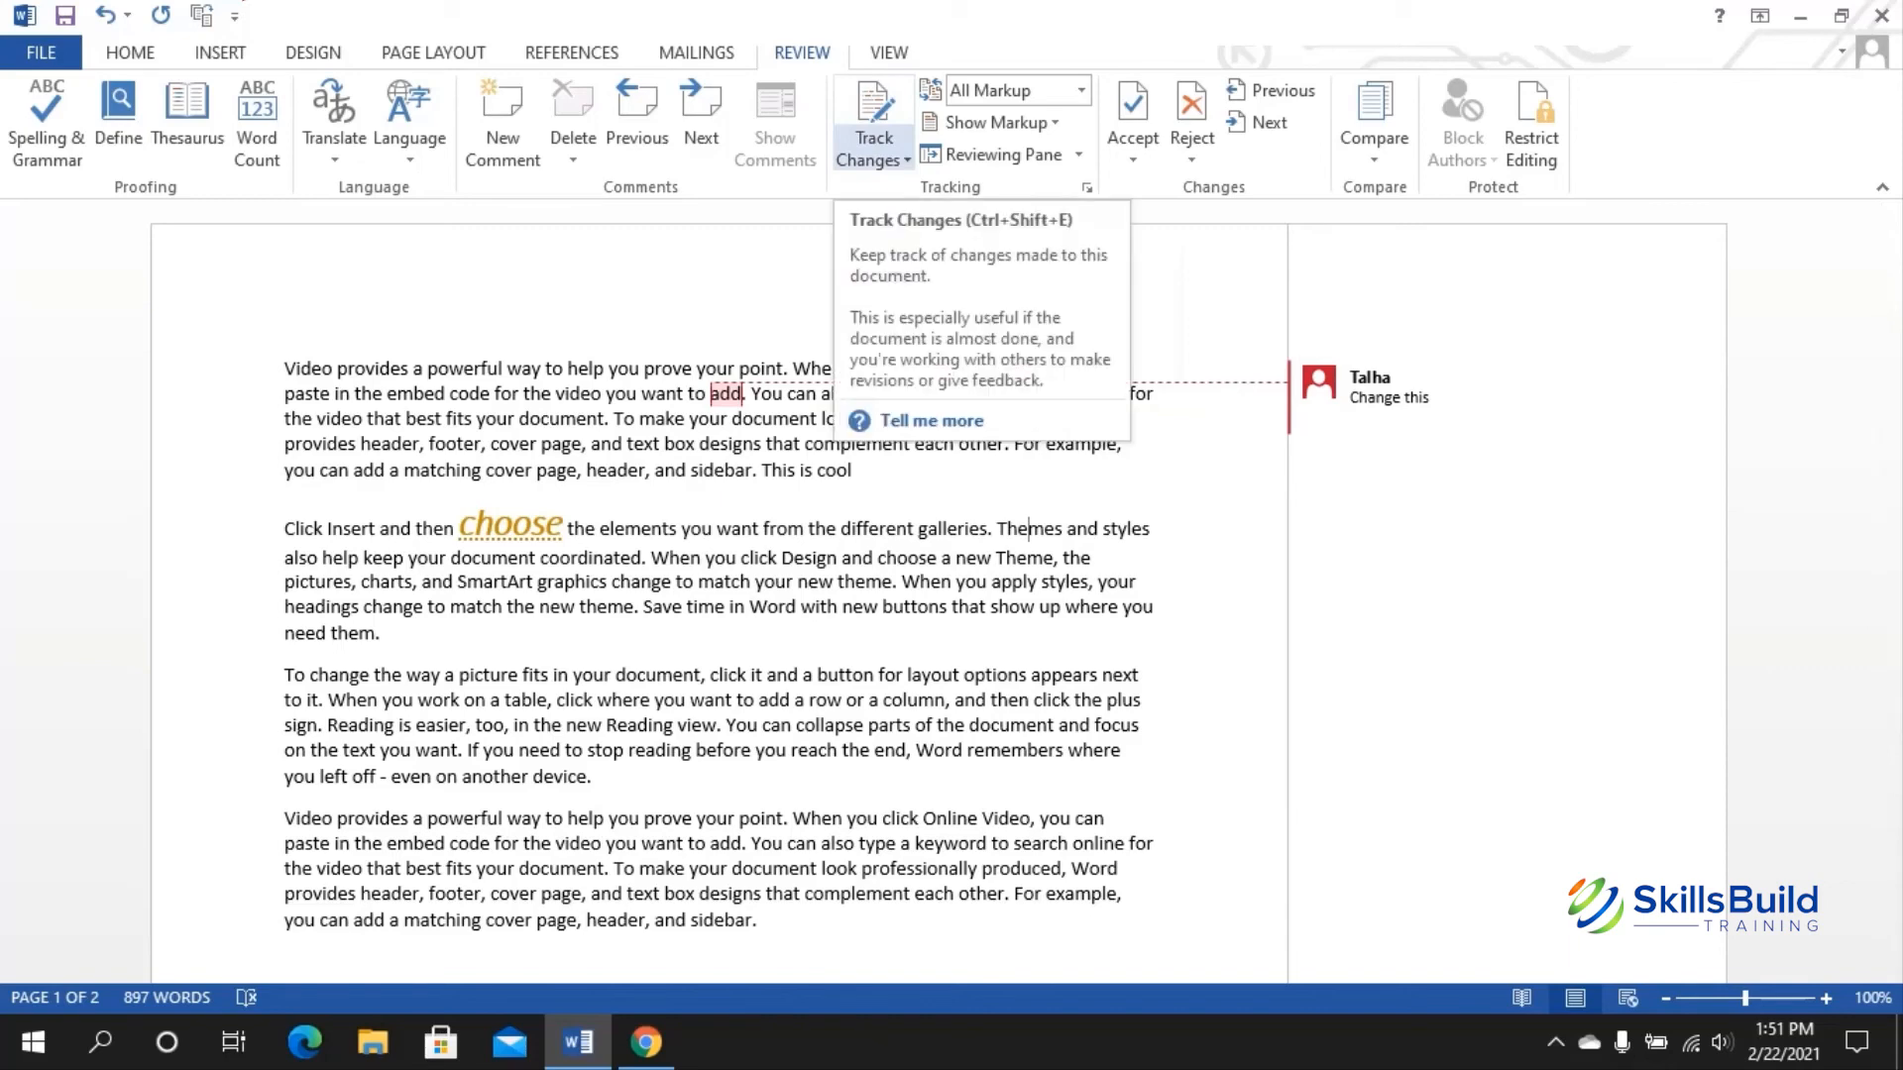
pyautogui.click(759, 395)
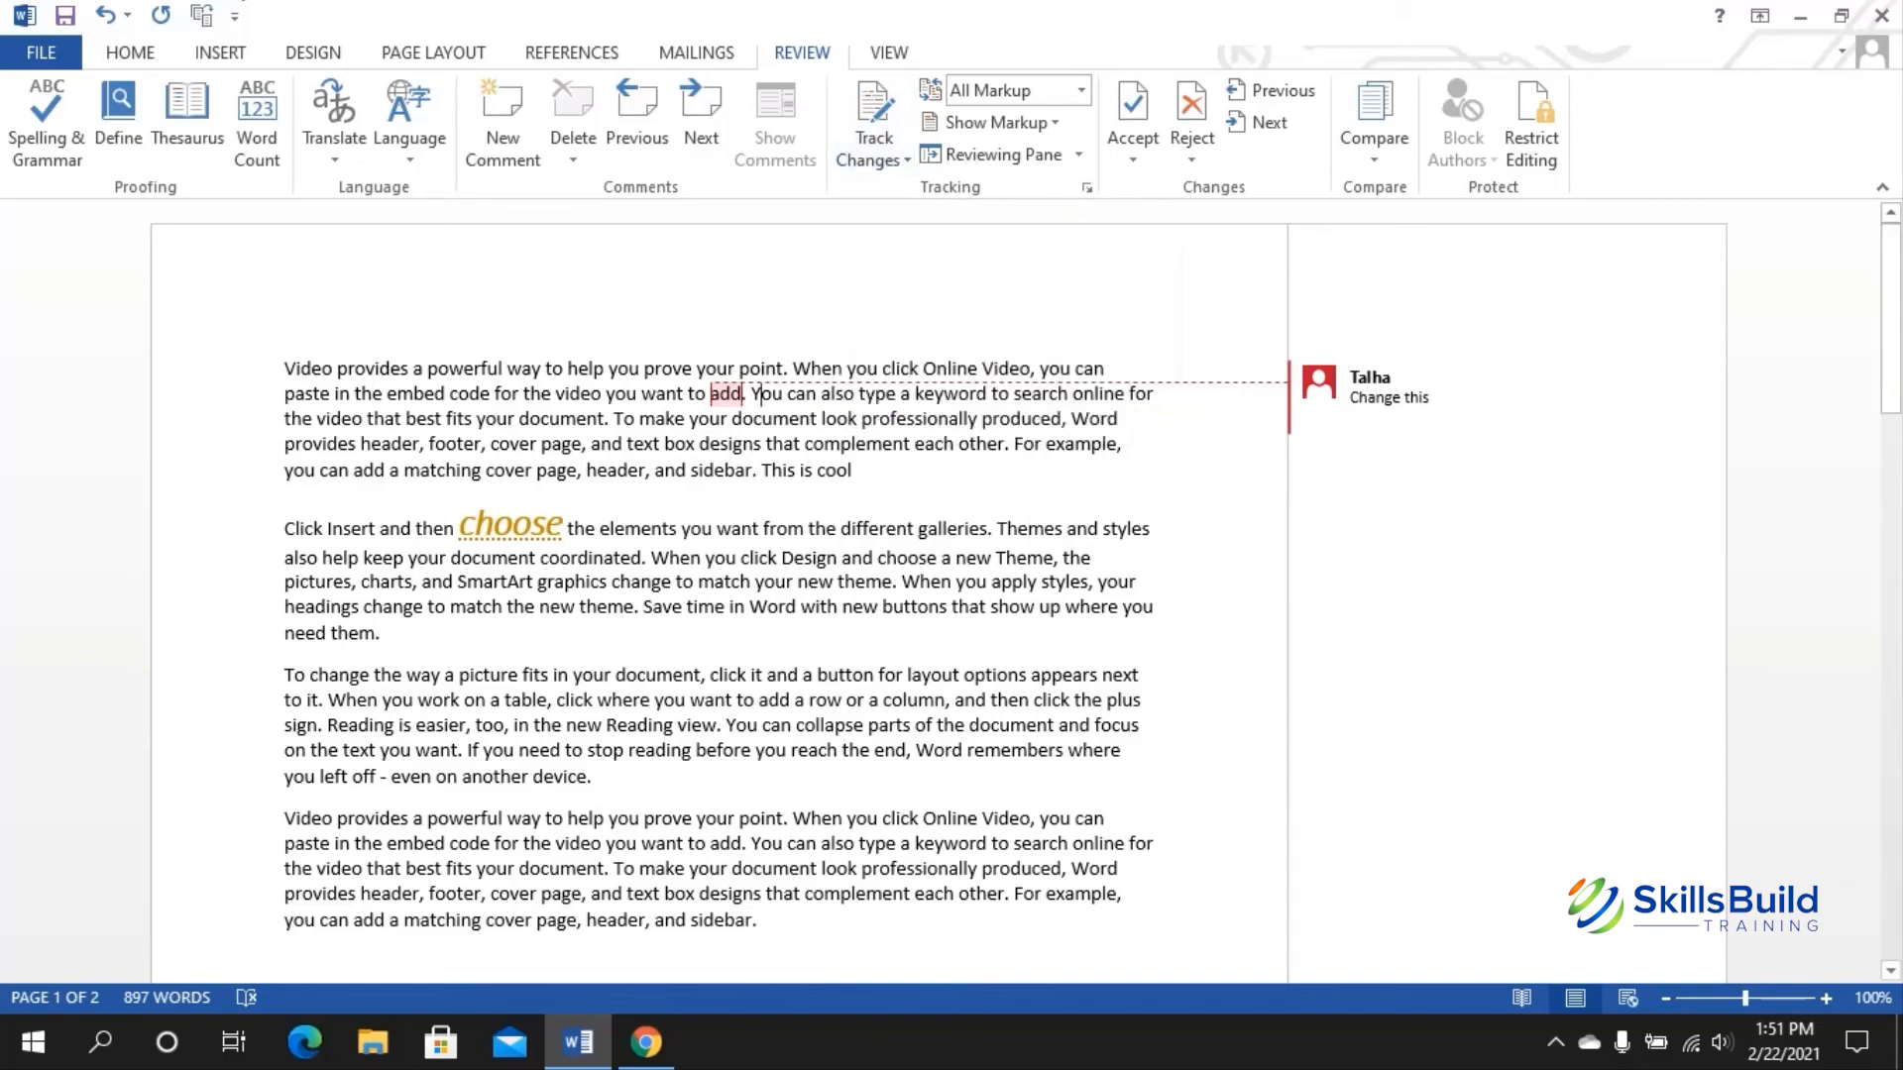
pyautogui.press('Delete')
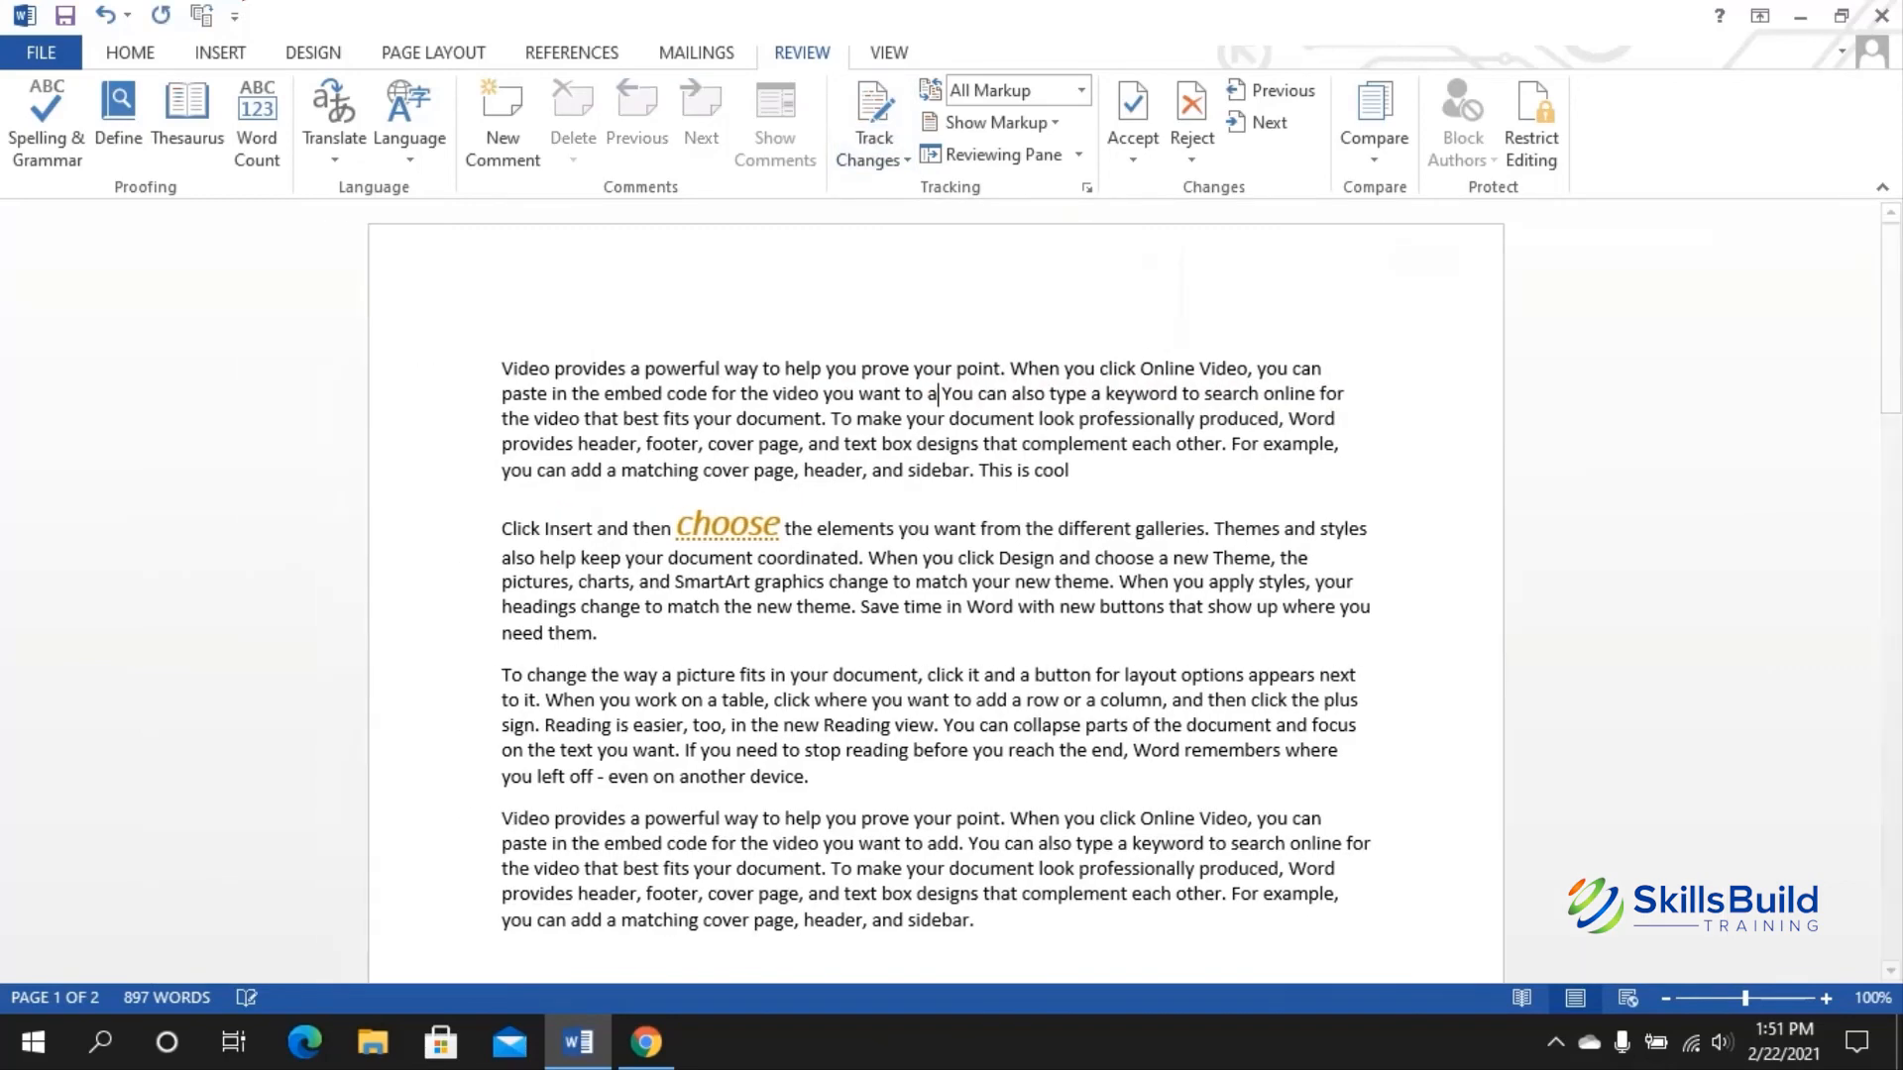
pyautogui.write('s')
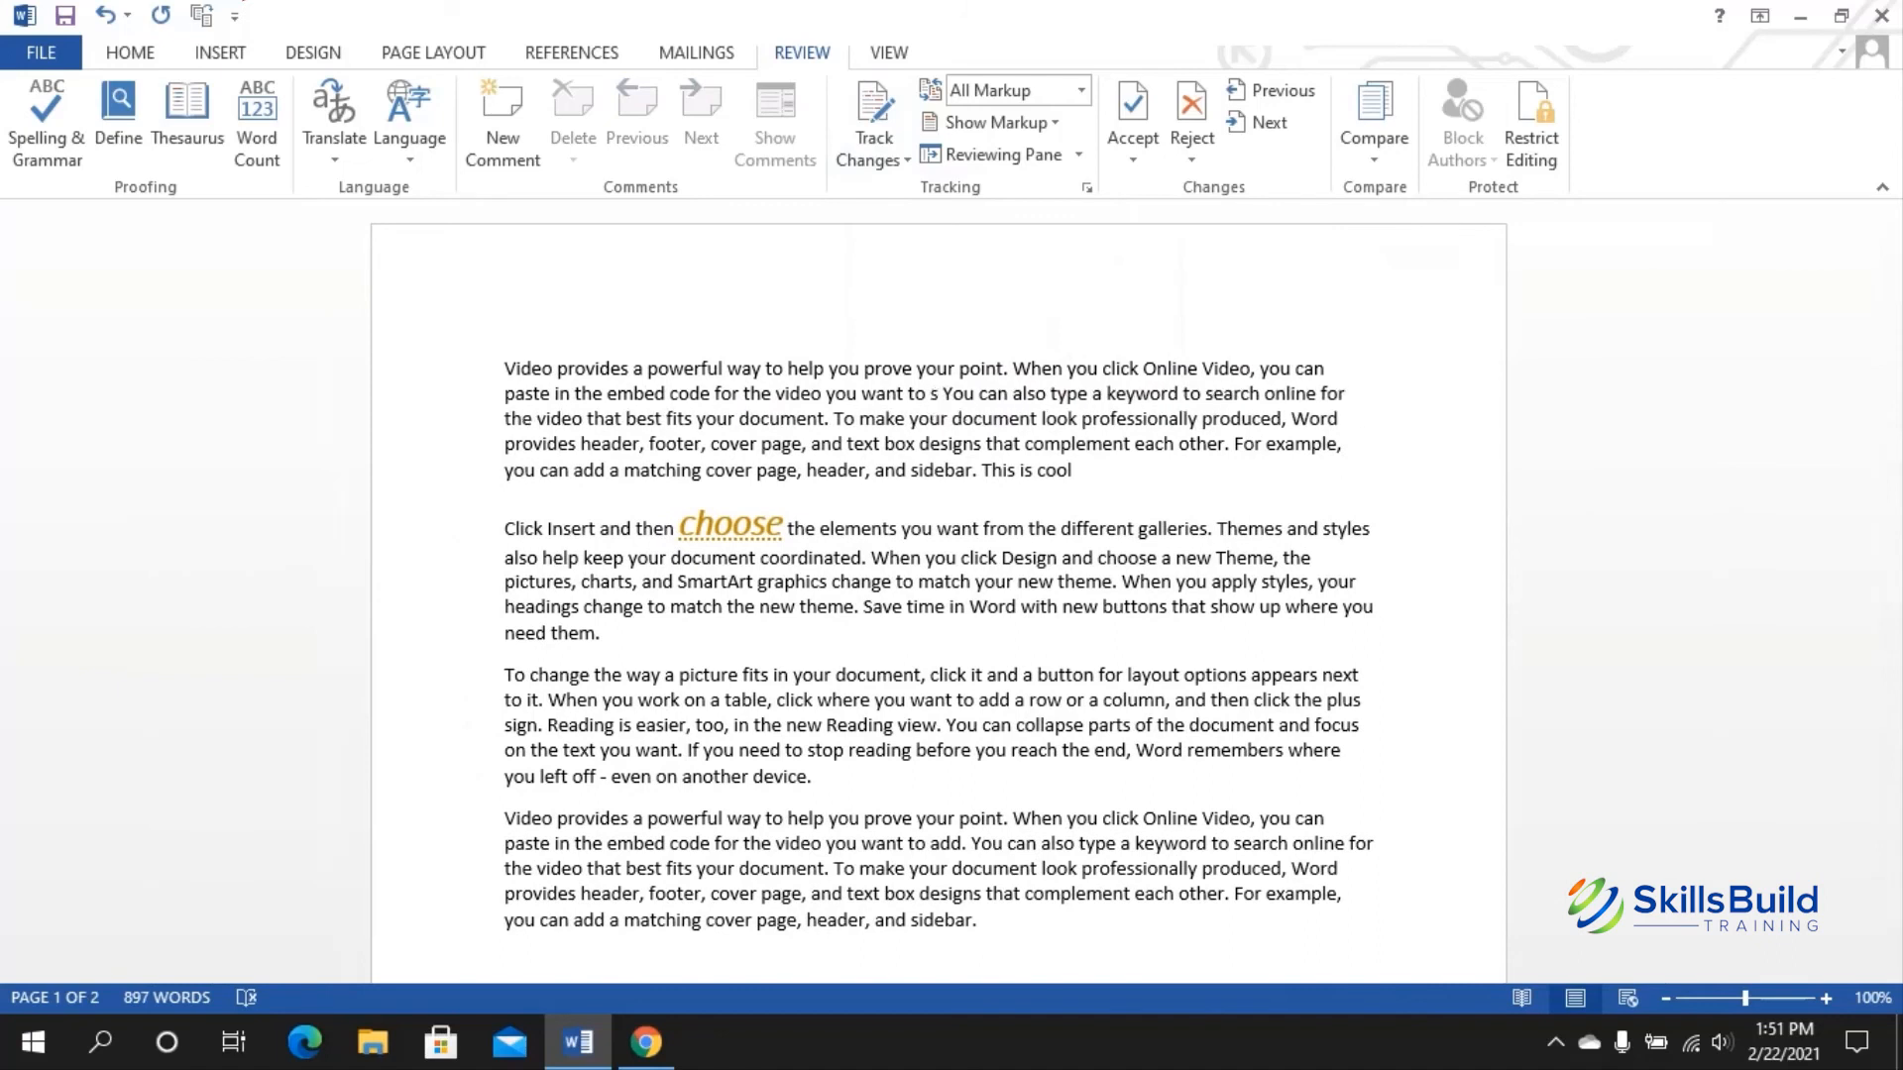
pyautogui.write('u')
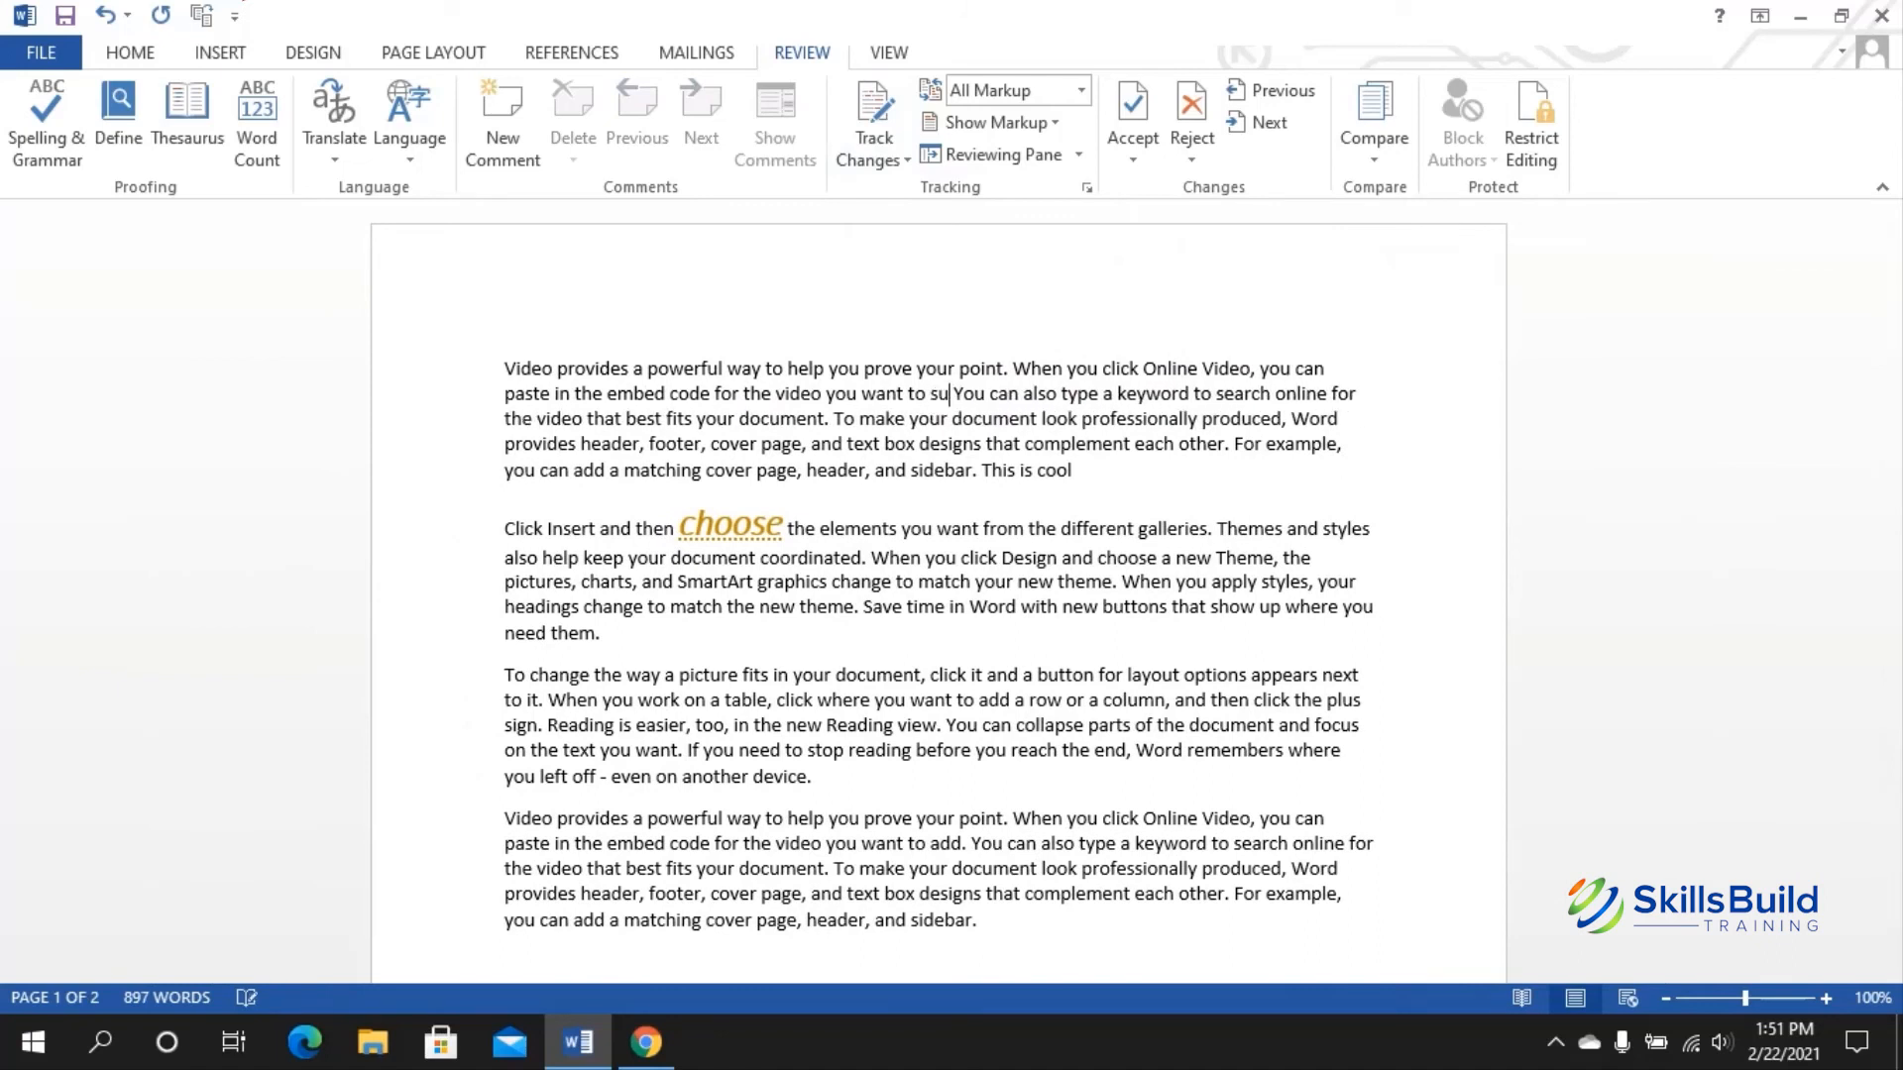
pyautogui.press('BackSpace')
pyautogui.press('BackSpace')
pyautogui.write('place.')
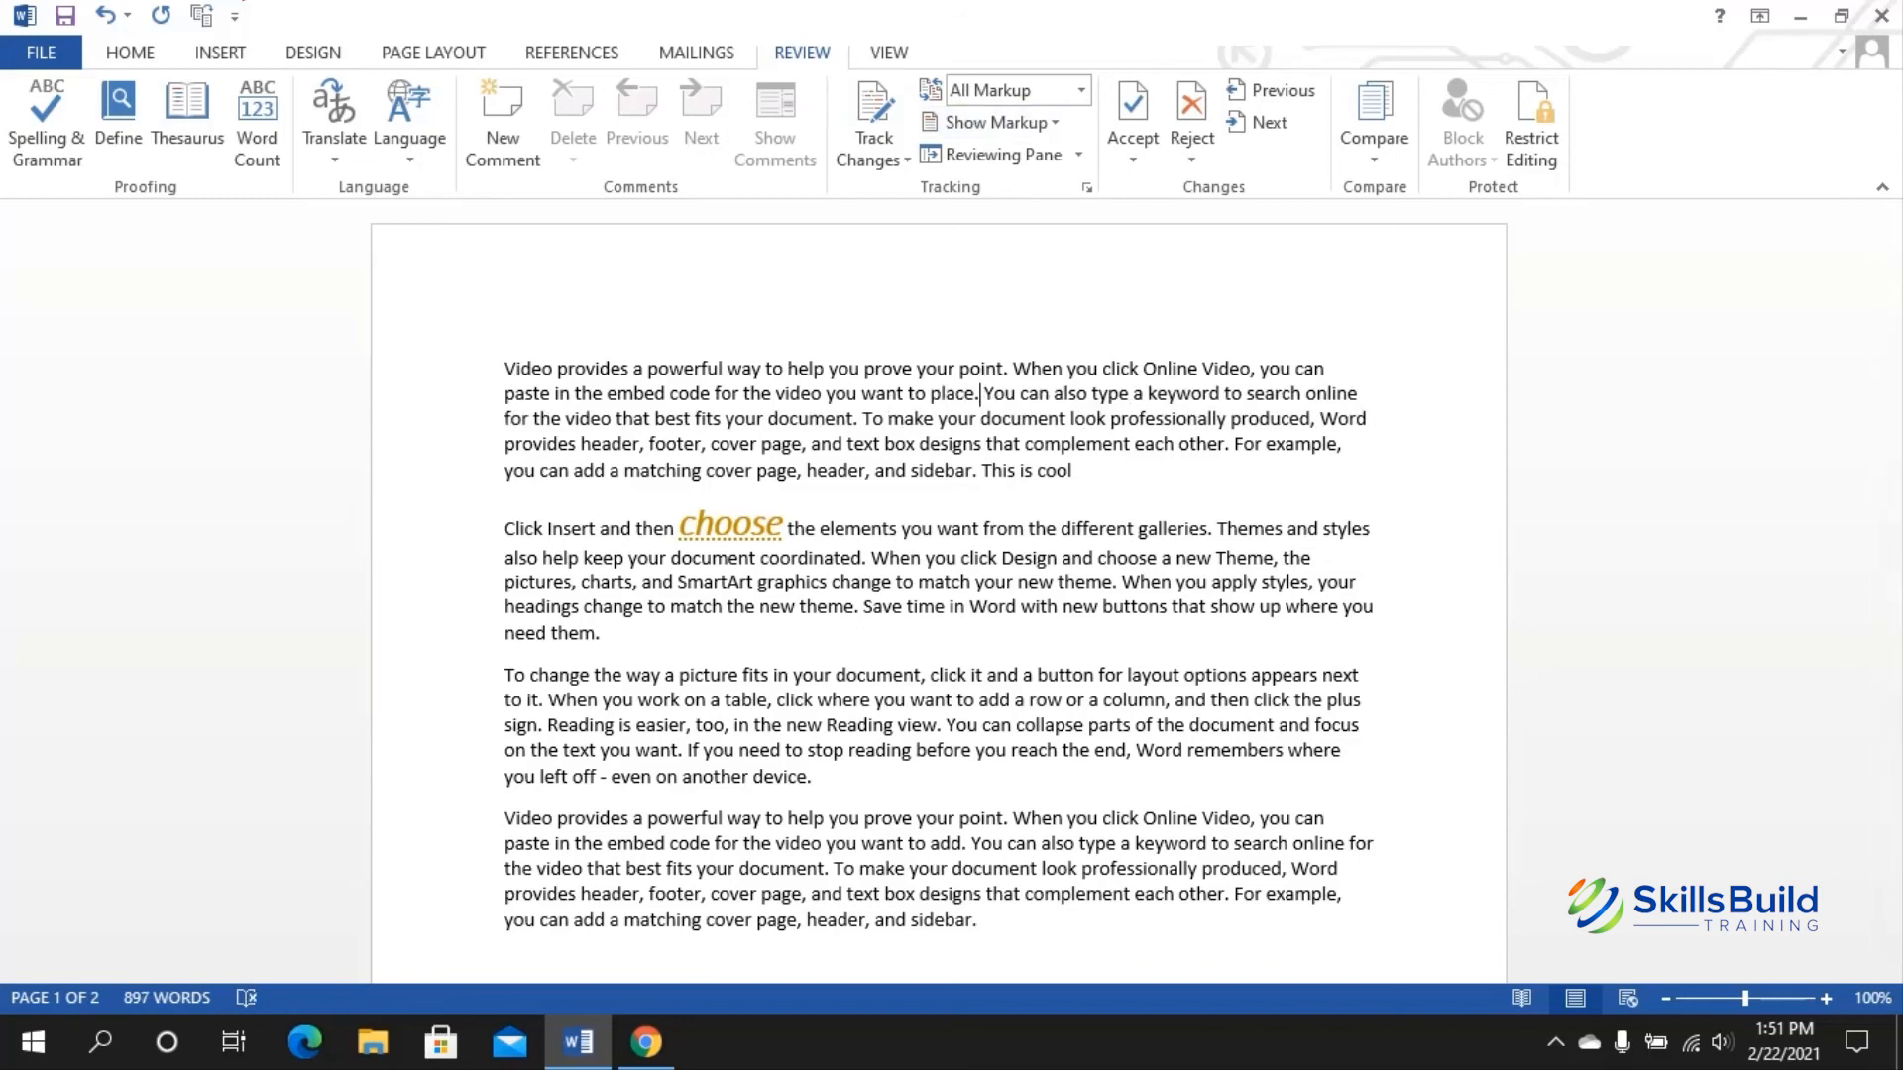
# Step: Turn change tracking back on and undo the replacement of "add." in the first paragraph
pyautogui.click(872, 159)
pyautogui.click(932, 189)
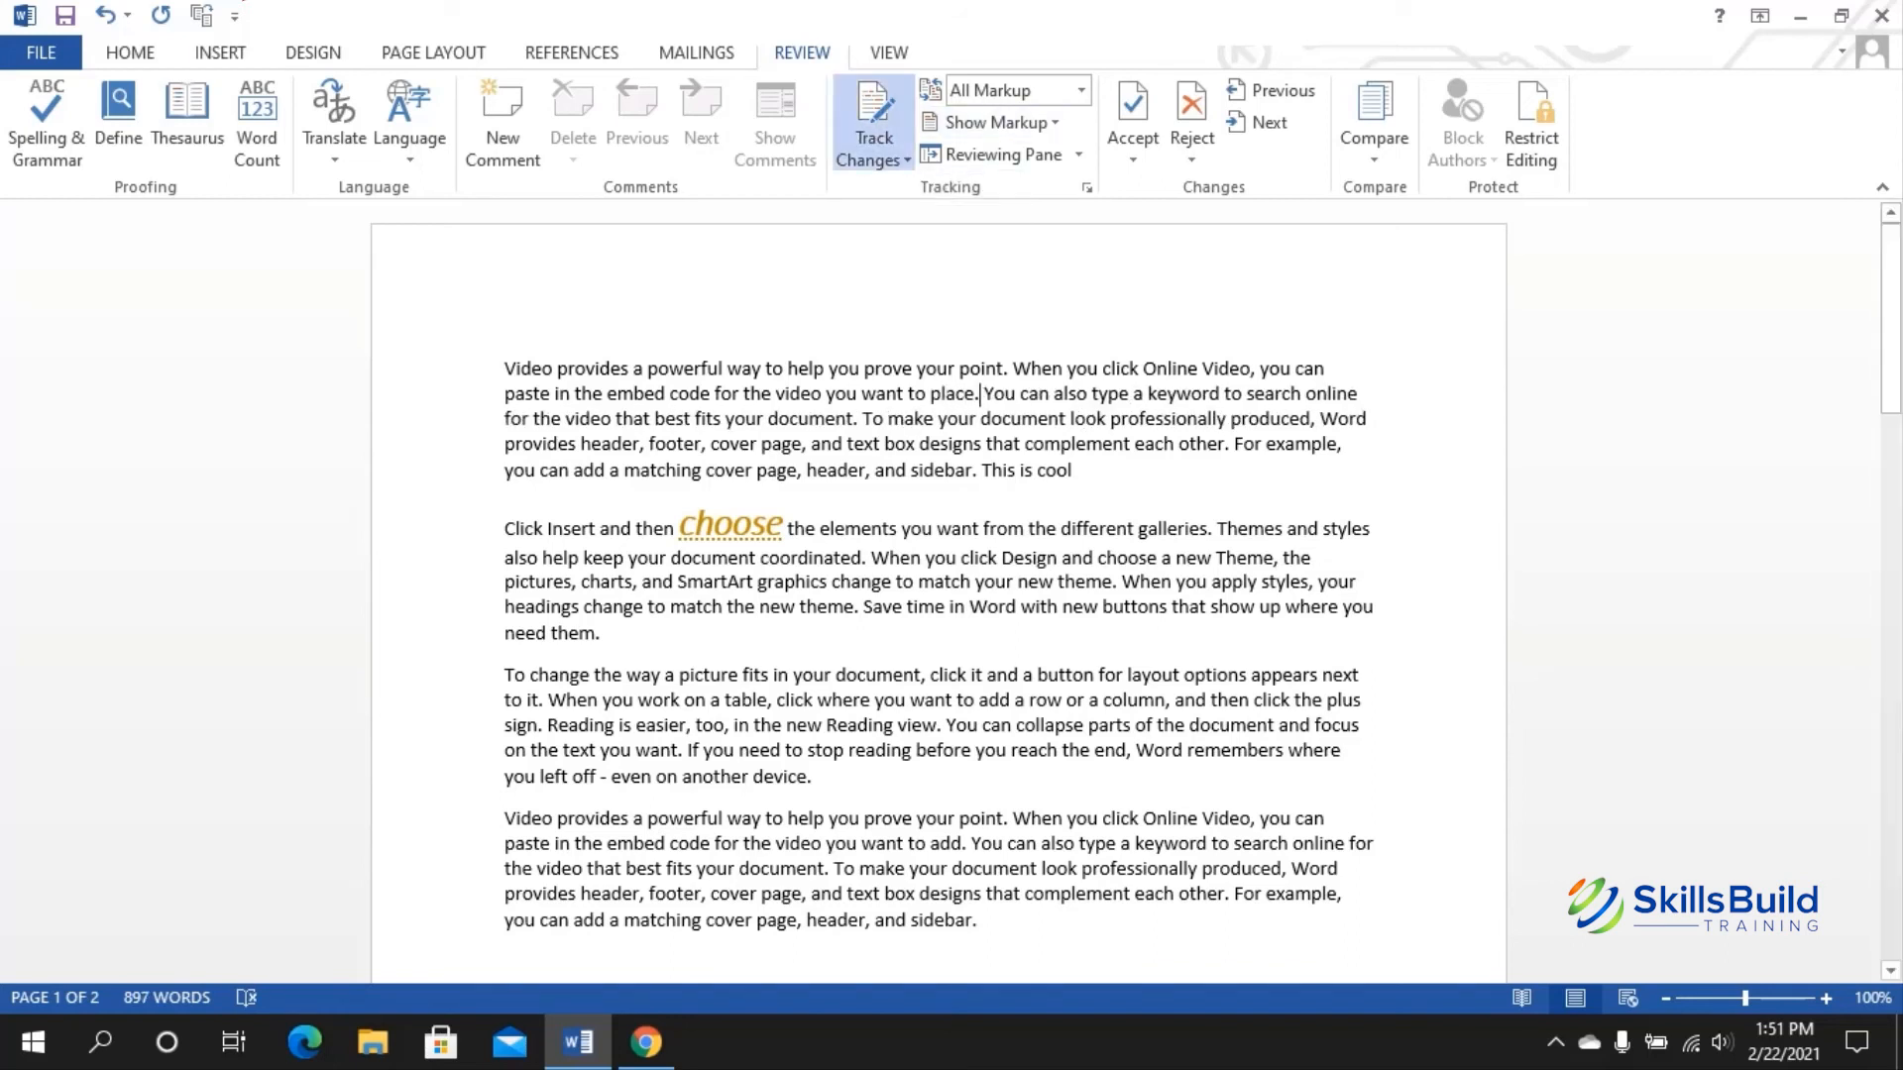
pyautogui.hotkey('ctrl', 'z')
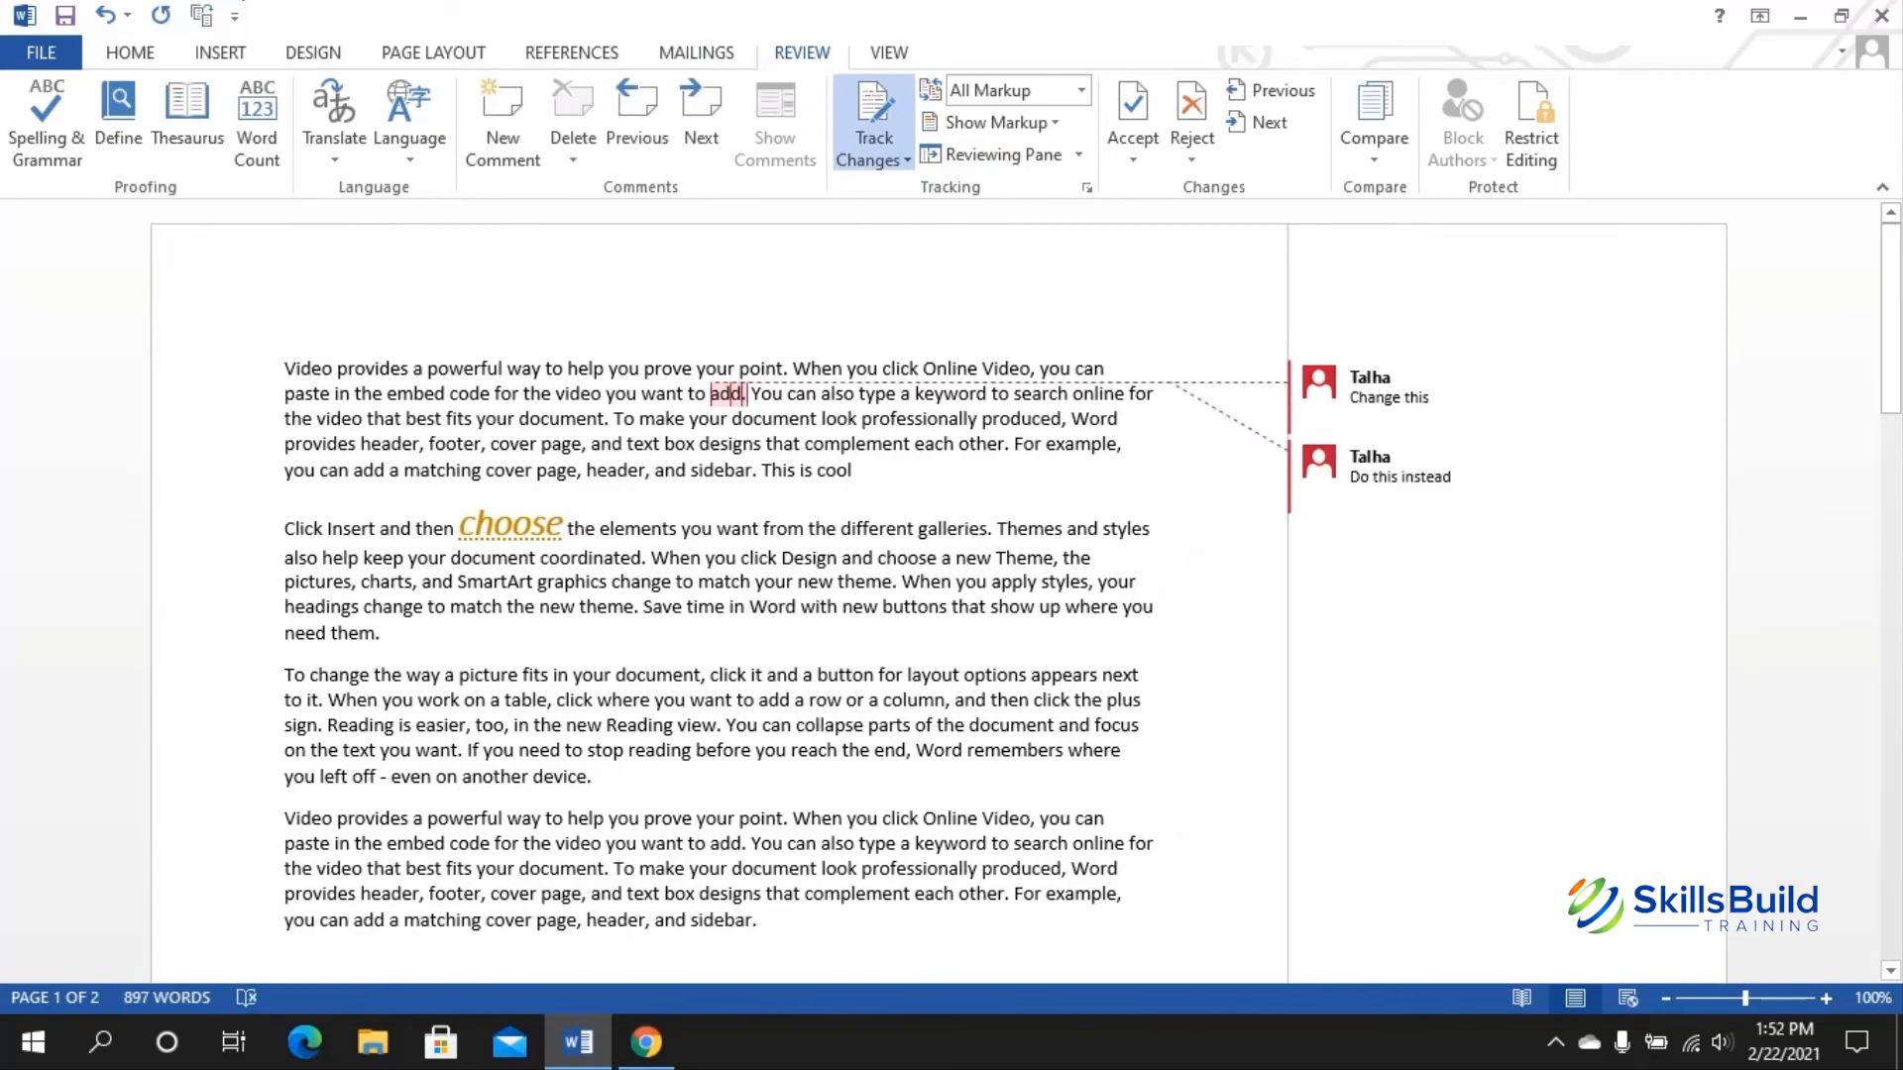
# Step: Add the comment "Change the color" to "then choose" in the second paragraph and delete that comment
pyautogui.moveTo(456, 530); pyautogui.dragTo(561, 528)
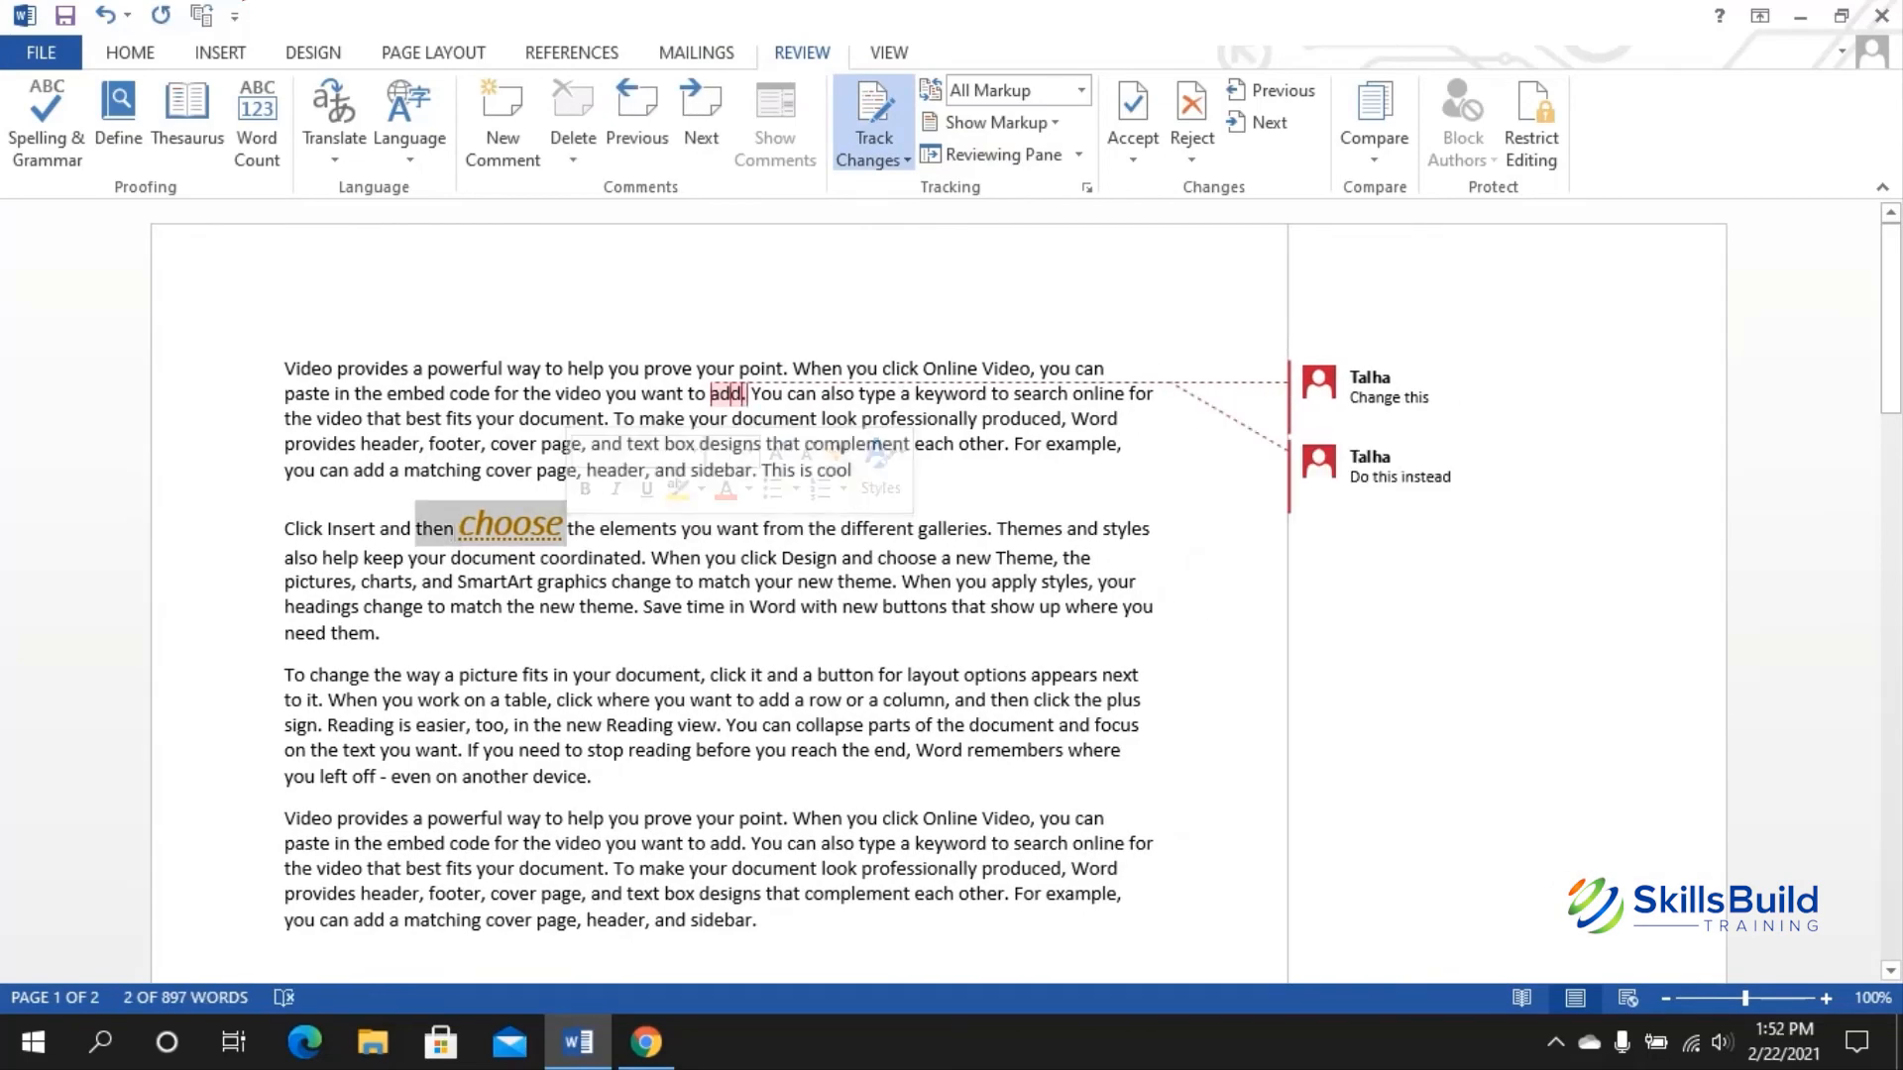
pyautogui.click(502, 119)
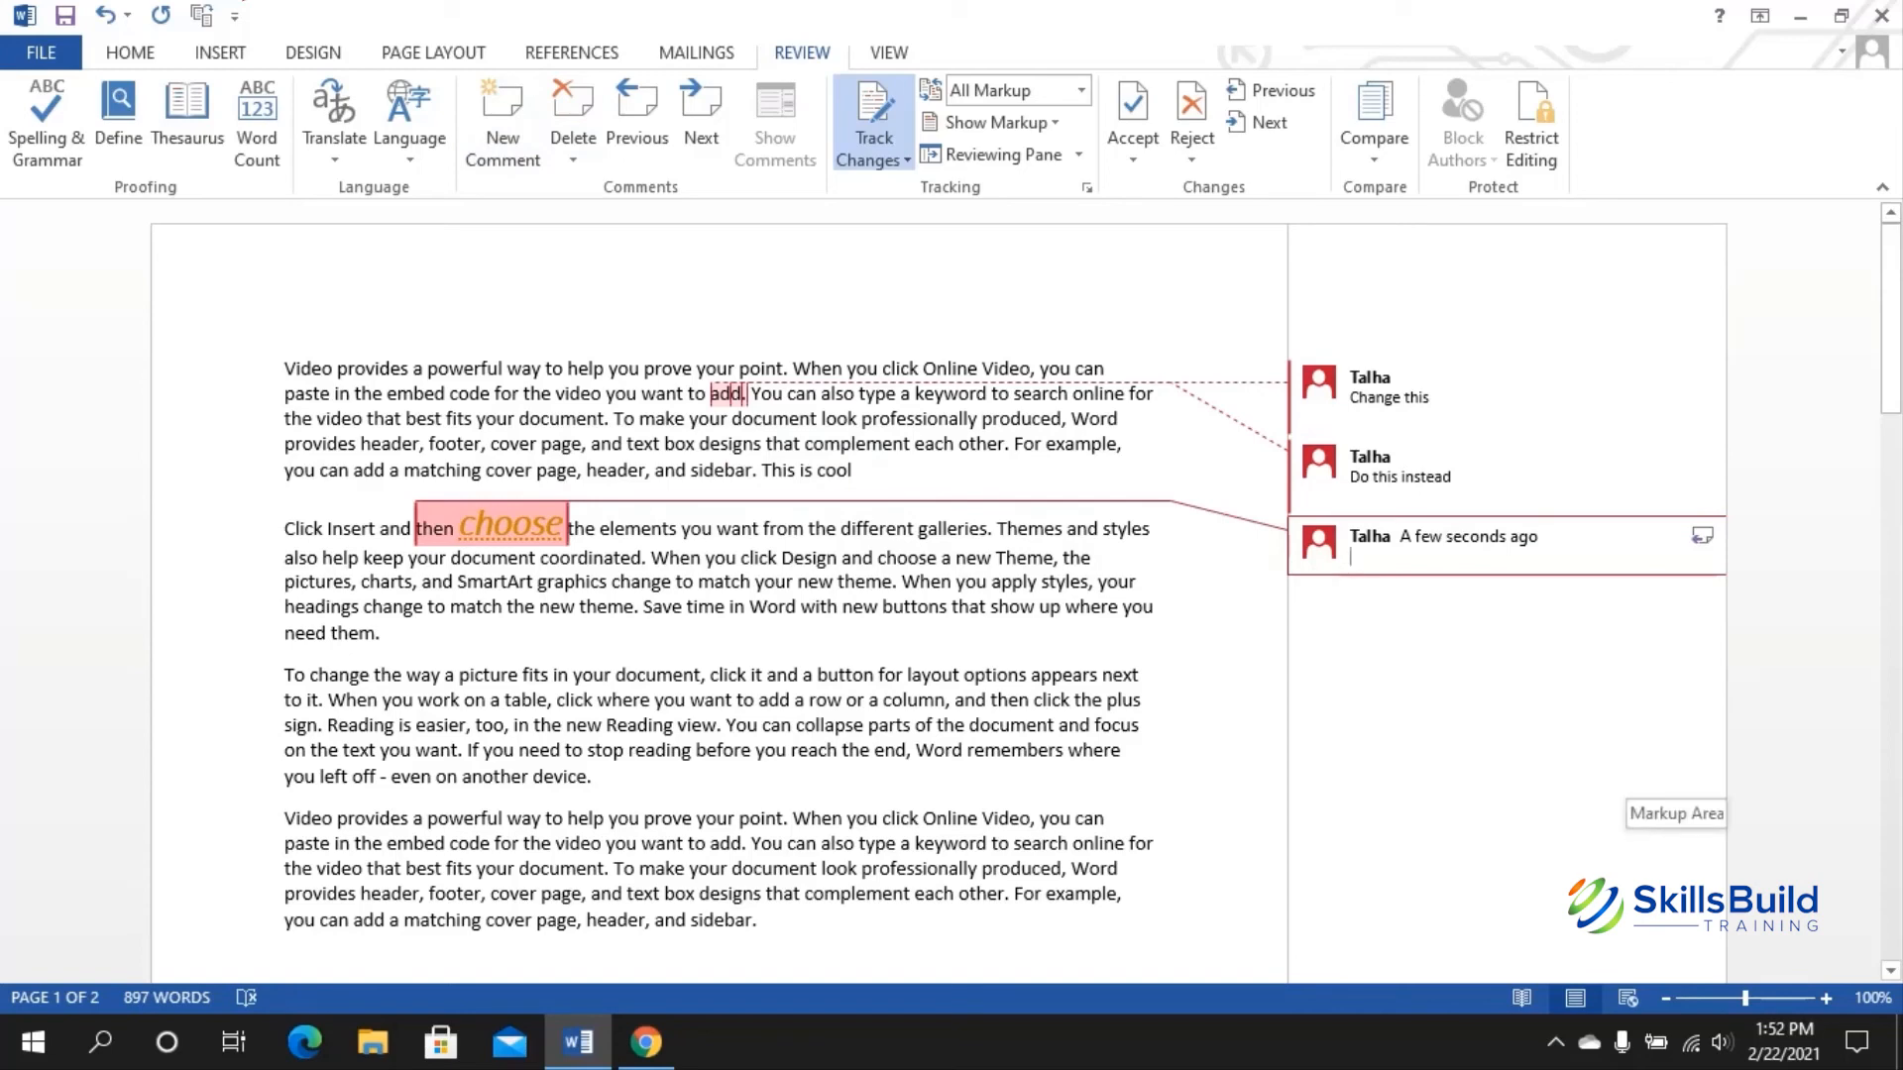
pyautogui.write('Change the color')
pyautogui.press('Return')
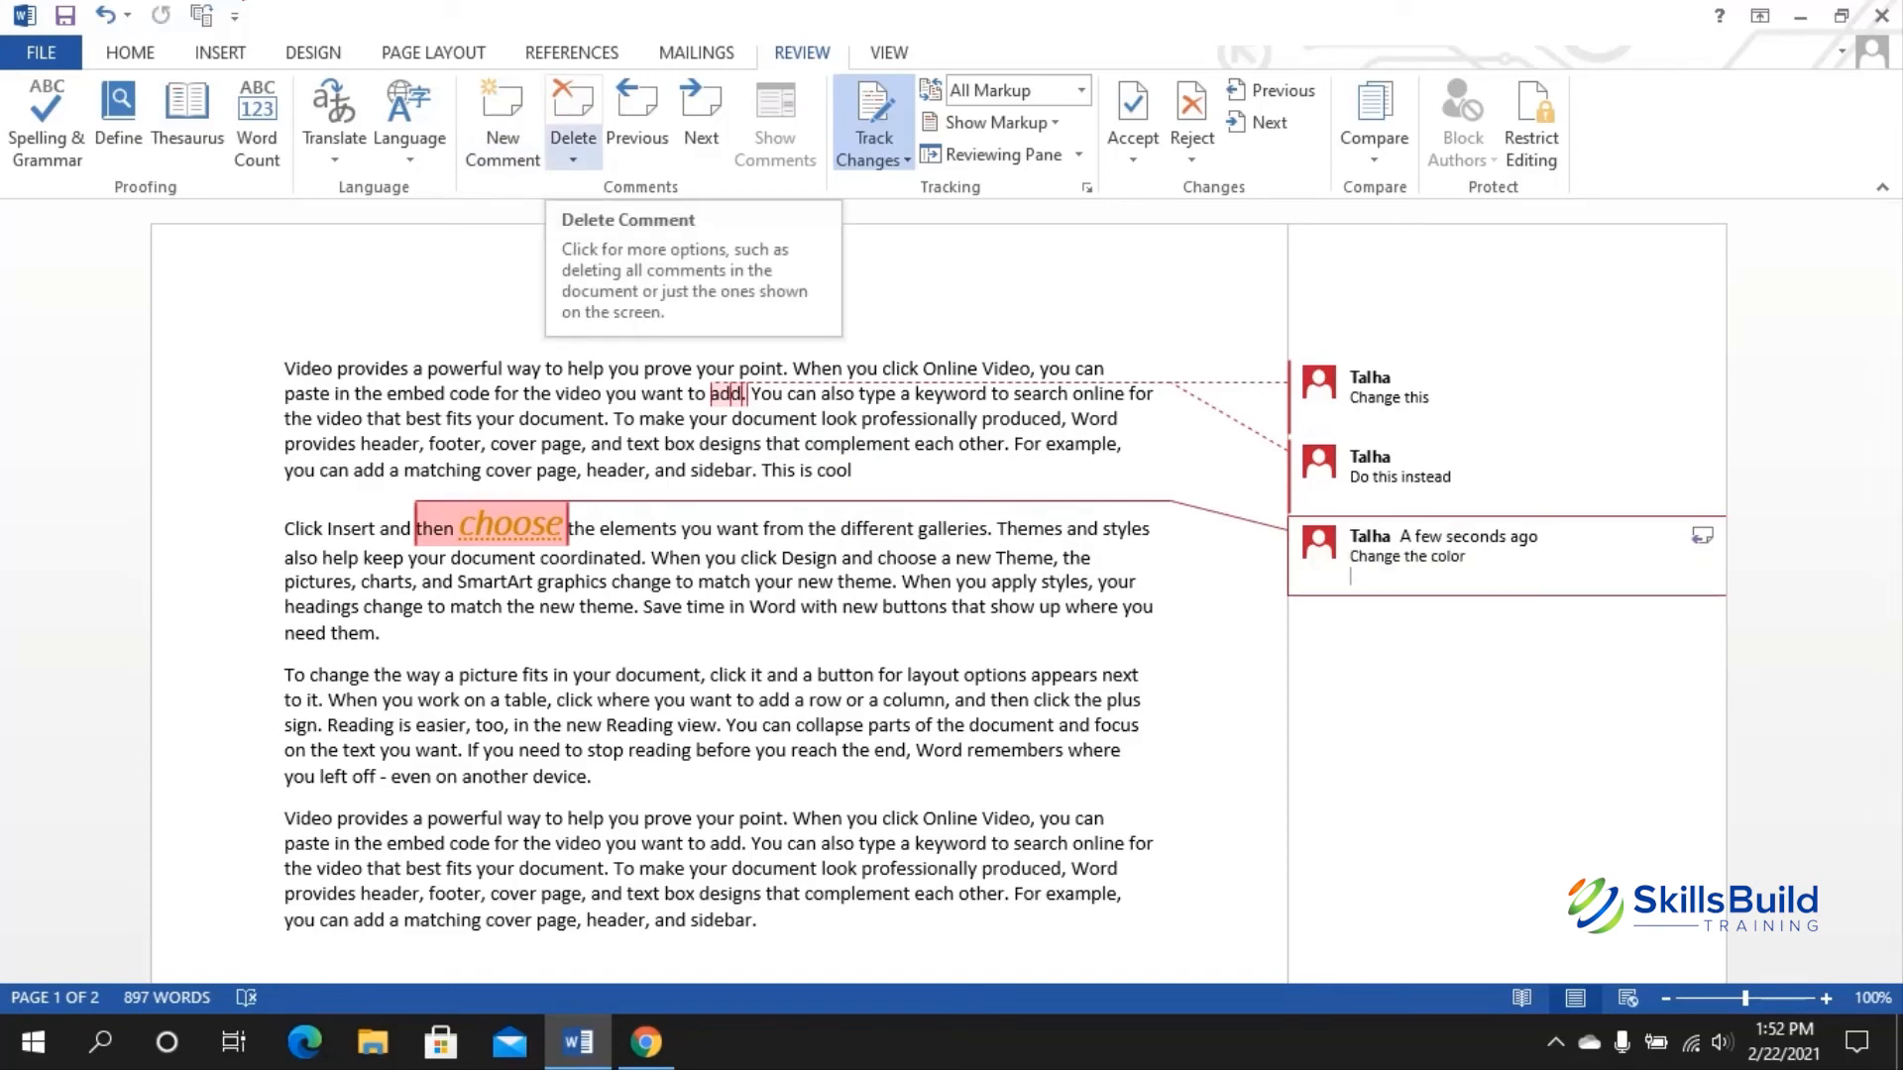
pyautogui.click(573, 109)
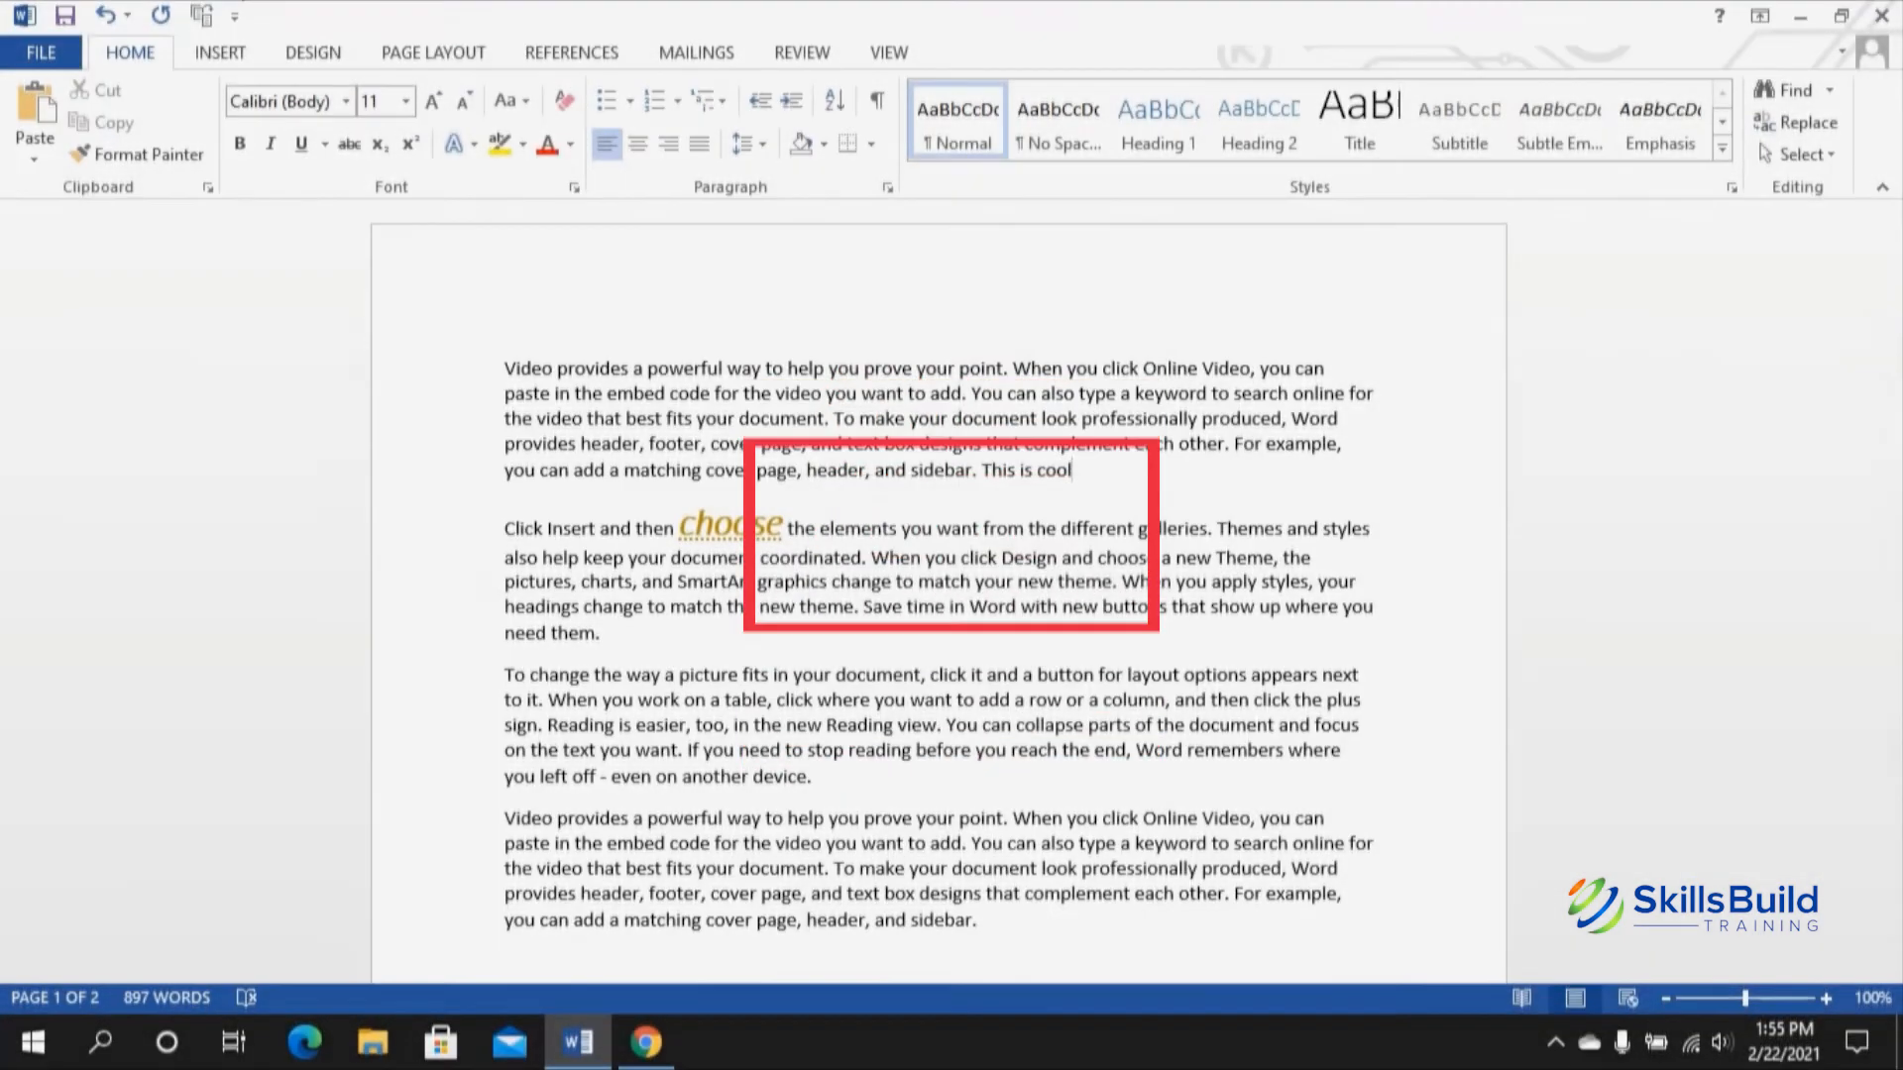
# Step: Browse the available proofing languages in the Language dialog and confirm English (United States)
pyautogui.hotkey('alt', 'r')
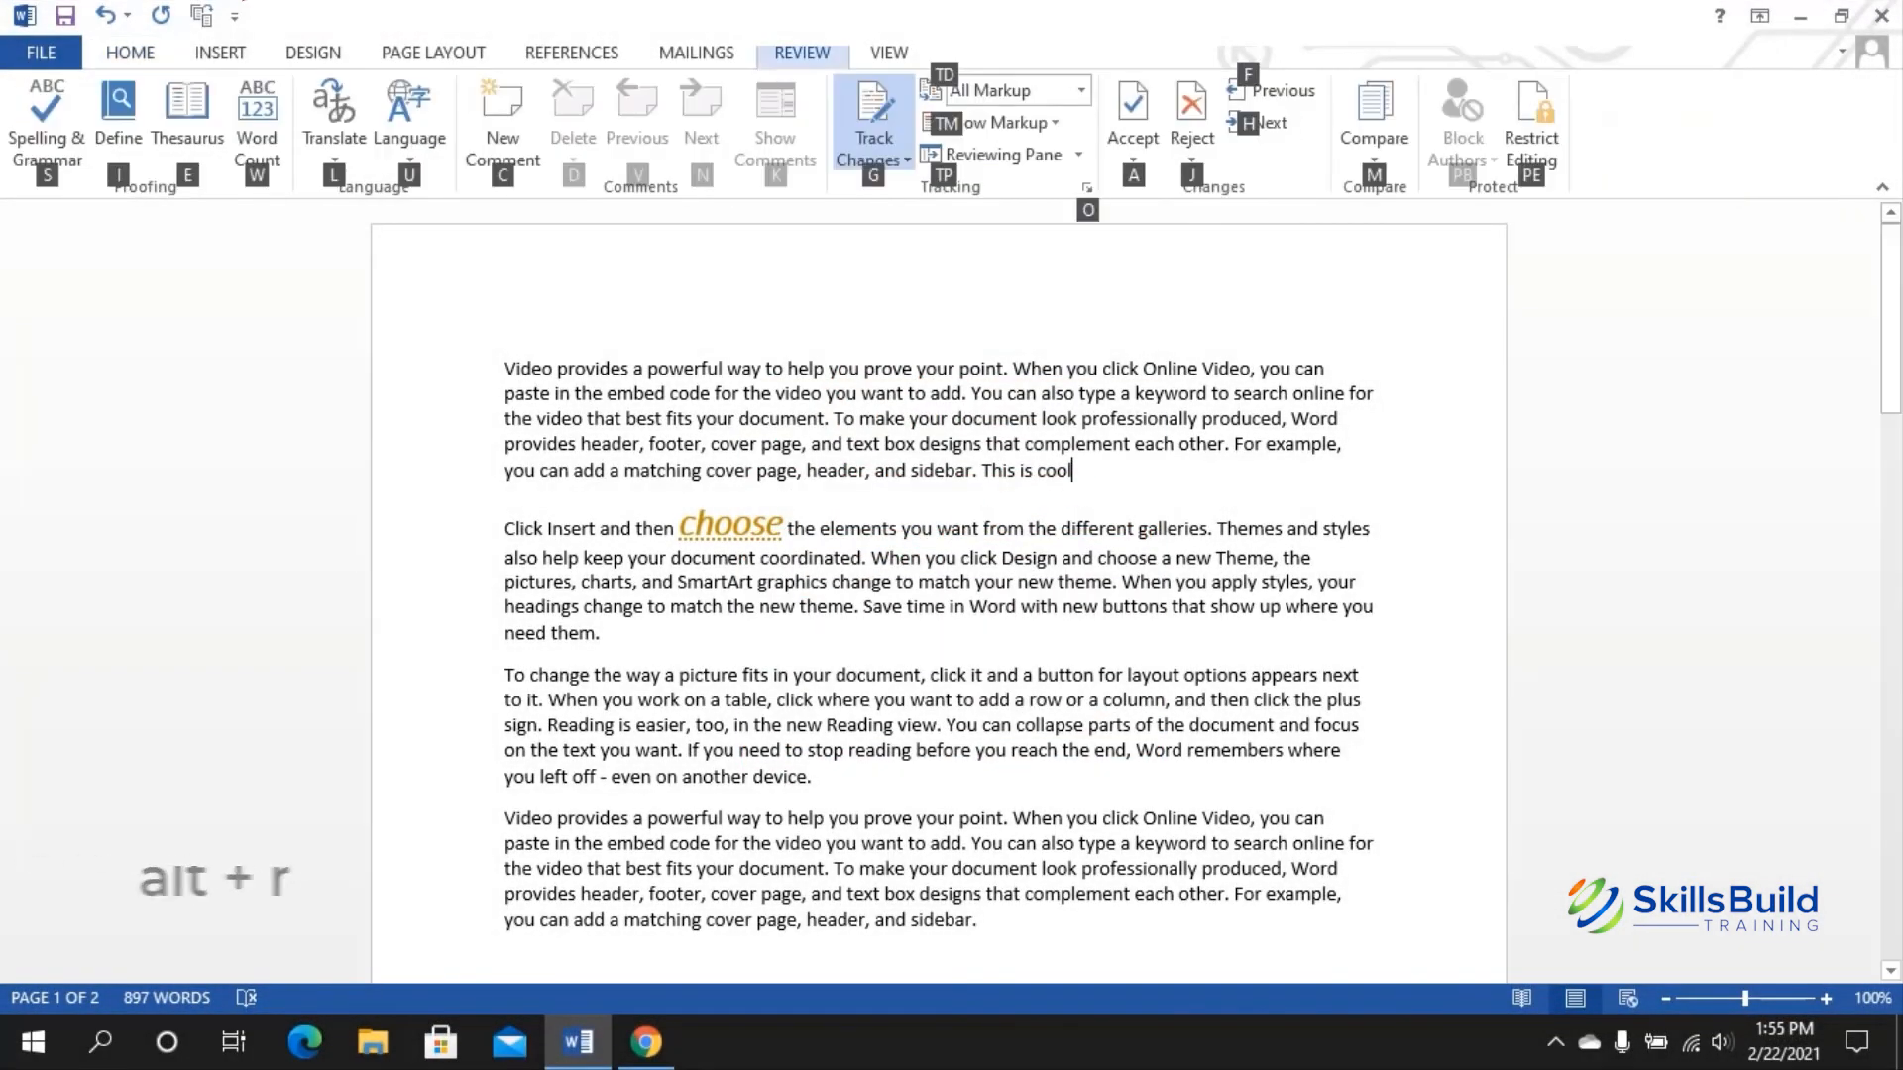
pyautogui.press('u')
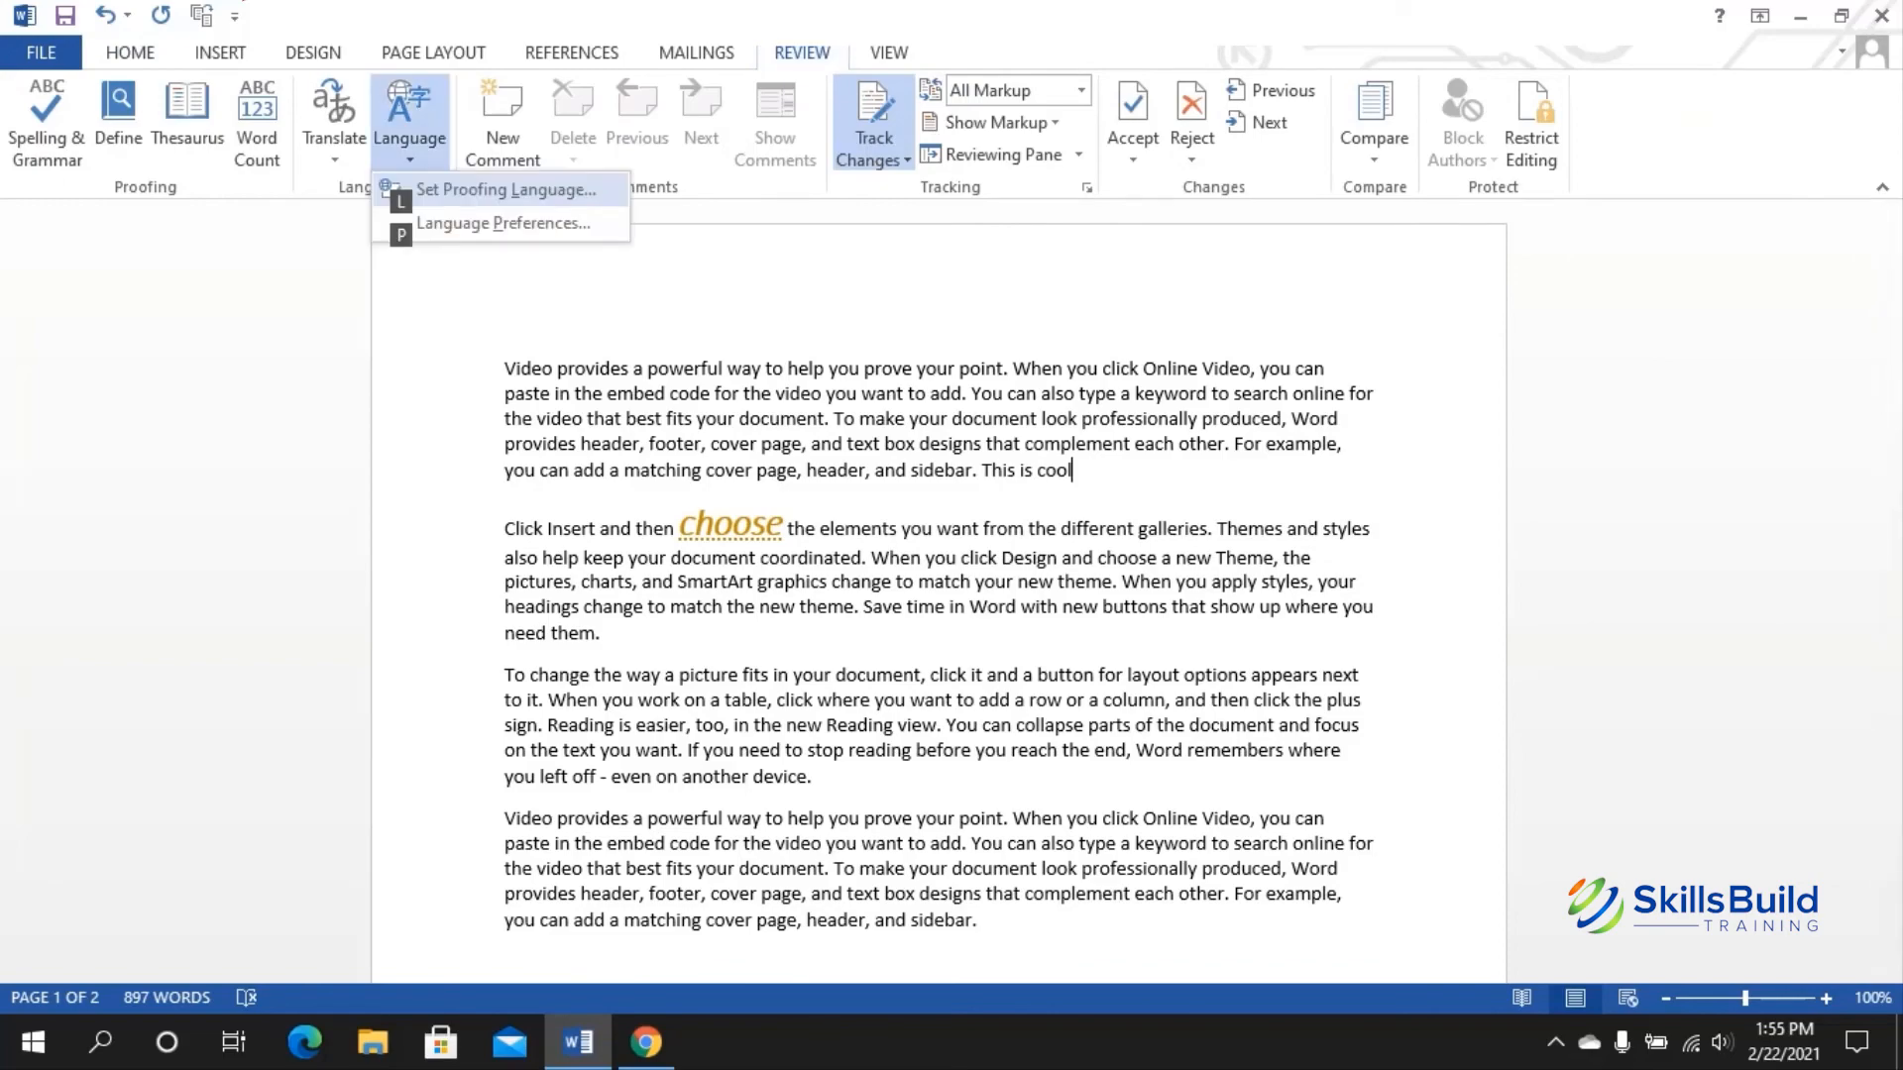
pyautogui.press('l')
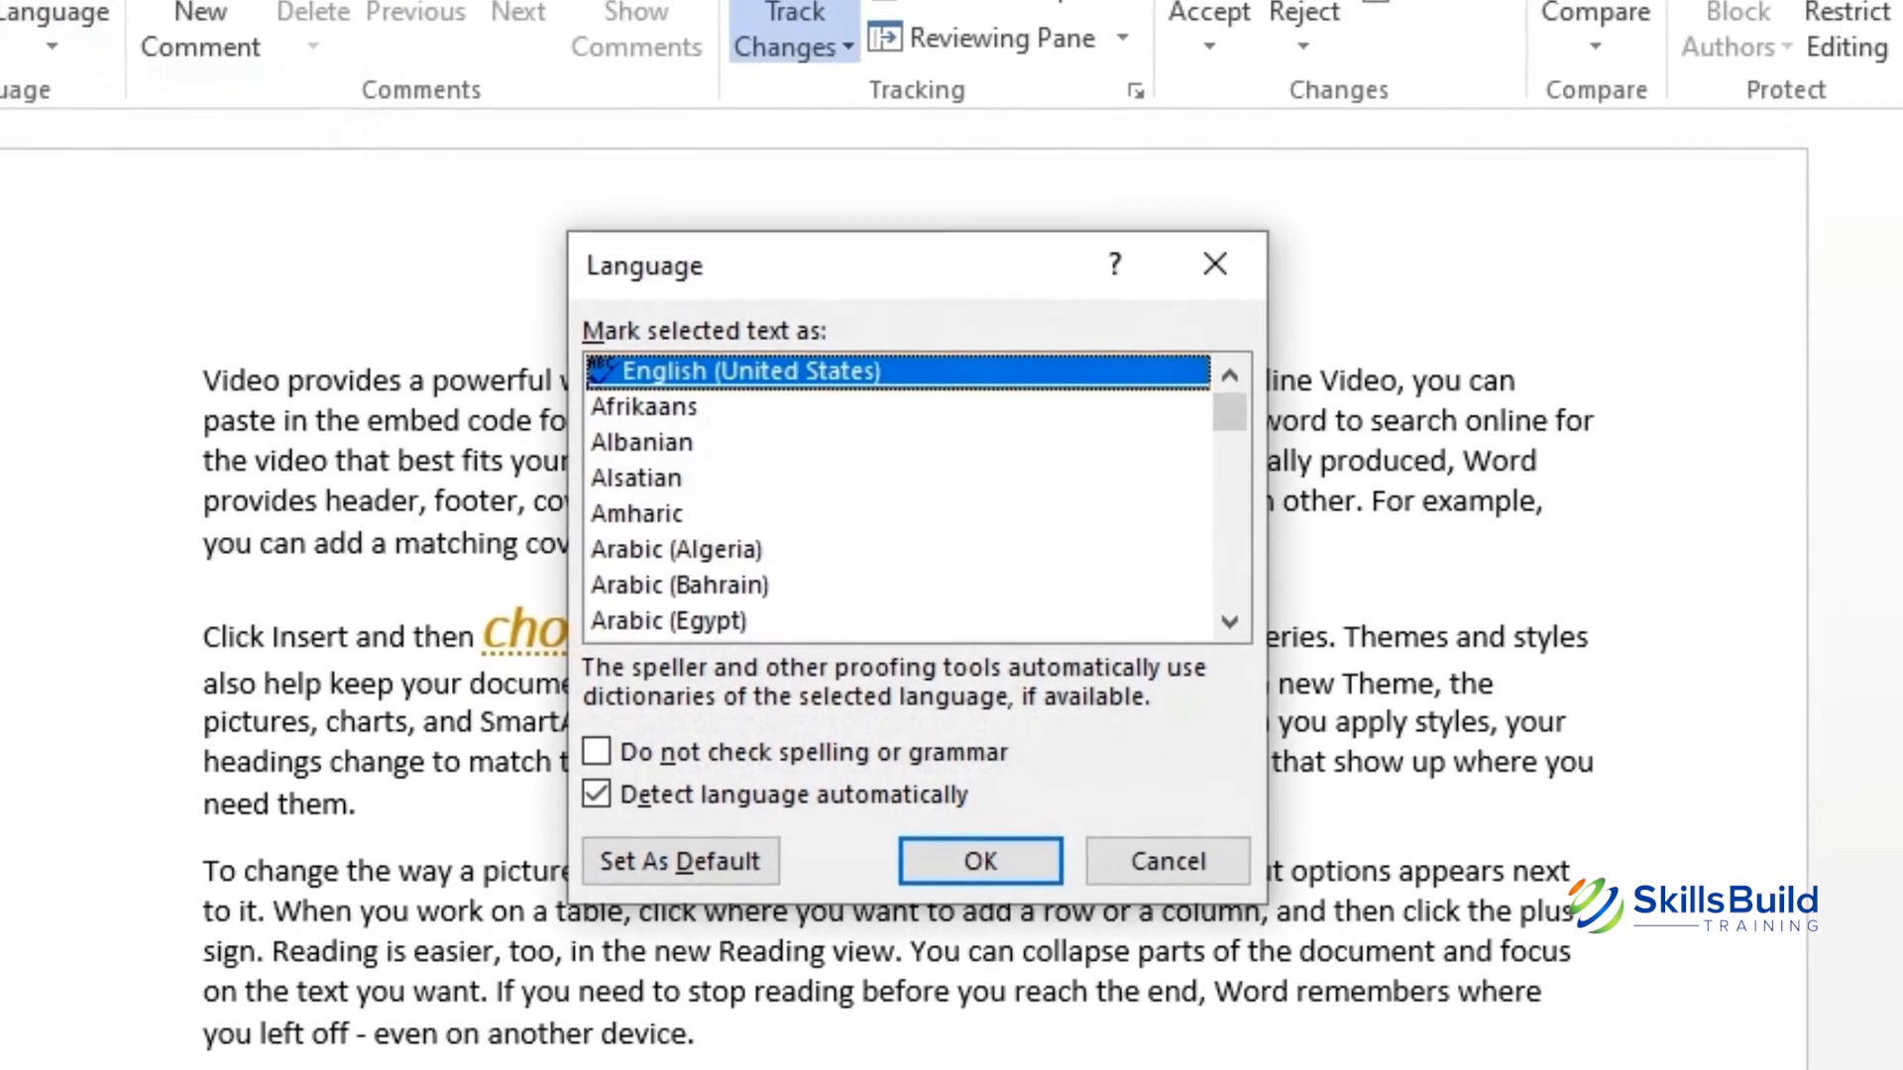
pyautogui.scroll(-6, 941, 441)
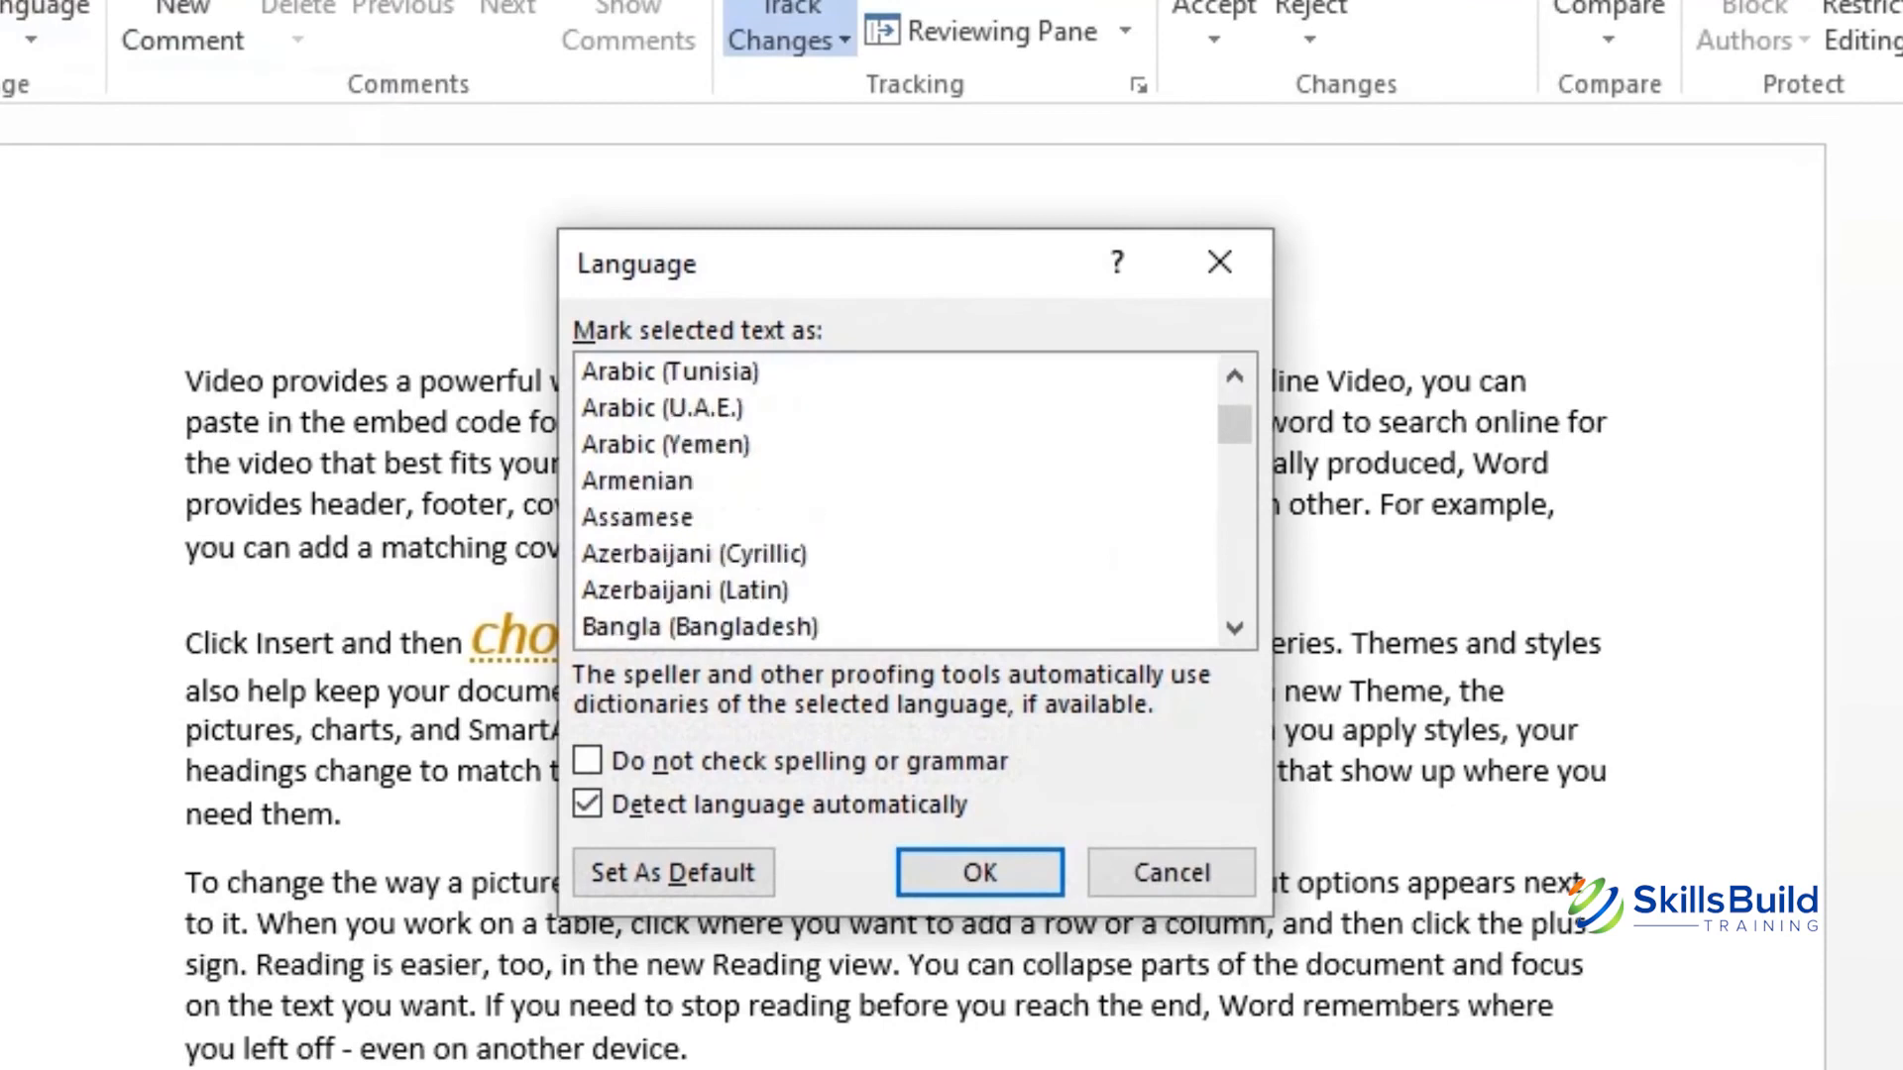
pyautogui.scroll(-18, 902, 501)
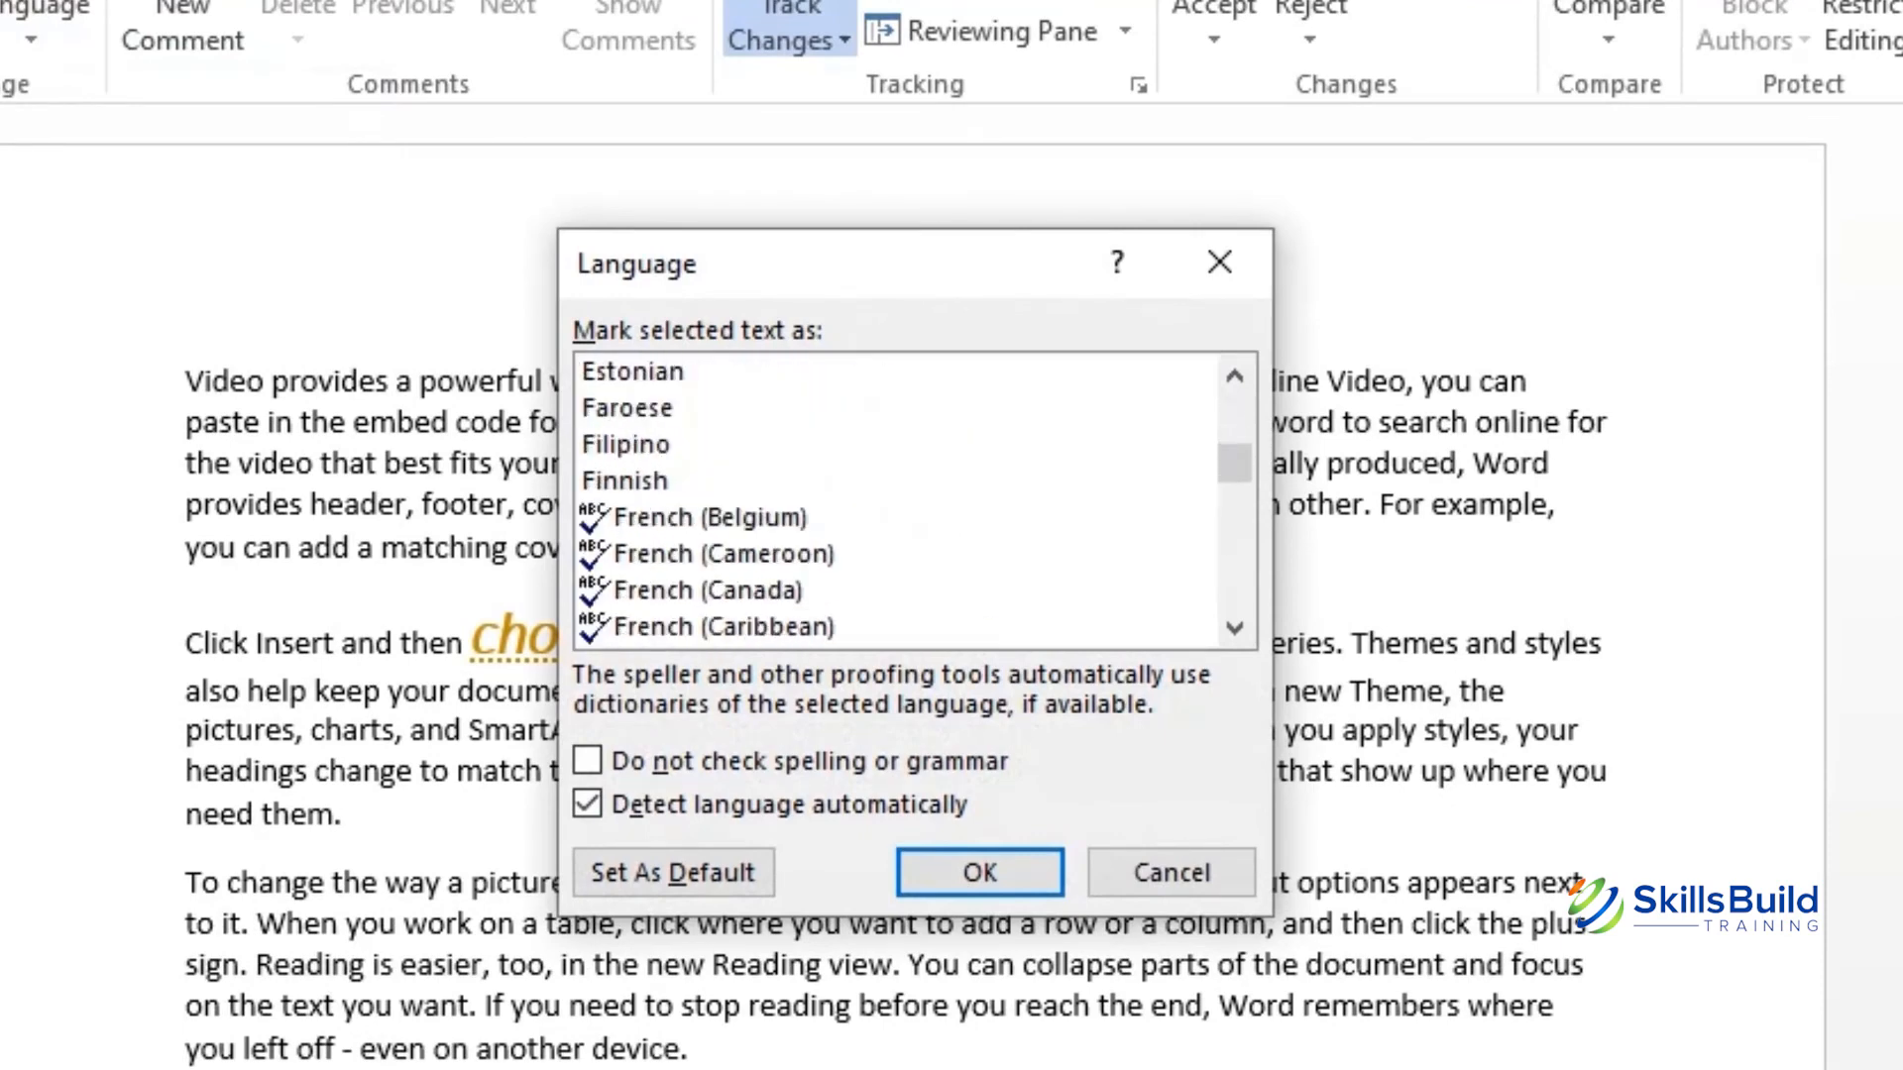
pyautogui.scroll(5, 902, 501)
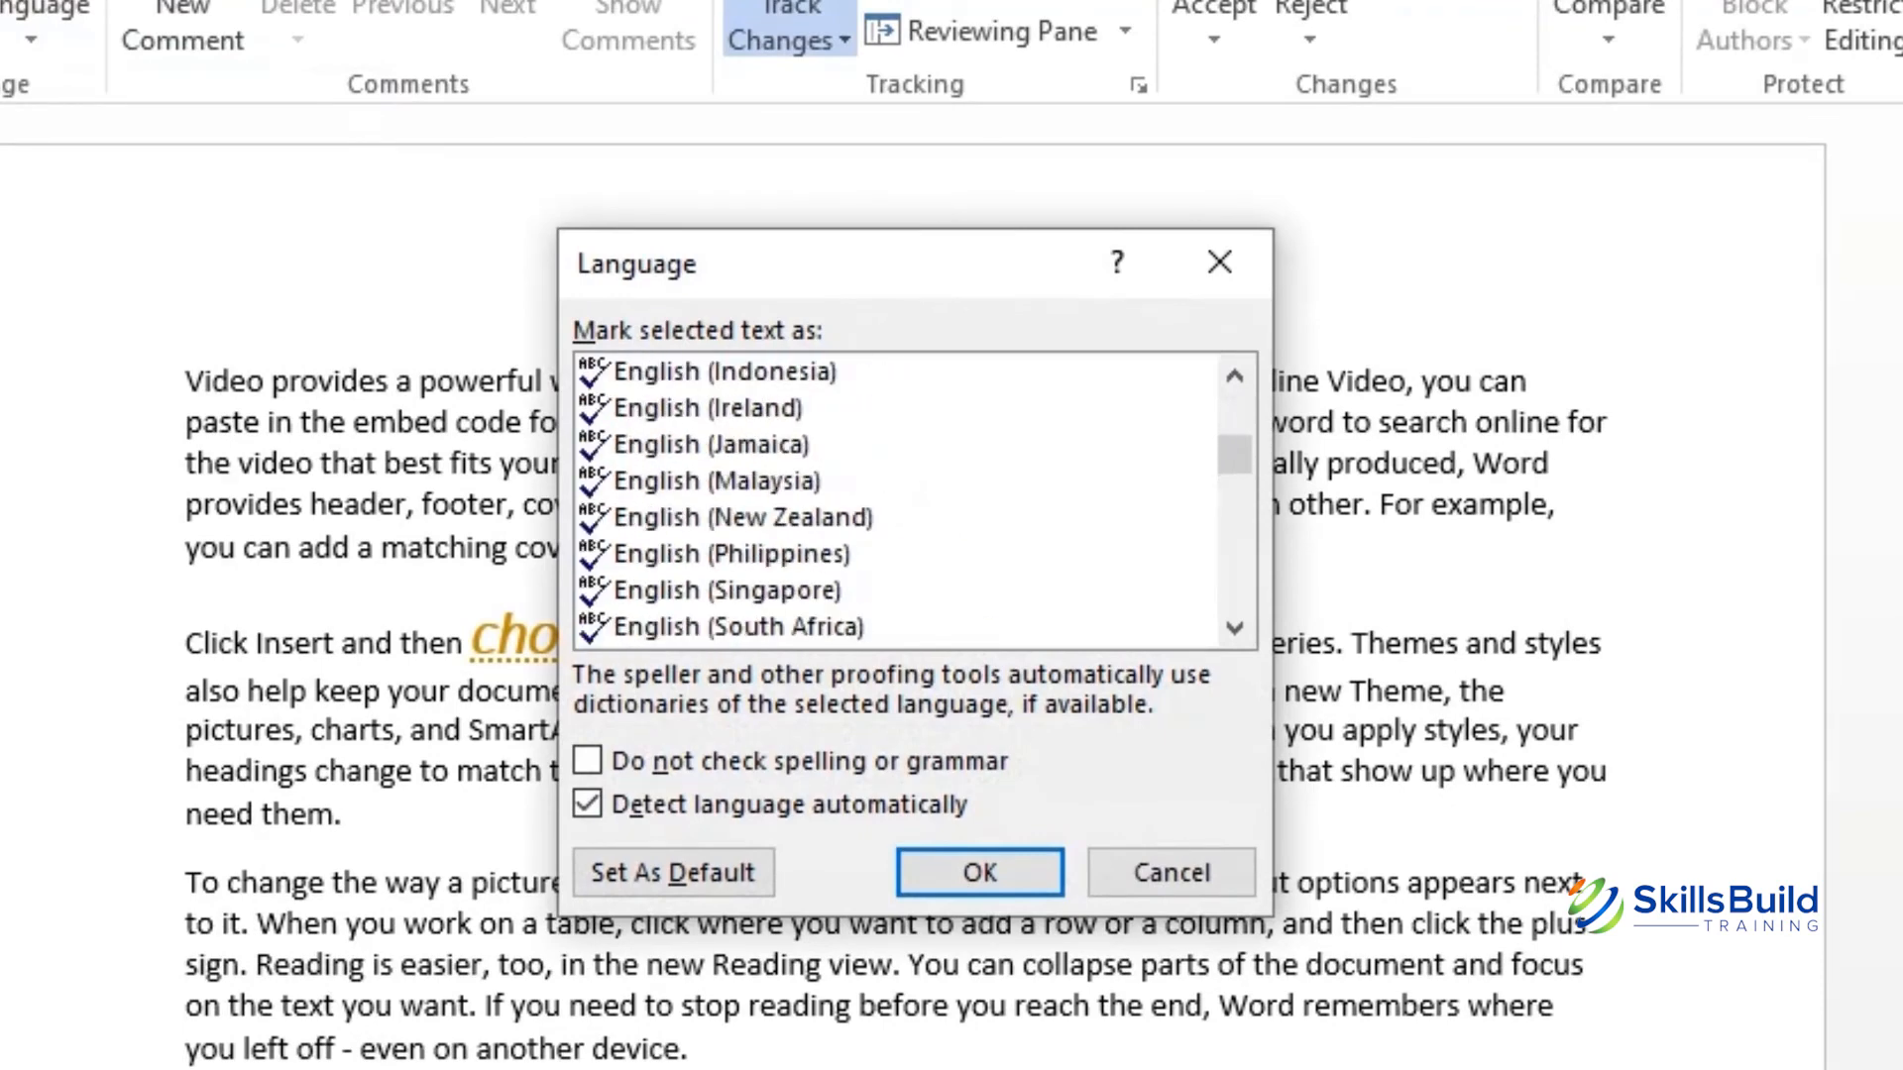
pyautogui.scroll(4, 902, 501)
pyautogui.scroll(7, 902, 500)
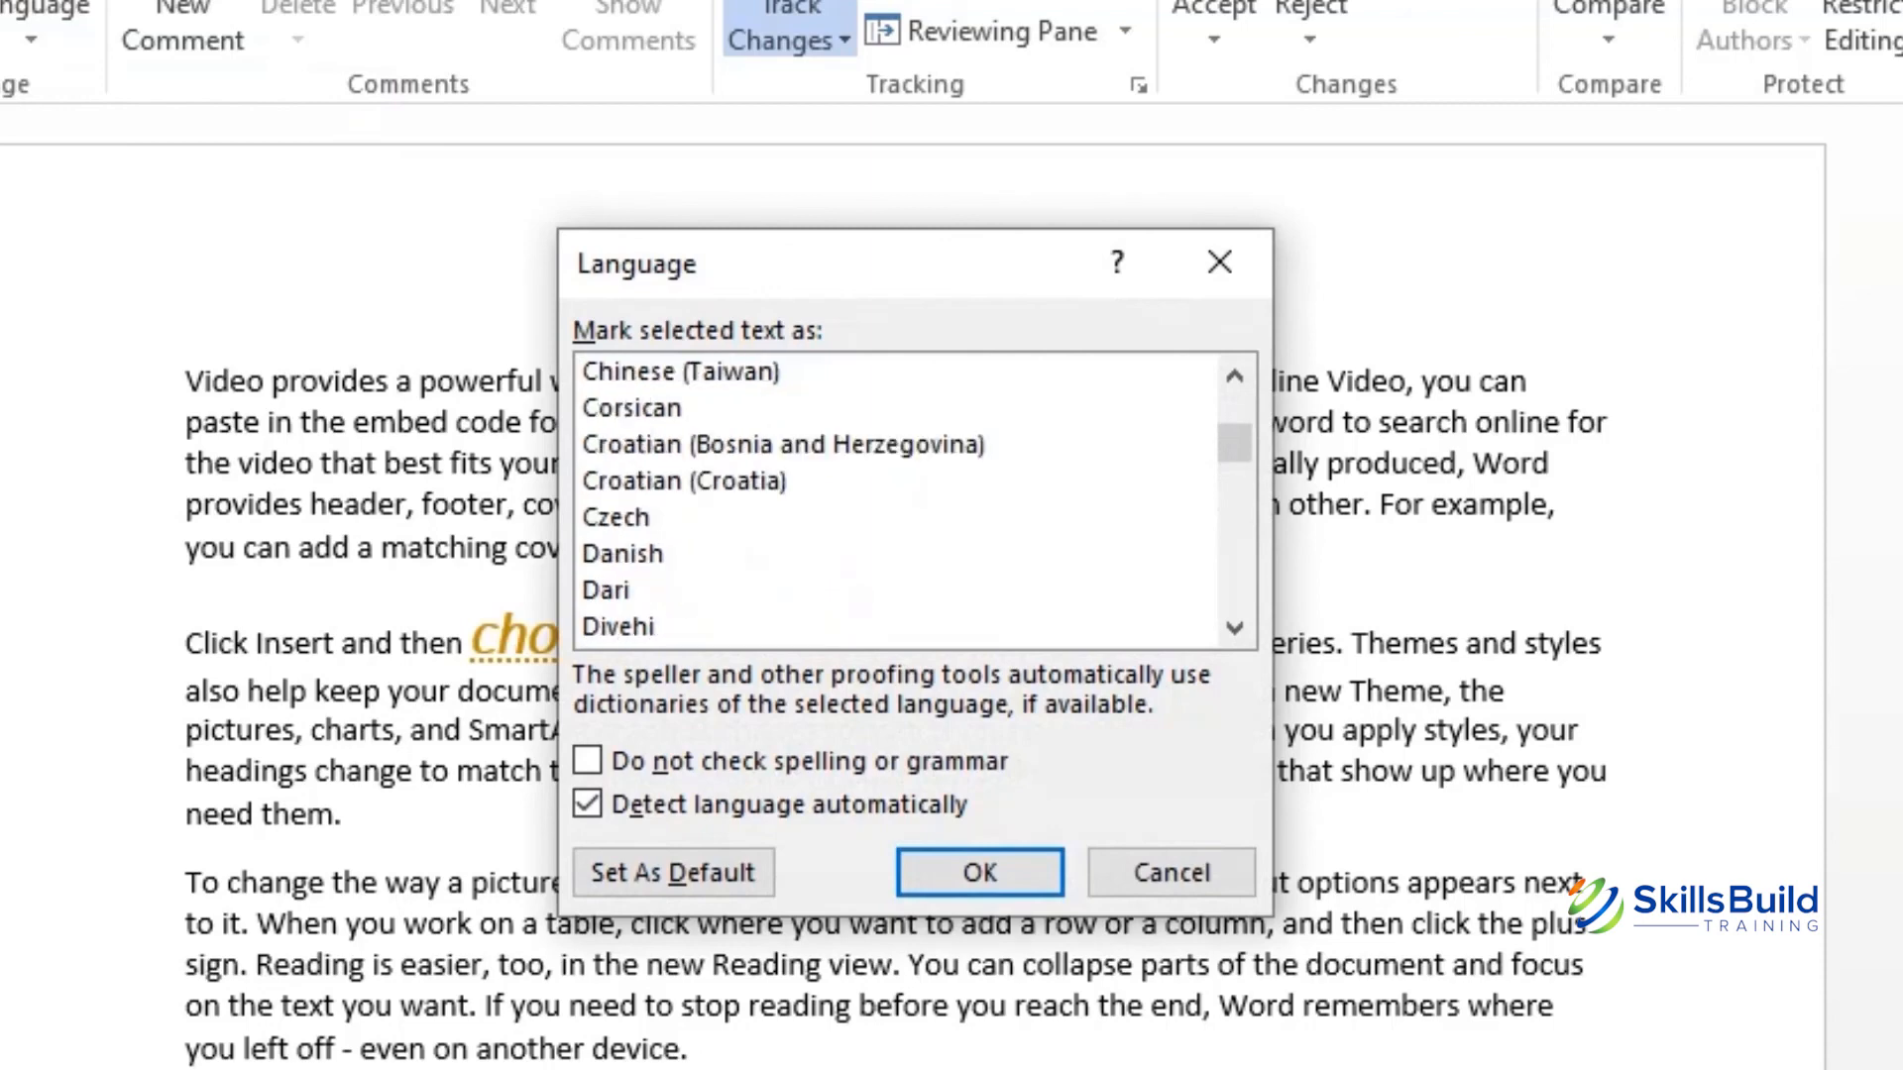
pyautogui.scroll(5, 902, 501)
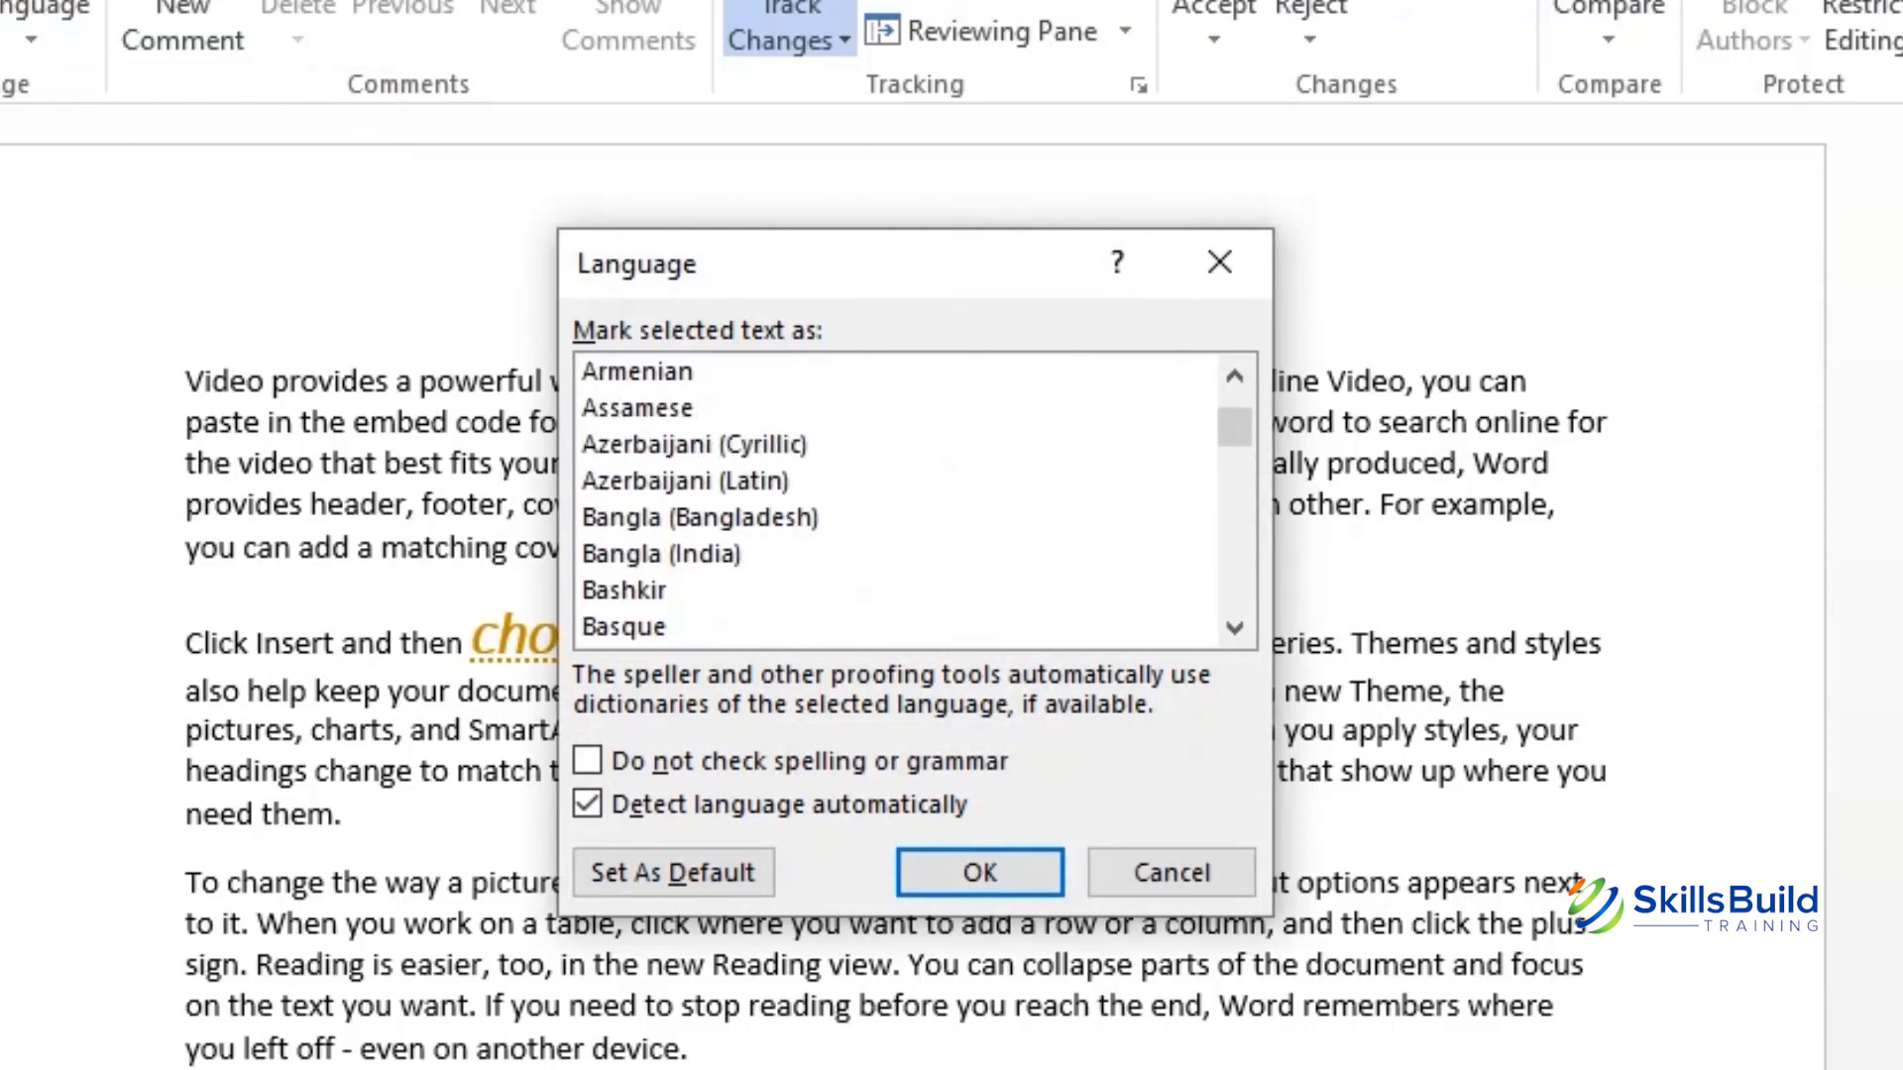
pyautogui.scroll(3, 902, 501)
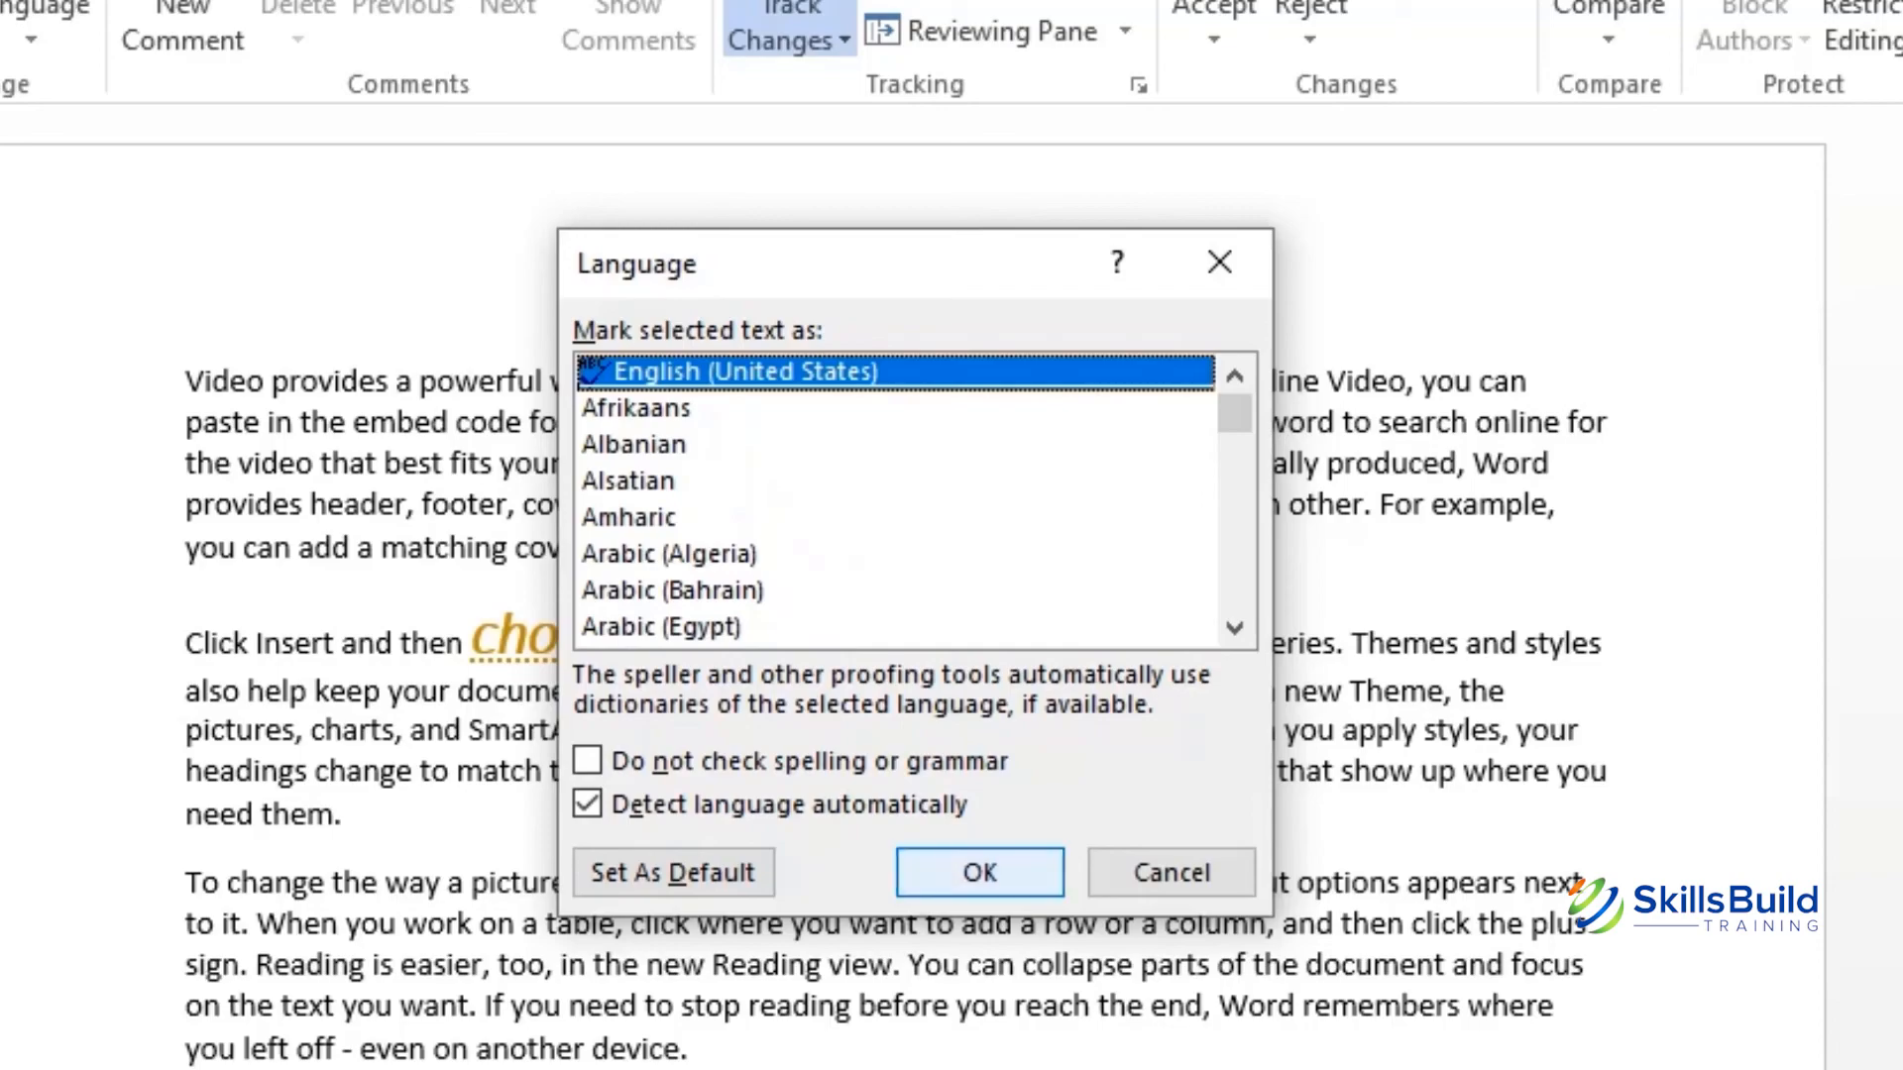
pyautogui.click(980, 873)
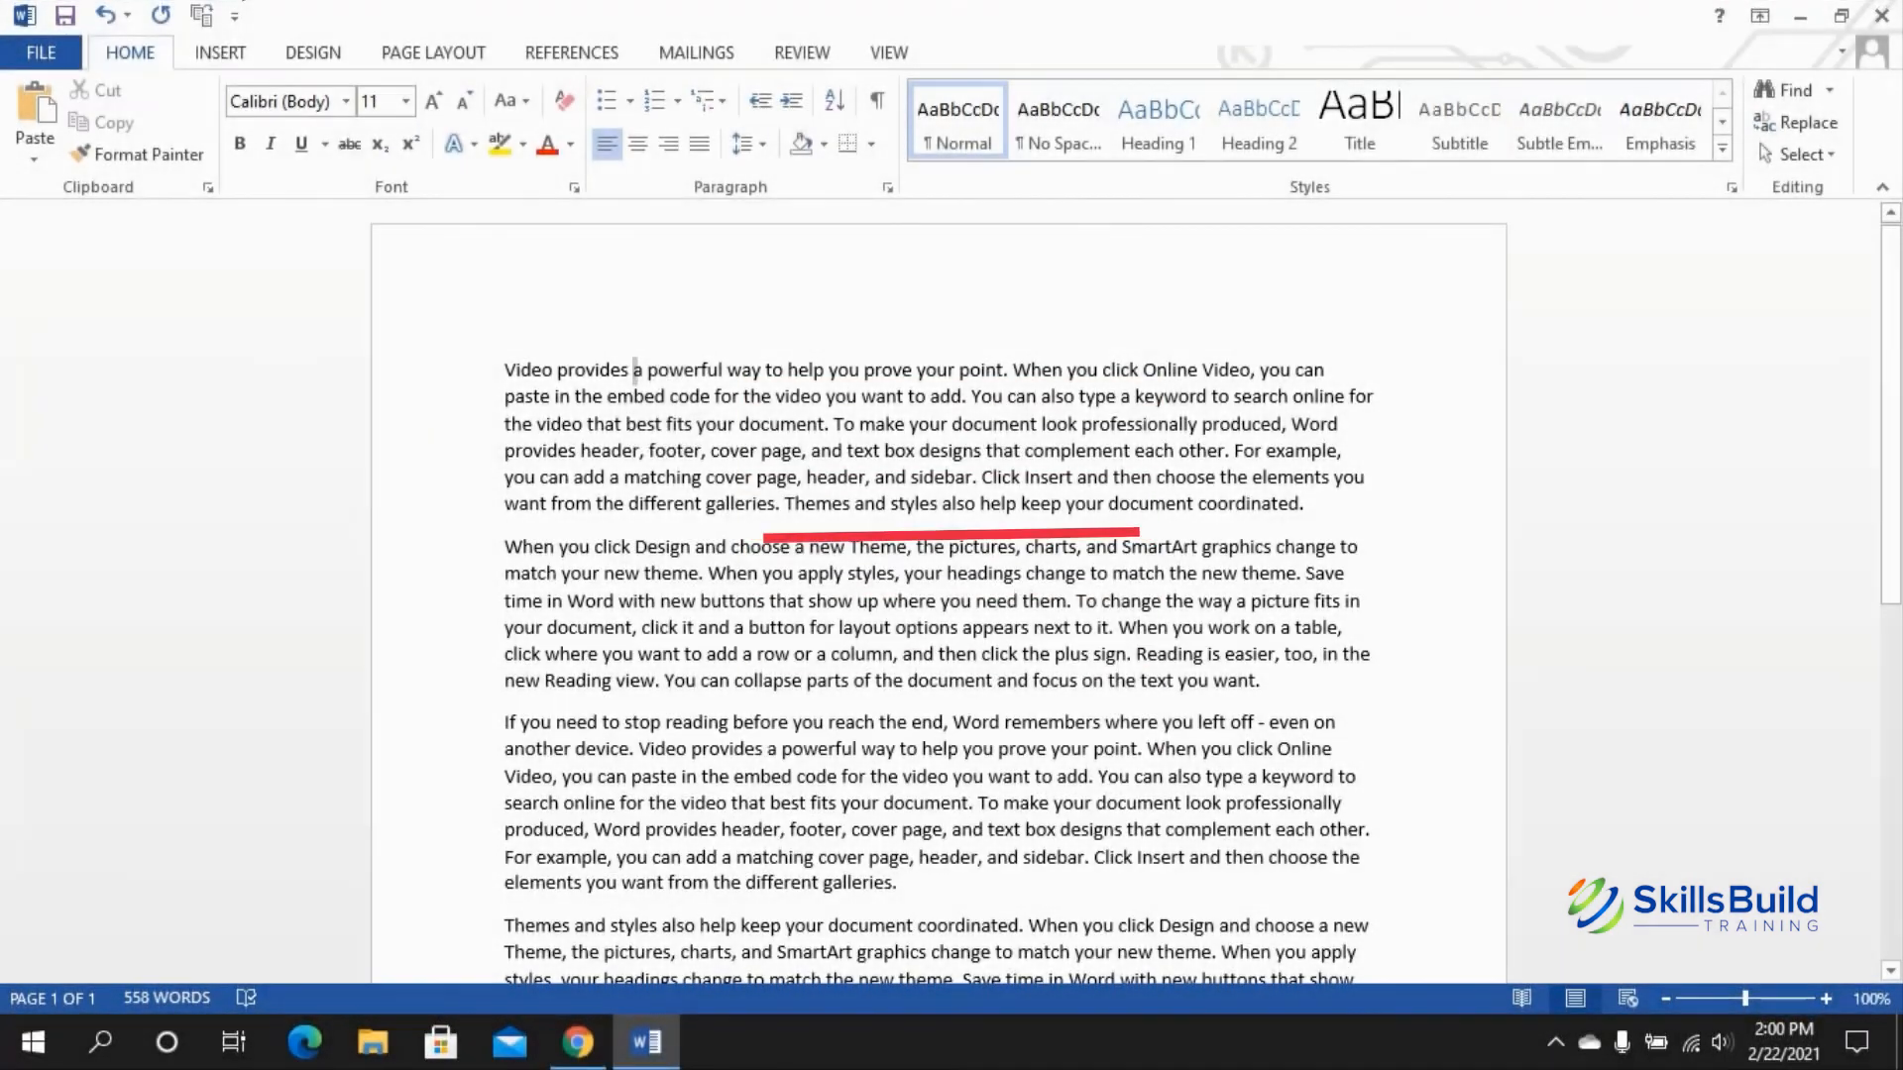
# Step: Highlight in yellow a vertical block of text from "a powerful" down to the fifth line of the second paragraph
pyautogui.moveTo(634, 370); pyautogui.dragTo(943, 659)
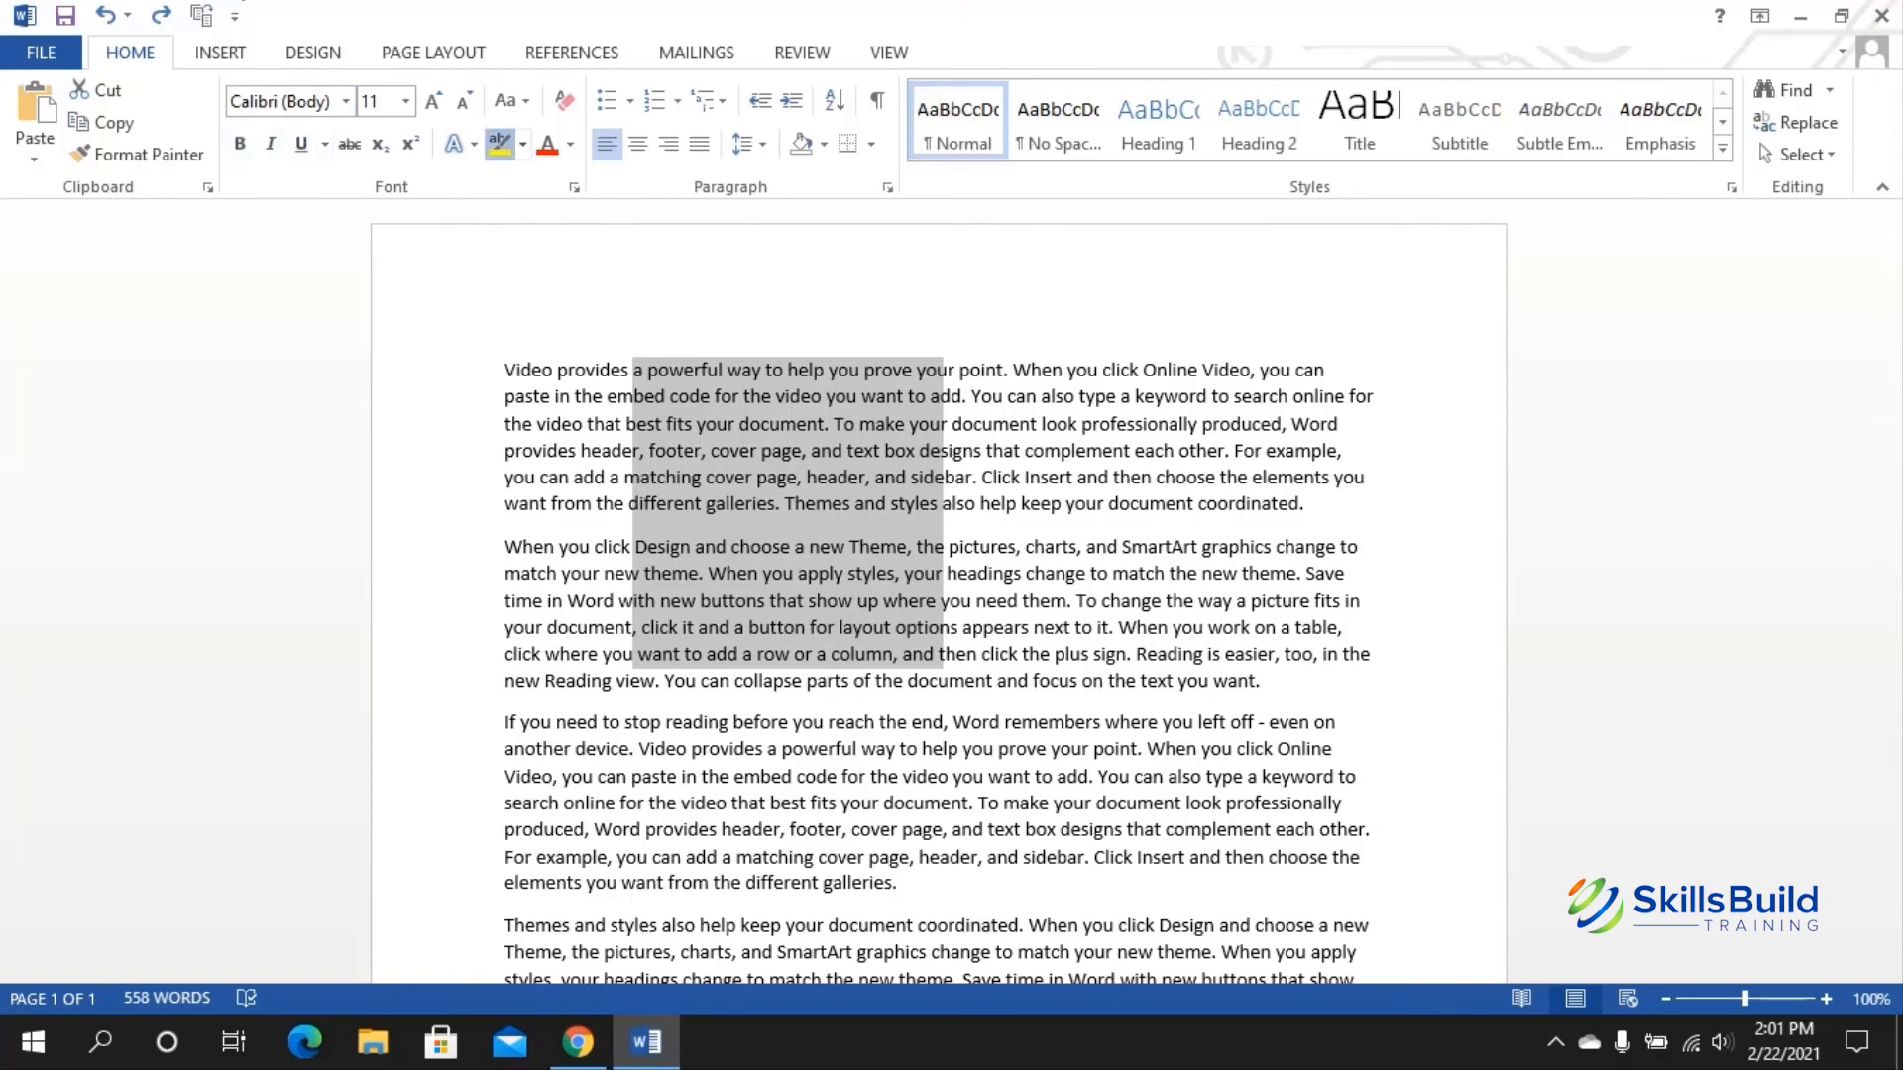
pyautogui.click(500, 143)
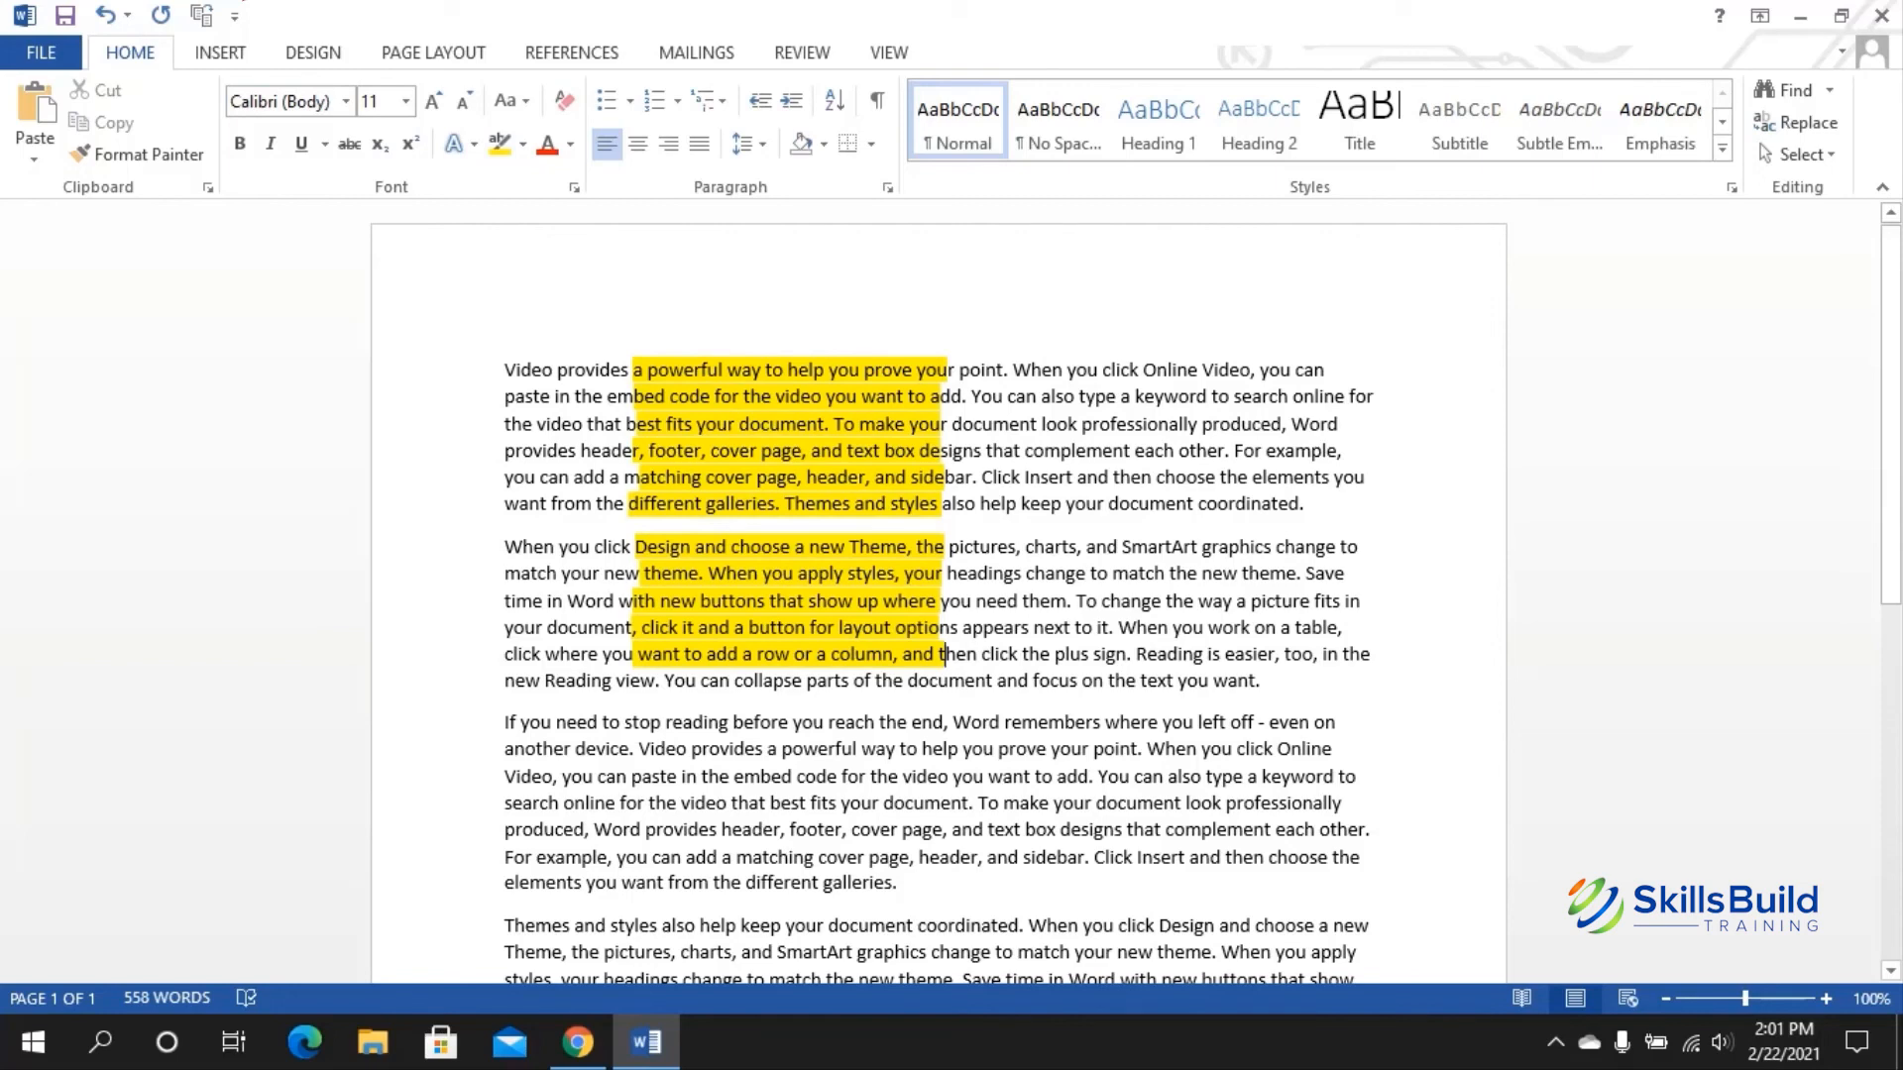
# Step: Make the yellow-highlighted vertical block across the first two paragraphs bold and underline it
pyautogui.press('alt')
pyautogui.moveTo(633, 358); pyautogui.dragTo(949, 660)
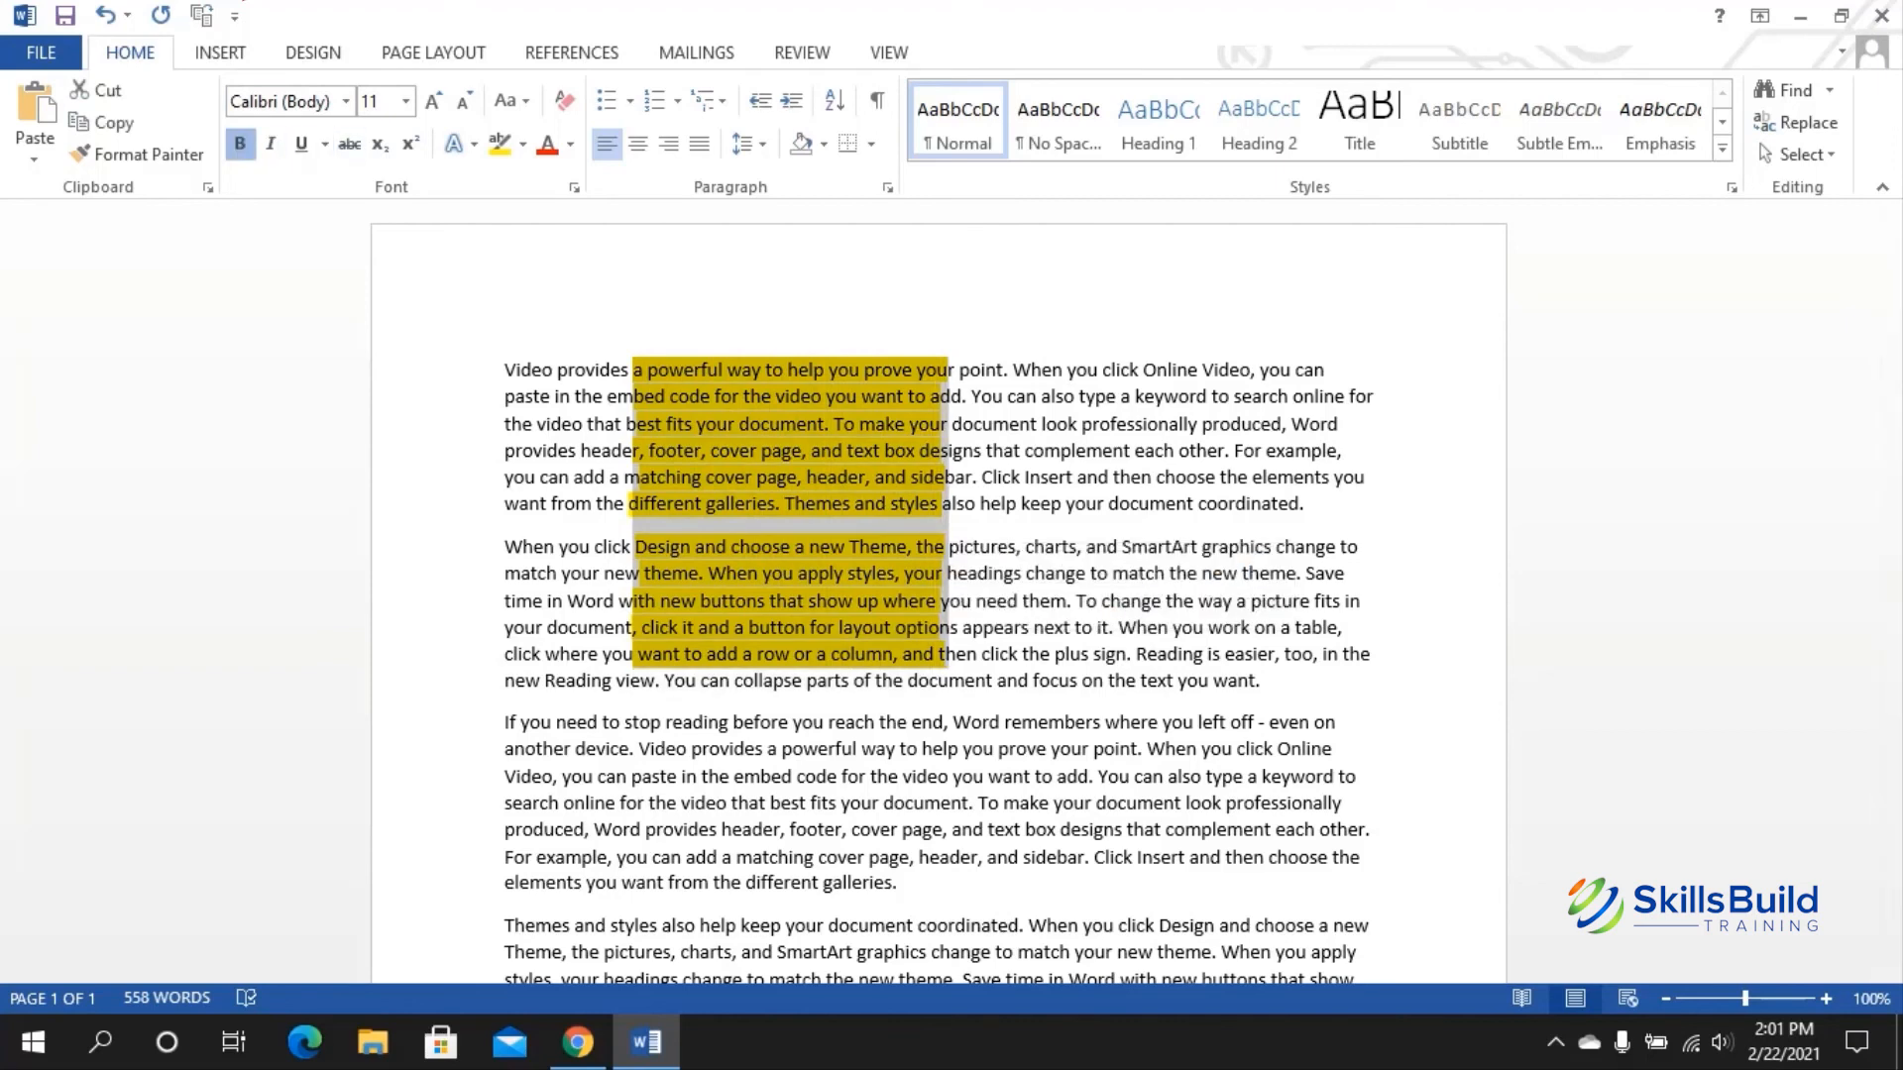
pyautogui.click(240, 144)
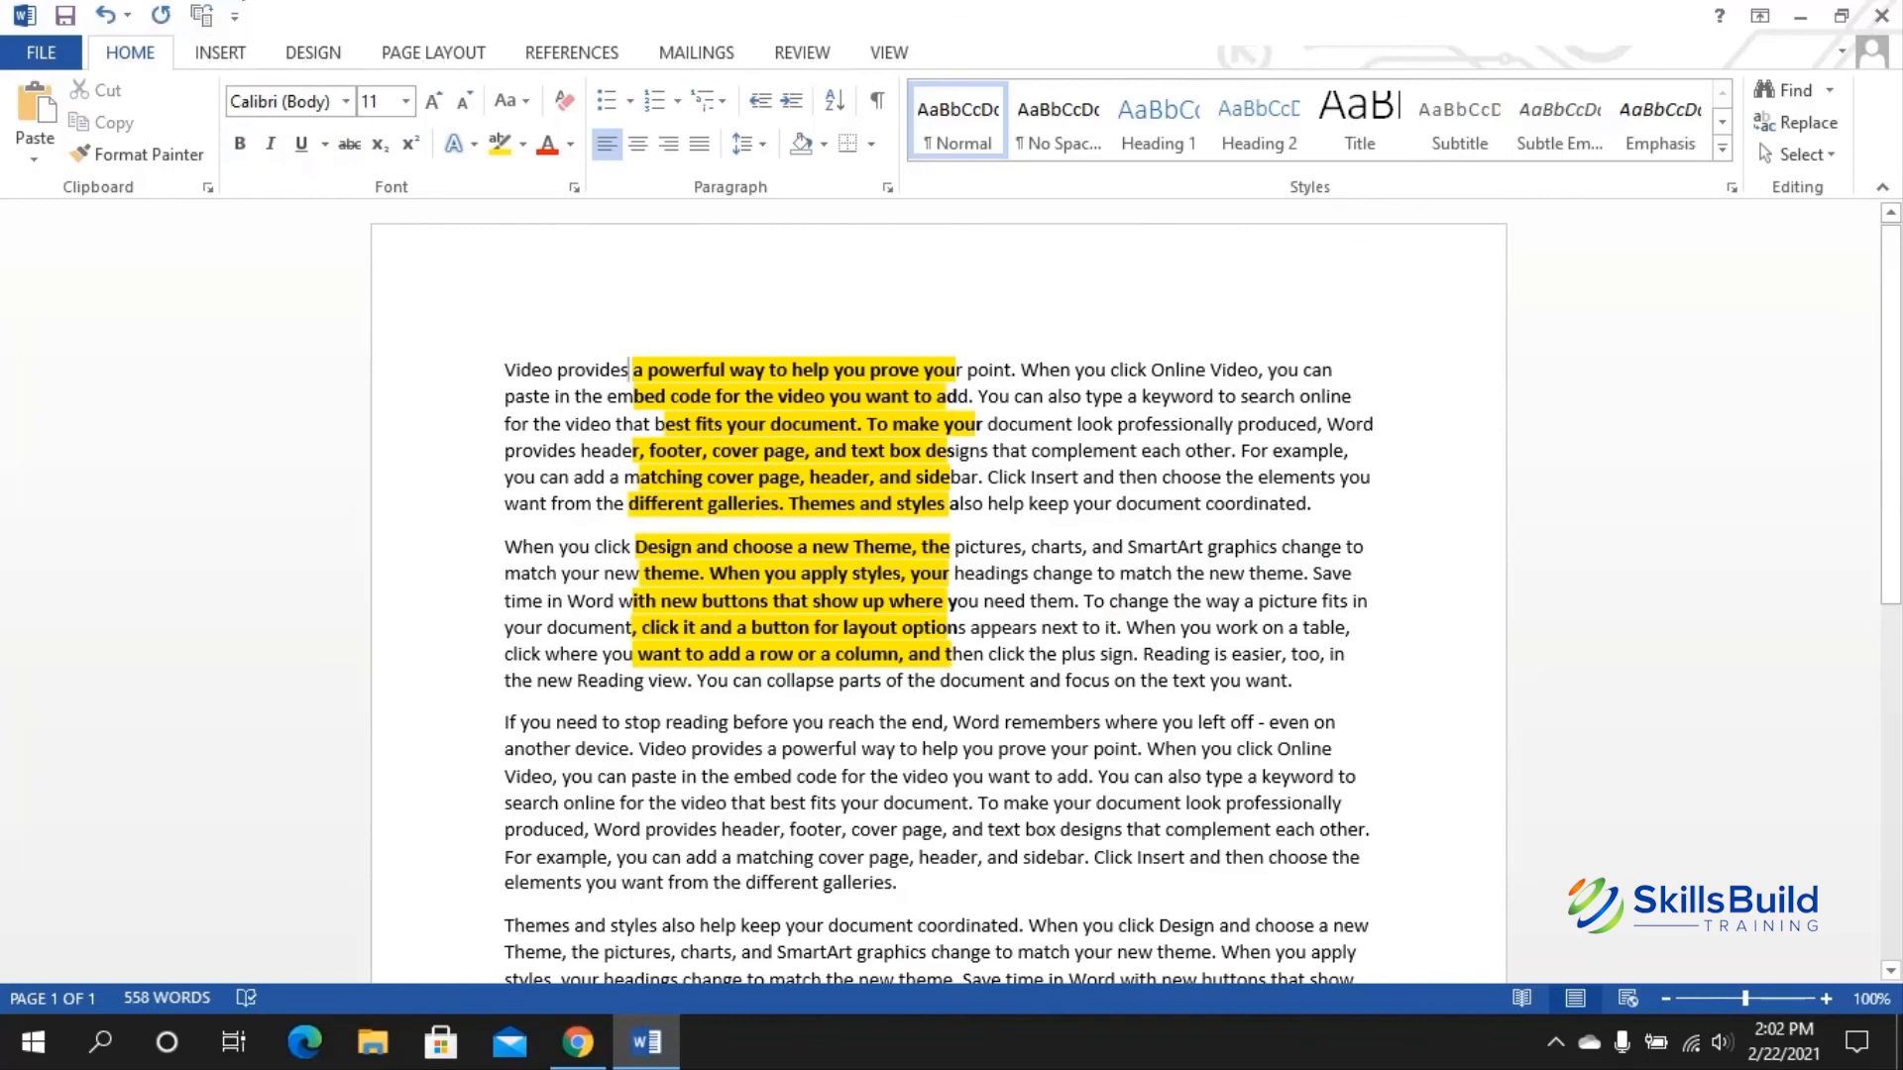
pyautogui.moveTo(631, 370); pyautogui.dragTo(960, 659)
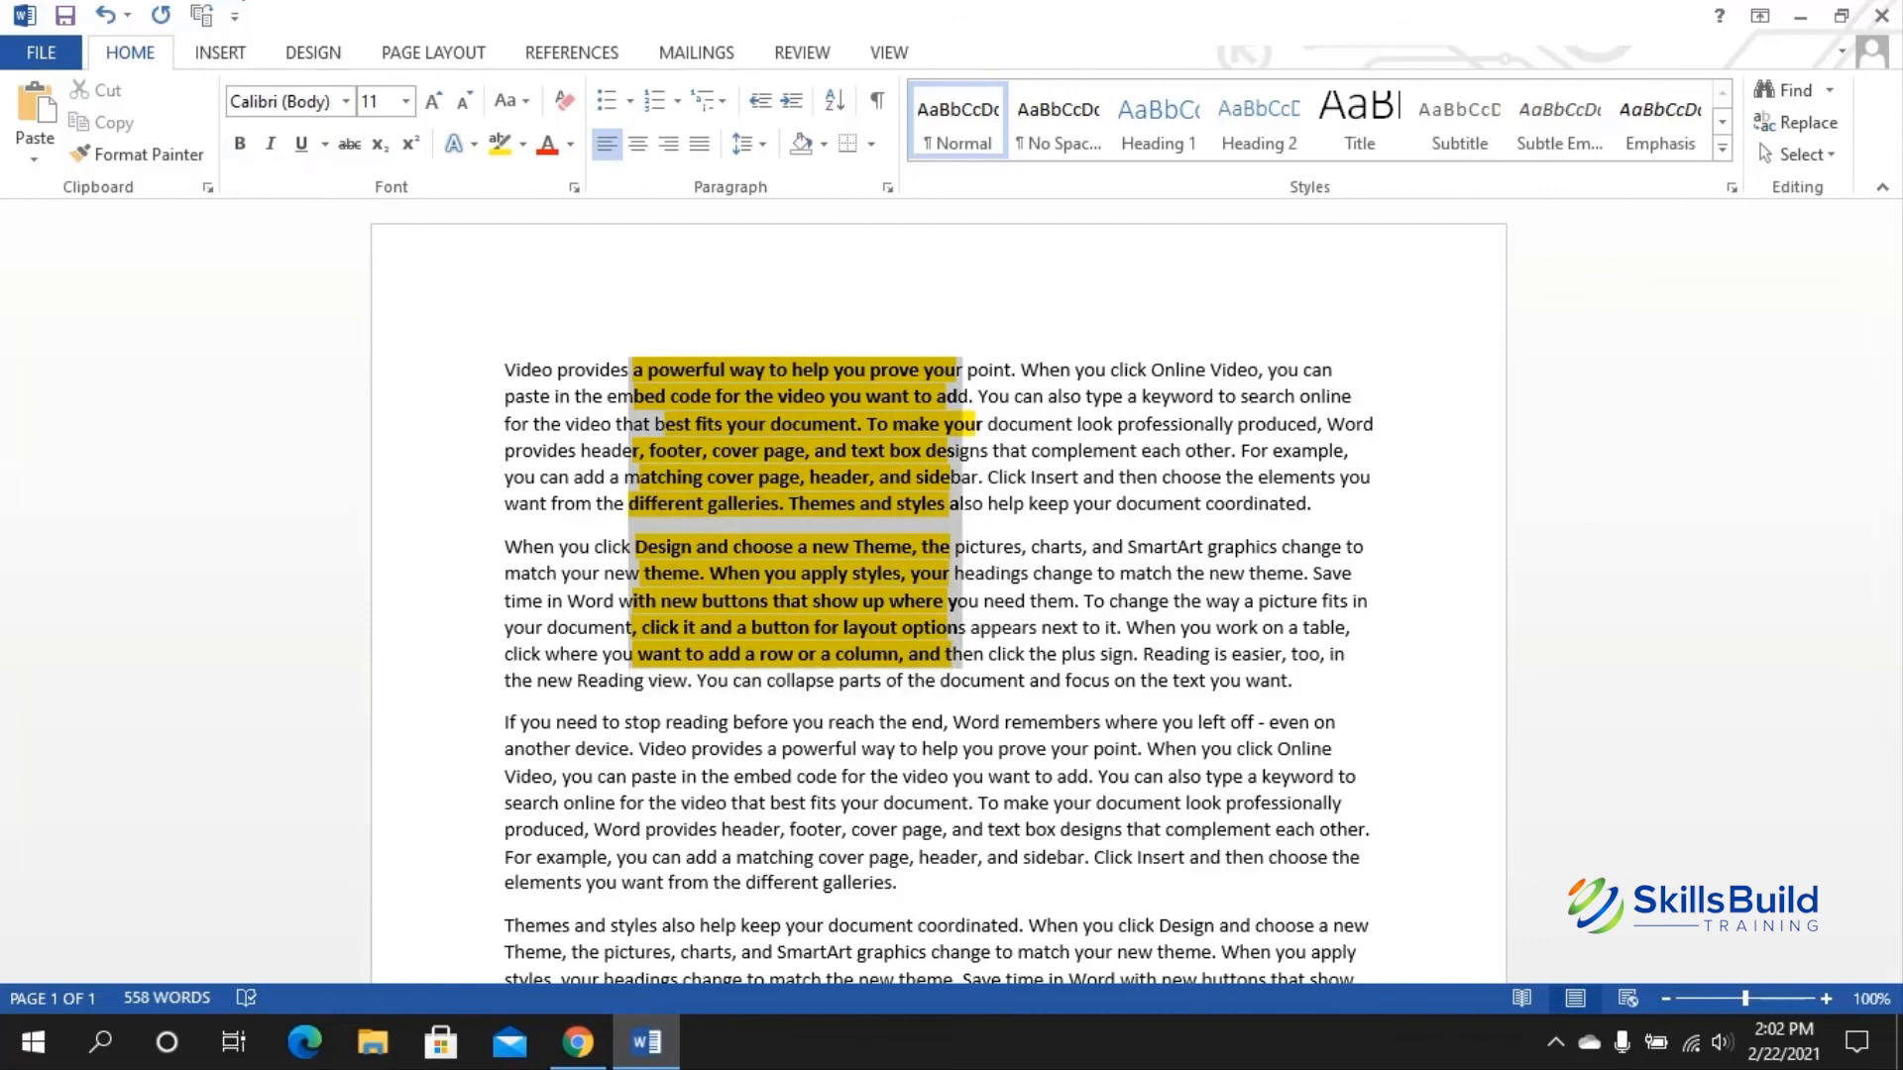
pyautogui.click(301, 143)
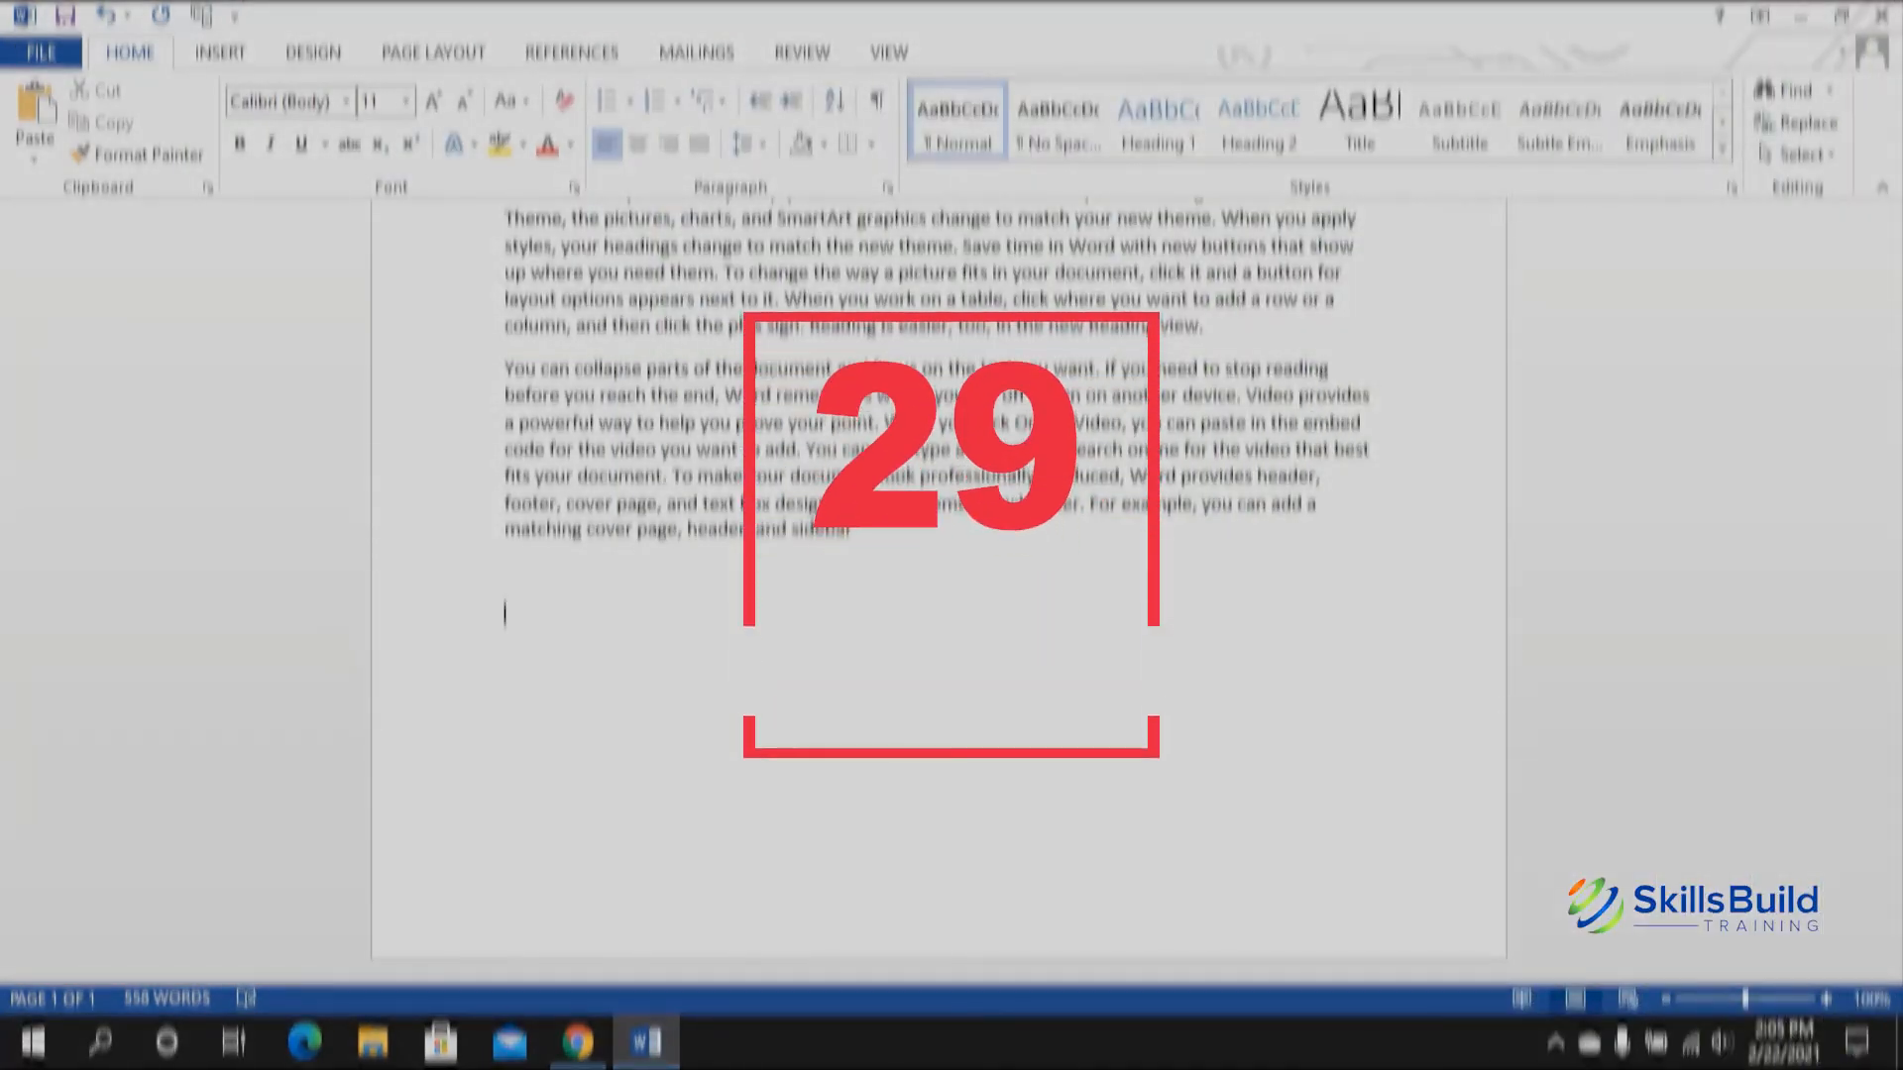
# Step: Insert the current date below the last paragraph and the current time on the line beneath it
pyautogui.hotkey('alt', 'shift', 'd')
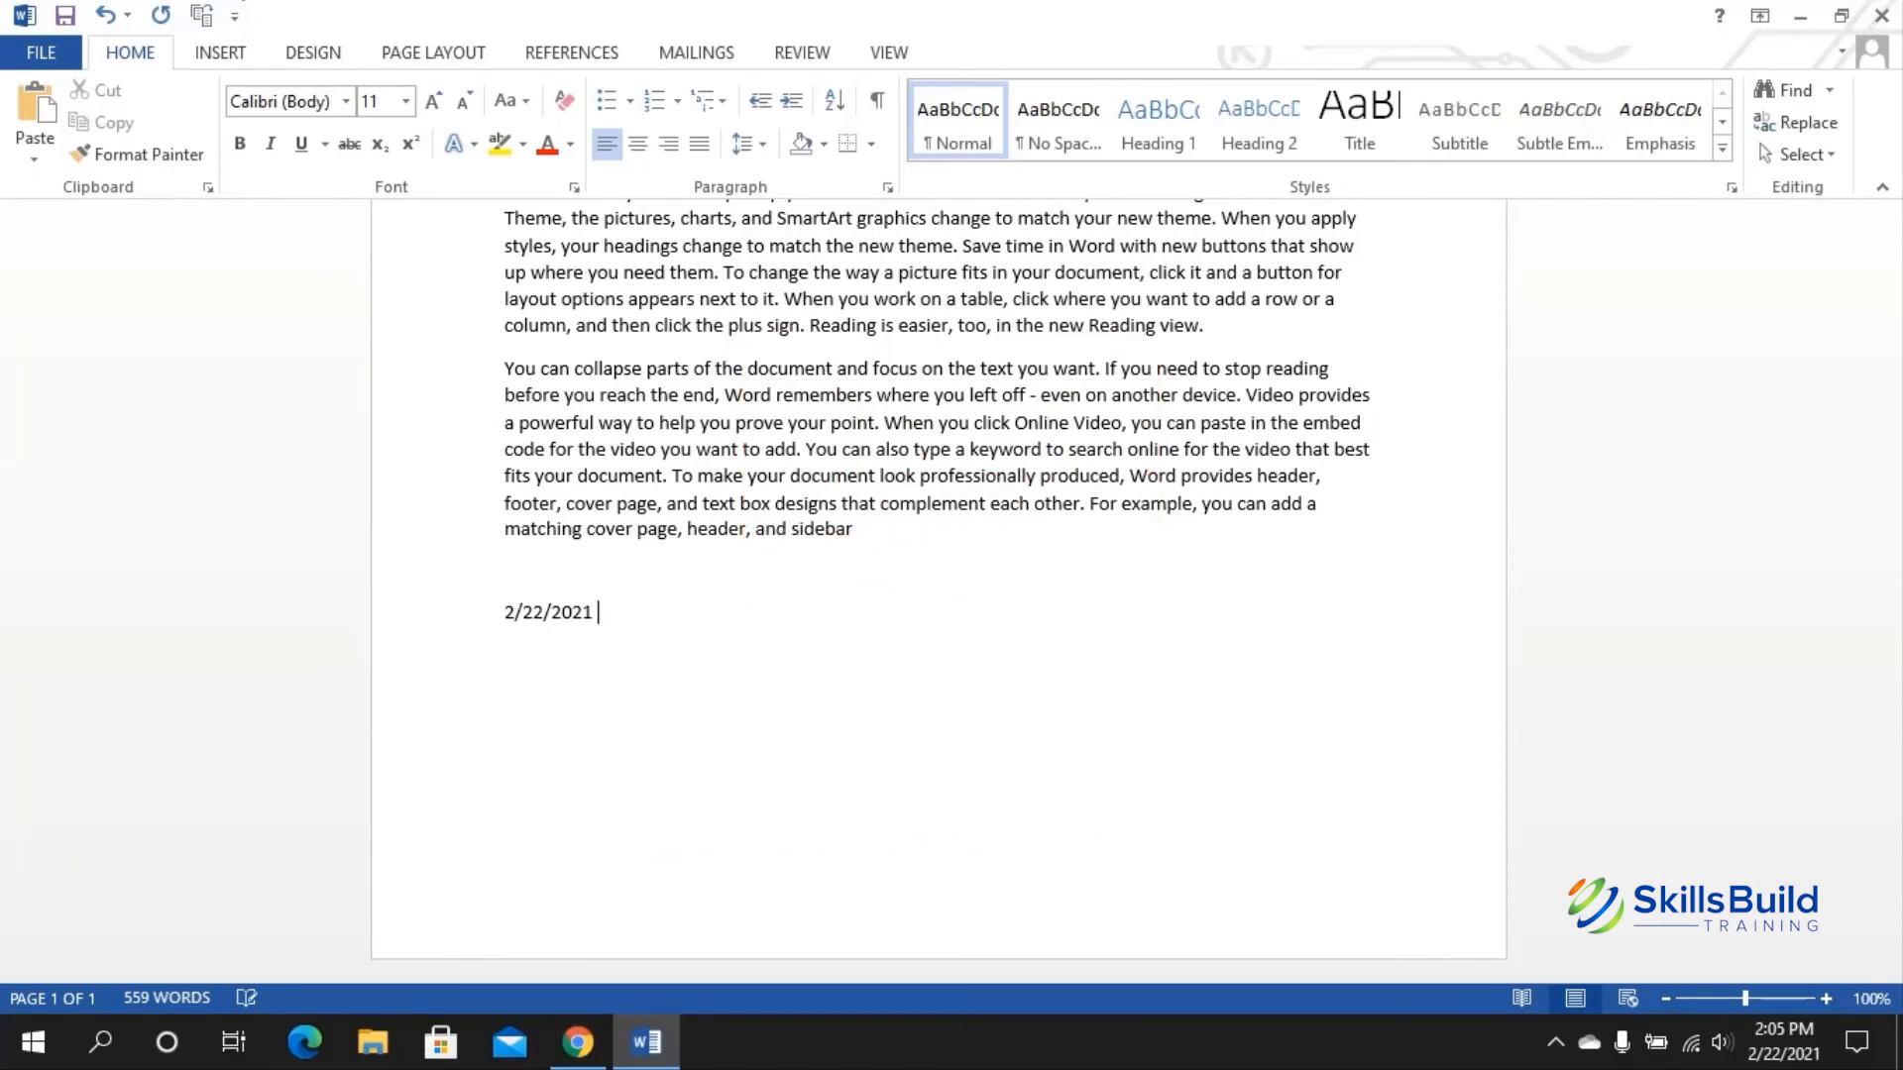
pyautogui.press('Return')
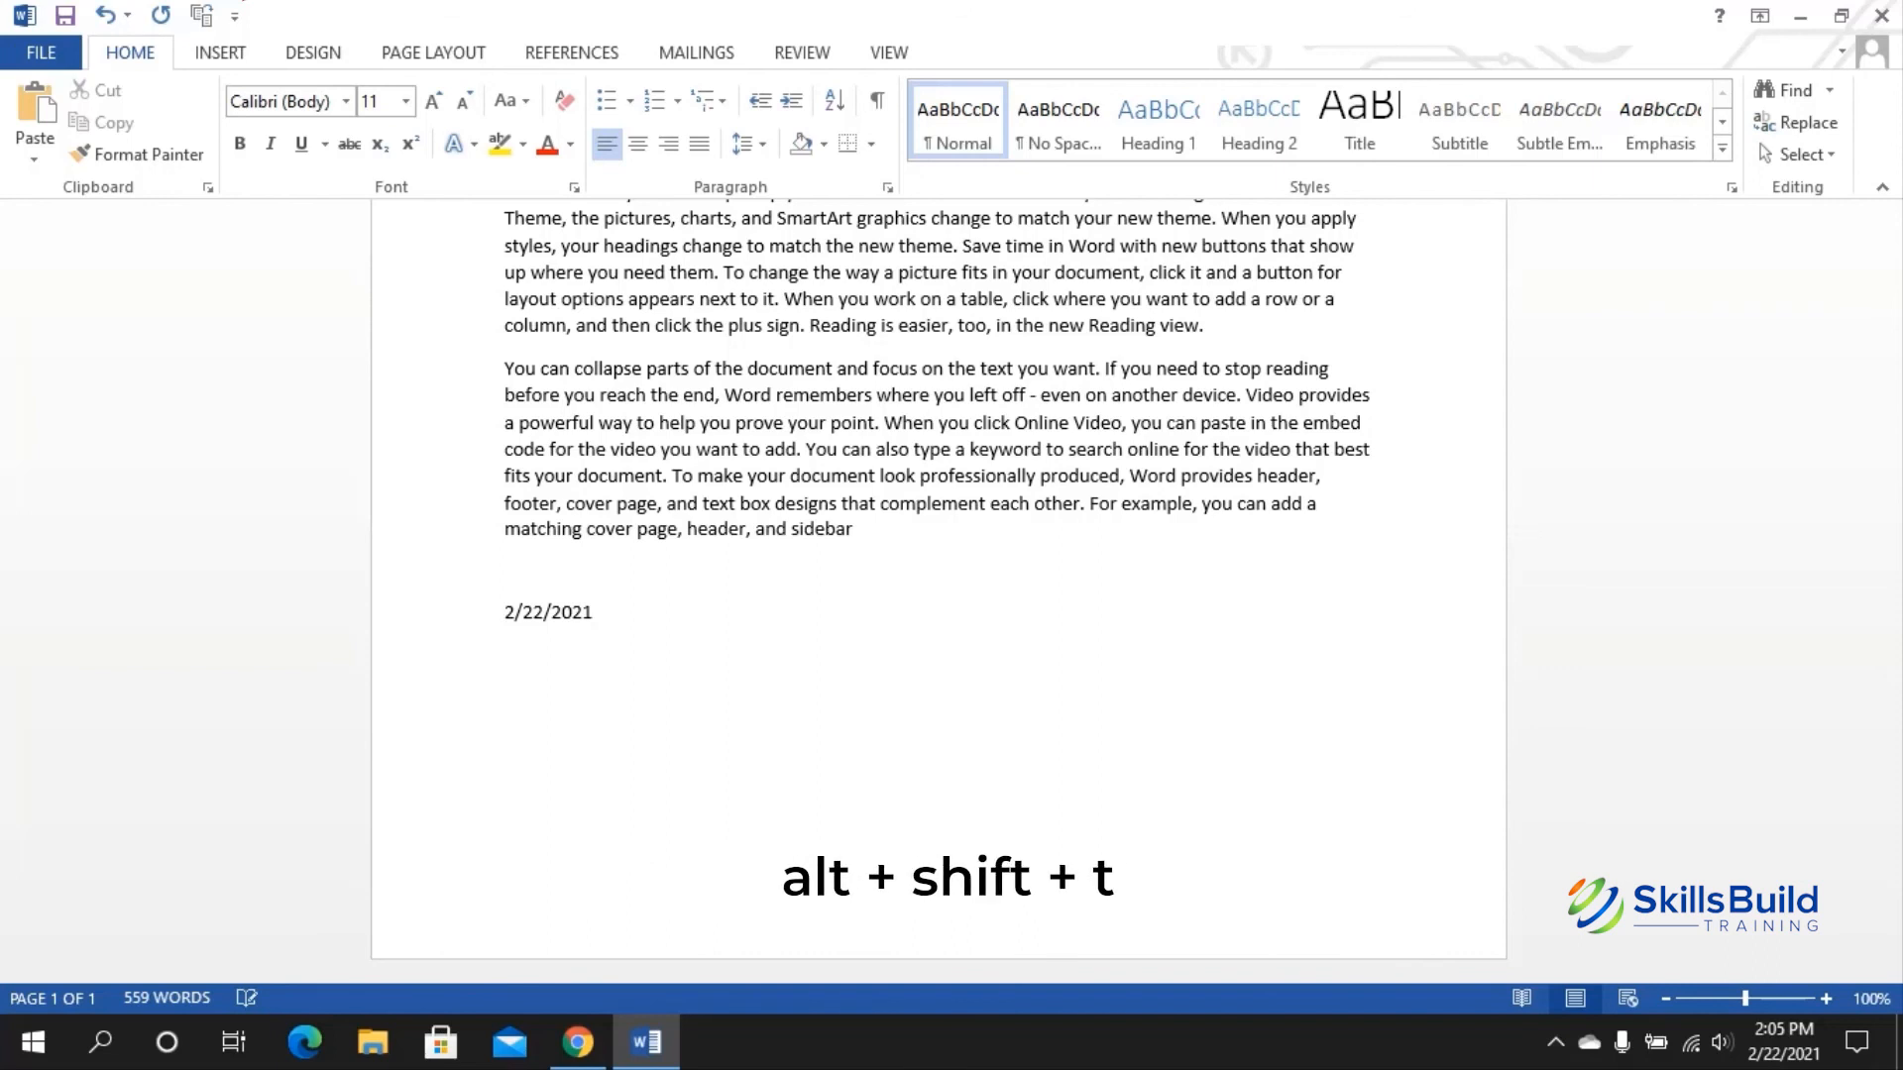
pyautogui.hotkey('alt', 'shift', 't')
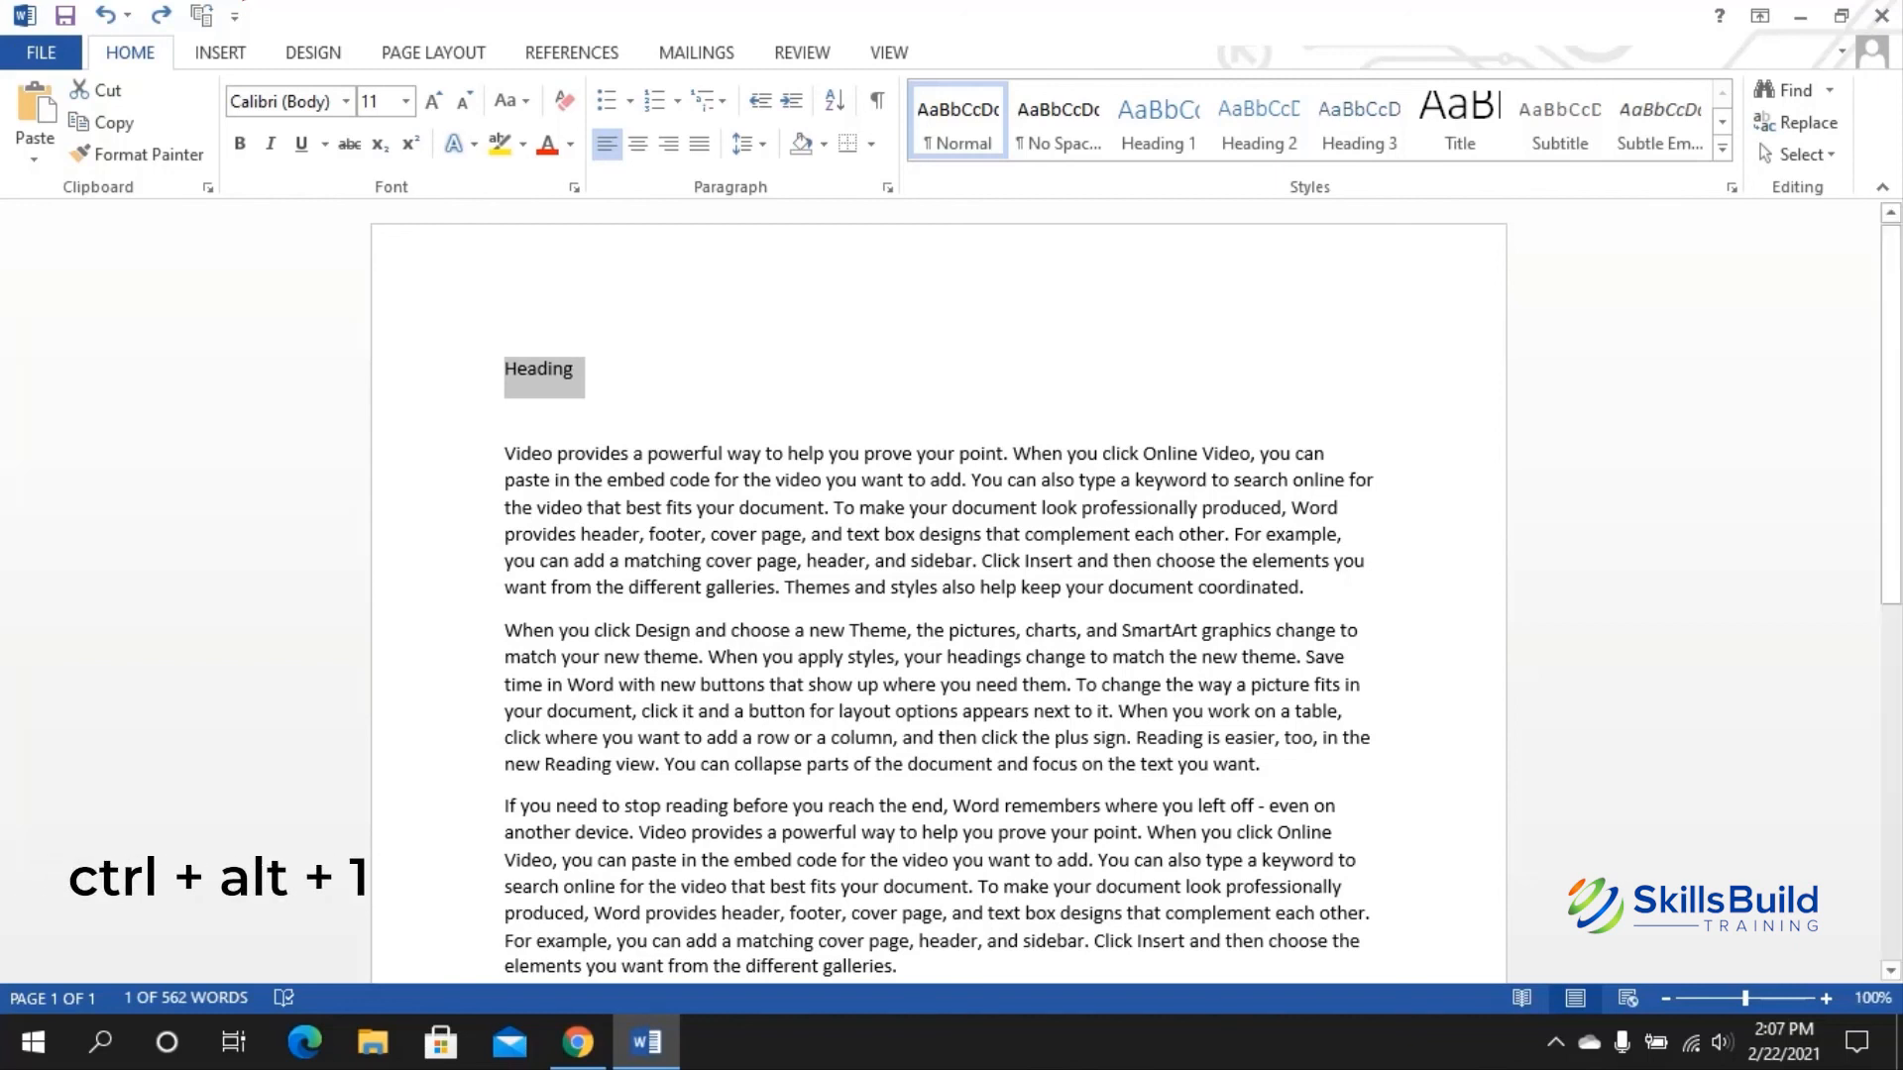
# Step: Try the Heading 1 and Heading 2 styles on the "Heading" line at the start of the document
pyautogui.hotkey('ctrl', 'alt', '1')
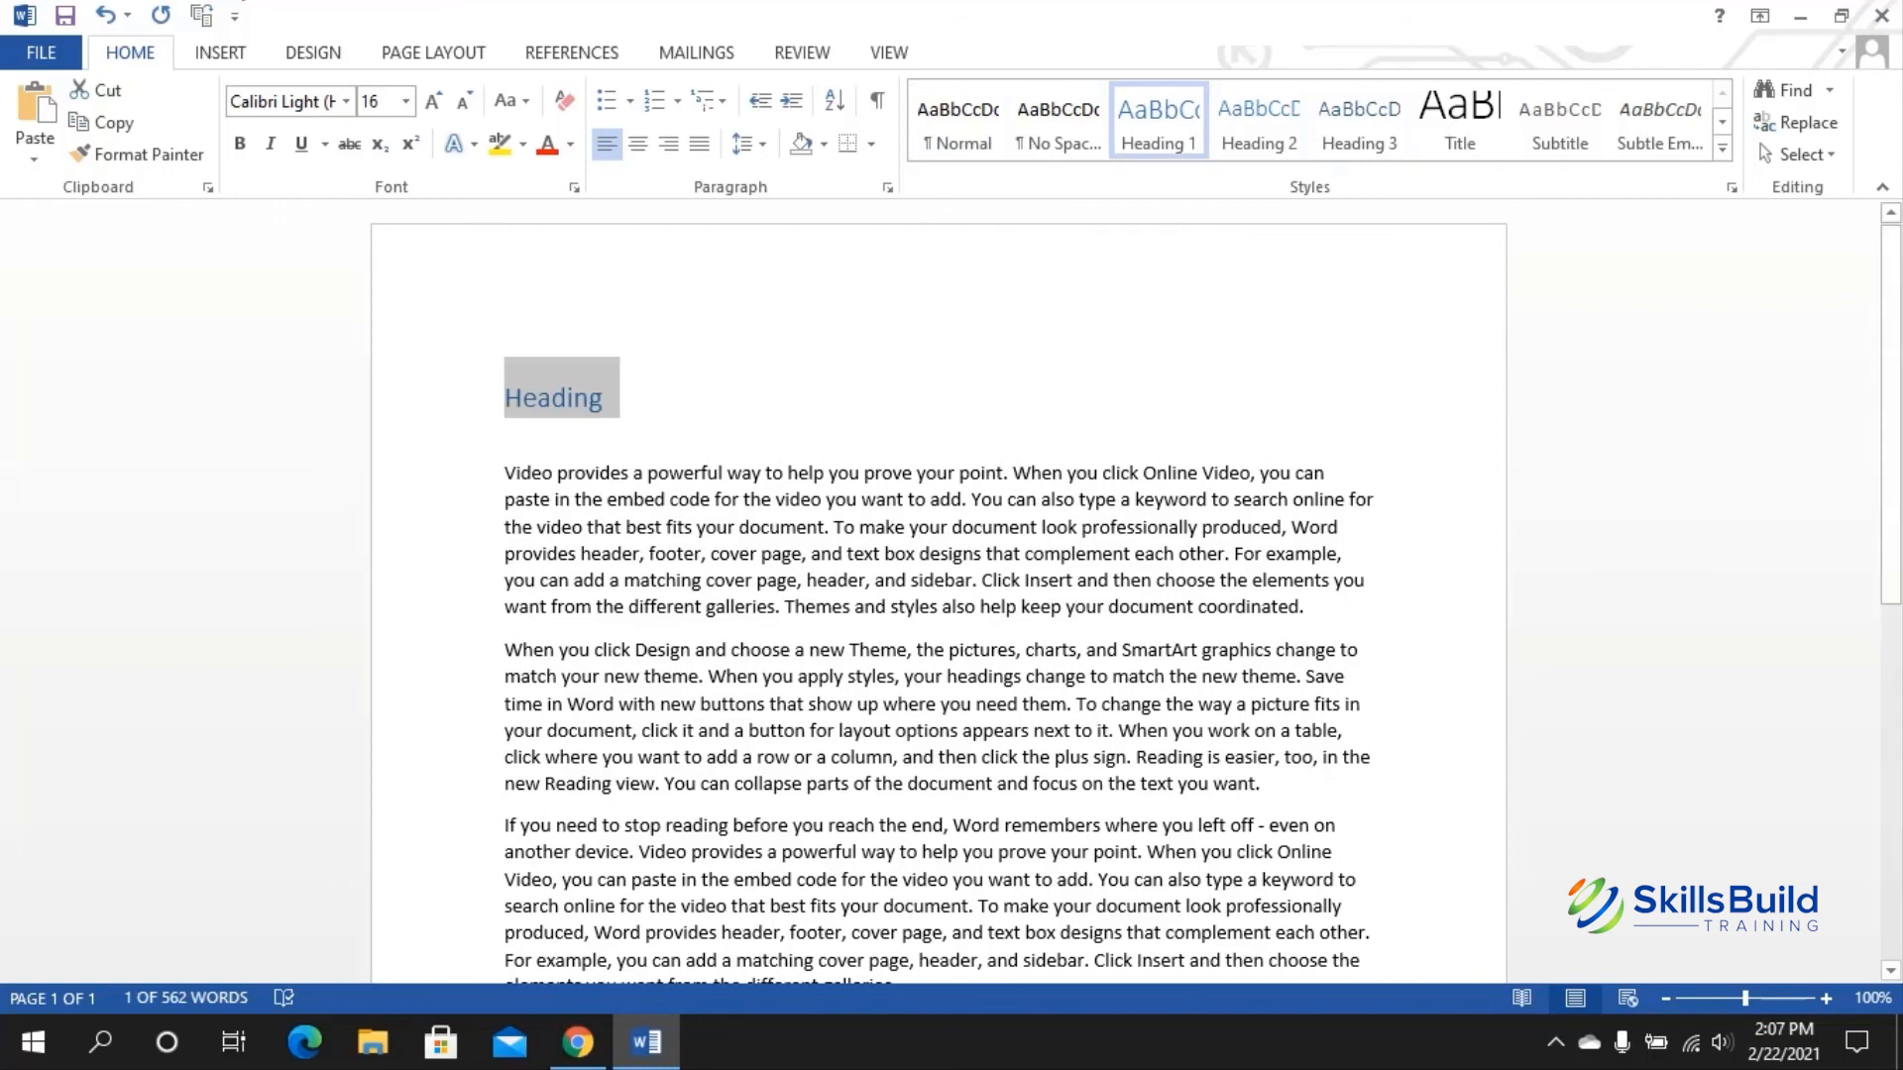
pyautogui.hotkey('ctrl', 'alt', '2')
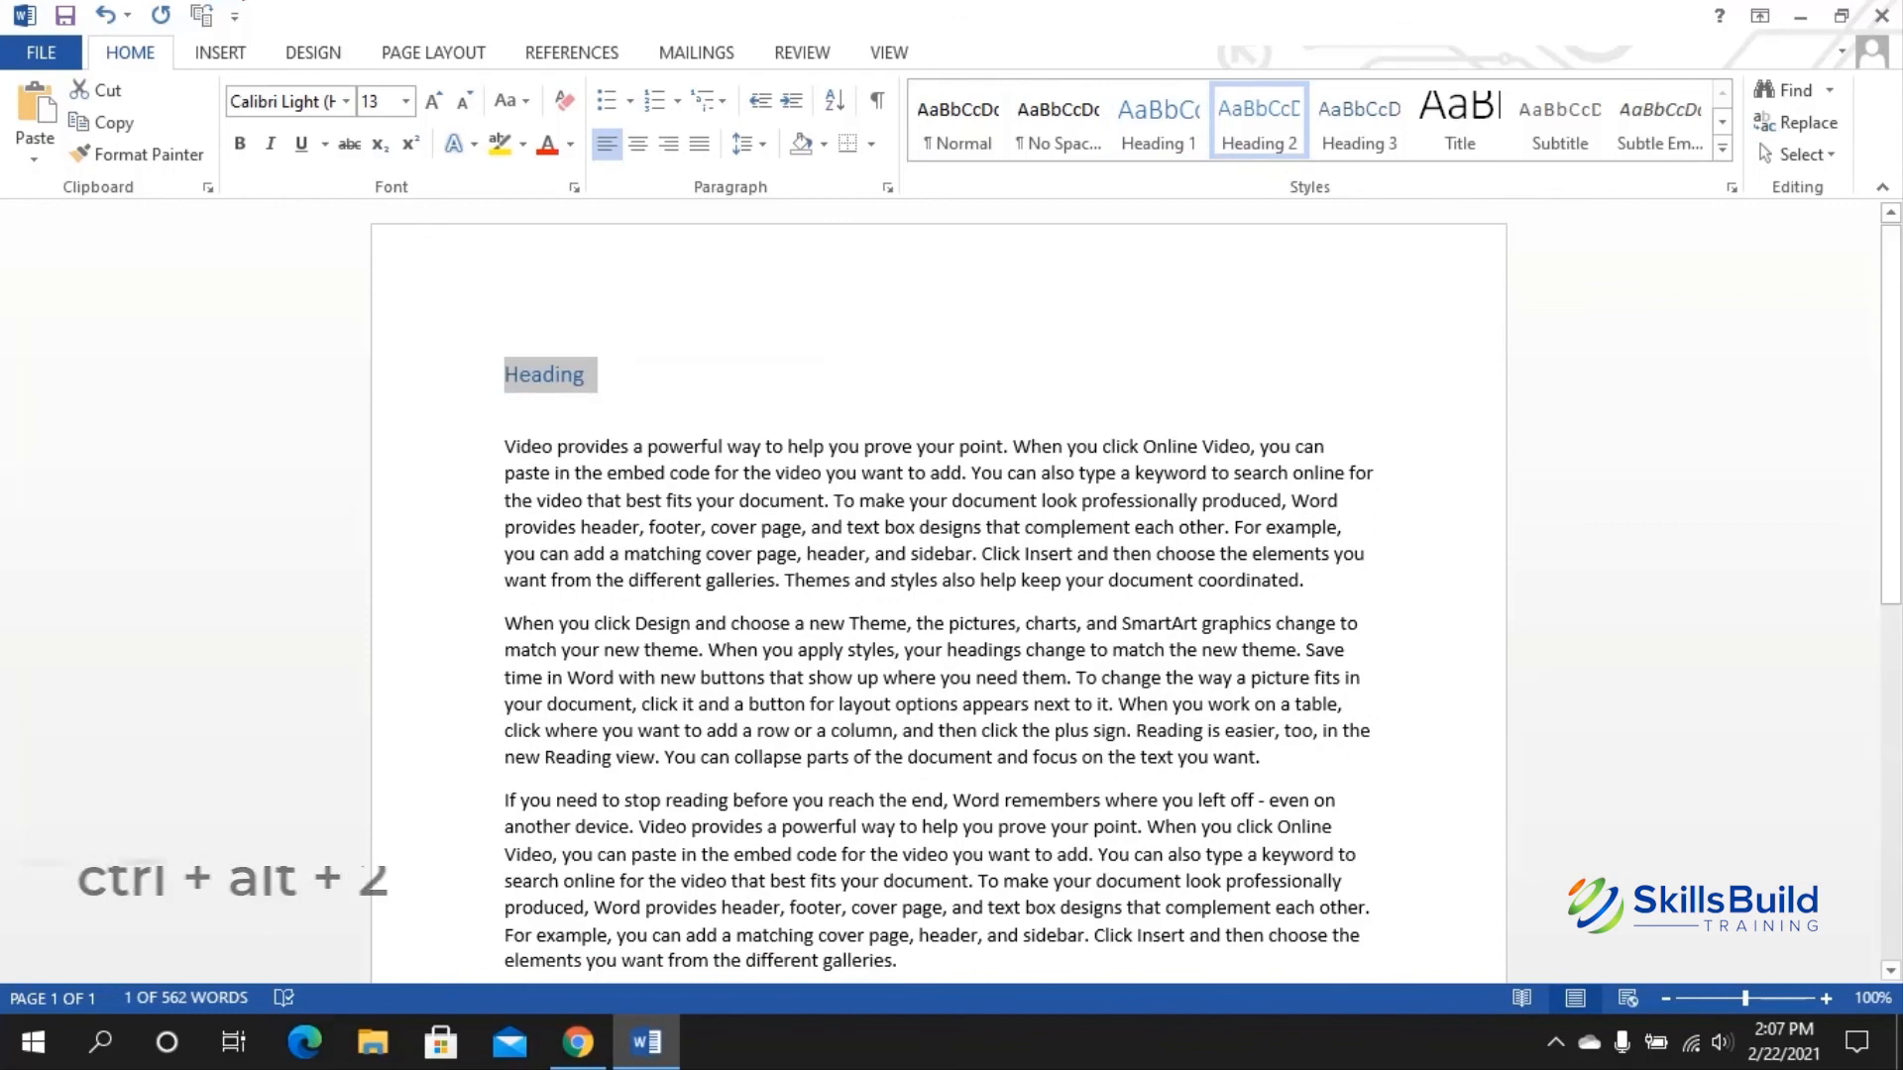
pyautogui.click(505, 404)
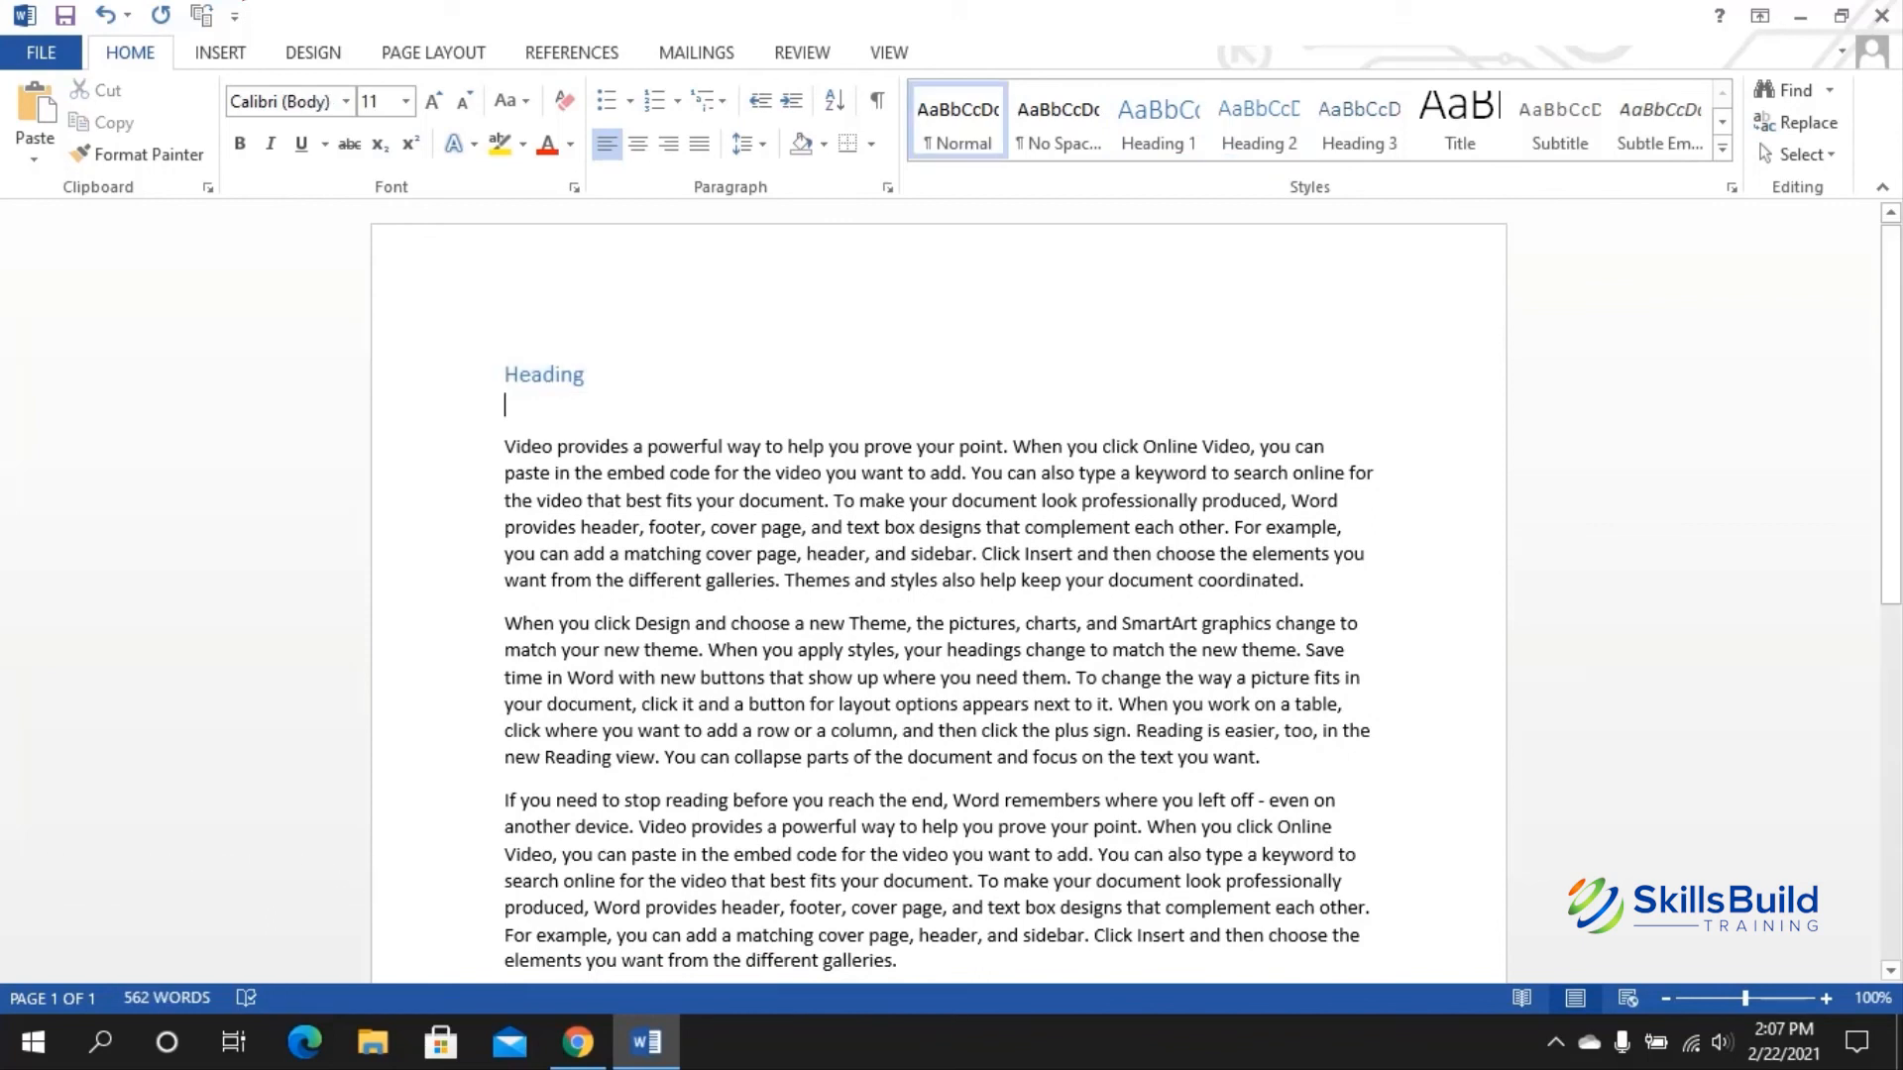
# Step: Apply the Heading 3 style to the "Heading" line and return the cursor to the empty line below it
pyautogui.hotkey('shift', 'Up')
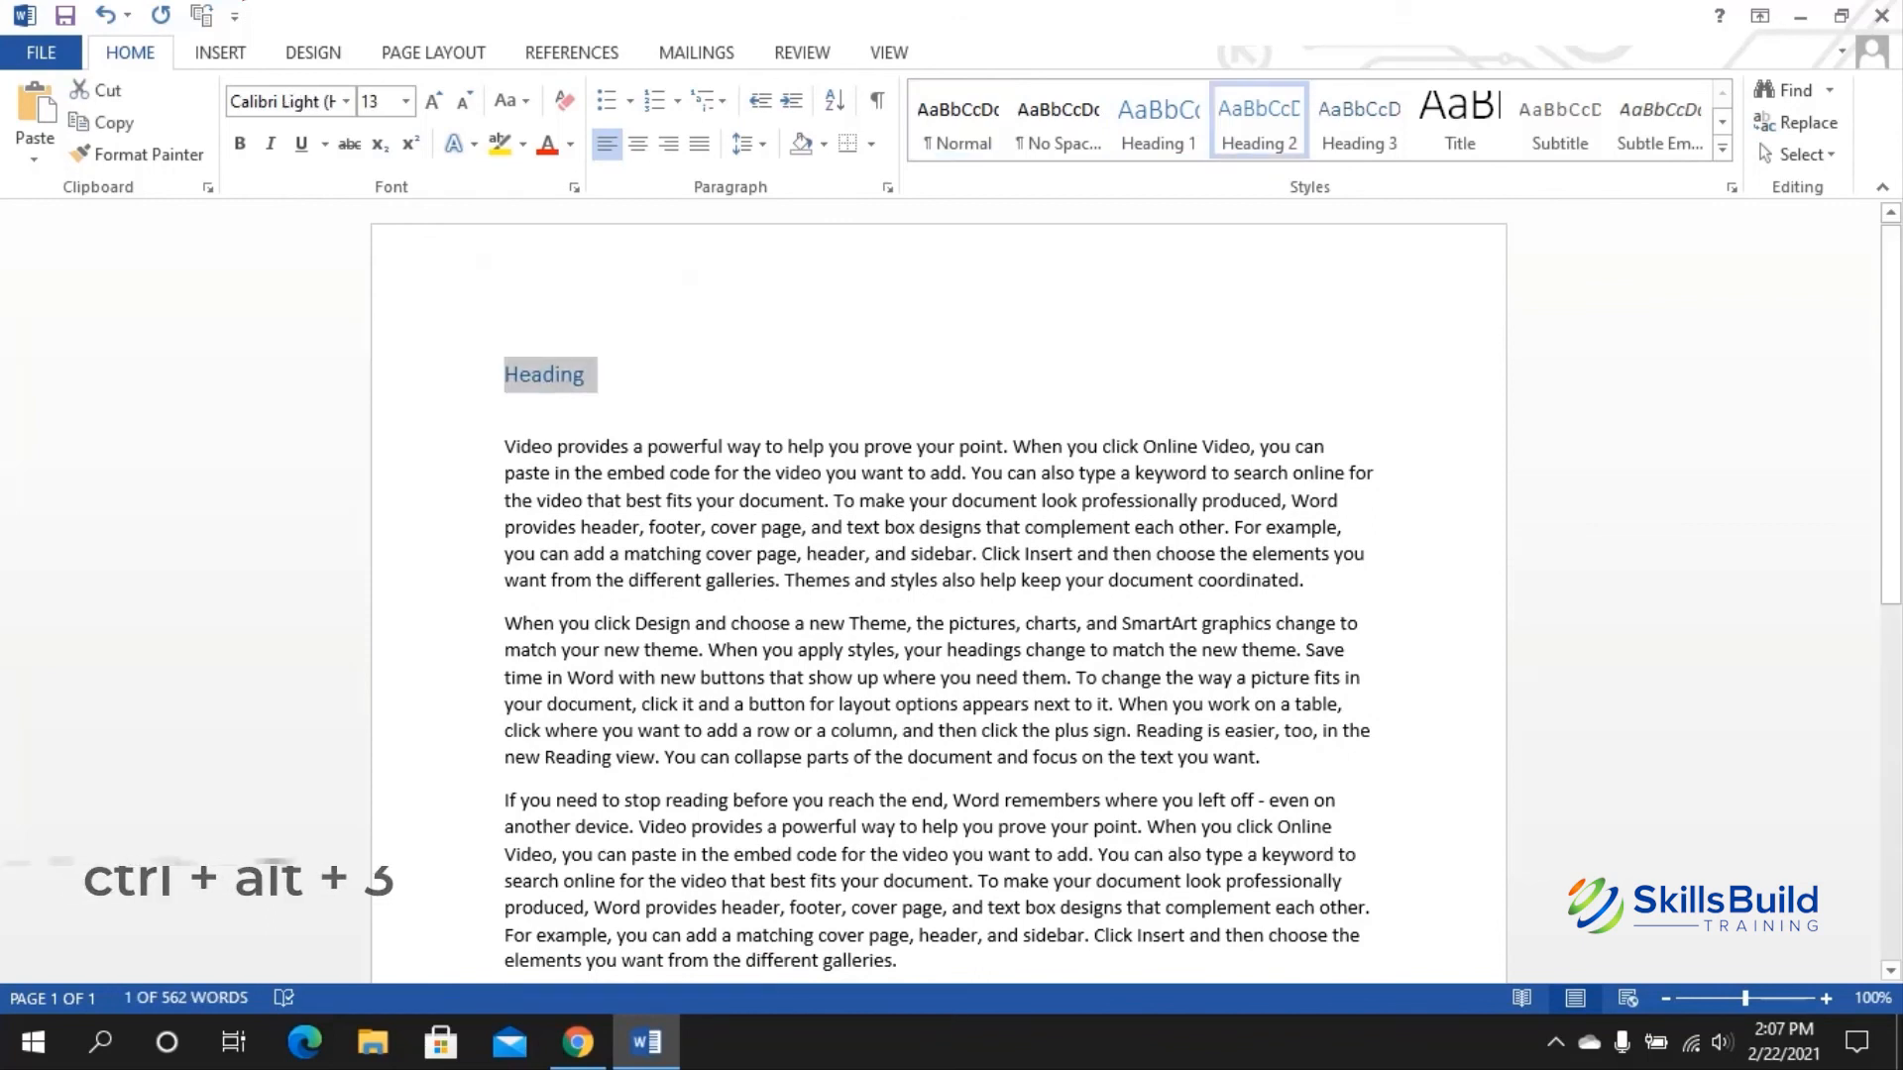
pyautogui.hotkey('ctrl', 'alt', '3')
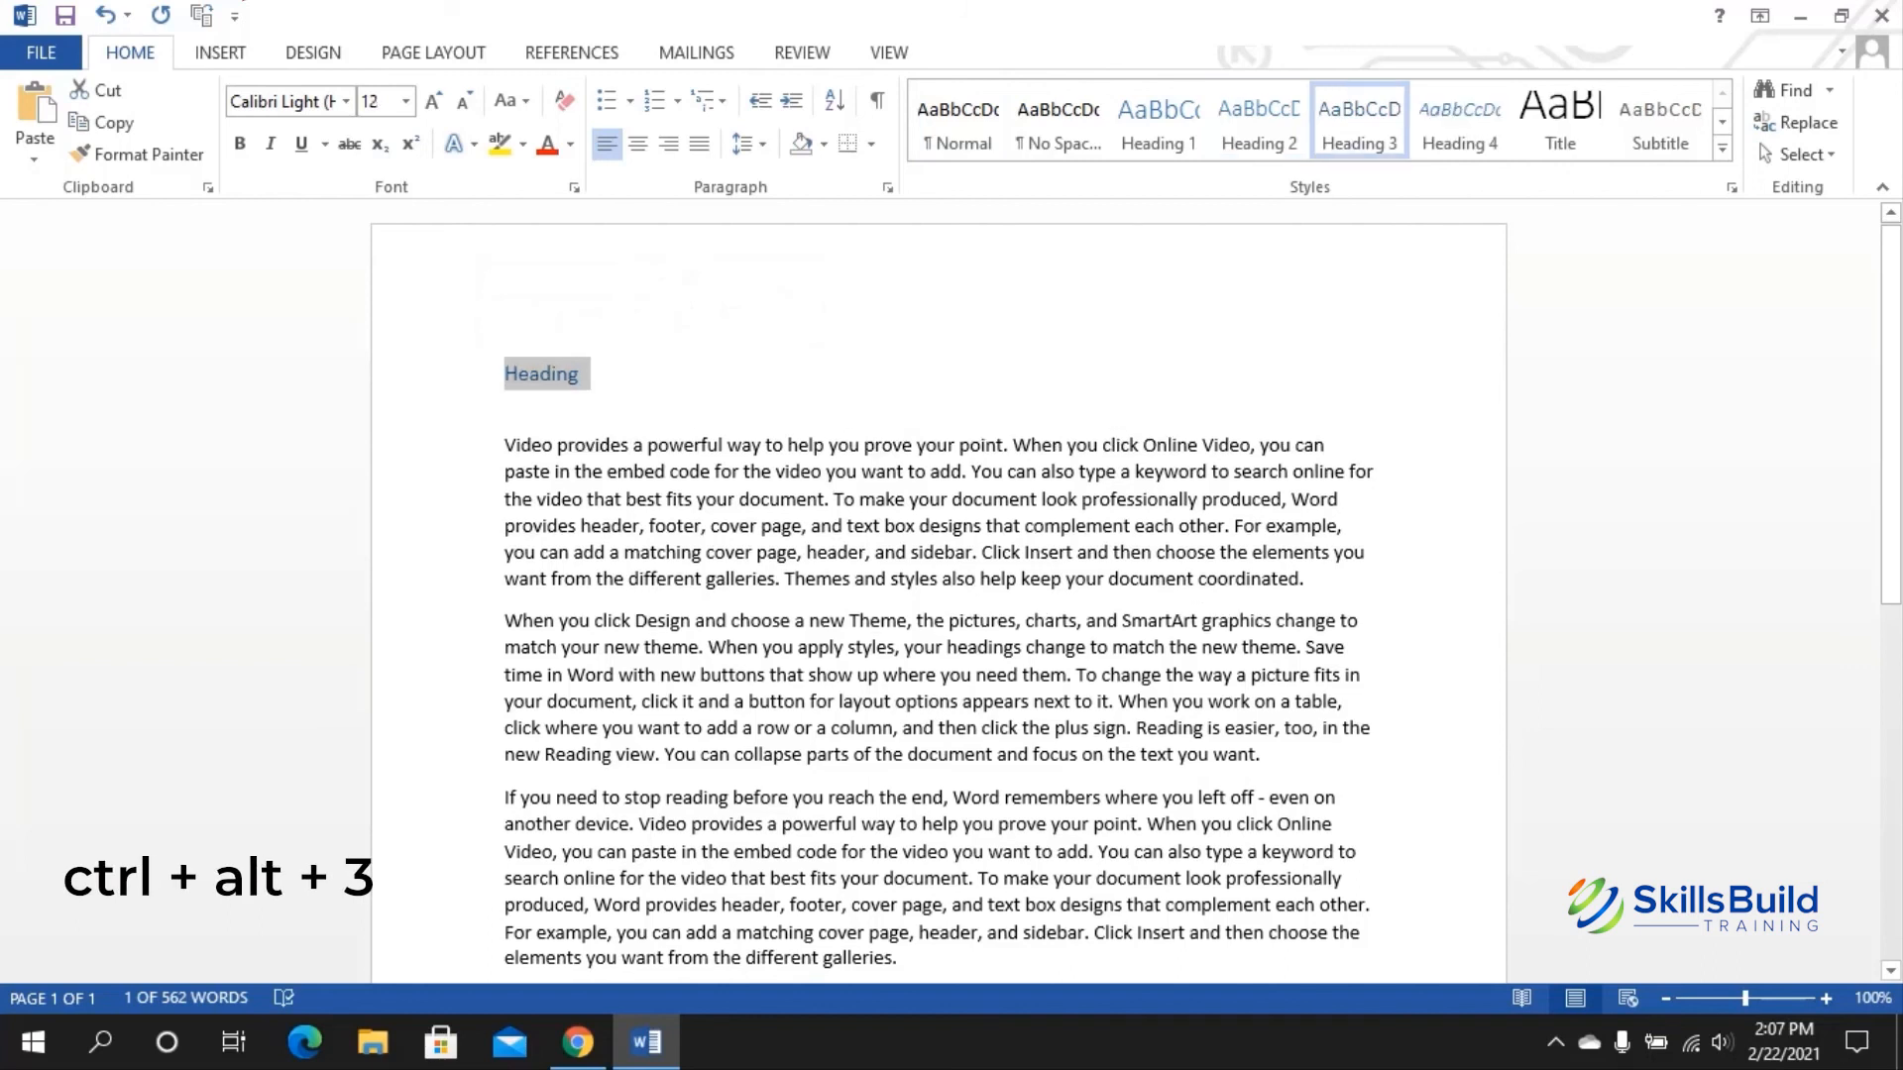
pyautogui.press('Down')
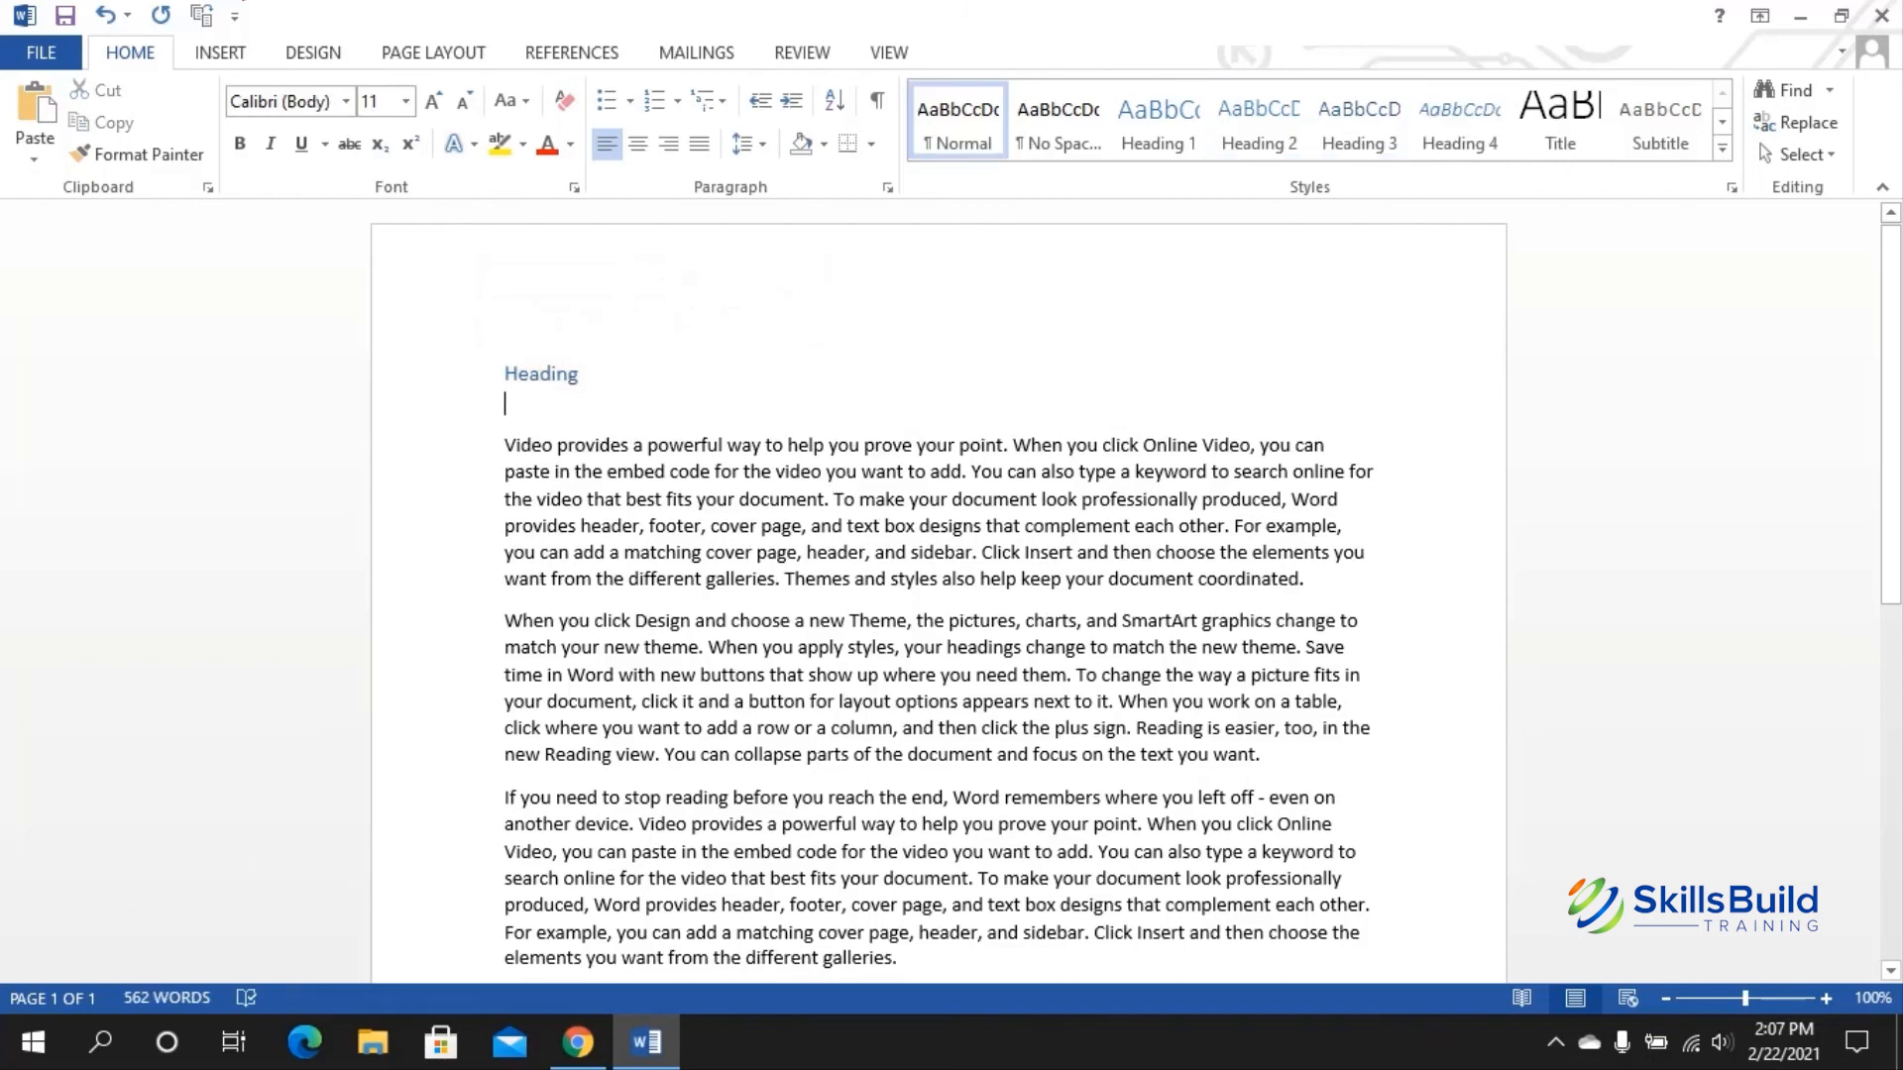
pyautogui.hotkey('shift', 'Up')
pyautogui.press('Down')
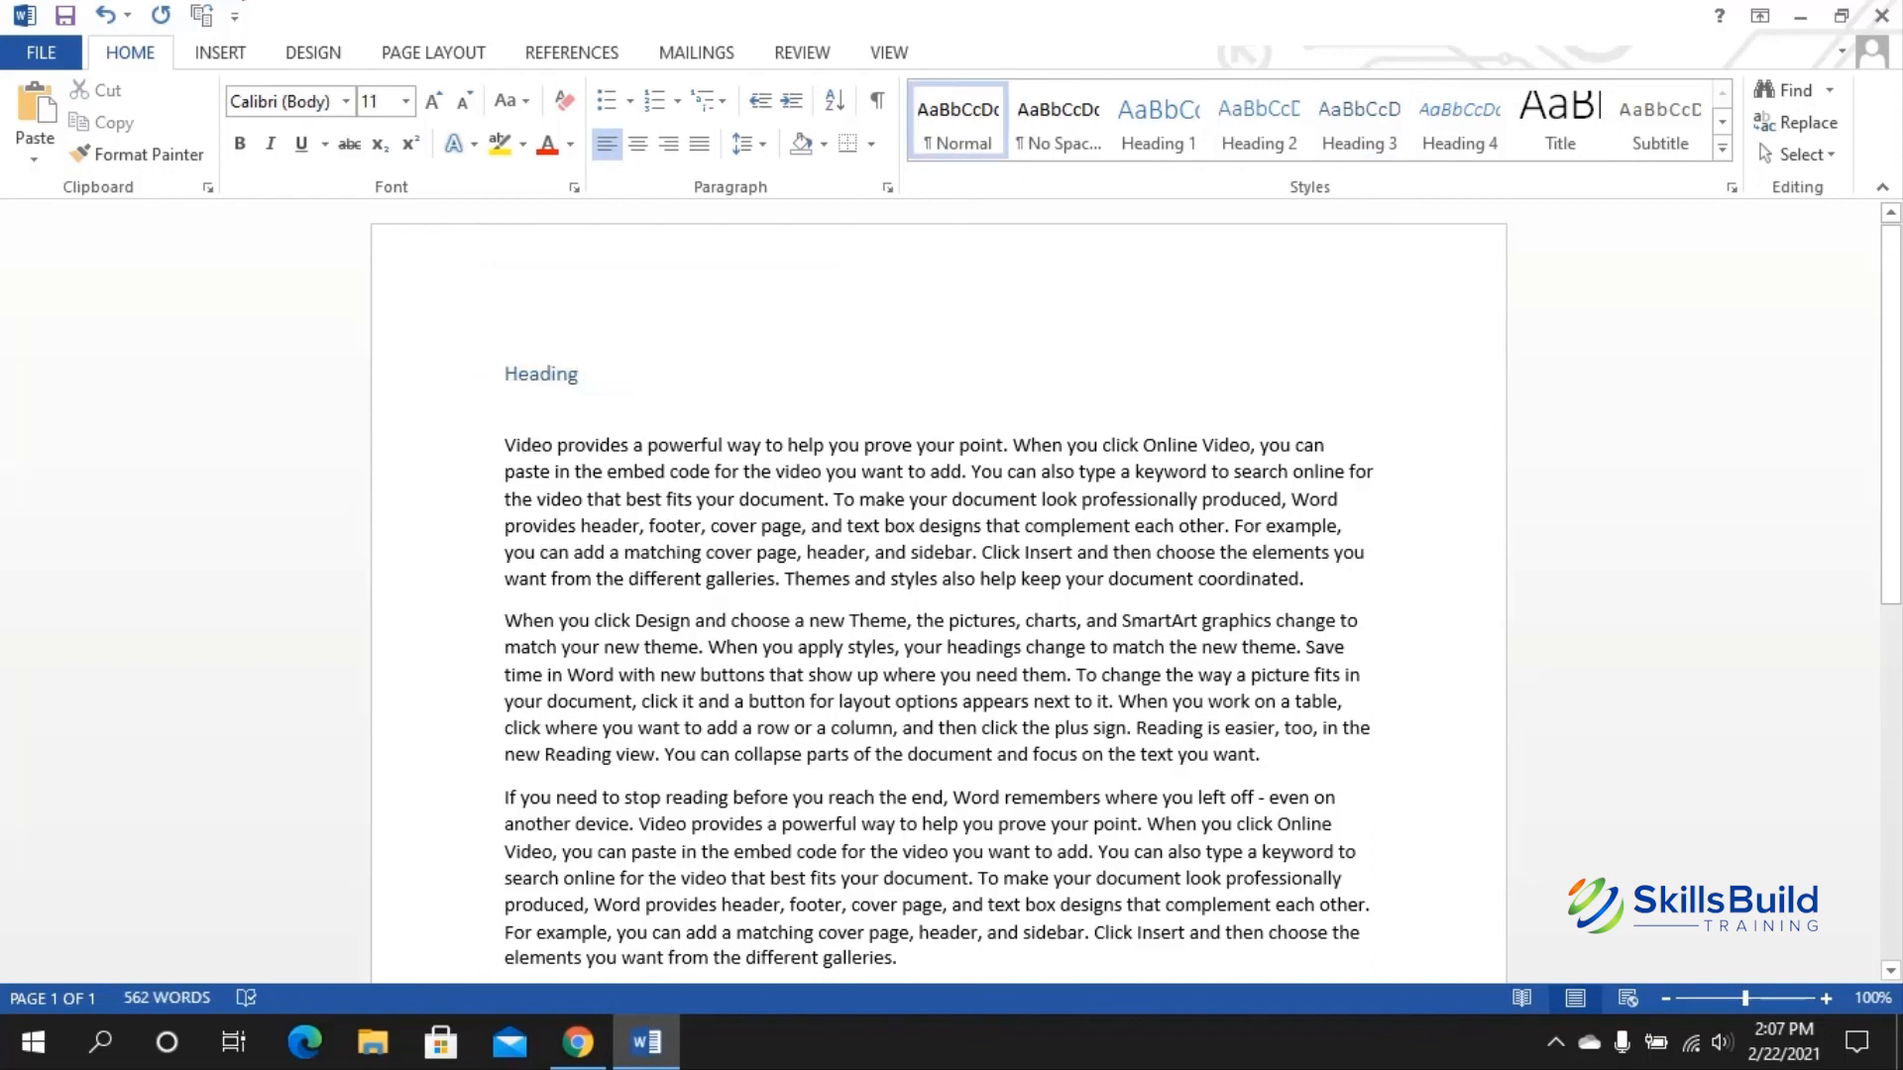